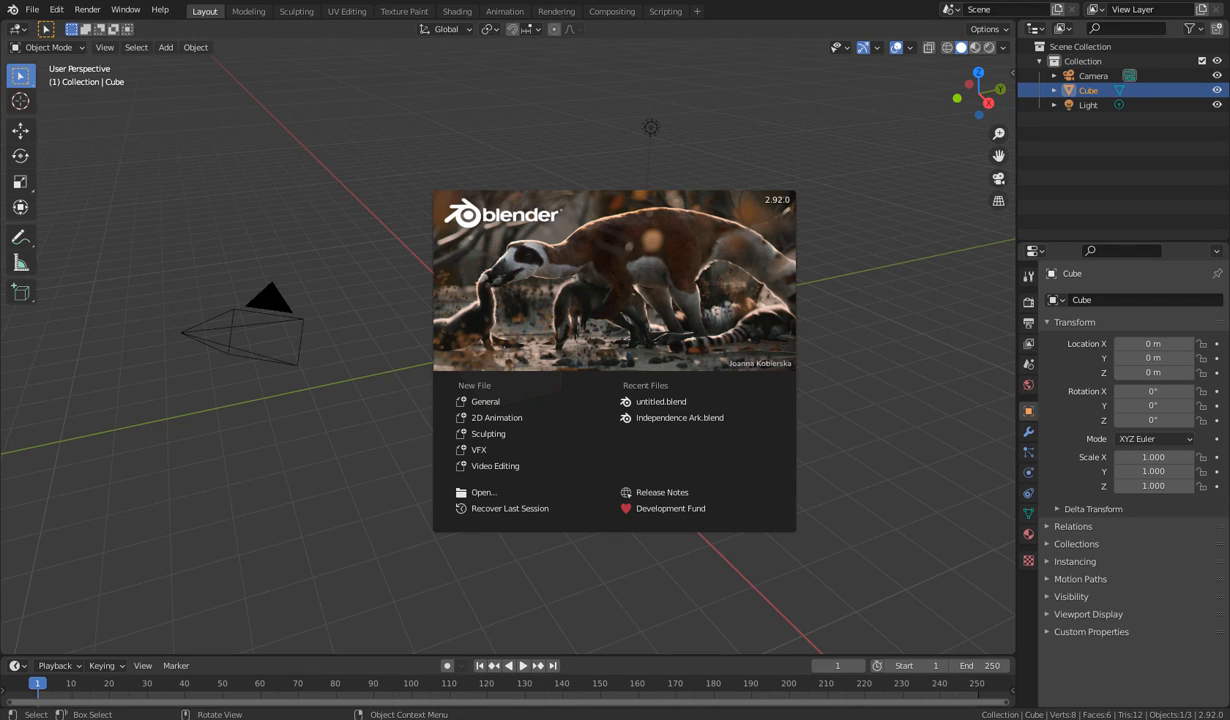
Step: Dismiss the splash screen, enter Edit Mode on the default cube and inspect it from several angles
click(1004, 533)
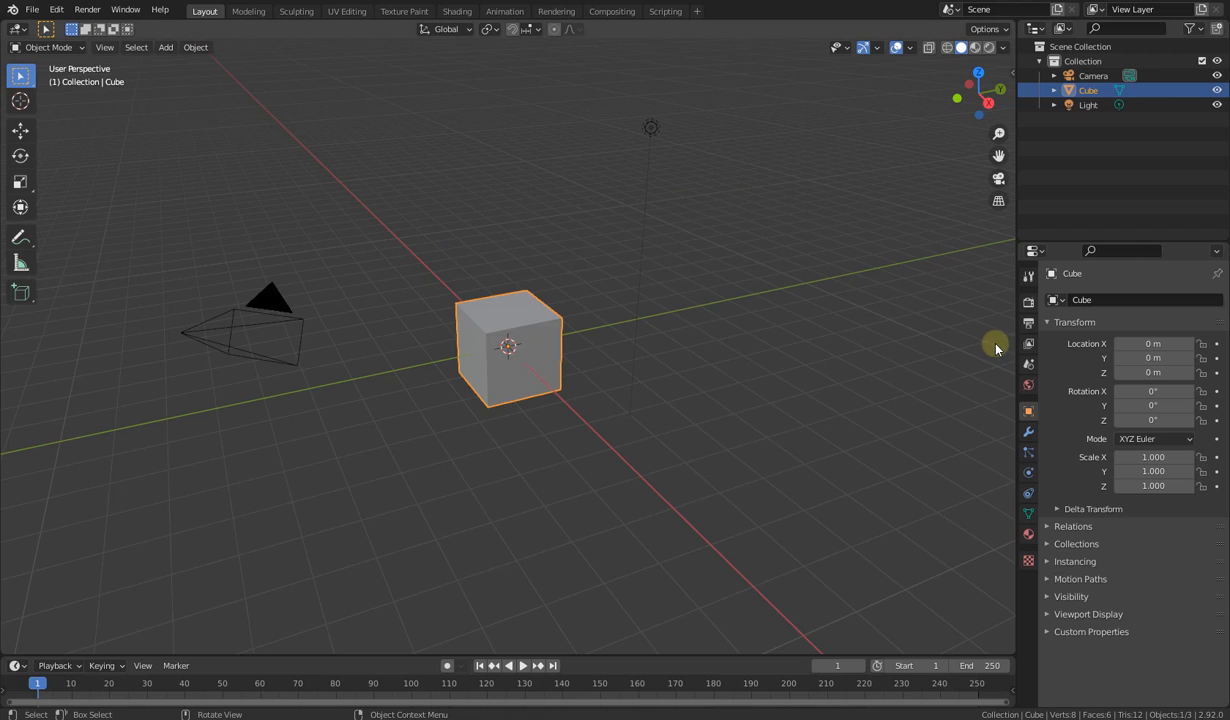
middle_drag(997, 343, 549, 386)
key(Tab)
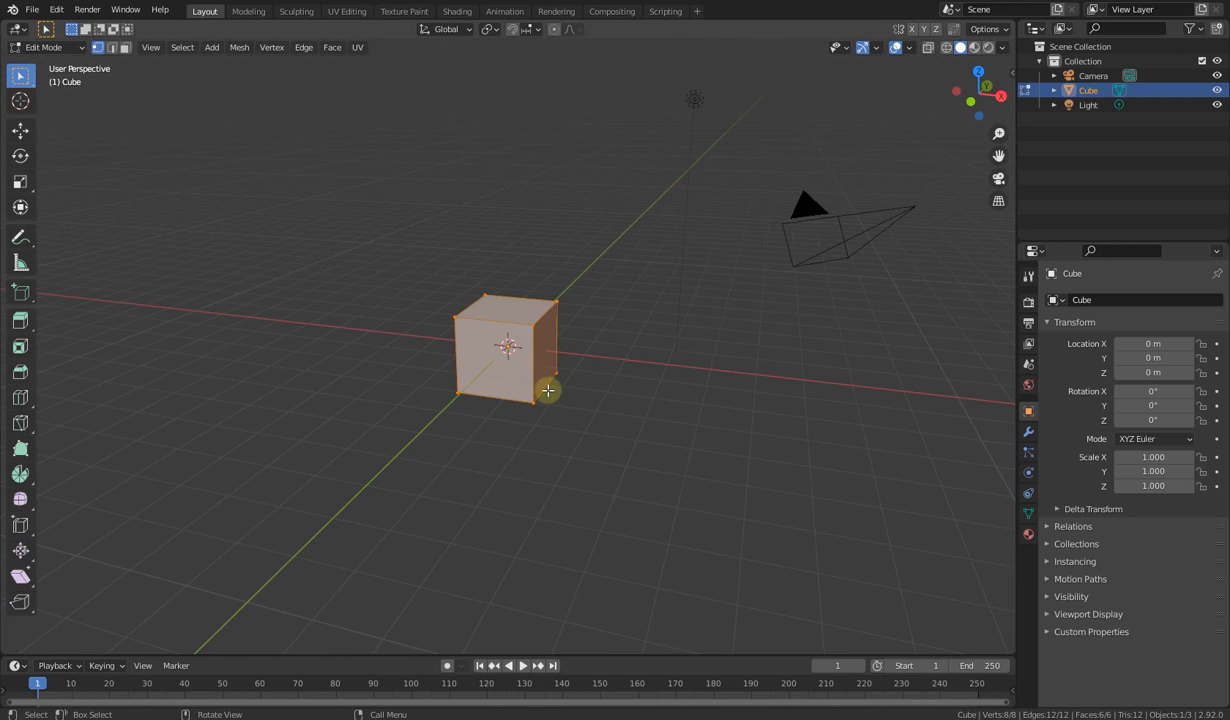
middle_drag(571, 445, 550, 471)
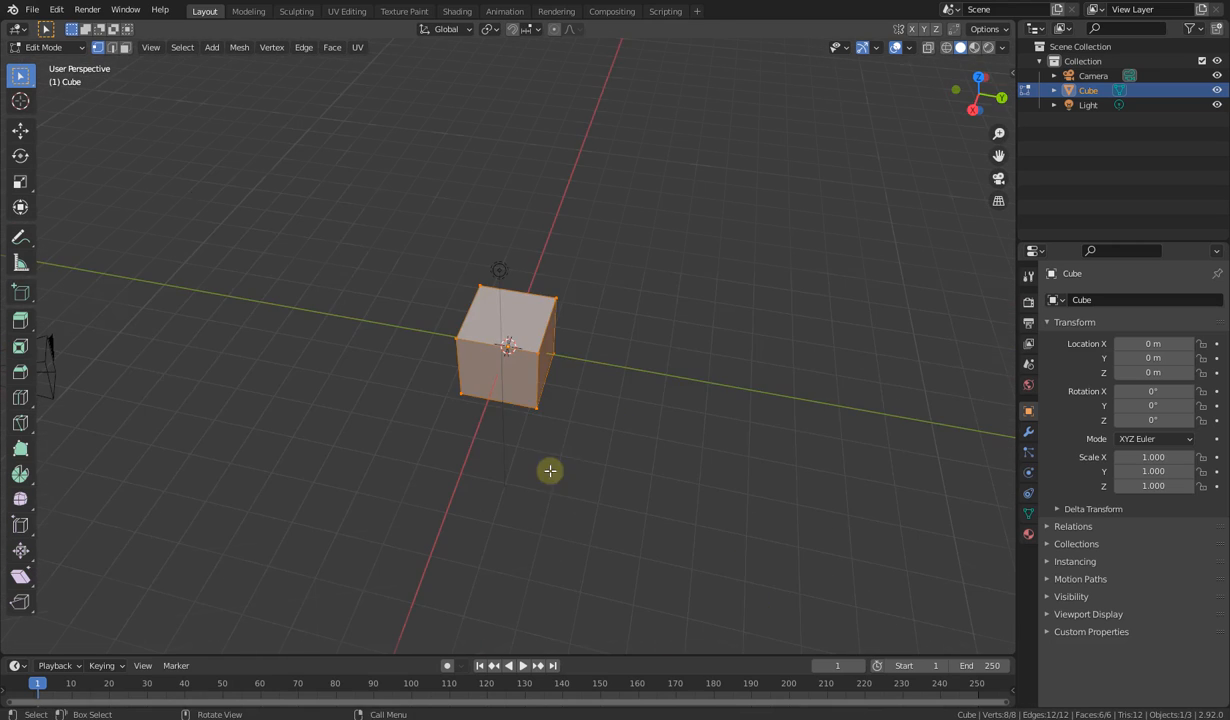
middle_drag(519, 420, 640, 400)
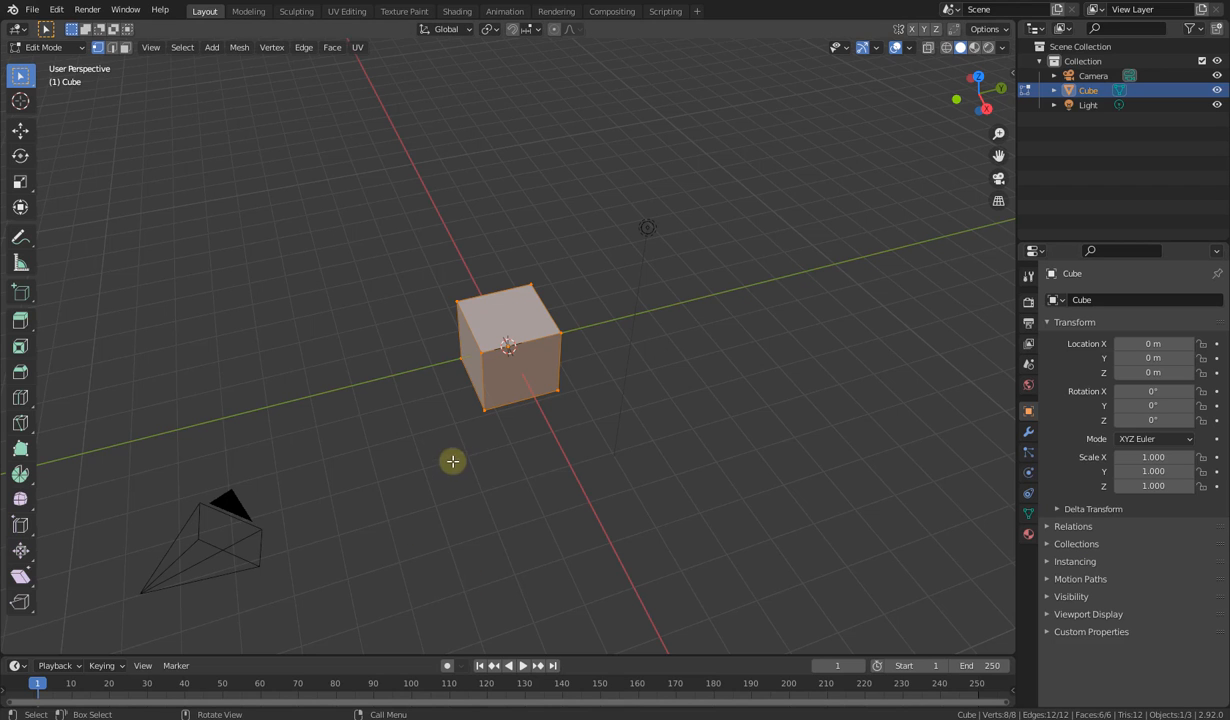
middle_drag(453, 461, 524, 417)
mouse_move(606, 424)
middle_down()
mouse_move(551, 448)
mouse_move(619, 416)
middle_up()
Step: Return the cube to Object Mode, check the current interaction mode and view the object from several angles
key(Tab)
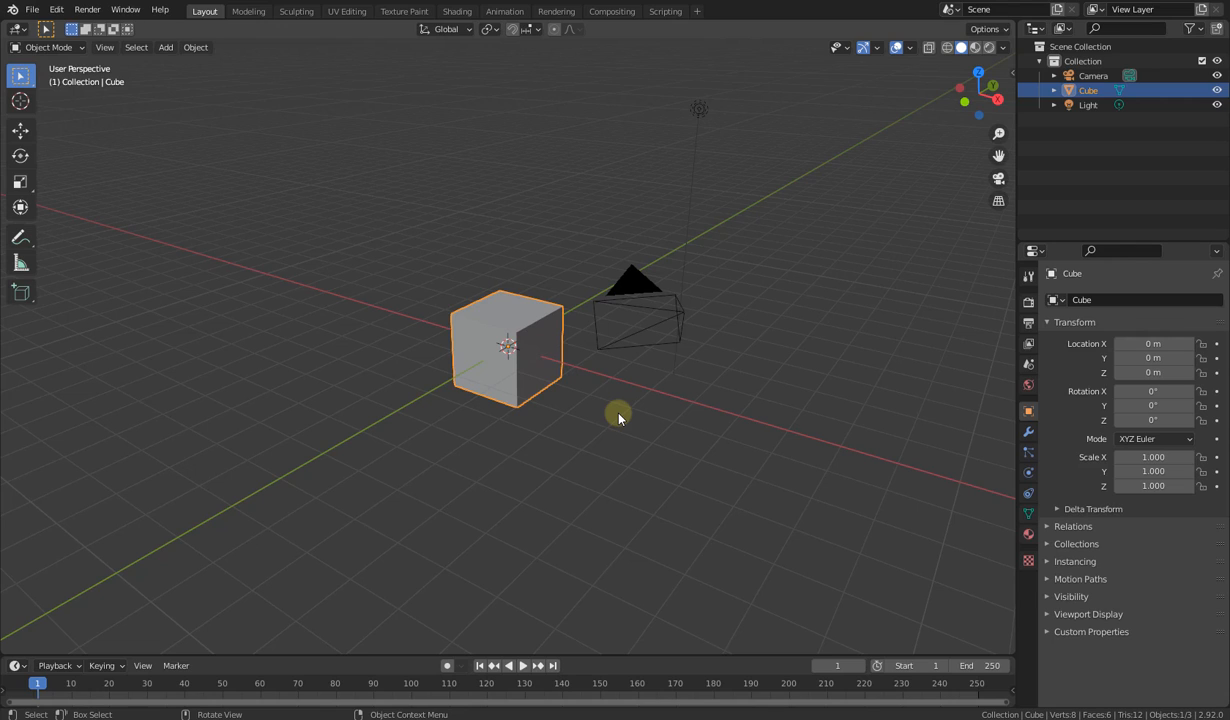
middle_drag(618, 418, 442, 420)
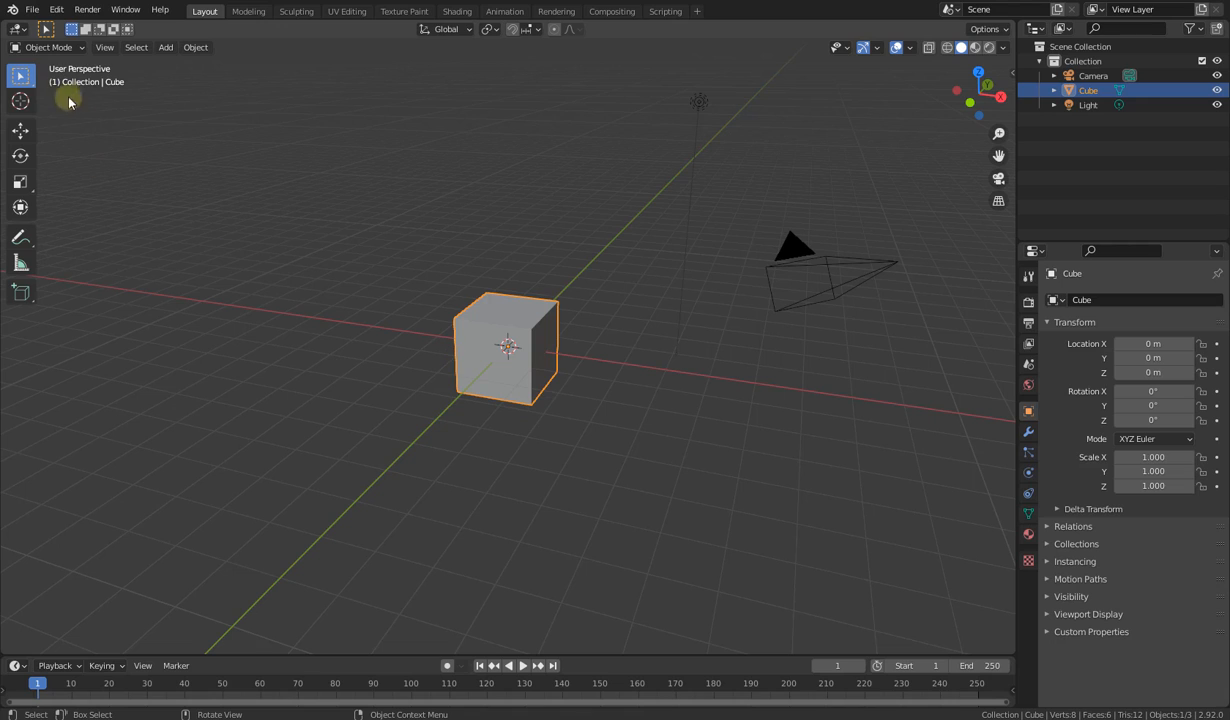
click(52, 47)
middle_drag(516, 486, 706, 401)
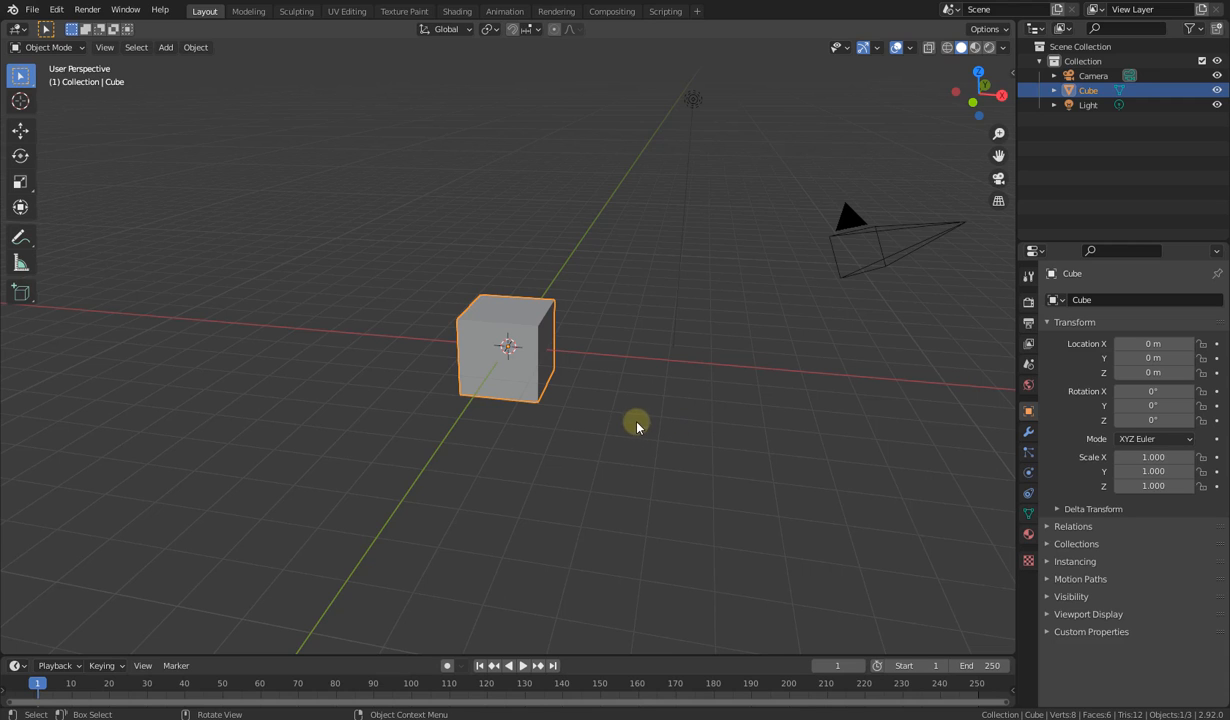
middle_drag(637, 426, 667, 426)
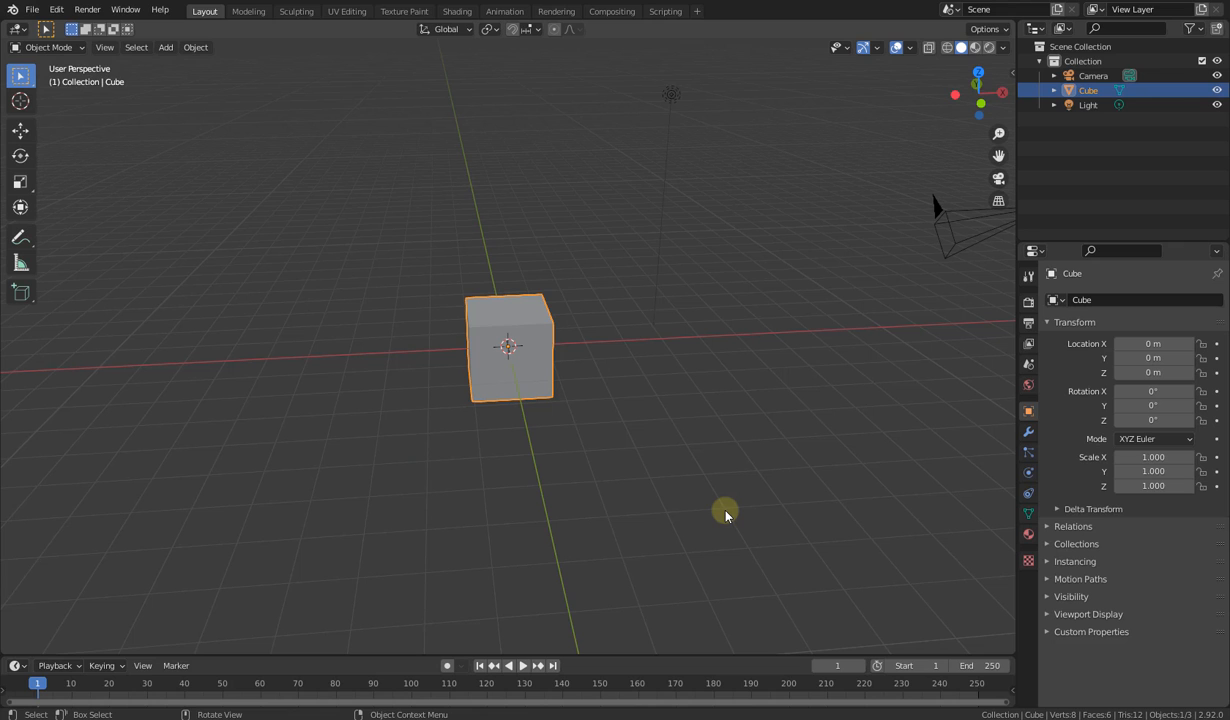
middle_drag(648, 516, 596, 500)
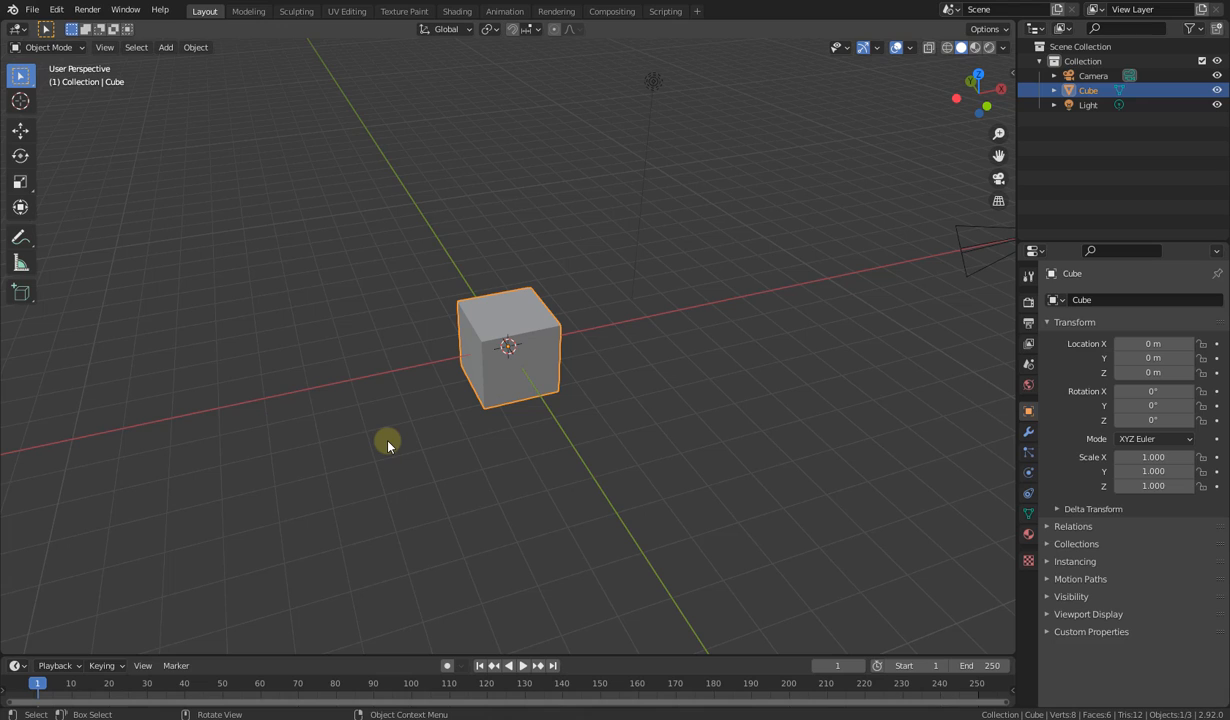
Step: Enter Edit Mode on the cube and select its two front top corner vertices one at a time
key(Tab)
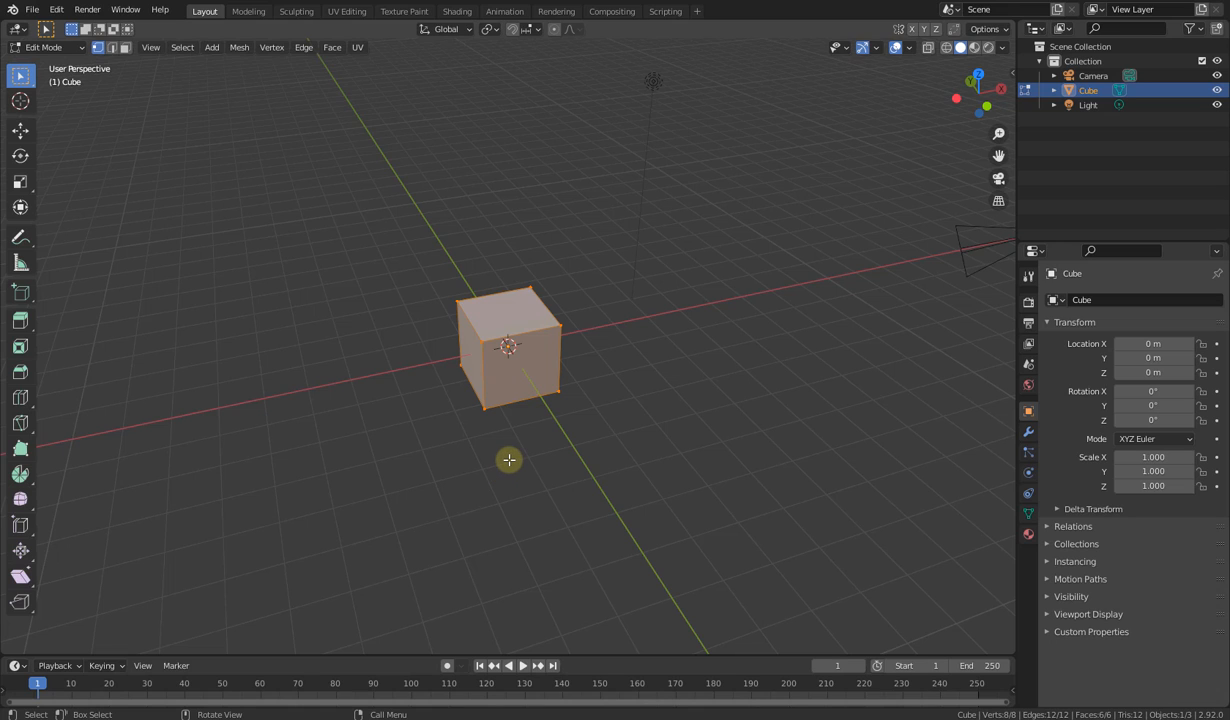
scroll(518, 448, up, 4)
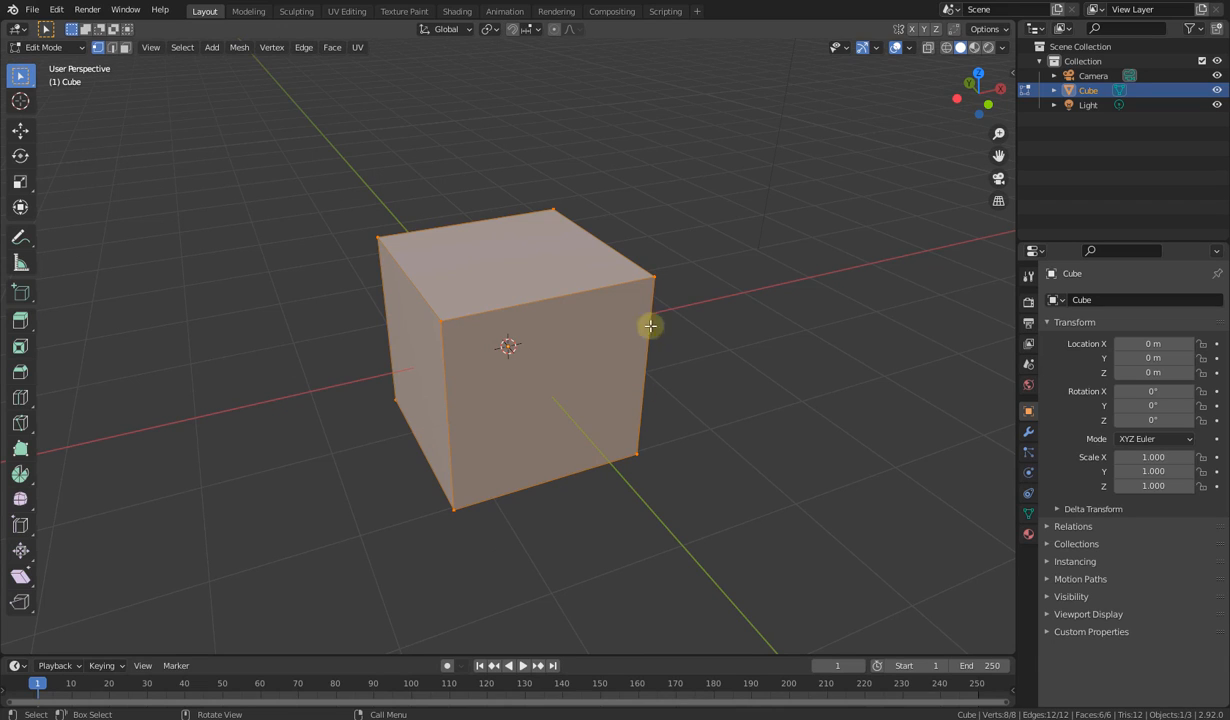
click(649, 282)
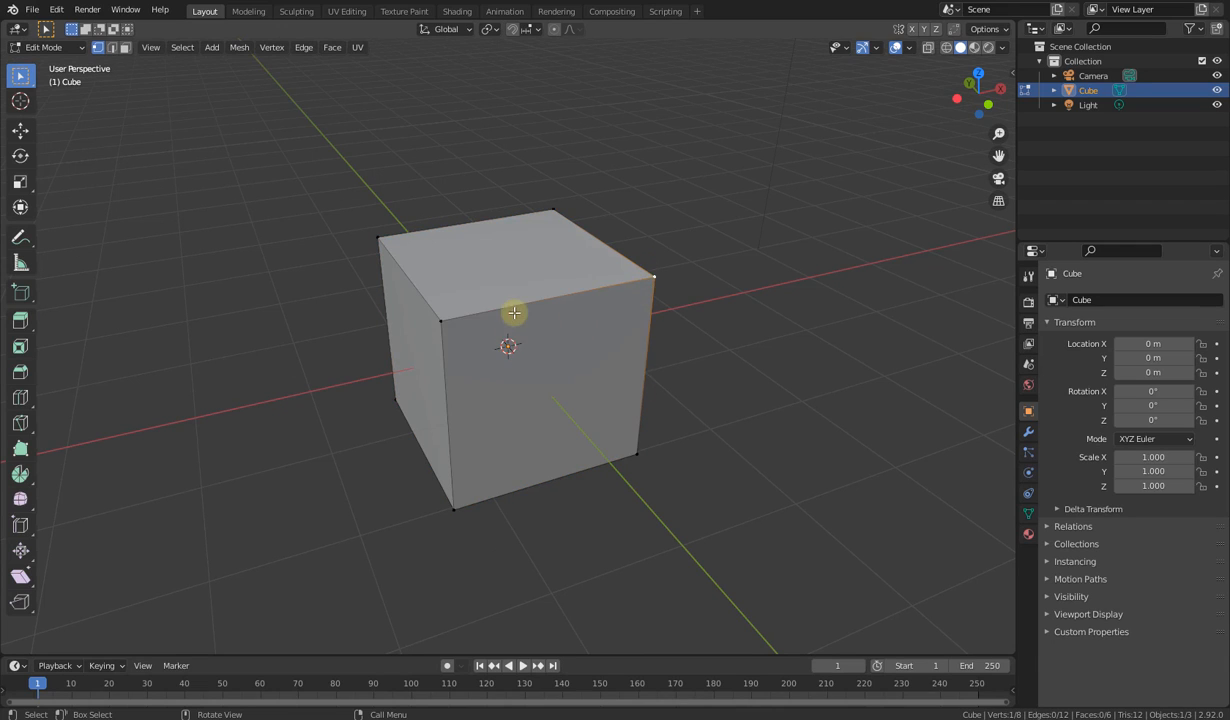
click(439, 326)
shift+click(665, 278)
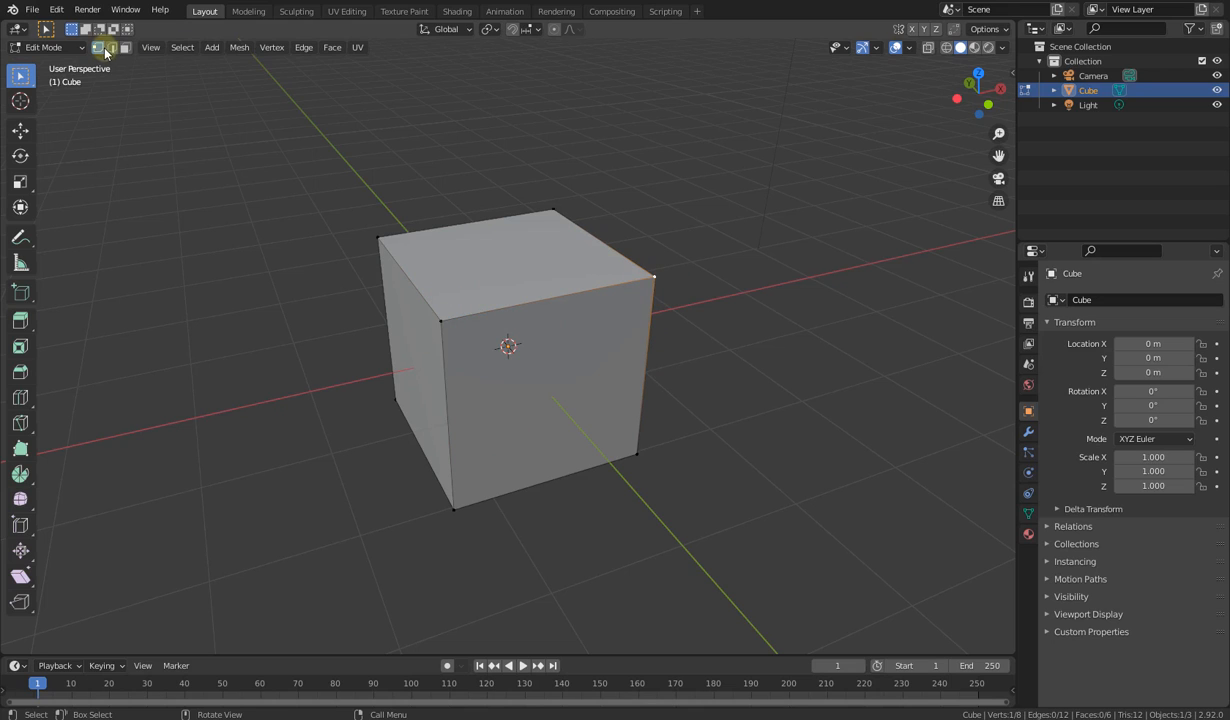
Step: Change the selection mode from vertices to edges and on to faces, and select the cube's left side face
click(111, 47)
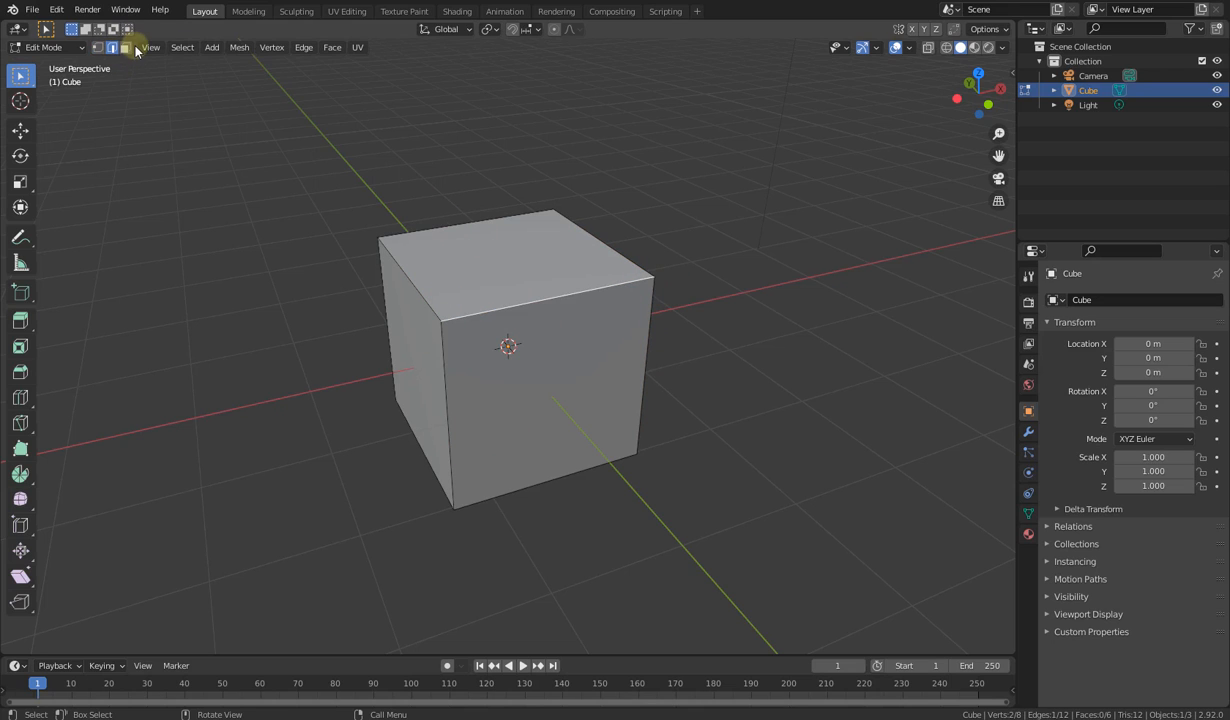
click(125, 47)
middle_drag(426, 249, 659, 420)
click(483, 374)
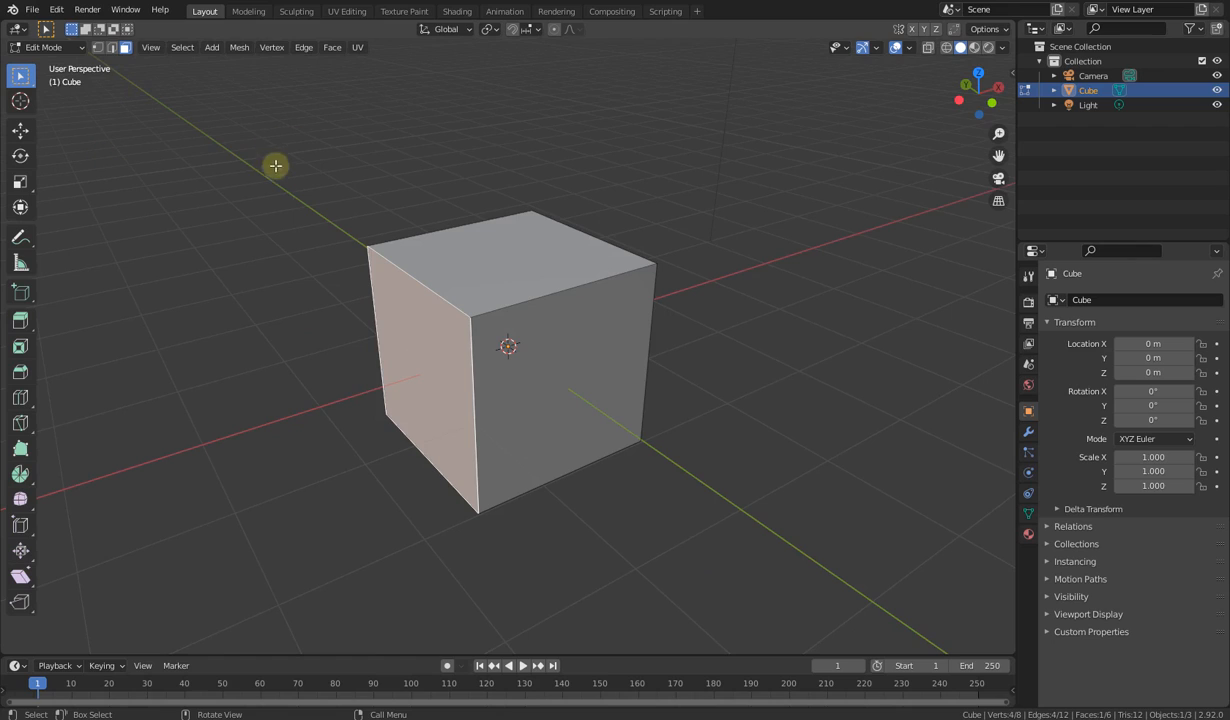
Step: Alternate between vertex and face select modes with the side face selected, ending in vertex select mode
click(97, 48)
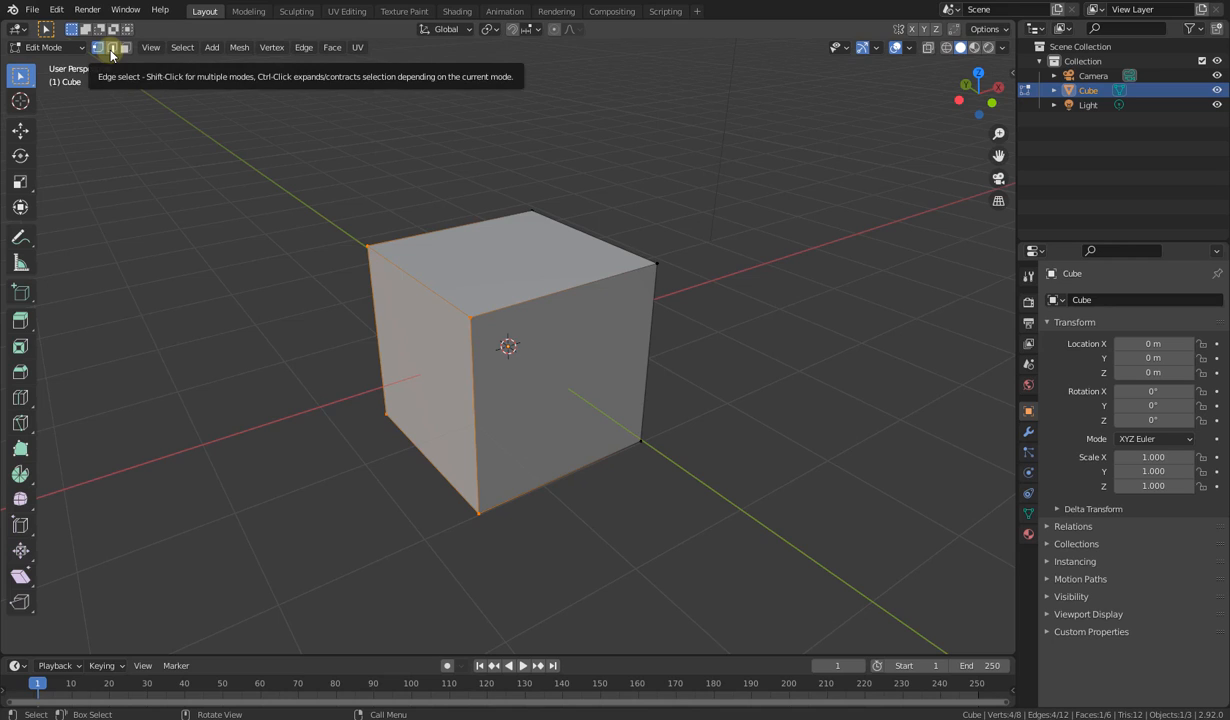
click(124, 50)
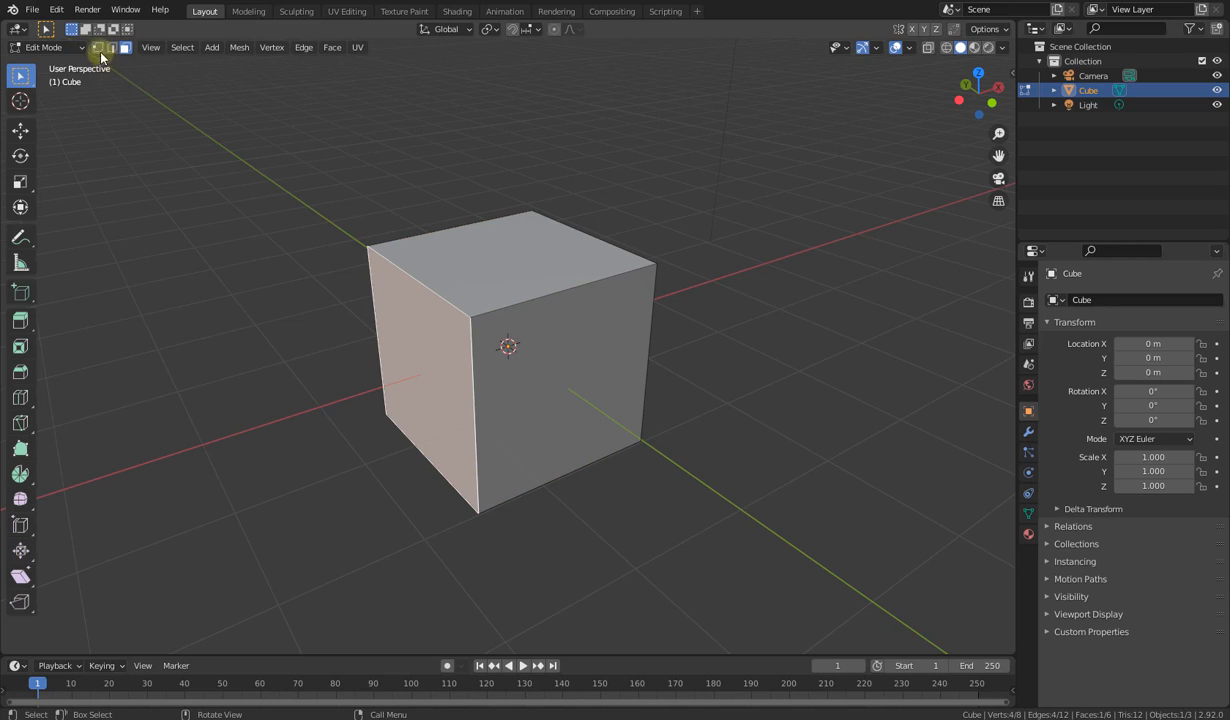
click(97, 48)
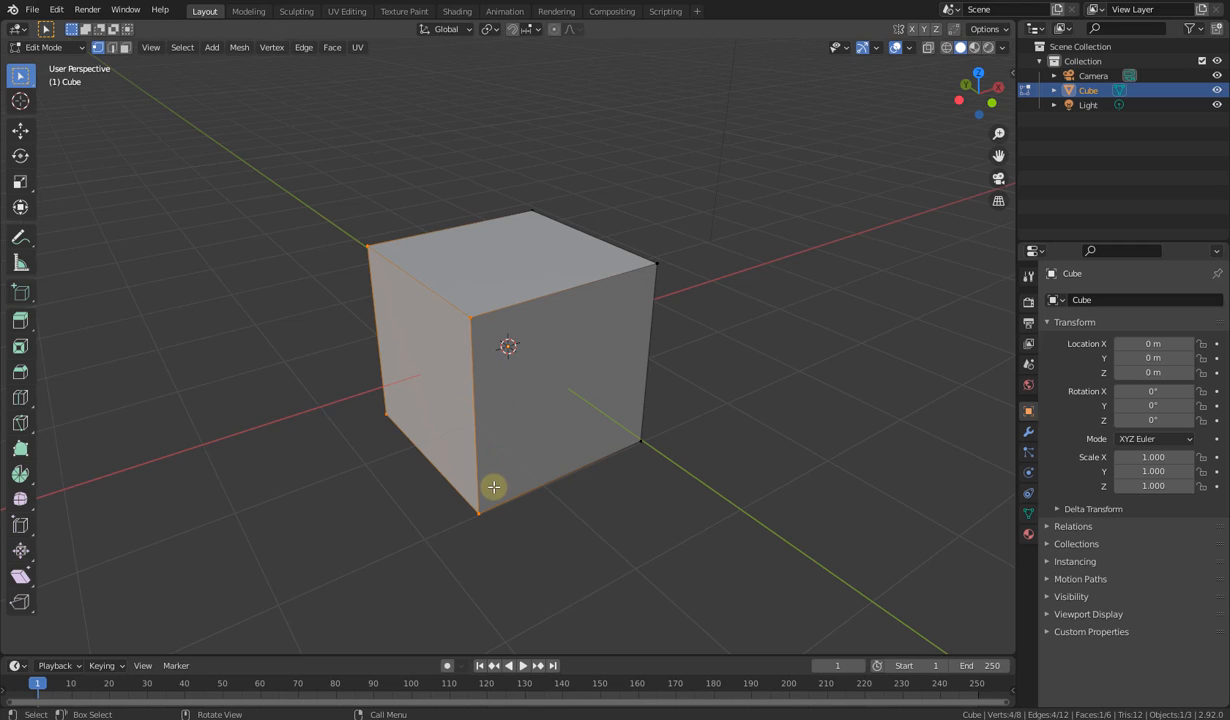
Step: Select different top corner vertices of the cube one at a time, from two viewing angles
middle_drag(502, 502, 546, 502)
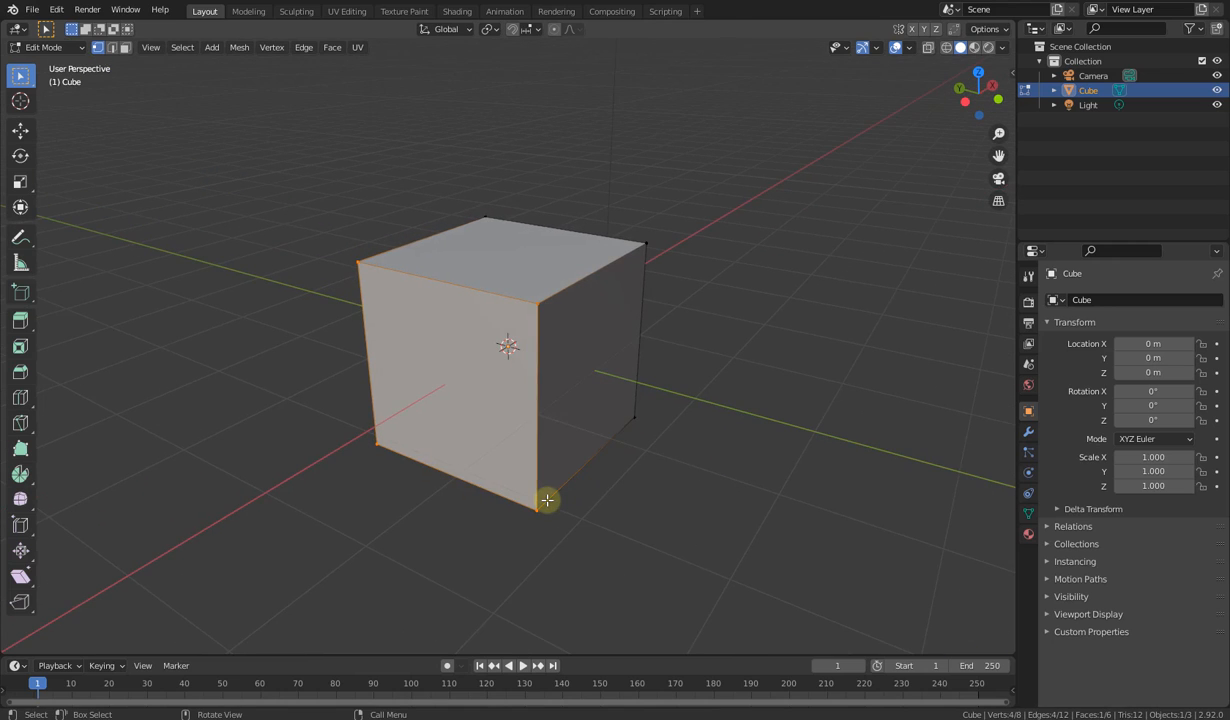
click(536, 302)
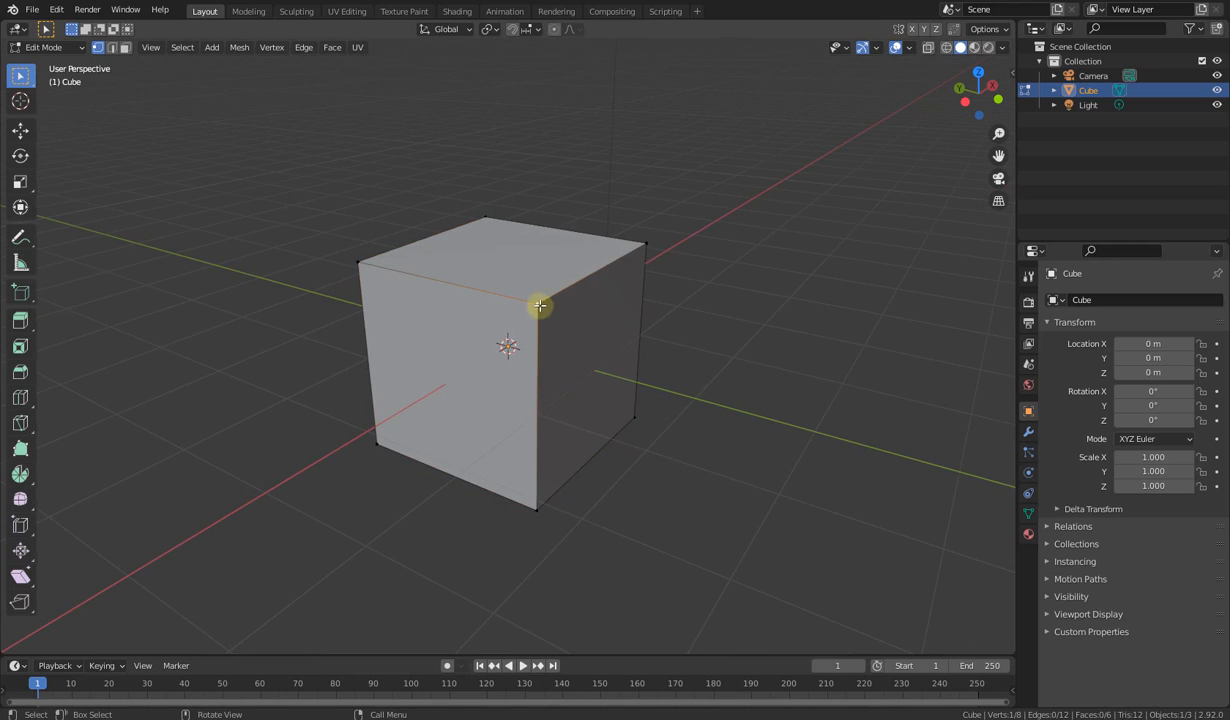
click(643, 241)
click(452, 206)
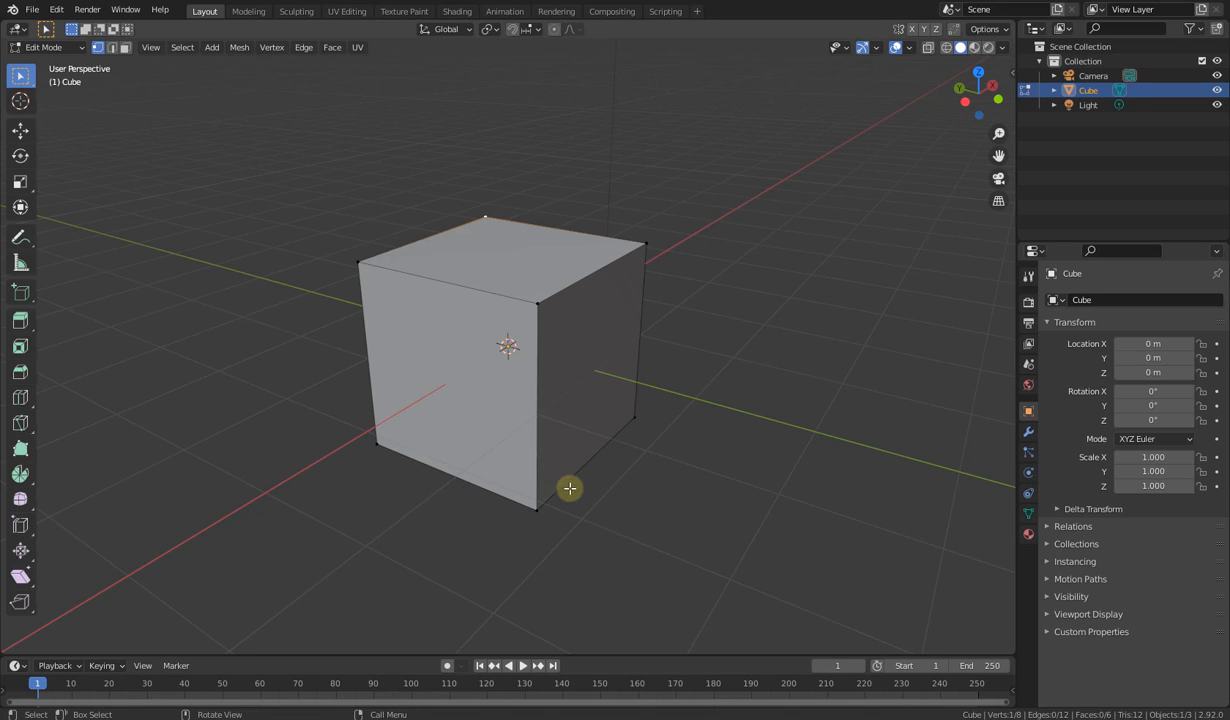
middle_drag(577, 492, 541, 393)
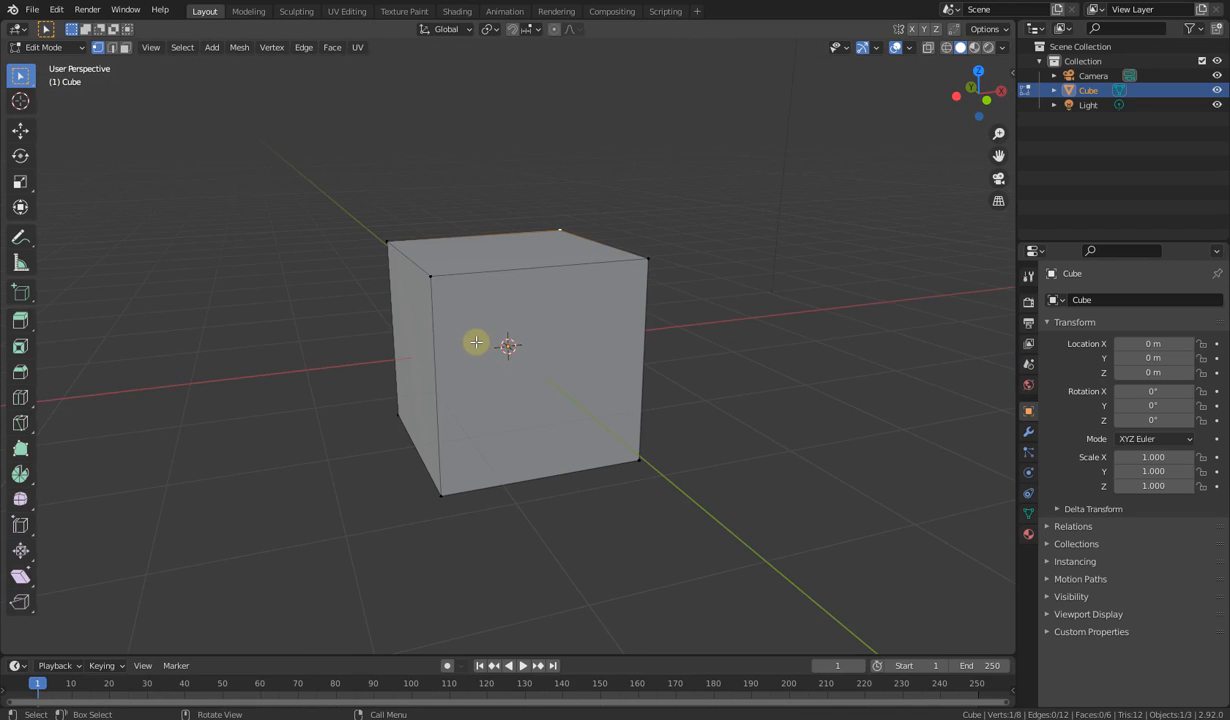
click(422, 272)
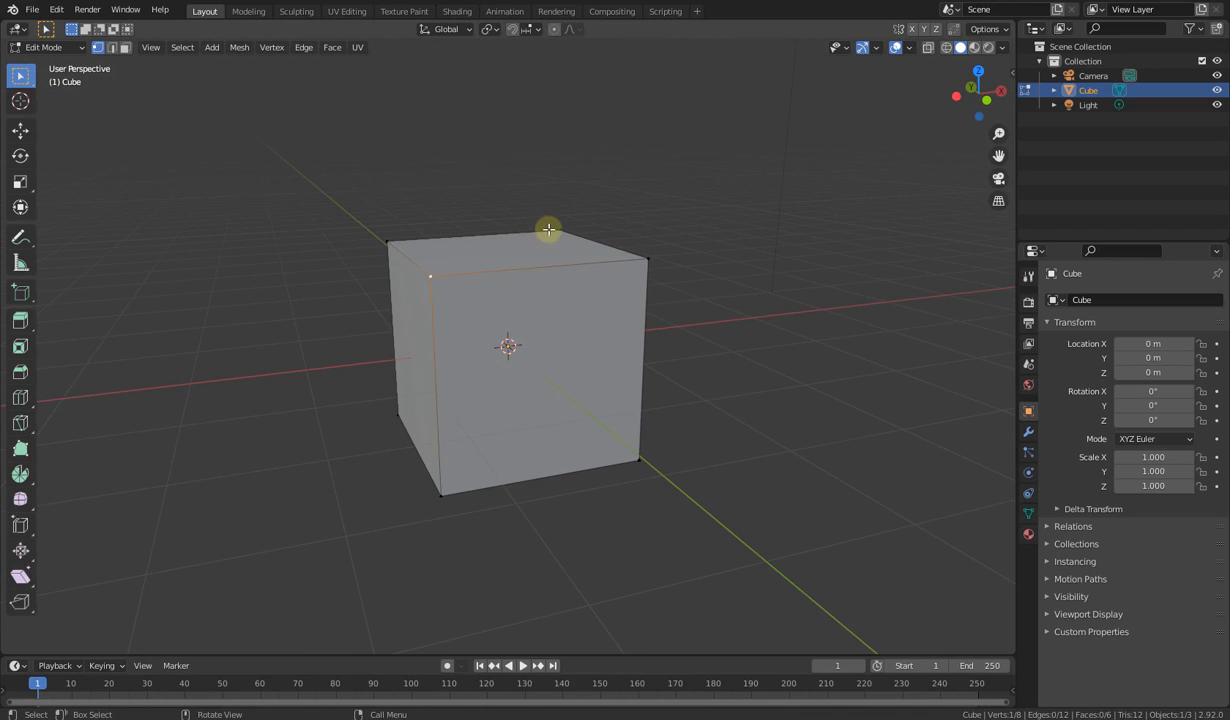
click(646, 262)
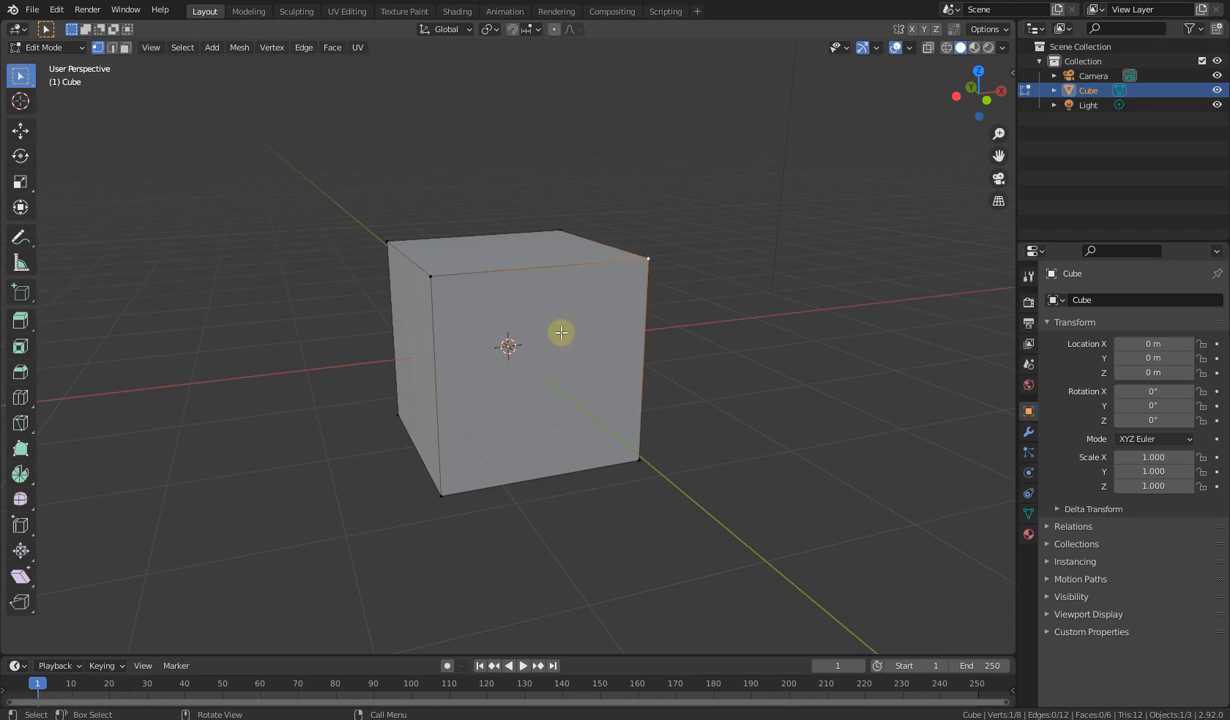
Step: Switch to edge select mode and select the cube's rear top edge
click(112, 49)
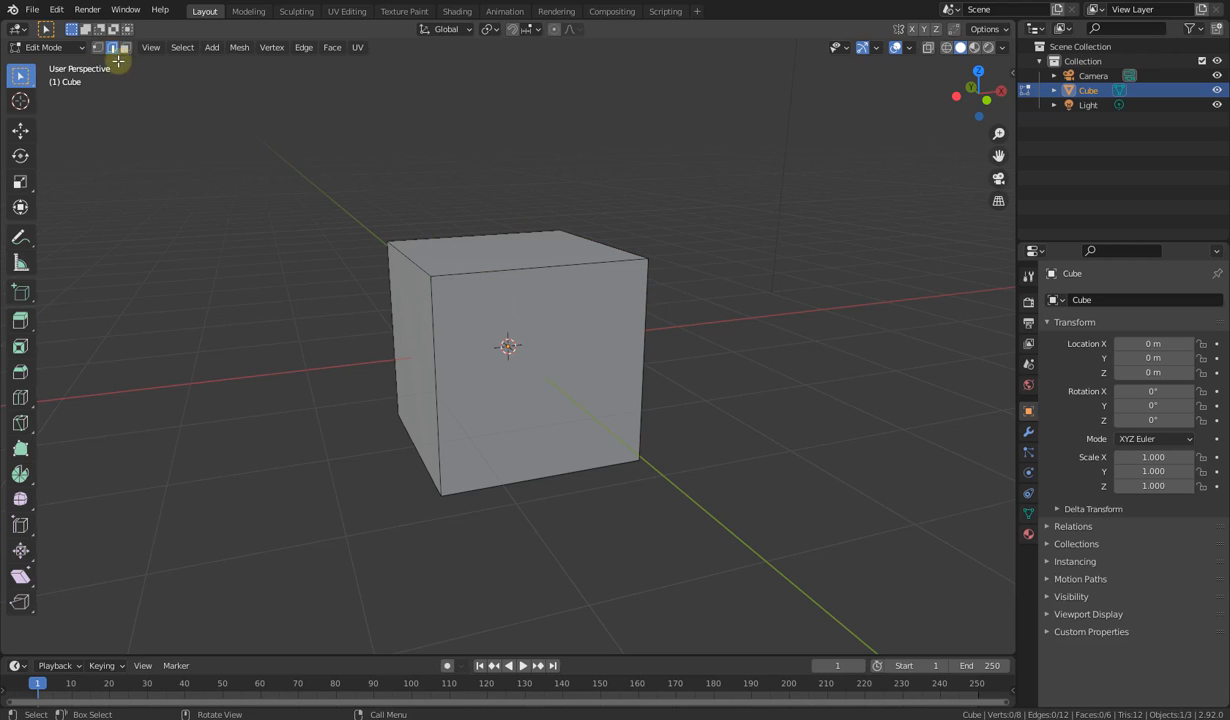
click(462, 236)
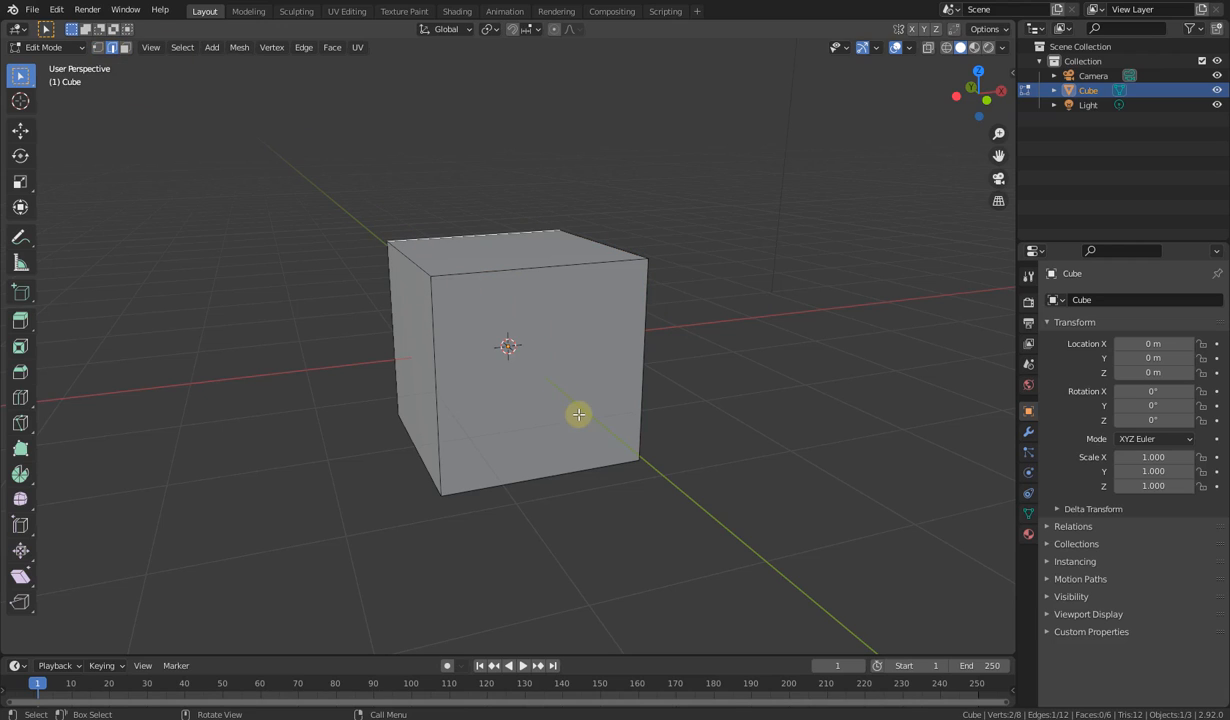
middle_drag(552, 370, 530, 350)
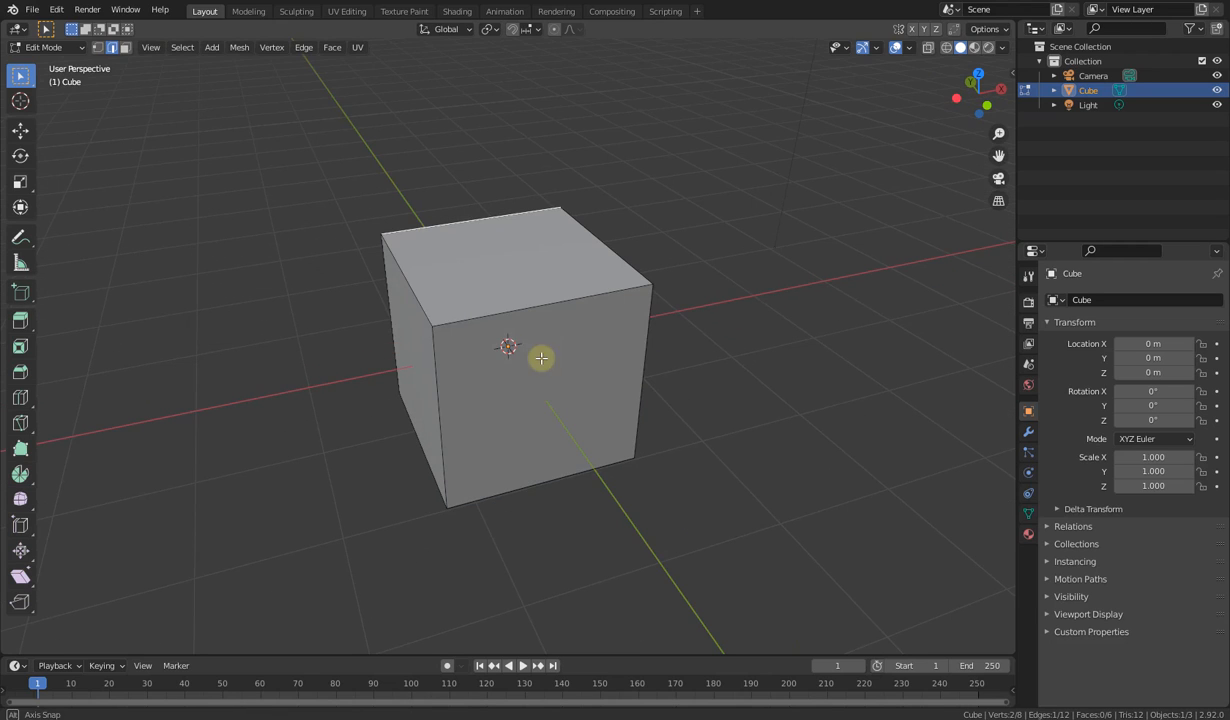
Step: Go back to vertex select mode and select the left and right front top corners individually
click(100, 49)
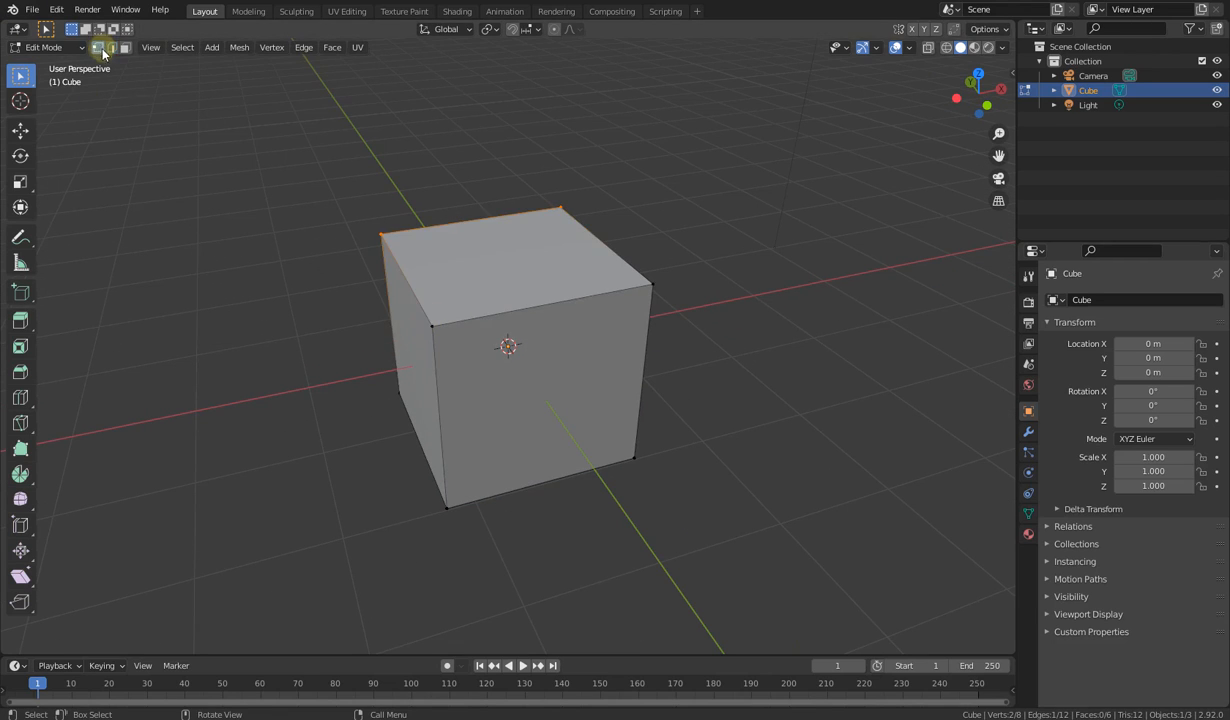
click(432, 324)
click(641, 287)
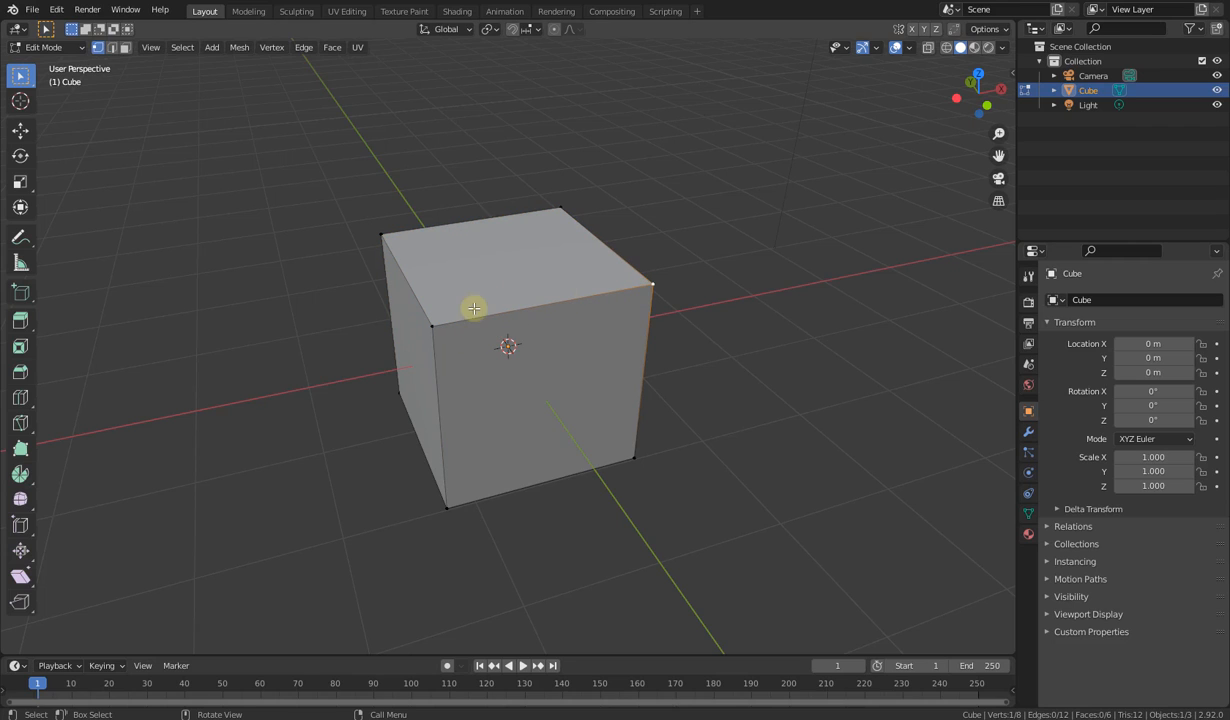
Step: Switch to edge select mode and select the front top edge of the cube
key(2)
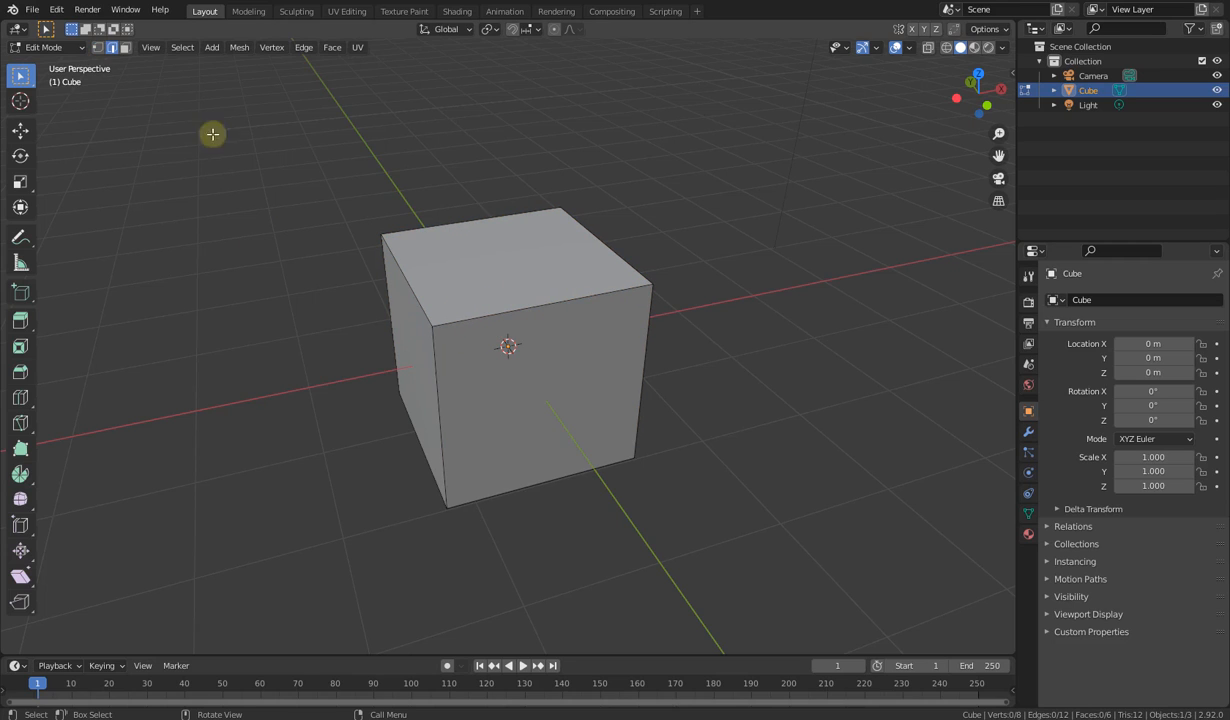
click(569, 303)
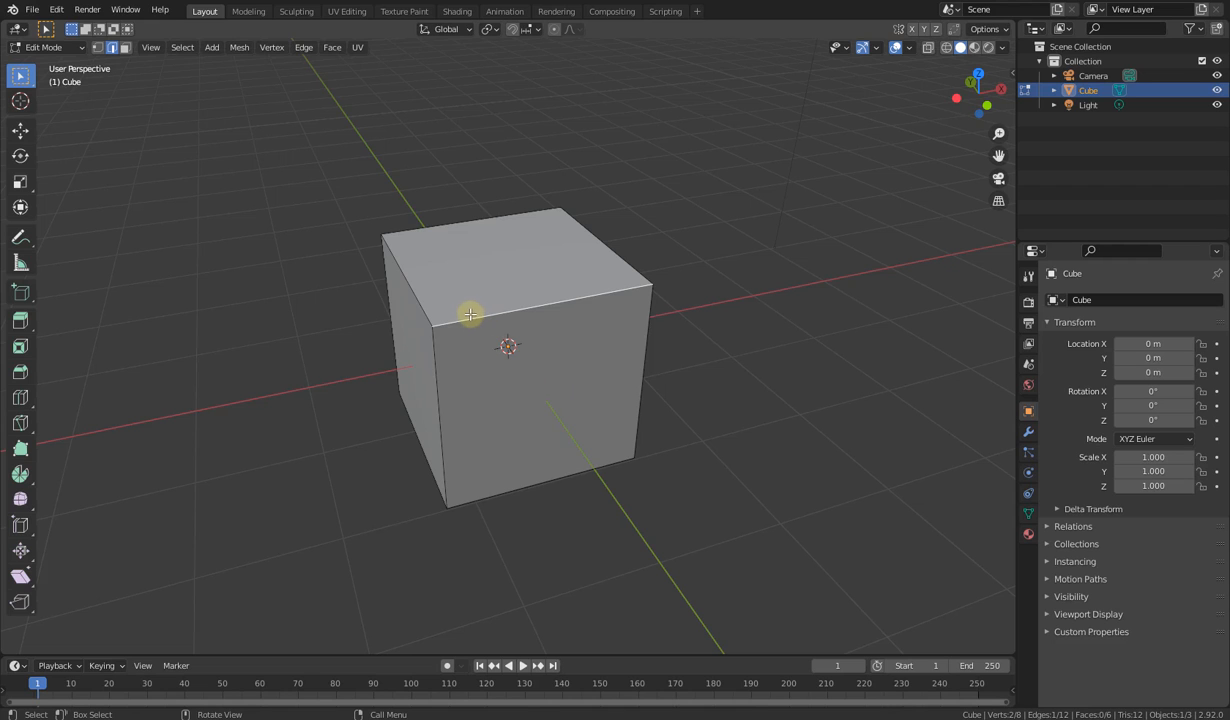
middle_drag(508, 406, 532, 392)
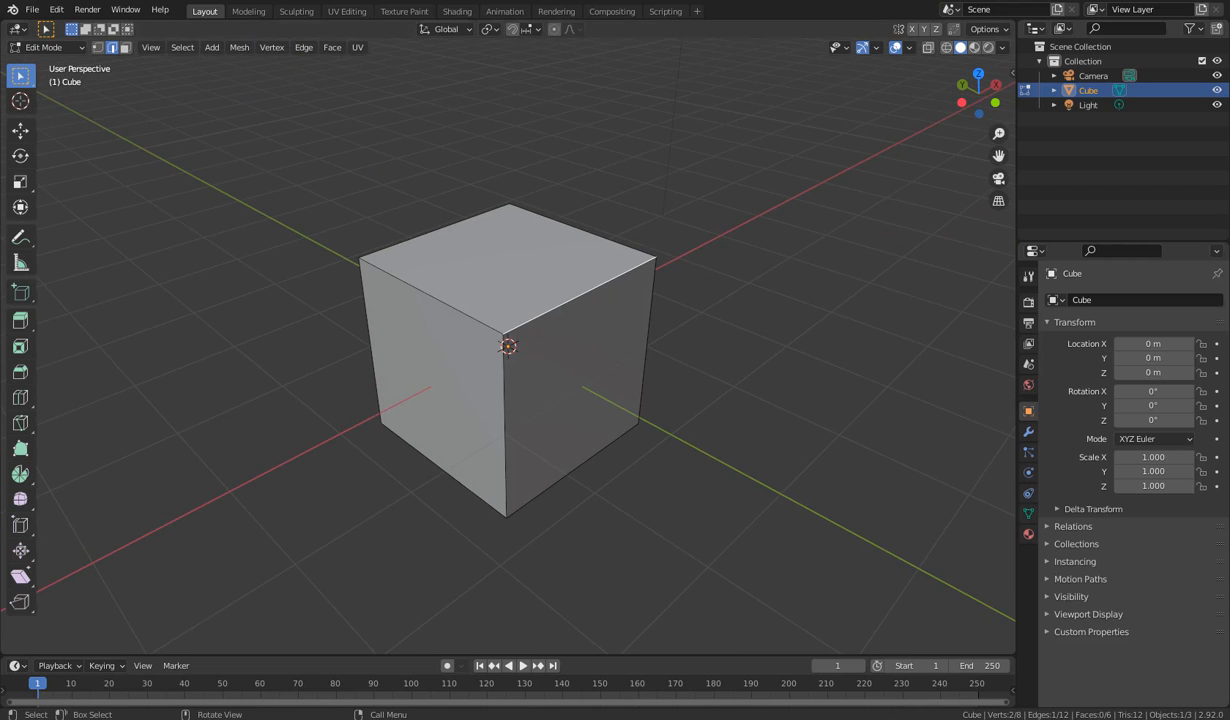
Step: Show the cube in wireframe shading and select its rear top edge
click(924, 47)
middle_drag(621, 380, 502, 278)
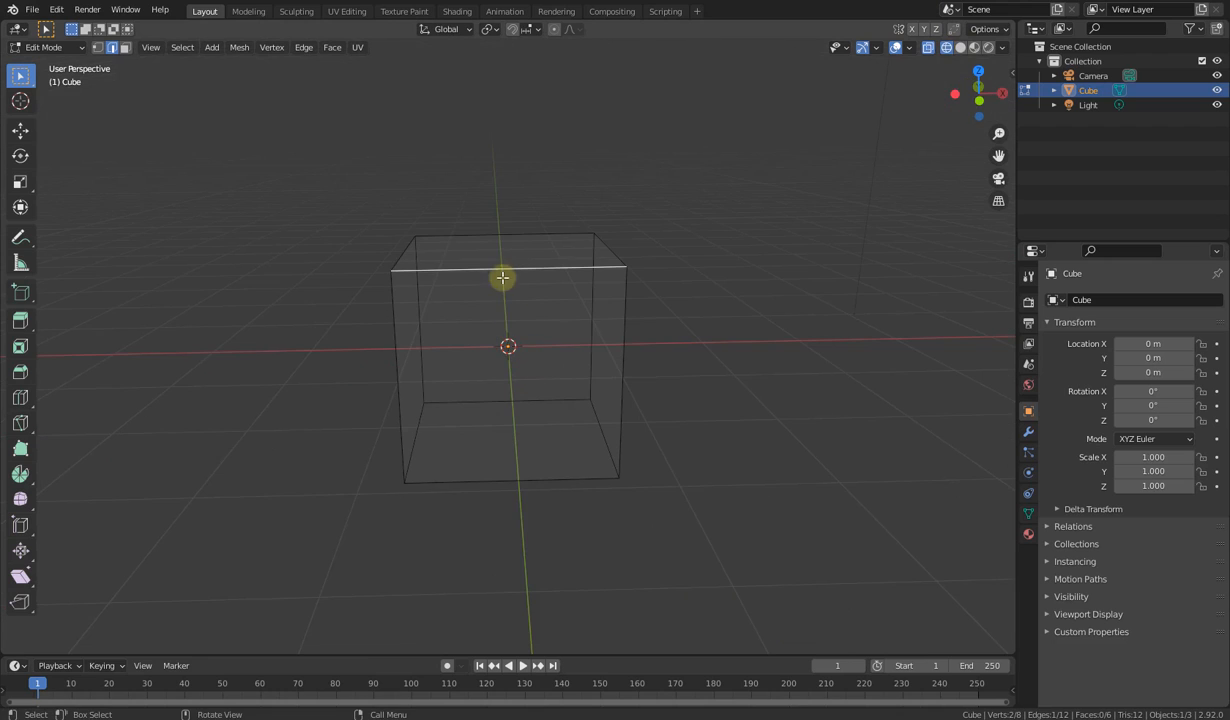
click(457, 251)
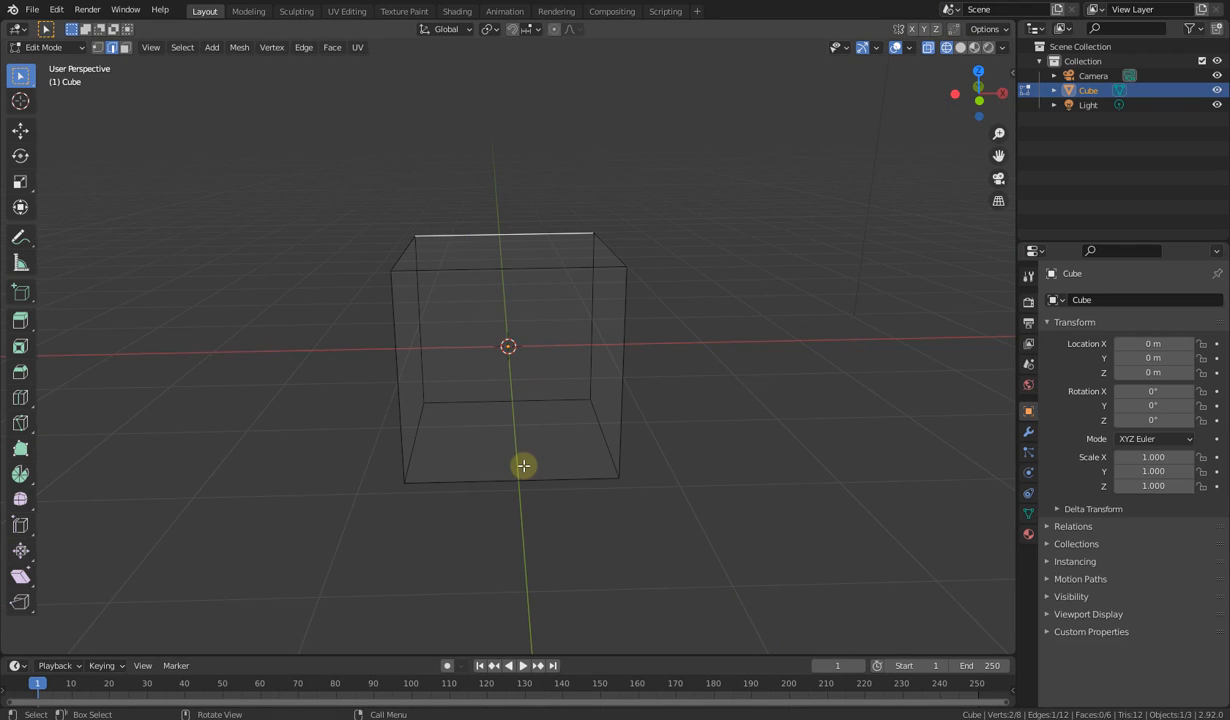
middle_drag(522, 486, 568, 502)
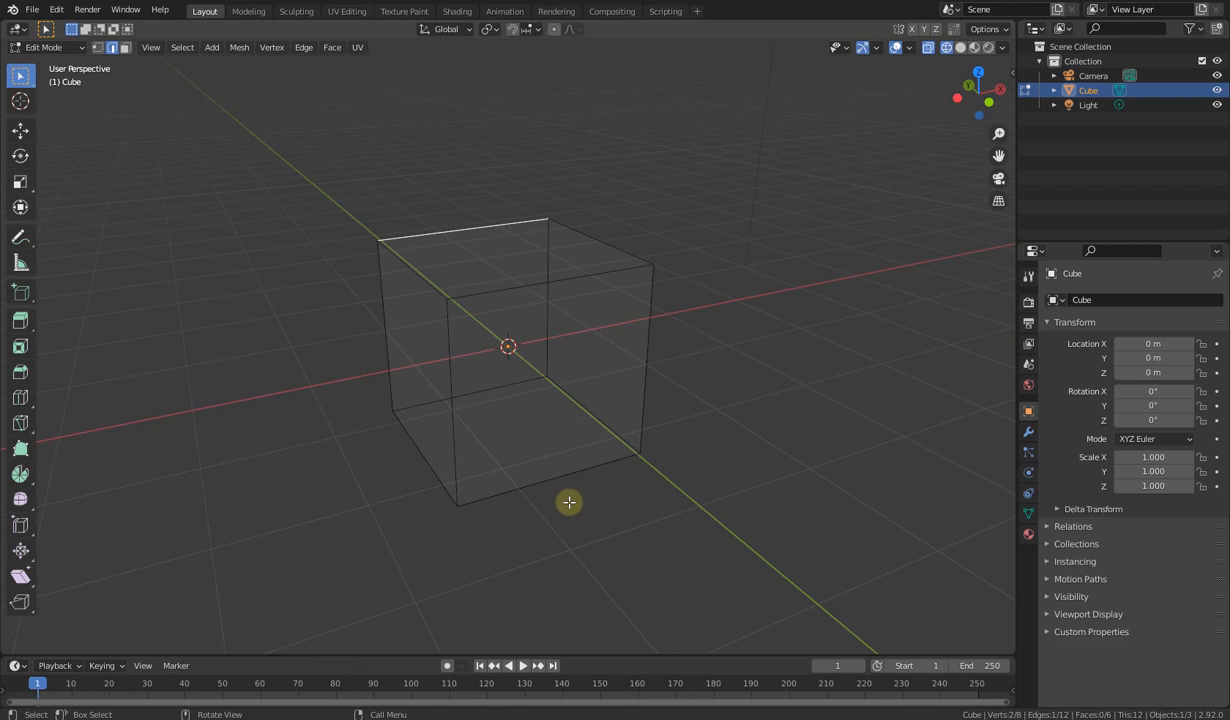
Step: Switch to face select mode with solid shading and select the cube's front, left and top faces one at a time
click(125, 47)
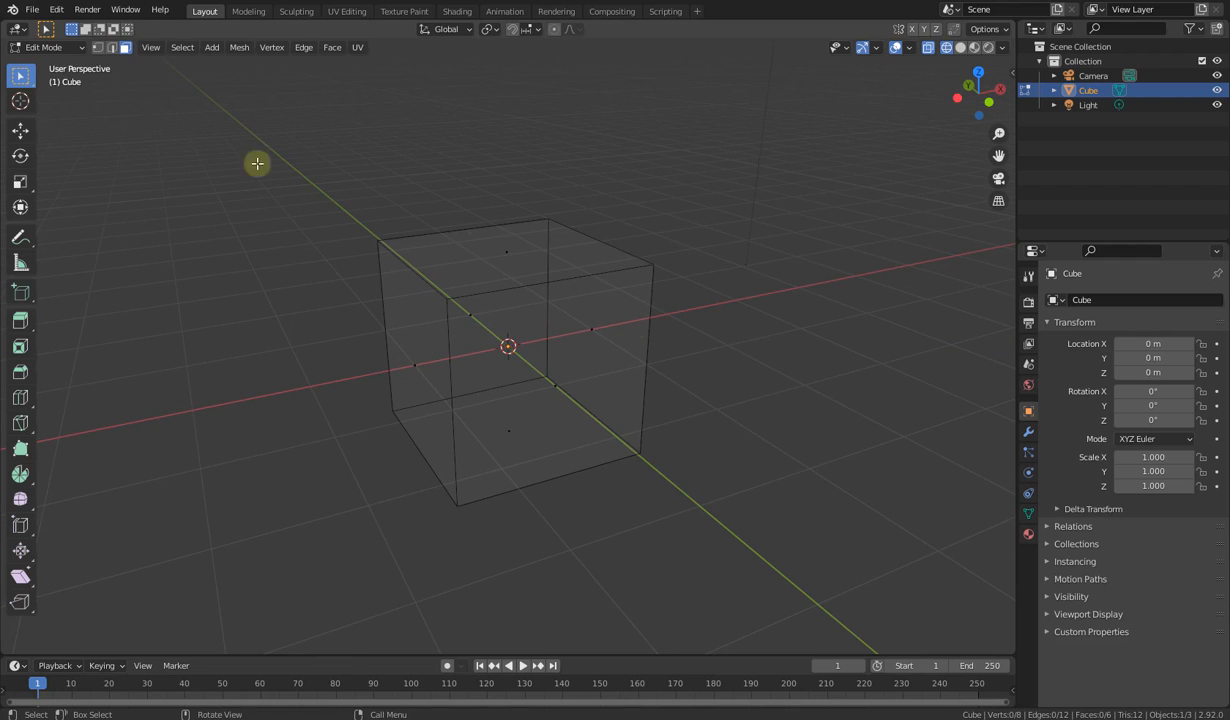
click(959, 47)
click(467, 381)
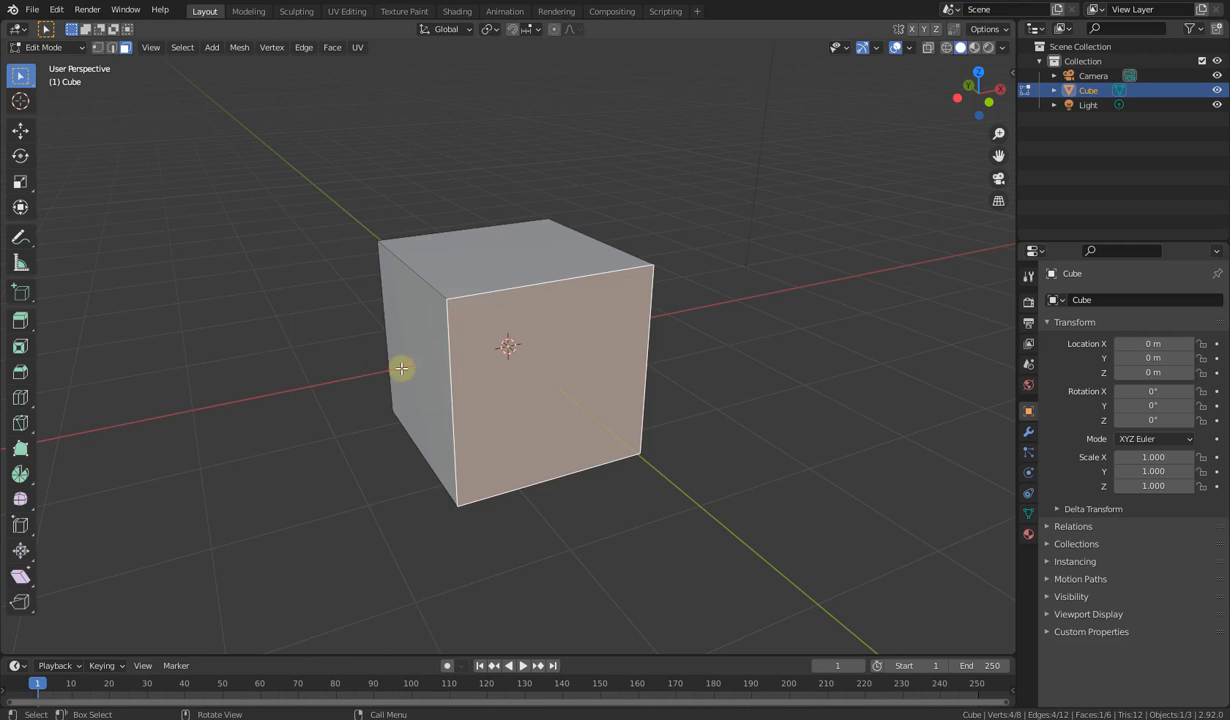
click(399, 367)
click(513, 266)
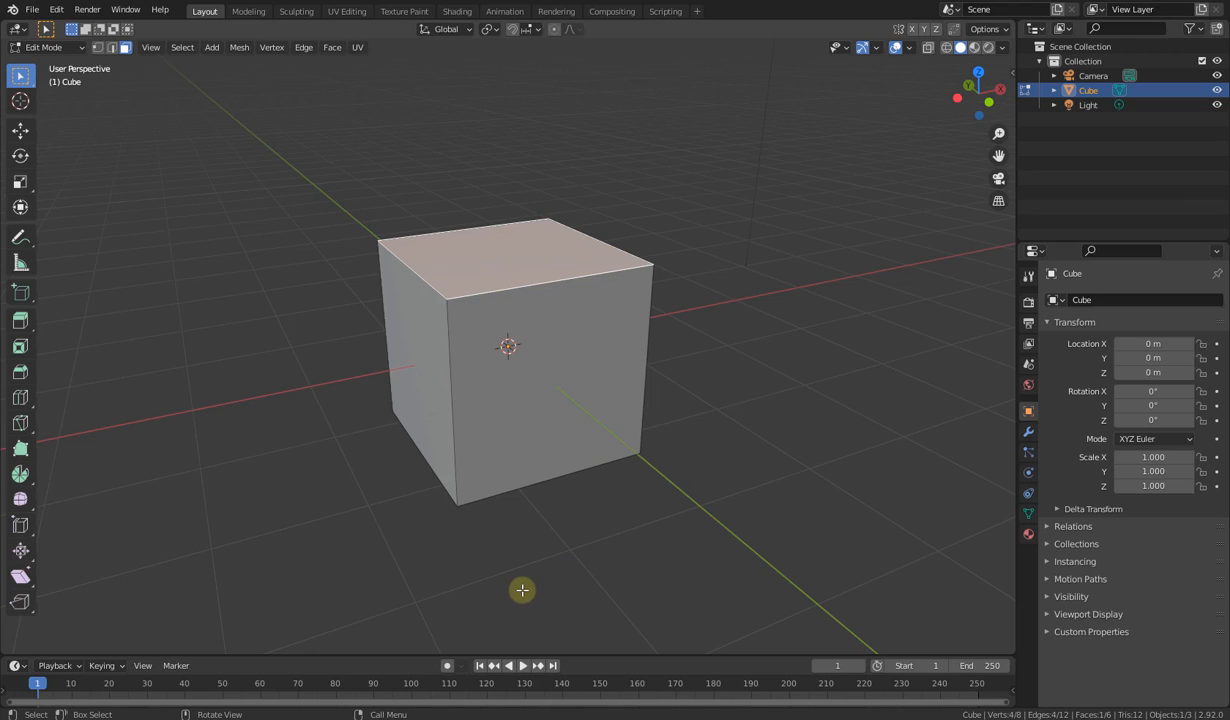
Step: Select the cube's -Y side face, the adjacent -X side face, and the -Y side face again
middle_drag(530, 500, 552, 503)
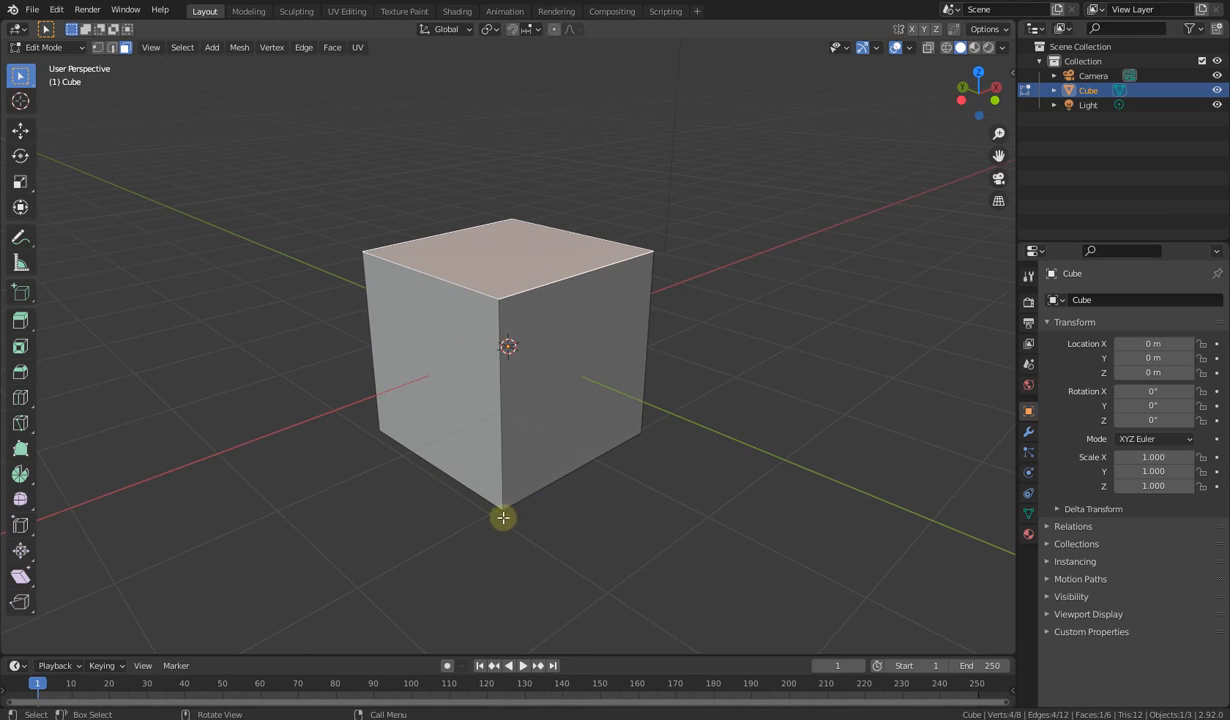
middle_drag(478, 511, 517, 498)
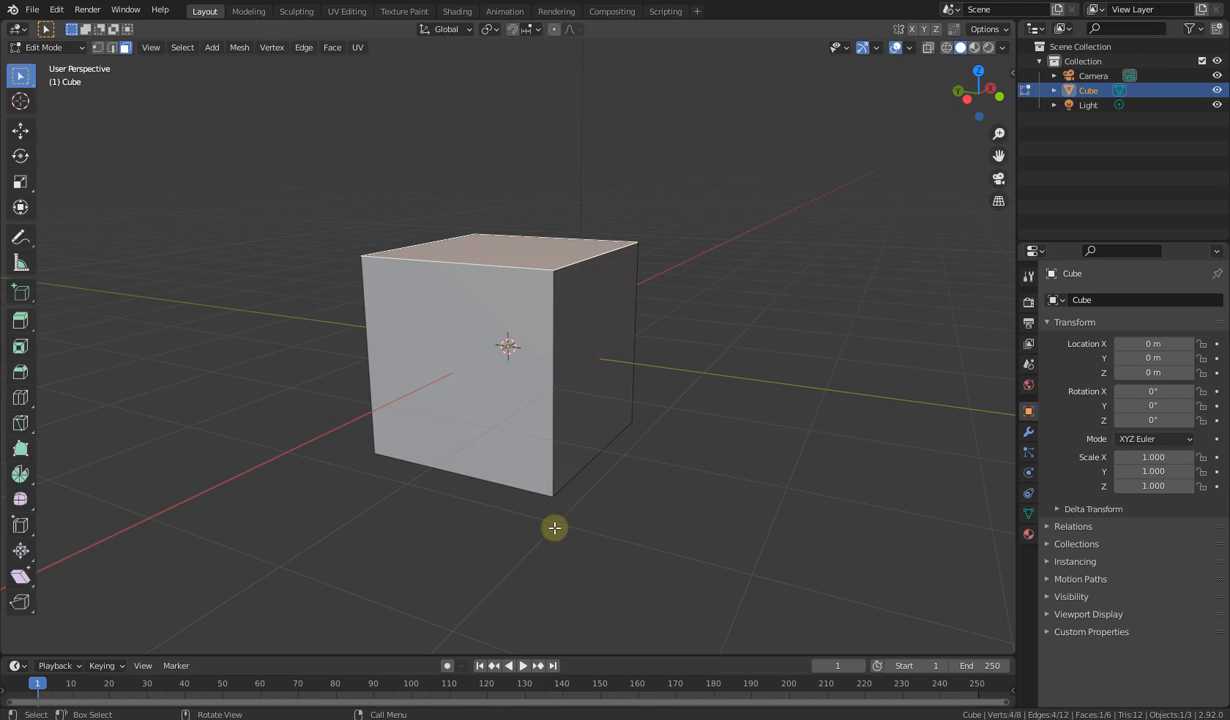
middle_drag(538, 455, 483, 398)
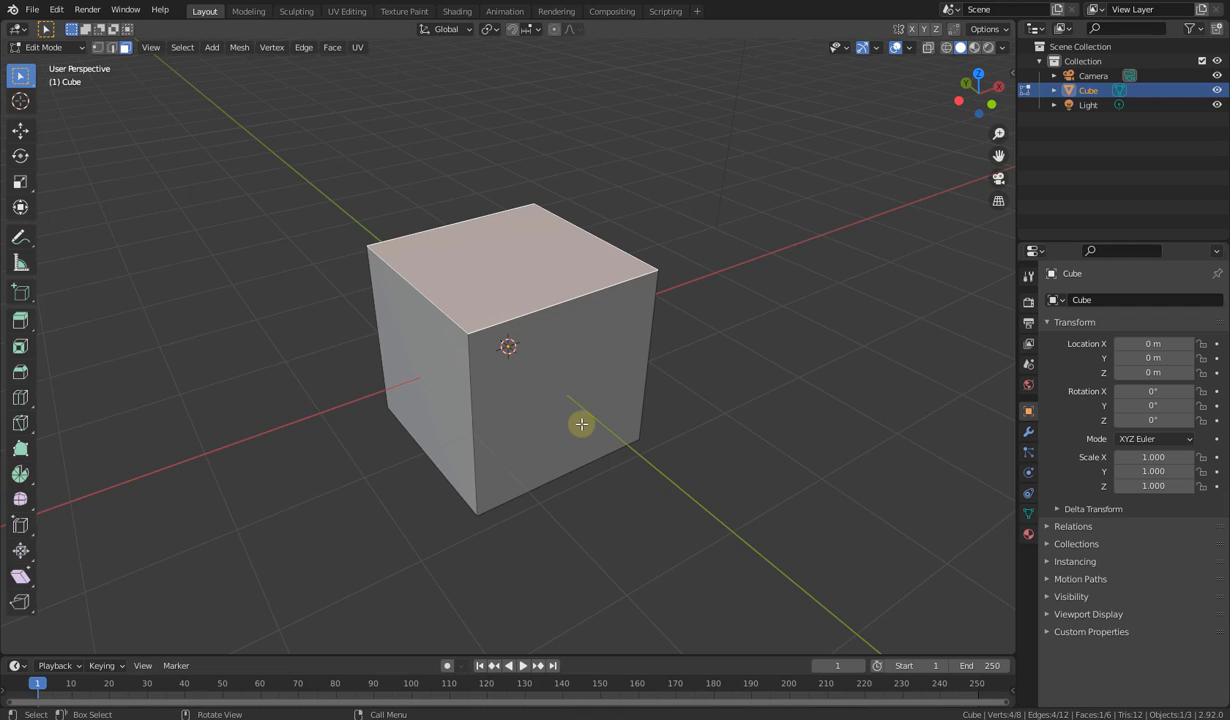
middle_drag(581, 424, 483, 387)
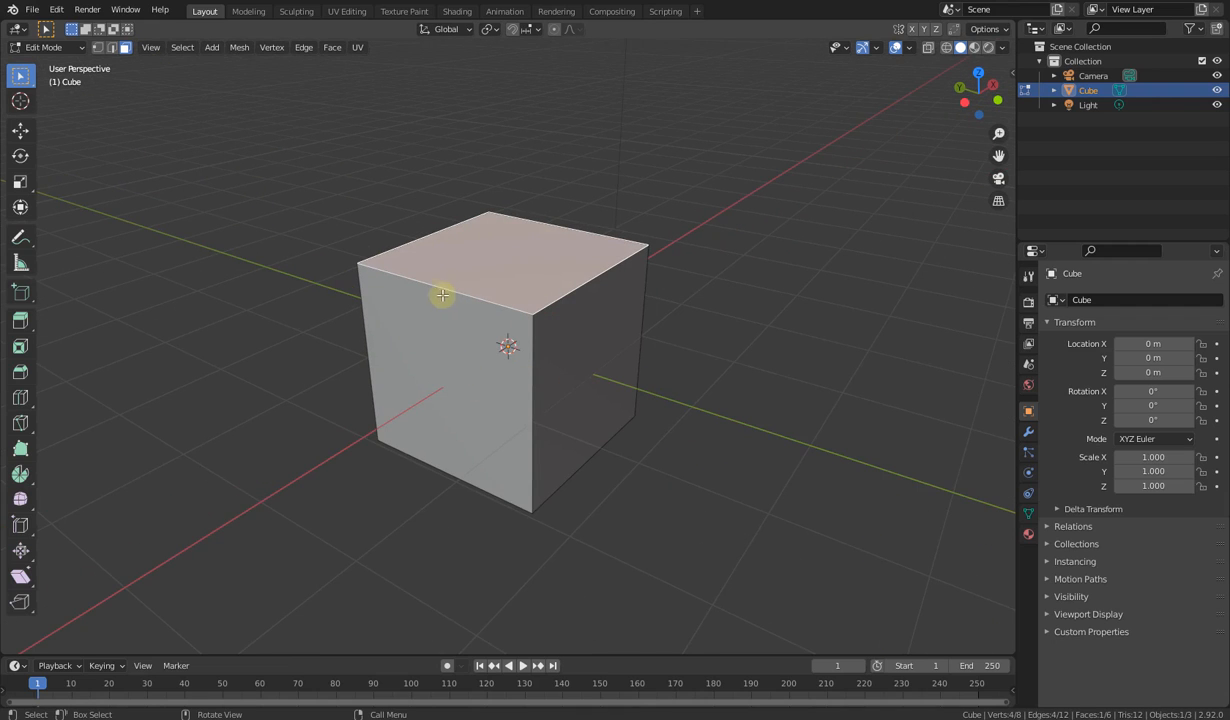
click(550, 342)
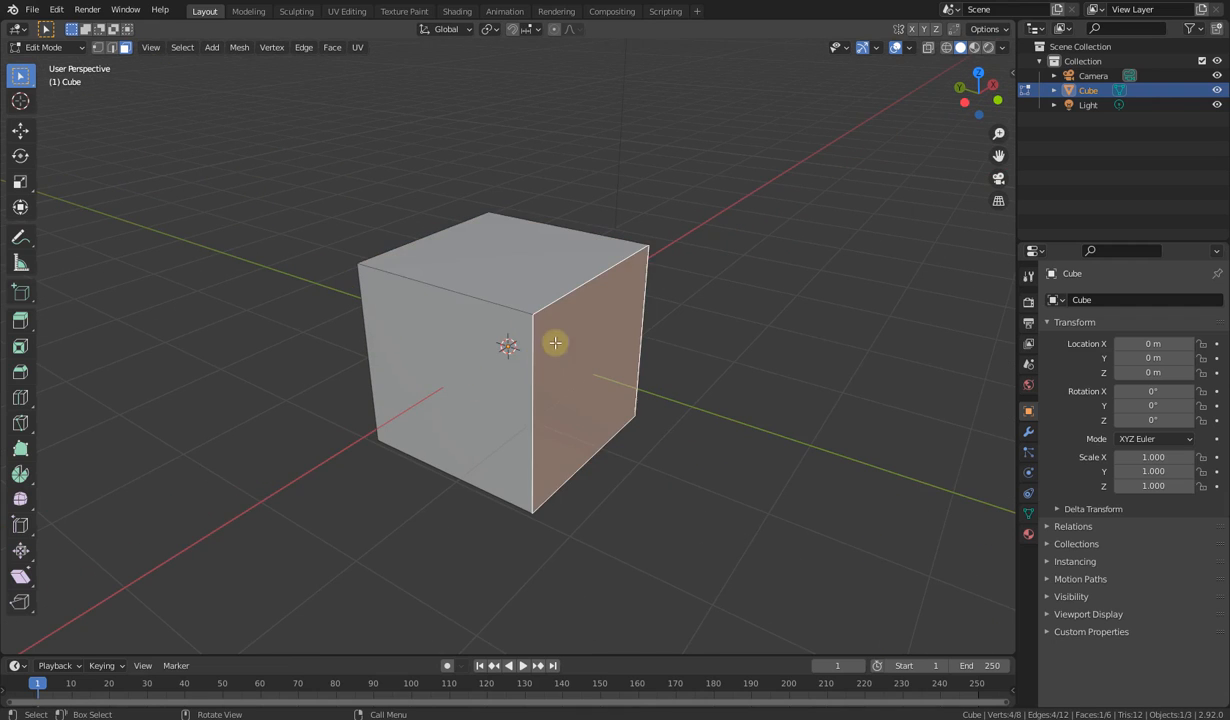
click(478, 350)
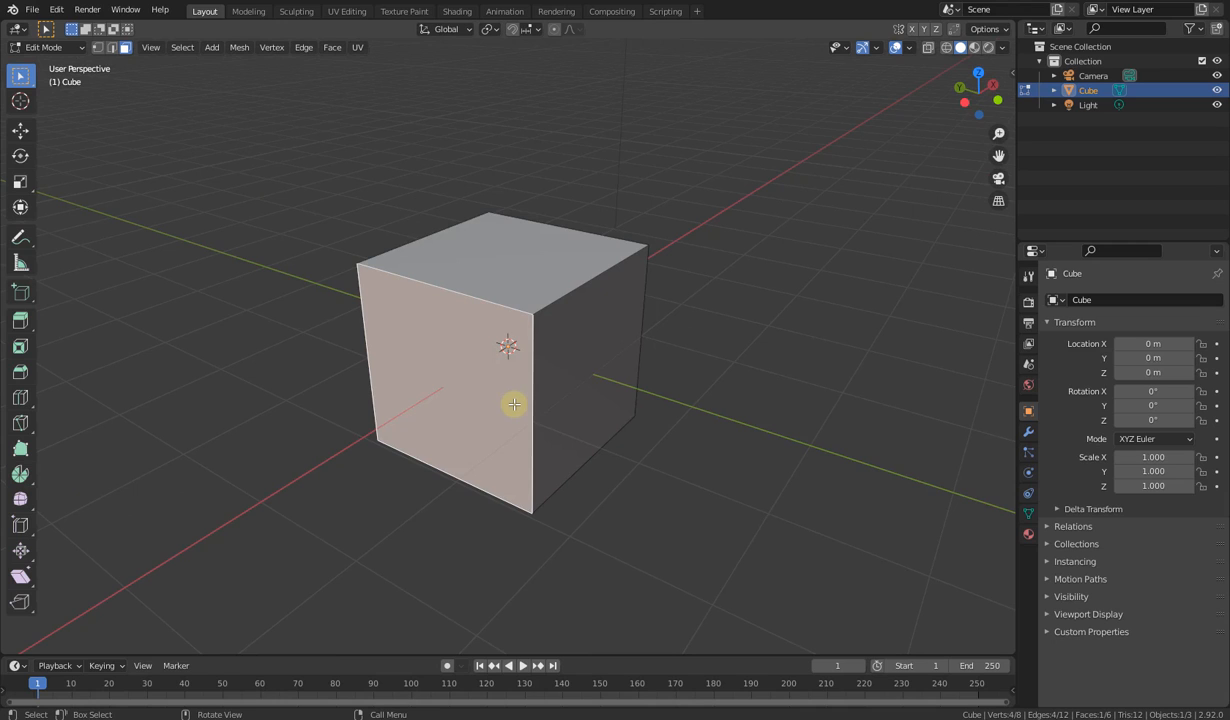
click(555, 378)
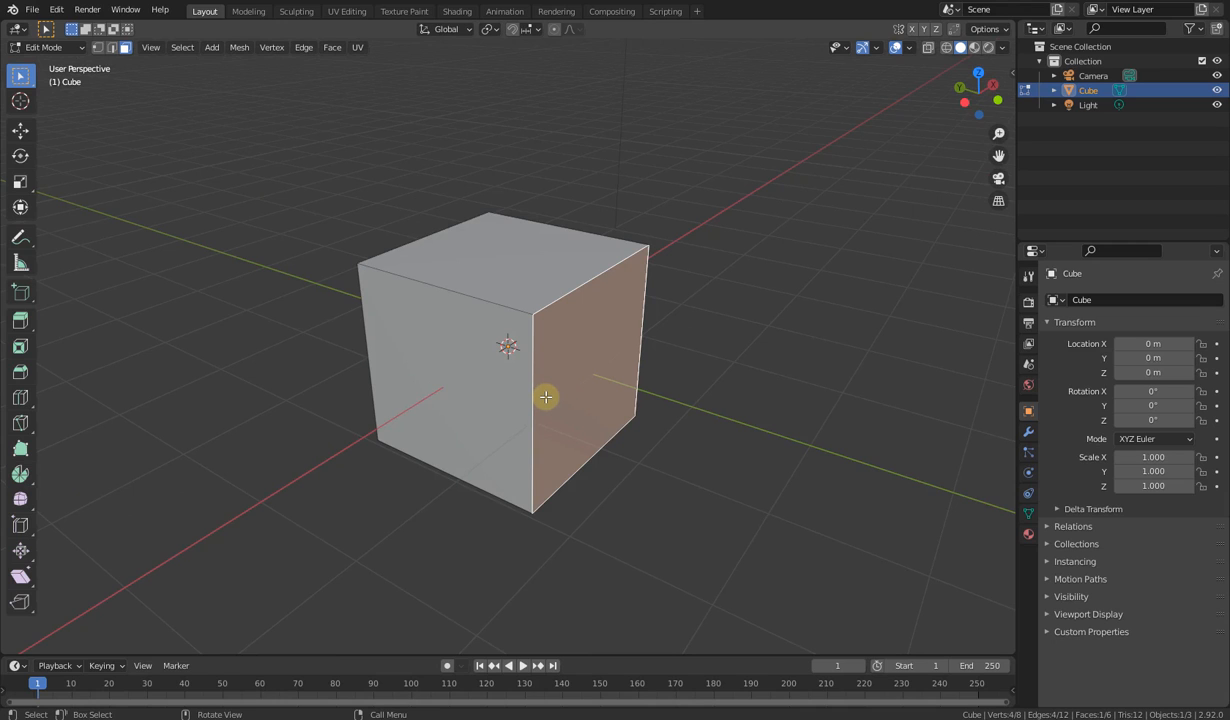
Step: Display the cube's split normals and face normals through the viewport overlays
middle_drag(533, 401, 663, 446)
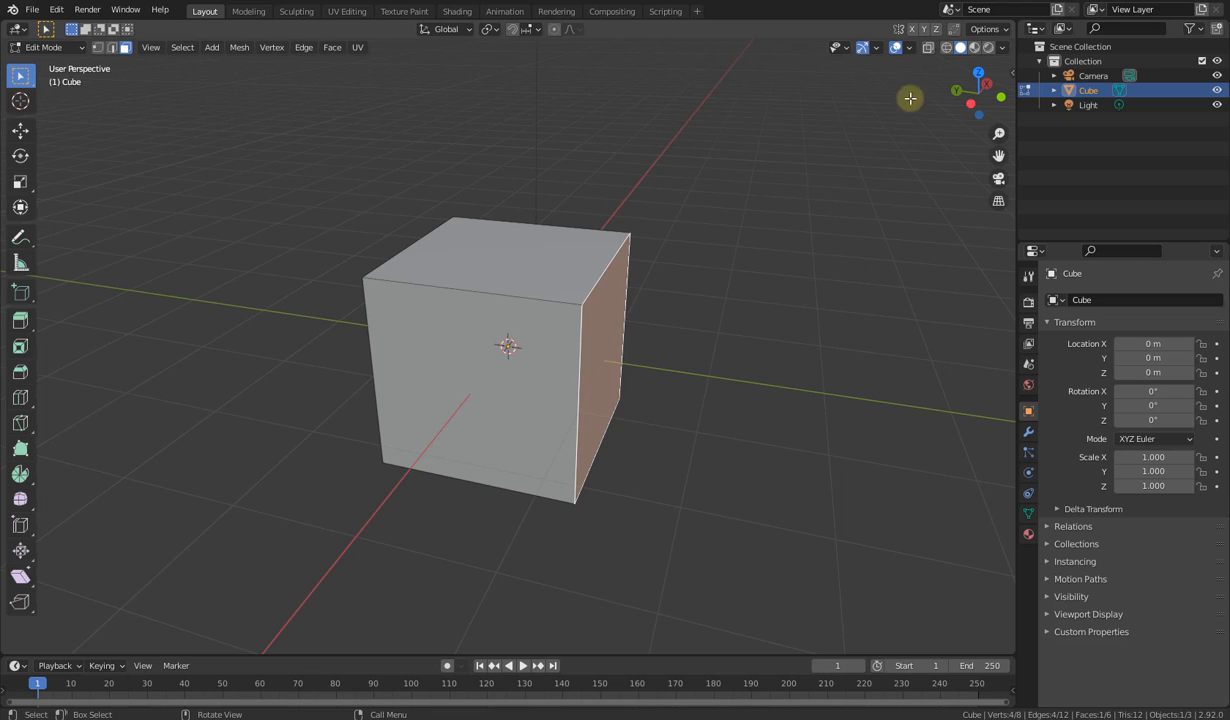
click(907, 52)
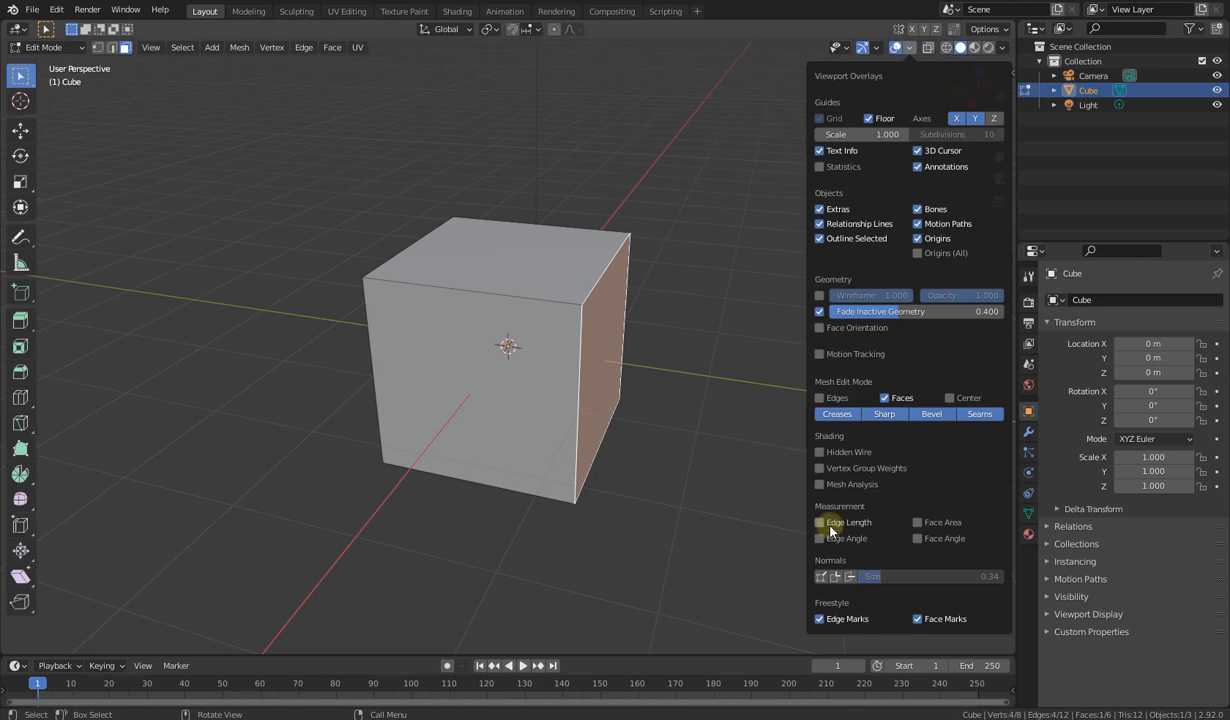
click(822, 576)
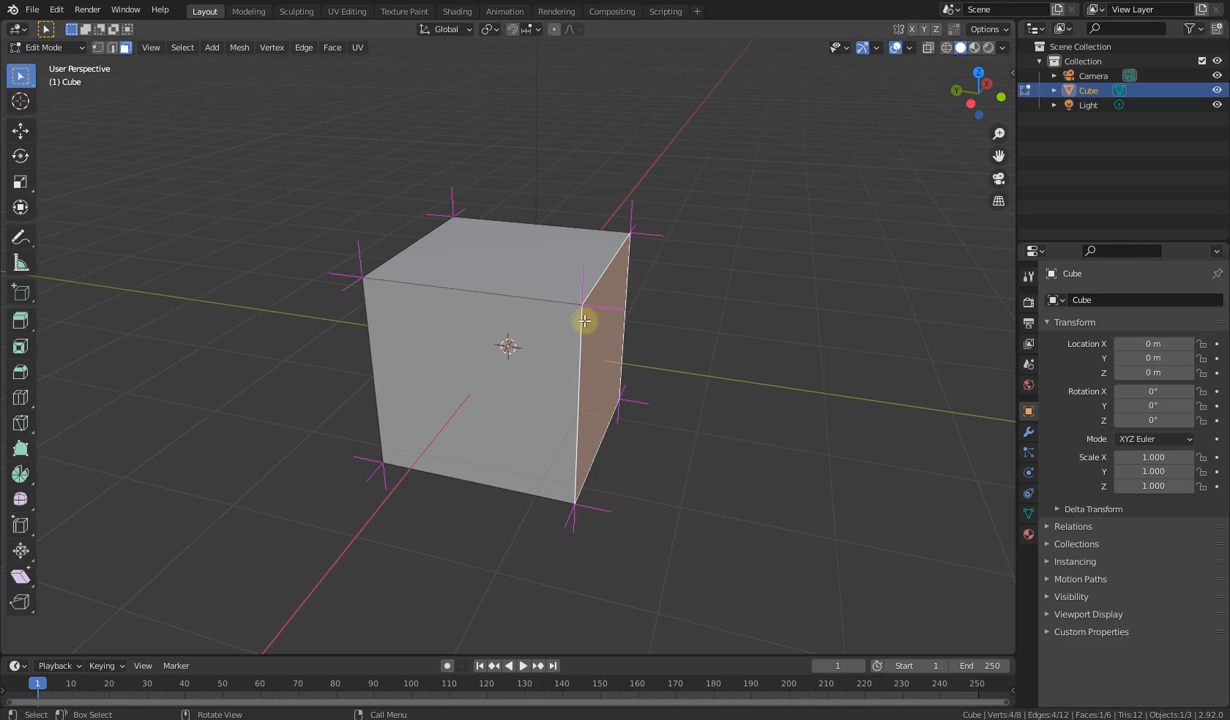
click(907, 47)
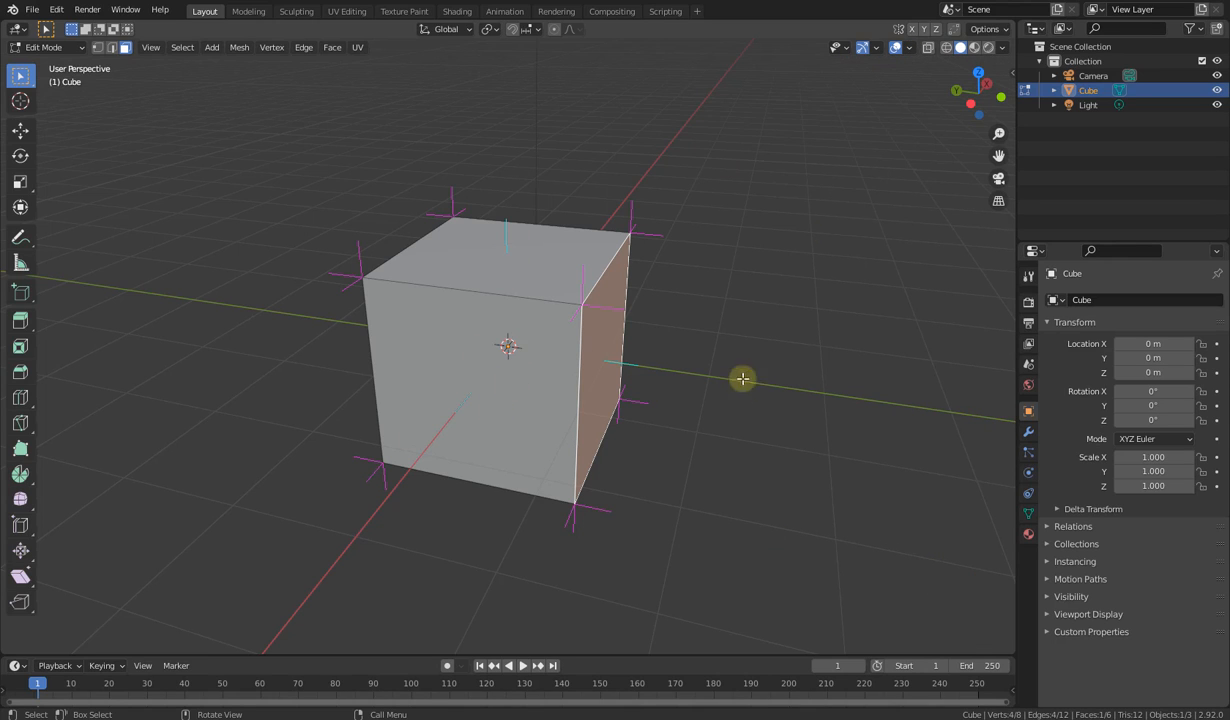
Step: Turn off the display of both split normals and face normals
click(907, 47)
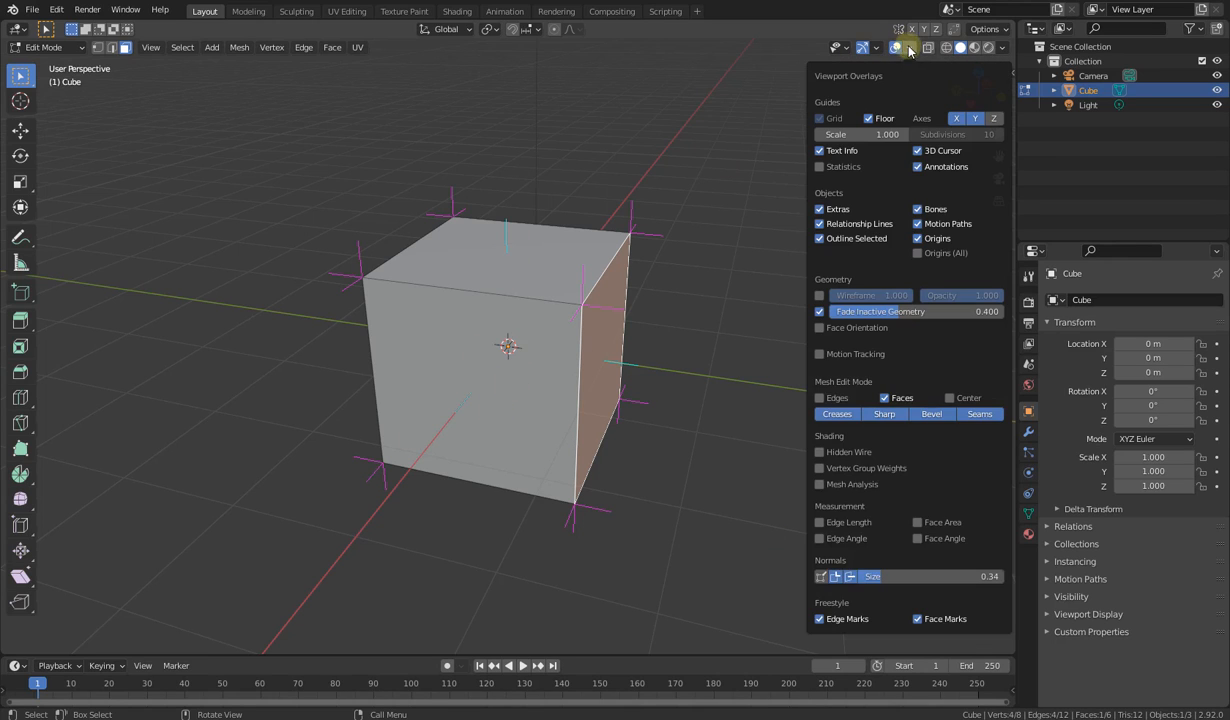
click(834, 578)
click(832, 580)
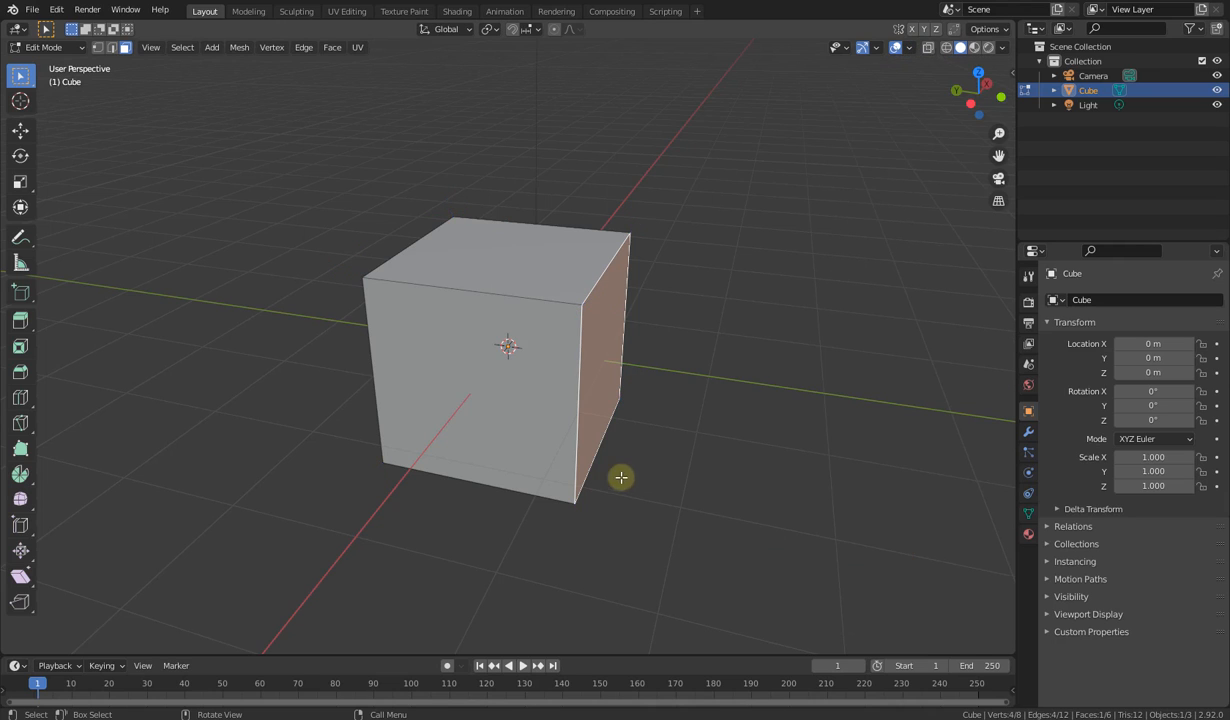
Step: Display only the face normals on the cube, leaving split normals turned off
middle_drag(588, 425, 699, 302)
click(911, 48)
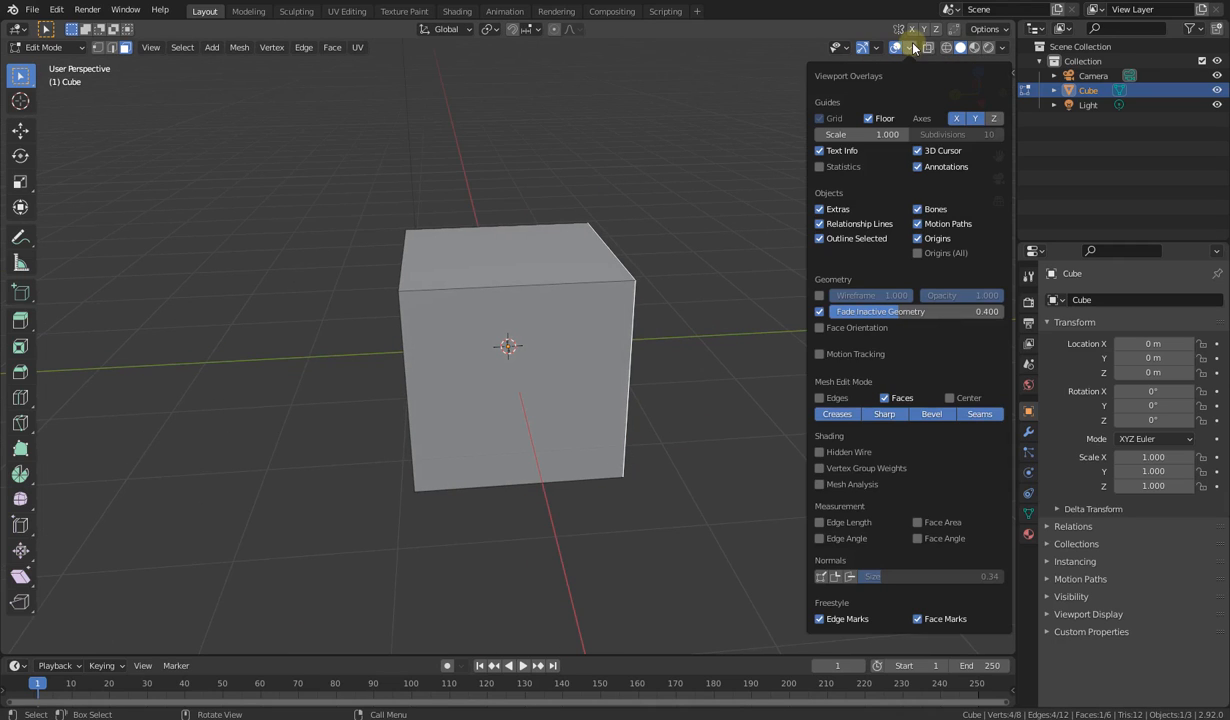
click(845, 580)
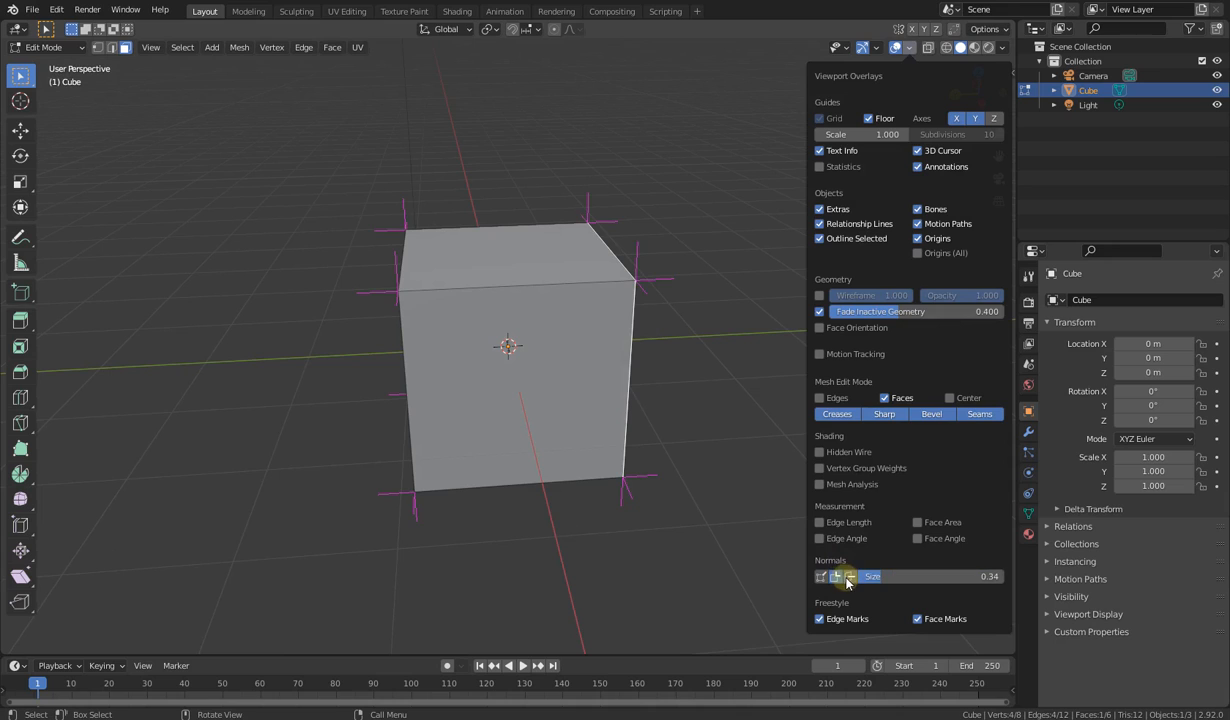
click(848, 577)
click(834, 577)
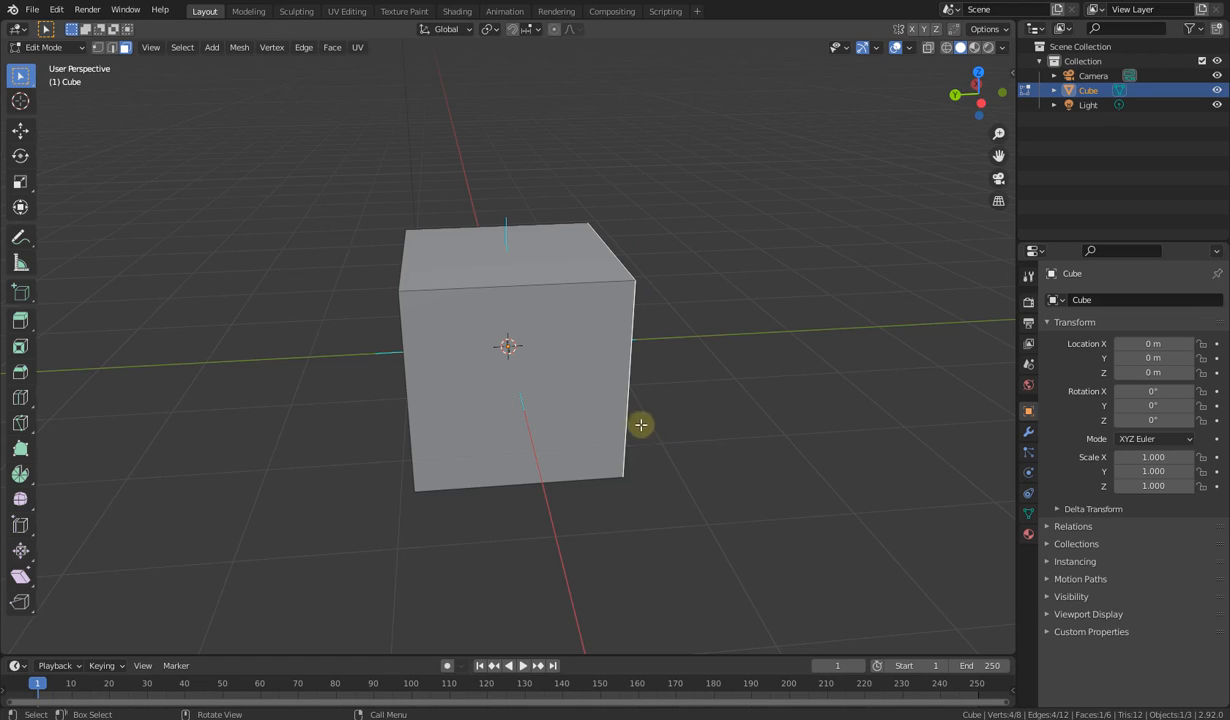
Step: Hide the cube's face normals in the viewport overlays
middle_drag(600, 378, 489, 382)
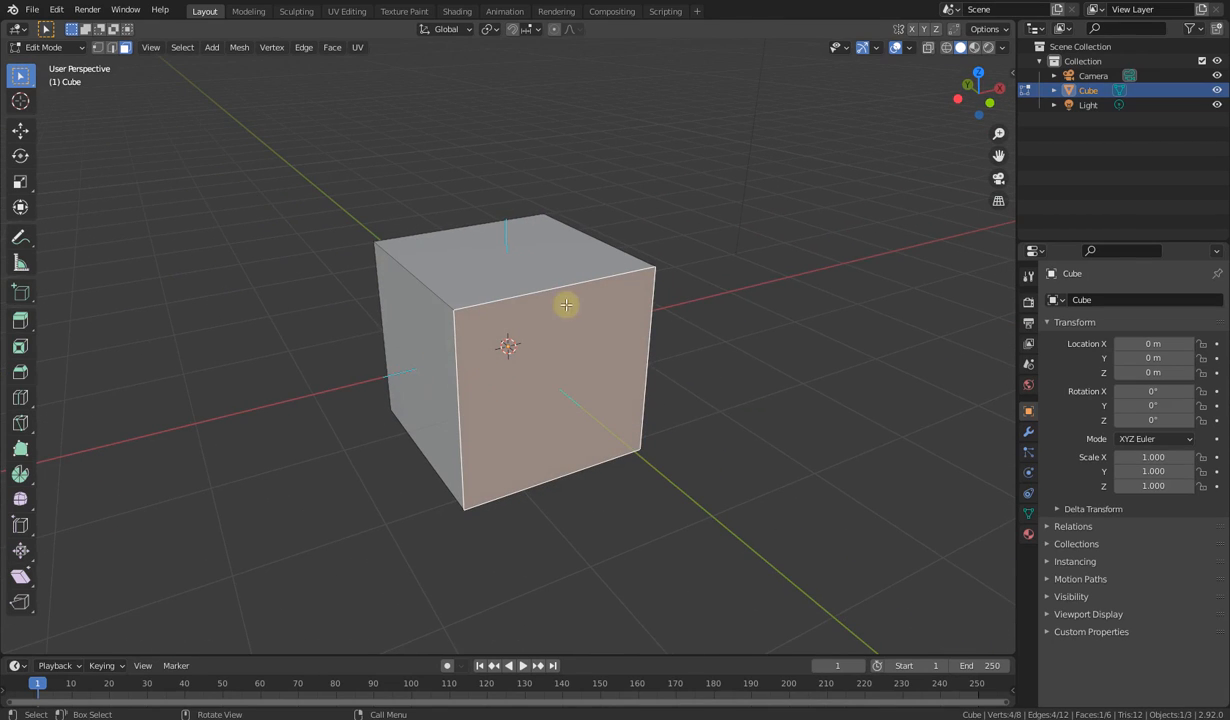
click(908, 47)
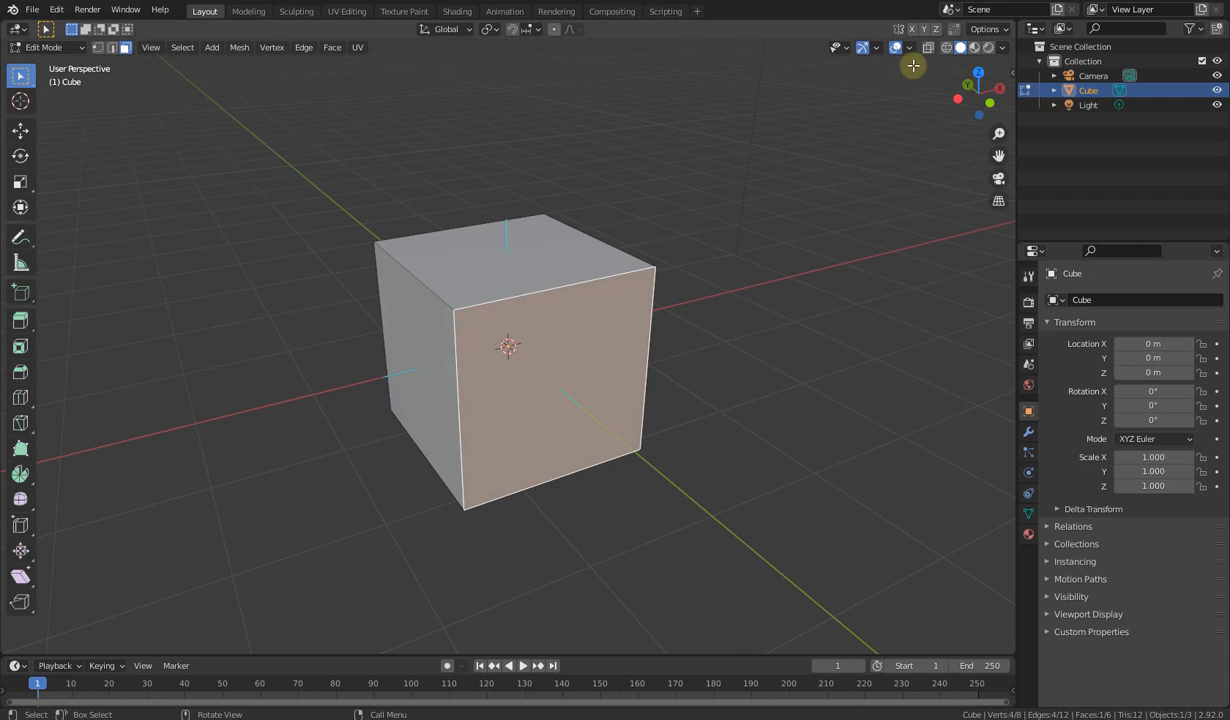
click(908, 47)
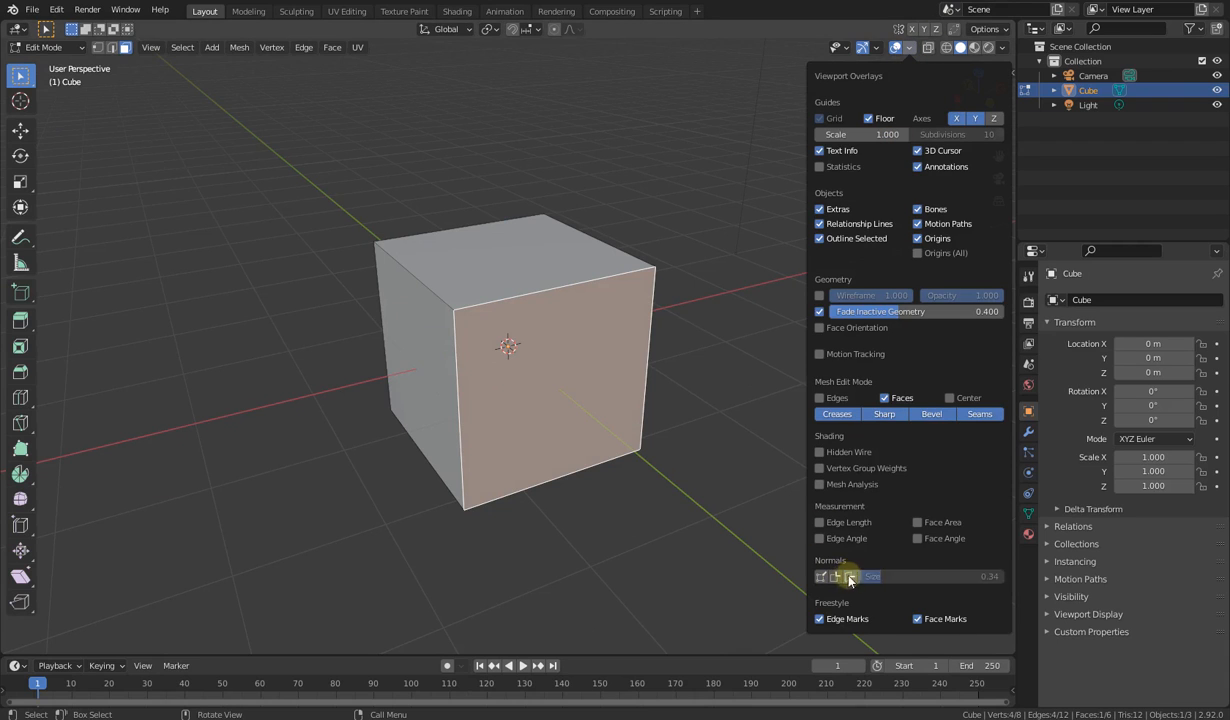
Step: Enable the Screencast Keys add-on display in the 3D viewport's sidebar
middle_drag(460, 334, 594, 402)
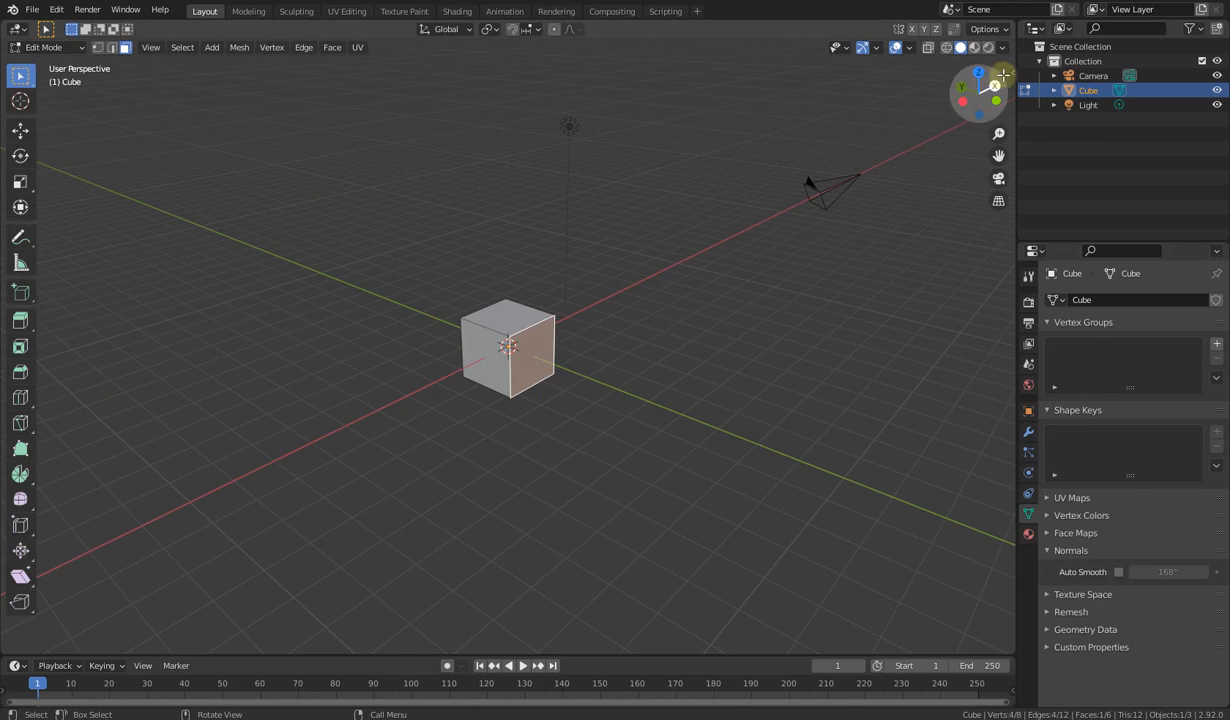
click(1003, 75)
click(1007, 217)
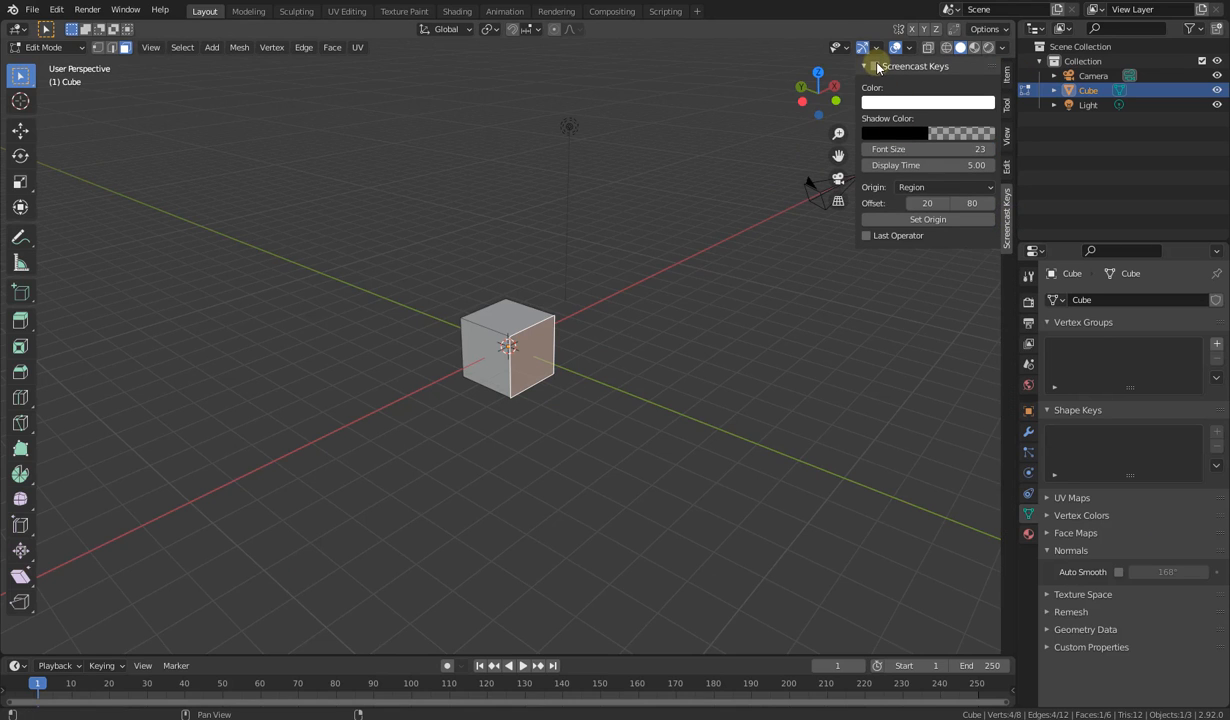
click(876, 67)
Step: Leave Edit Mode and return the cube to Object Mode
middle_drag(389, 383, 51, 601)
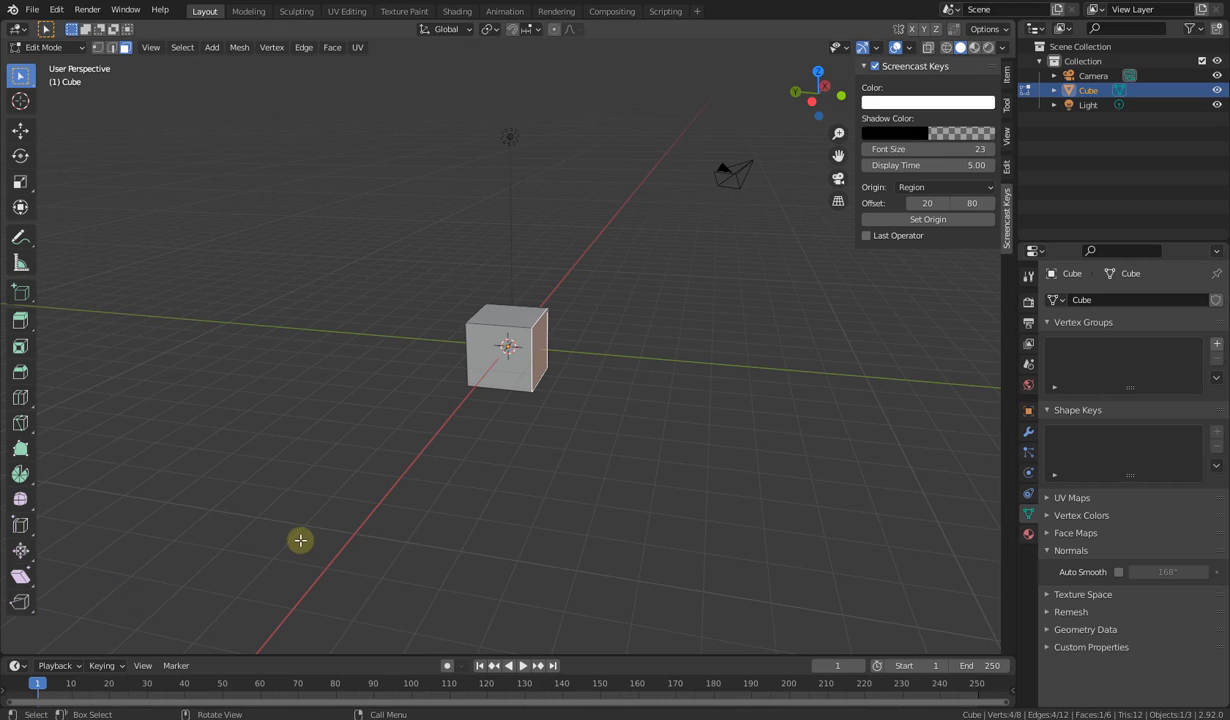
mouse_move(324, 477)
middle_down()
mouse_move(363, 504)
mouse_move(383, 495)
mouse_move(368, 512)
mouse_move(318, 491)
middle_up()
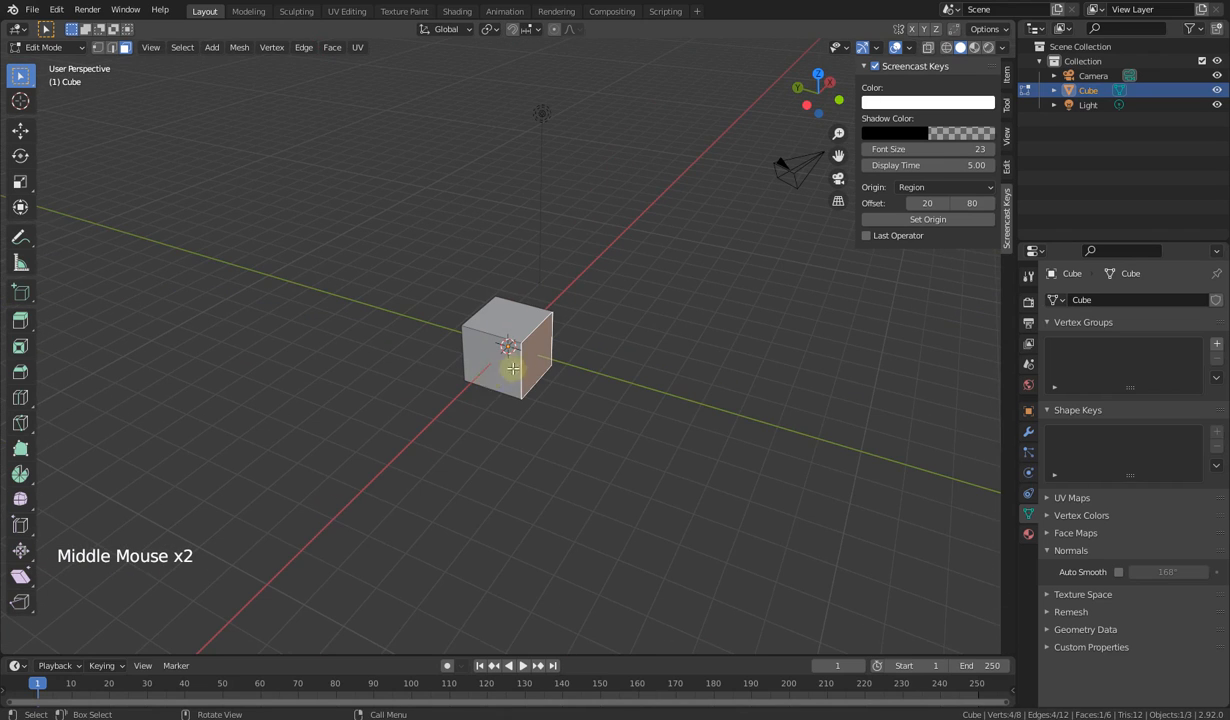
scroll(538, 368, up, 2)
middle_drag(519, 431, 615, 422)
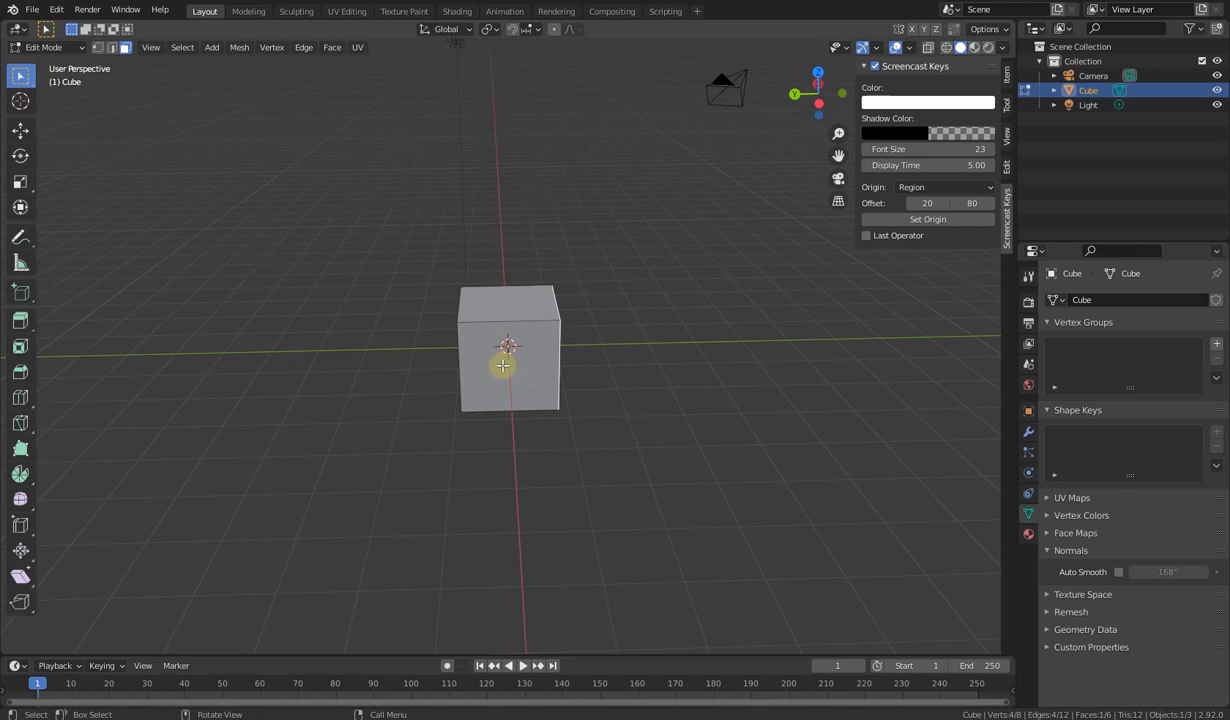
key(shift+a)
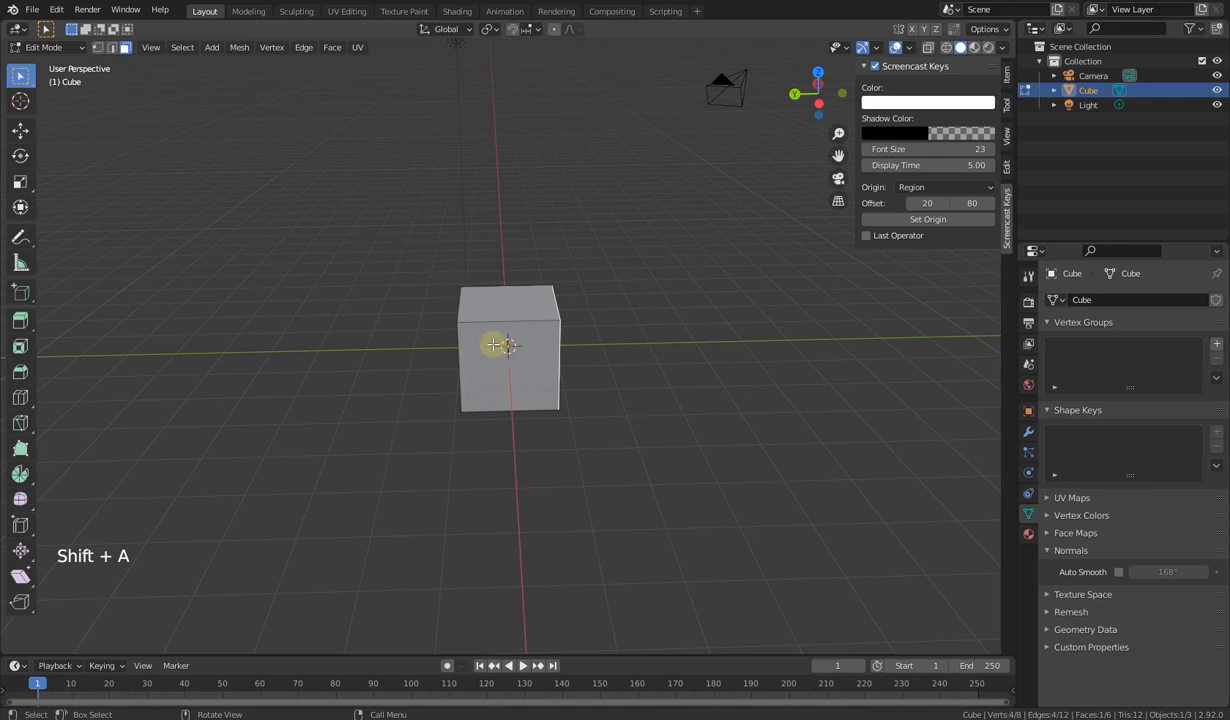
key(Tab)
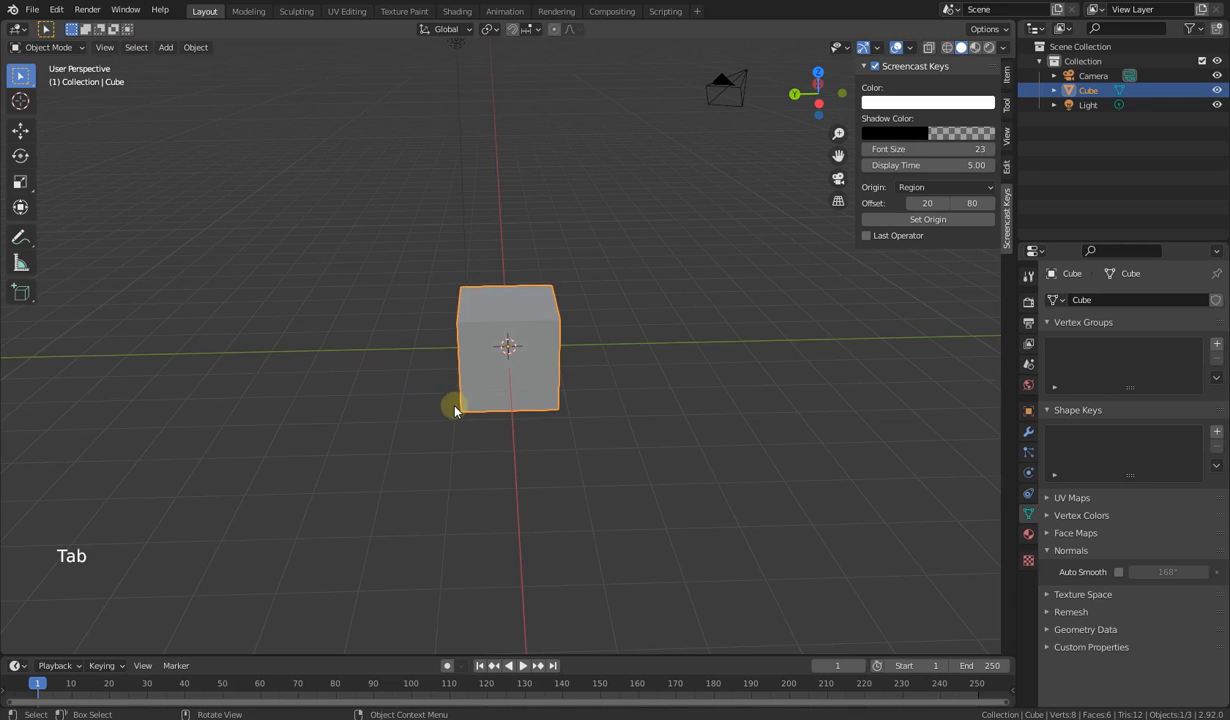
Step: Add a UV Sphere mesh to the scene at the 3D cursor
middle_drag(450, 405, 427, 412)
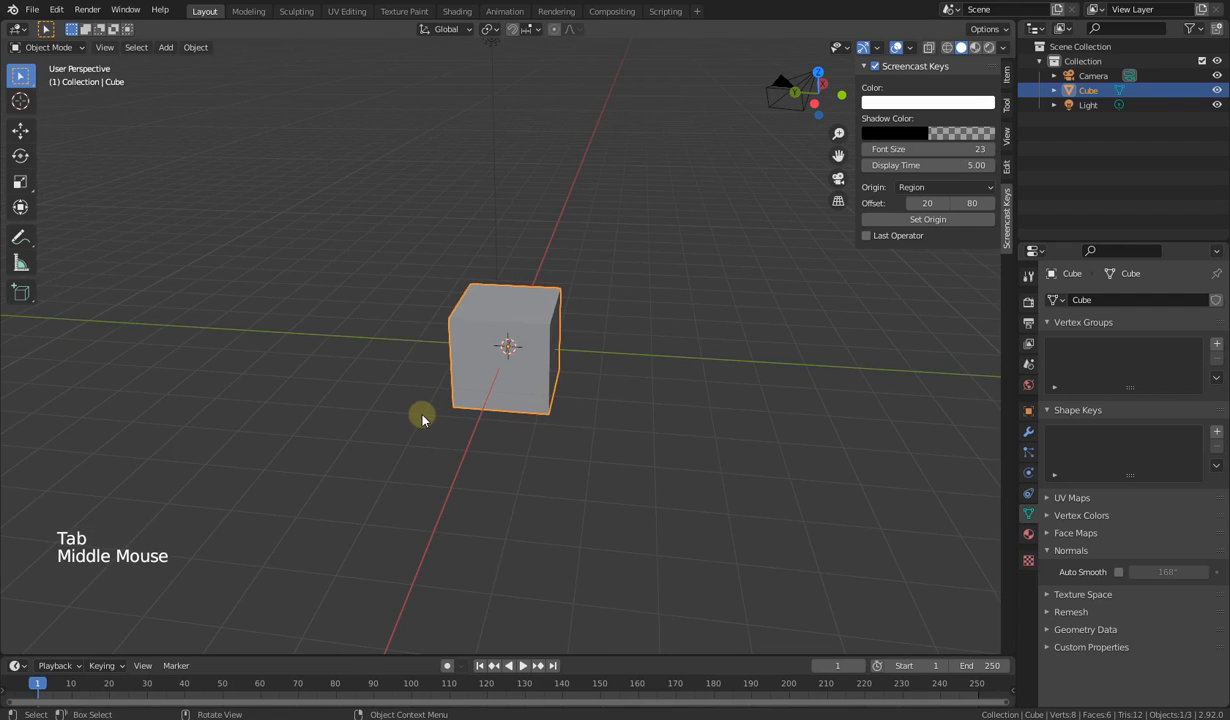
key(shift+a)
mouse_move(420, 415)
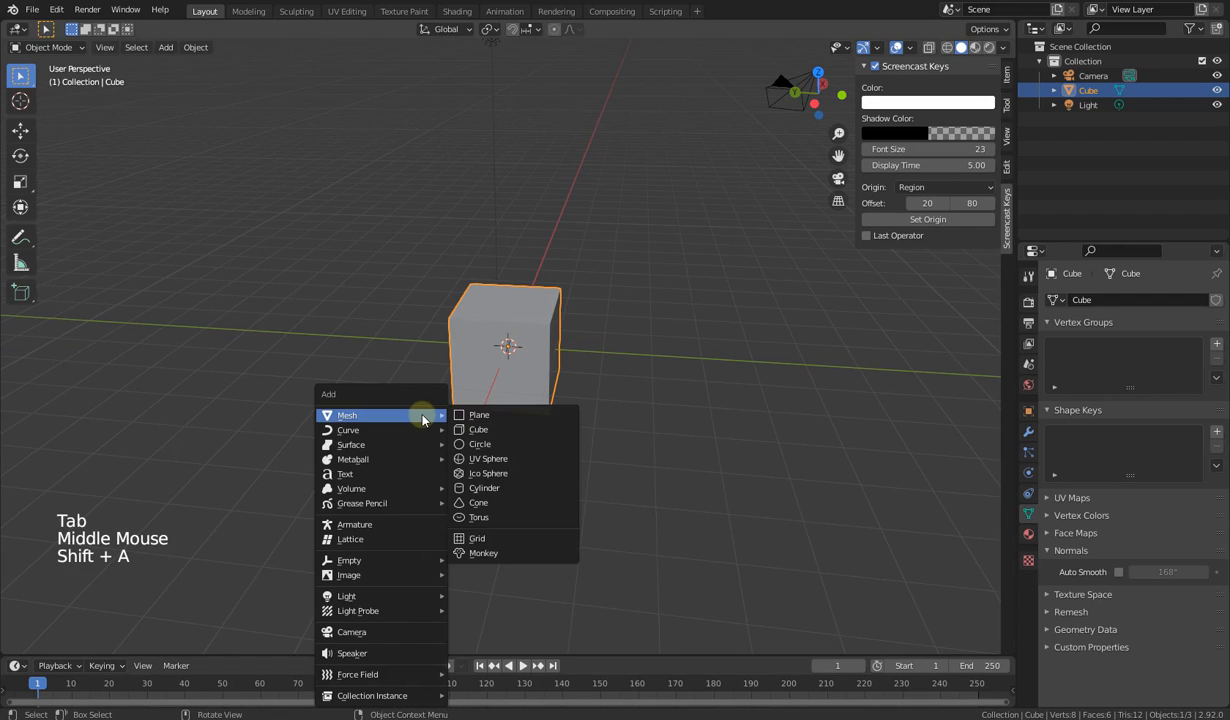
click(490, 459)
Step: Enable the Move object gizmo in the viewport for the new sphere
middle_drag(495, 455, 549, 409)
middle_drag(489, 371, 464, 332)
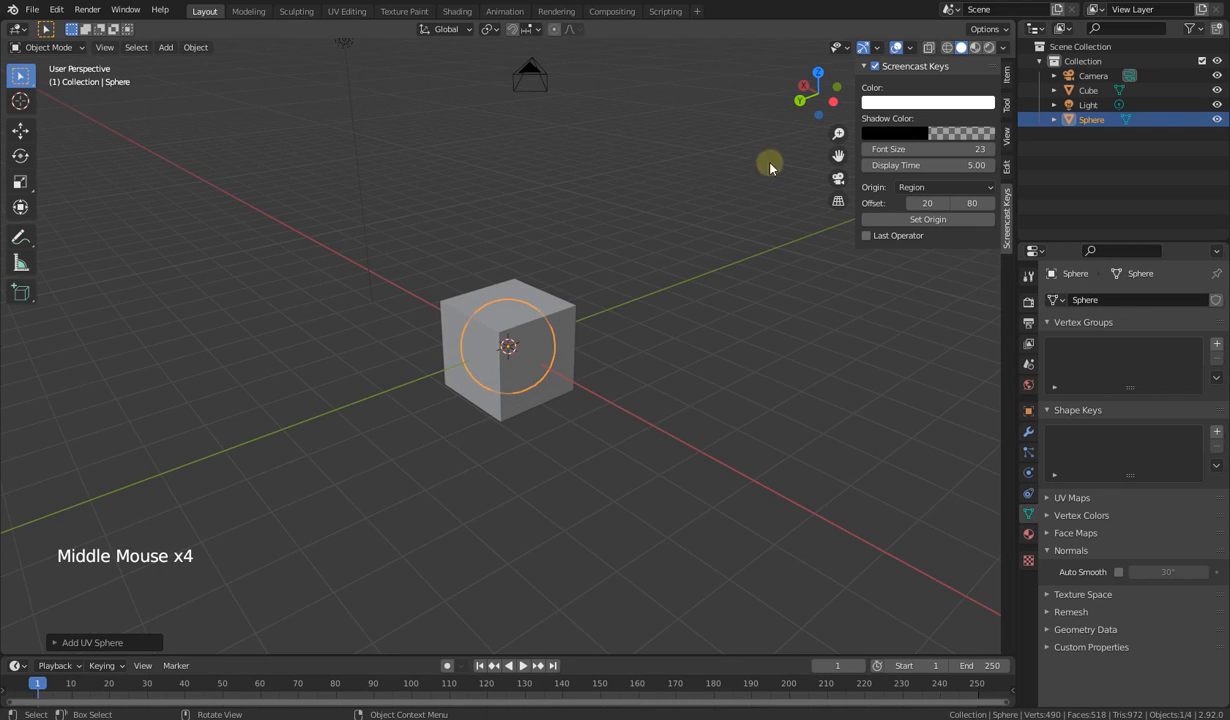
click(879, 49)
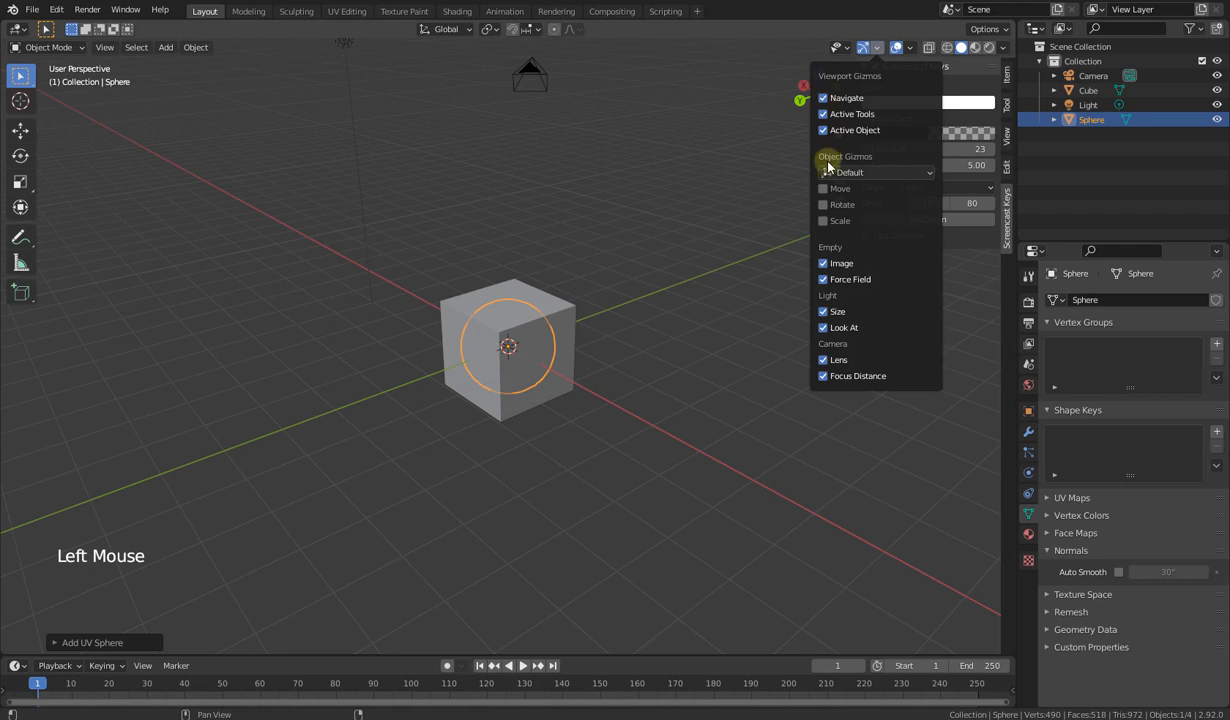
click(822, 184)
Step: Move the sphere in the negative Y direction so it sits clear of the cube
middle_drag(523, 377, 439, 406)
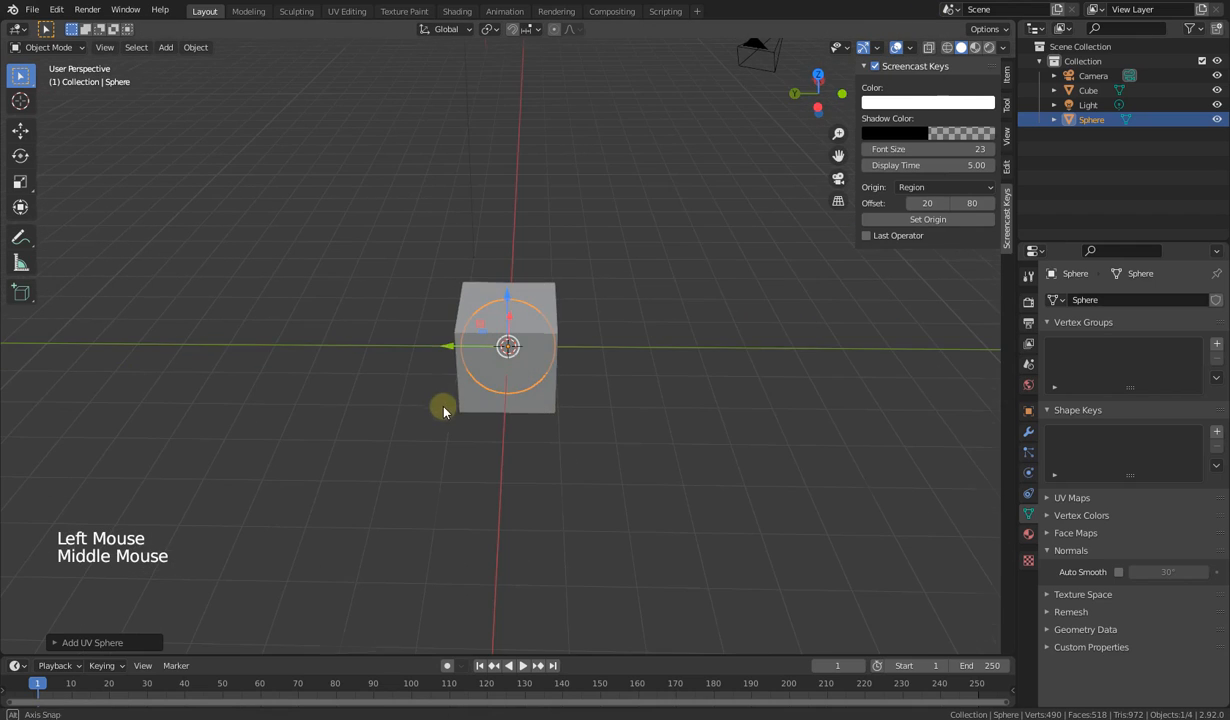
drag(448, 349, 691, 350)
click(623, 425)
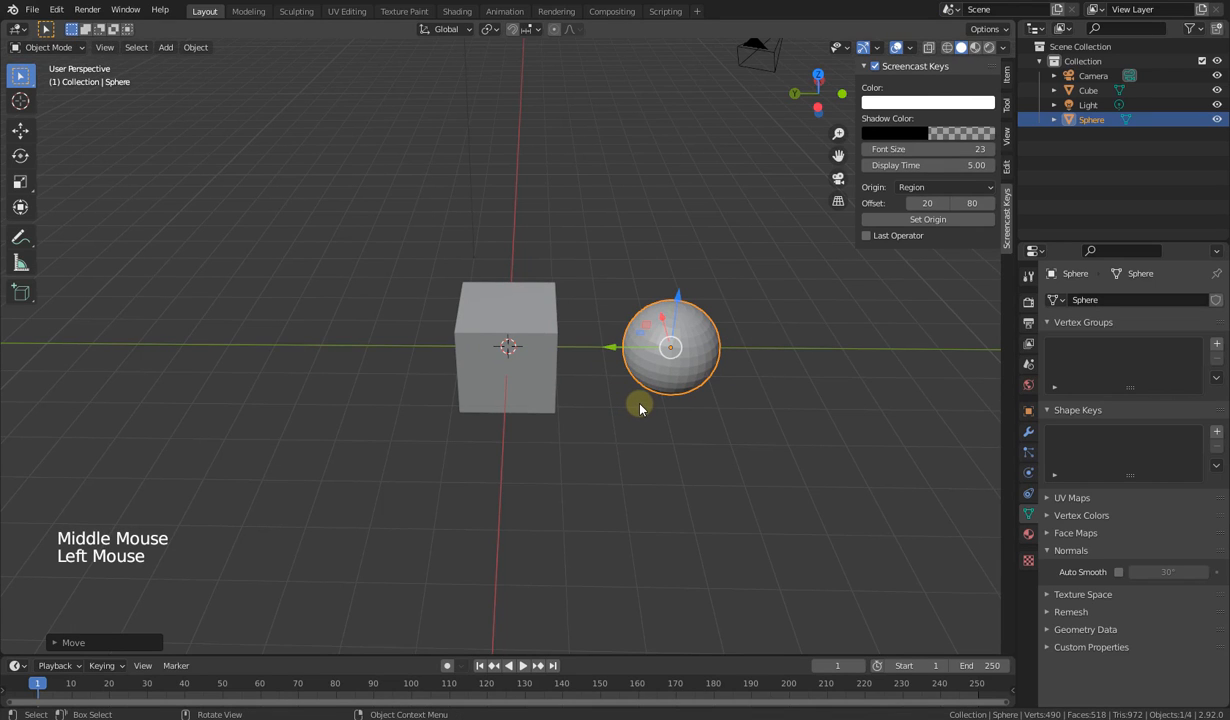
Step: Enter Edit Mode on the UV sphere and select individual faces one at a time across its front
key(Tab)
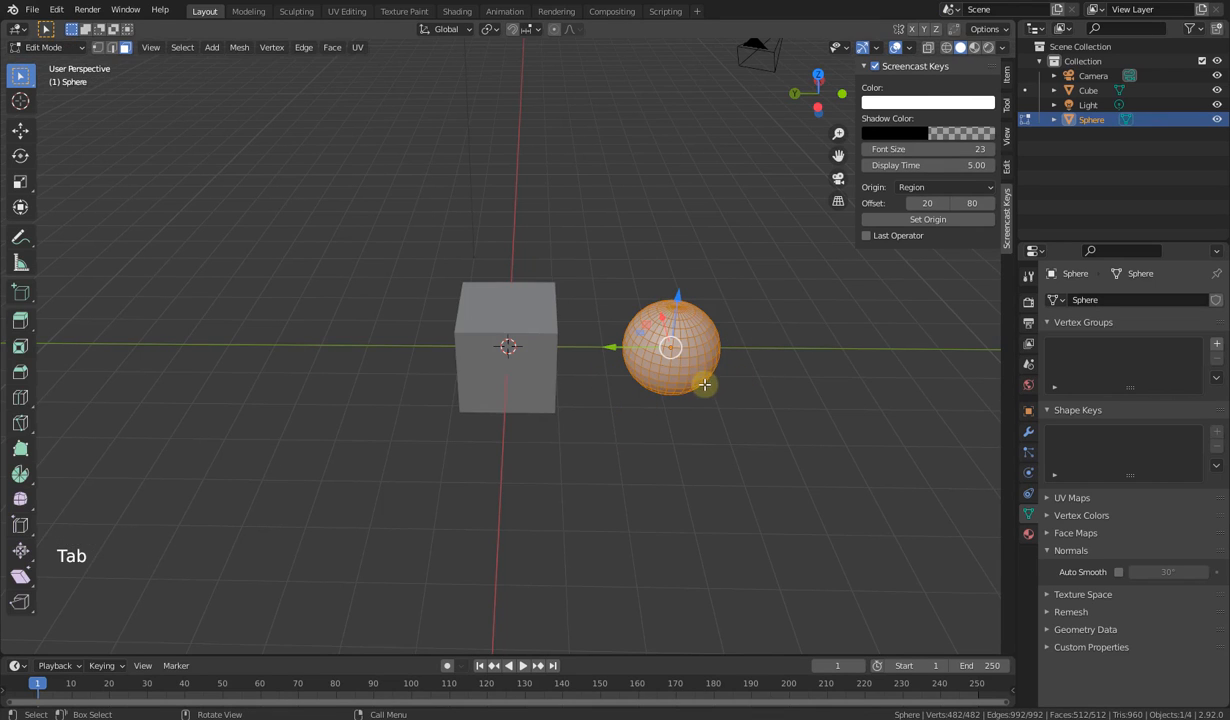
scroll(705, 384, up, 1)
scroll(733, 406, up, 3)
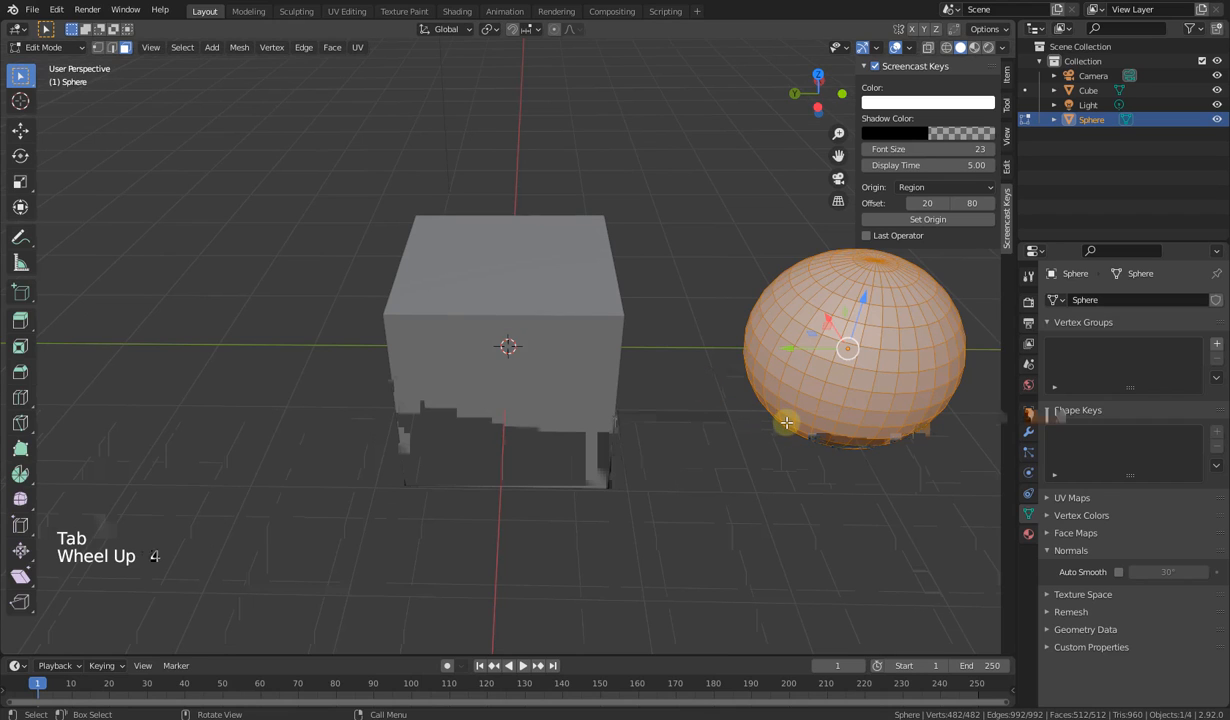
shift+middle_drag(787, 430, 700, 400)
middle_drag(700, 400, 612, 372)
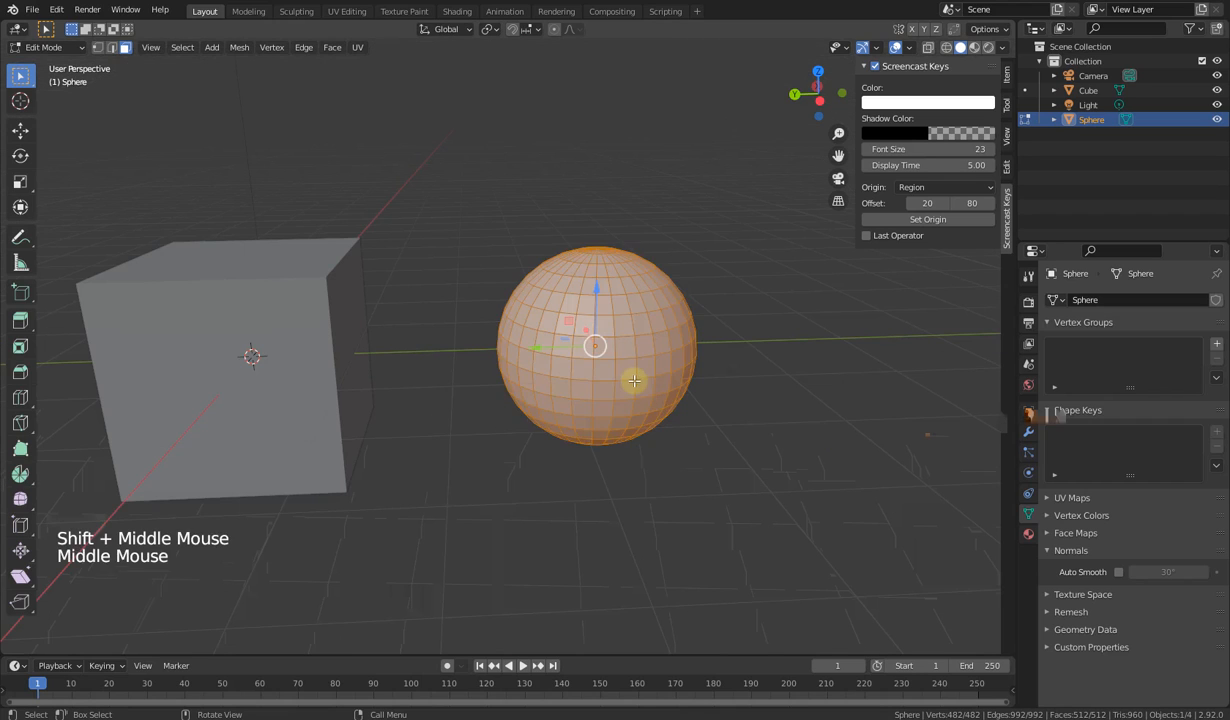
click(612, 372)
click(596, 346)
click(599, 346)
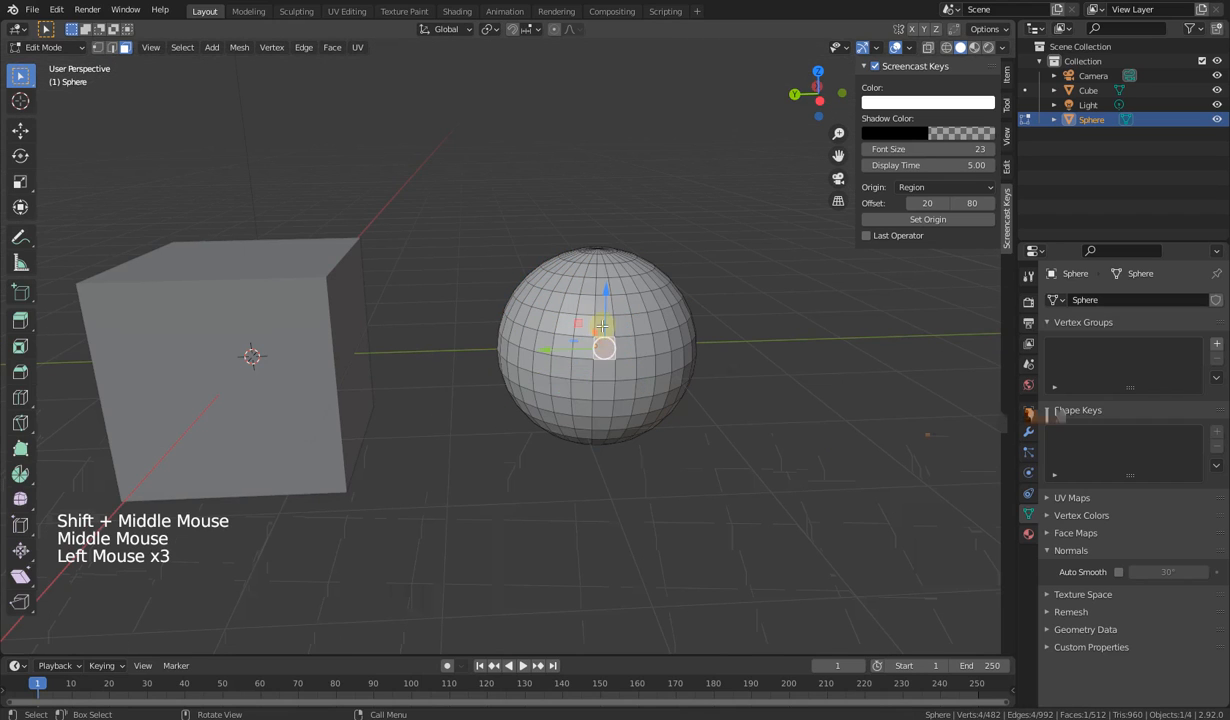
click(607, 324)
click(626, 327)
click(631, 371)
click(641, 396)
click(580, 387)
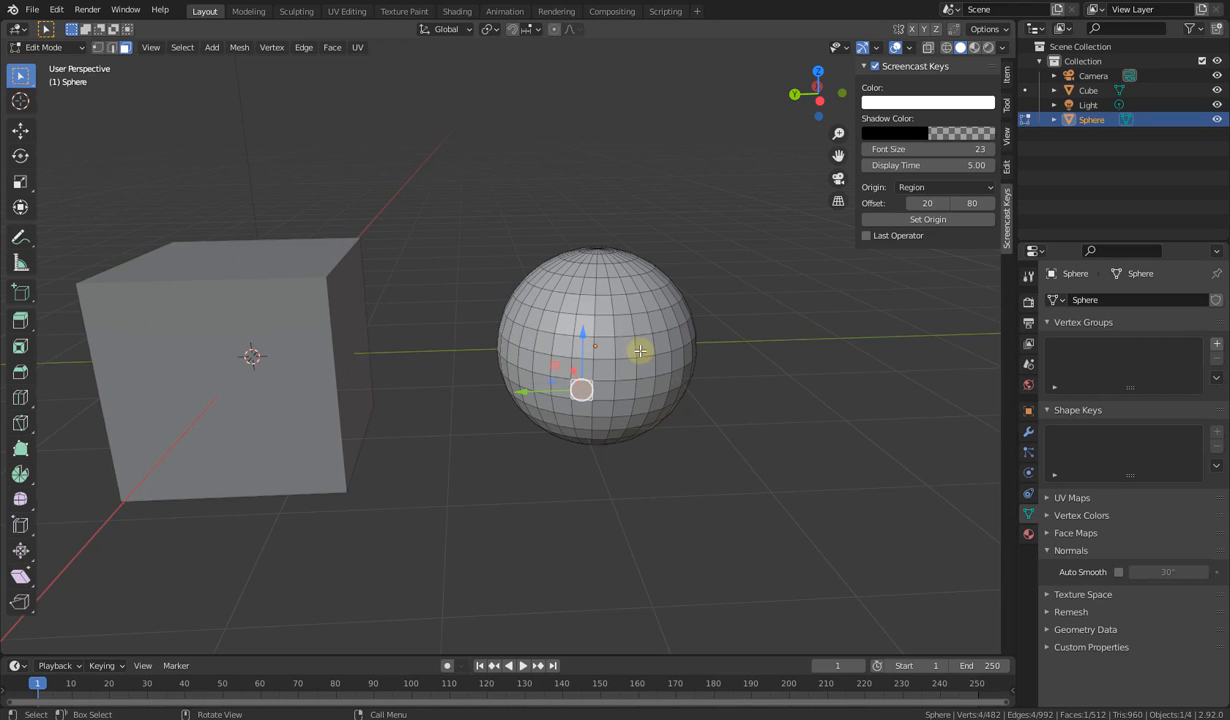
Step: Select a horizontal face loop around the sphere's middle, followed by the horizontal loop directly above it
middle_drag(640, 352, 657, 324)
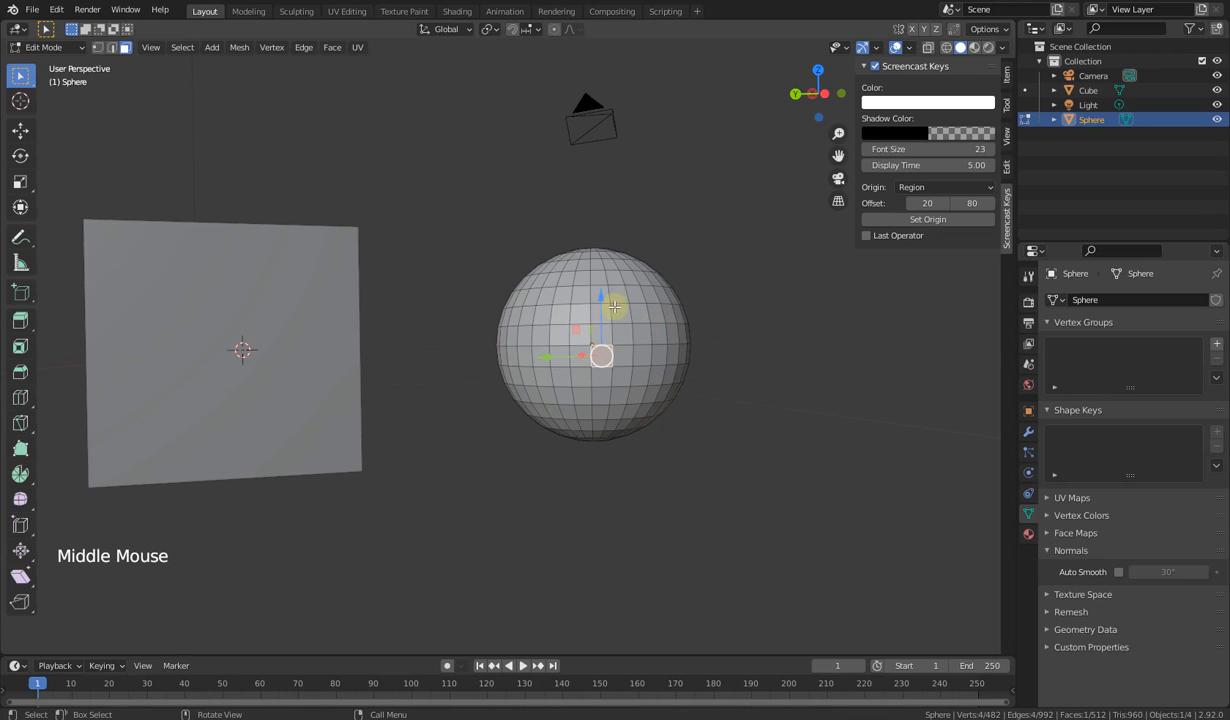
middle_drag(590, 294, 590, 336)
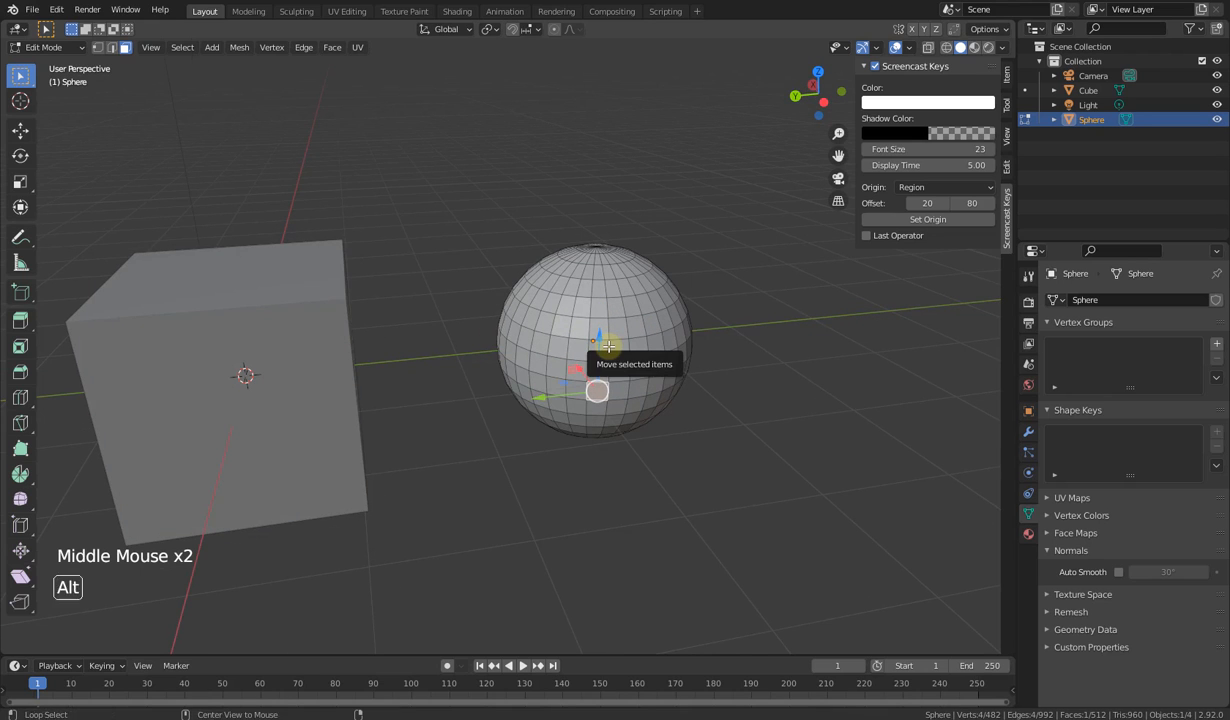
alt+click(608, 342)
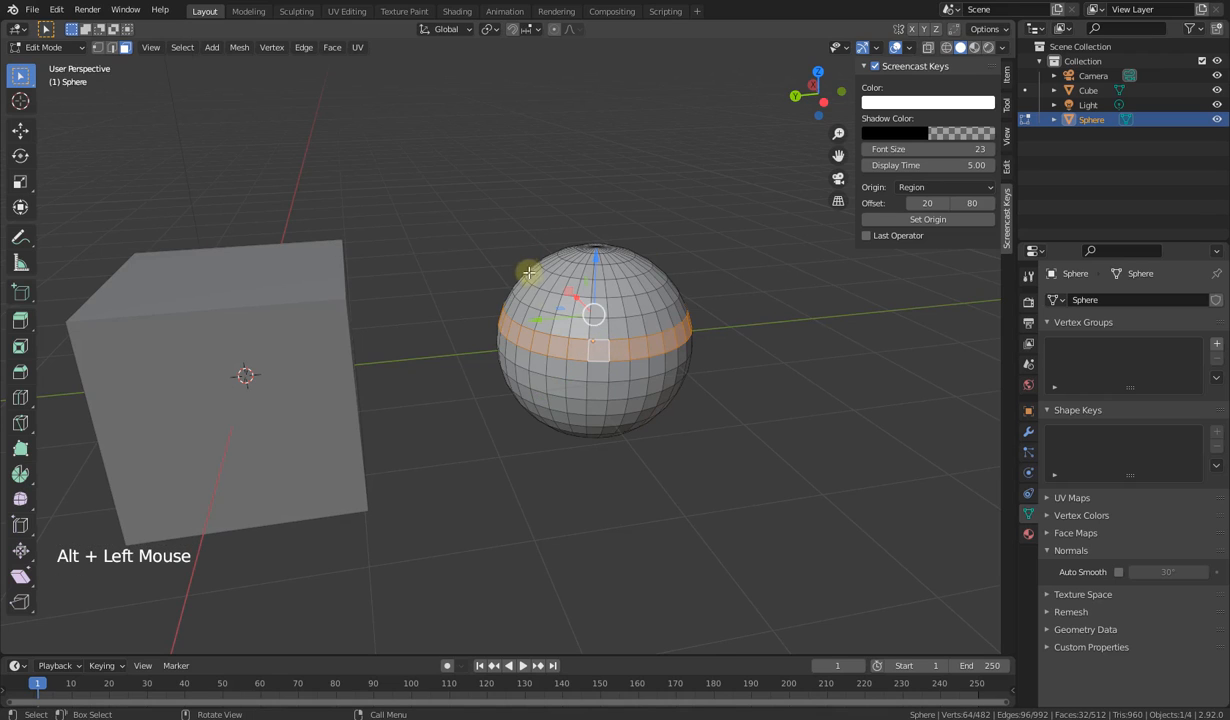
alt+click(608, 338)
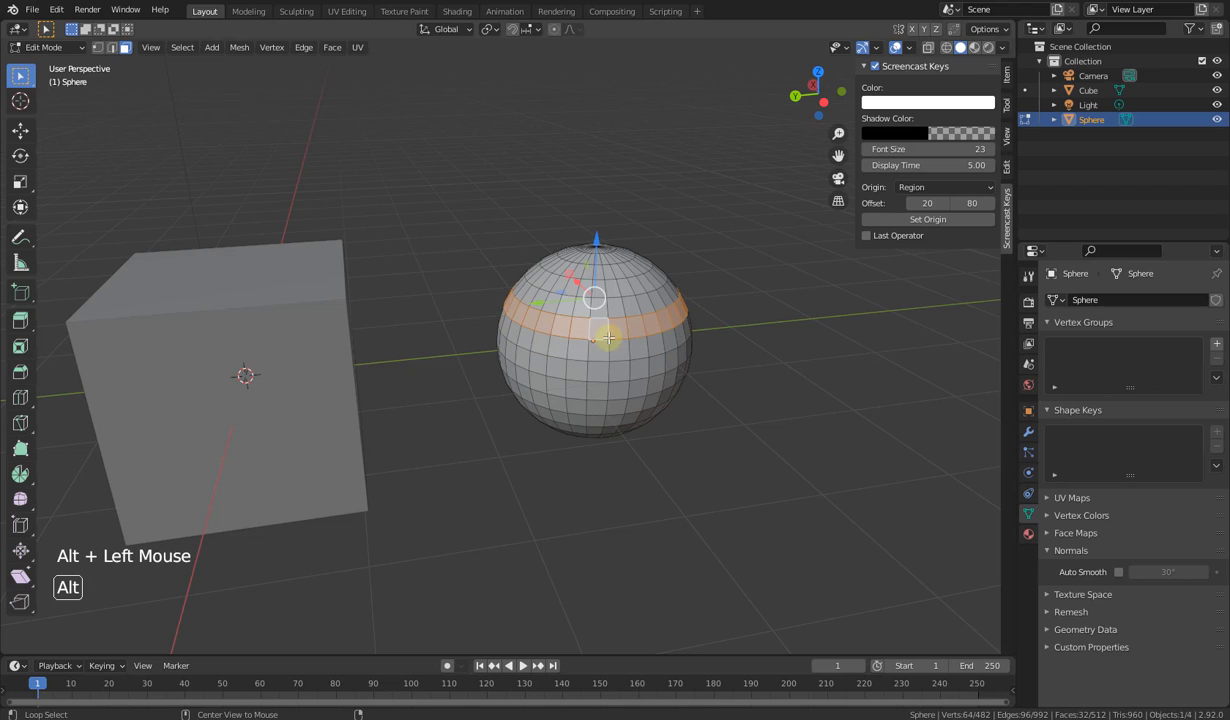
Step: Select a vertical face loop running from the sphere's upper pole to its lower pole
alt+click(593, 309)
alt+click(593, 365)
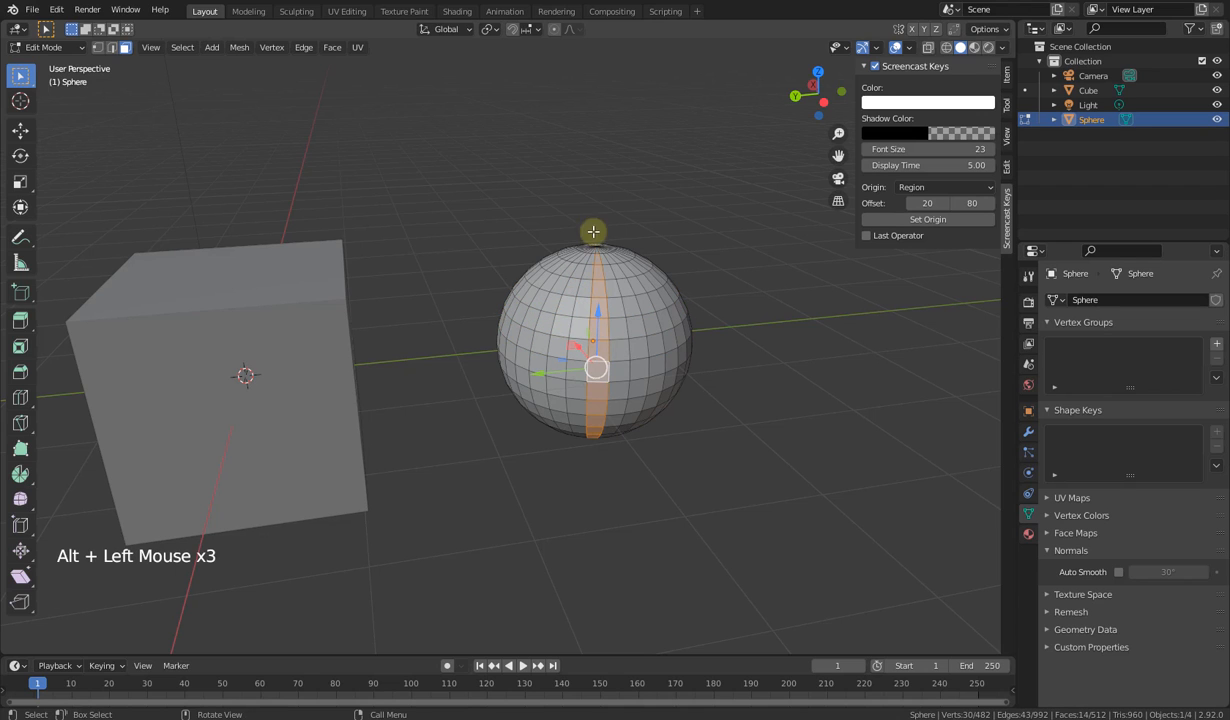
middle_drag(597, 340, 588, 362)
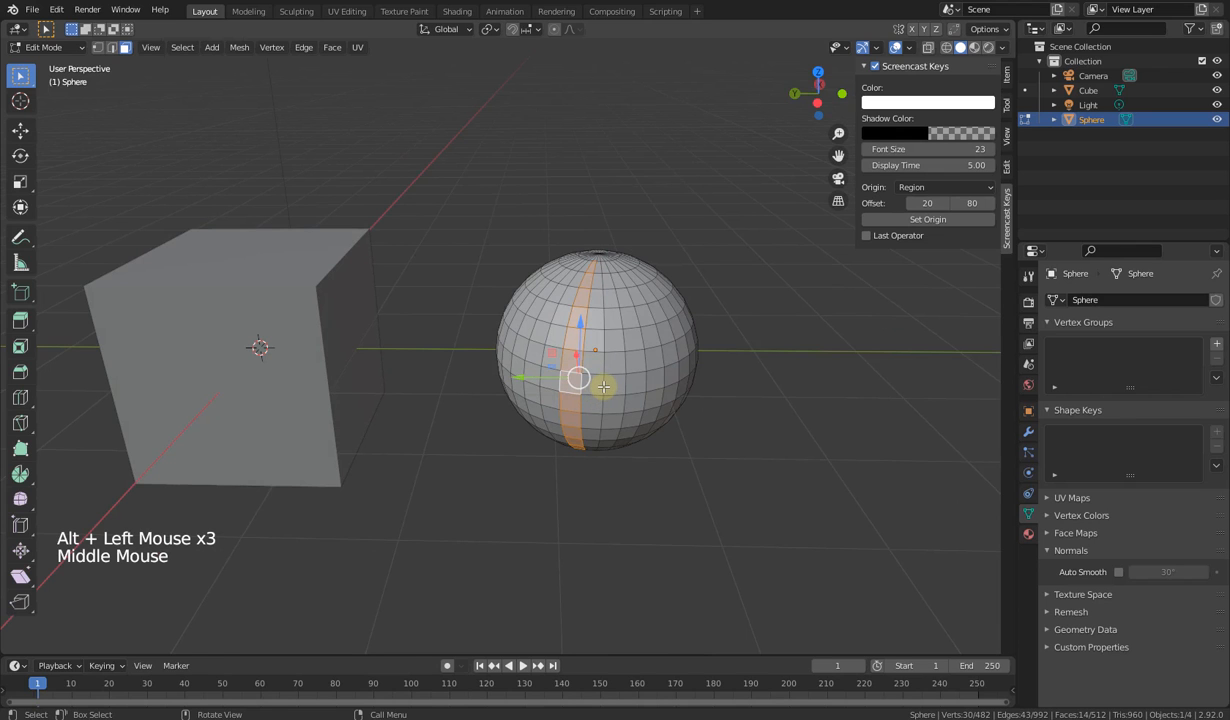
Step: Switch the sphere's selection to a horizontal face loop and back to a vertical one, inspecting where it ends at the pole
alt+click(577, 376)
middle_drag(526, 374, 345, 375)
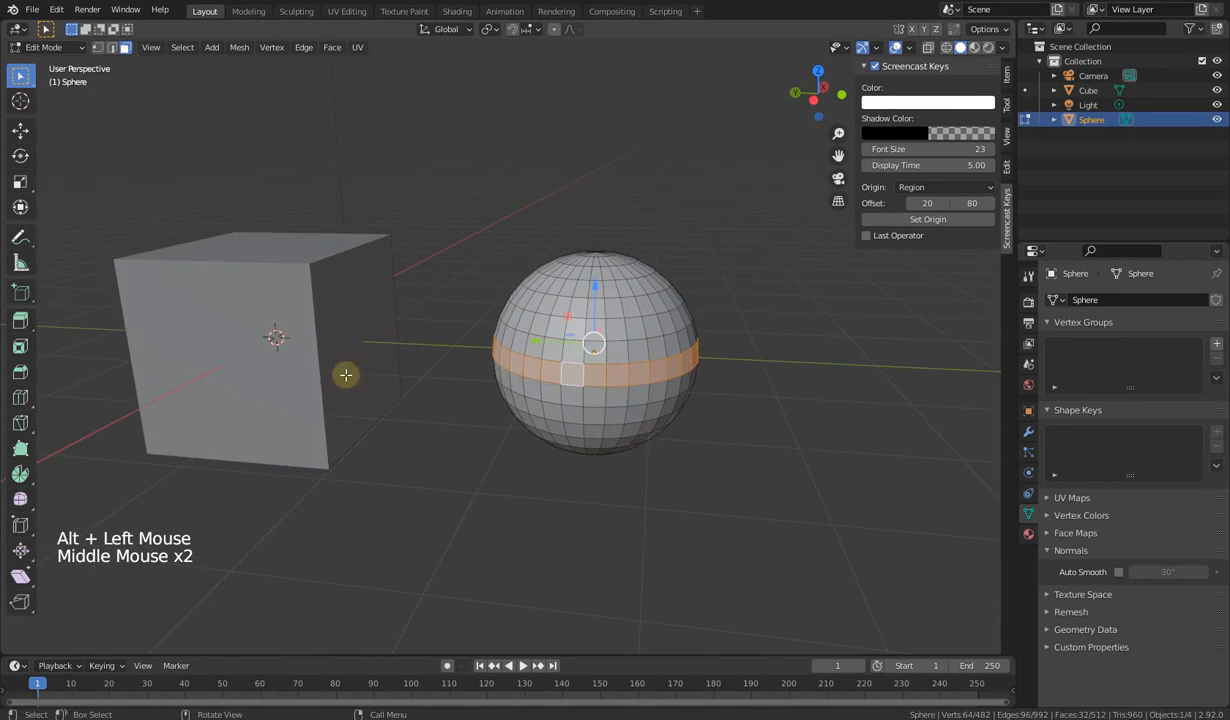
alt+click(537, 345)
middle_drag(605, 318, 628, 443)
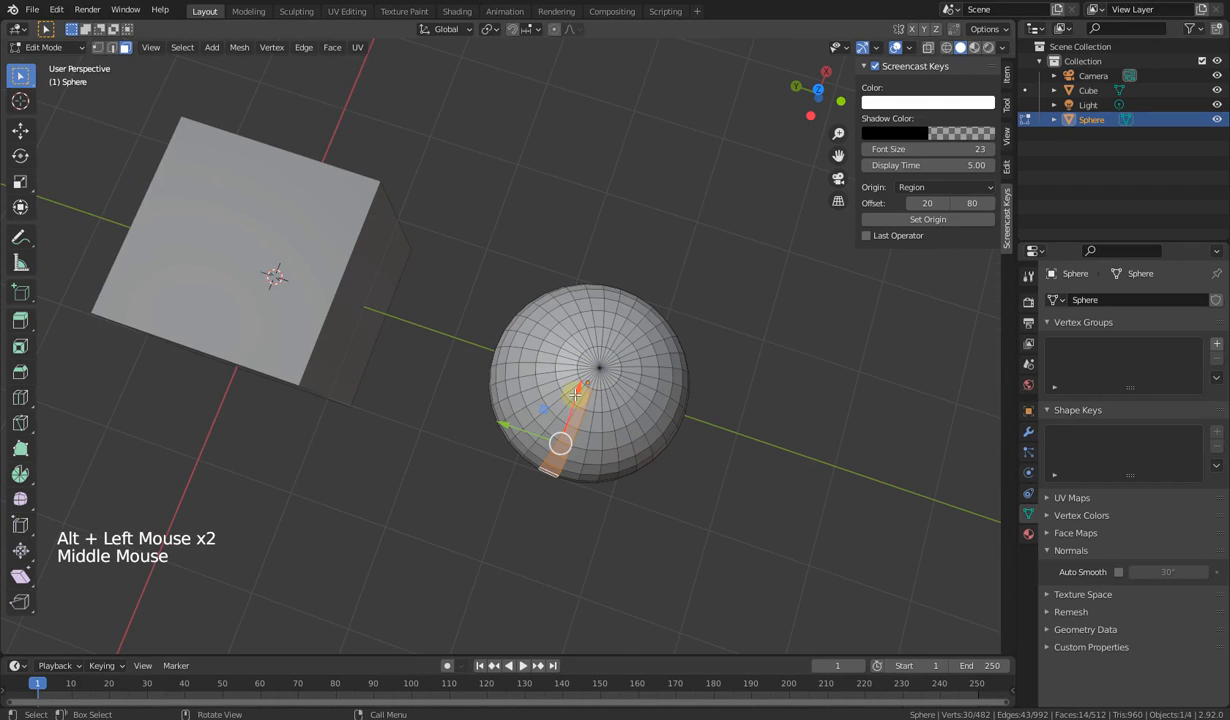
middle_drag(626, 385, 629, 402)
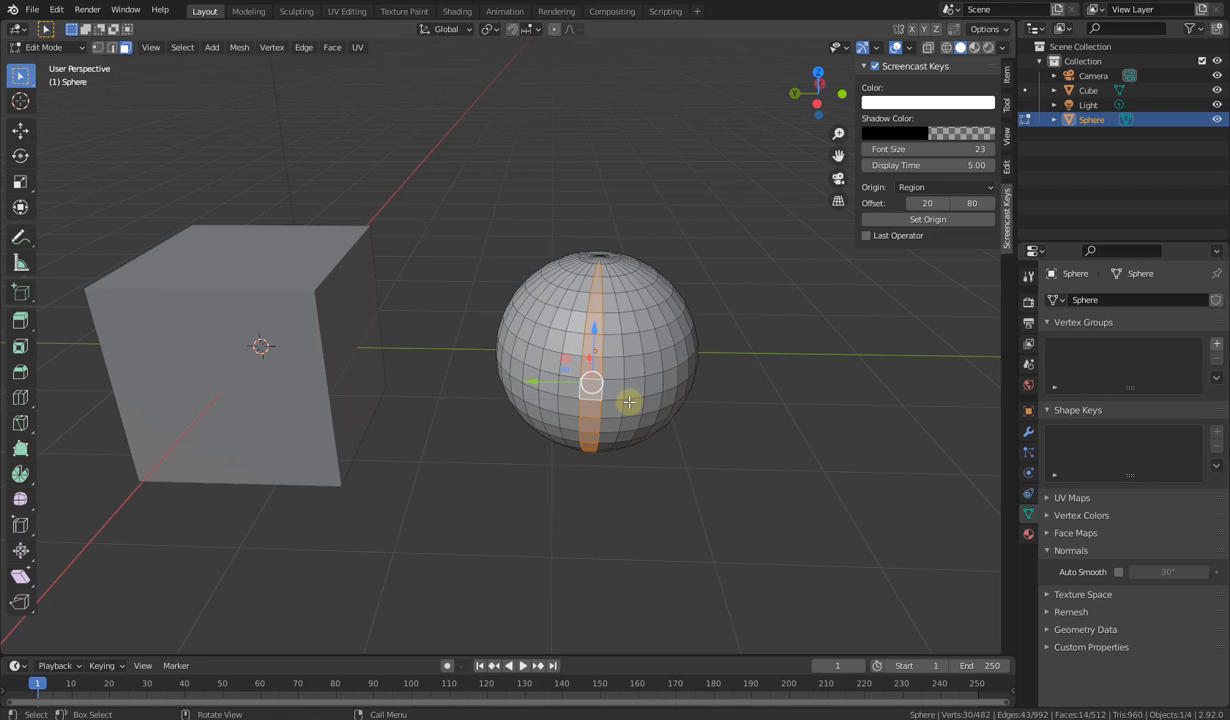
middle_drag(521, 449, 561, 460)
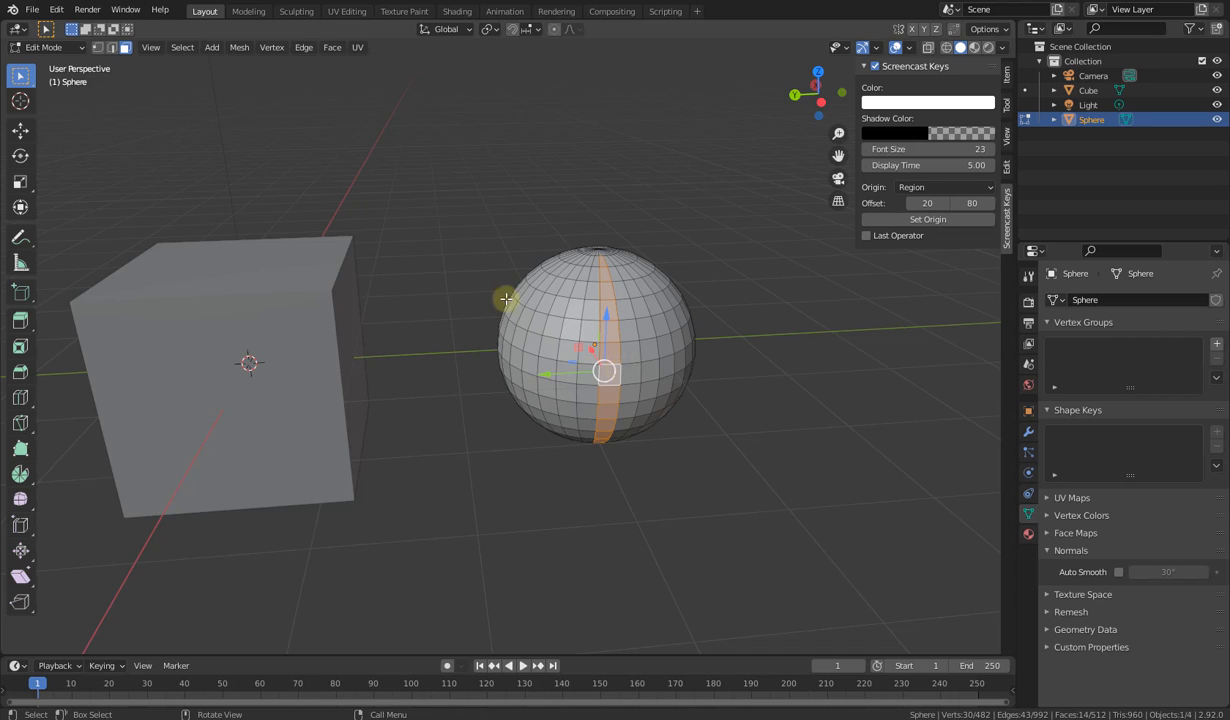
Step: Return to Object Mode and move the cube along positive Y, well away from the 3D cursor
key(Tab)
middle_drag(574, 417, 389, 355)
scroll(497, 428, down, 4)
click(389, 355)
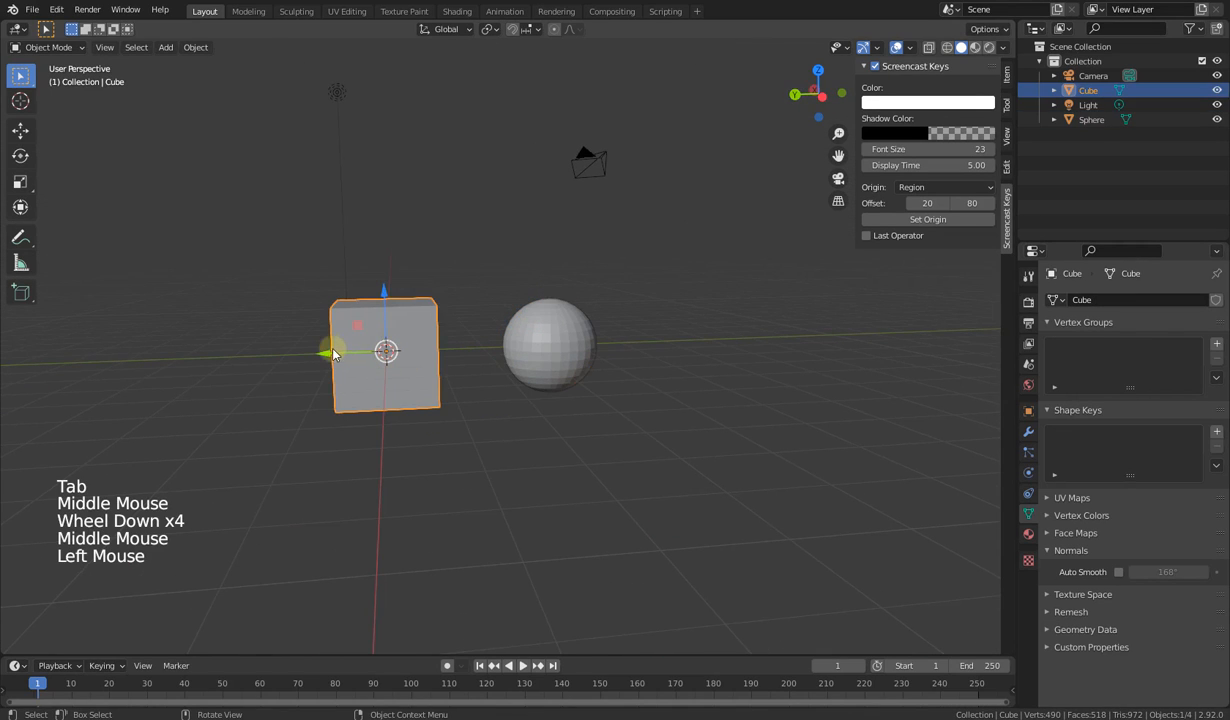
drag(310, 352, 100, 362)
middle_drag(567, 443, 445, 371)
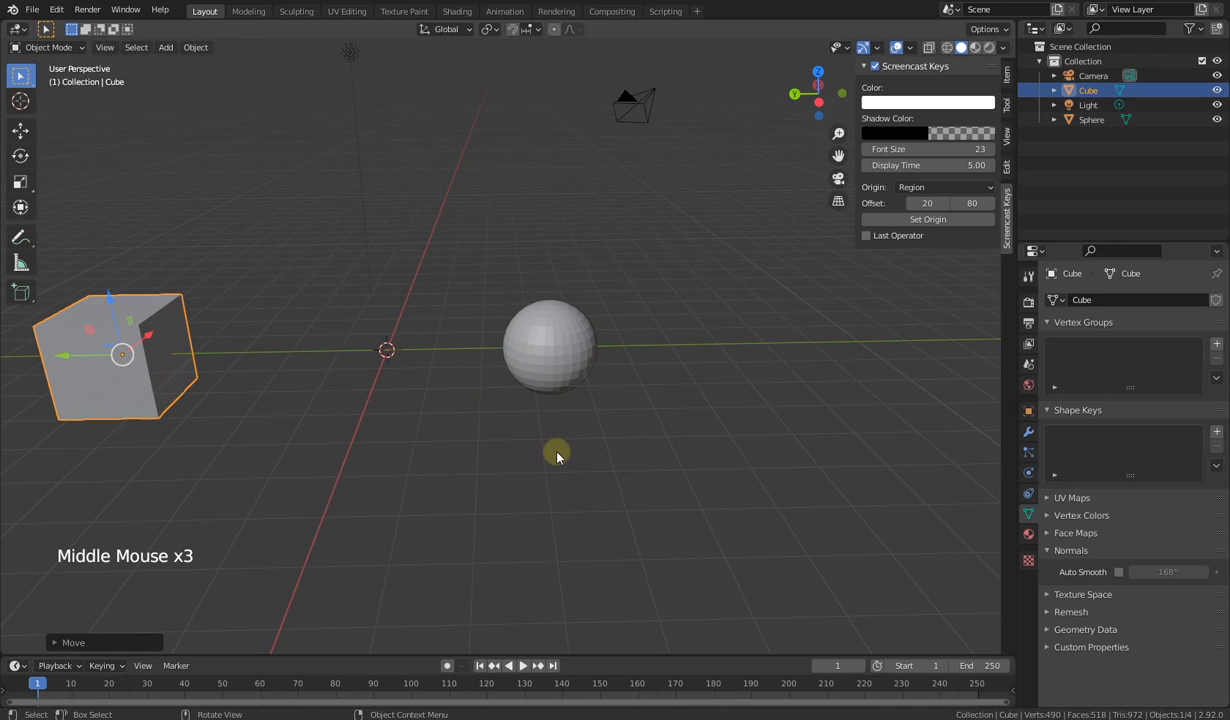
Step: Add a Plane mesh and move it along negative Y to the far side of the UV sphere
key(shift+a)
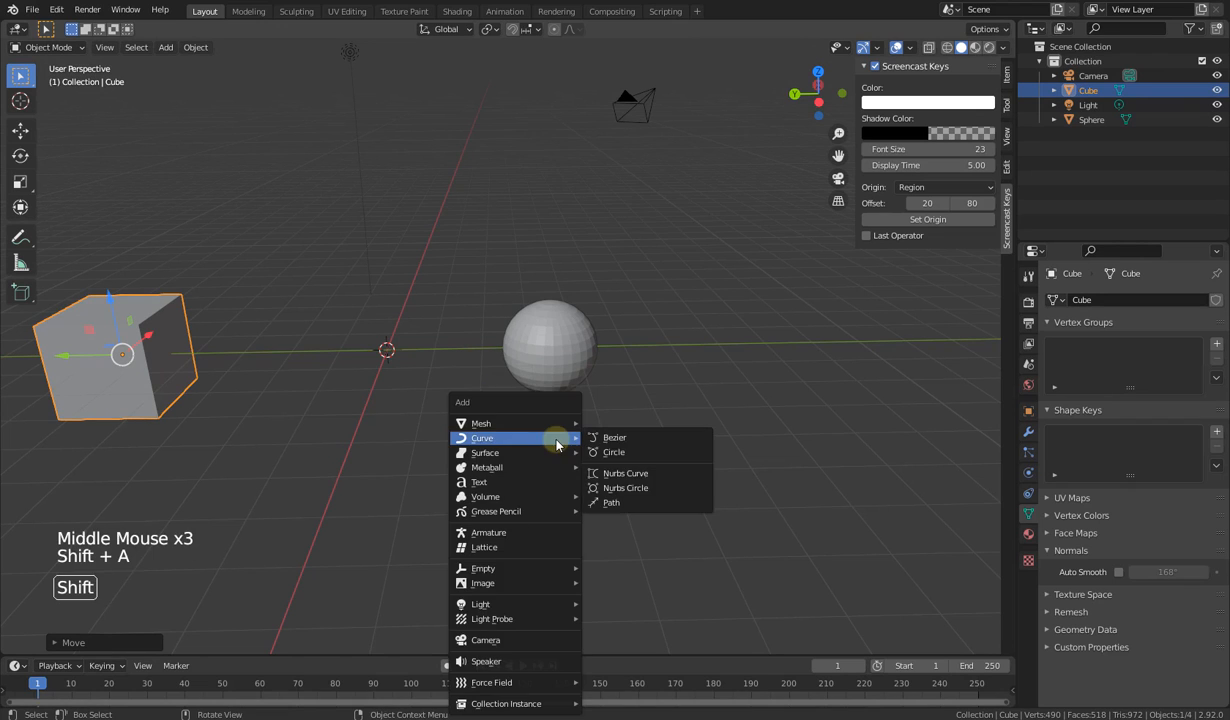
mouse_move(545, 424)
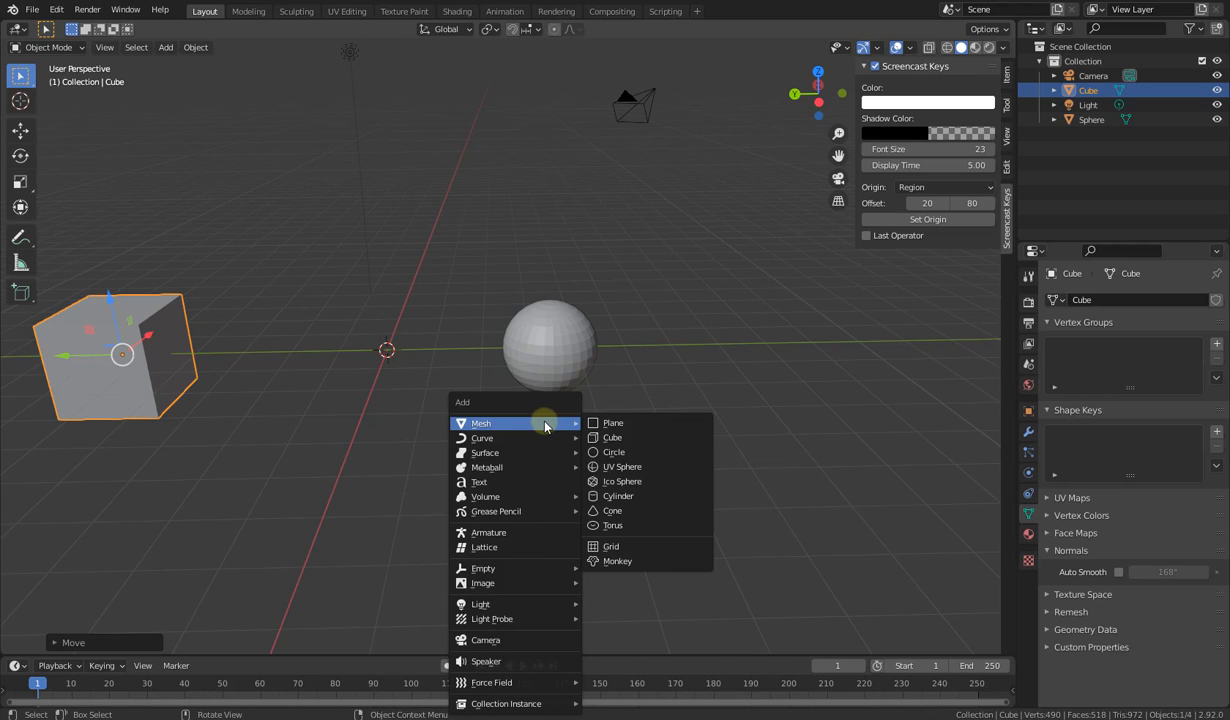
click(168, 49)
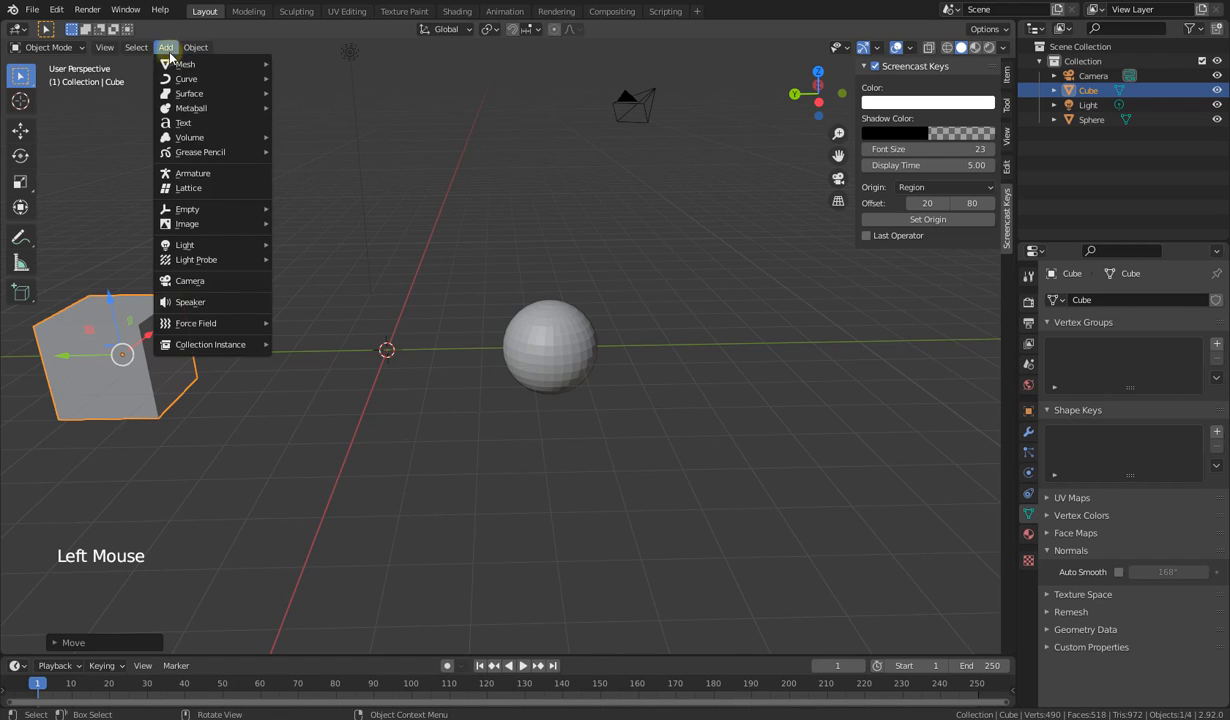
mouse_move(200, 64)
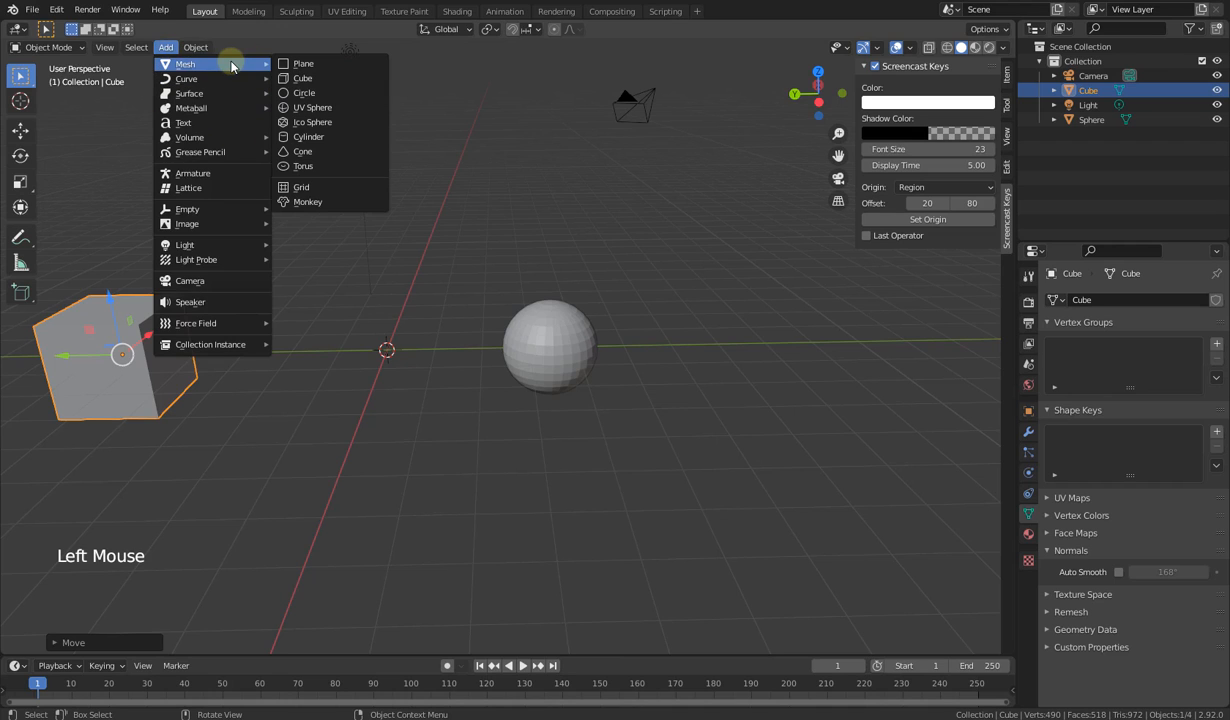
click(311, 63)
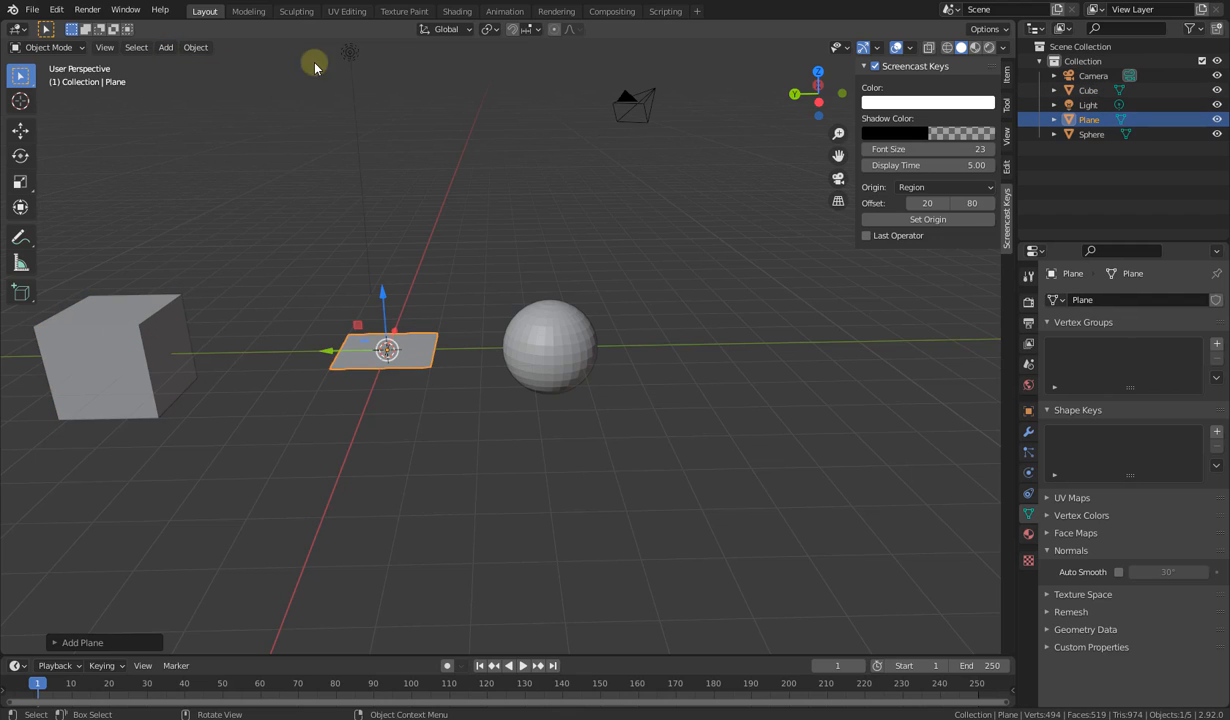
drag(335, 350, 640, 430)
Step: Add a Circle mesh and move it along positive Y to between the cube and the 3D cursor
click(166, 47)
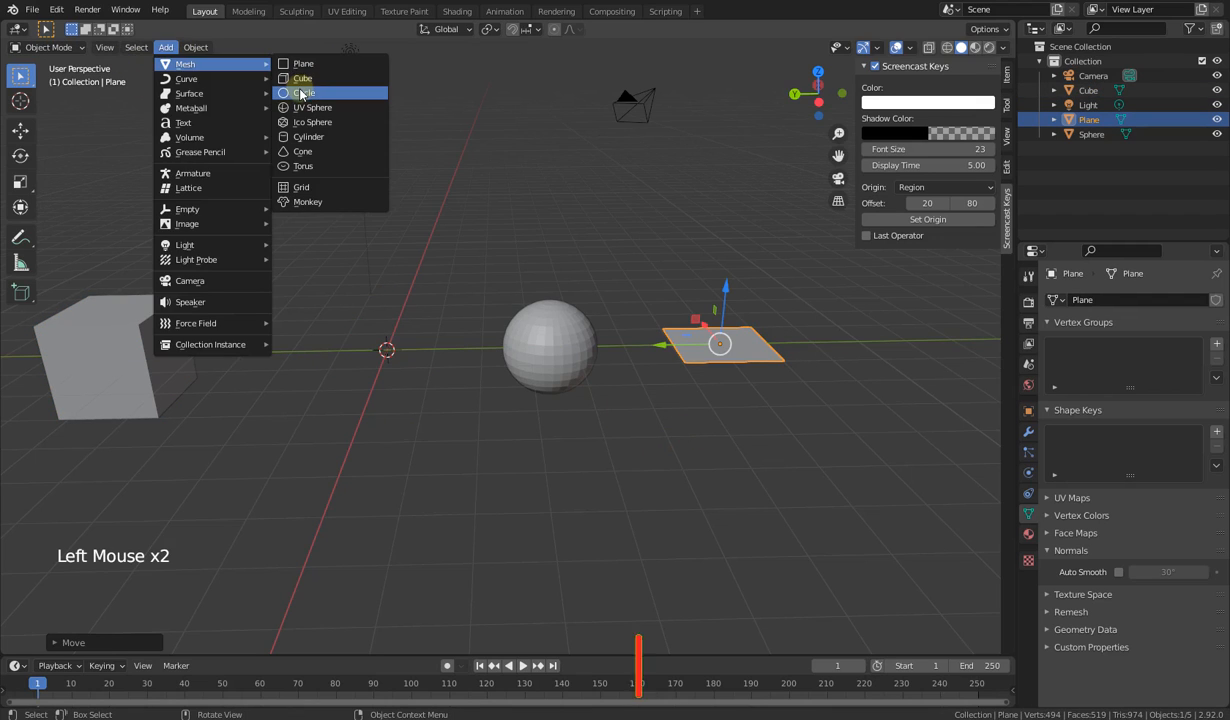
click(300, 93)
drag(386, 350, 274, 352)
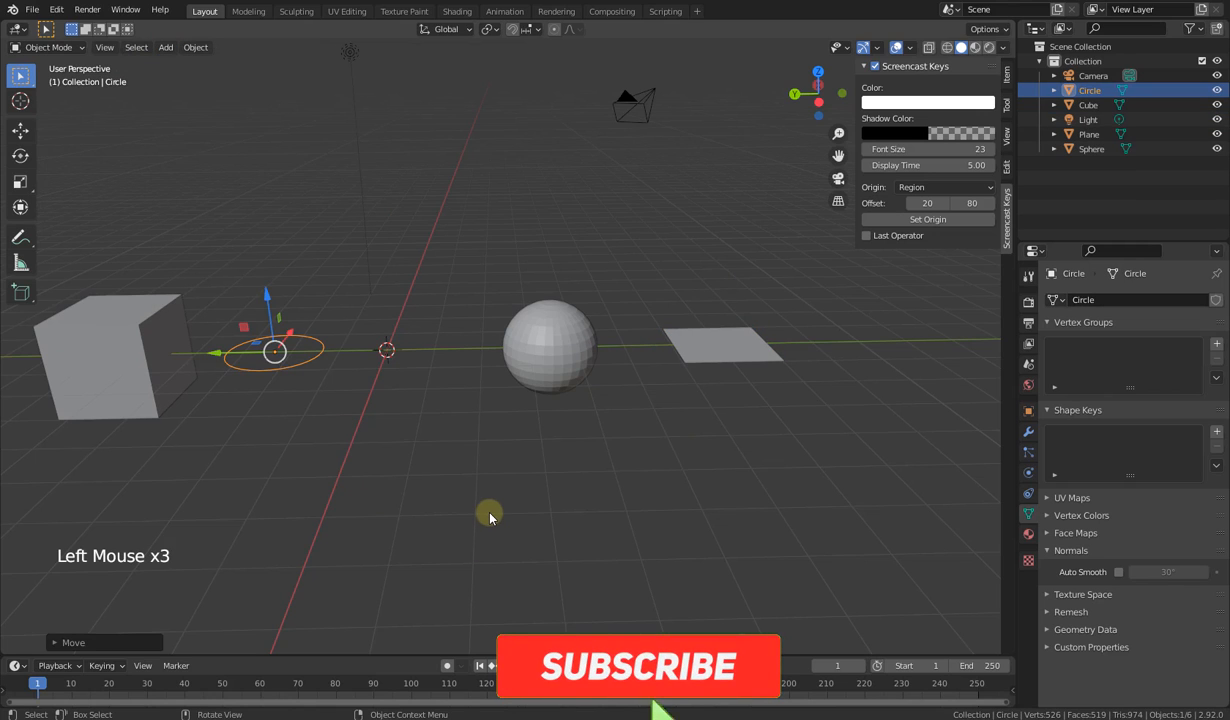
Step: Add an Ico Sphere mesh at the 3D cursor
key(shift+a)
mouse_move(445, 422)
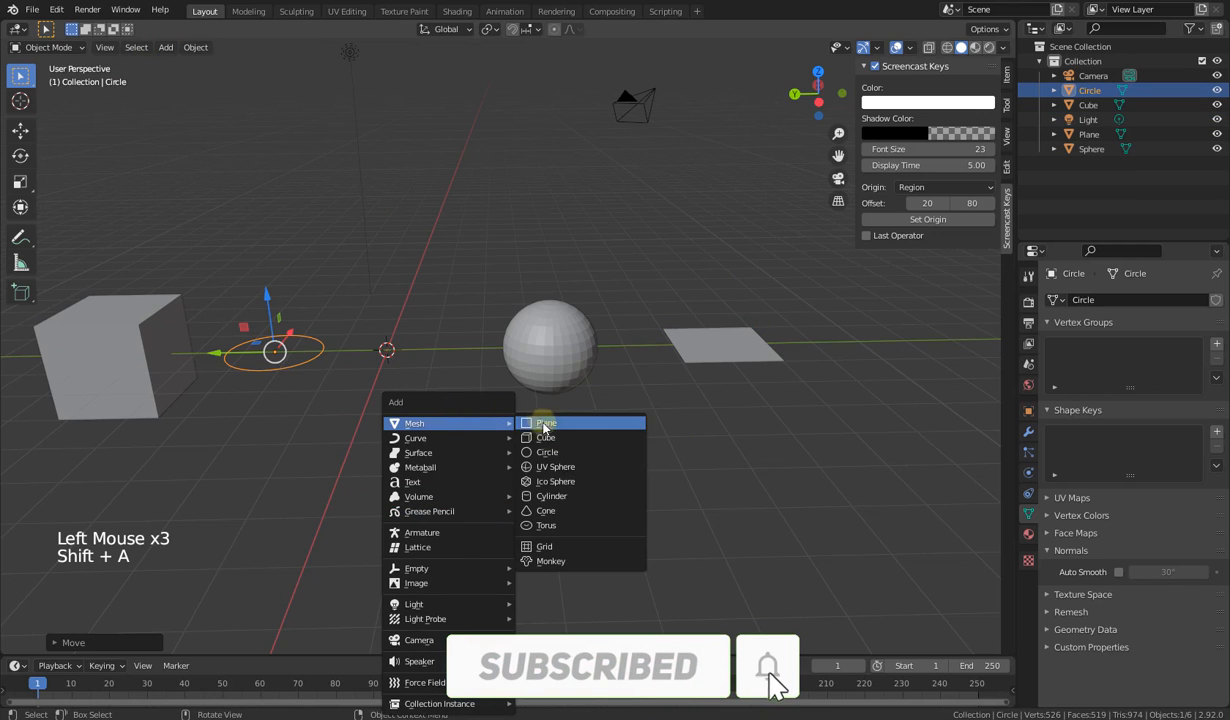
click(558, 481)
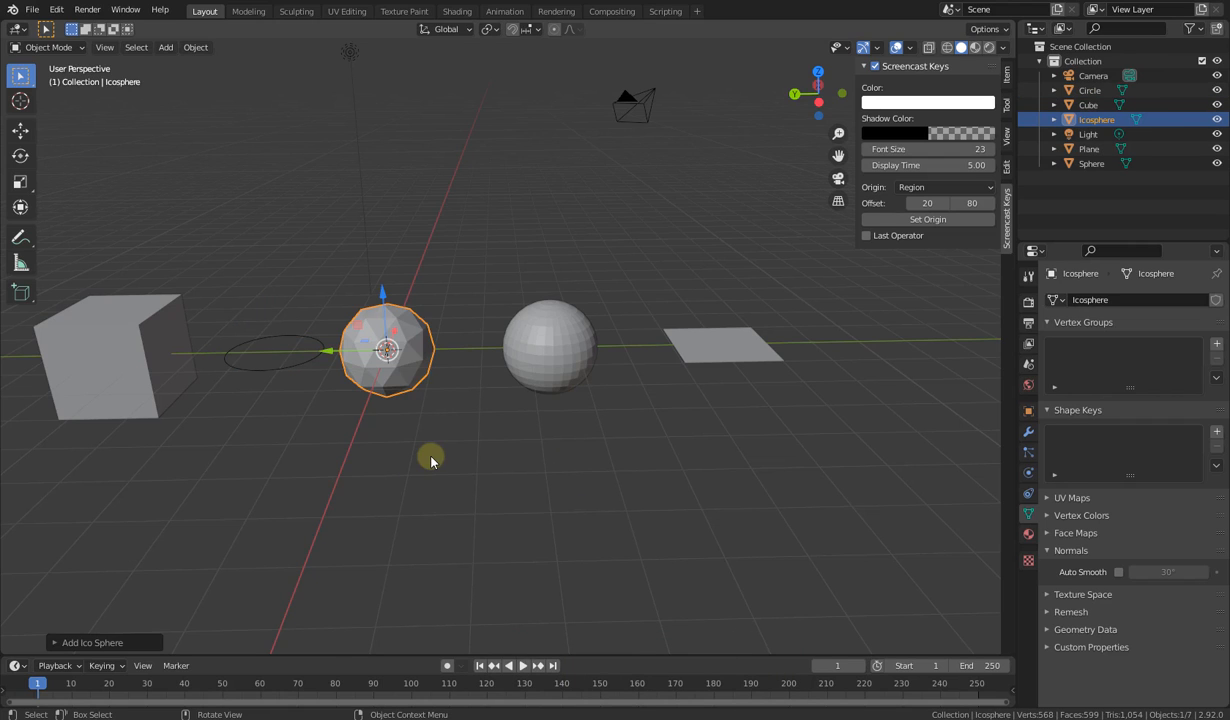
Step: Add a Cone mesh and move it along negative Y to beyond the plane
key(shift+a)
mouse_move(347, 431)
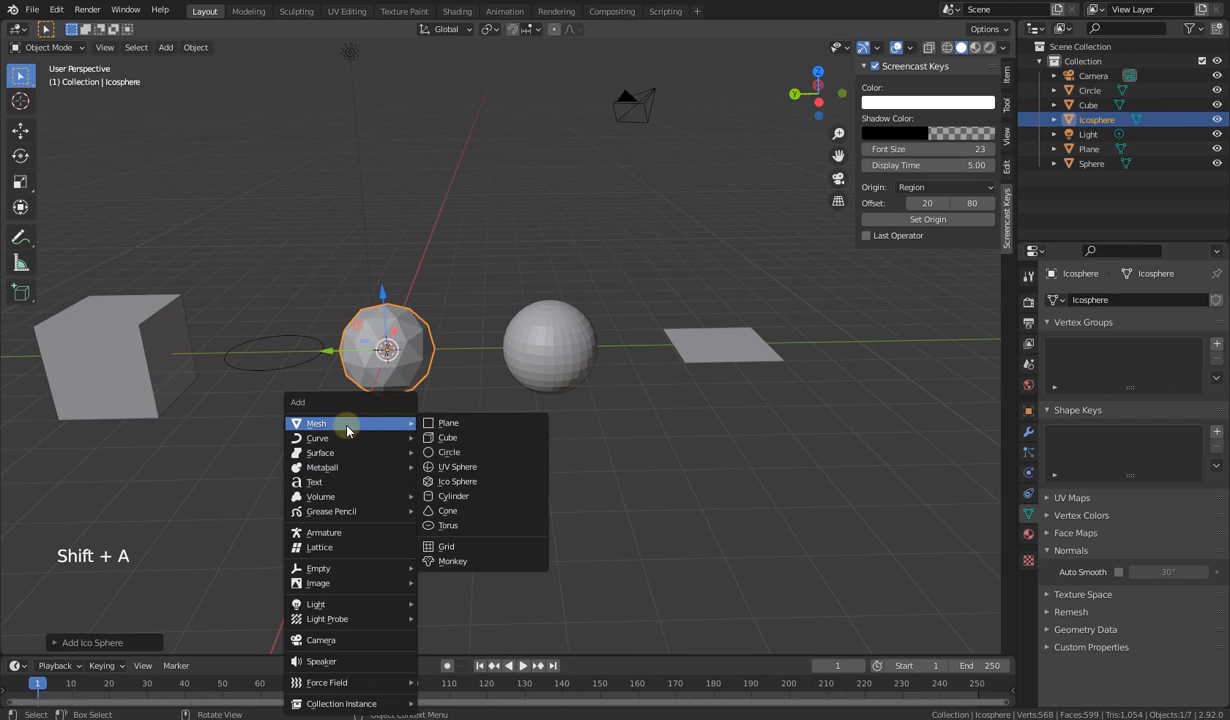
click(479, 513)
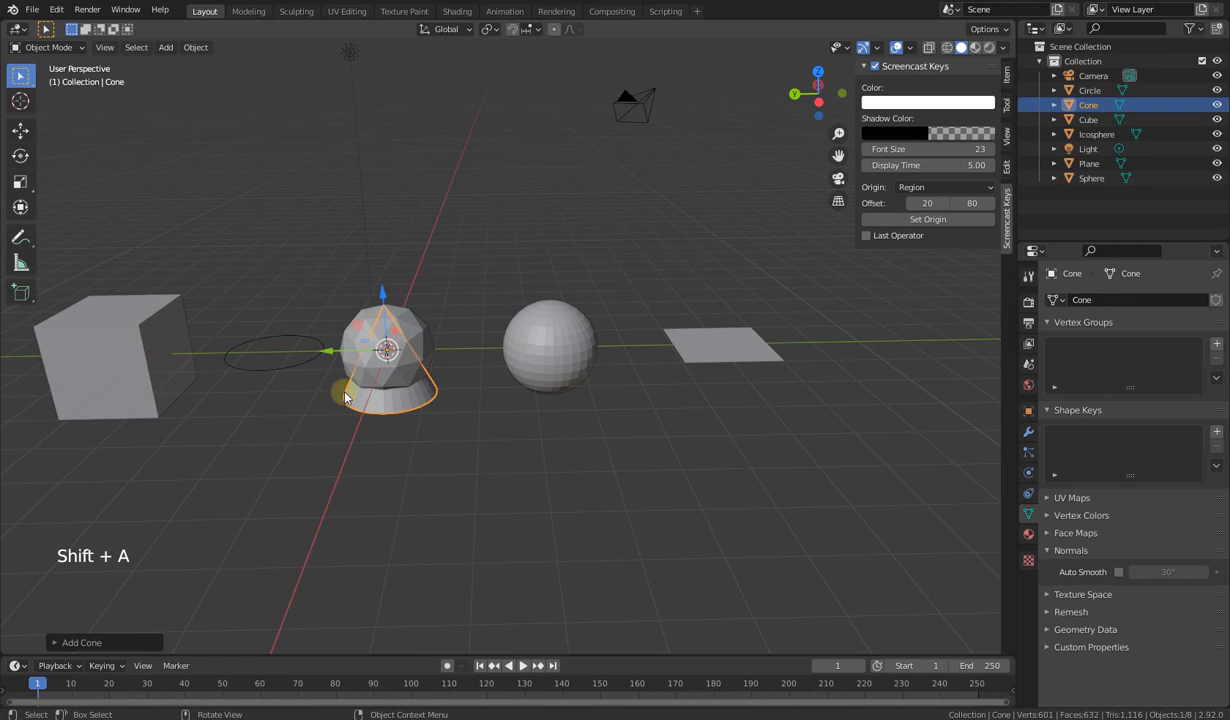
drag(322, 341, 800, 335)
Step: Add a Torus mesh and move it to the open area behind the UV sphere
key(shift+a)
mouse_move(449, 463)
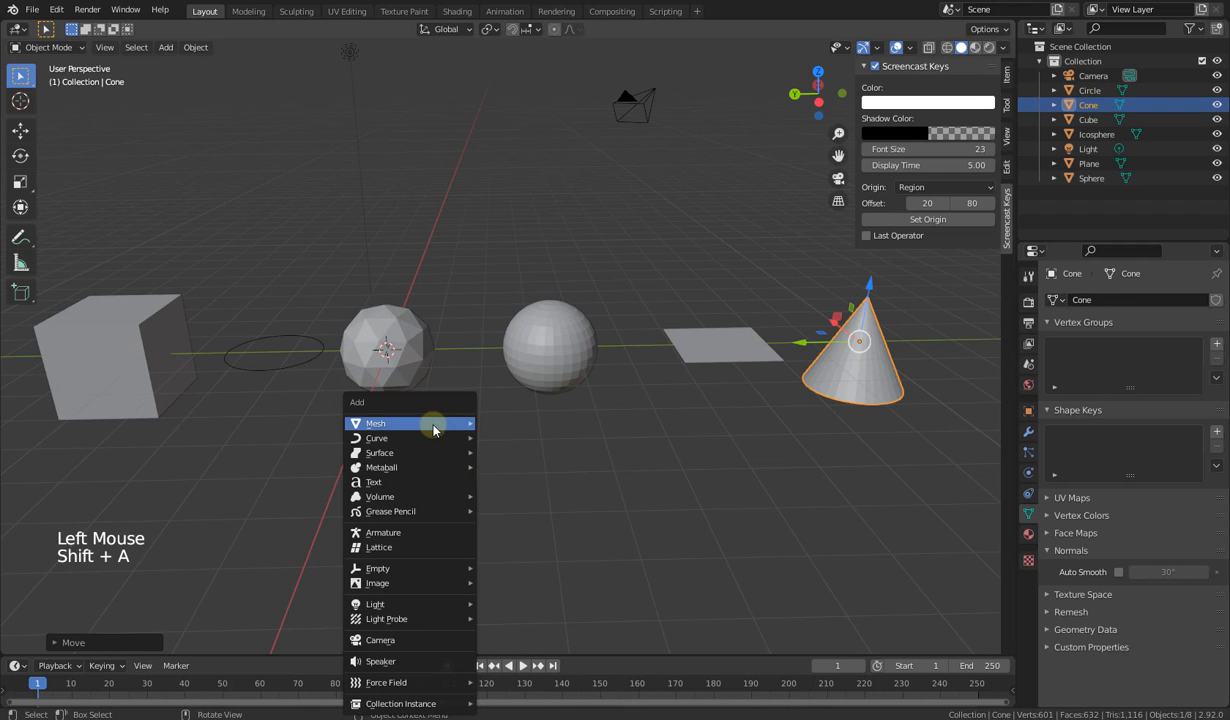
mouse_move(450, 421)
click(505, 526)
drag(640, 315, 604, 217)
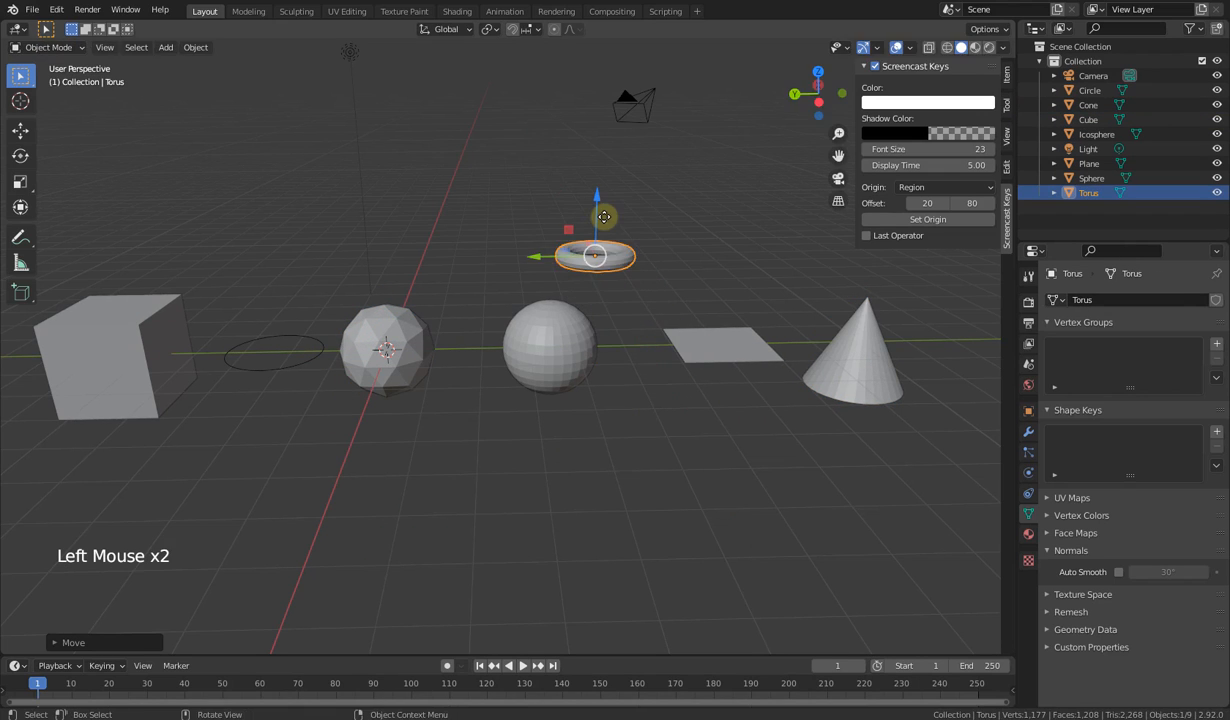
Step: Add a Grid mesh and move it to the open area behind the ico sphere
key(shift+a)
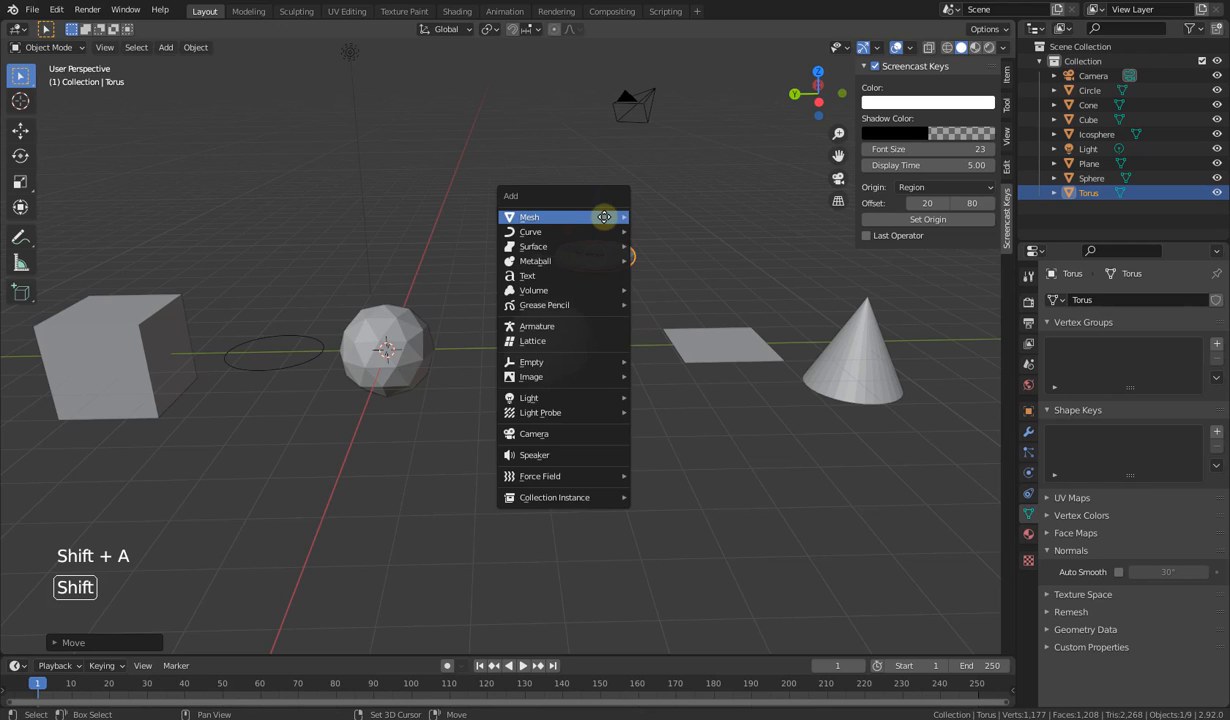
mouse_move(604, 217)
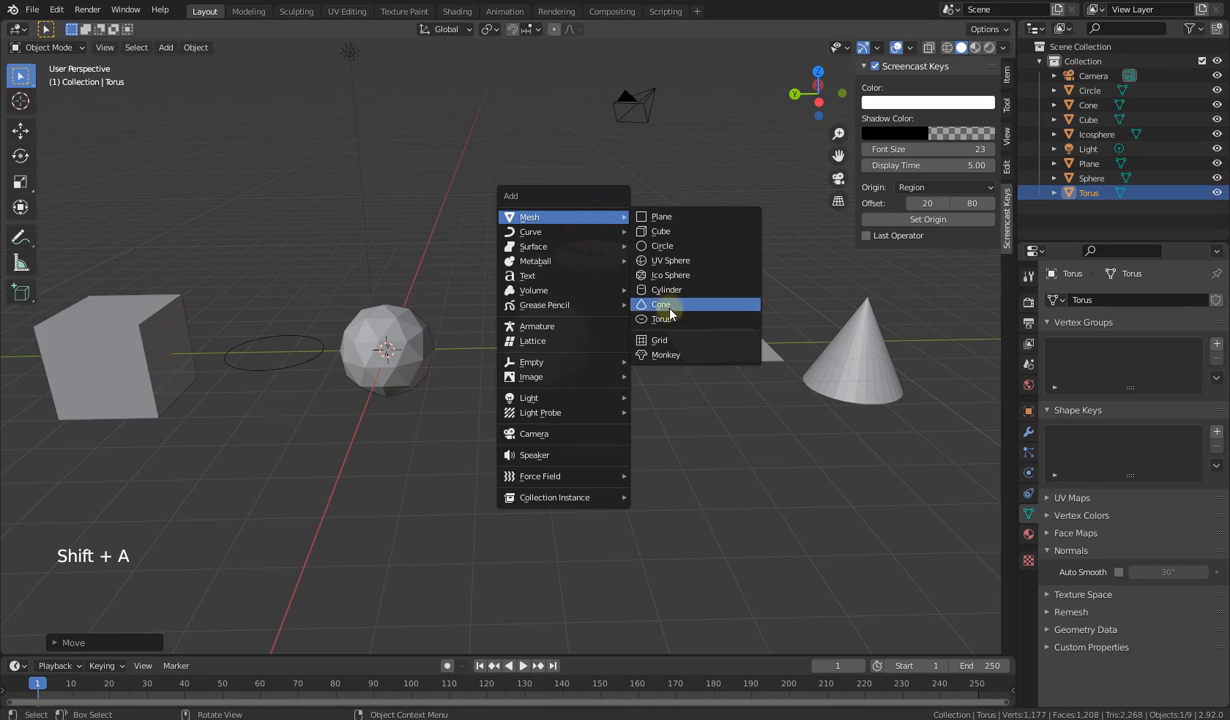
click(674, 341)
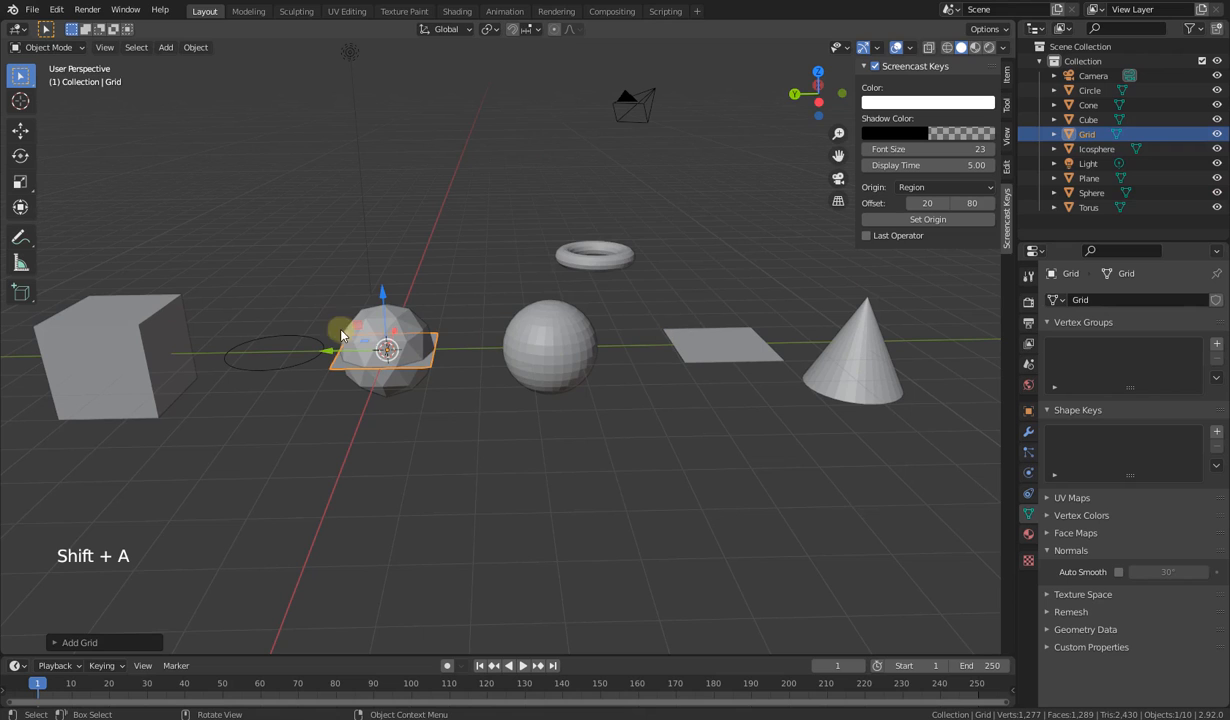
drag(389, 343, 448, 272)
Step: Toggle the grid between Object and Edit Mode to view its subdivisions, ending in Edit Mode
scroll(467, 323, up, 1)
middle_drag(467, 323, 566, 322)
key(Tab)
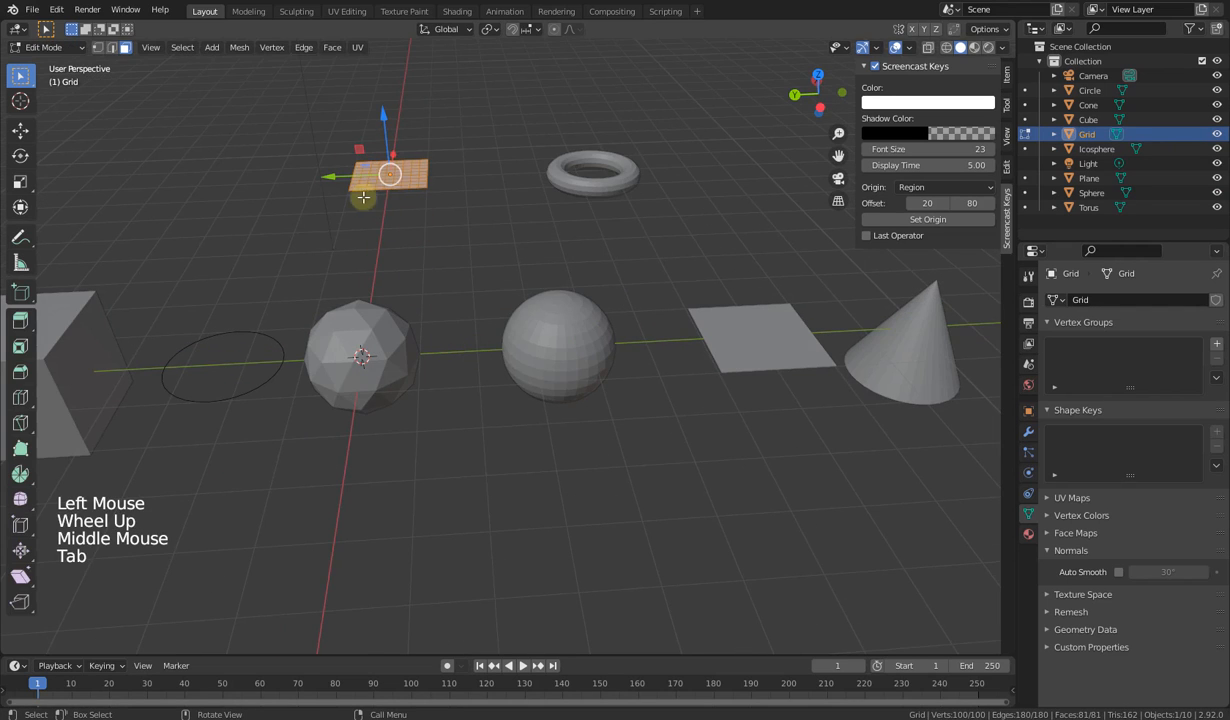
key(Tab)
key(Tab)
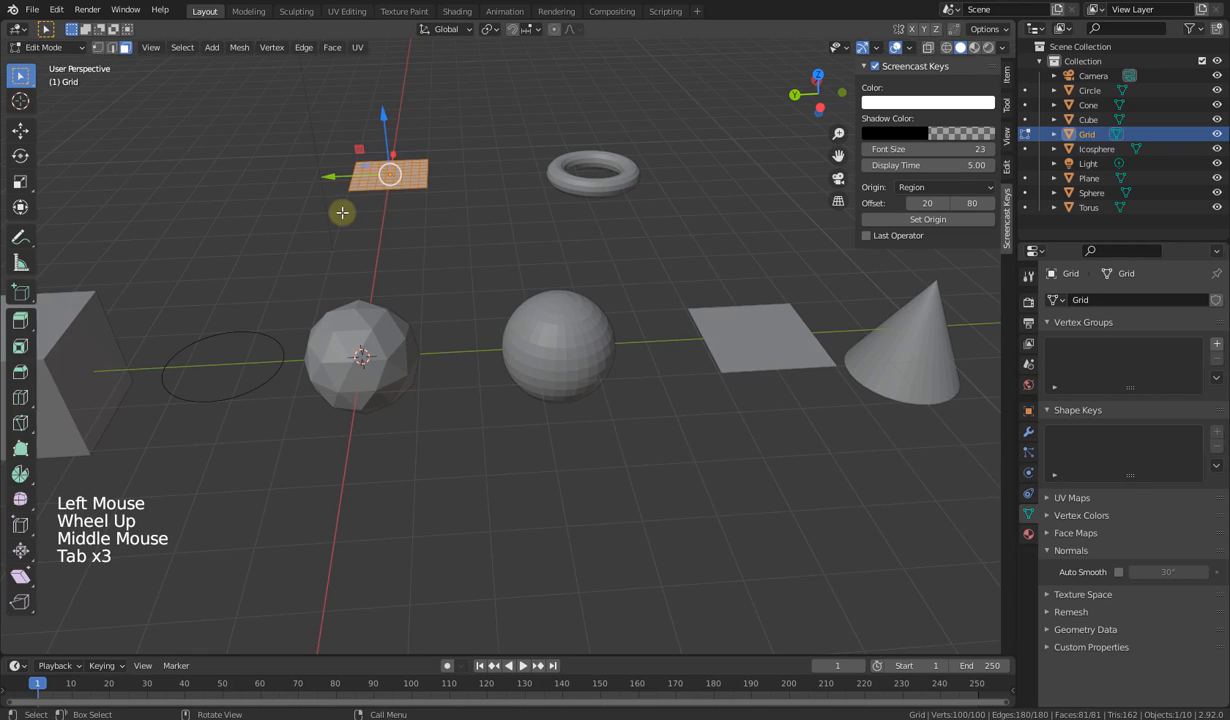
Step: Return the grid to Object Mode, then switch the plane into Edit Mode and back to compare its geometry
key(Tab)
click(732, 342)
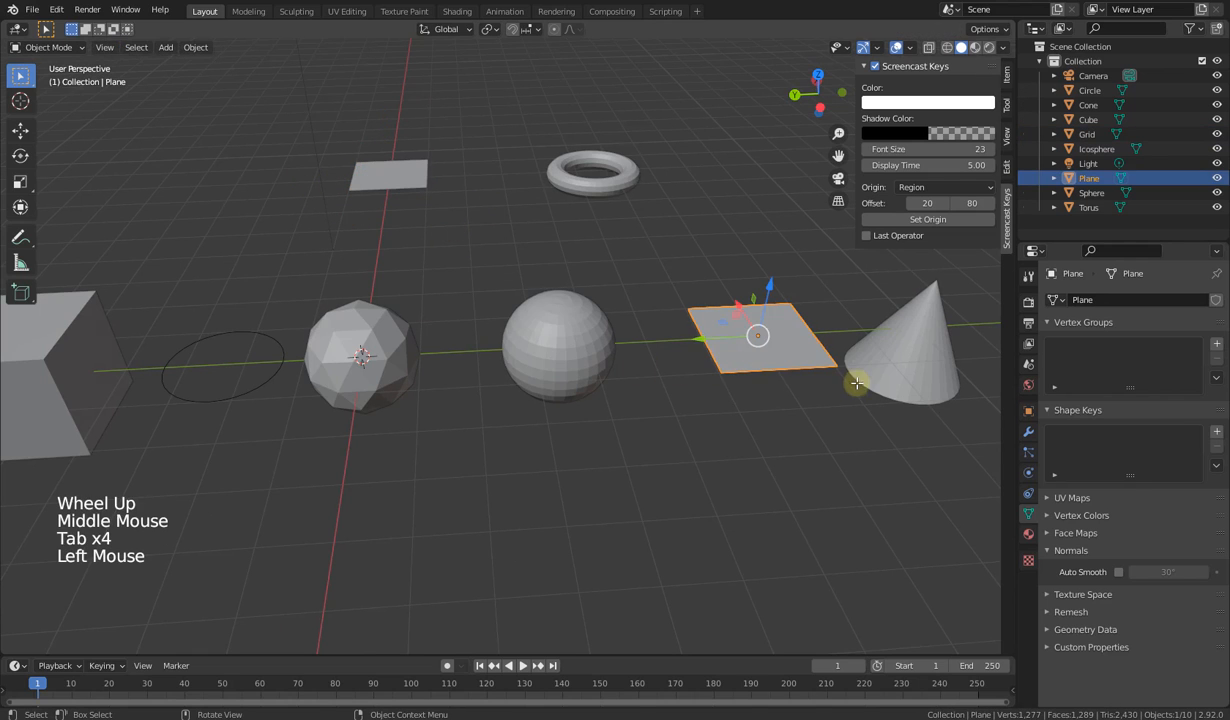
key(Tab)
key(Tab)
middle_drag(616, 421, 610, 418)
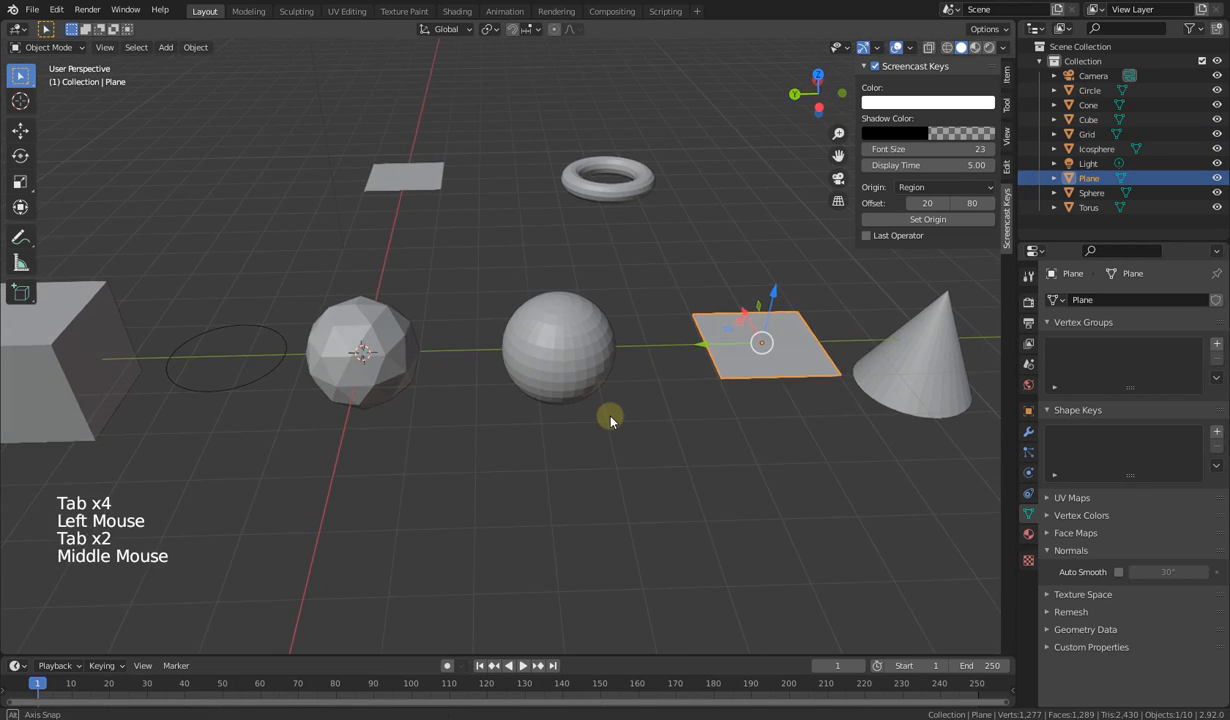
Step: Add a Monkey mesh and move it to the open area between the ico sphere and the grid
key(shift+a)
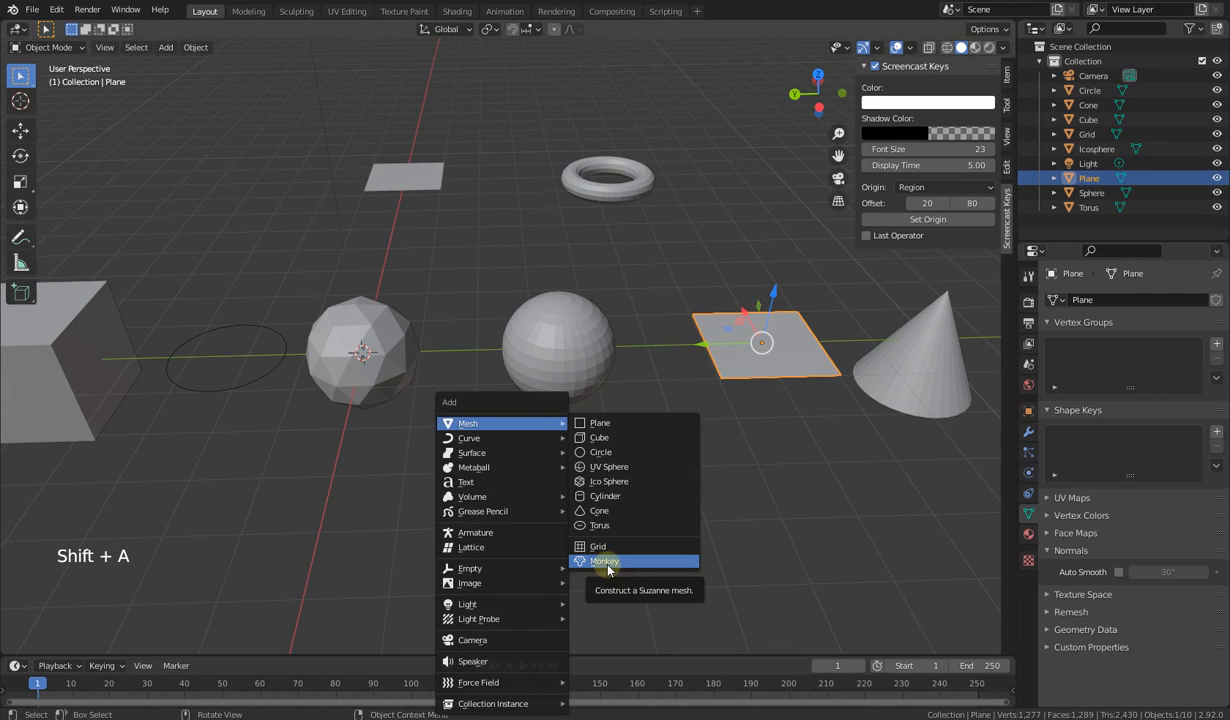
click(606, 562)
middle_drag(384, 417, 430, 308)
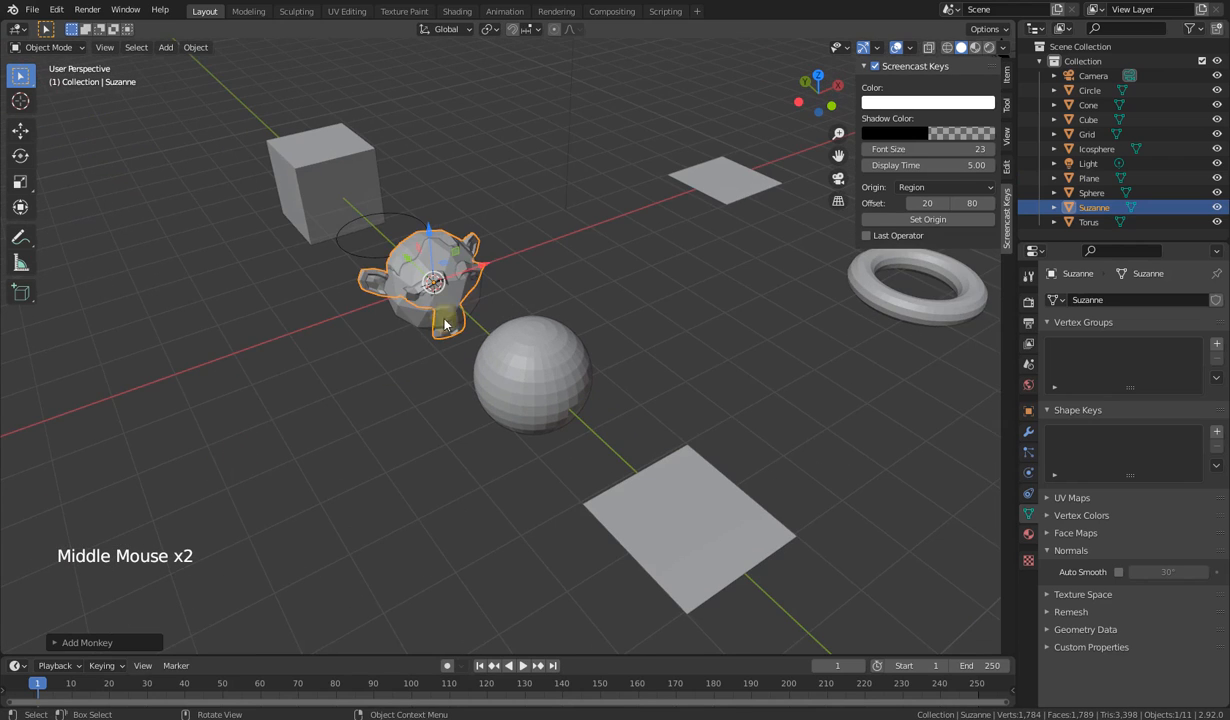
drag(462, 255, 651, 247)
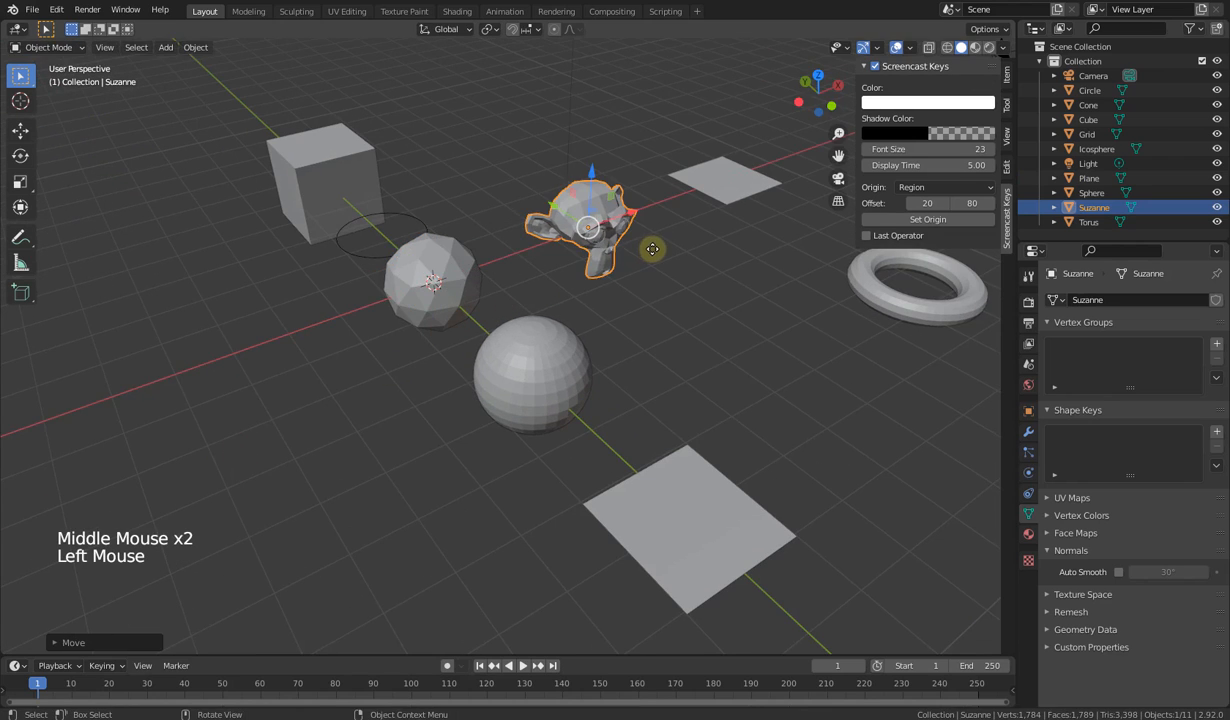
middle_drag(651, 247, 705, 250)
scroll(717, 259, down, 4)
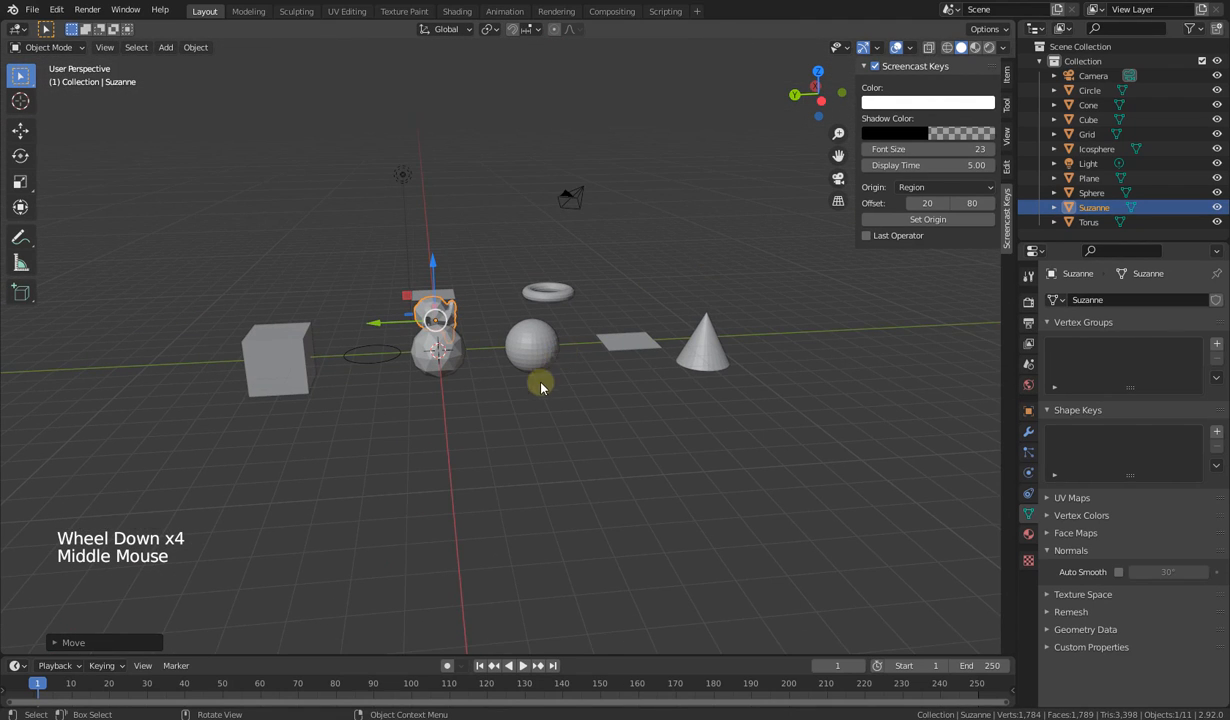
Step: Switch the cube into Edit Mode and select a single side face to check the selected element counts
middle_drag(541, 387, 224, 362)
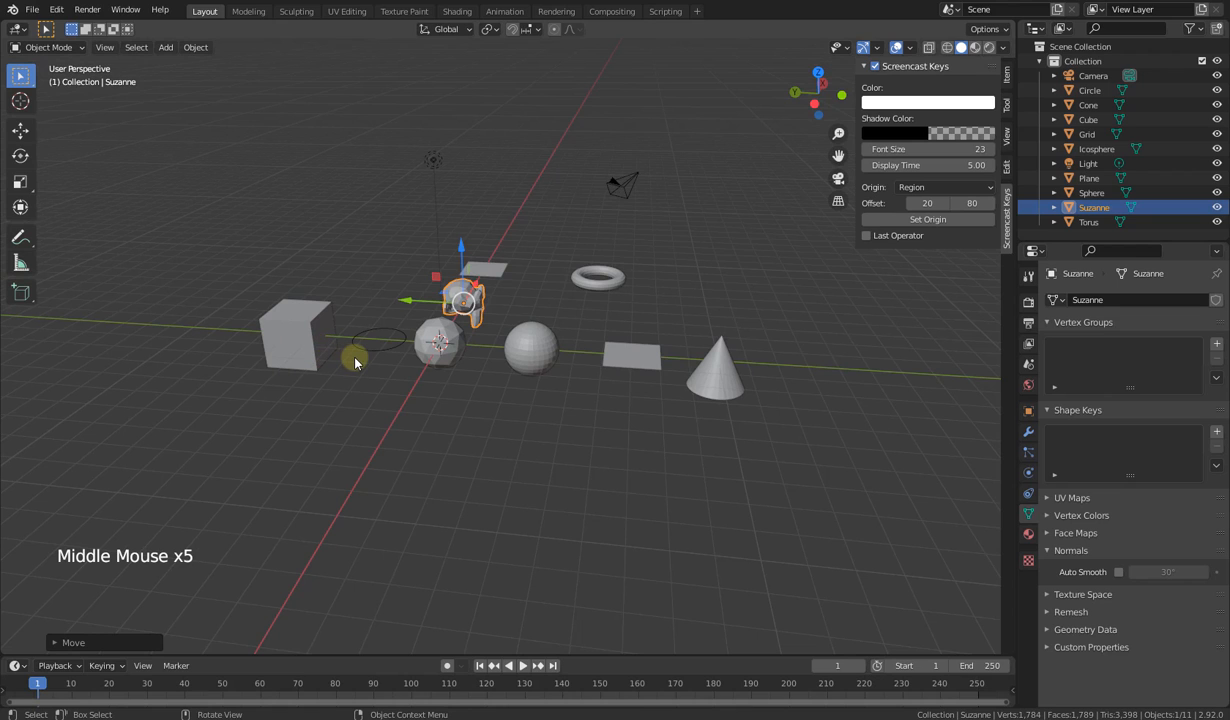
mouse_move(352, 358)
middle_down()
mouse_move(362, 355)
mouse_move(332, 352)
middle_up()
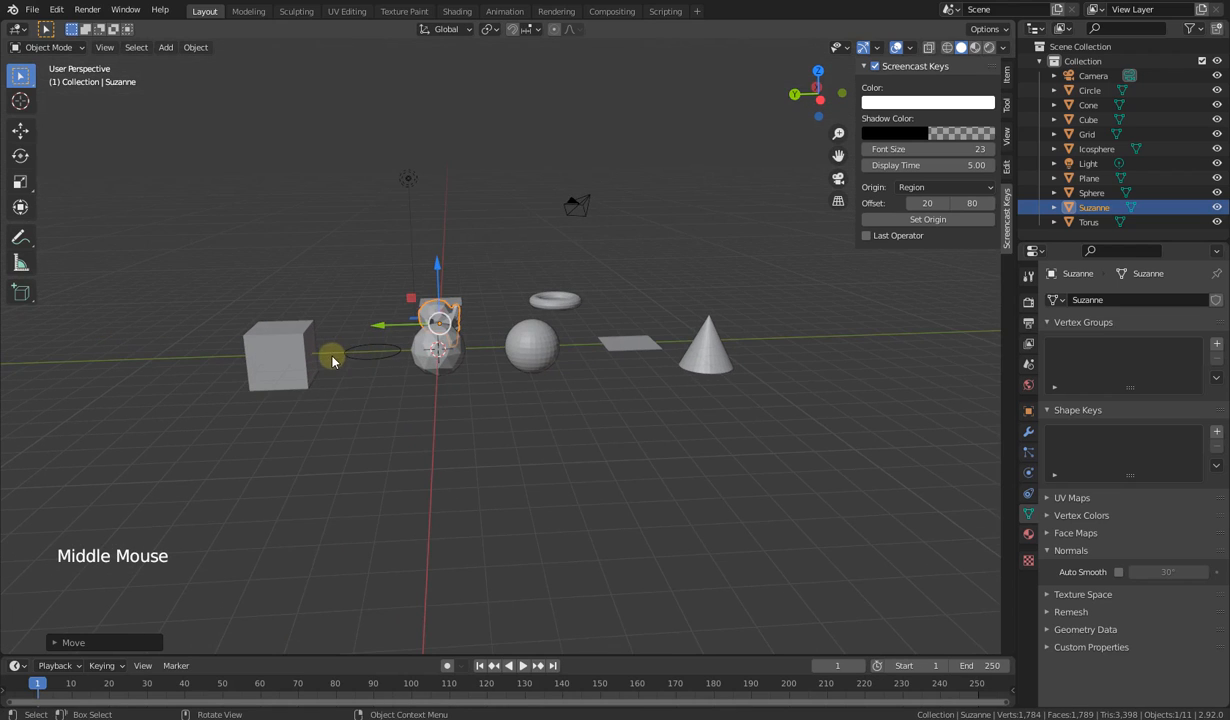
click(309, 362)
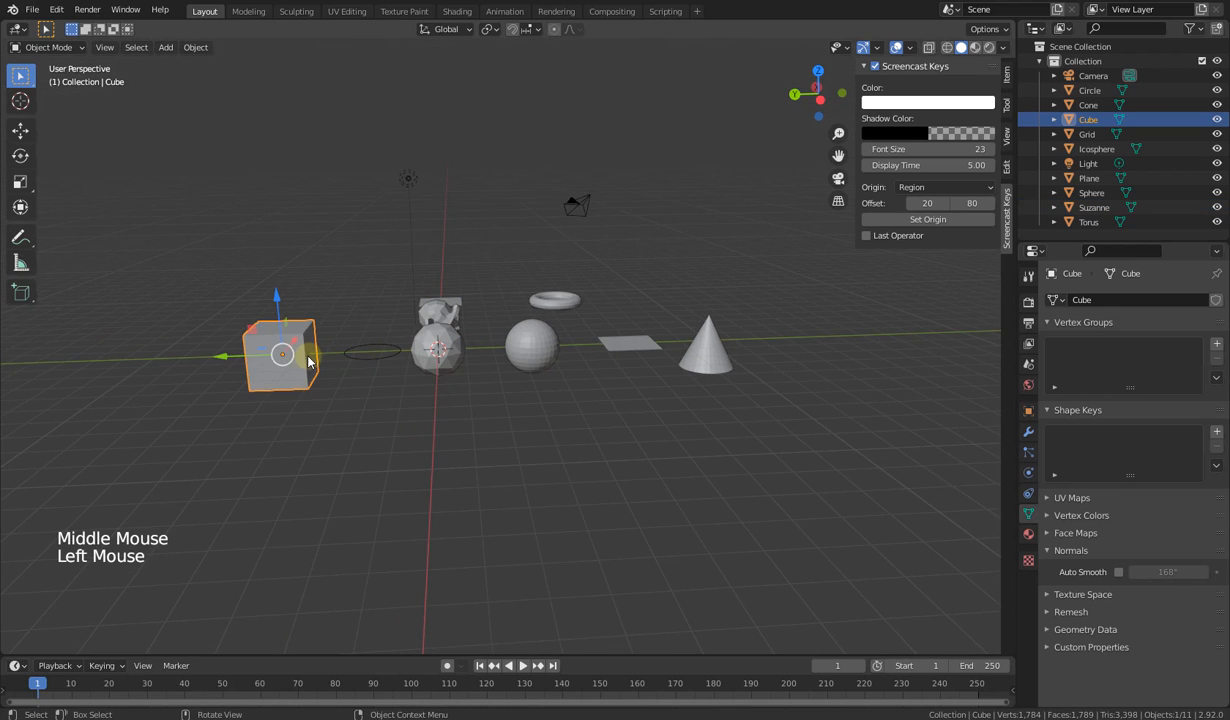
key(Tab)
middle_drag(347, 372, 522, 416)
click(292, 345)
click(294, 346)
click(295, 347)
click(357, 379)
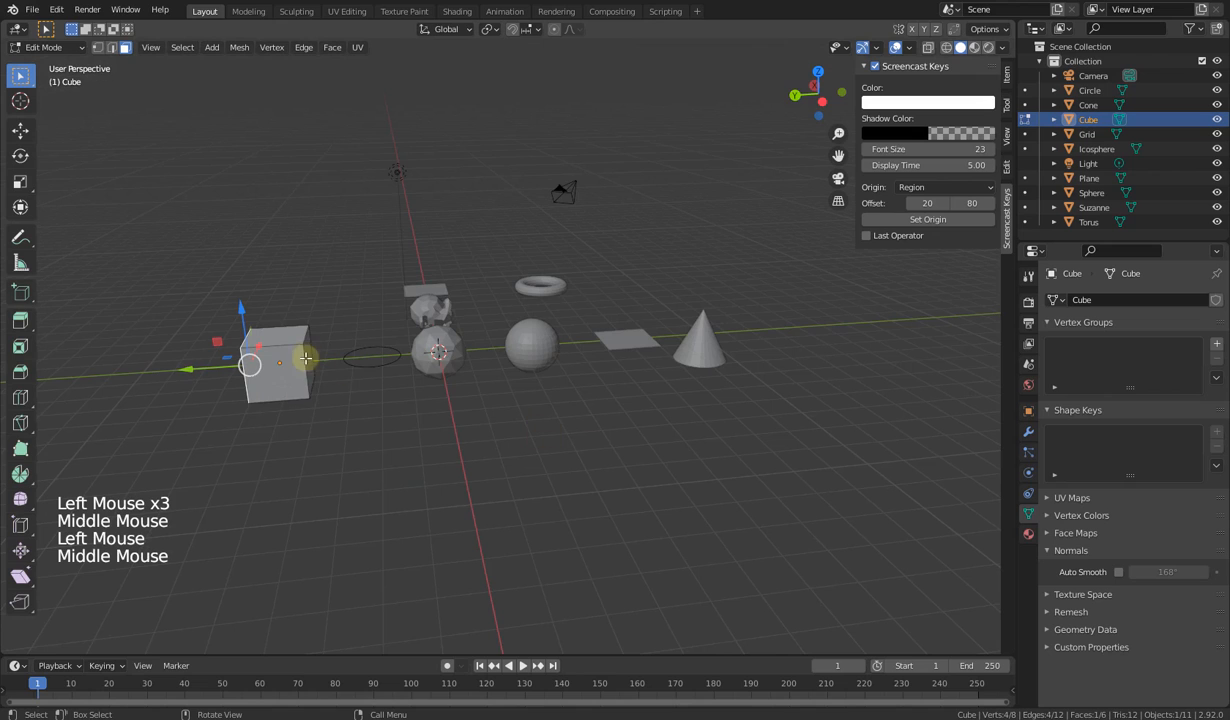
middle_drag(318, 385, 280, 390)
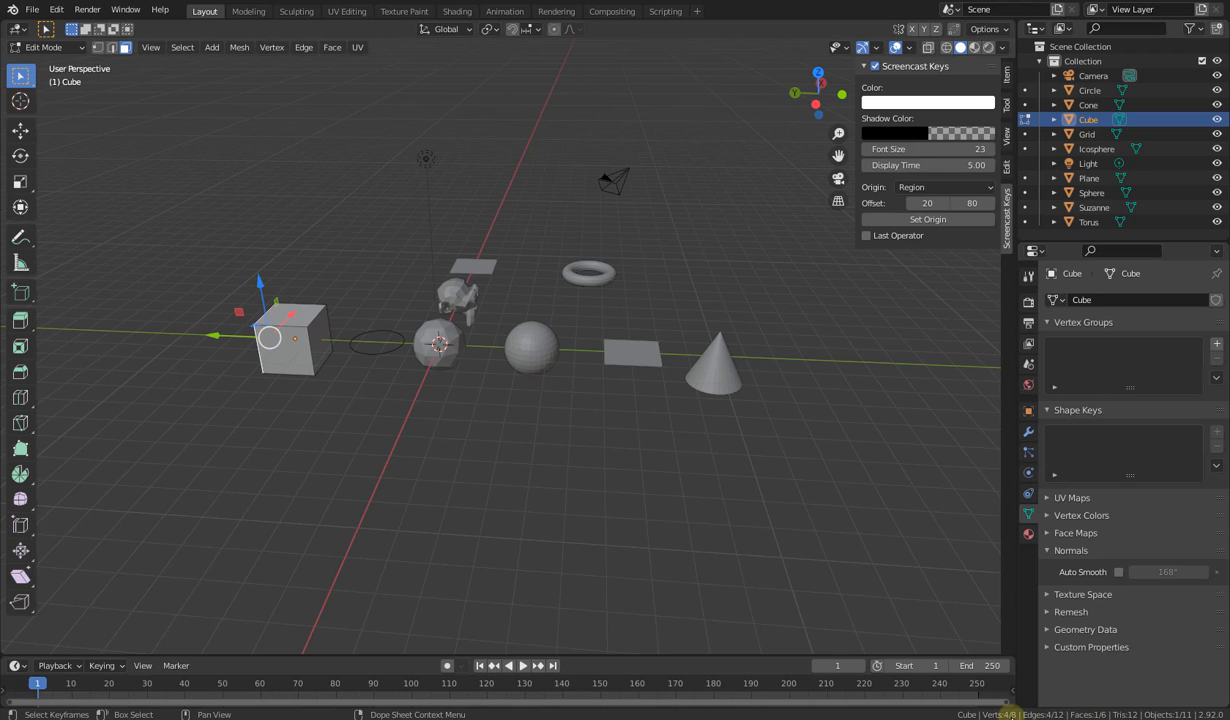
middle_drag(426, 531, 546, 439)
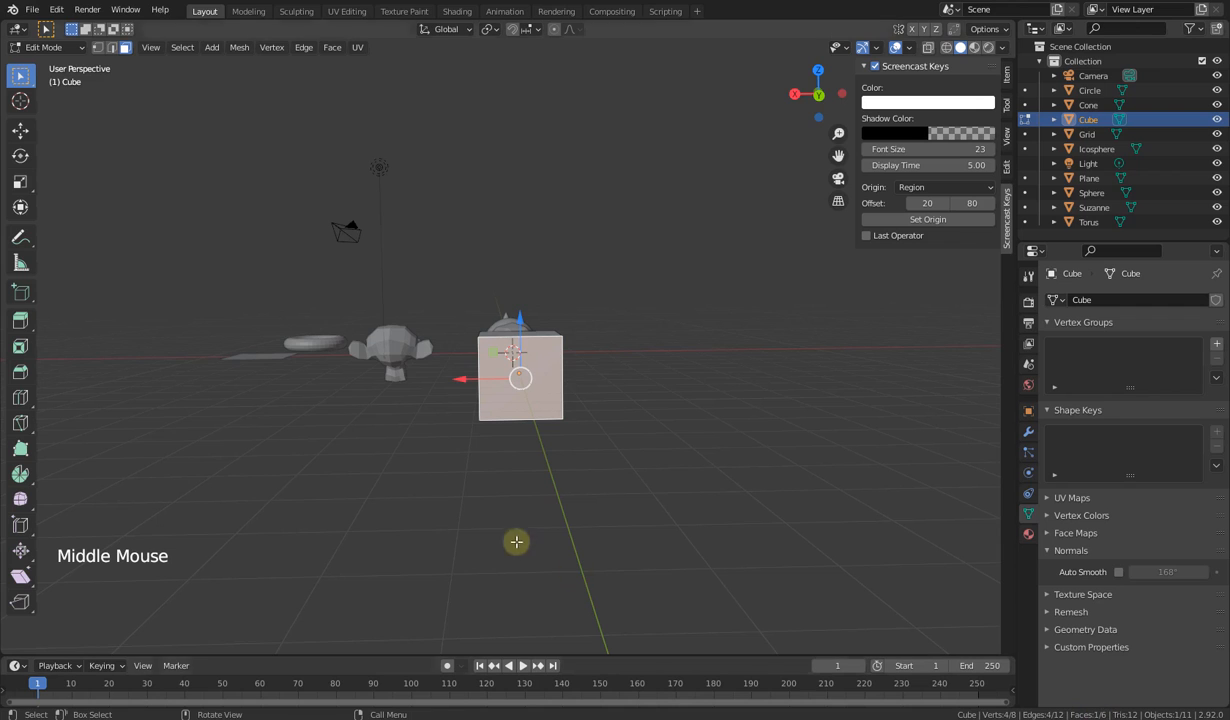
Step: Select all of the cube's geometry to check its element counts, and return to Object Mode
key(a)
middle_drag(601, 438, 777, 563)
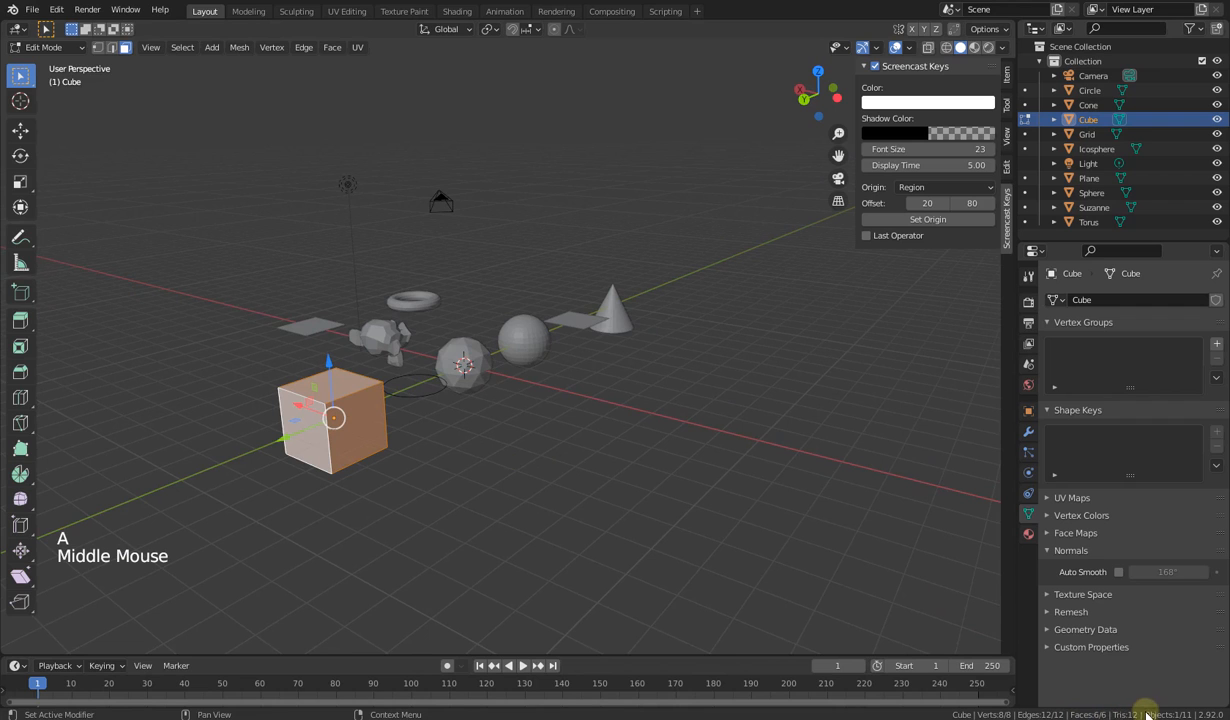
middle_drag(501, 523, 321, 508)
key(Tab)
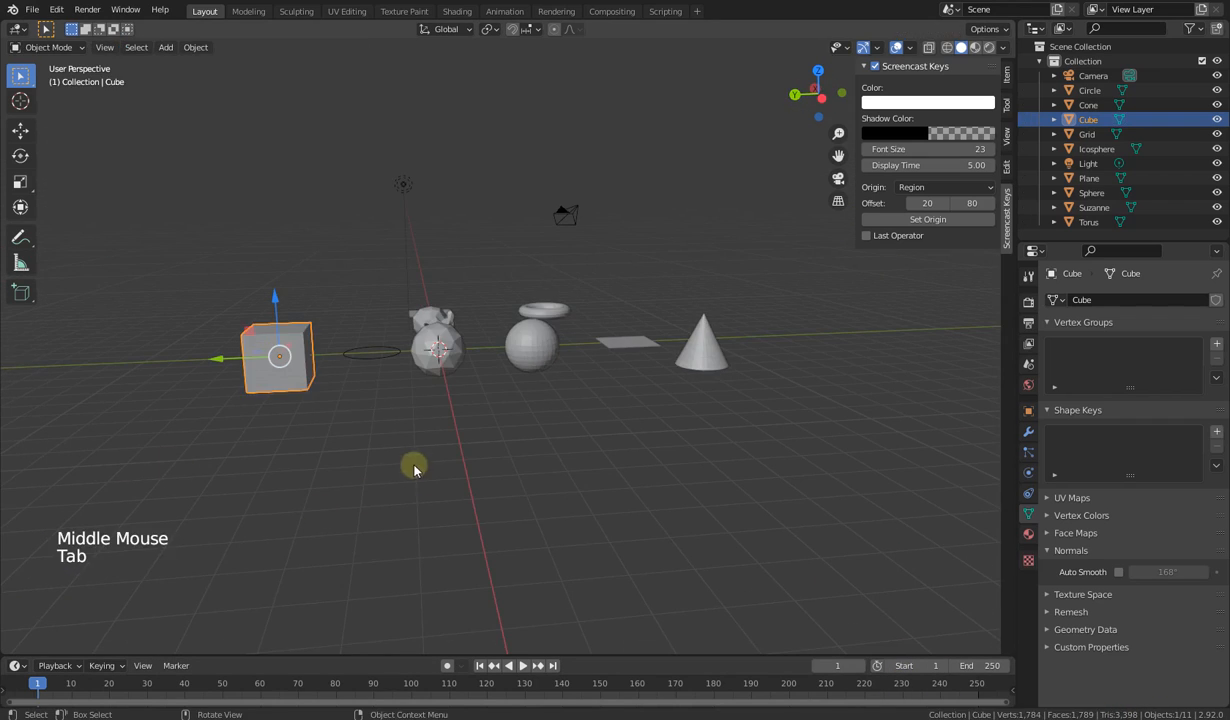
Step: Examine the ico sphere in Edit Mode by selecting individual triangular faces, and return to Object Mode
middle_drag(386, 463, 390, 500)
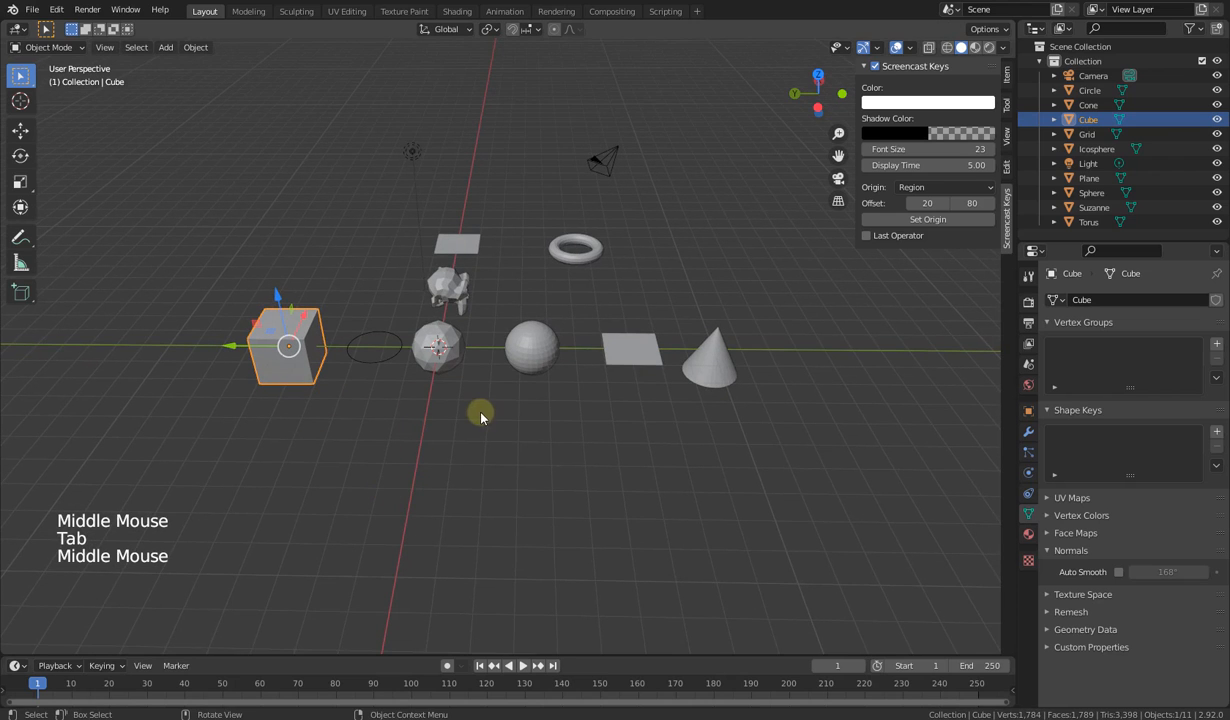
middle_drag(481, 418, 439, 376)
click(424, 352)
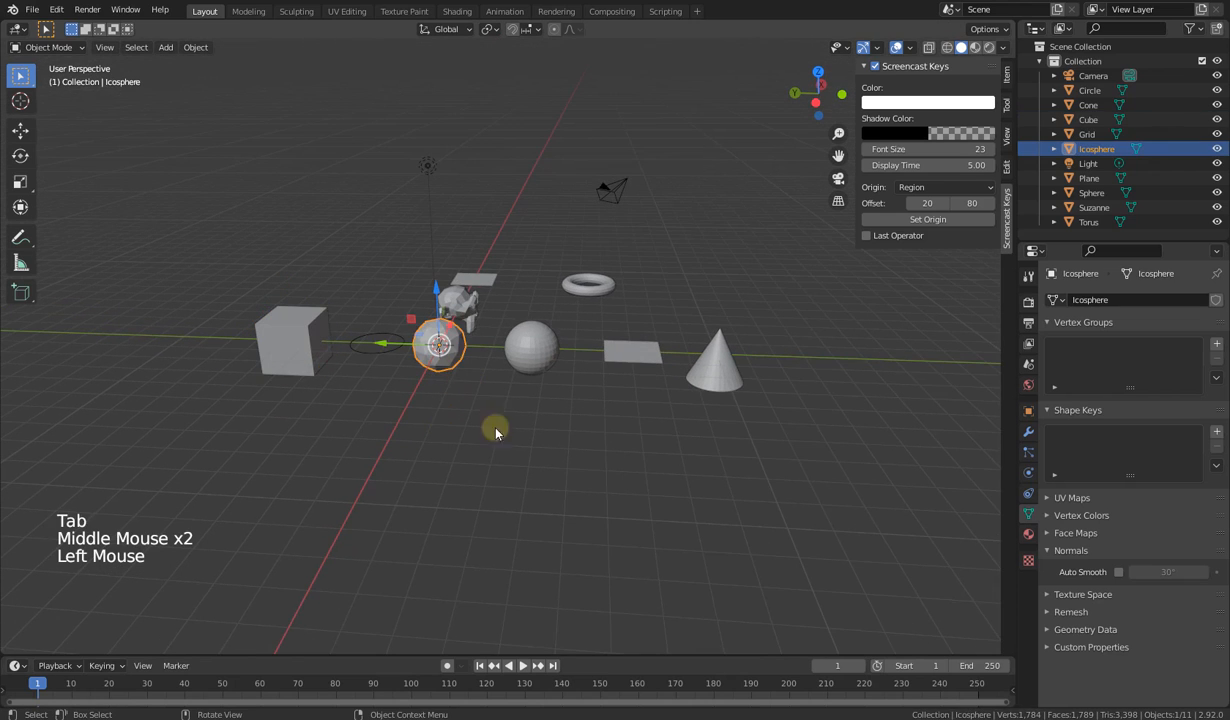
key(Tab)
middle_drag(489, 431, 481, 451)
scroll(483, 453, up, 7)
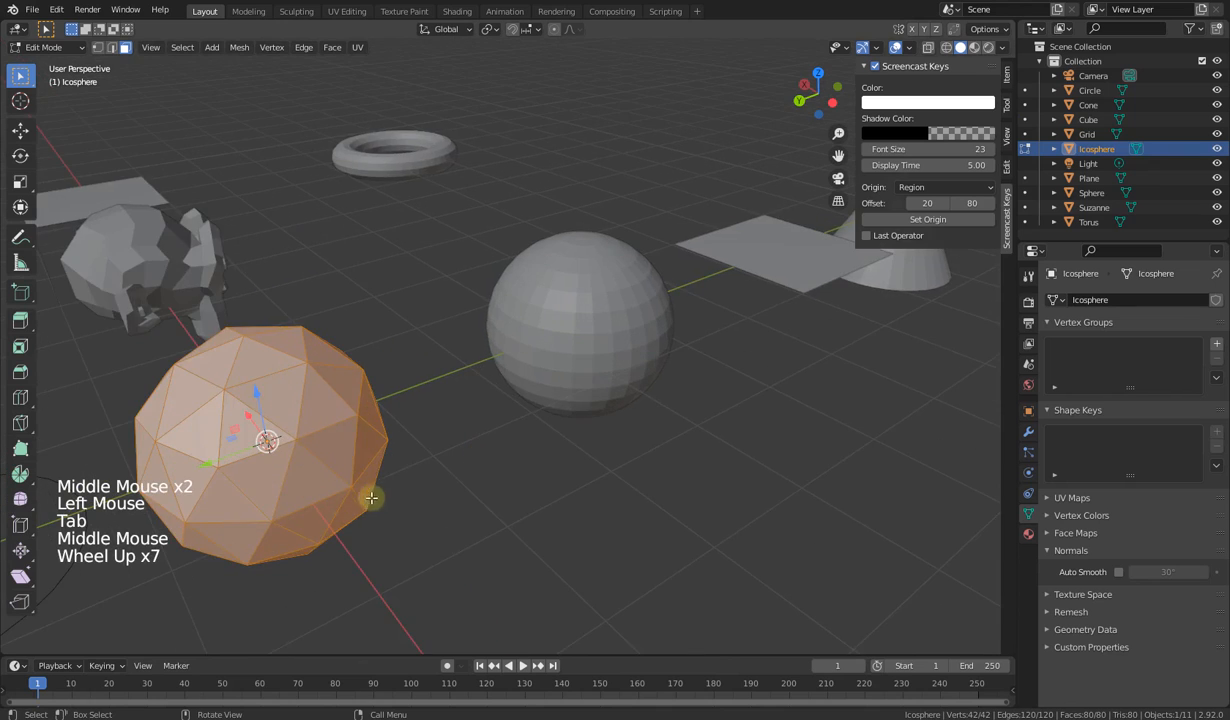
middle_drag(371, 497, 545, 325)
click(530, 386)
click(560, 325)
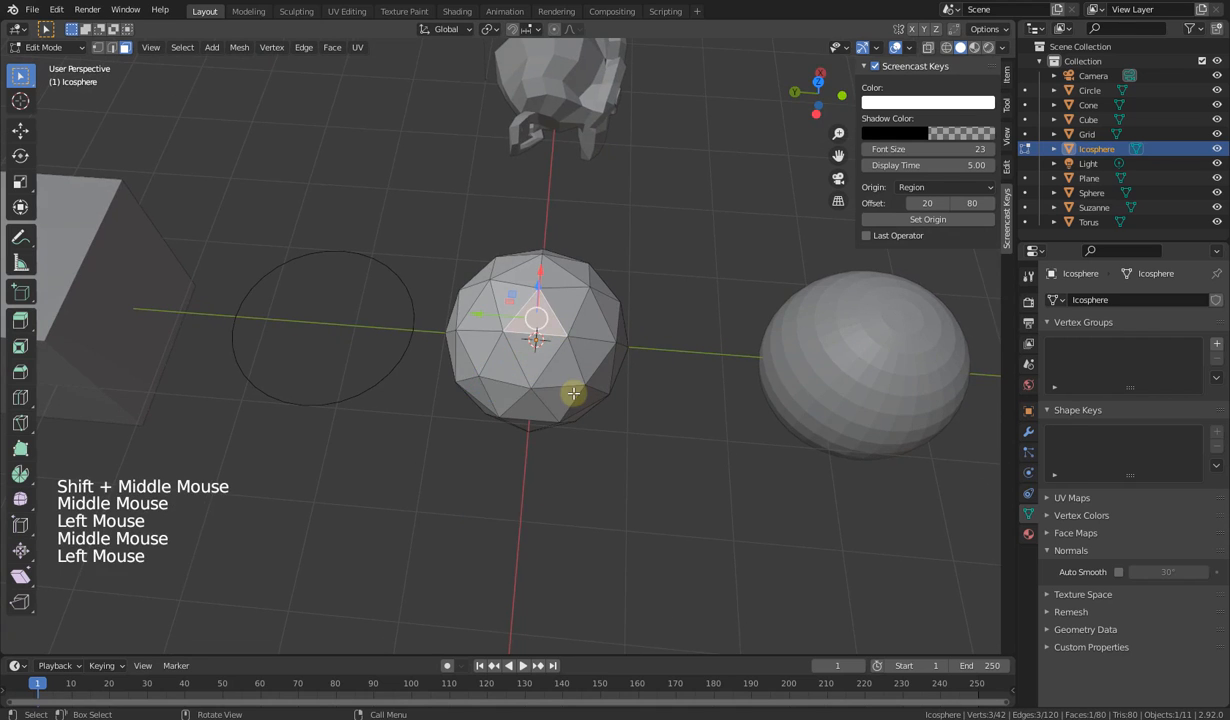
middle_drag(571, 390, 610, 324)
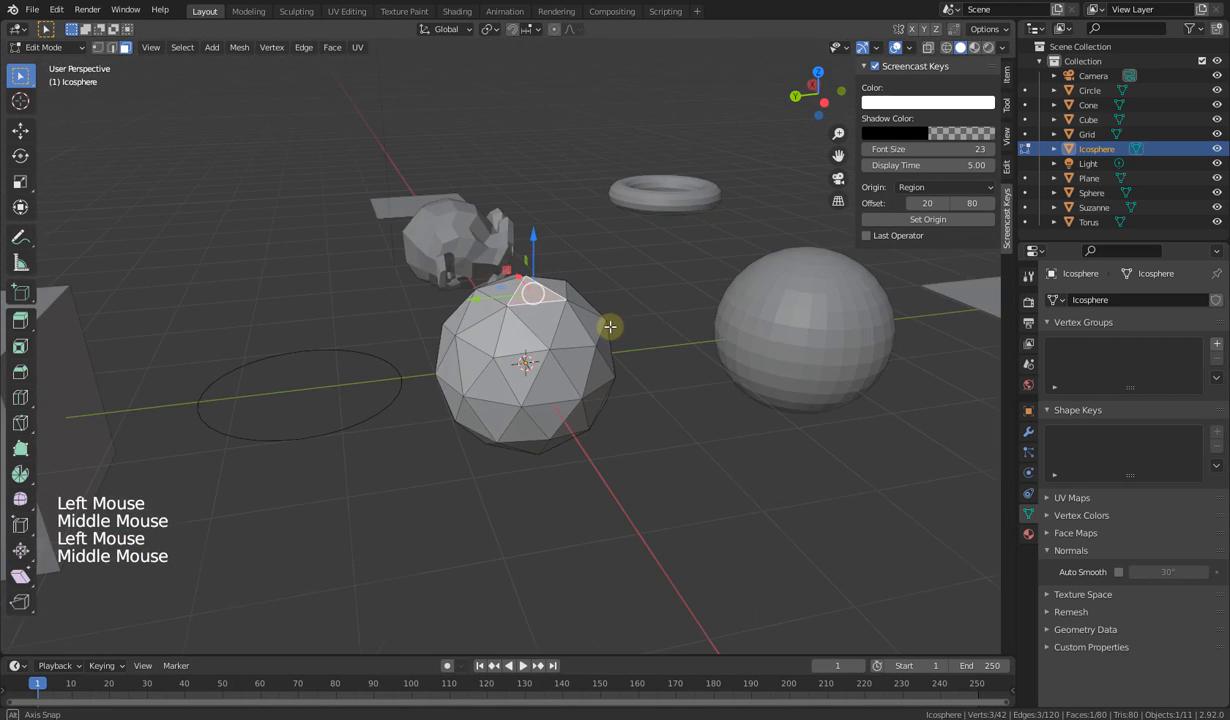
key(Tab)
Step: Select the UV sphere and view its faces in Edit Mode, ending in Object Mode
middle_drag(709, 527, 700, 522)
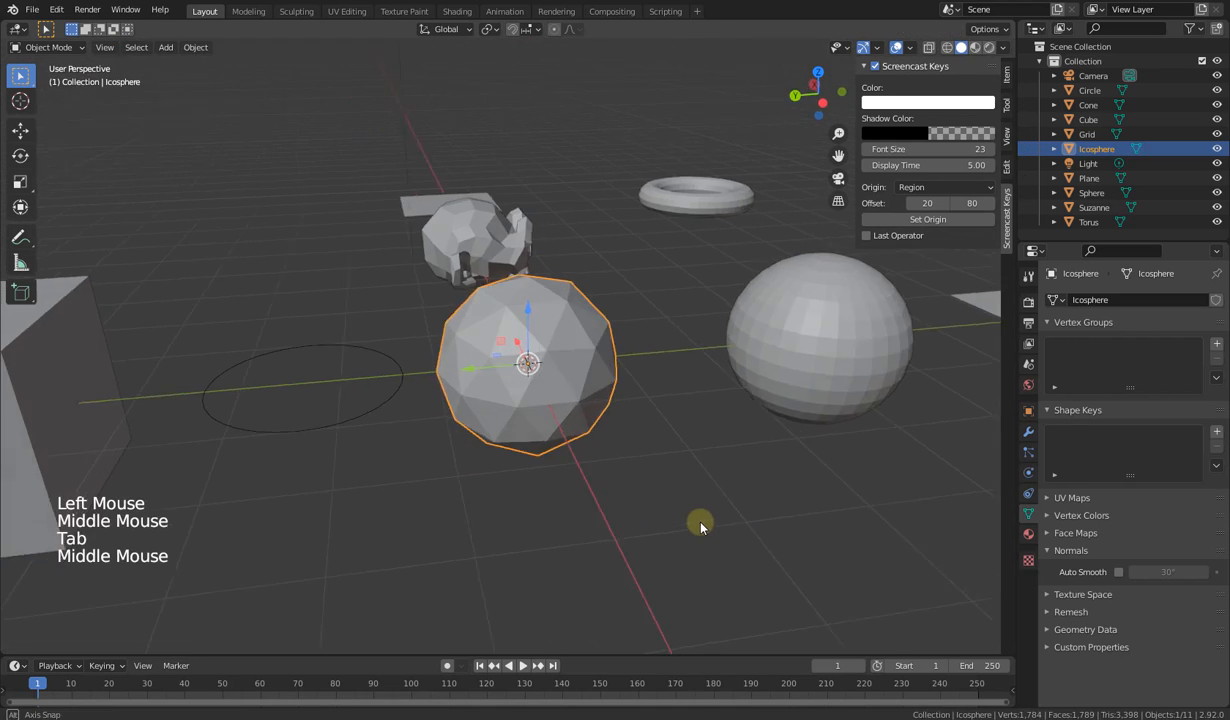
double_click(885, 330)
key(Tab)
scroll(850, 360, down, 2)
middle_drag(850, 360, 544, 450)
key(Tab)
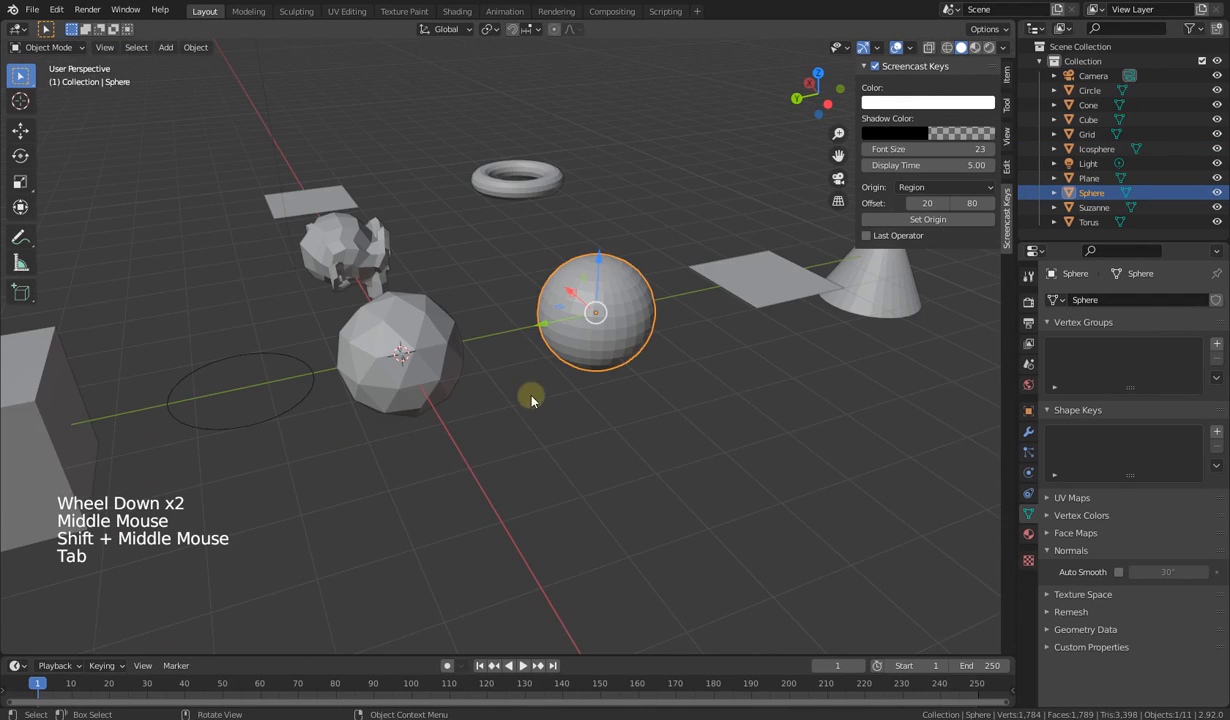
Step: Examine the torus in Edit Mode by selecting single faces on its ring, and return to Object Mode
click(523, 200)
key(Tab)
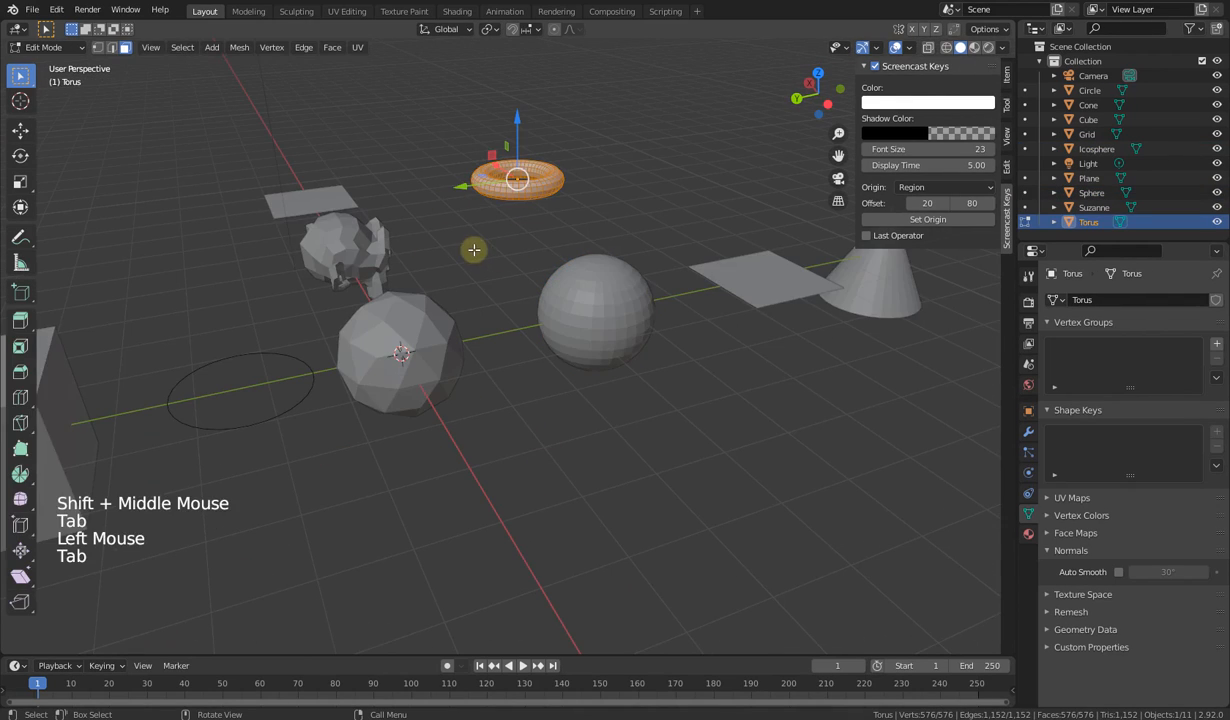
scroll(539, 227, up, 3)
click(508, 203)
mouse_move(508, 203)
middle_down()
mouse_move(505, 228)
mouse_move(505, 206)
middle_up()
scroll(505, 206, down, 2)
click(545, 156)
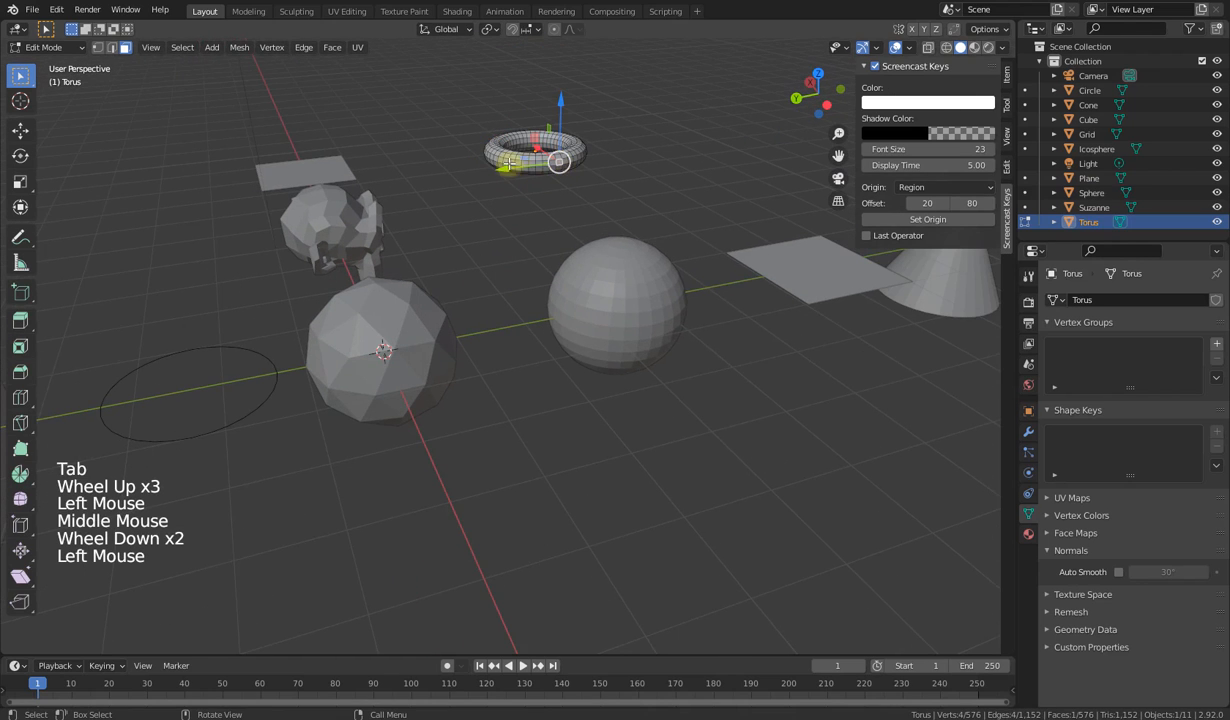
middle_drag(355, 250, 412, 214)
key(Tab)
Step: Examine the monkey head's mesh in Edit Mode, select part of it, and return to Object Mode
click(415, 215)
key(Tab)
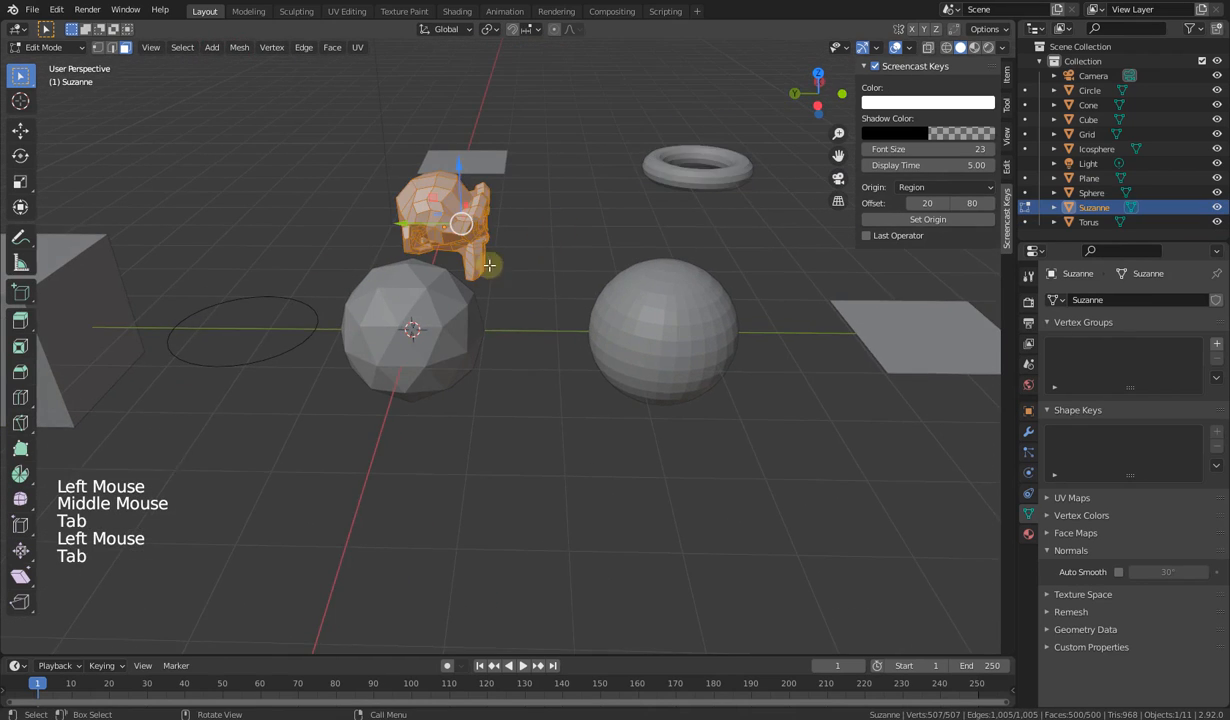
middle_drag(475, 258, 504, 244)
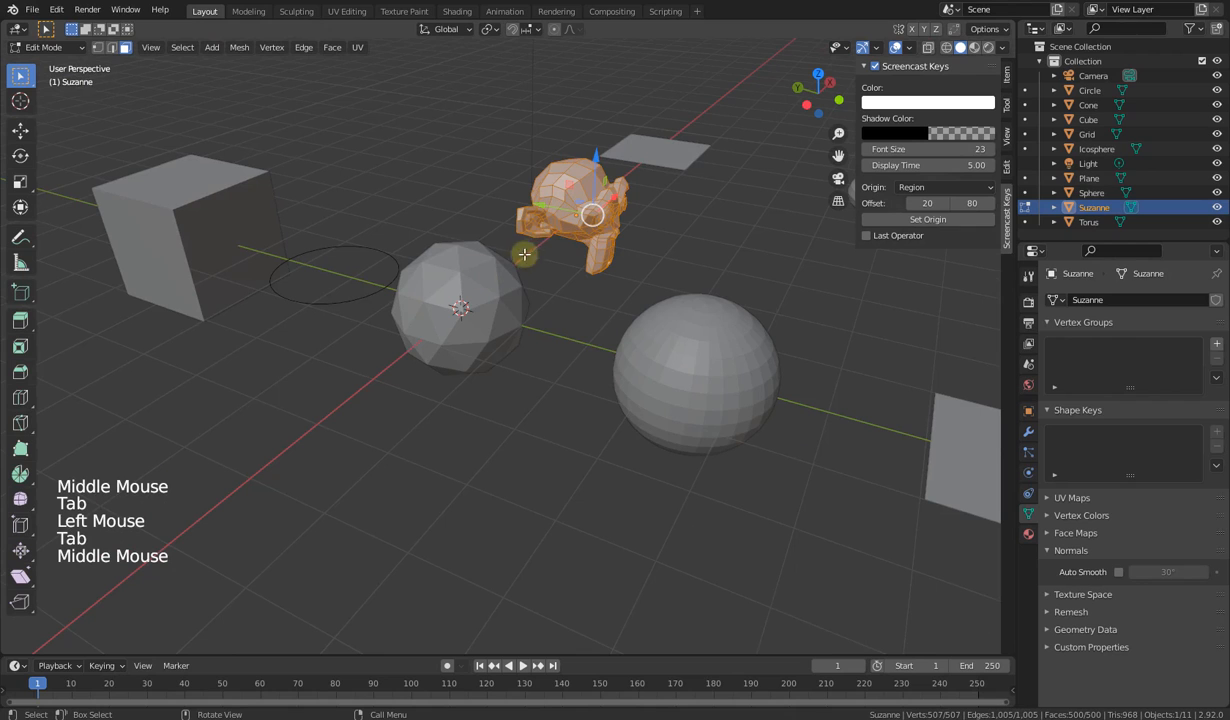
click(584, 232)
key(Tab)
Step: Toggle the grid into Edit Mode and back to view its subdivisions, and select the plane for the same comparison
click(650, 152)
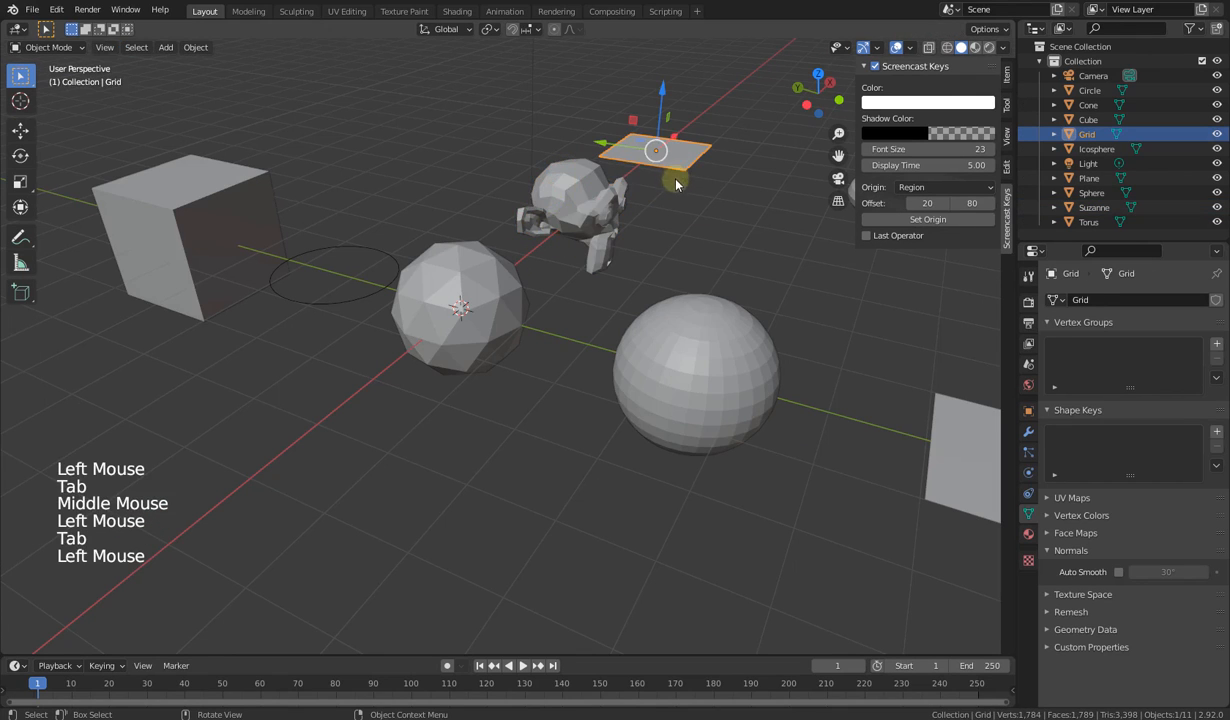
key(Tab)
key(Tab)
middle_drag(480, 330, 584, 322)
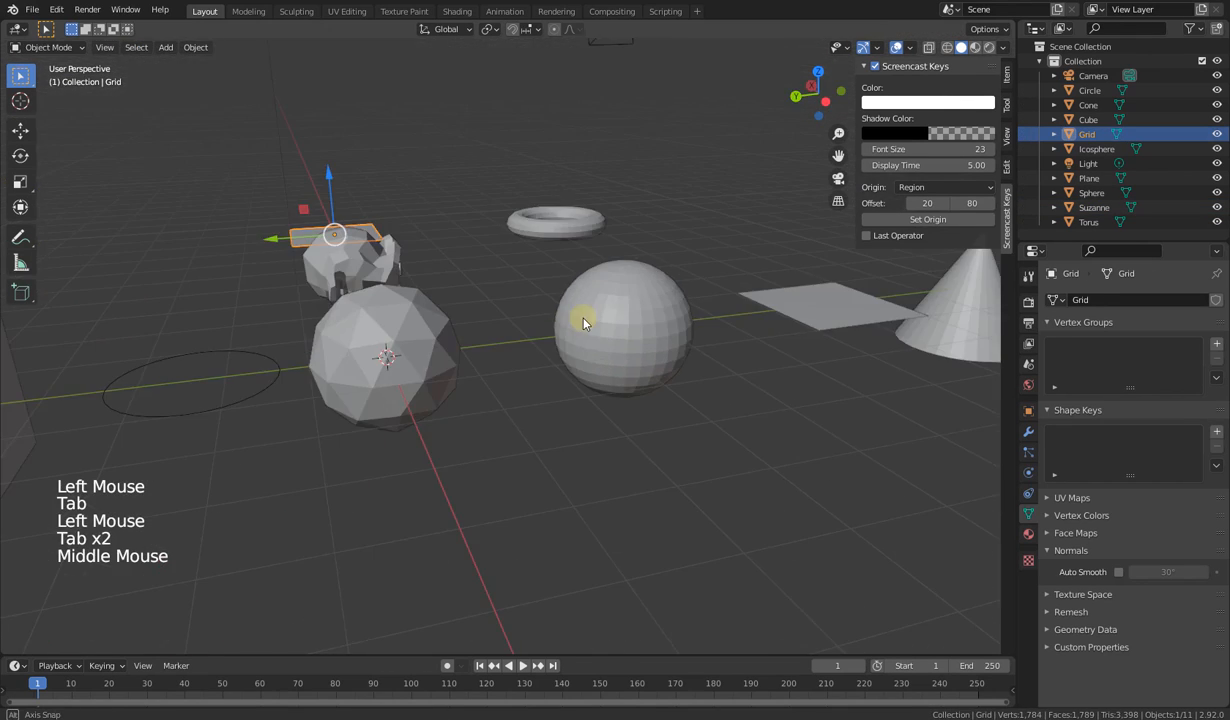
click(772, 294)
shift+middle_drag(740, 370, 577, 398)
Step: Select the cone and switch it into Edit Mode to examine its faces
click(665, 427)
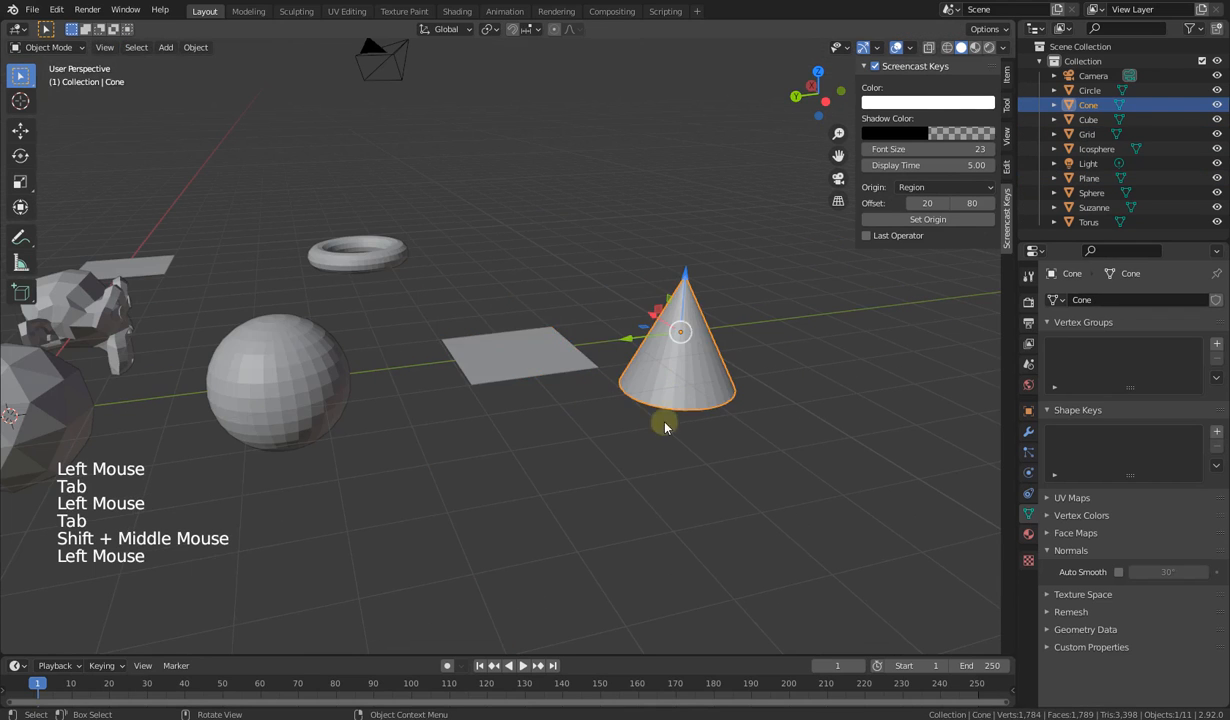
key(Tab)
middle_drag(665, 427, 728, 362)
scroll(568, 384, down, 2)
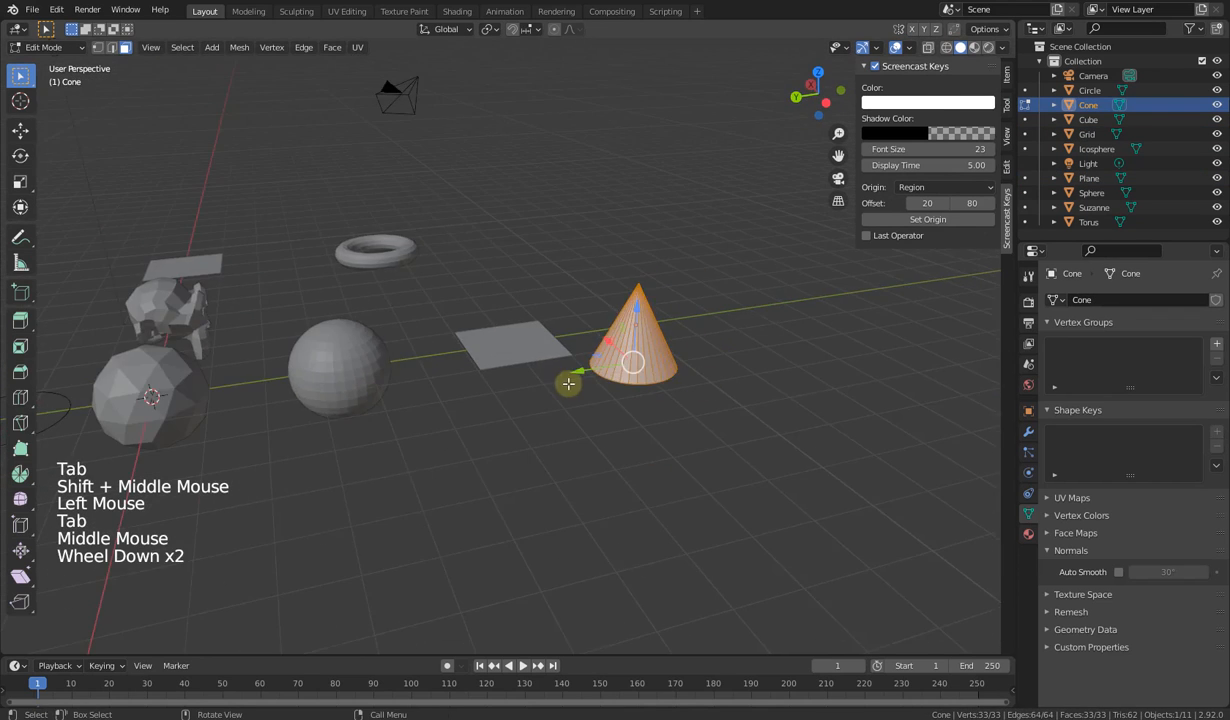
scroll(568, 384, down, 3)
middle_drag(568, 384, 453, 409)
scroll(535, 409, up, 1)
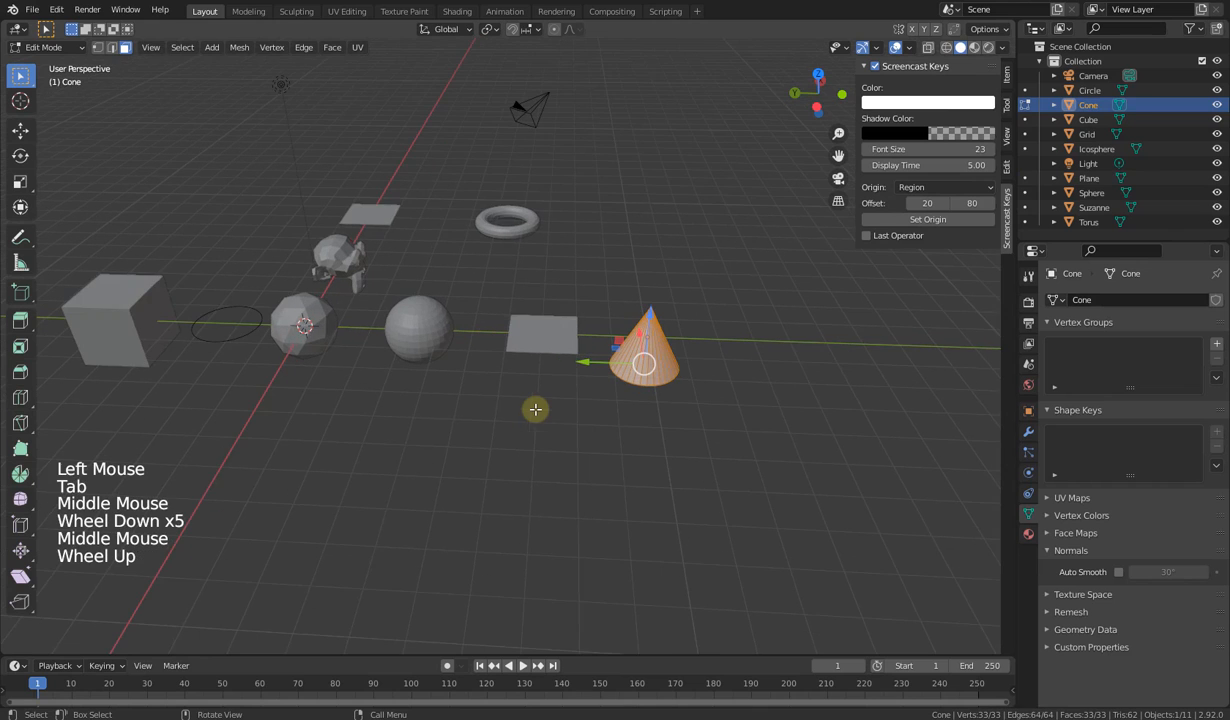
middle_drag(408, 302, 436, 259)
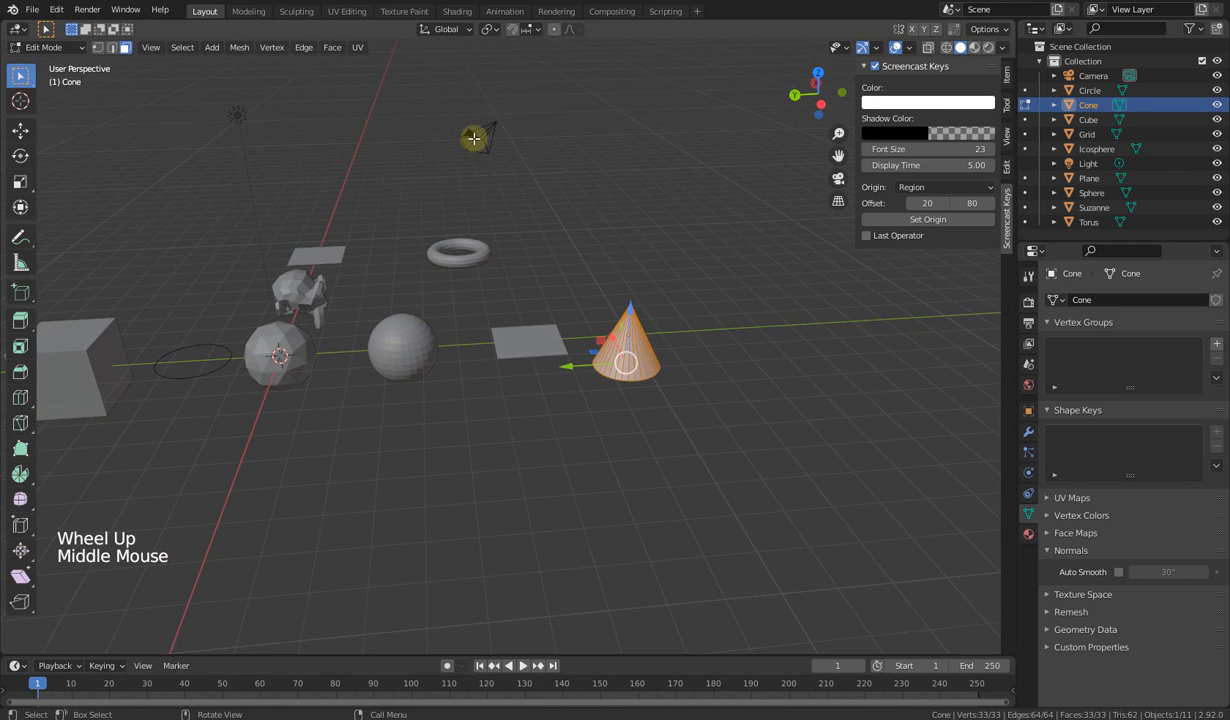
Step: Return the cone to Object Mode and select the camera, followed by the light
click(490, 160)
key(Tab)
mouse_move(510, 180)
middle_down()
mouse_move(490, 173)
mouse_move(512, 163)
middle_up()
click(512, 163)
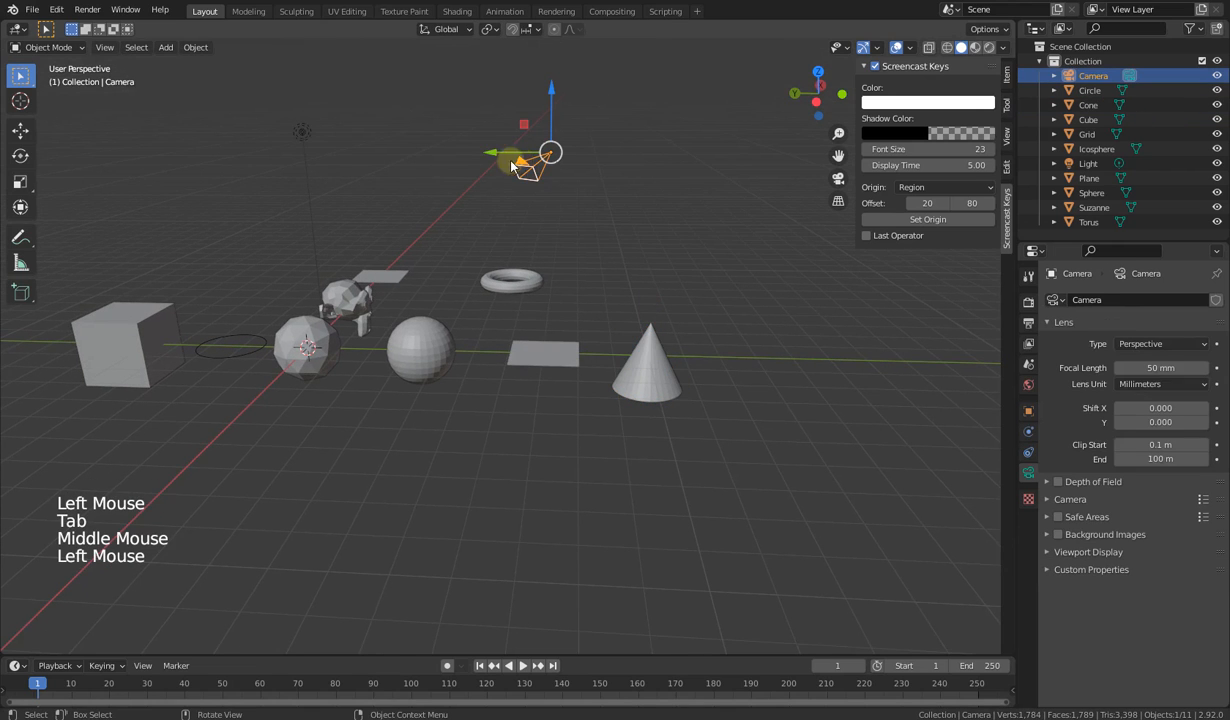
double_click(312, 137)
scroll(405, 355, down, 2)
middle_drag(405, 355, 384, 318)
Step: Select and delete every object in the scene, and undo the deletion
key(a)
click(409, 470)
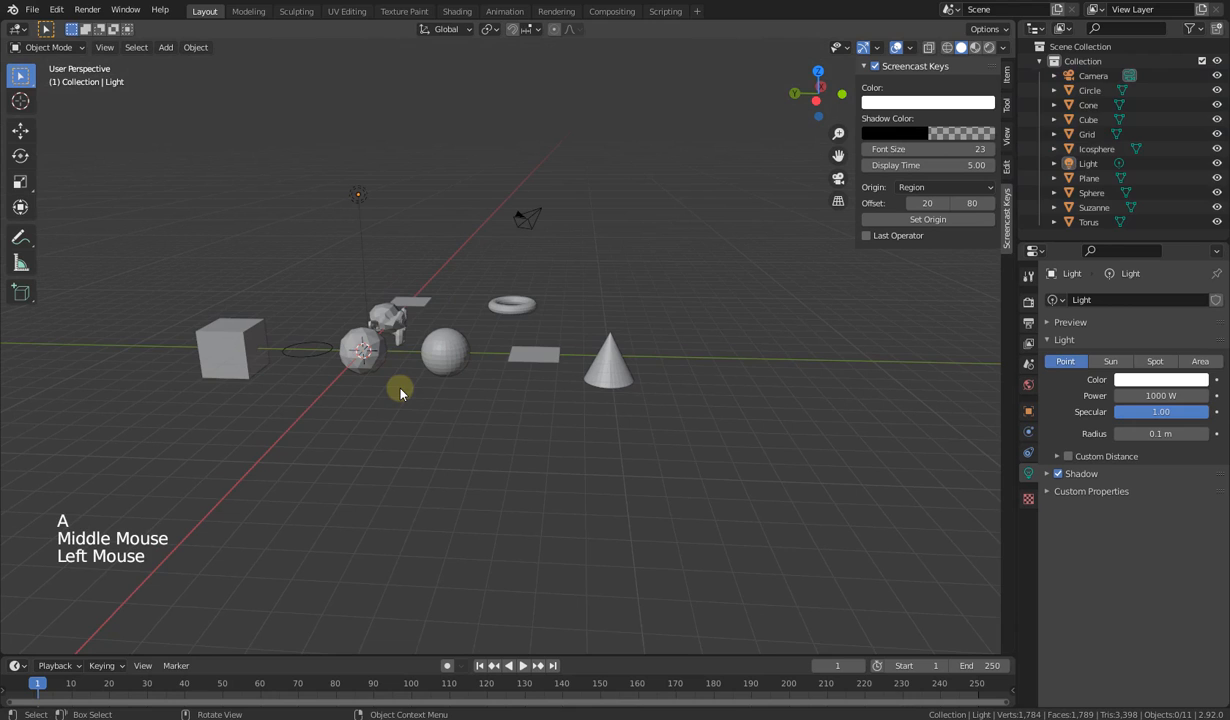
key(a)
middle_drag(401, 388, 386, 402)
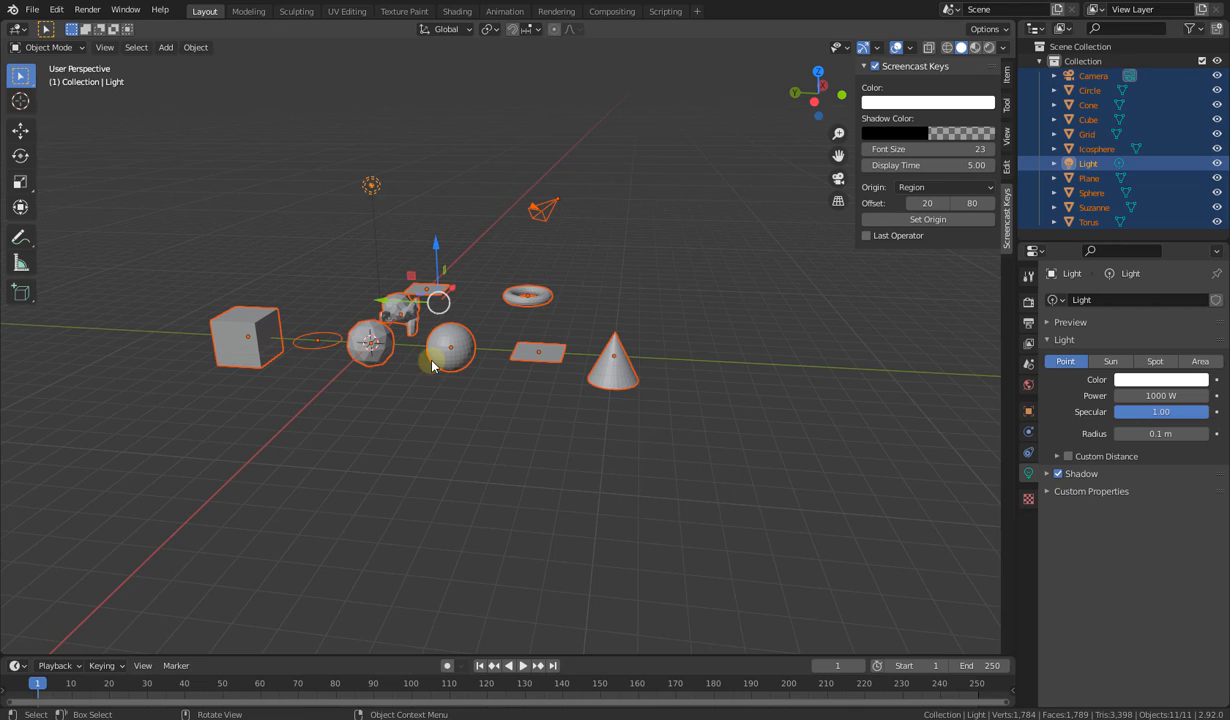
key(x)
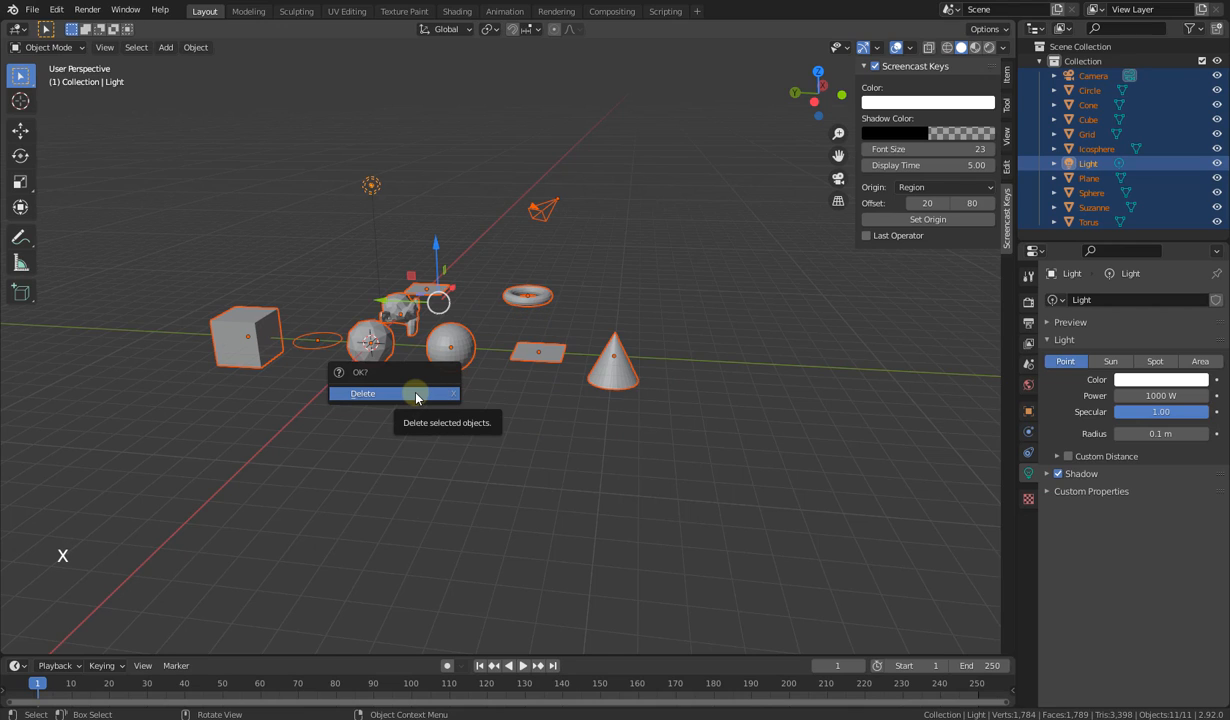
click(416, 398)
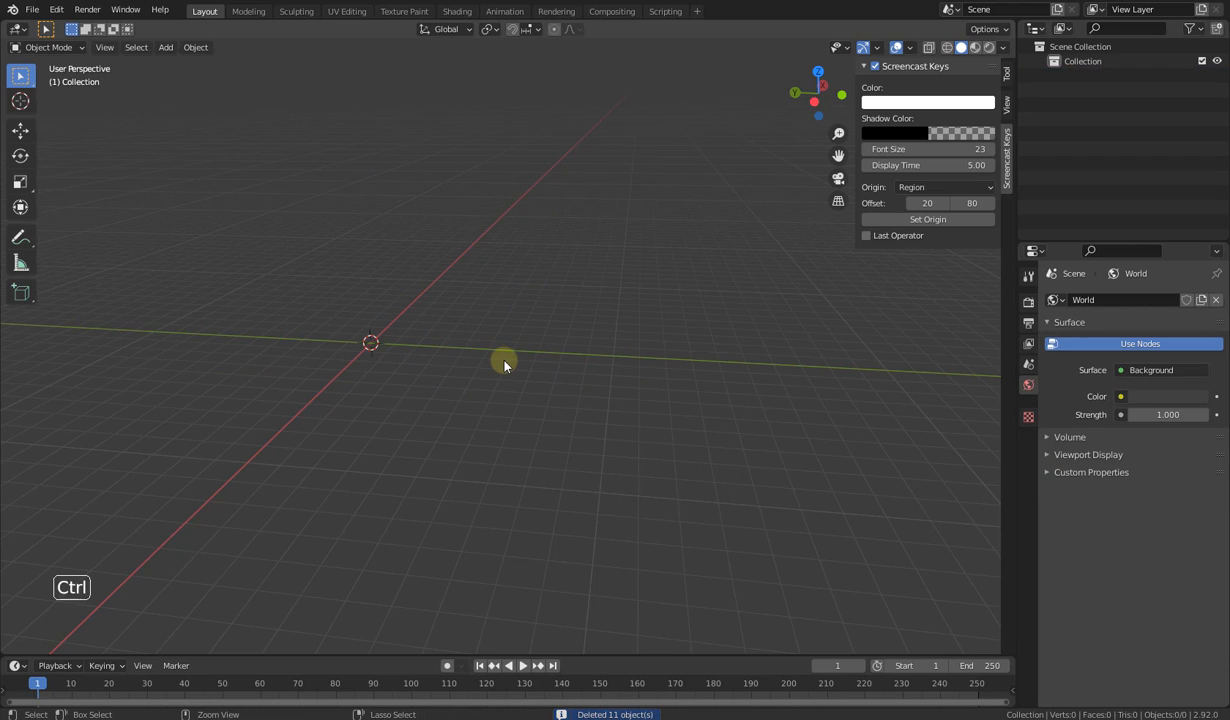
key(ctrl+z)
click(402, 408)
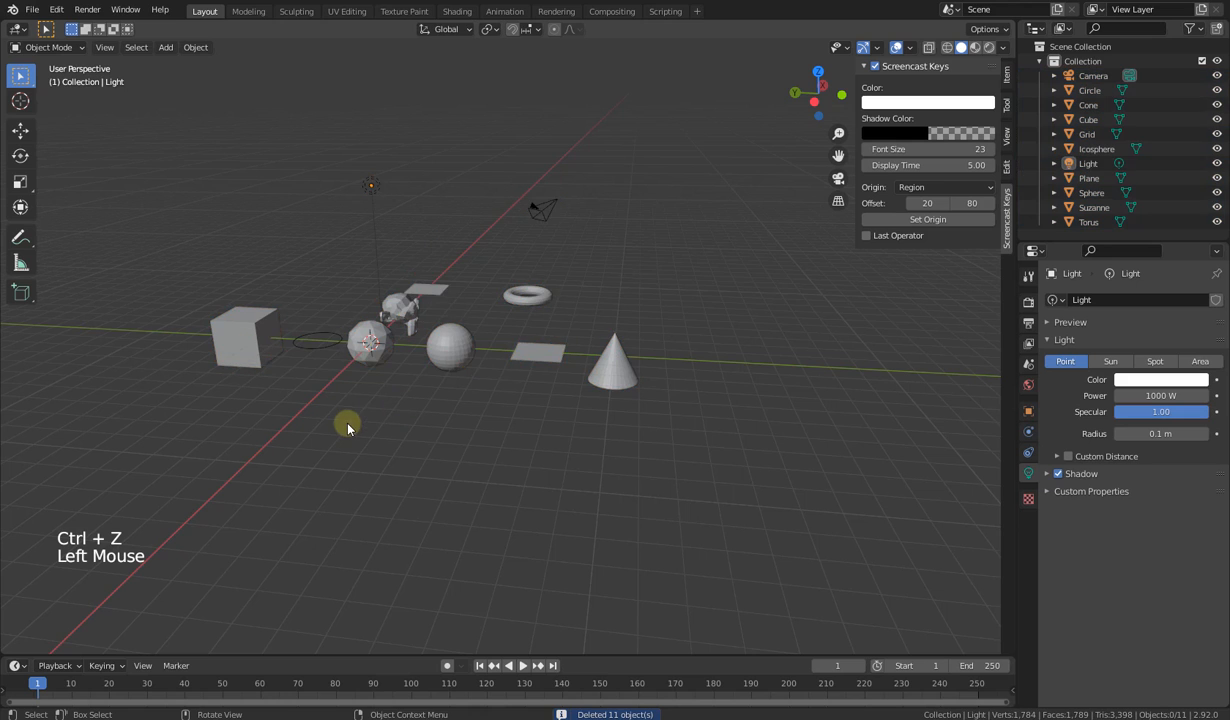
Step: Select all objects in the scene and deselect them again
shift+middle_drag(347, 428, 577, 462)
middle_drag(522, 358, 483, 355)
key(a)
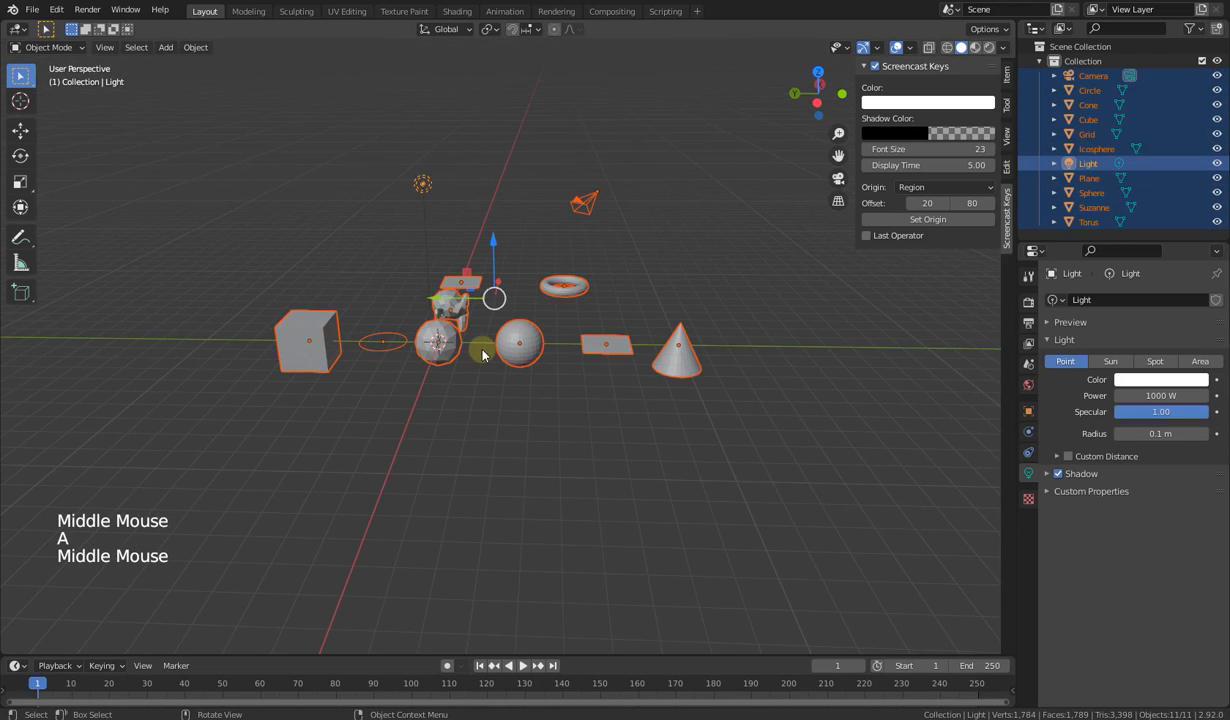
key(alt+a)
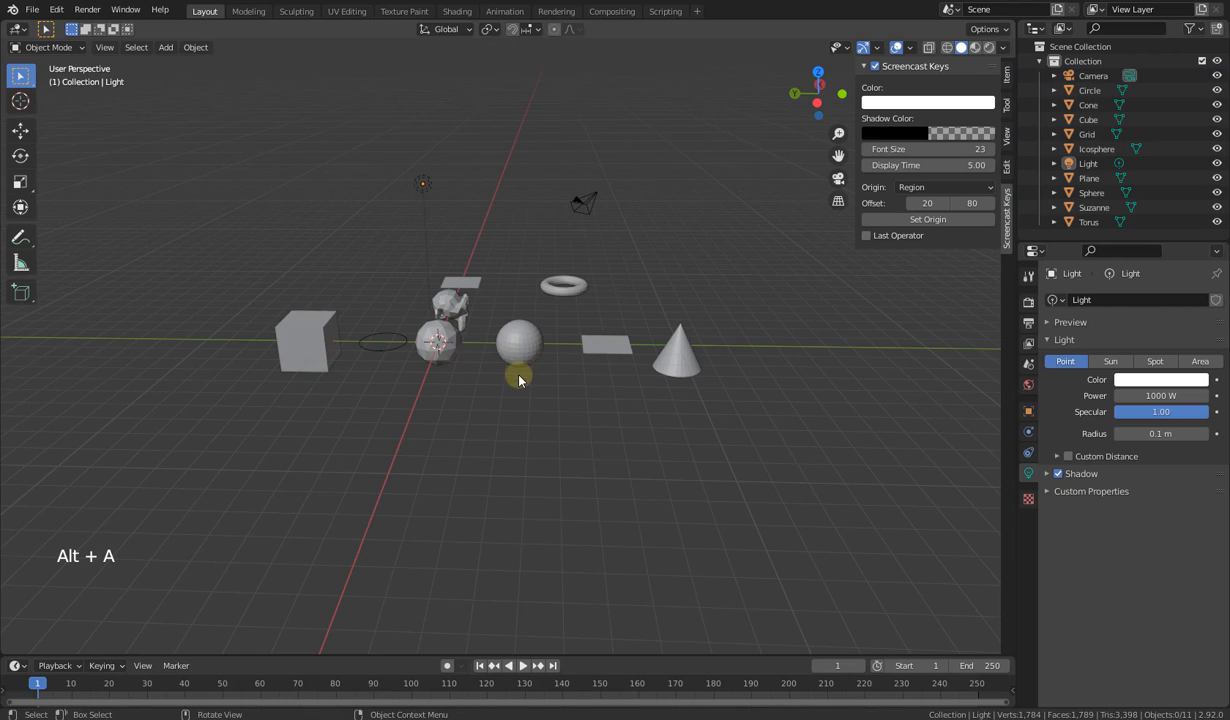
Step: Select all the objects and delete them to empty the scene
key(a)
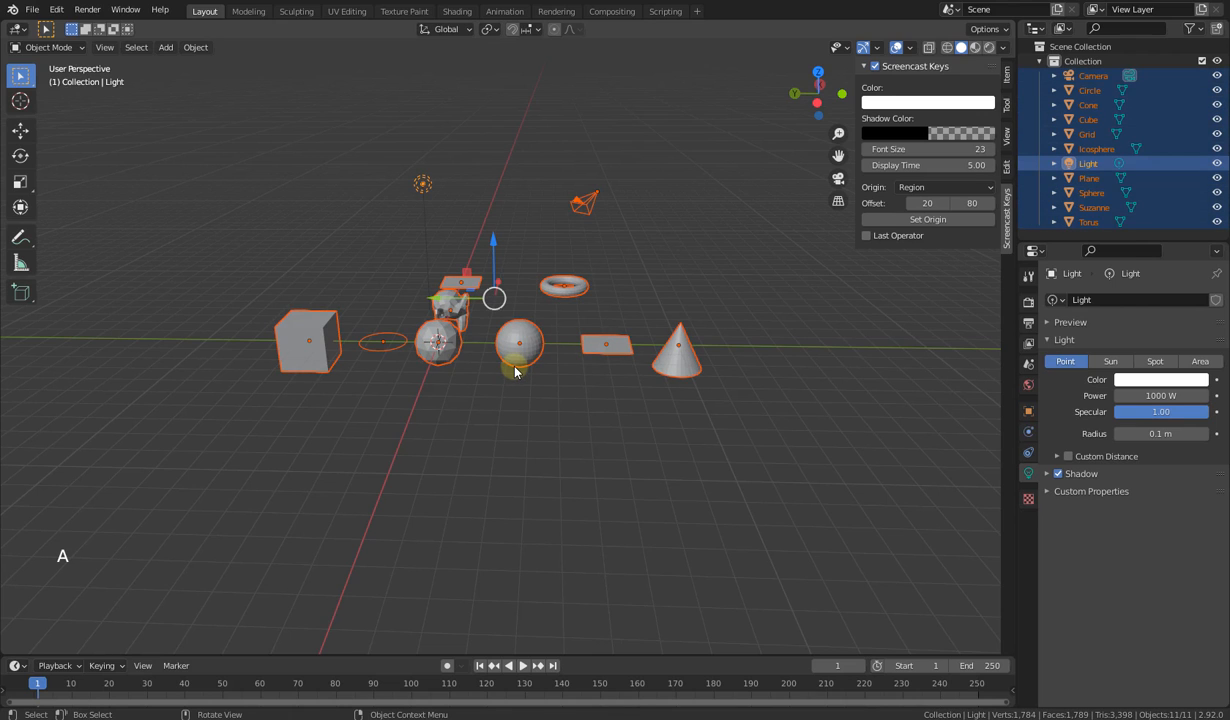
key(x)
click(515, 372)
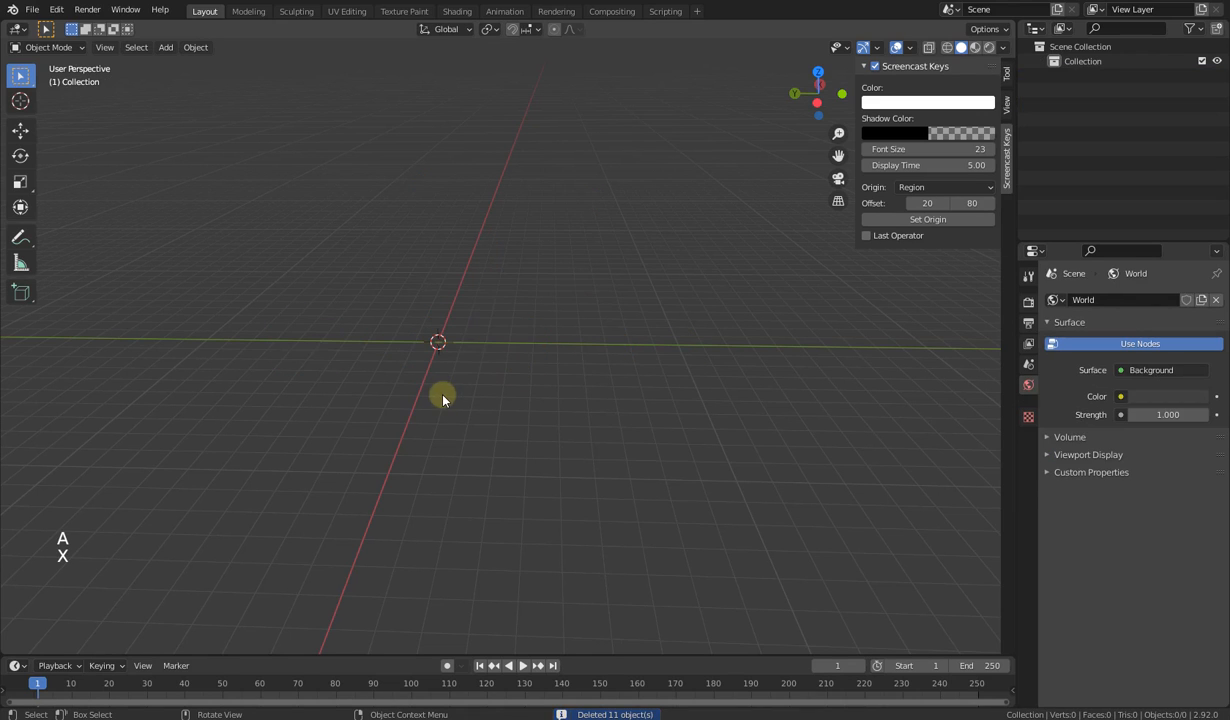
Step: Add a cube mesh at the world origin and set its size to 2.03 m
middle_drag(443, 398, 455, 382)
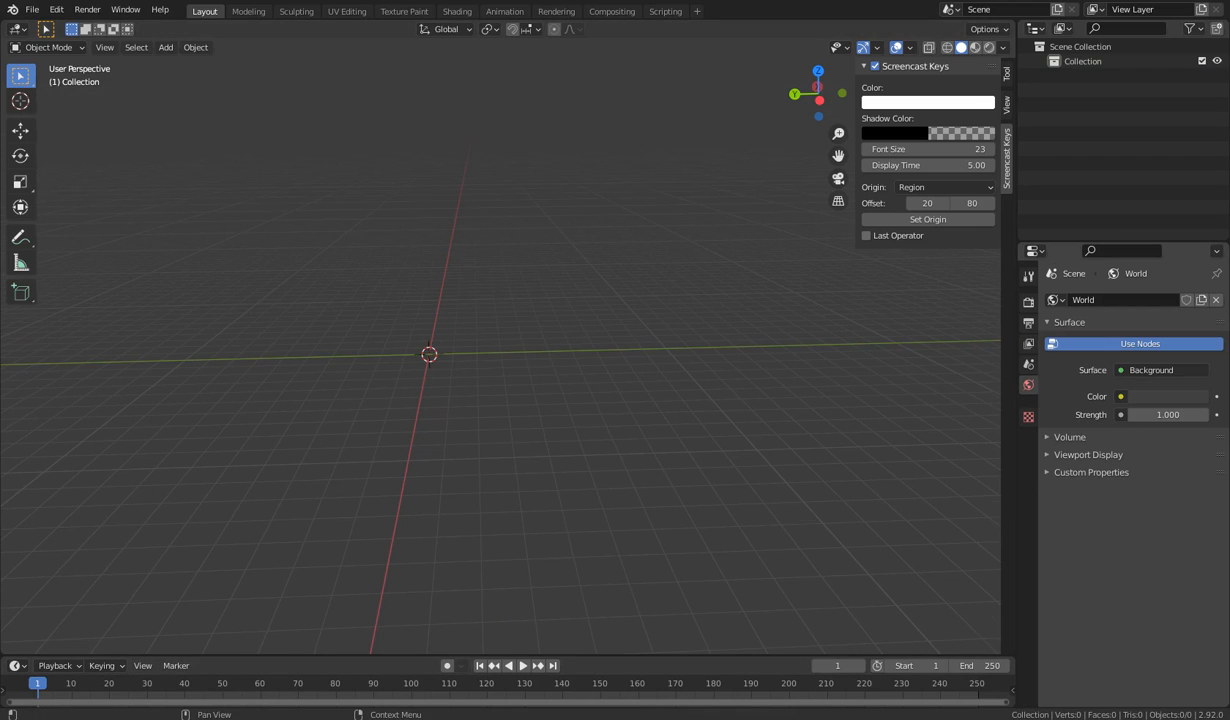
mouse_move(630, 420)
middle_down()
mouse_move(645, 398)
mouse_move(645, 412)
middle_up()
key(shift+a)
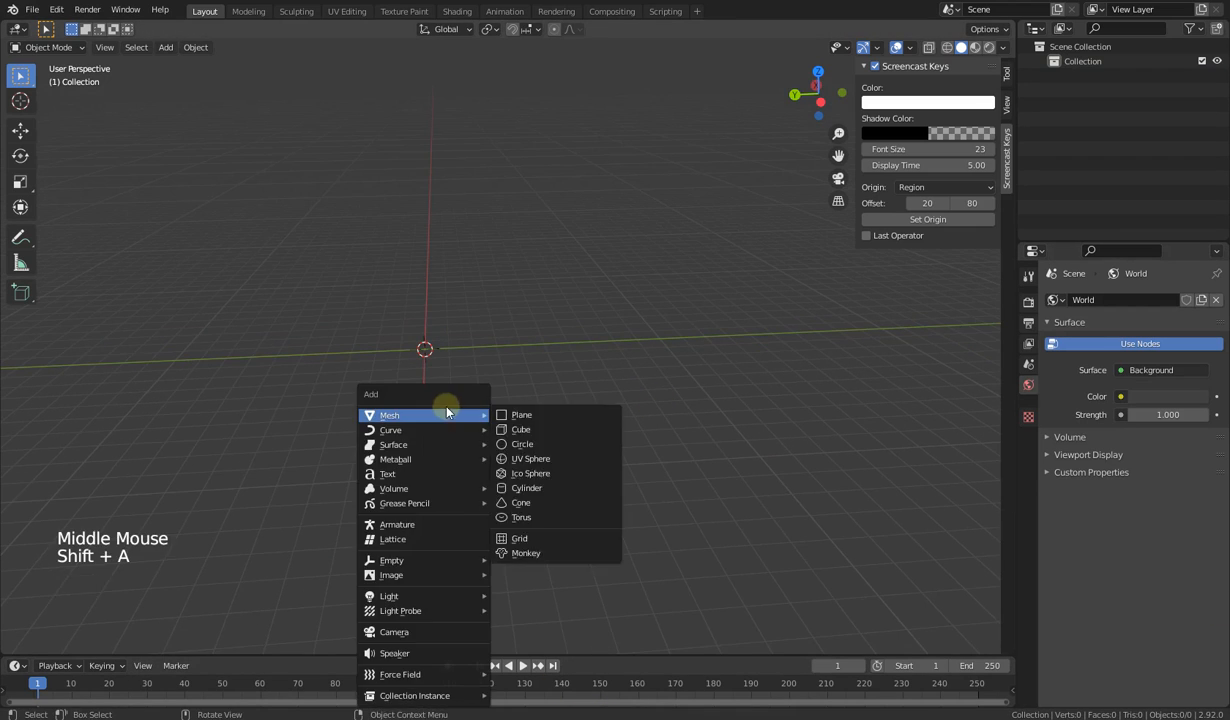
click(513, 432)
middle_drag(425, 357, 576, 383)
scroll(553, 420, up, 2)
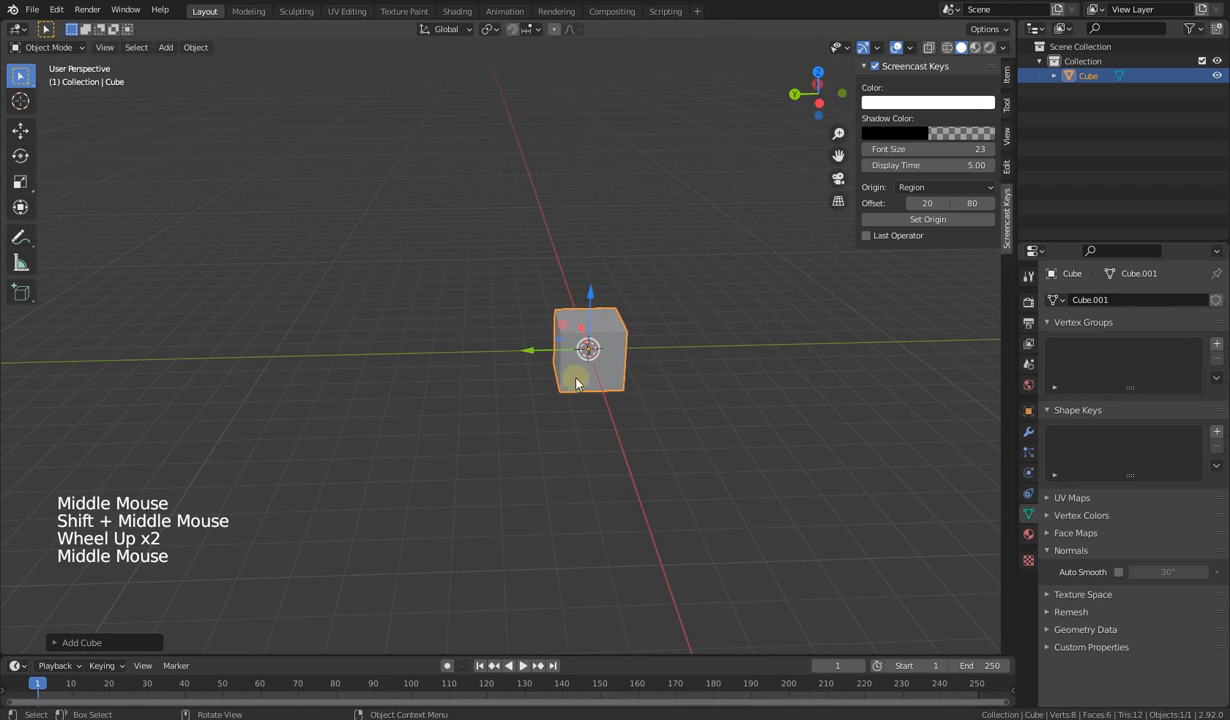
click(55, 642)
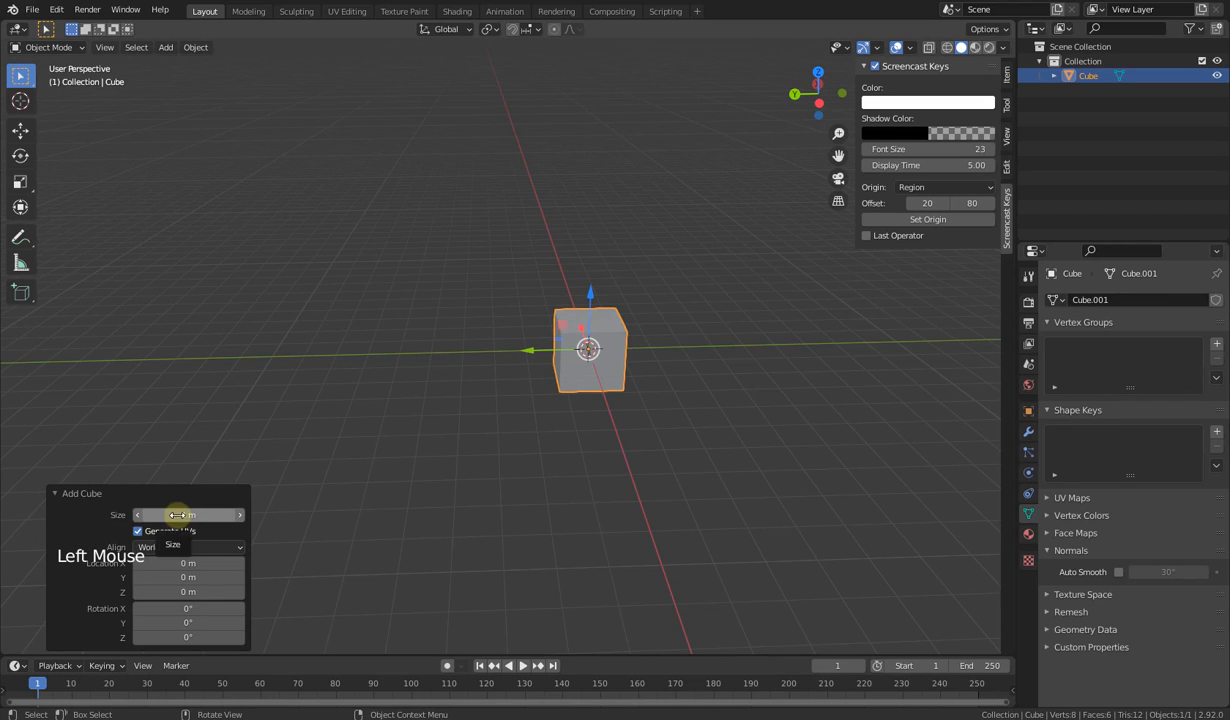
mouse_move(177, 515)
mouse_down()
mouse_move(253, 513)
mouse_move(173, 511)
mouse_up()
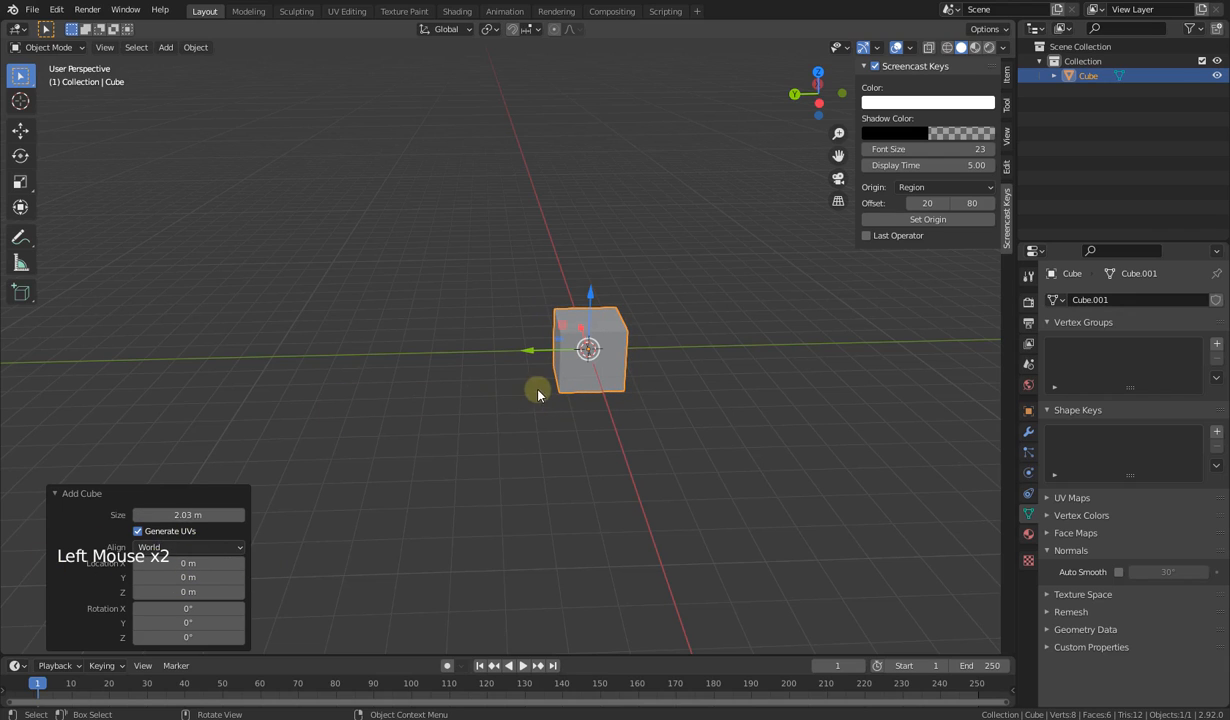
Step: Delete the cube and add a UV sphere at the world origin
click(602, 371)
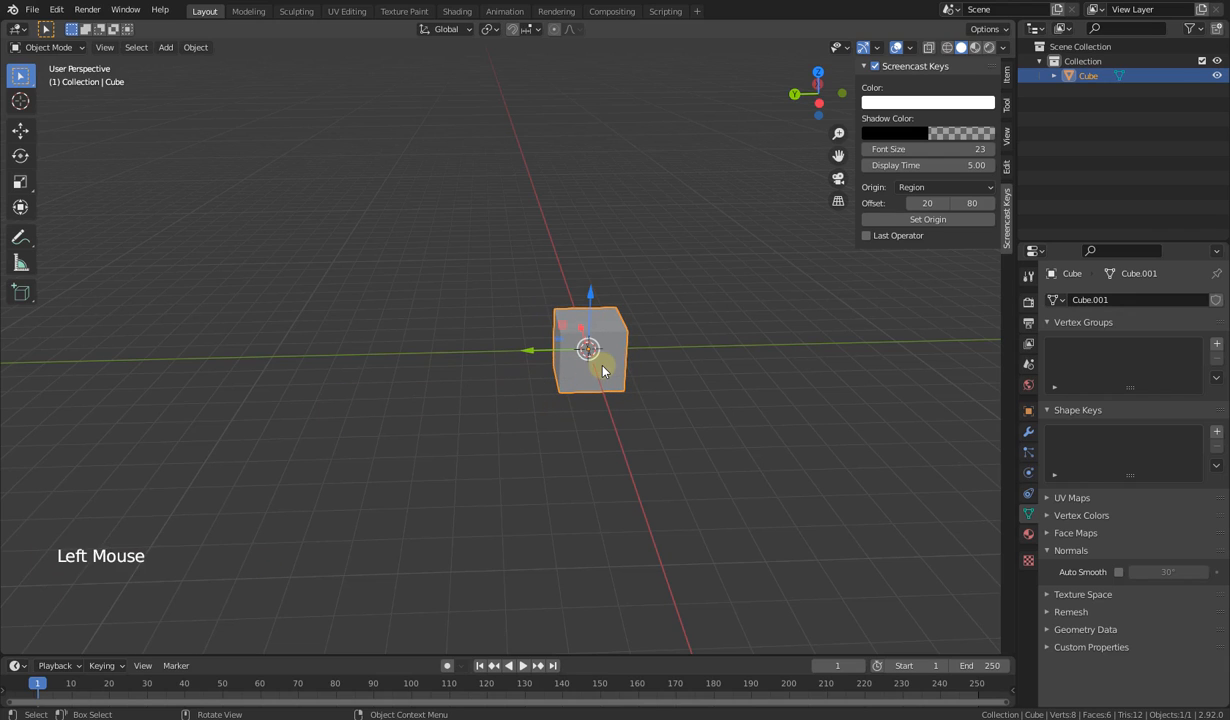
key(x)
key(shift+a)
mouse_move(449, 413)
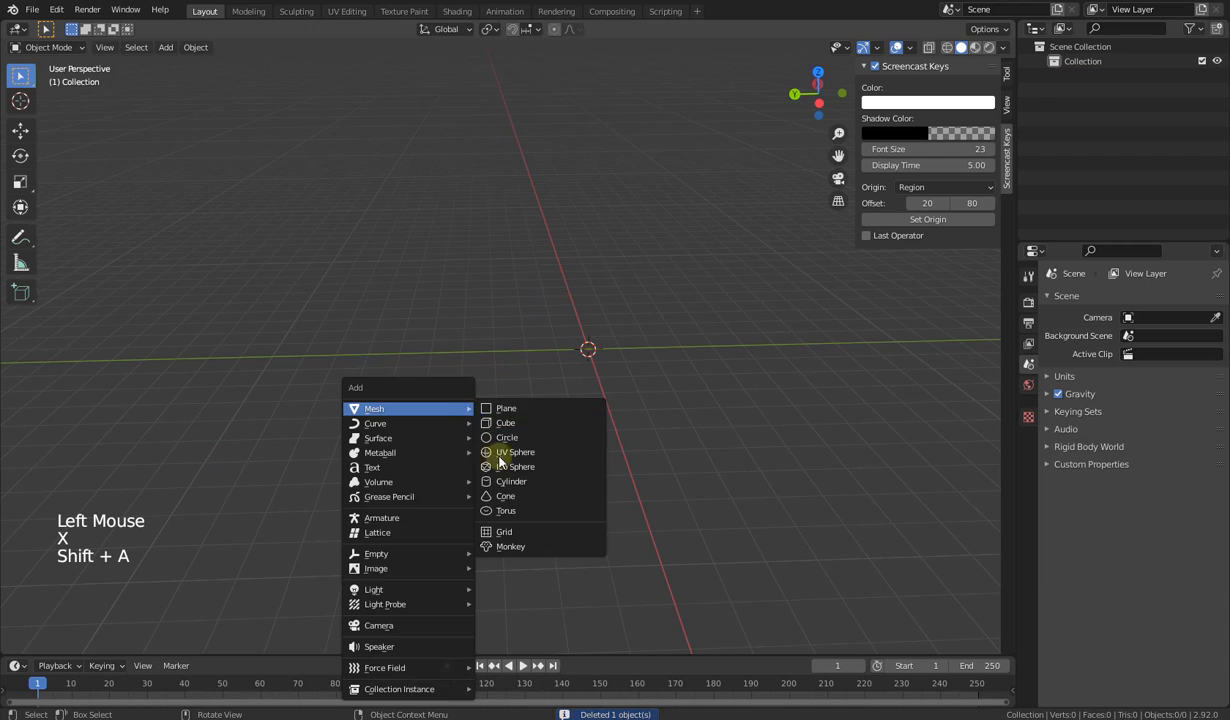
click(497, 456)
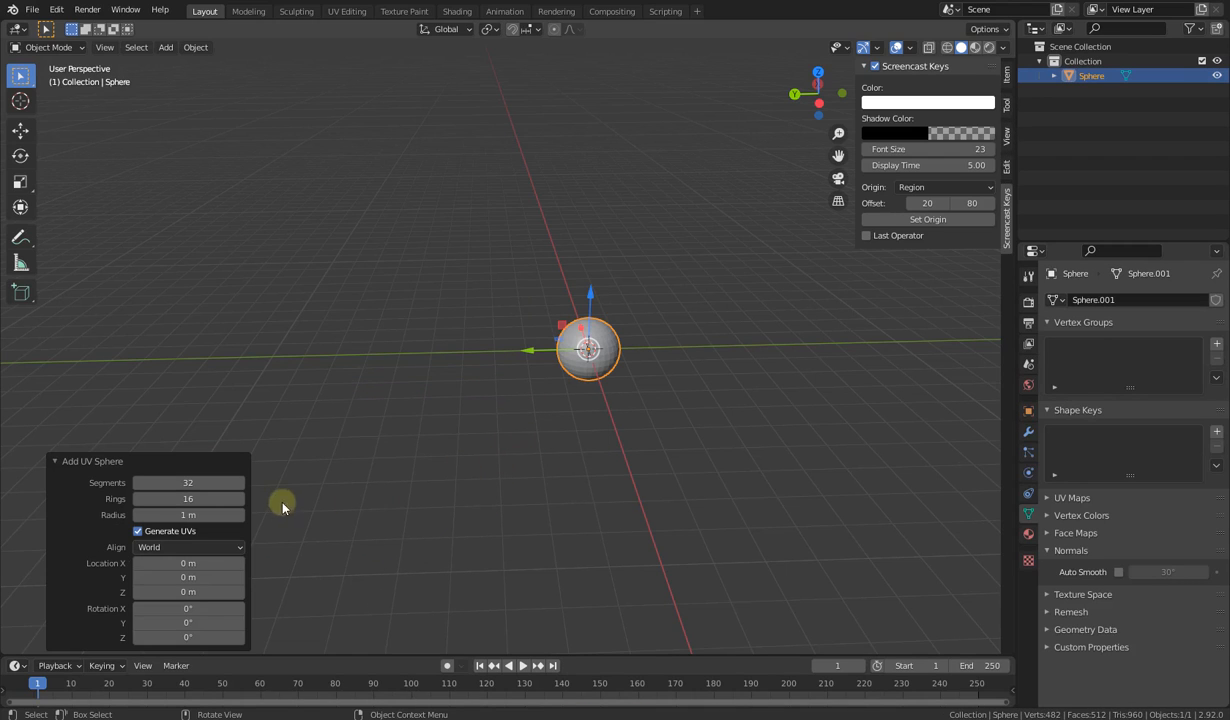
scroll(547, 395, up, 5)
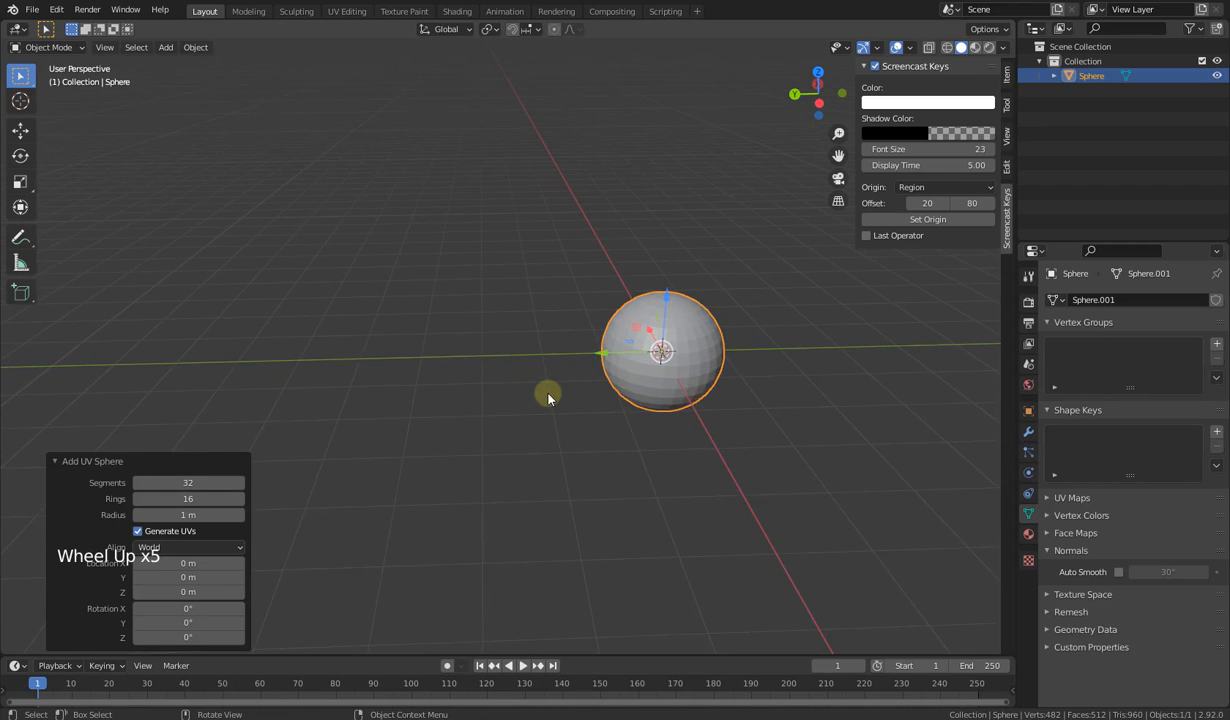
scroll(548, 397, up, 4)
scroll(686, 448, up, 3)
shift+middle_drag(808, 490, 431, 448)
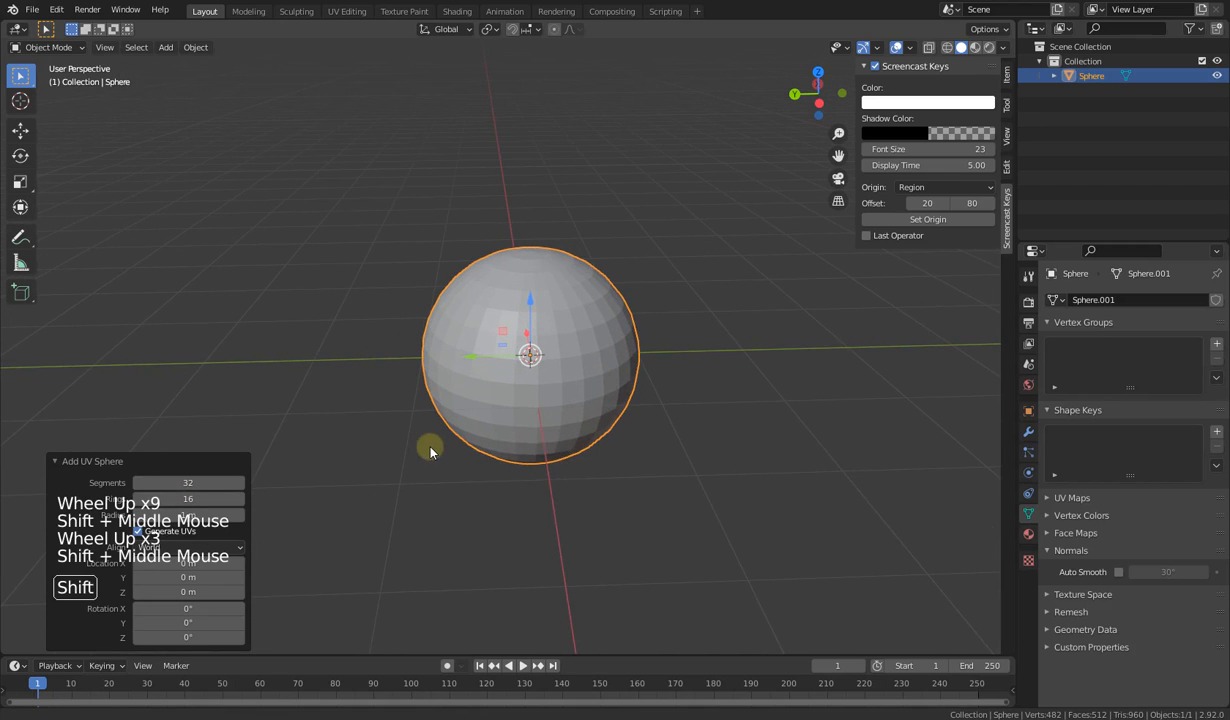
Step: Deselect the UV sphere, select it again, and delete it
click(601, 478)
middle_drag(543, 418, 534, 348)
scroll(511, 448, down, 5)
click(526, 323)
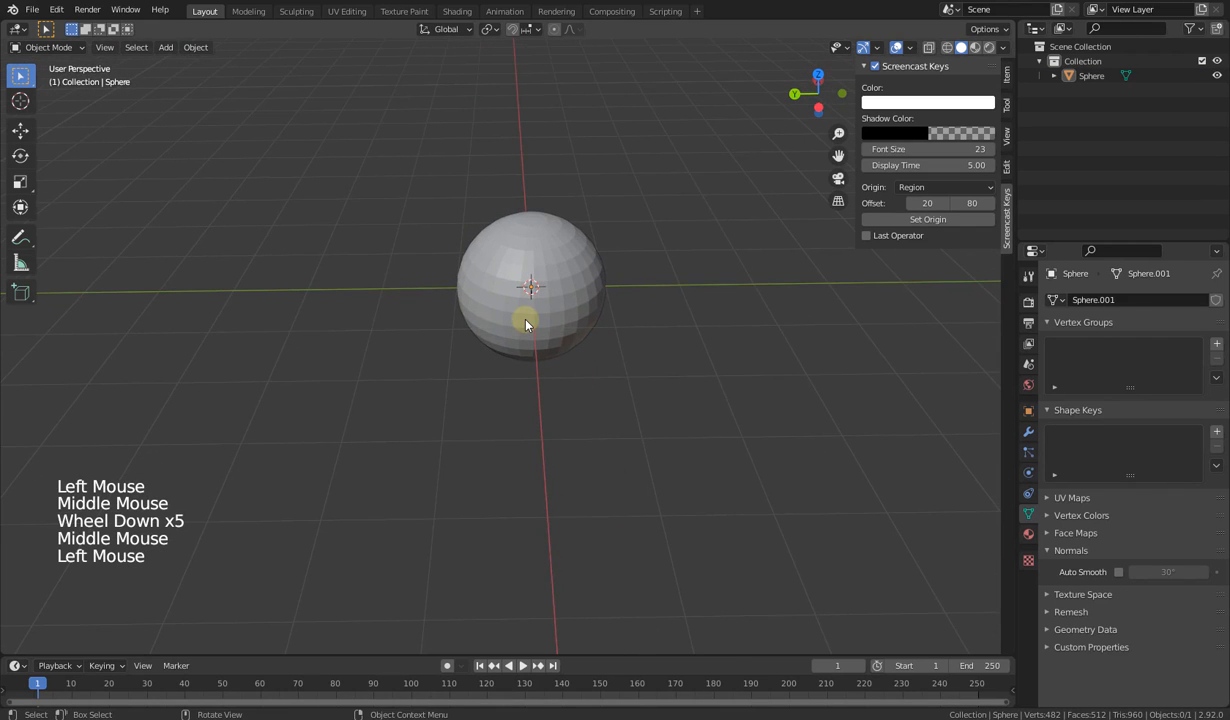
key(x)
click(522, 322)
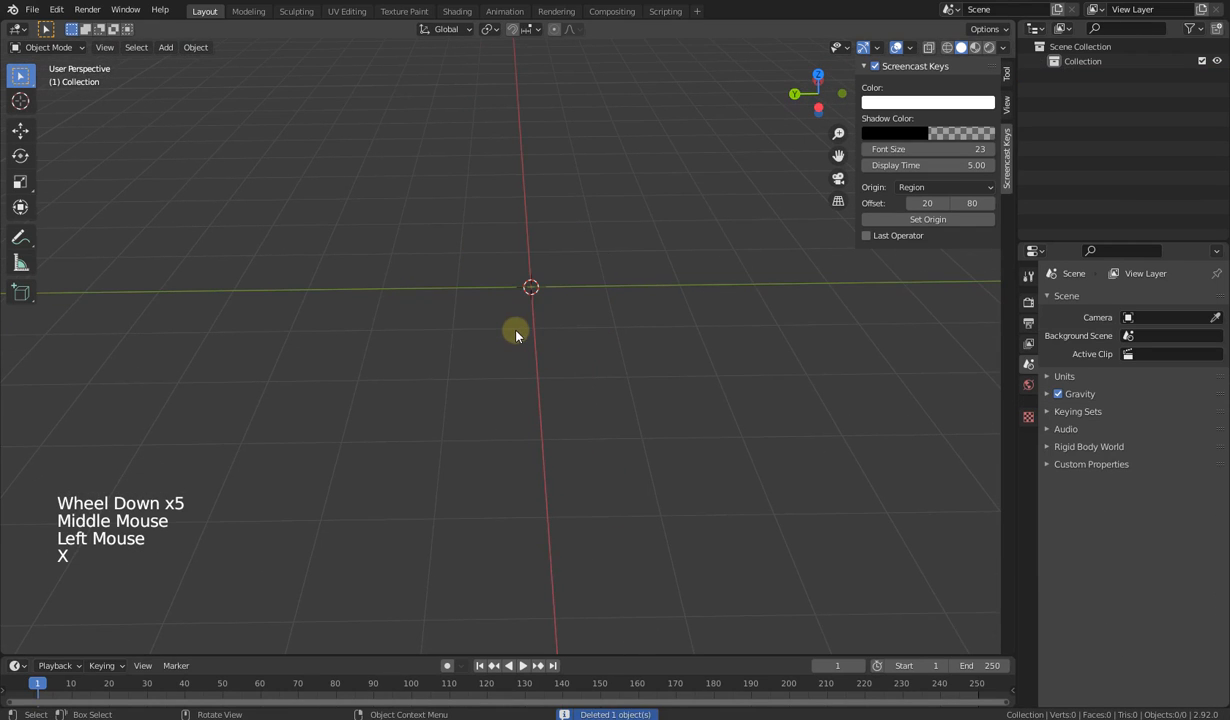
Step: Add a new UV sphere at the world origin with 34 segments and 19 rings
key(shift+a)
mouse_move(516, 335)
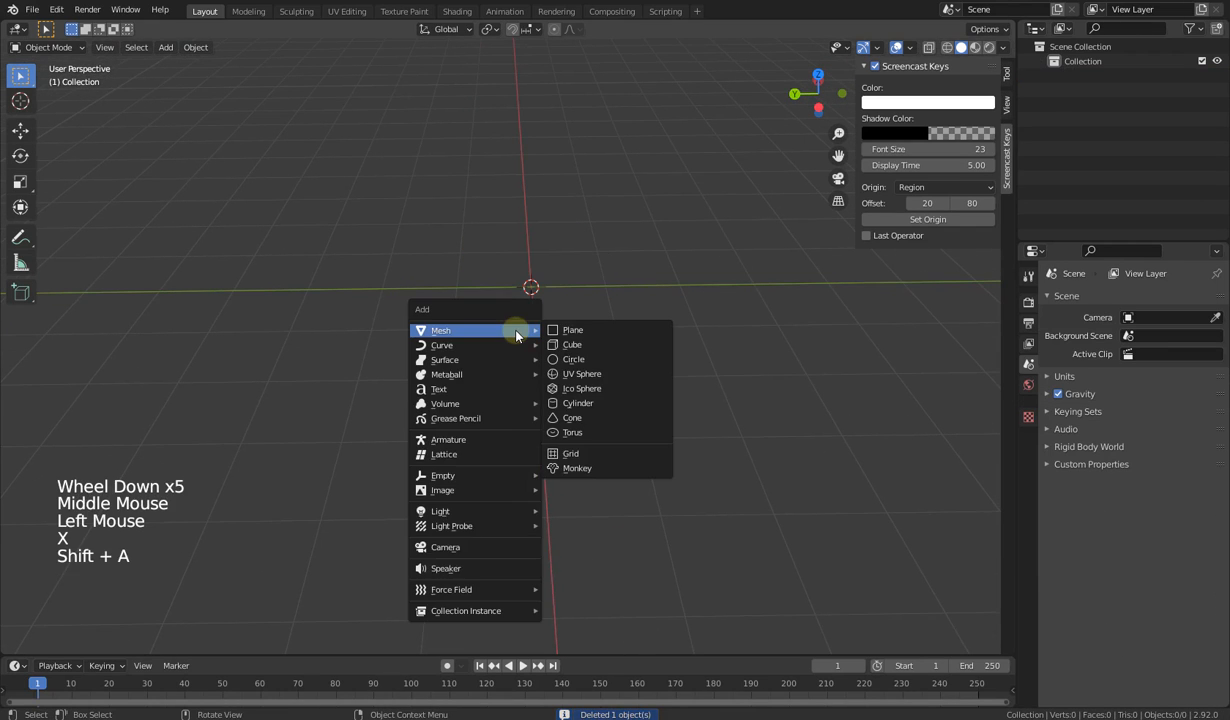
click(580, 373)
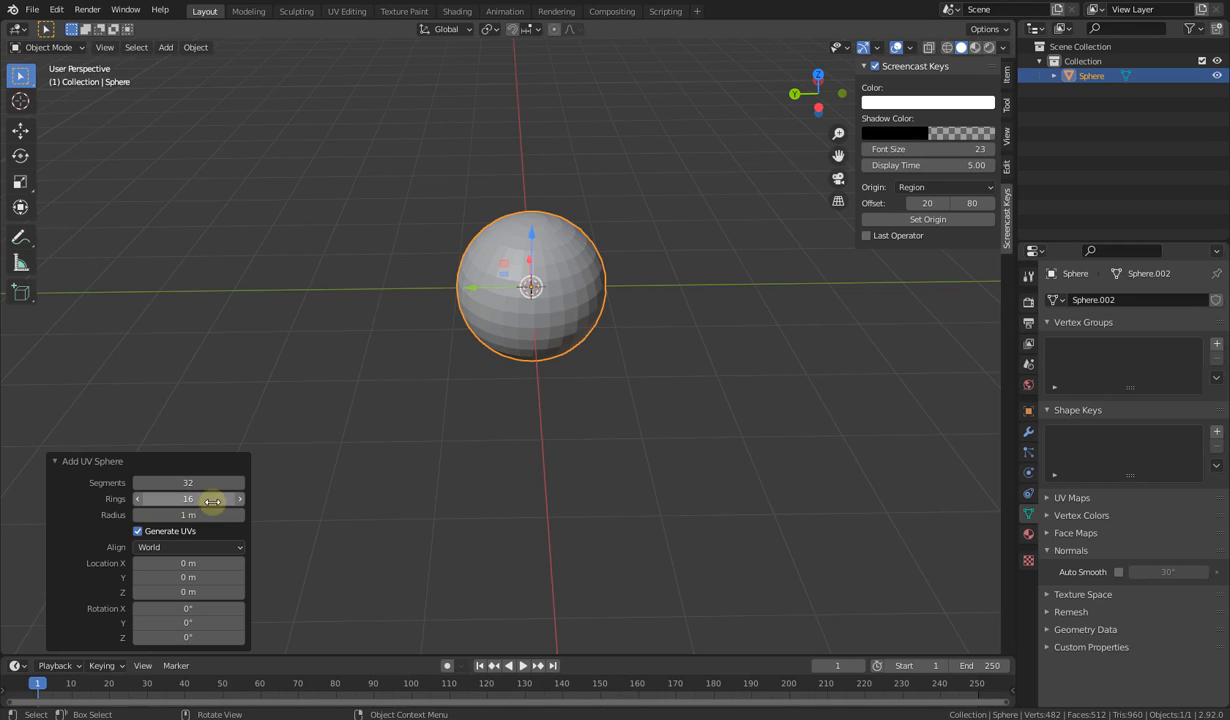
drag(181, 483, 206, 483)
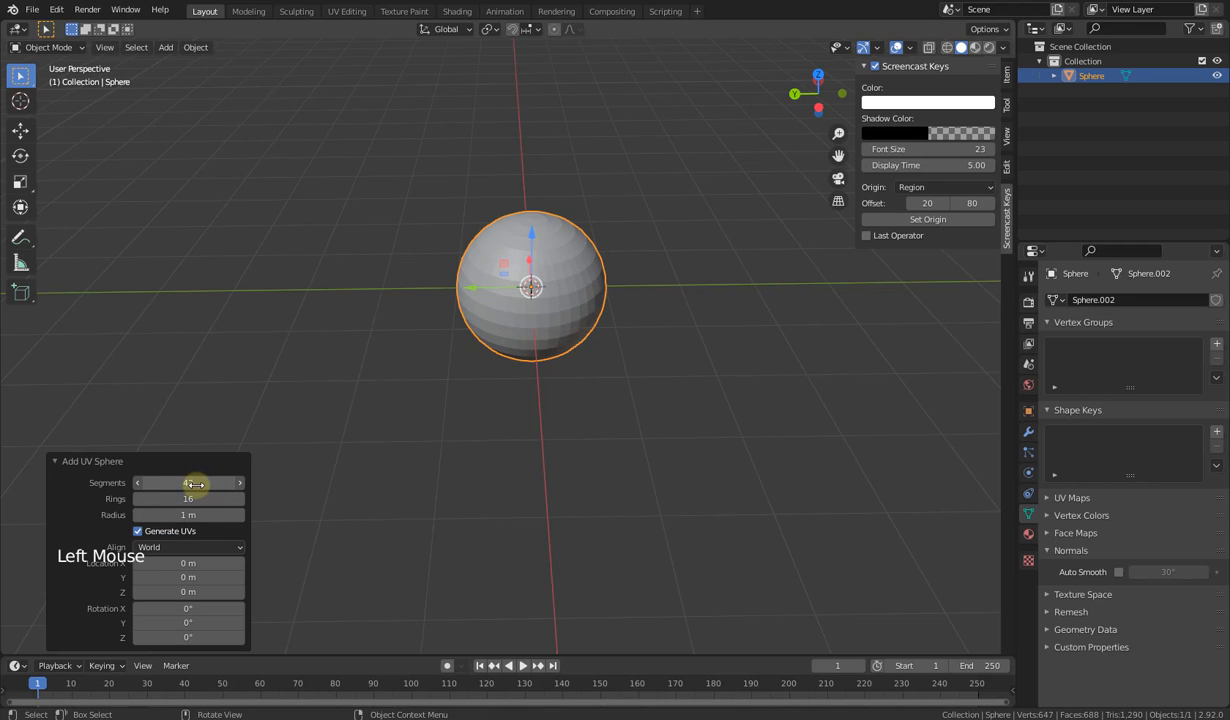
drag(150, 483, 187, 503)
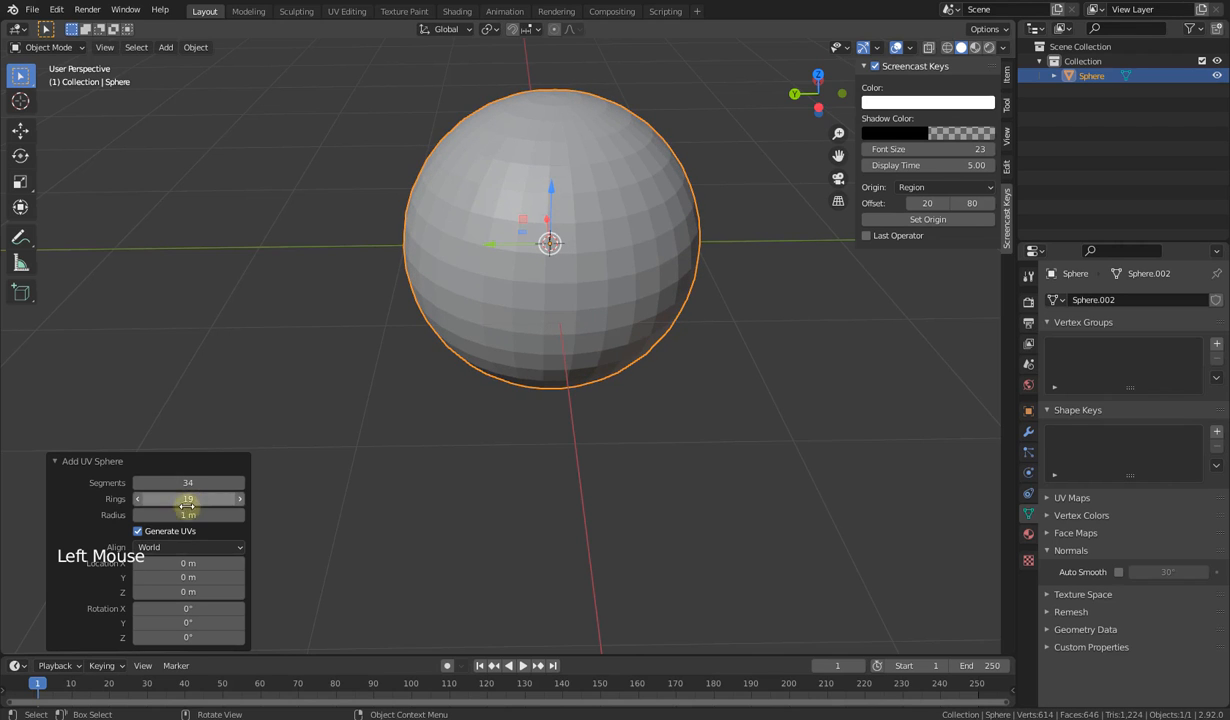
Step: Examine the UV sphere's faces in Edit Mode and return to Object Mode
scroll(170, 512, down, 2)
key(Tab)
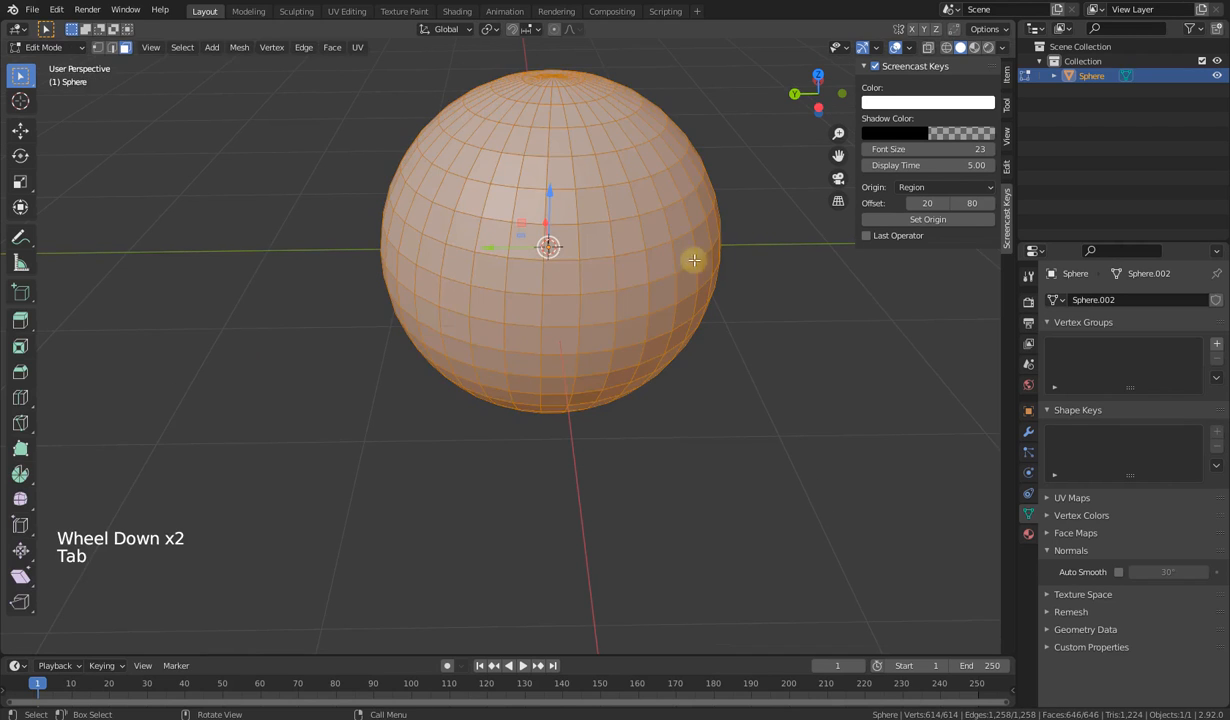
middle_drag(695, 261, 703, 242)
scroll(607, 272, down, 6)
middle_drag(535, 334, 557, 446)
key(Tab)
Step: Delete the UV sphere and add a cylinder with 29 vertices, a radius of 1.24 m and a depth of 2.88 m
key(x)
click(557, 446)
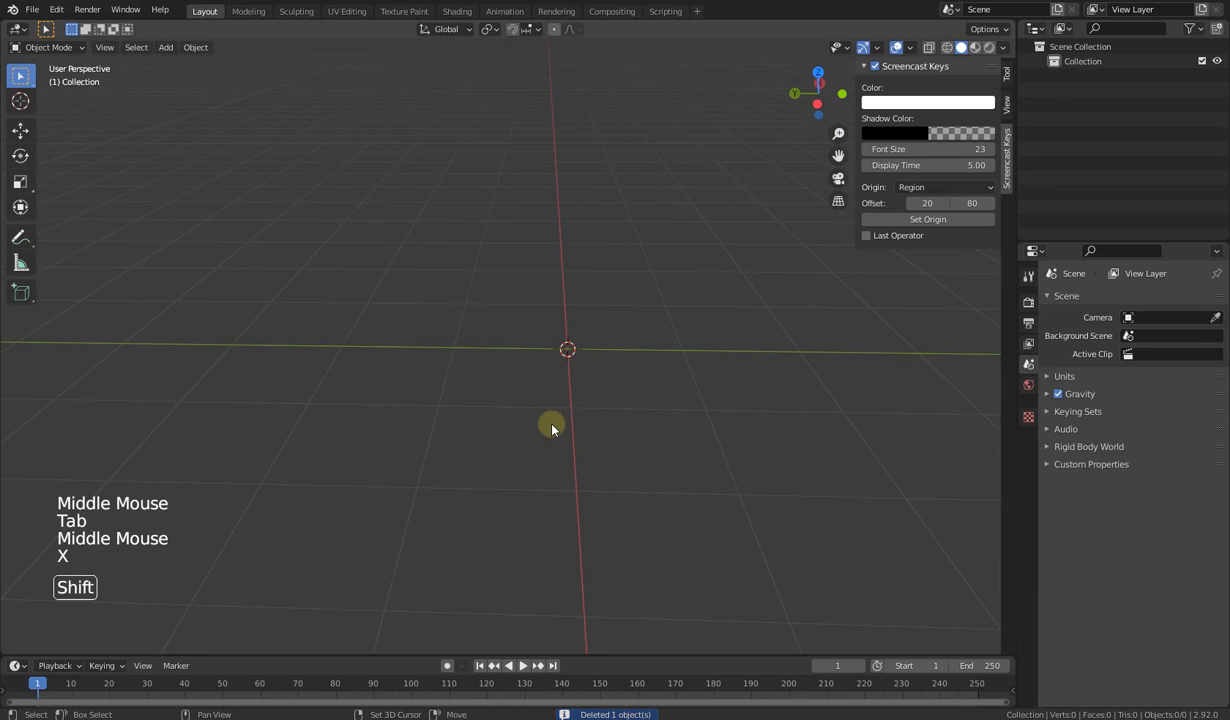
key(shift+a)
mouse_move(552, 424)
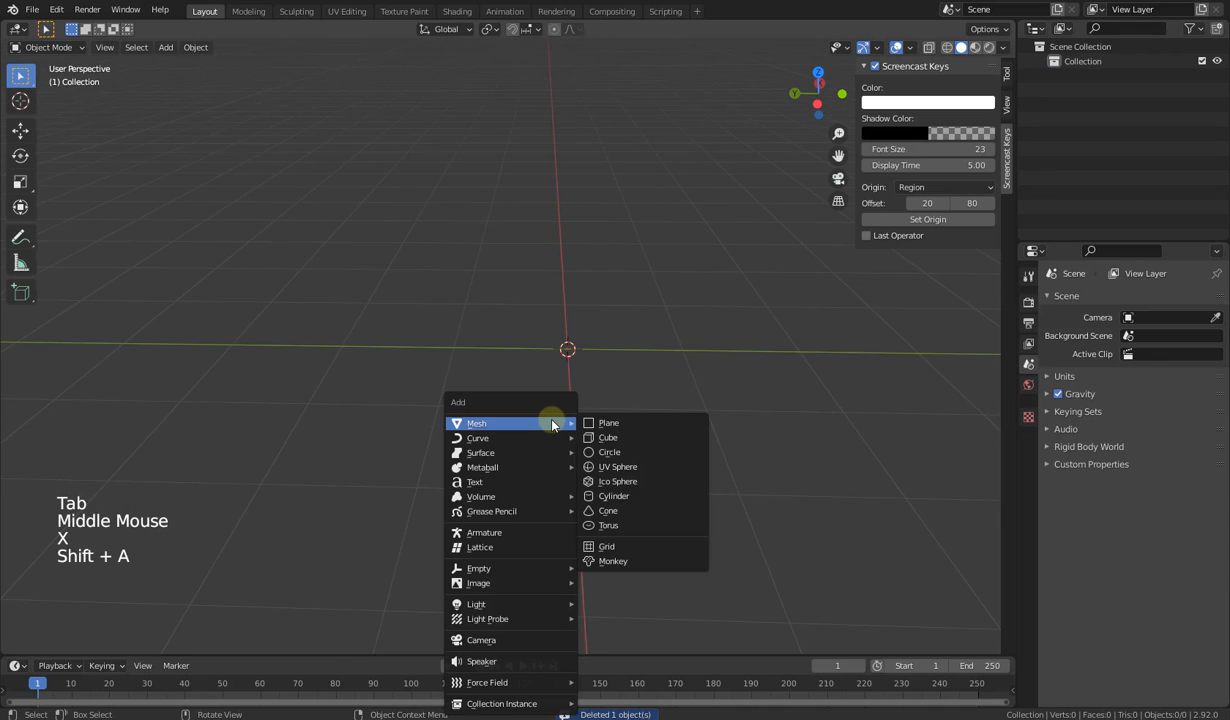
click(629, 496)
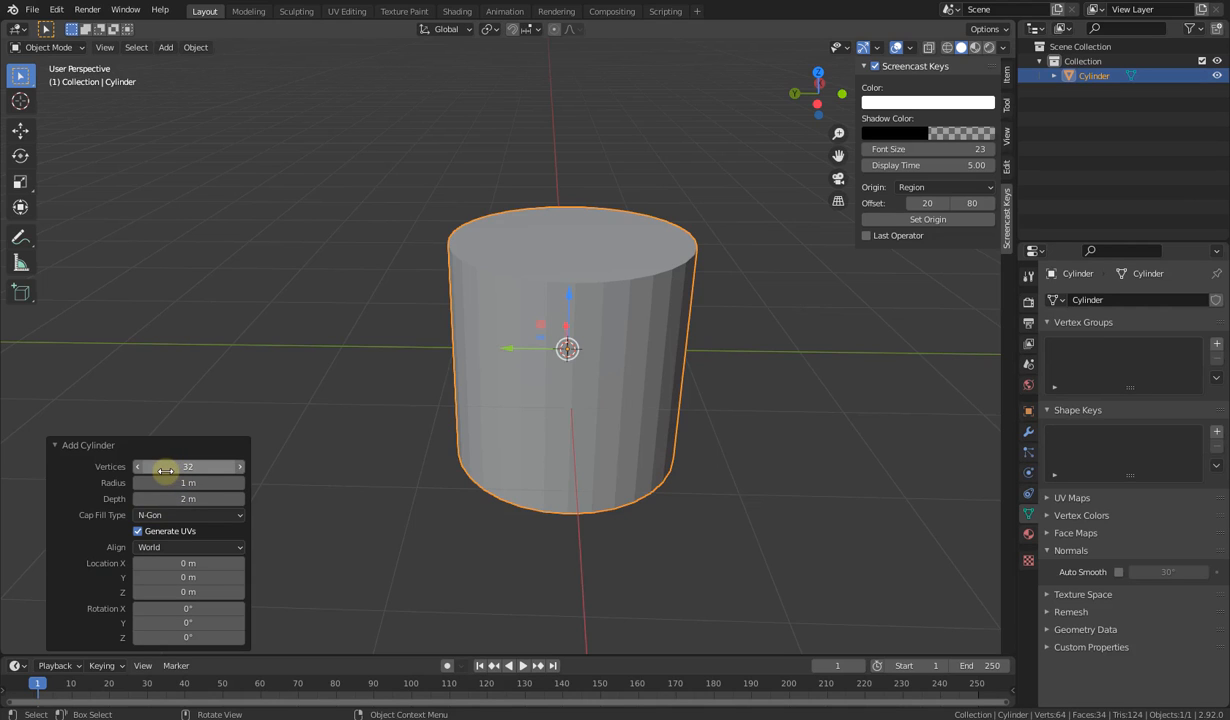
mouse_move(171, 468)
mouse_down()
mouse_move(220, 485)
mouse_move(178, 484)
mouse_move(220, 513)
mouse_move(159, 503)
mouse_move(155, 520)
mouse_up()
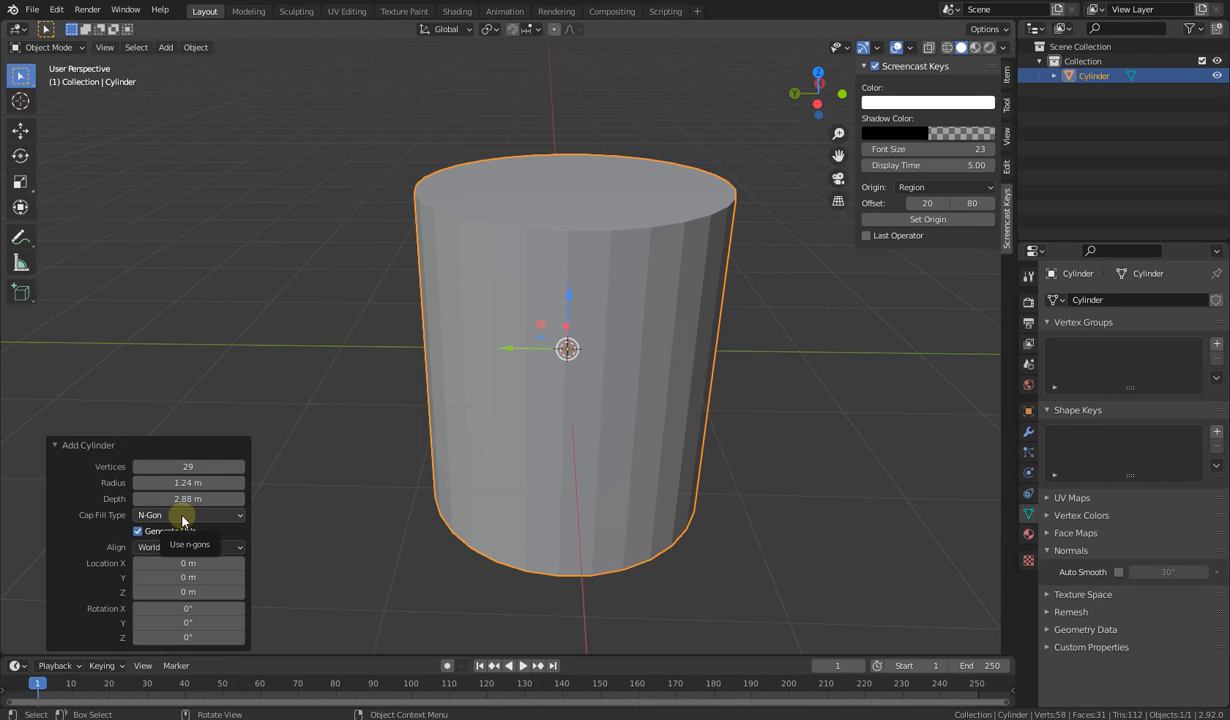
Step: Try the Nothing cap fill type on the cylinder and restore it to N-Gon
click(183, 515)
click(183, 519)
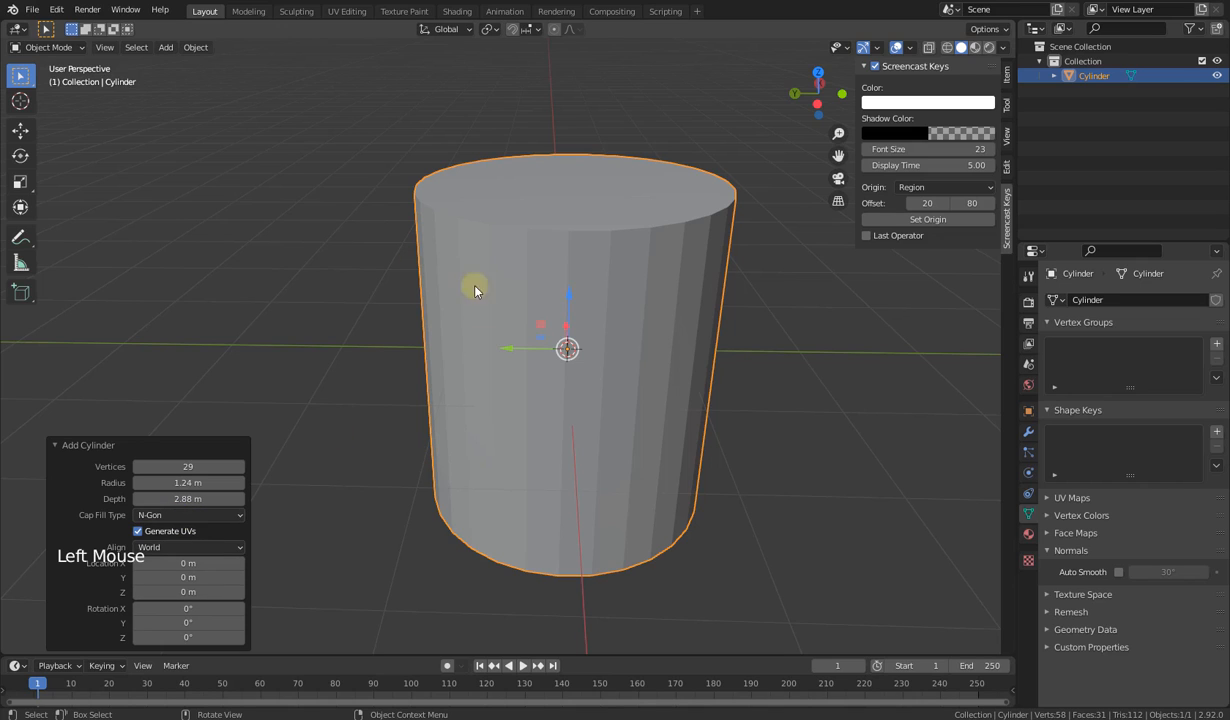
click(165, 515)
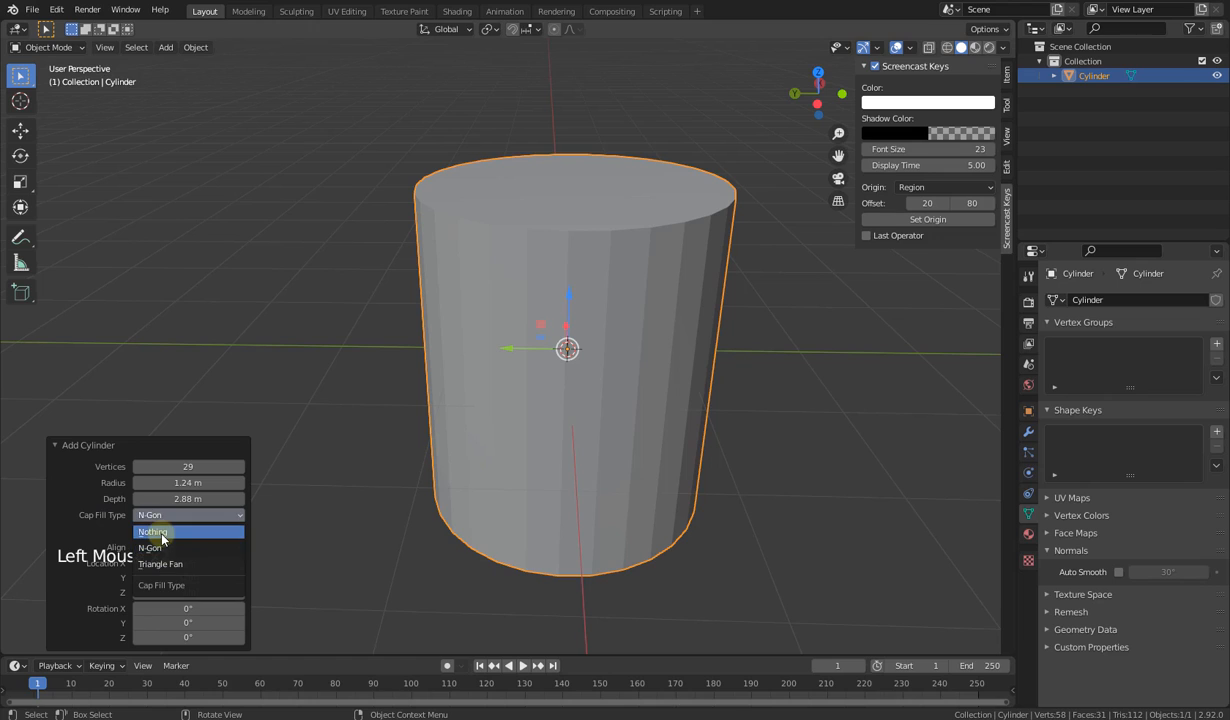
click(153, 532)
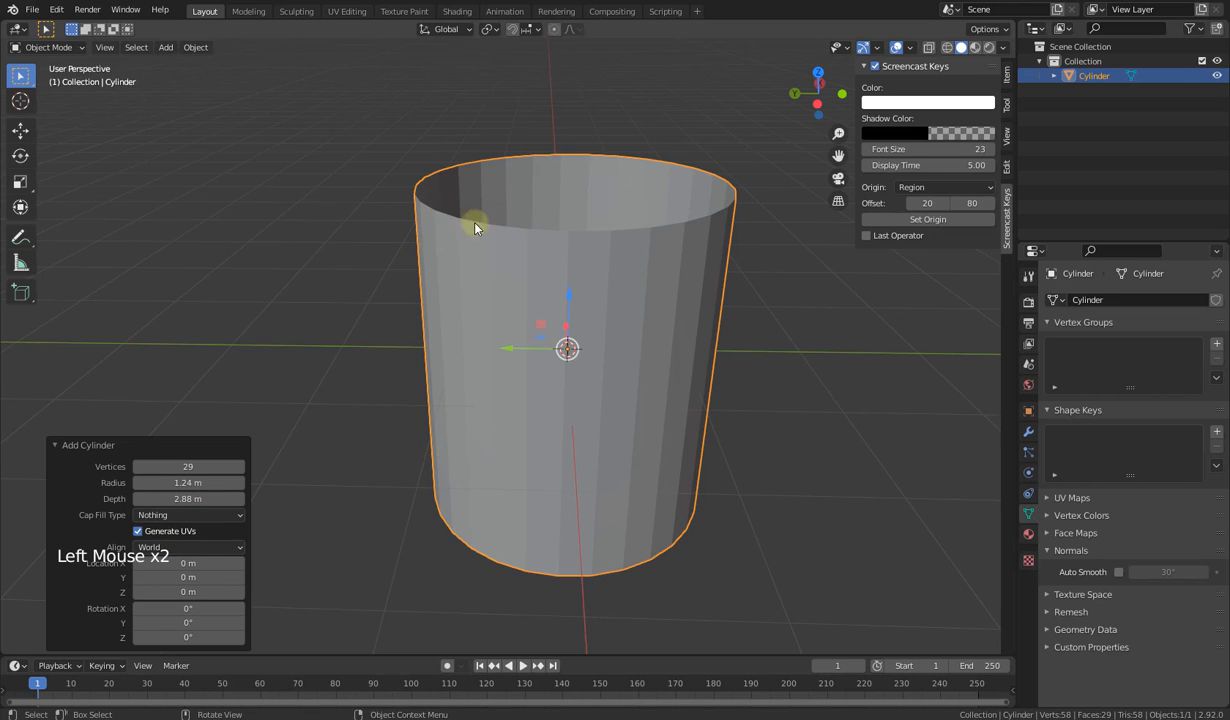
click(160, 514)
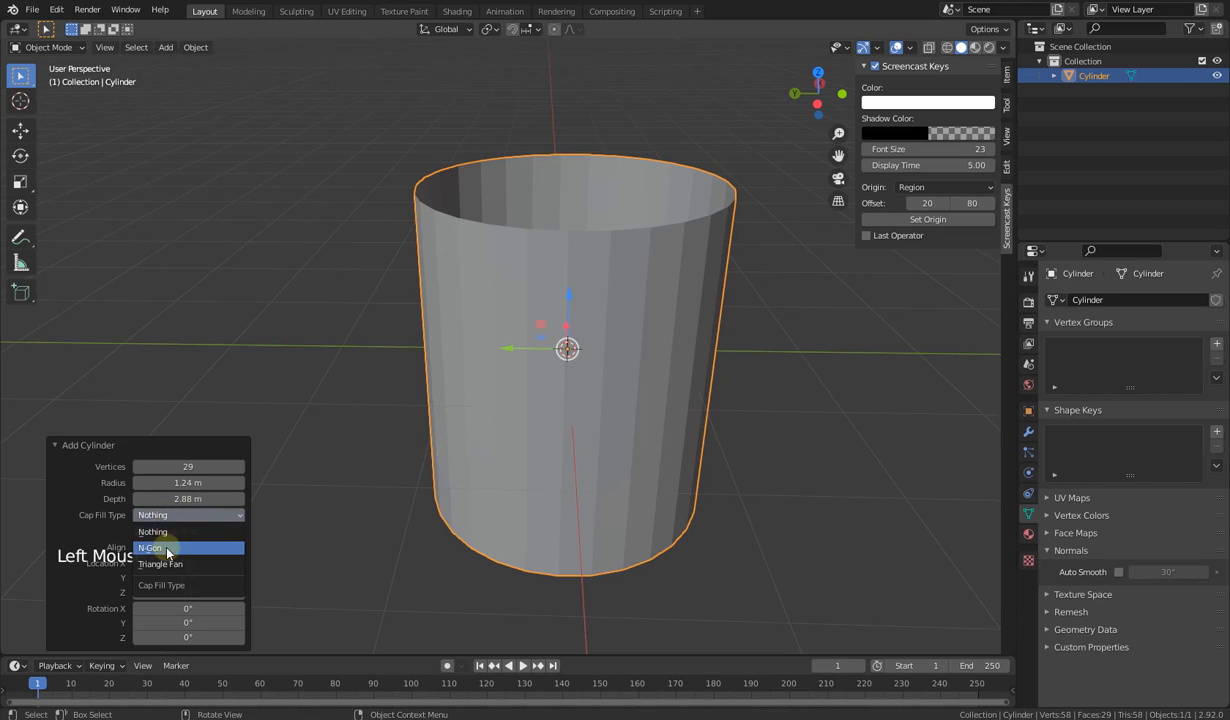
click(160, 548)
Step: Set the cylinder's cap fill type to Triangle Fan and move the cylinder about -4.37 m along Y
click(165, 514)
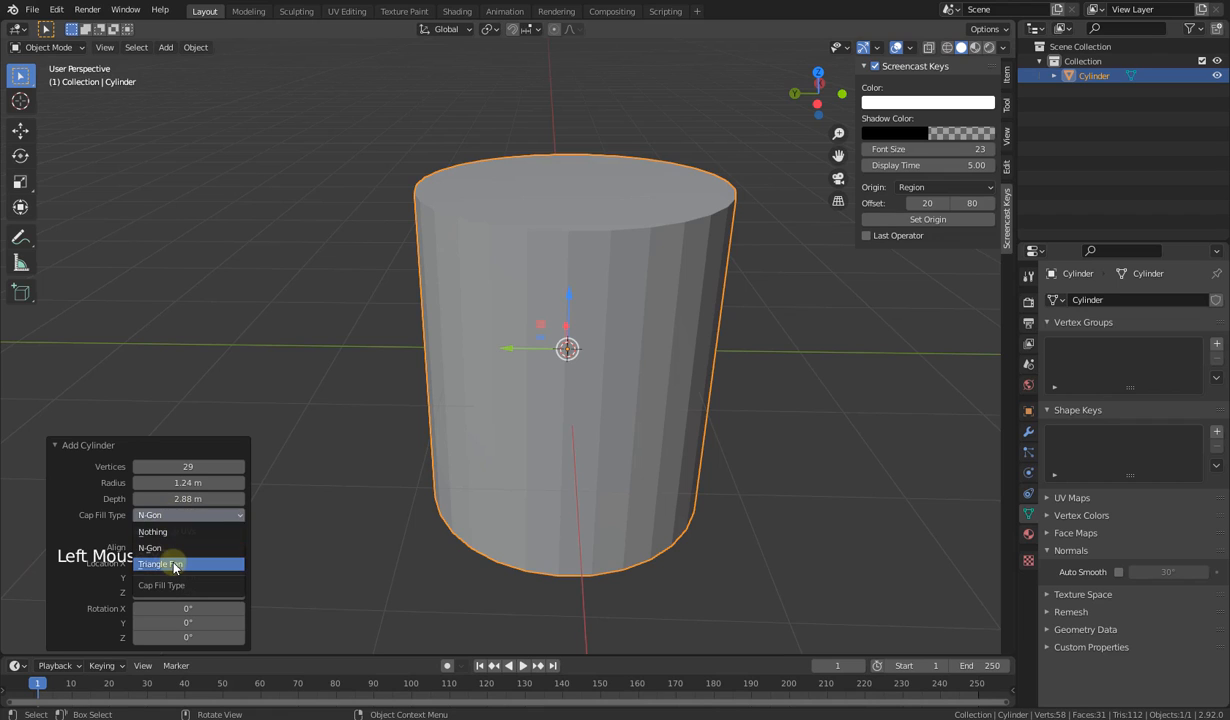
click(174, 565)
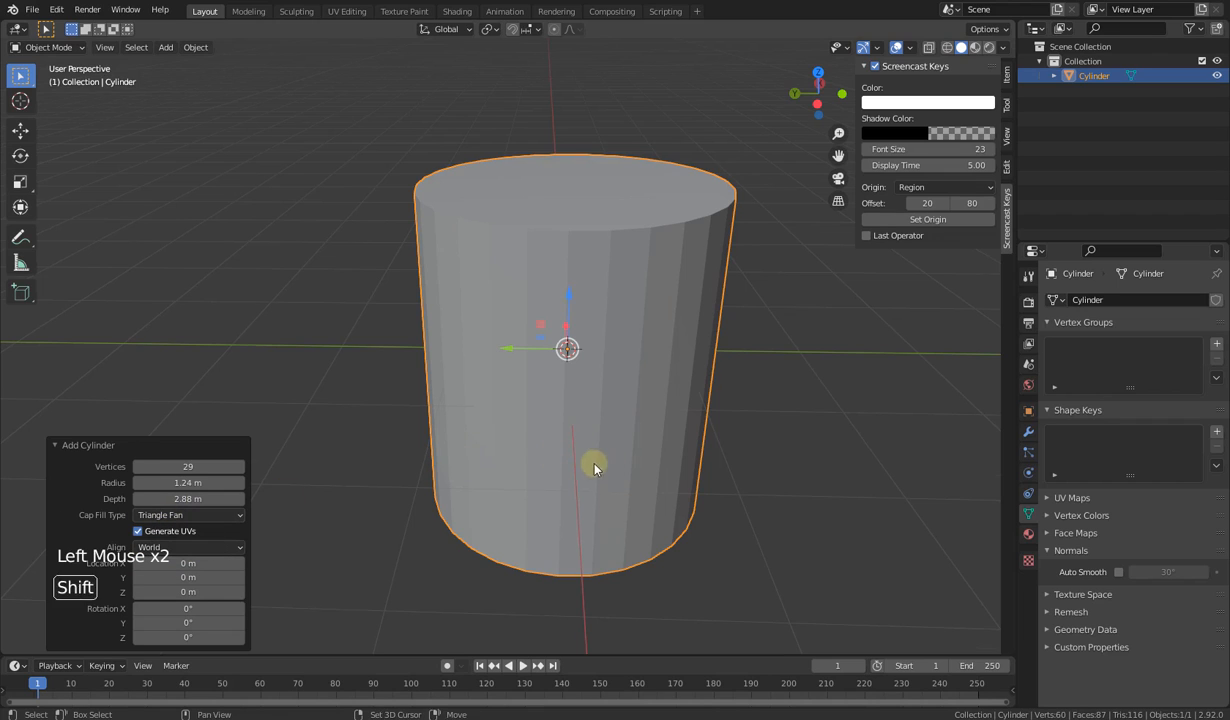
shift+scroll(577, 447, down, 1)
shift+middle_drag(577, 447, 372, 338)
scroll(372, 338, down, 6)
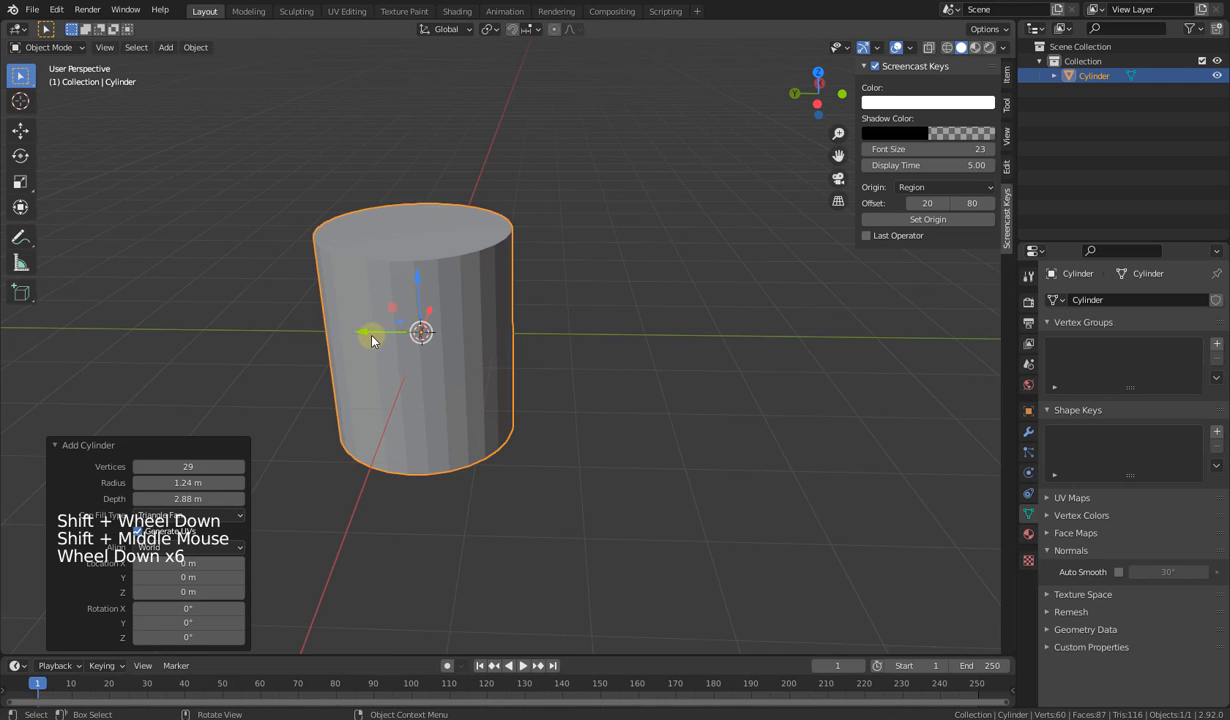
drag(367, 338, 606, 412)
Step: Add a second cylinder at the world origin with its cap fill type set to N-Gon
key(shift+a)
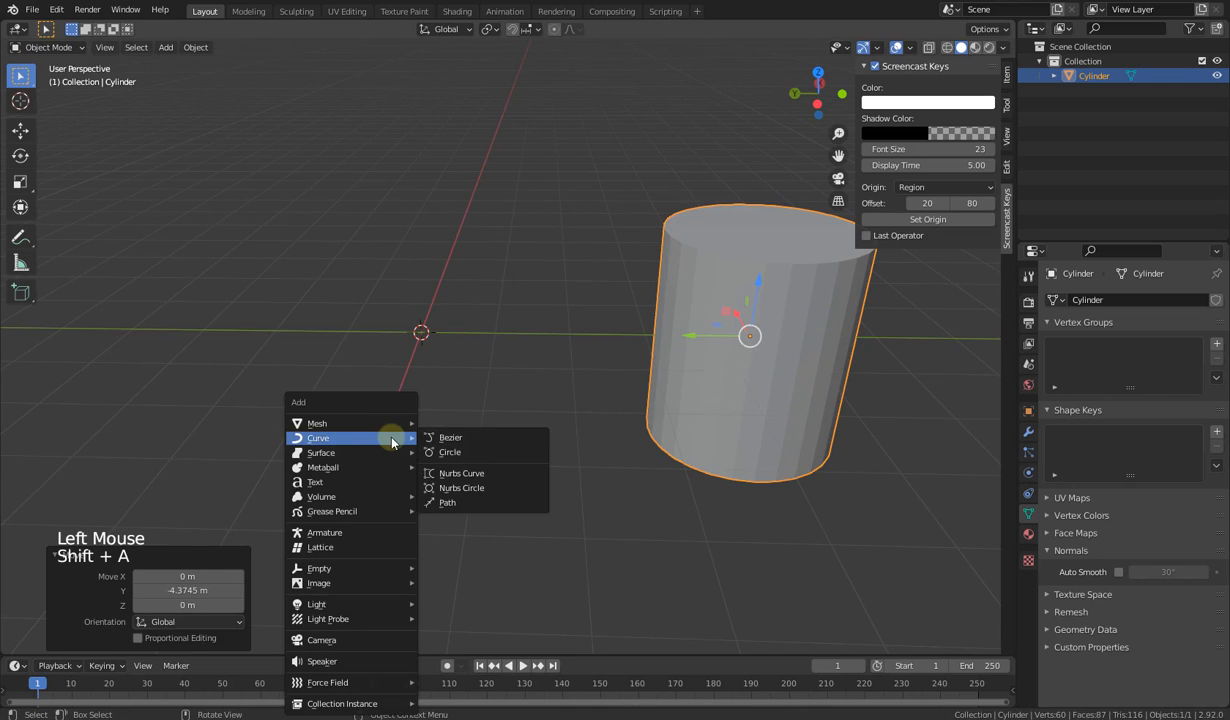
click(454, 496)
click(185, 515)
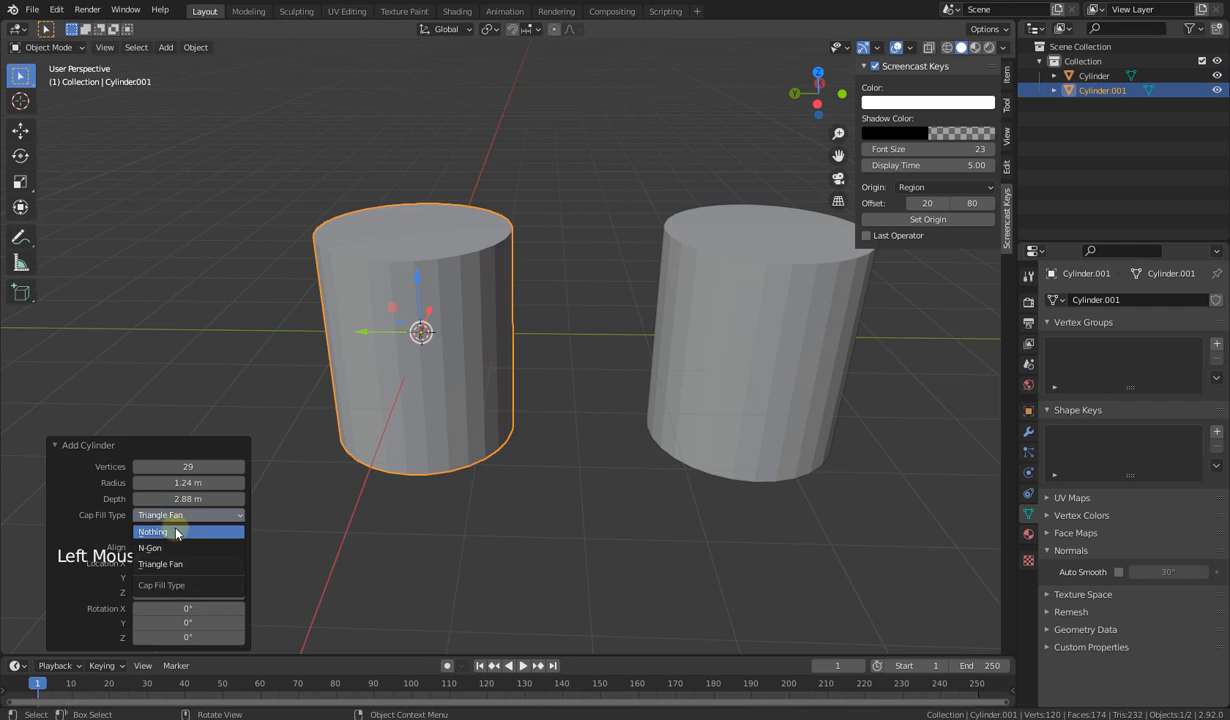
click(176, 547)
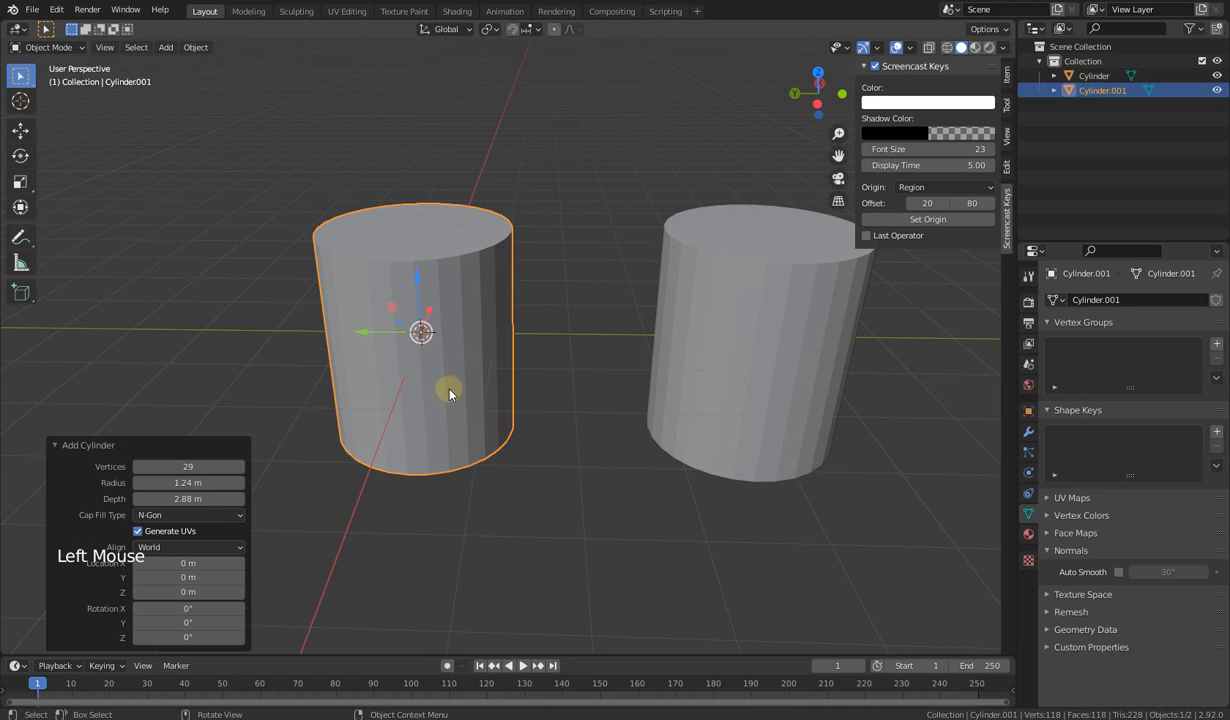
Step: Examine the N-Gon cylinder's top cap in Edit Mode by selecting its face and its boundary vertices
middle_drag(437, 390, 387, 360)
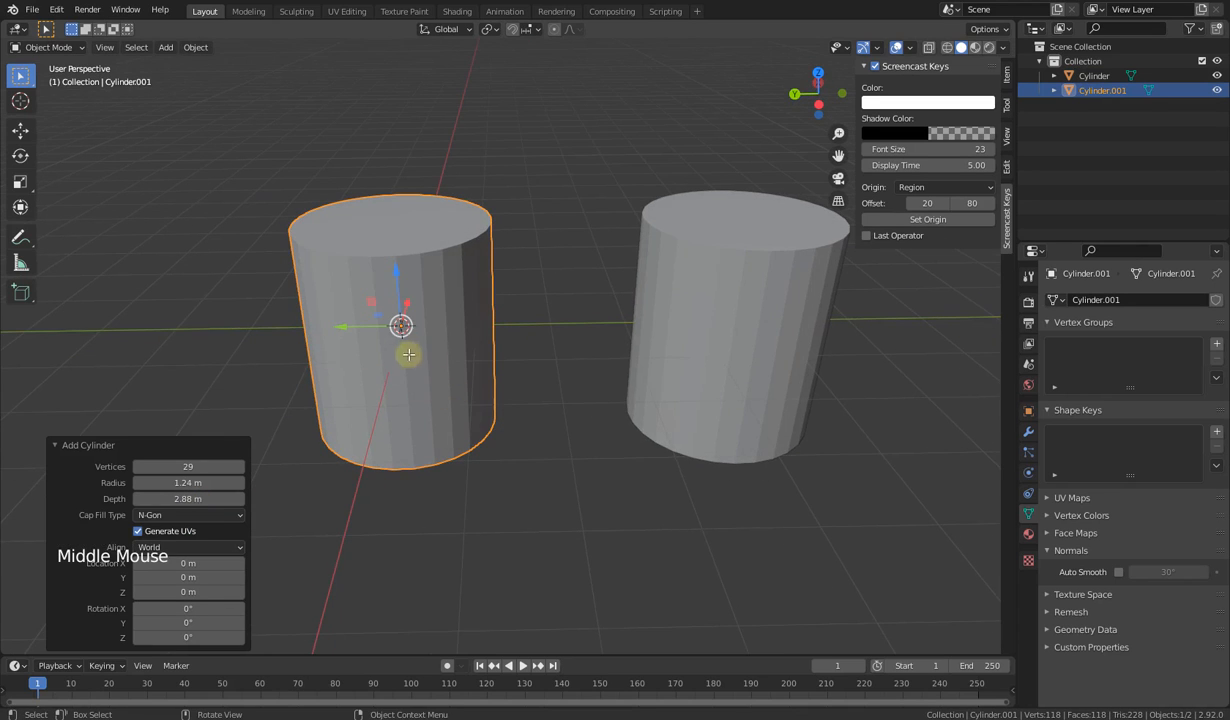
key(Tab)
mouse_move(391, 277)
middle_down()
mouse_move(404, 278)
mouse_move(393, 266)
middle_up()
click(371, 247)
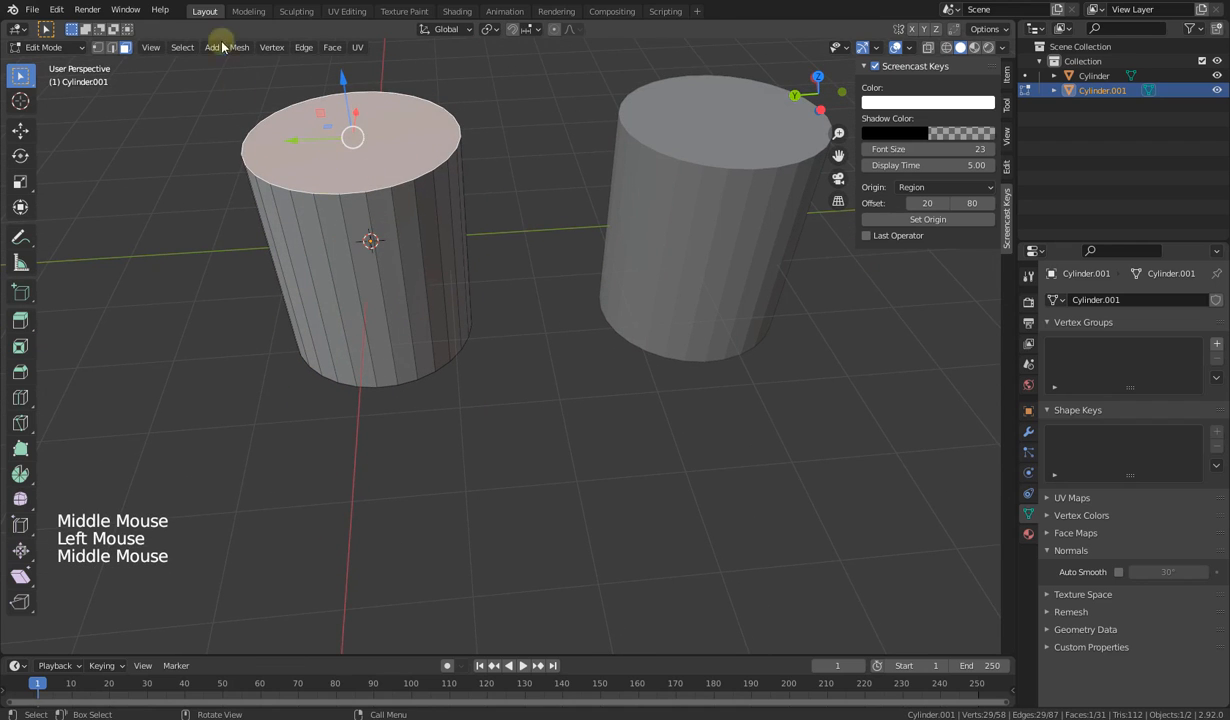
click(100, 48)
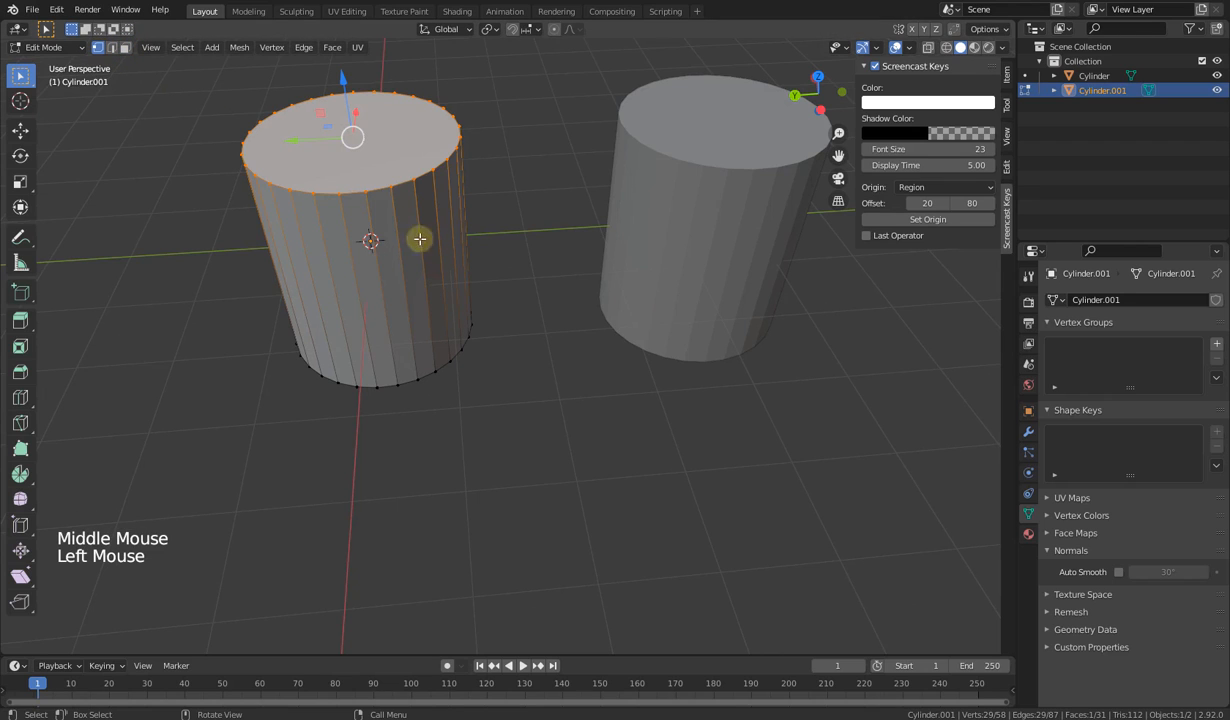
alt+click(367, 191)
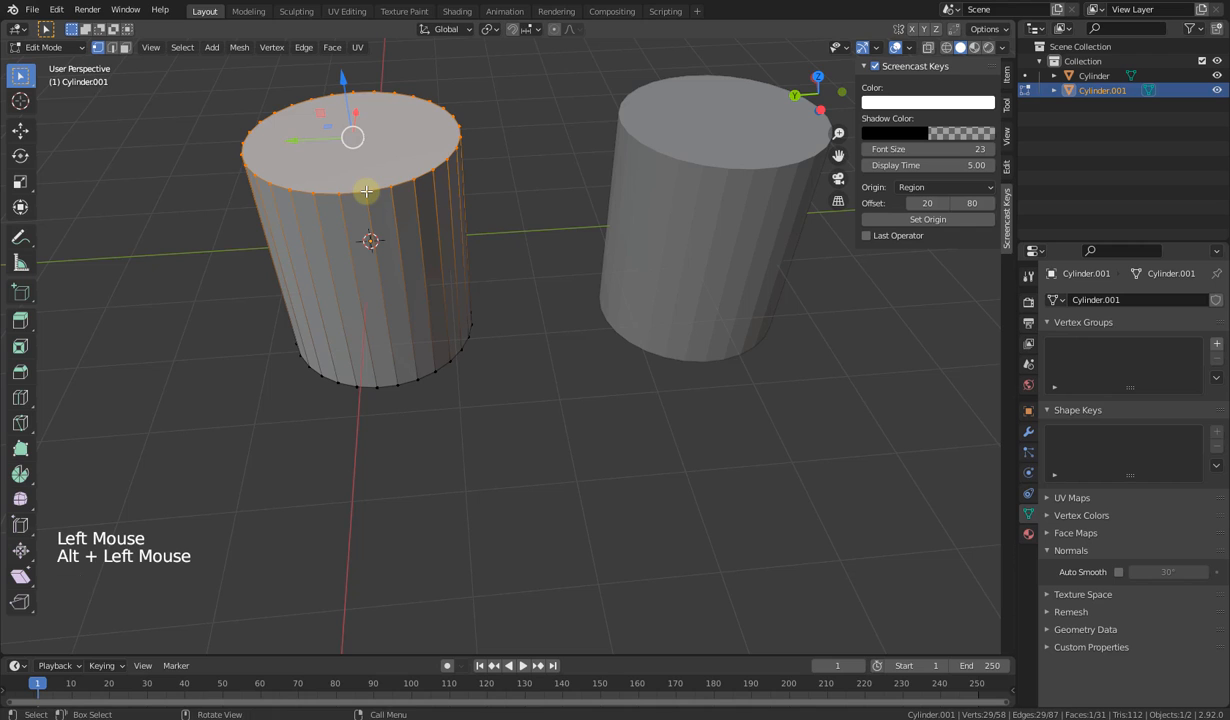
middle_drag(387, 176, 364, 203)
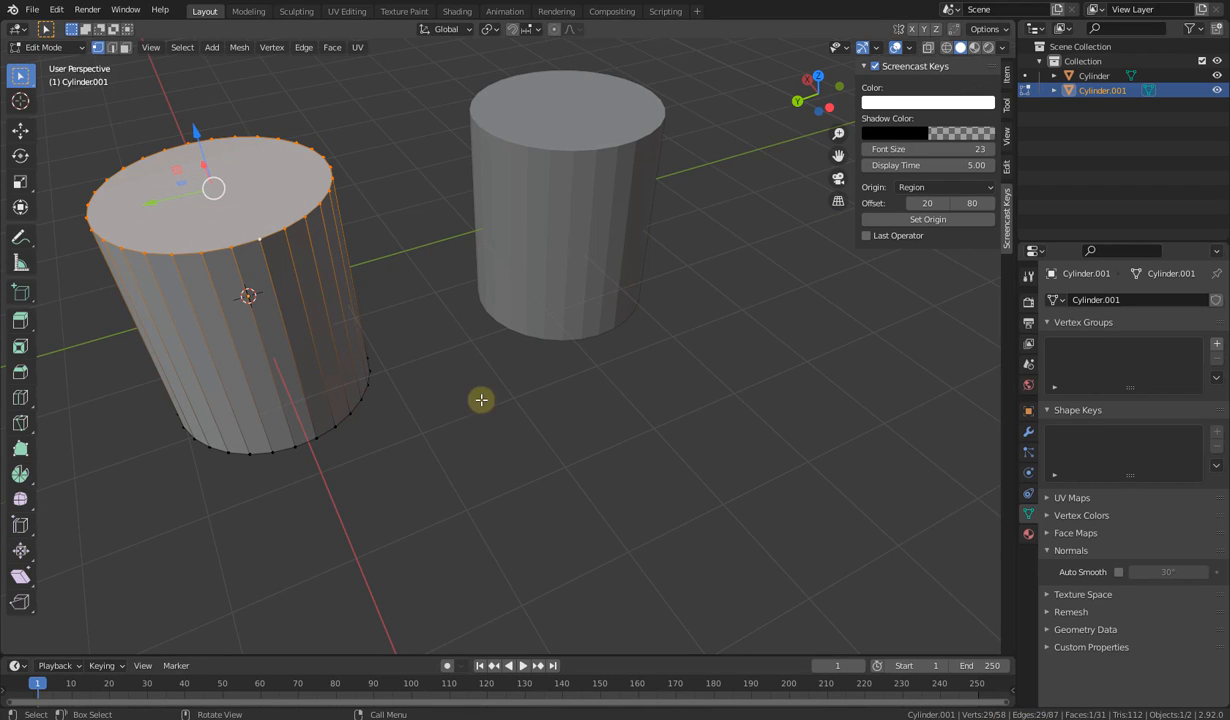
Step: Return to Object Mode, select the Triangle Fan cylinder and examine its top cap in Edit Mode
key(Tab)
click(570, 178)
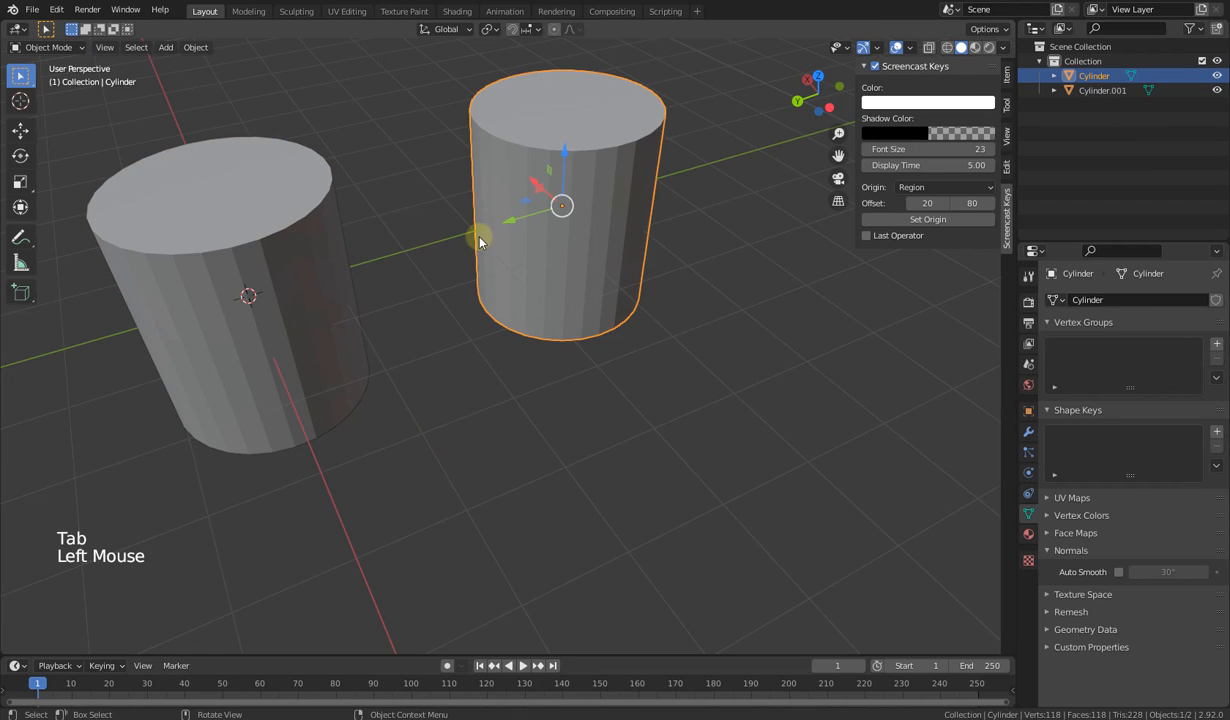
key(Tab)
middle_drag(555, 162, 545, 620)
mouse_move(542, 446)
middle_down()
mouse_move(546, 456)
mouse_move(519, 445)
middle_up()
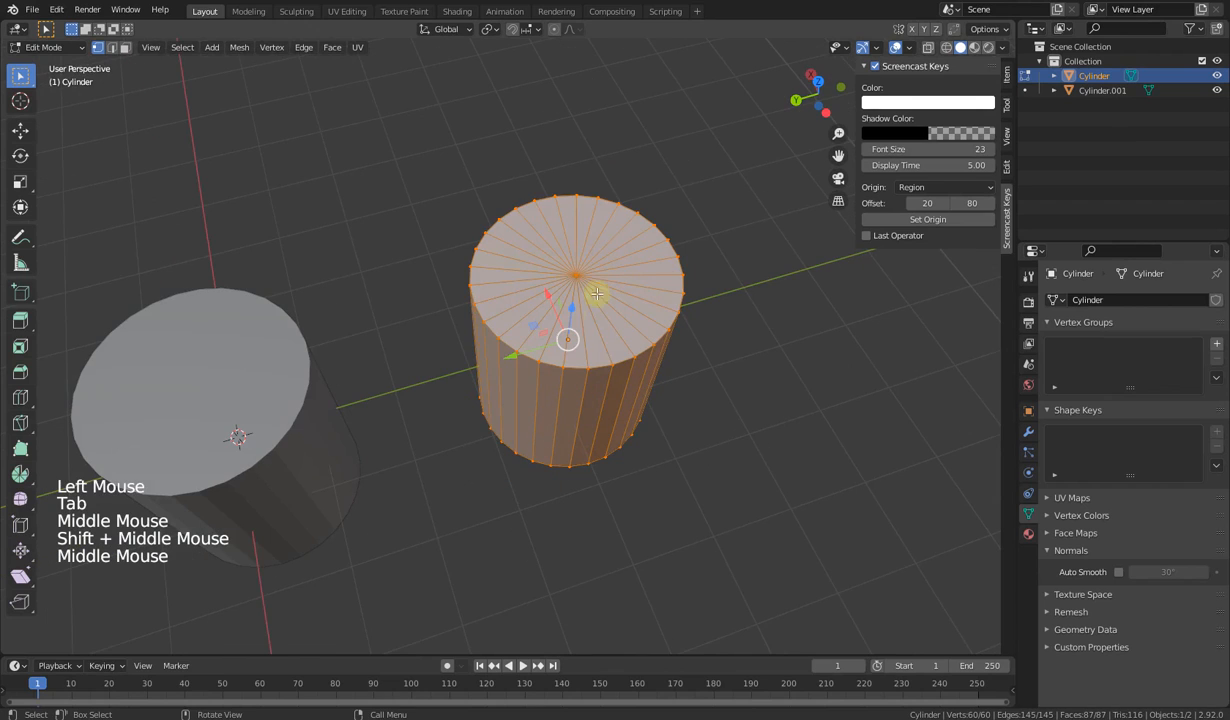
click(569, 304)
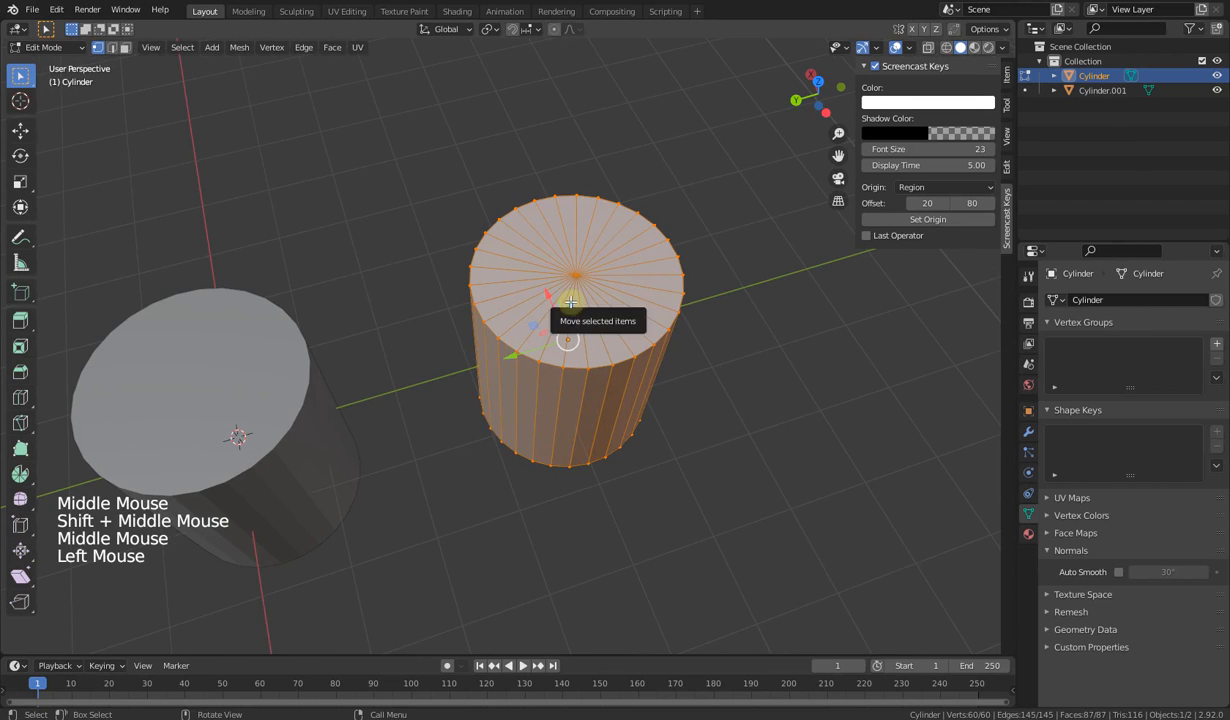
Step: Switch to face selection and select several triangles around the cylinder's top cap one at a time
click(125, 47)
click(494, 283)
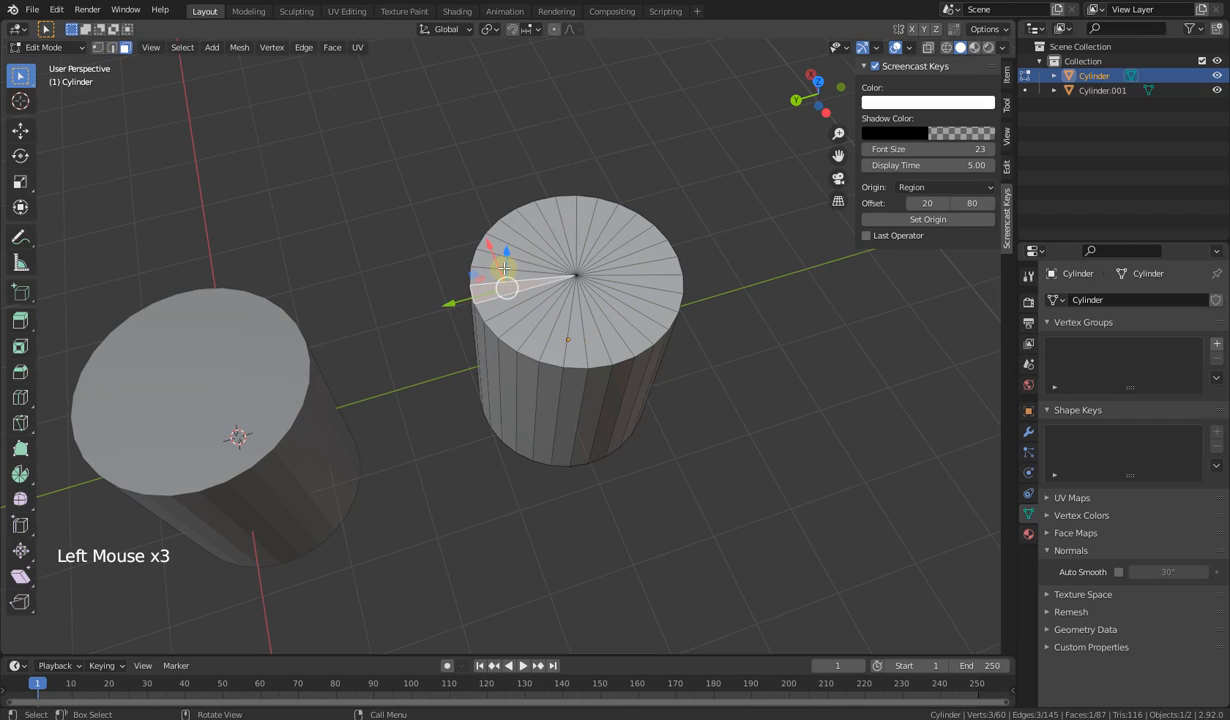
click(508, 263)
click(529, 253)
click(556, 240)
click(588, 244)
click(613, 264)
click(610, 309)
click(536, 330)
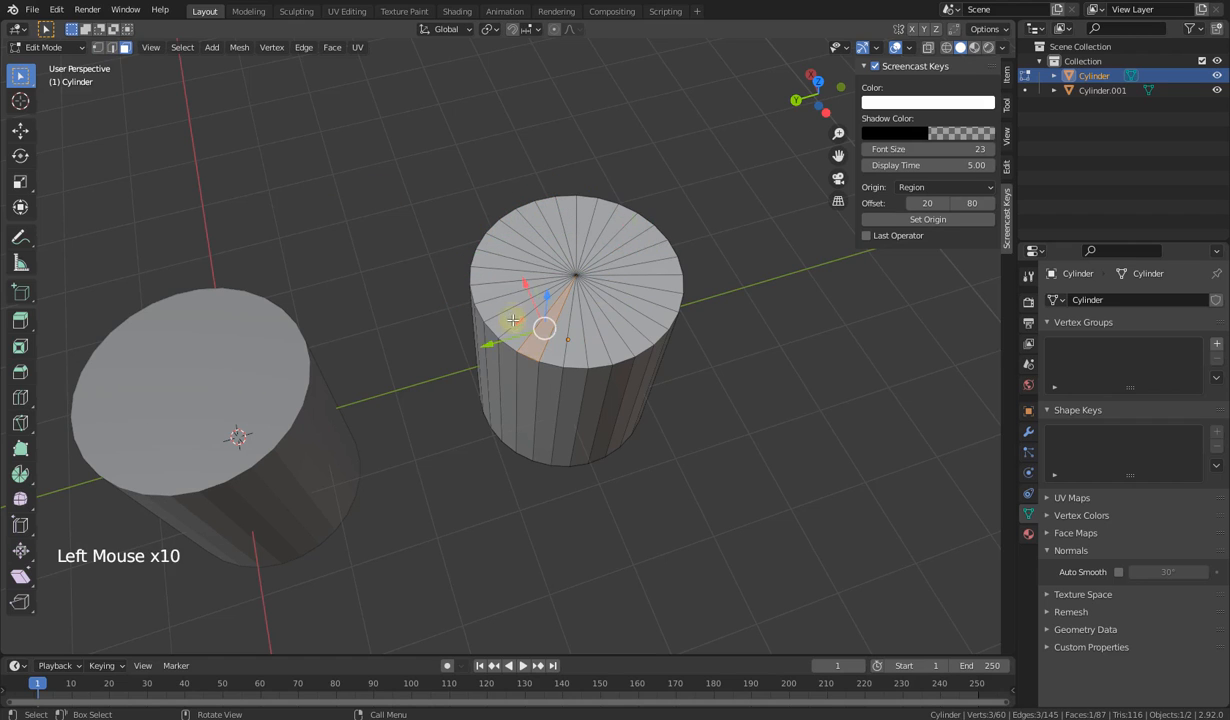
drag(496, 302, 492, 294)
click(590, 267)
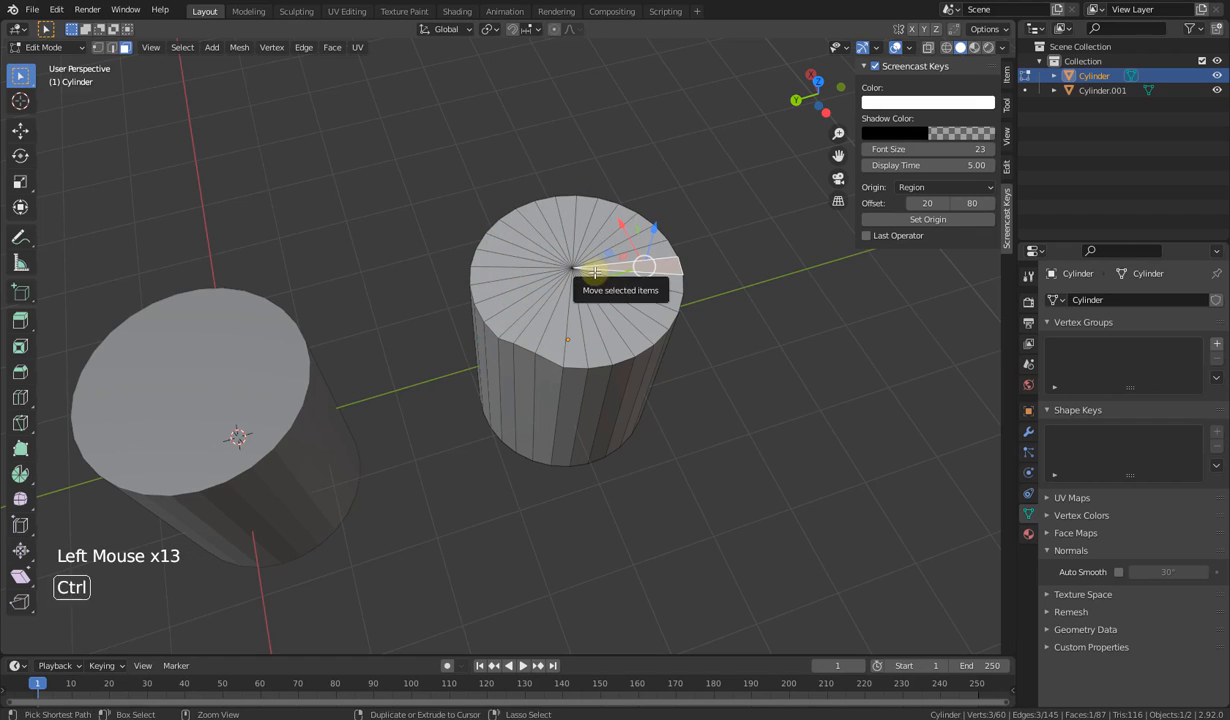
key(ctrl+z)
key(ctrl+z)
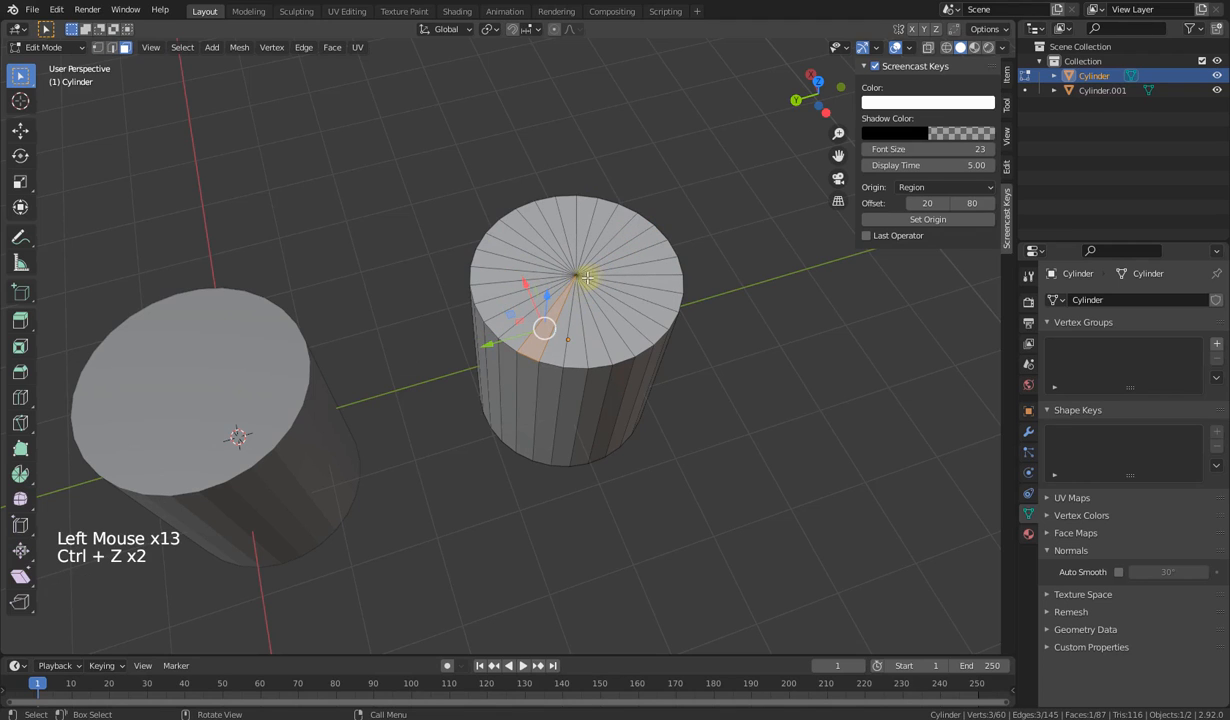
Step: Switch to vertex selection, select the centre vertex of the top cap and return to Object Mode
click(587, 277)
click(552, 262)
click(97, 47)
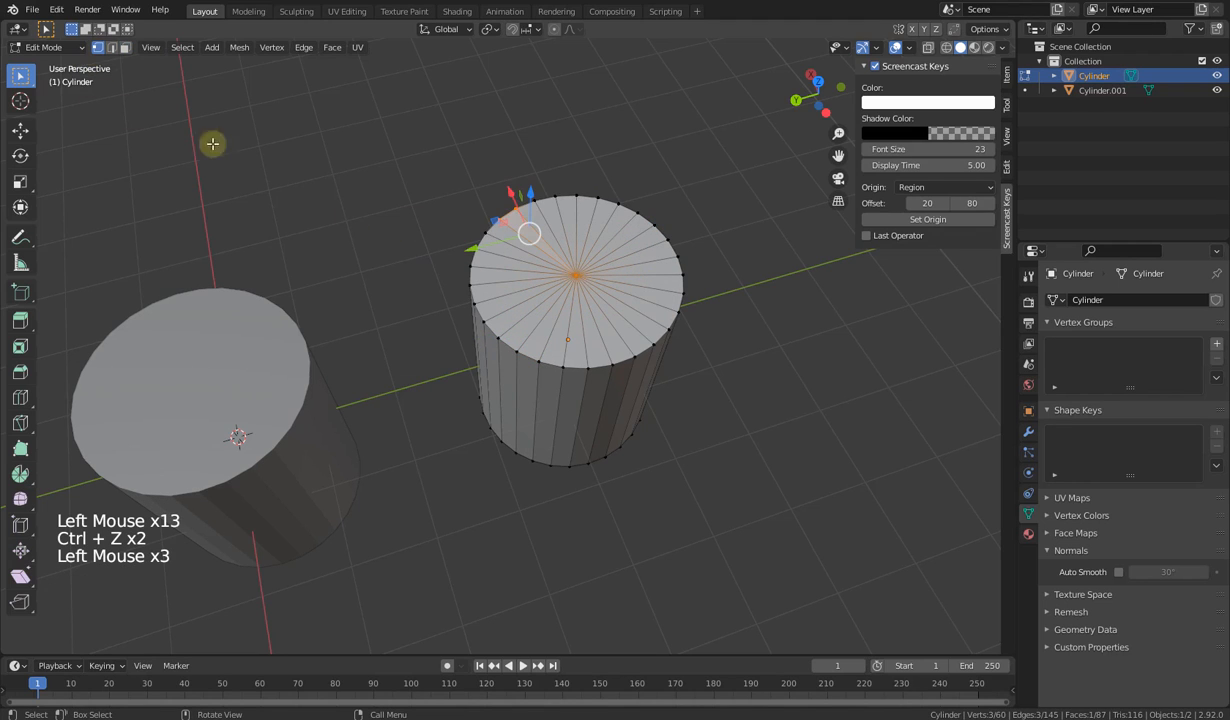
click(576, 275)
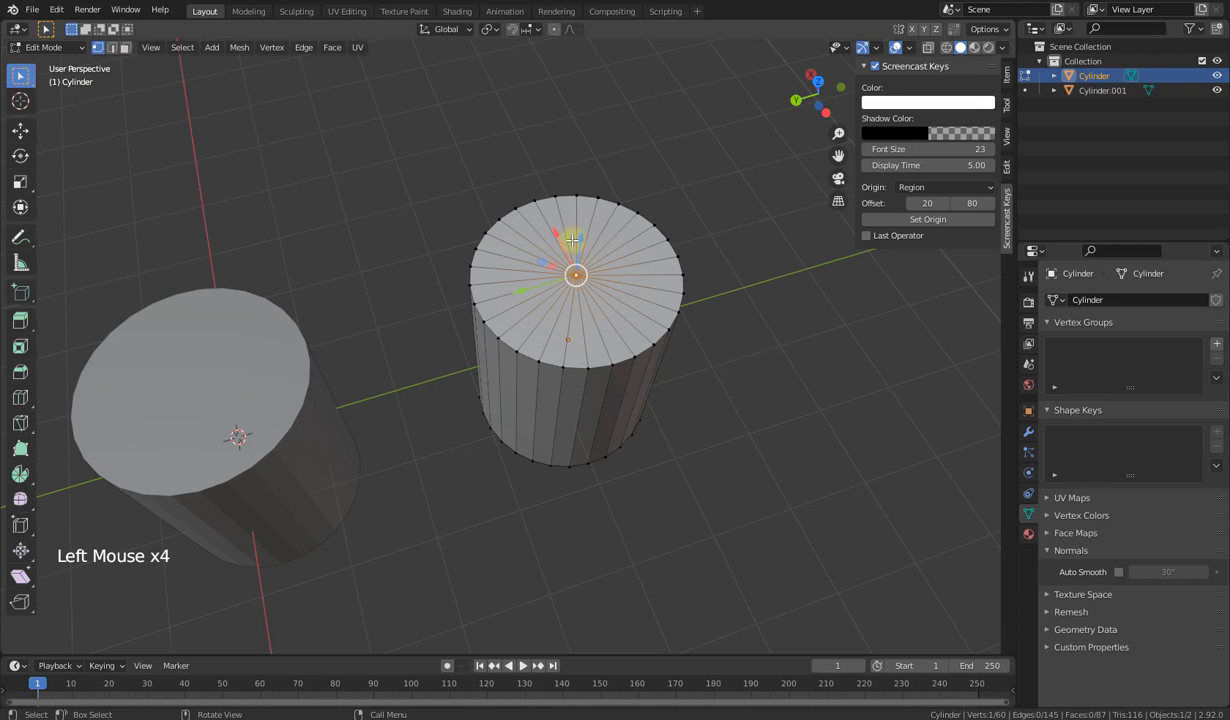
scroll(494, 347, down, 3)
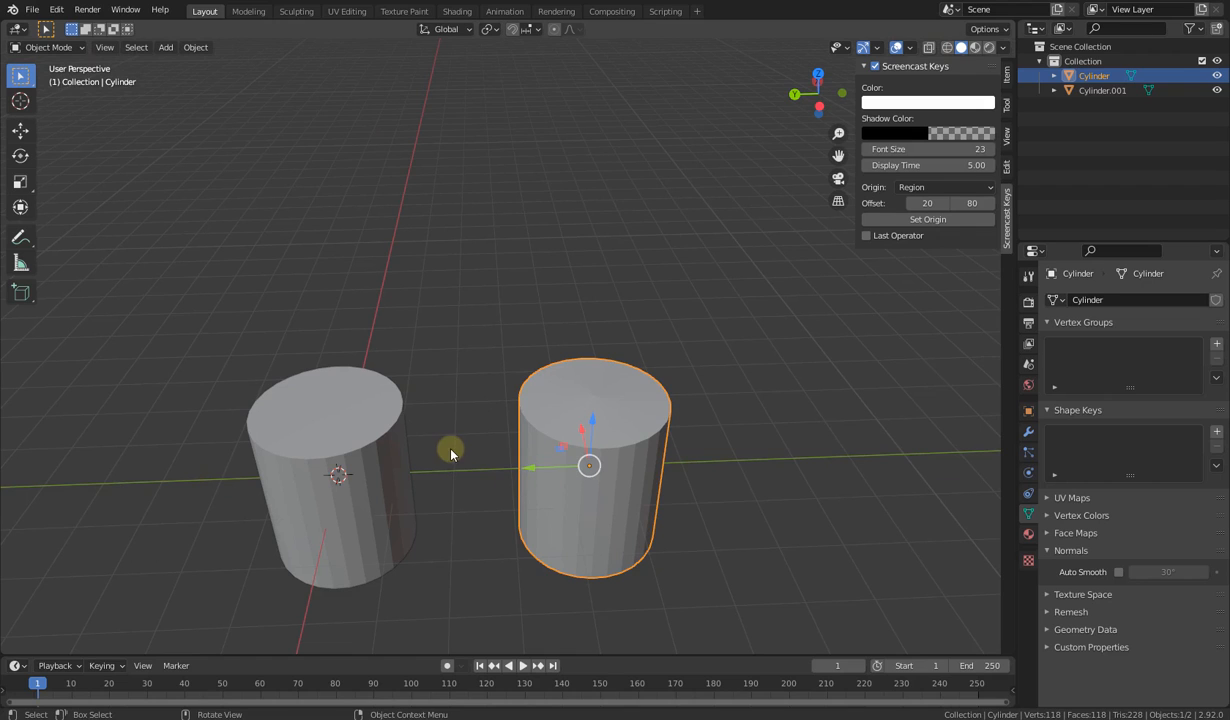
Step: Add a 2.03 m cube mesh at the world origin
key(shift+a)
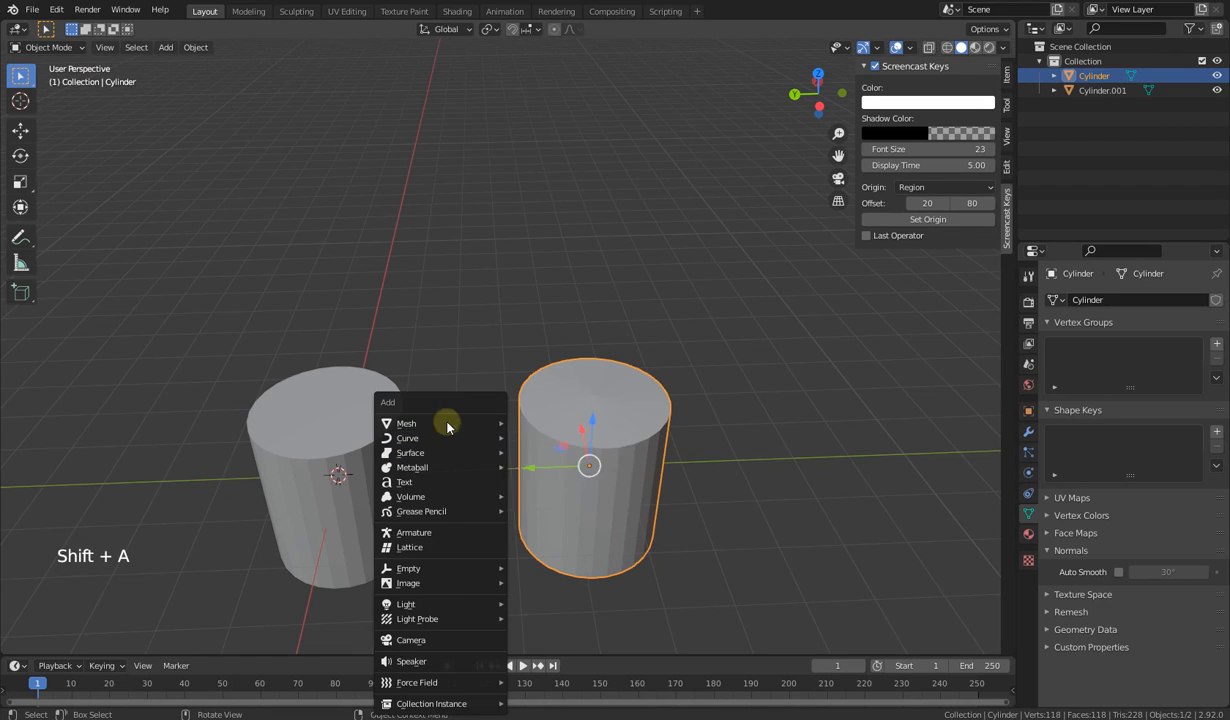
mouse_move(490, 423)
click(540, 438)
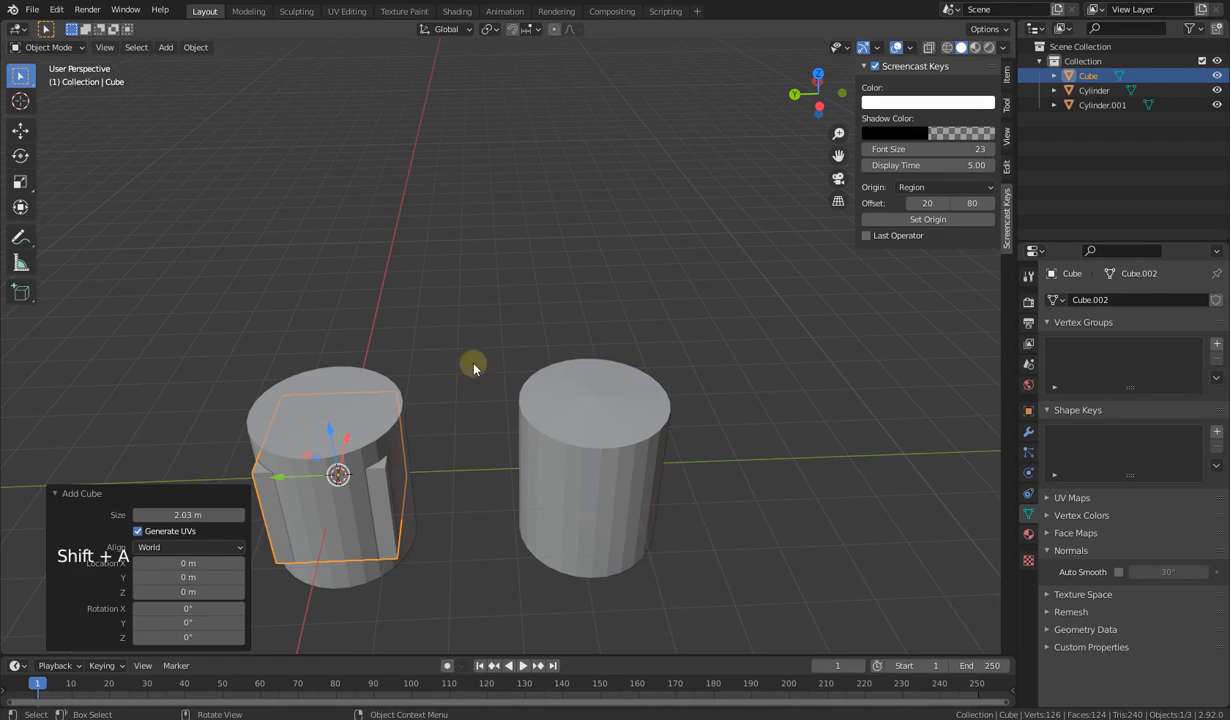
Step: Select the cube and move it about -2.47 m along Y and 4.44 m along X, clear of the cylinders
click(498, 235)
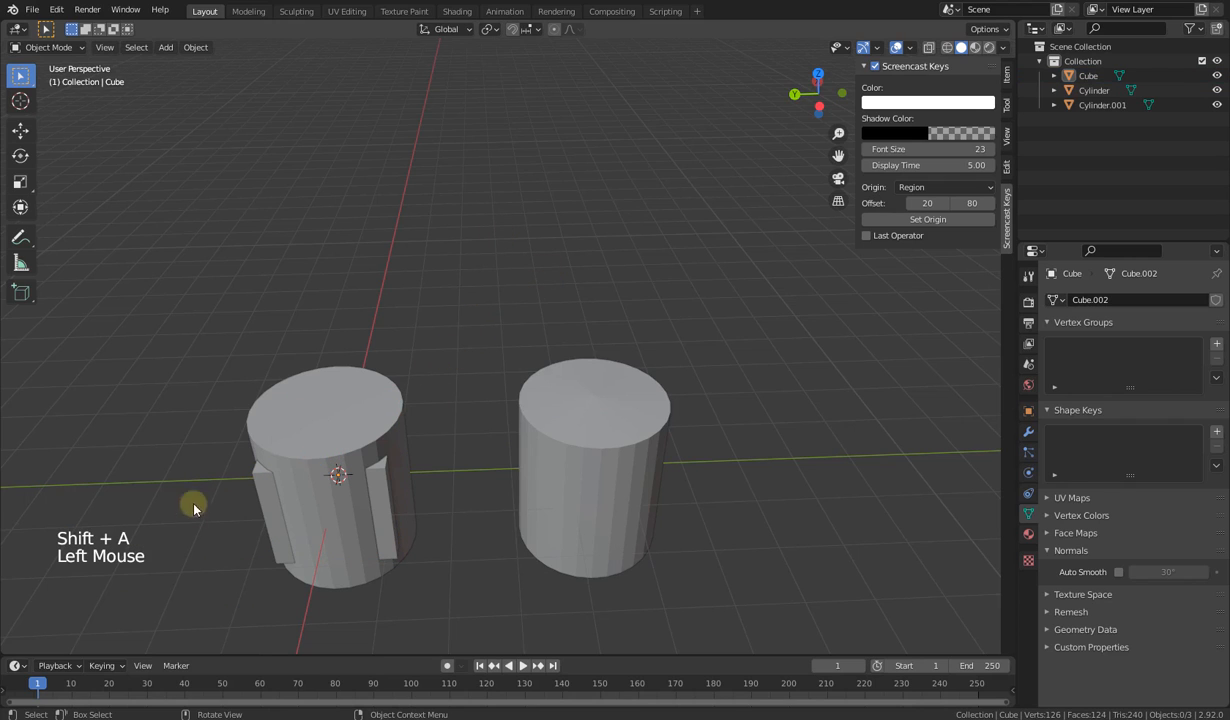
click(370, 492)
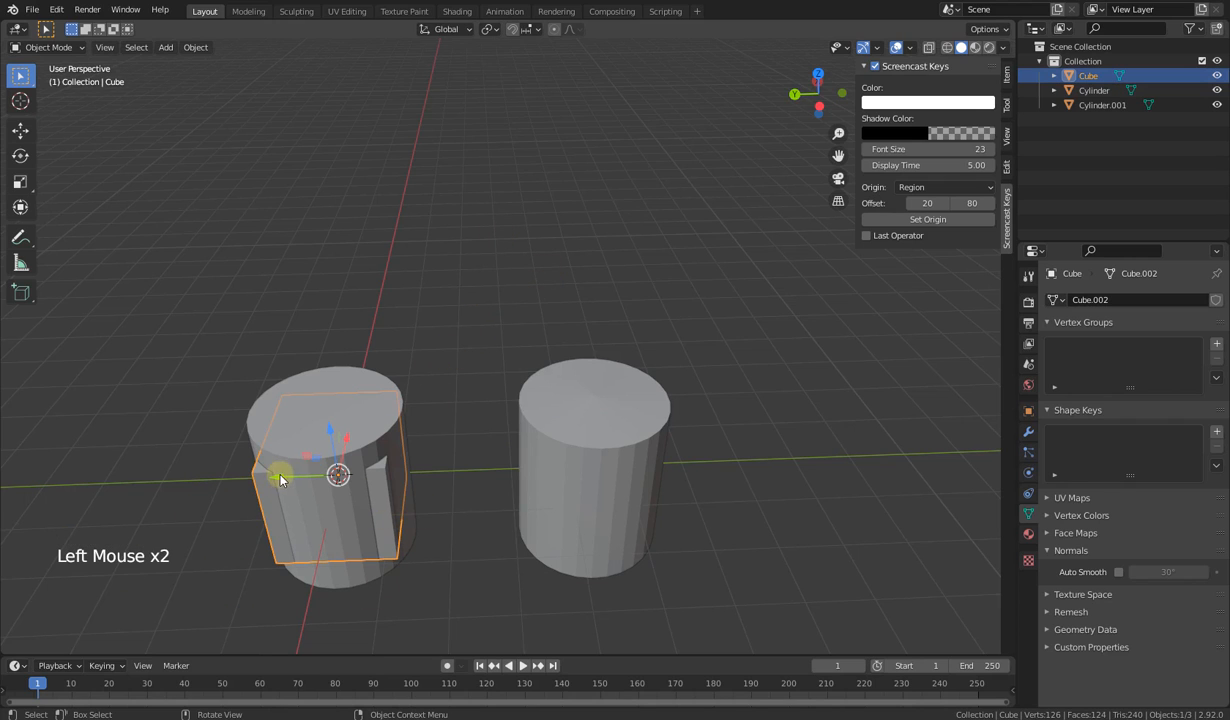
drag(280, 480, 477, 452)
middle_drag(533, 489, 461, 513)
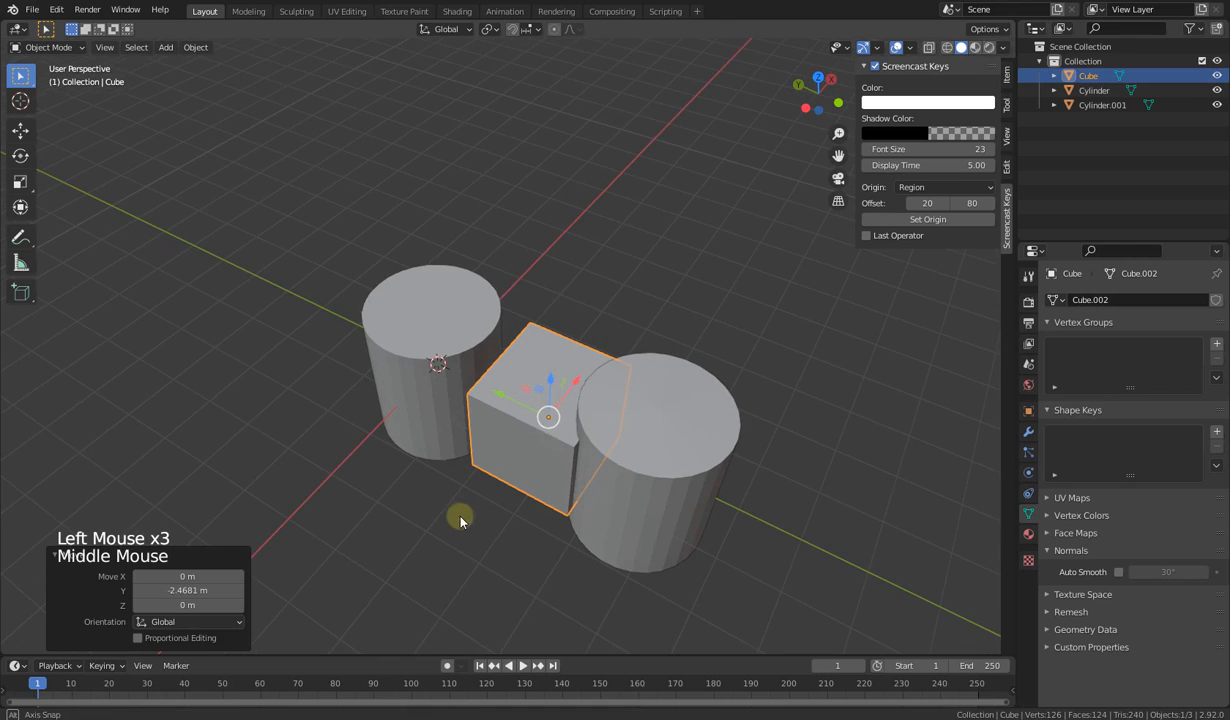
drag(577, 388, 699, 349)
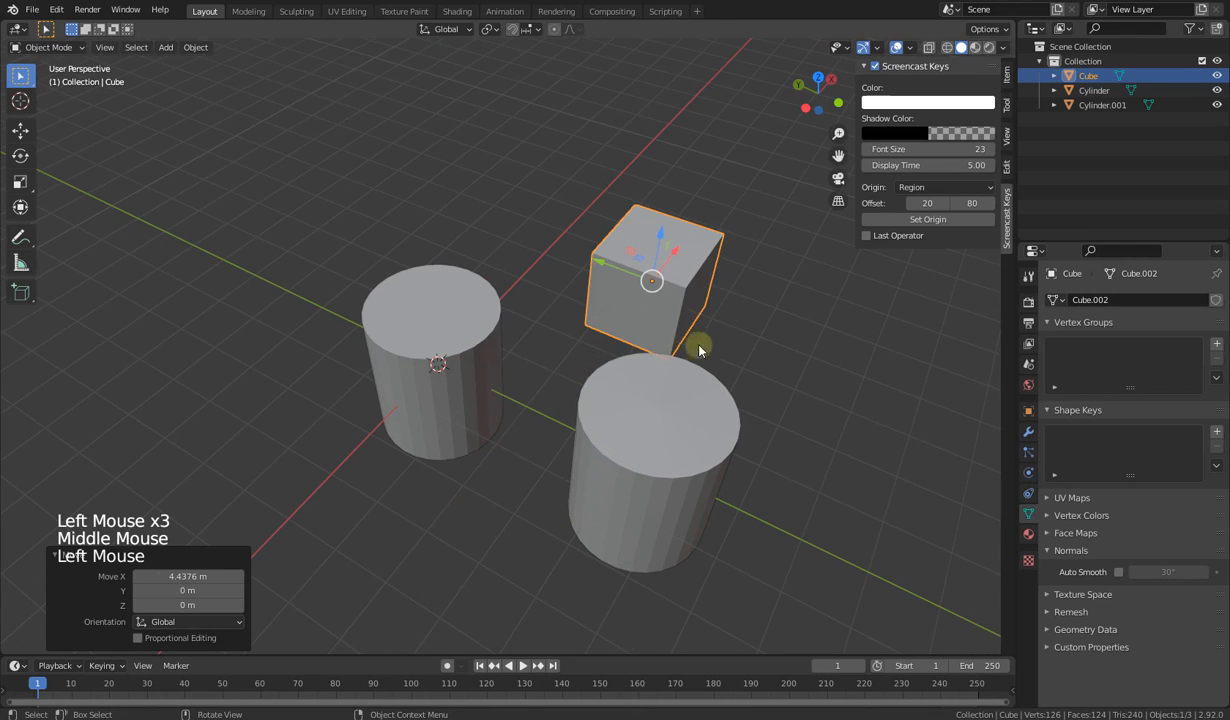
Step: Add a cone with a 0.37 m second radius and 2.24 m depth, and move it about -1.93 m along Y, between the cylinders
middle_drag(644, 375, 541, 351)
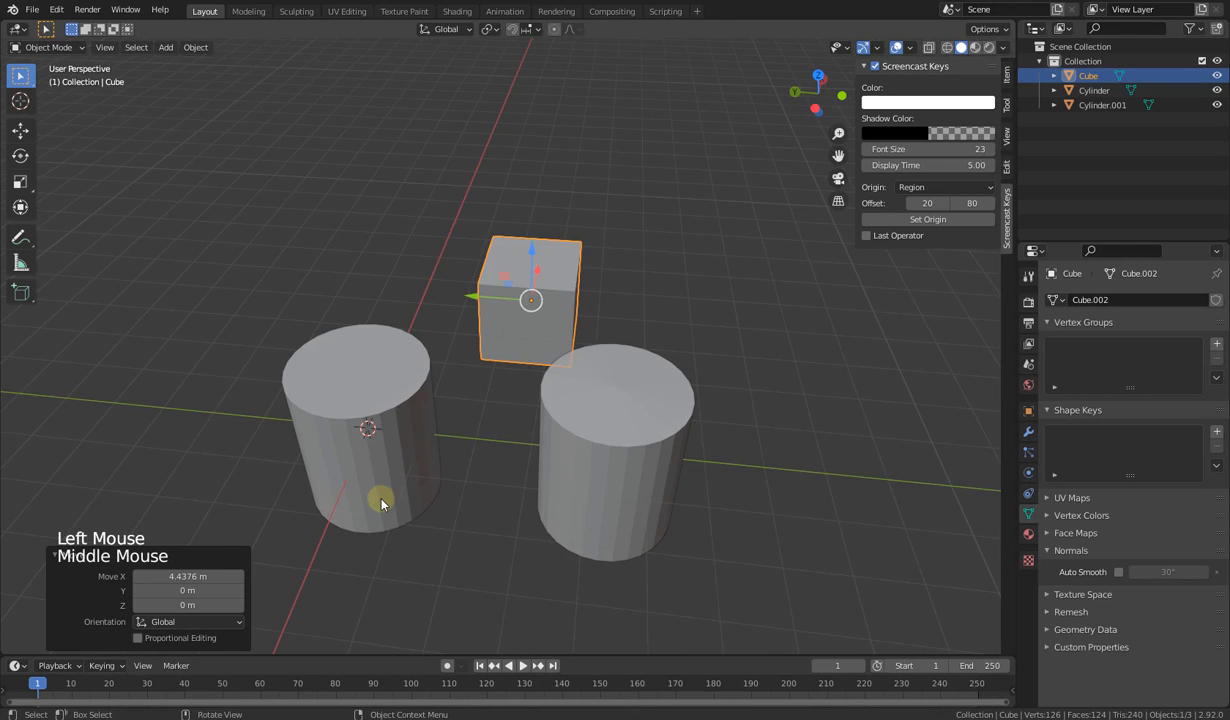
key(shift+a)
mouse_move(313, 425)
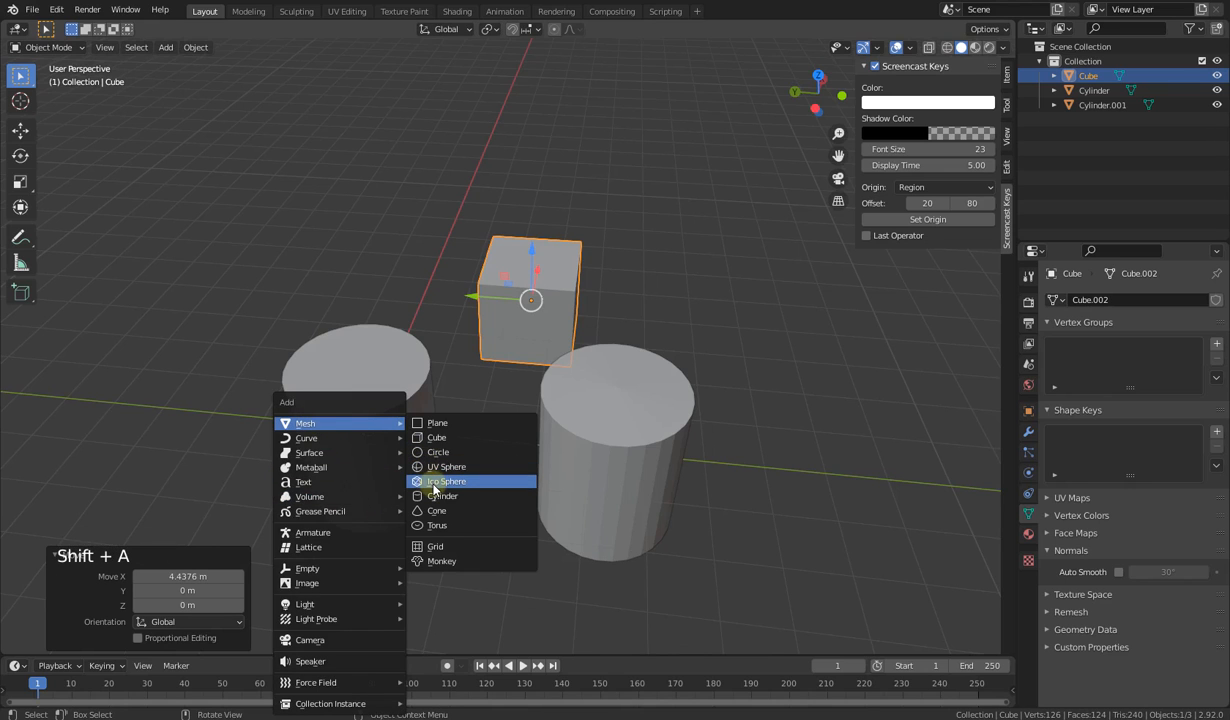
middle_drag(288, 343, 335, 350)
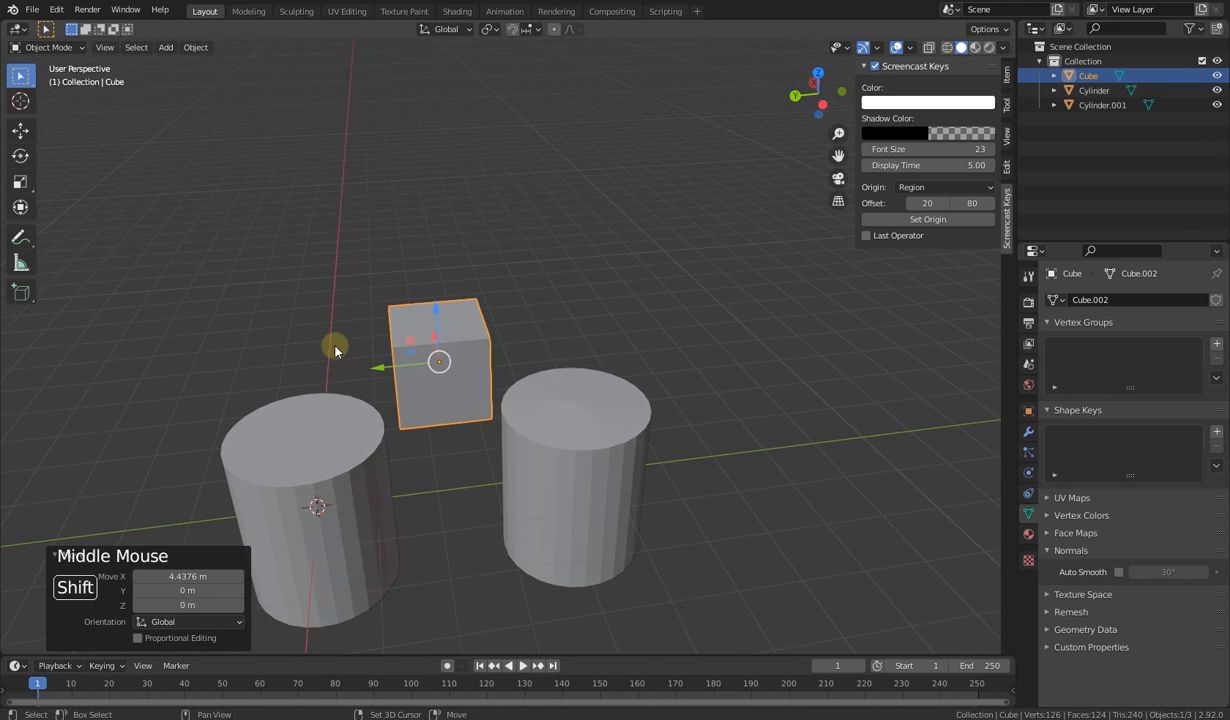
key(shift+a)
mouse_move(324, 343)
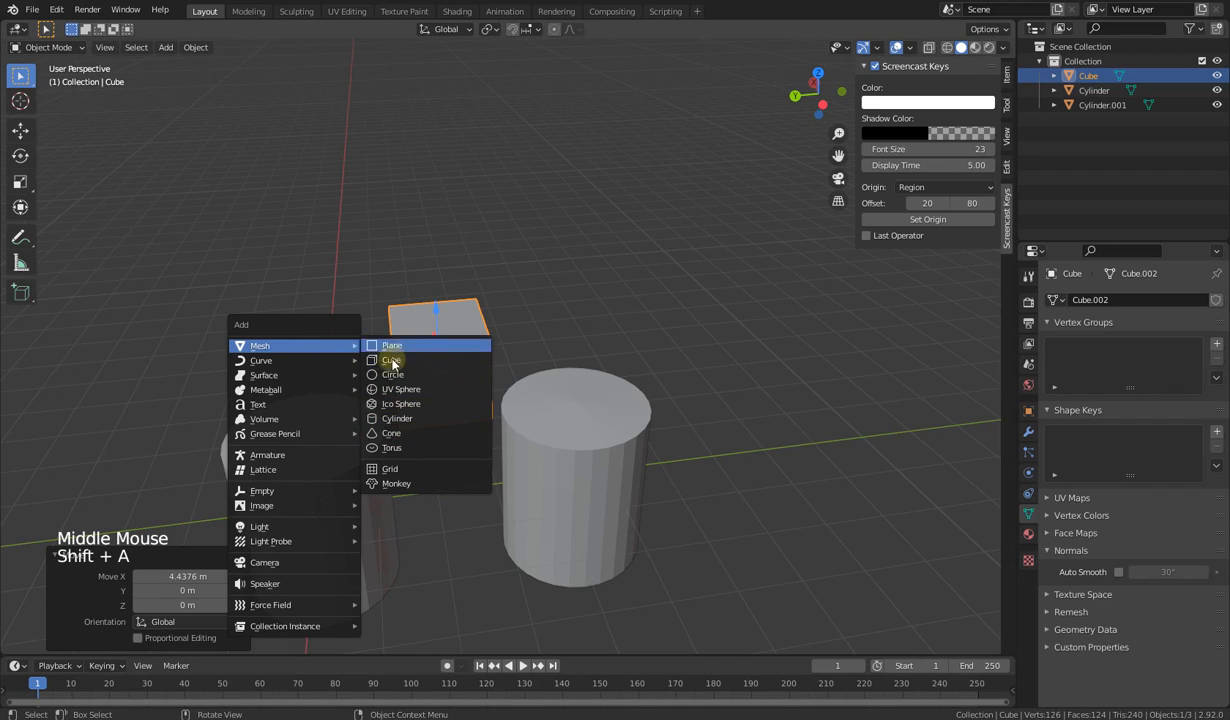
click(385, 435)
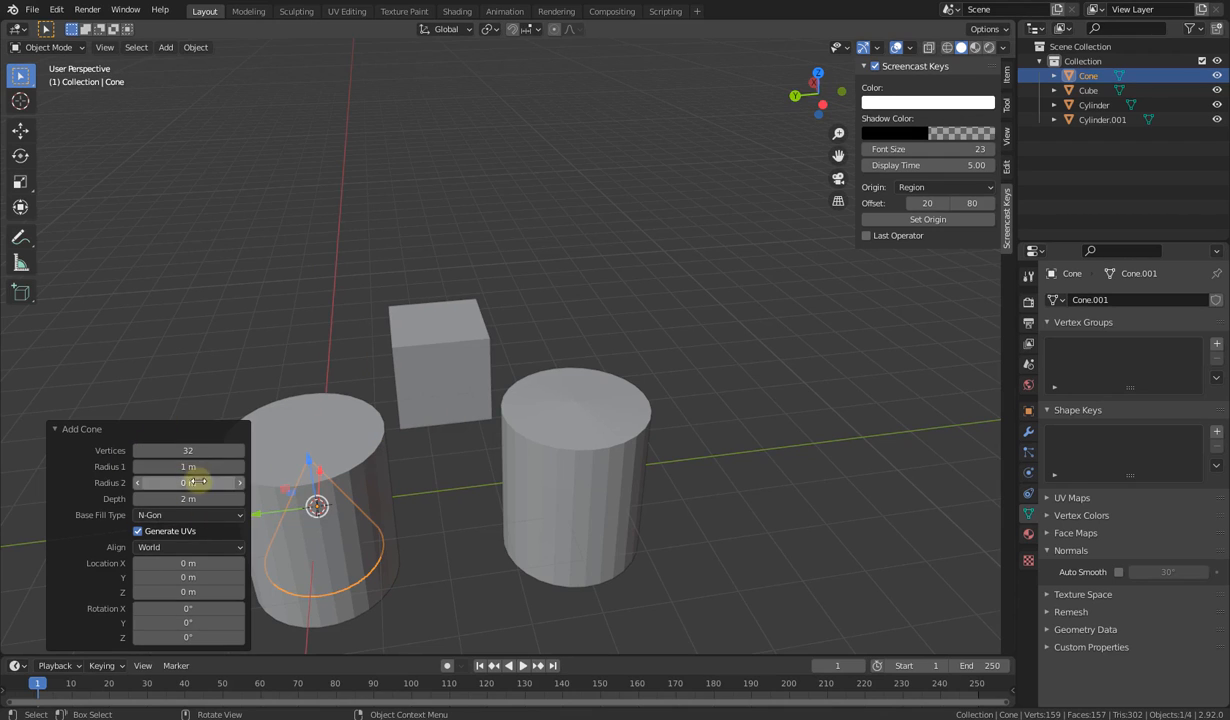
drag(176, 497, 372, 499)
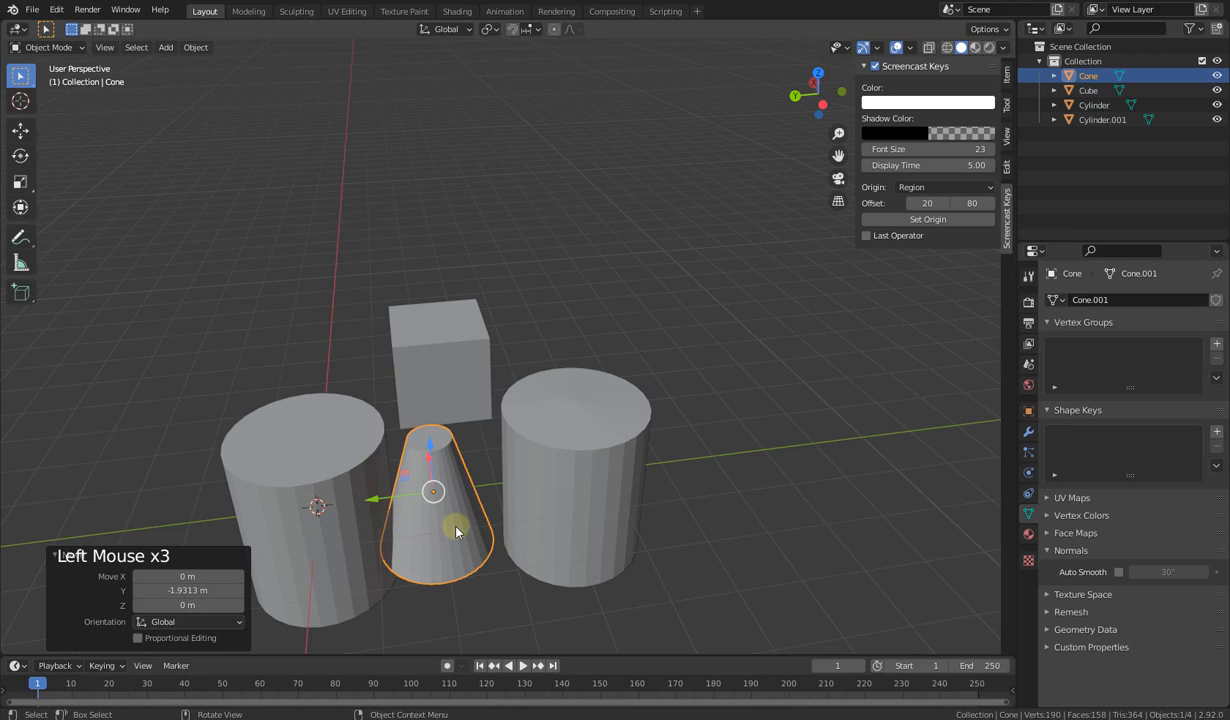
Step: Delete the cylinder standing at the world origin
click(309, 505)
key(x)
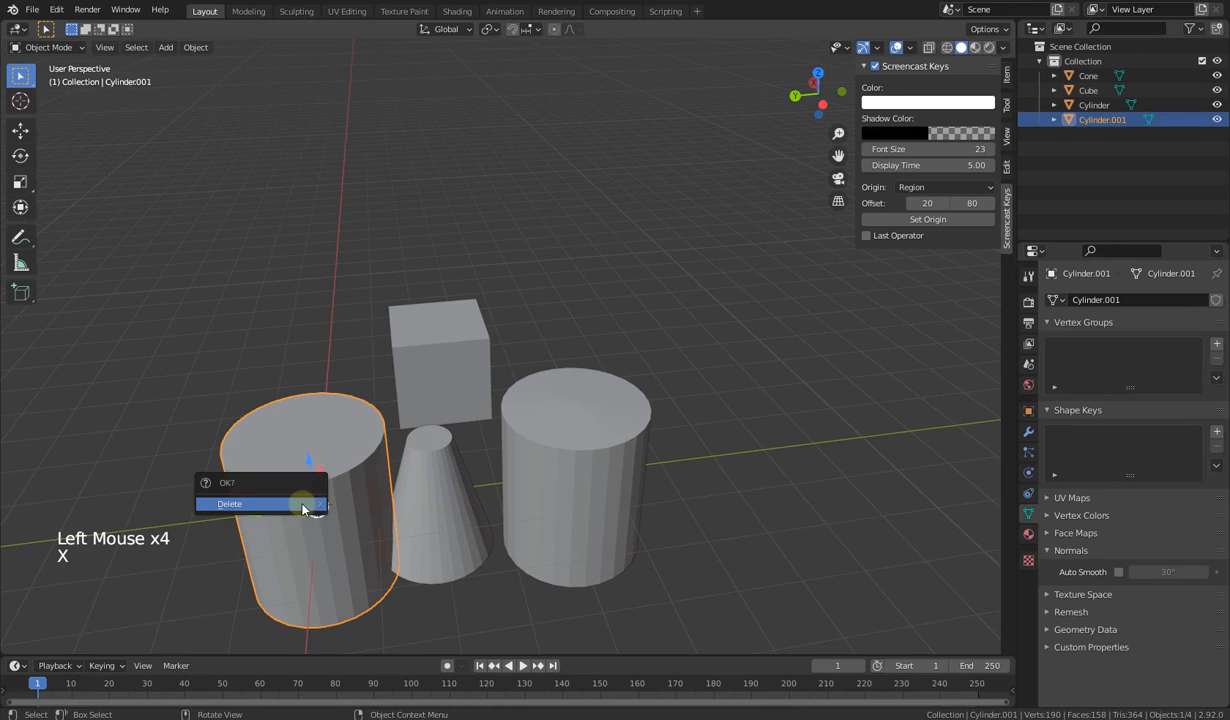
click(303, 505)
Step: Add a second cone at the origin with 55 vertices, radii of 1.15 m and 0.64 m, and a depth of 2.61 m
key(shift+a)
mouse_move(305, 509)
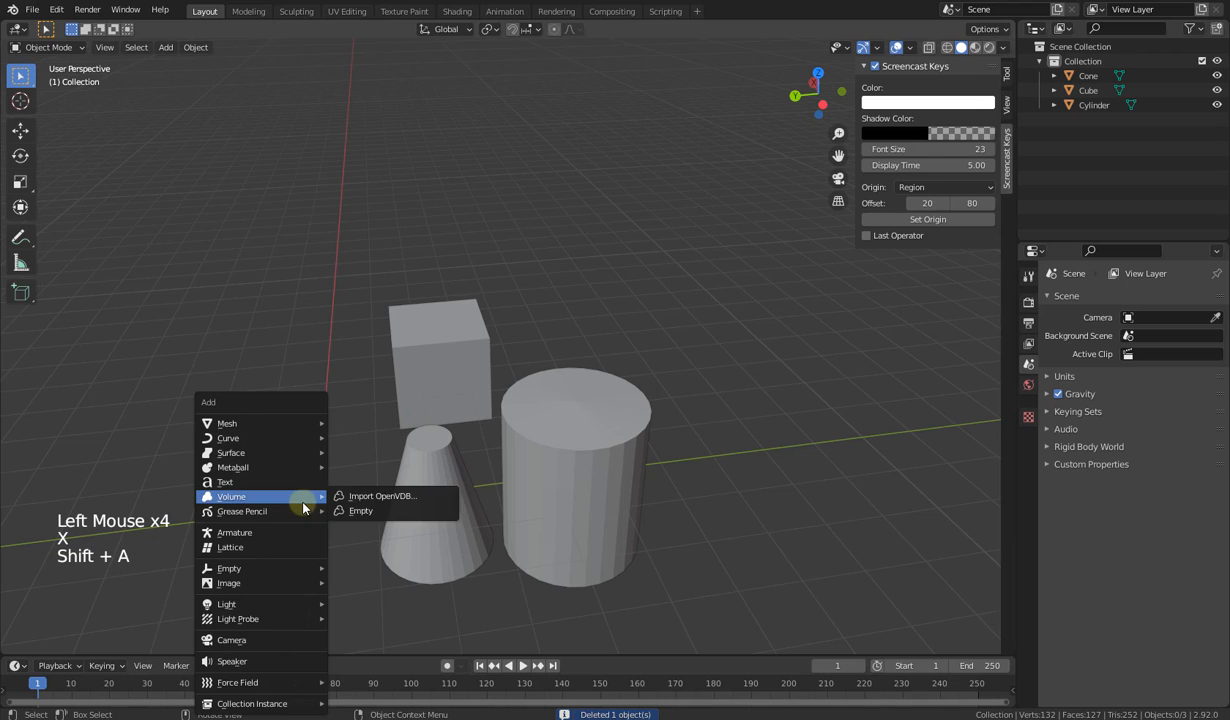
mouse_move(280, 423)
click(368, 515)
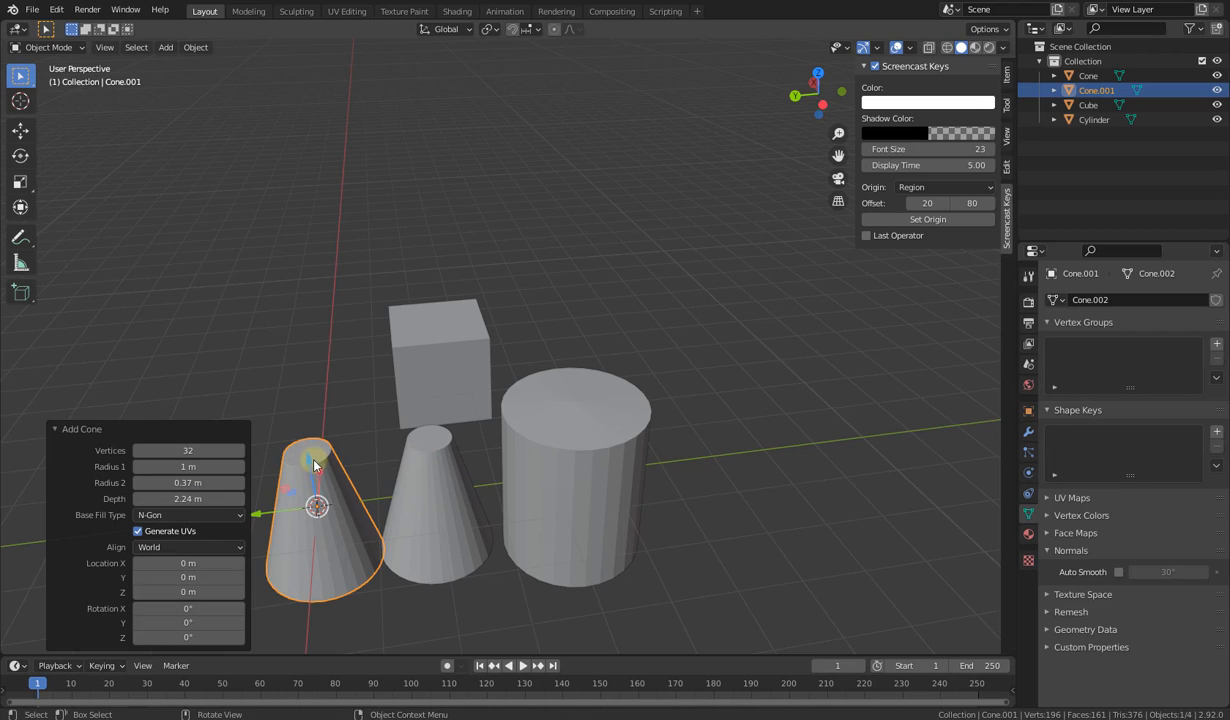
drag(173, 499, 192, 467)
mouse_move(188, 451)
mouse_down()
mouse_move(159, 453)
mouse_move(207, 453)
mouse_up()
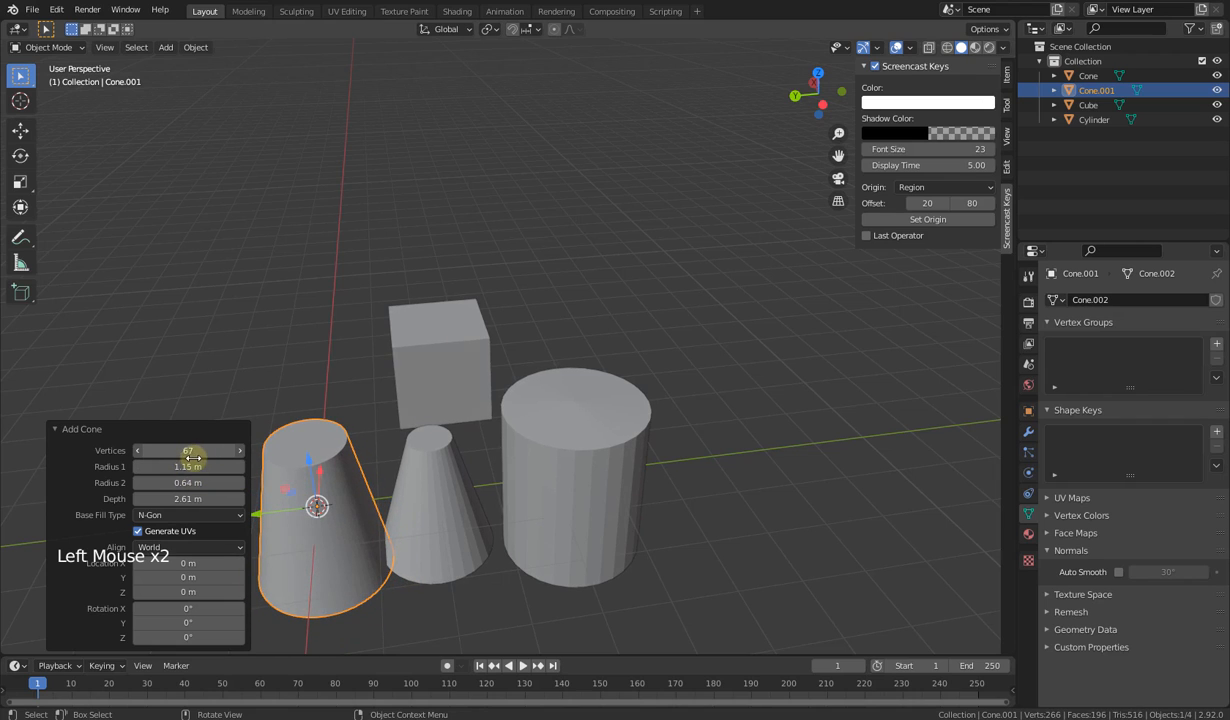
Step: Try the Nothing and N-Gon base fill types on the new cone, and finish with Triangle Fan
click(177, 516)
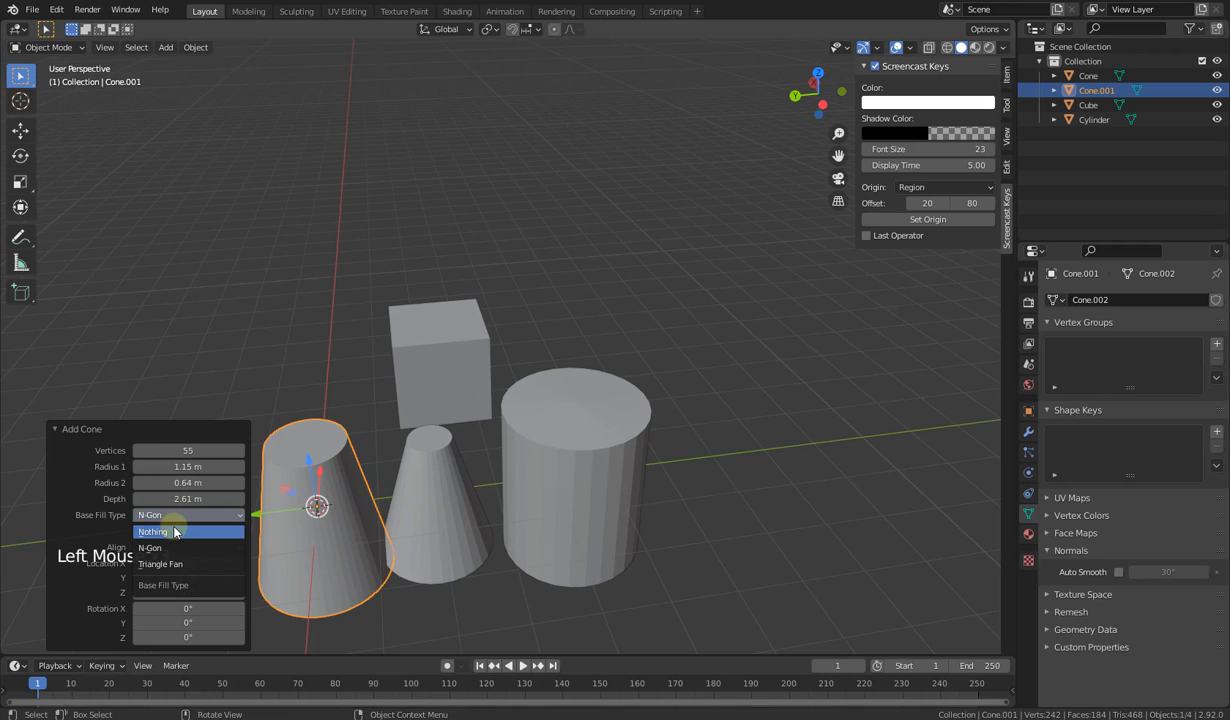
click(175, 532)
click(177, 515)
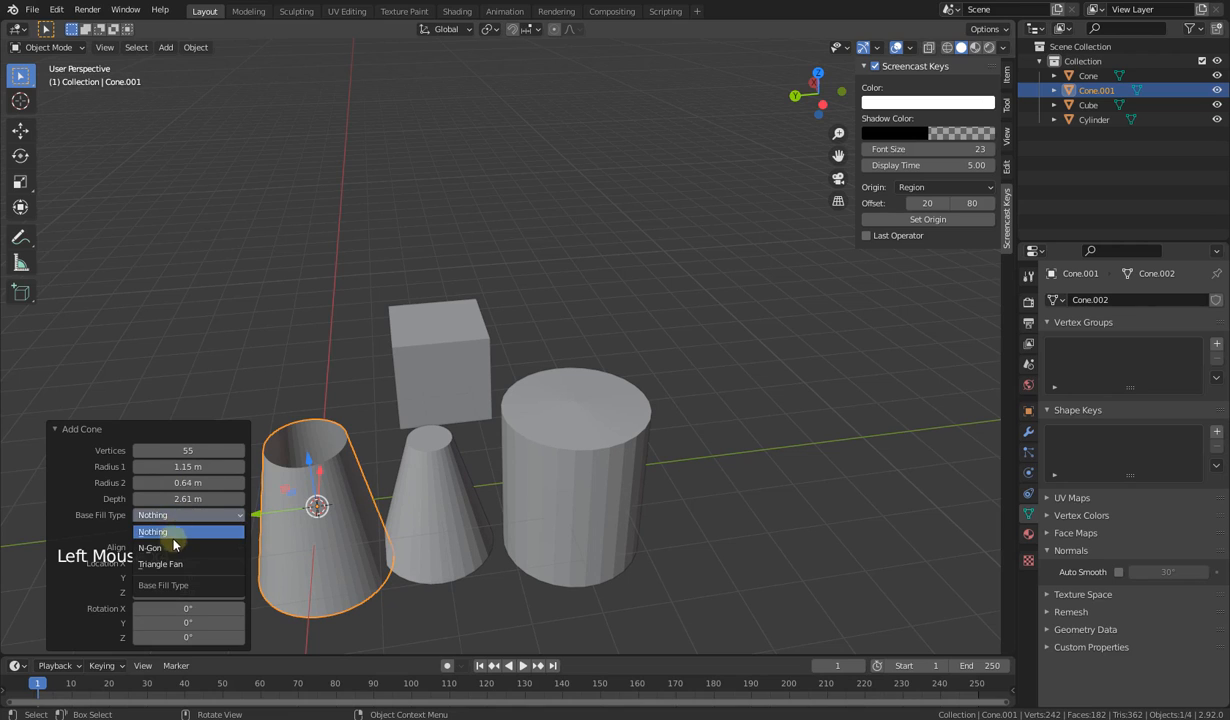
click(168, 530)
click(172, 516)
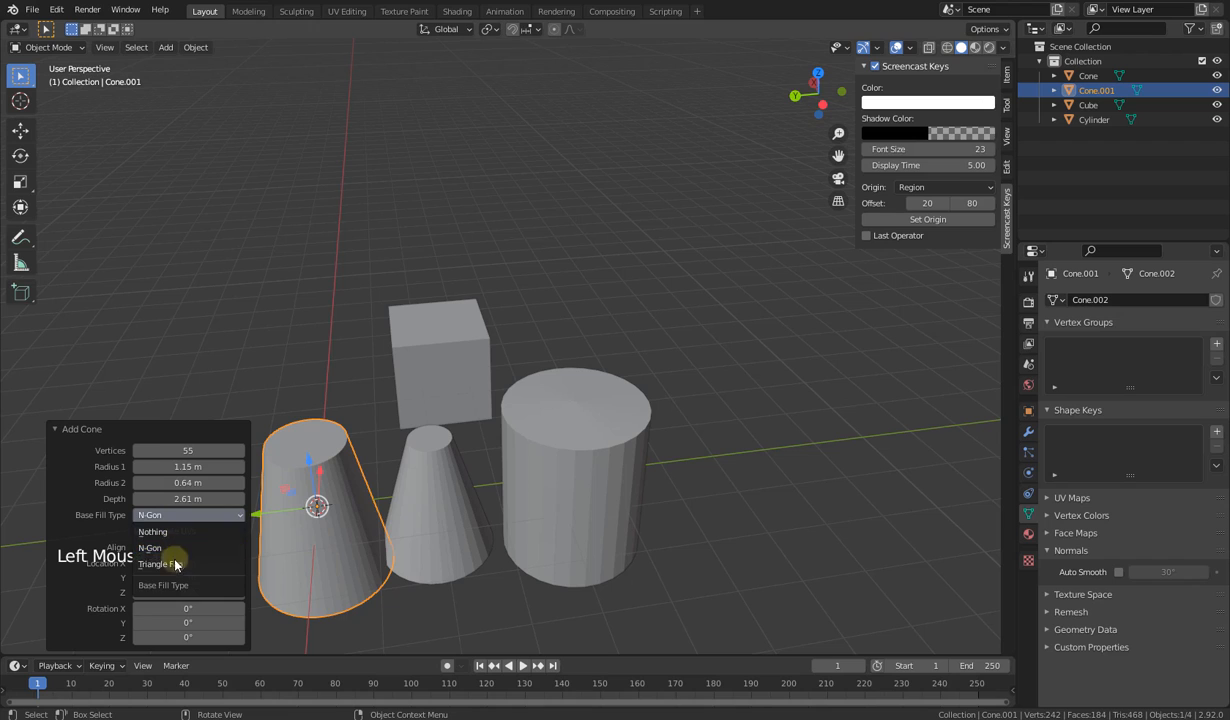
click(170, 563)
Step: Add a monkey mesh at the world origin with a size of 2.25 m
click(445, 318)
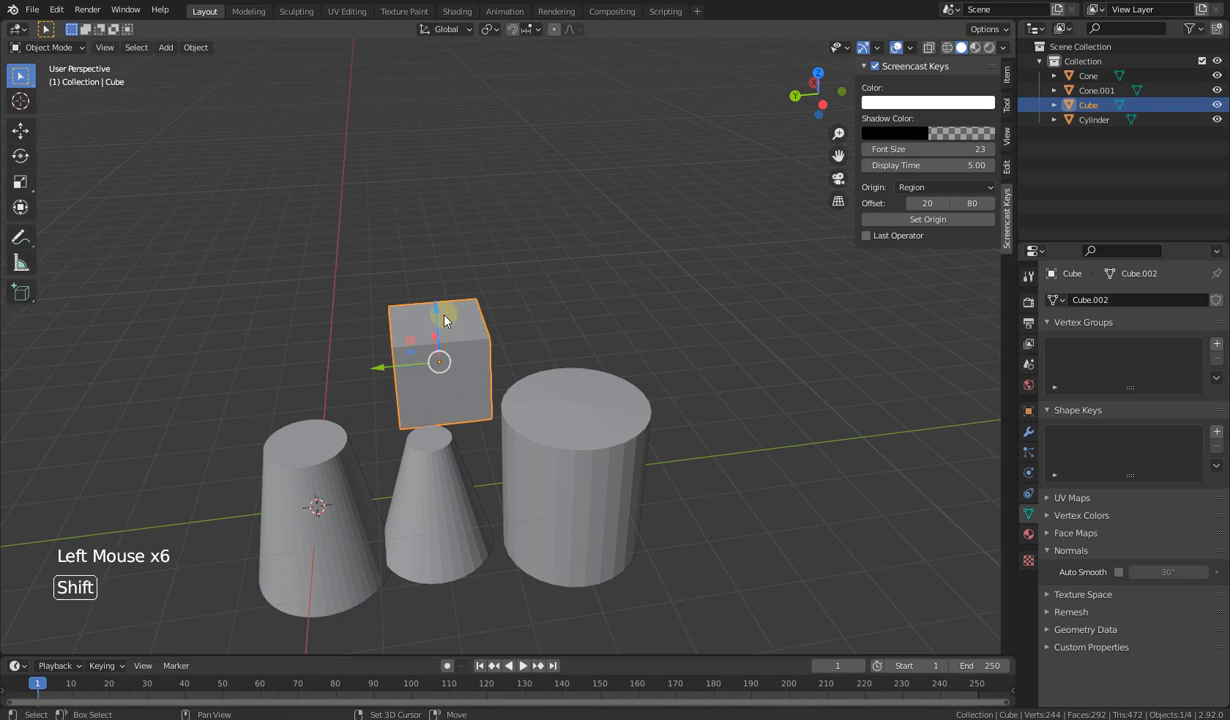
key(shift+a)
mouse_move(445, 318)
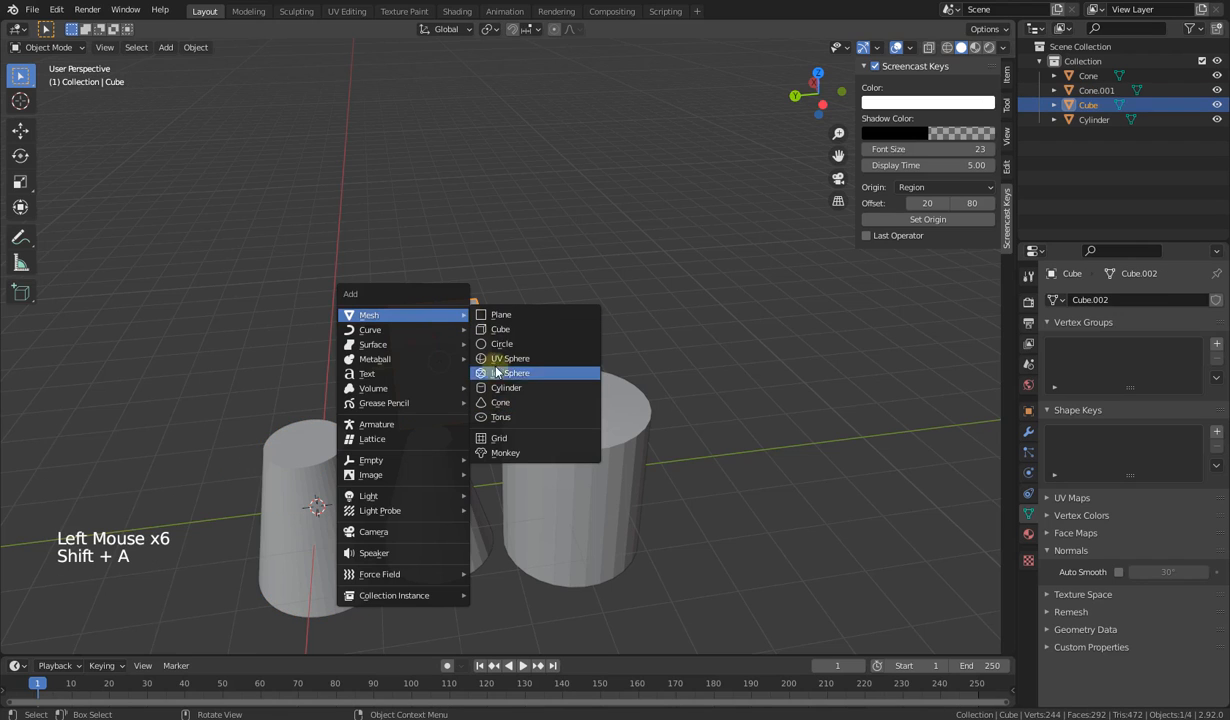
click(507, 453)
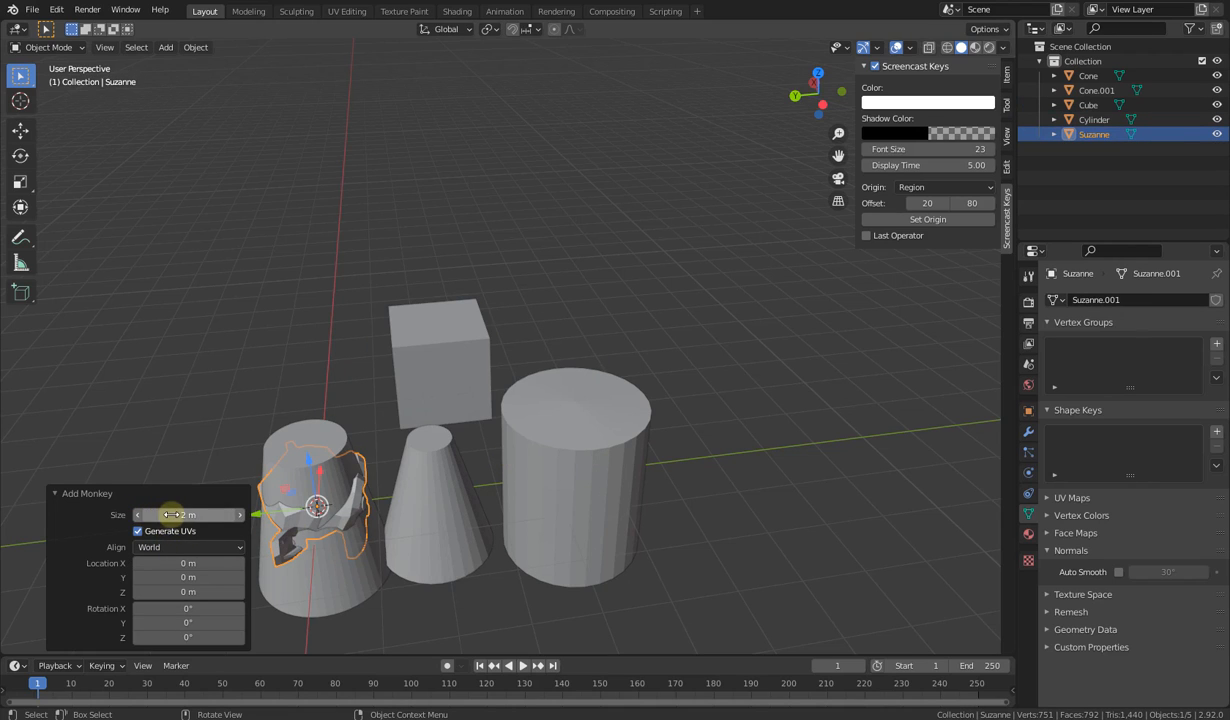
drag(170, 514, 86, 518)
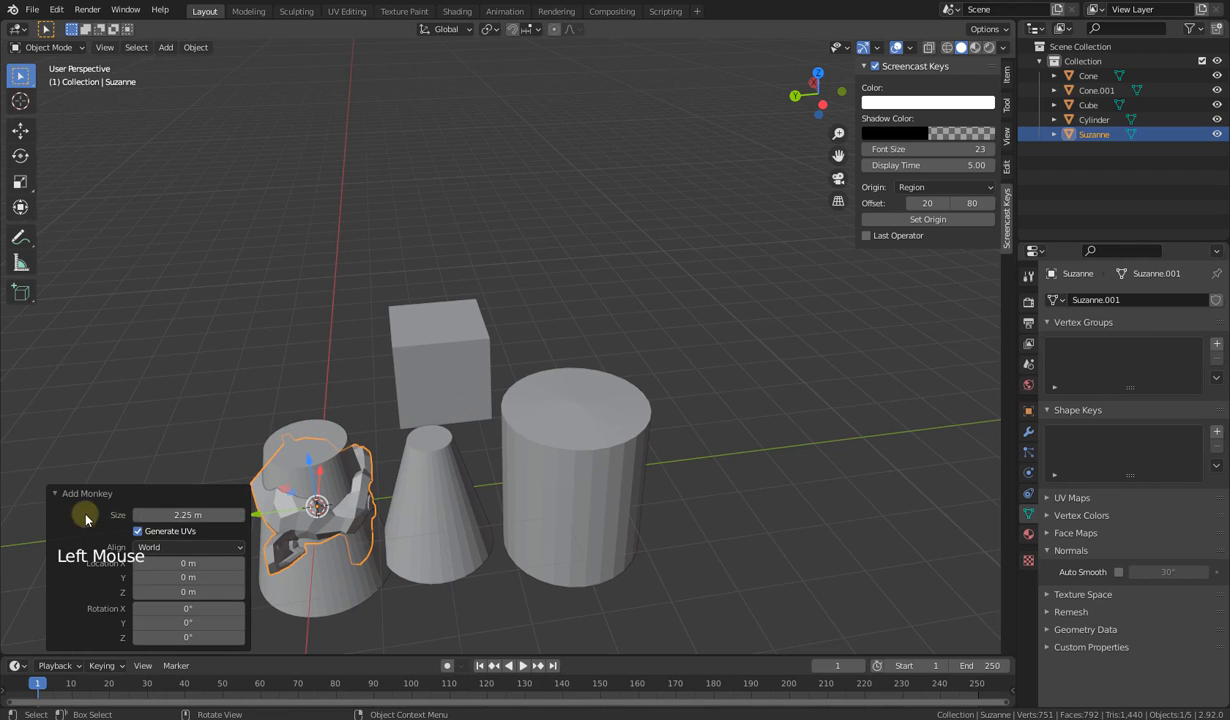
Step: Select all objects in the scene and delete them
scroll(400, 470, down, 2)
middle_drag(467, 450, 438, 500)
key(a)
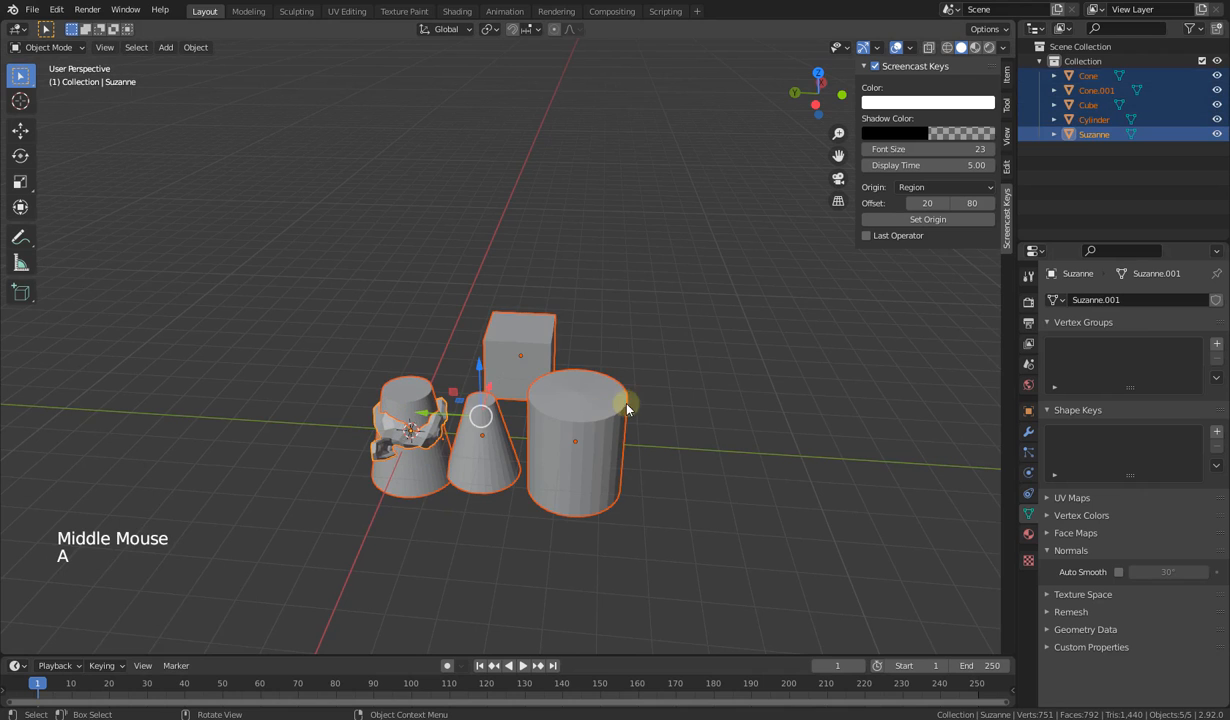
key(x)
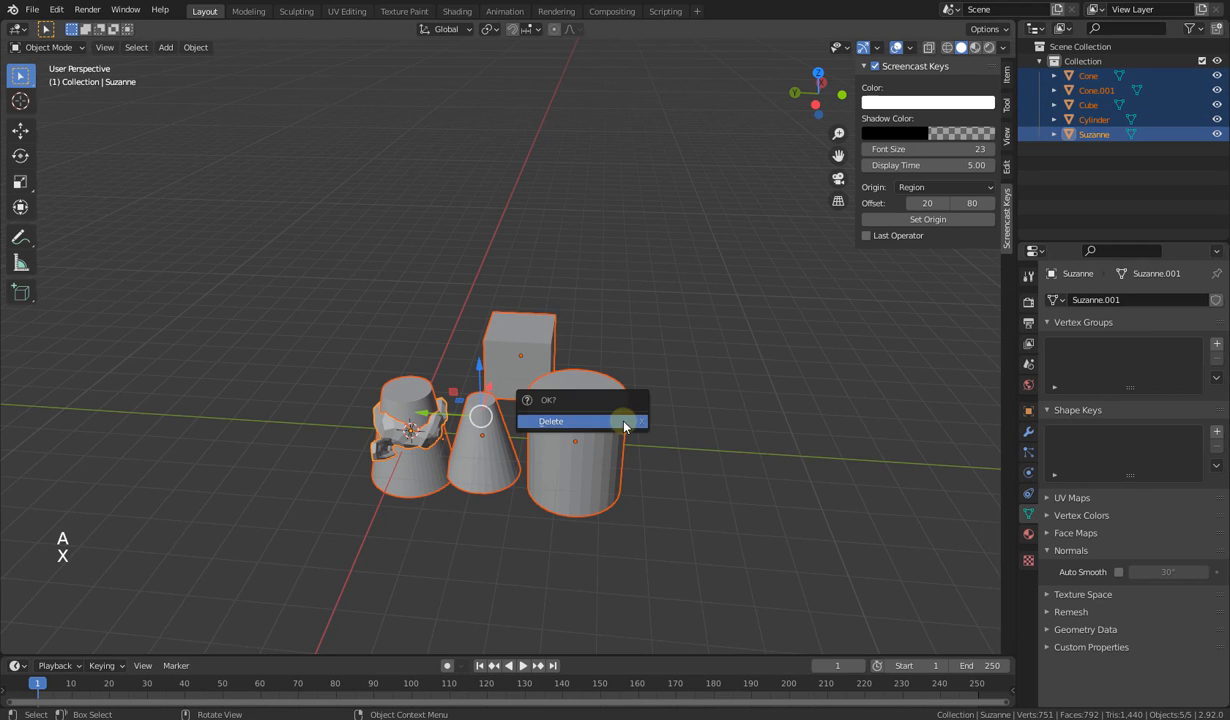
click(624, 421)
Step: Add a cube mesh at the world origin of the empty scene
middle_drag(478, 446, 517, 408)
key(shift+a)
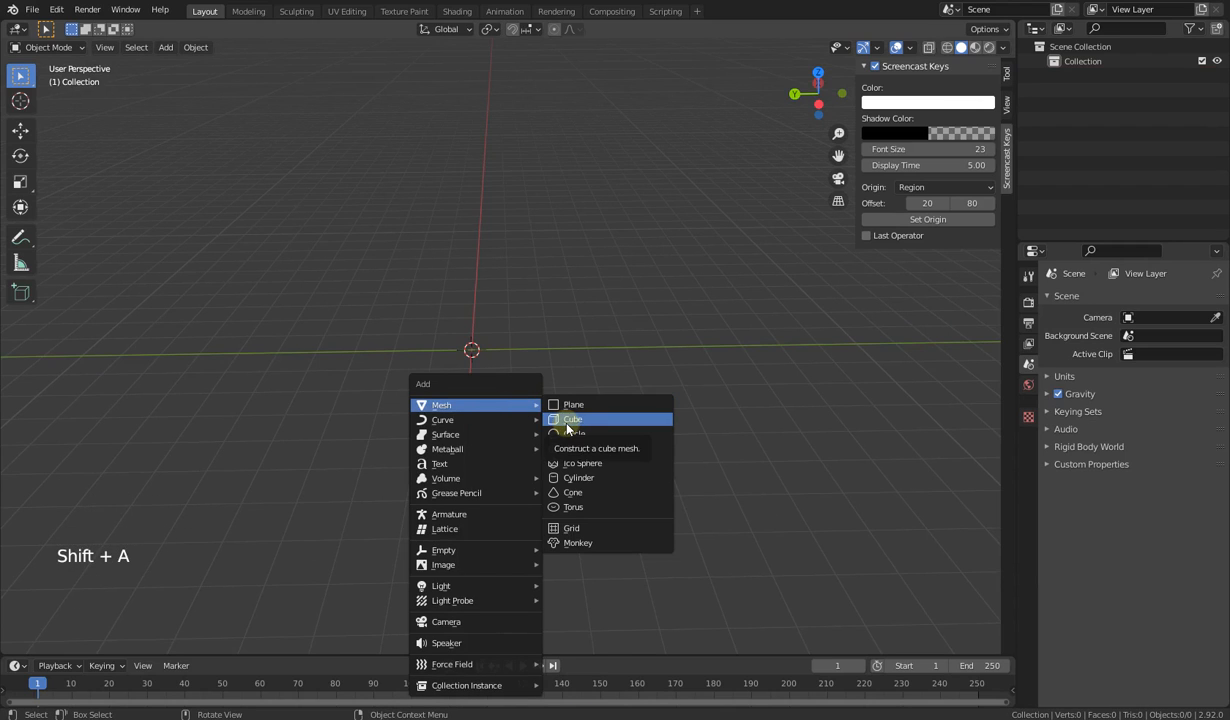
click(567, 420)
mouse_move(519, 402)
middle_down()
mouse_move(535, 453)
mouse_move(508, 406)
mouse_move(540, 394)
mouse_move(534, 444)
mouse_move(522, 409)
mouse_move(496, 400)
mouse_move(513, 394)
middle_up()
Step: Deselect the cube by picking empty space, and select it again
click(534, 450)
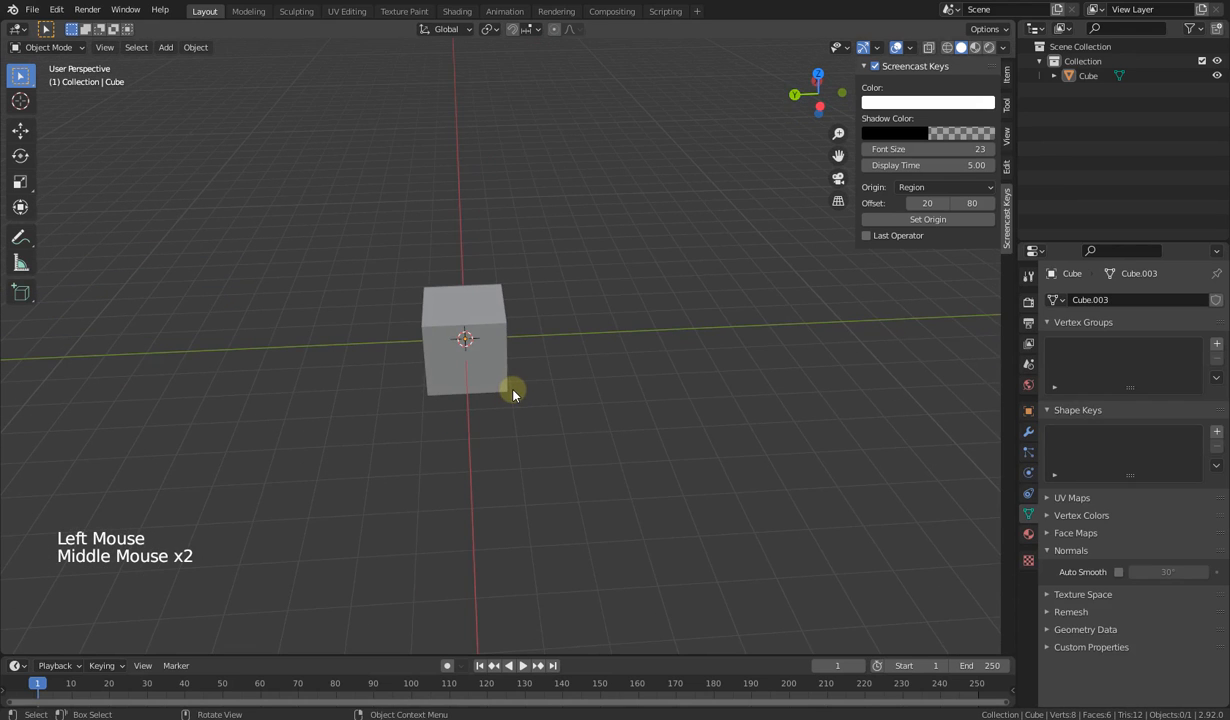
middle_drag(490, 401, 472, 362)
click(472, 362)
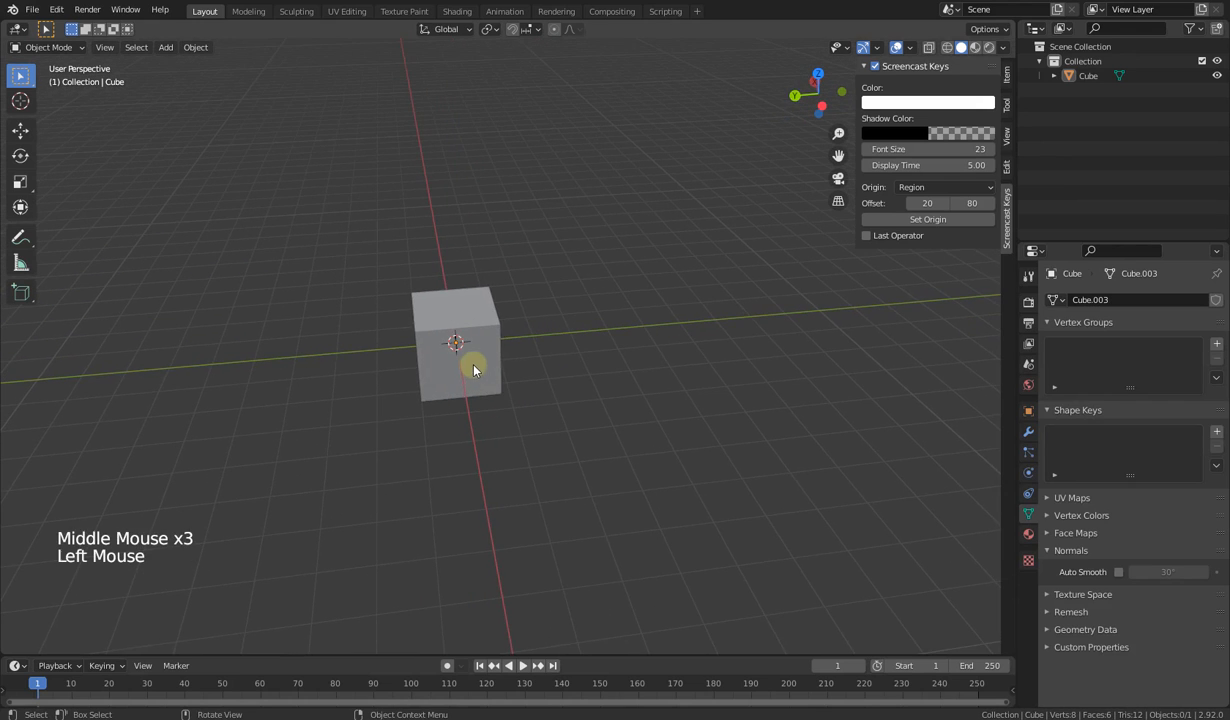
click(578, 399)
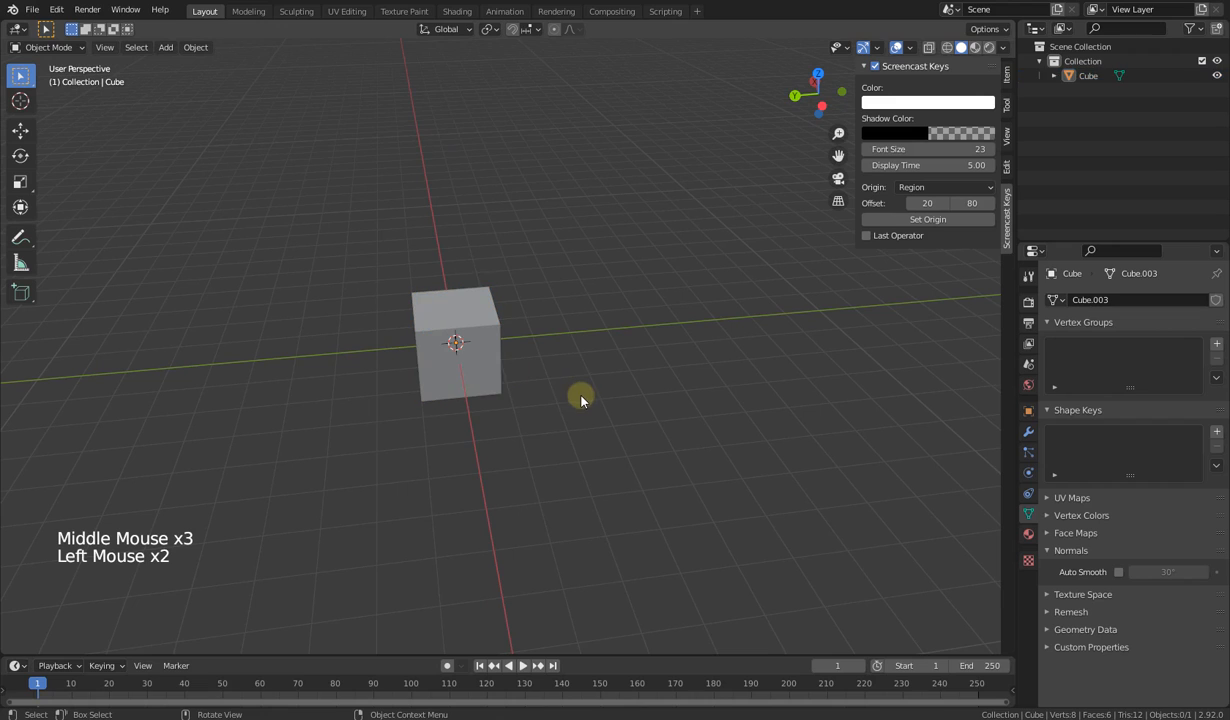
click(466, 367)
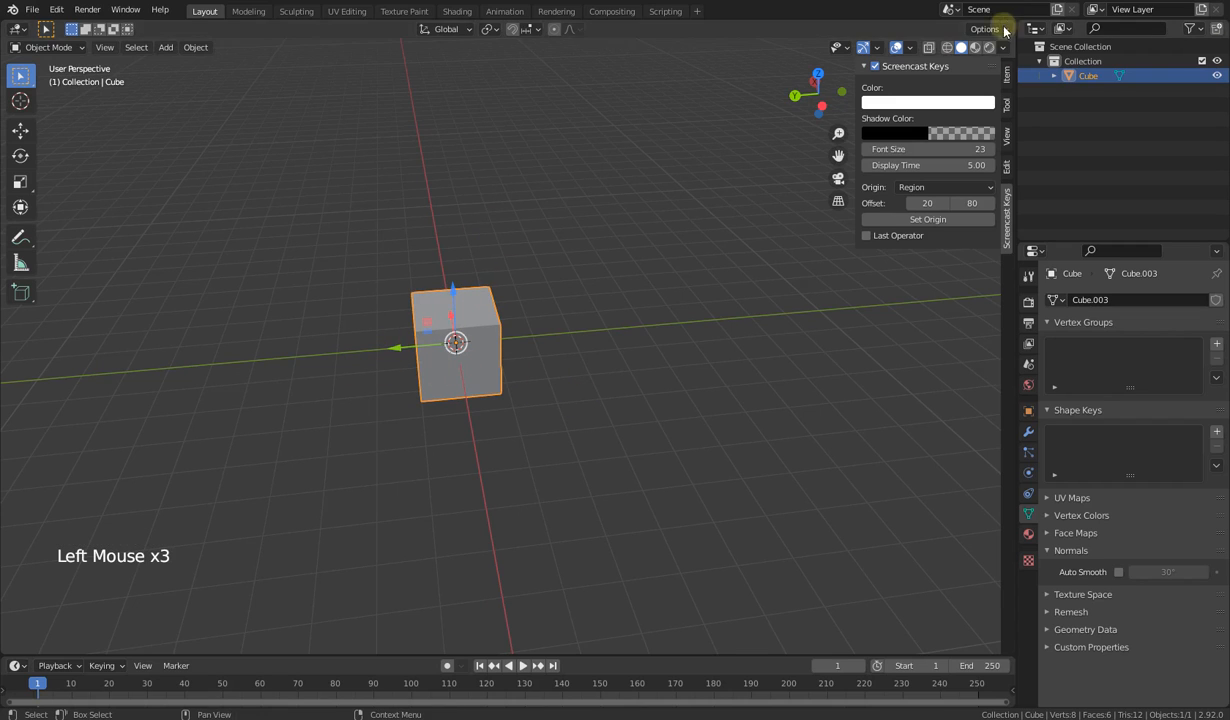
Step: Turn on the Rotate object gizmo and rotate the cube about 2.41° around the global X axis
click(877, 47)
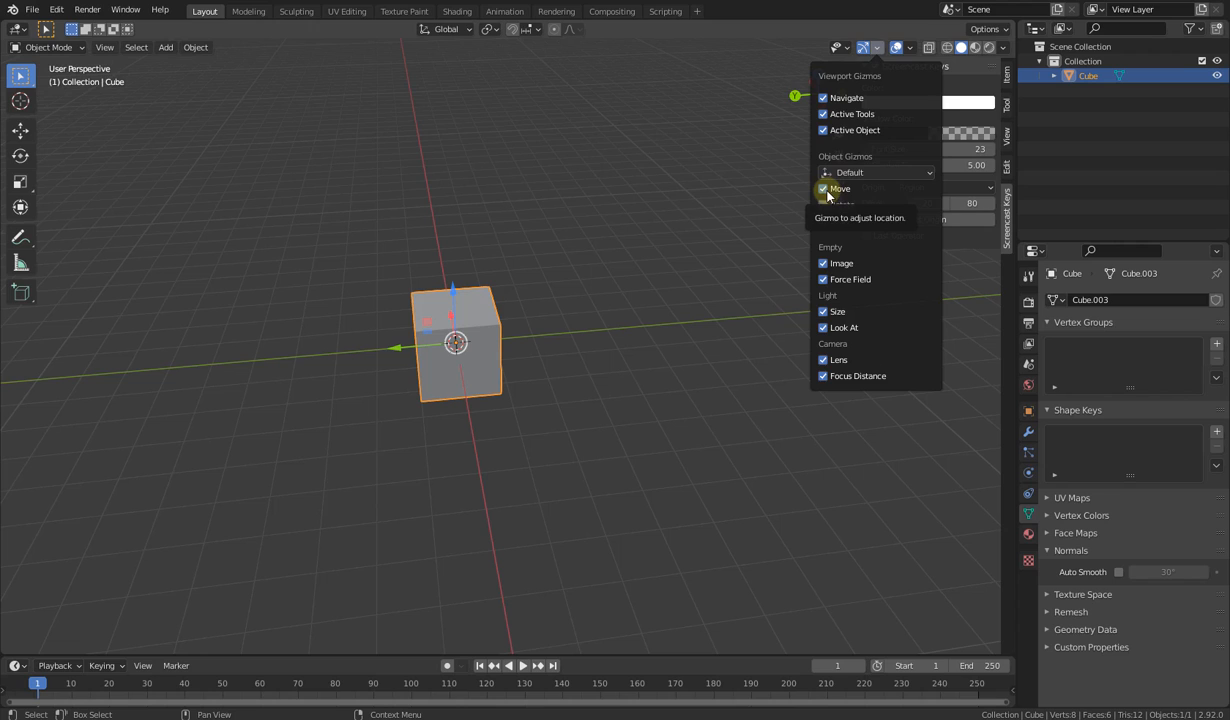
click(876, 47)
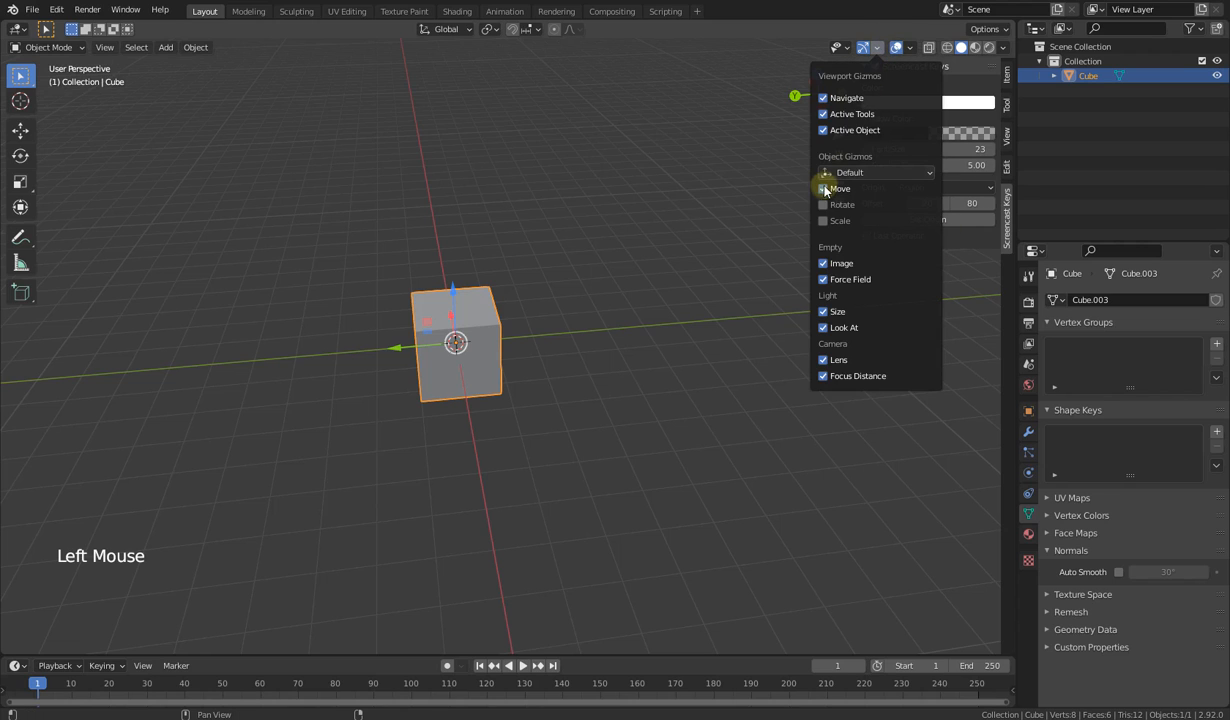
click(823, 204)
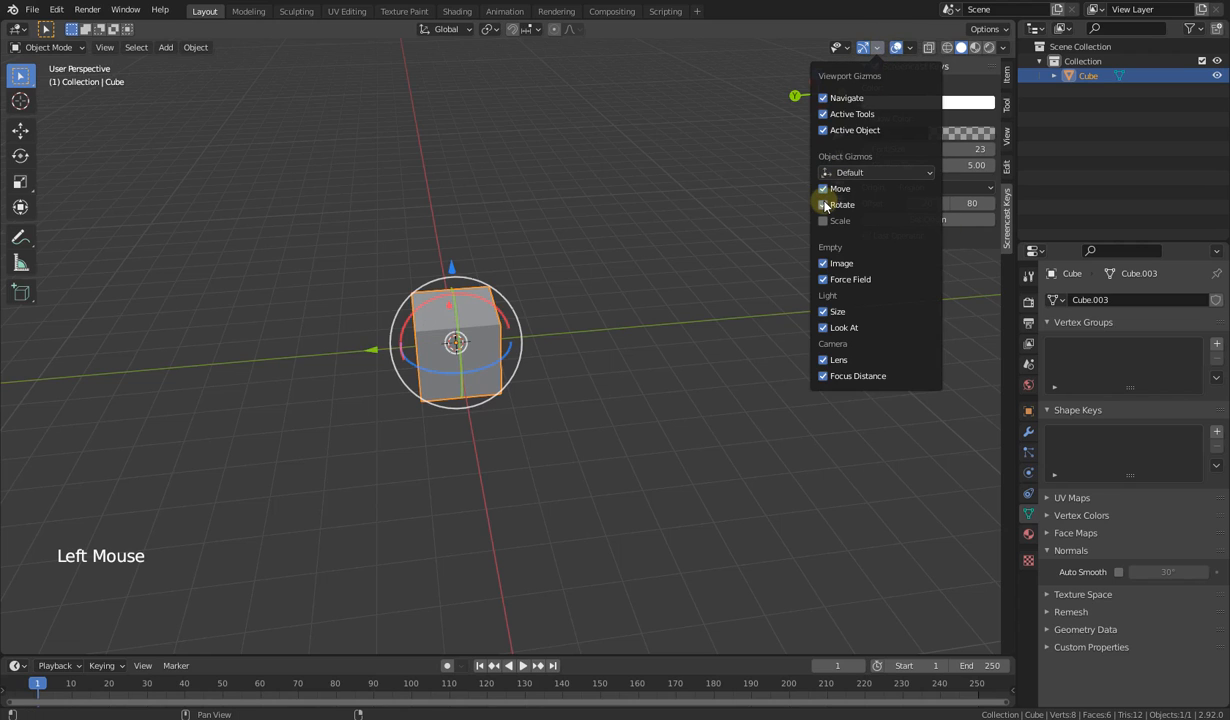
double_click(485, 298)
mouse_move(507, 302)
mouse_down()
mouse_move(585, 360)
mouse_move(503, 321)
mouse_move(512, 315)
mouse_up()
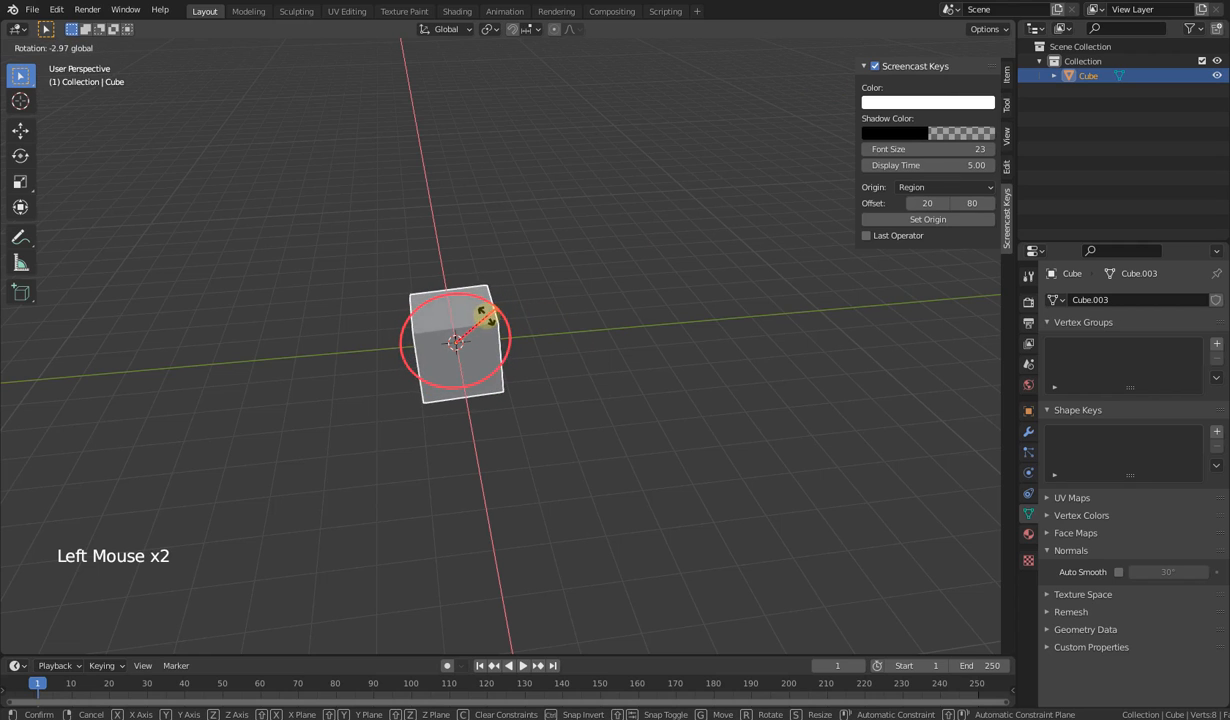
click(489, 320)
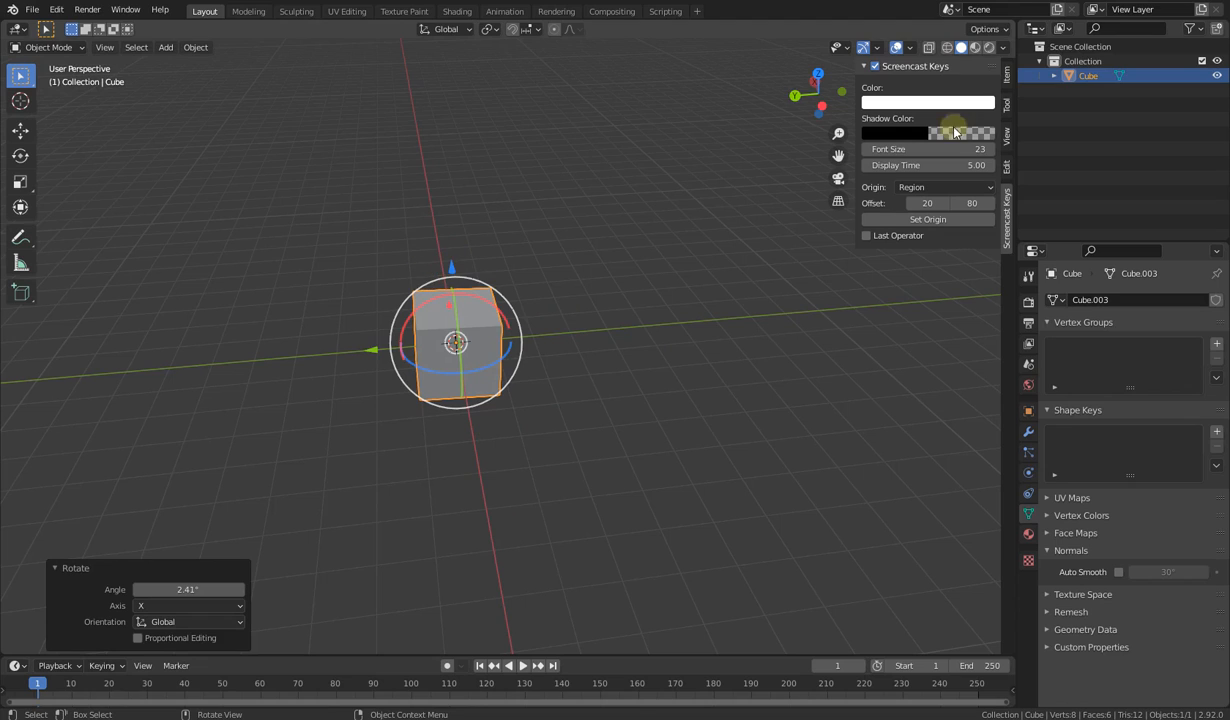
Step: Swap the Rotate object gizmo for the Scale gizmo and stretch the cube along Y by a factor of about 3.55
click(878, 50)
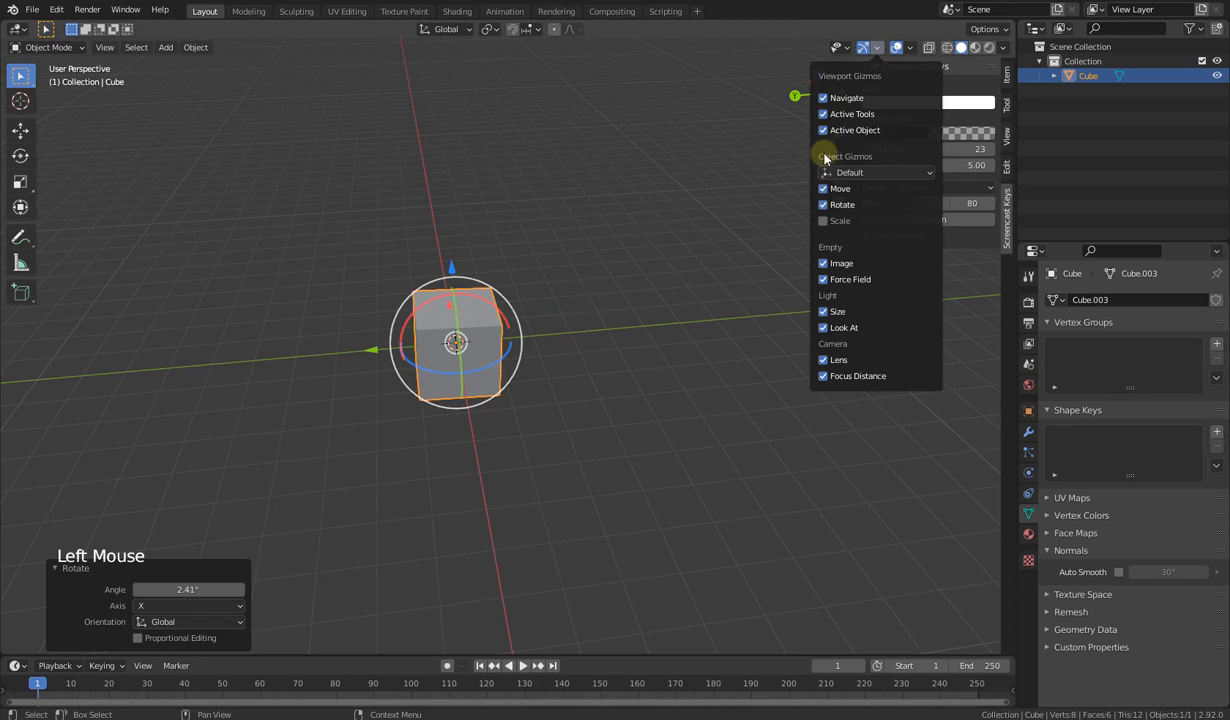
click(823, 205)
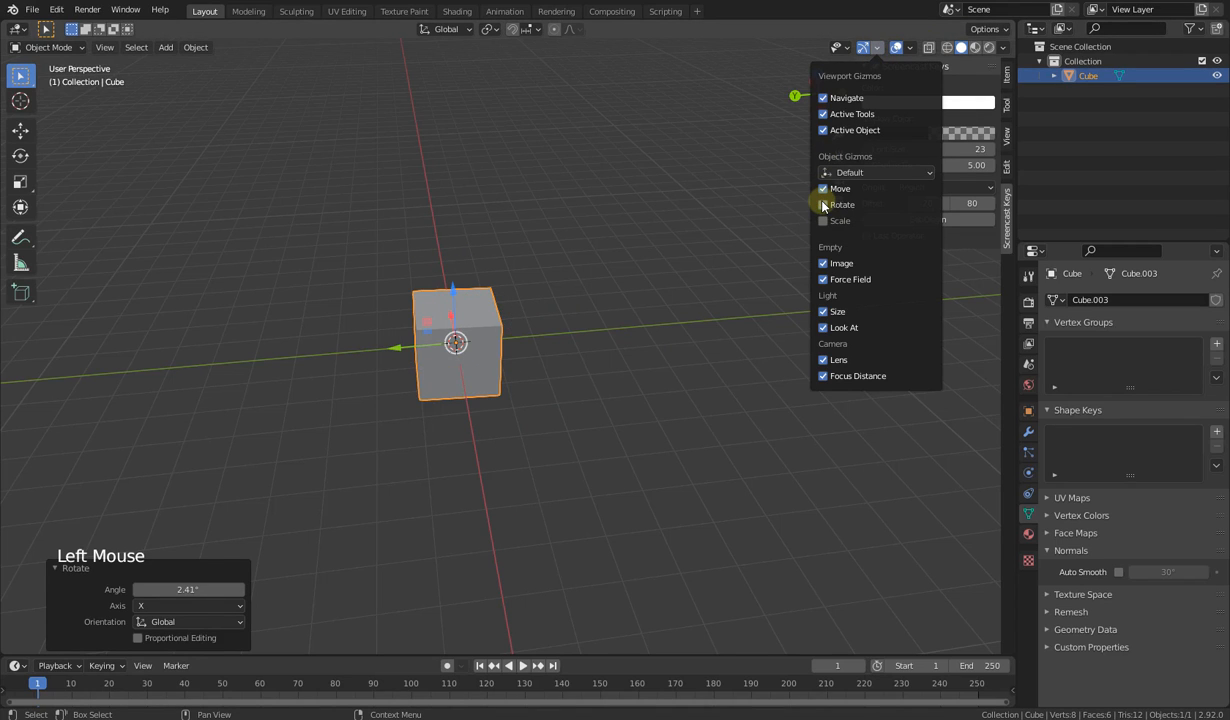
click(823, 221)
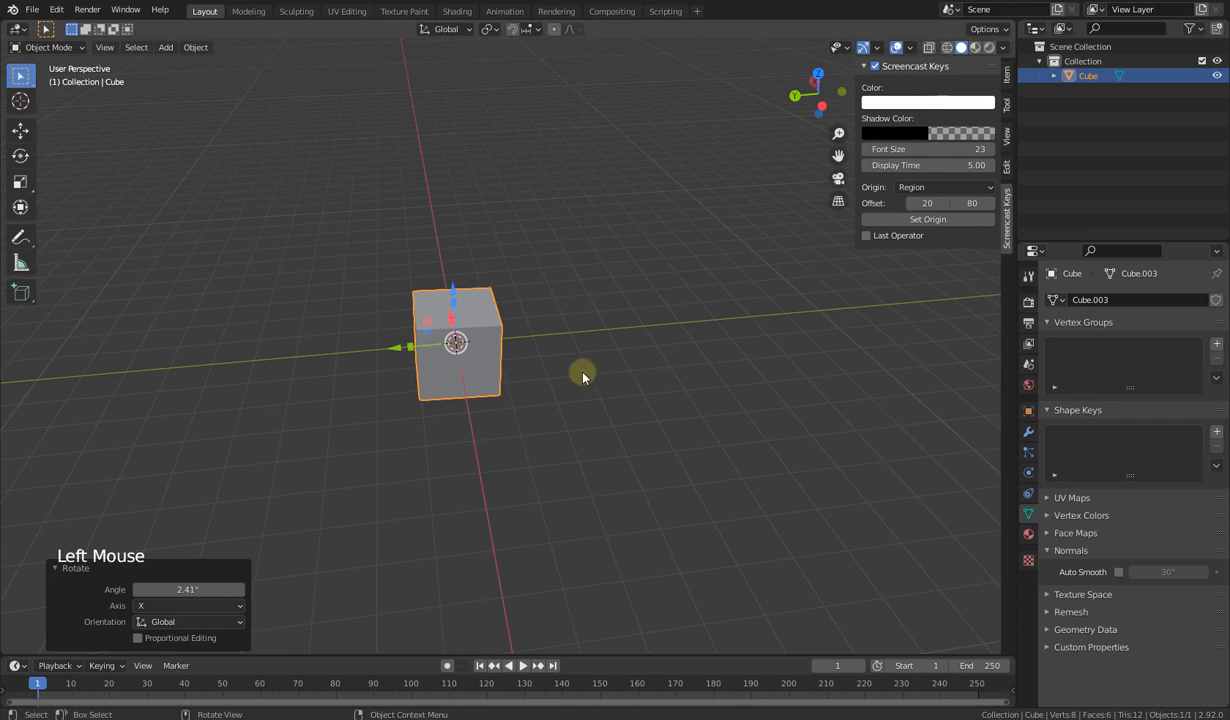
middle_drag(582, 371, 719, 371)
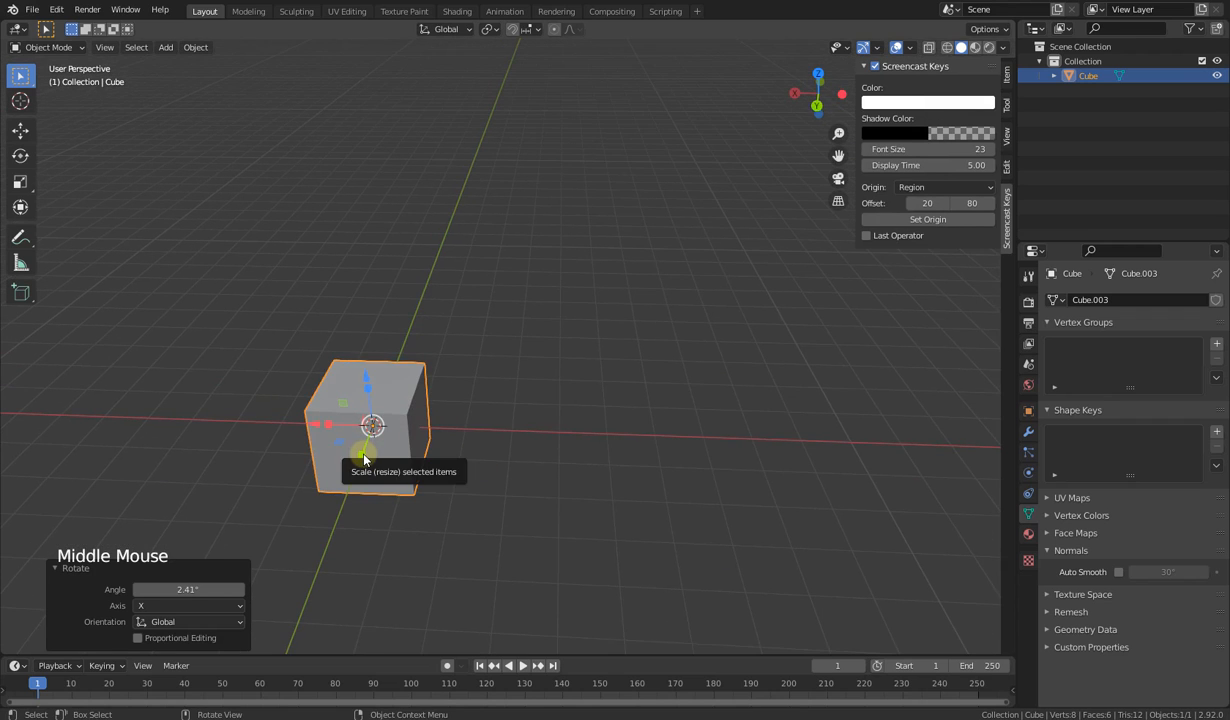
drag(364, 458, 325, 540)
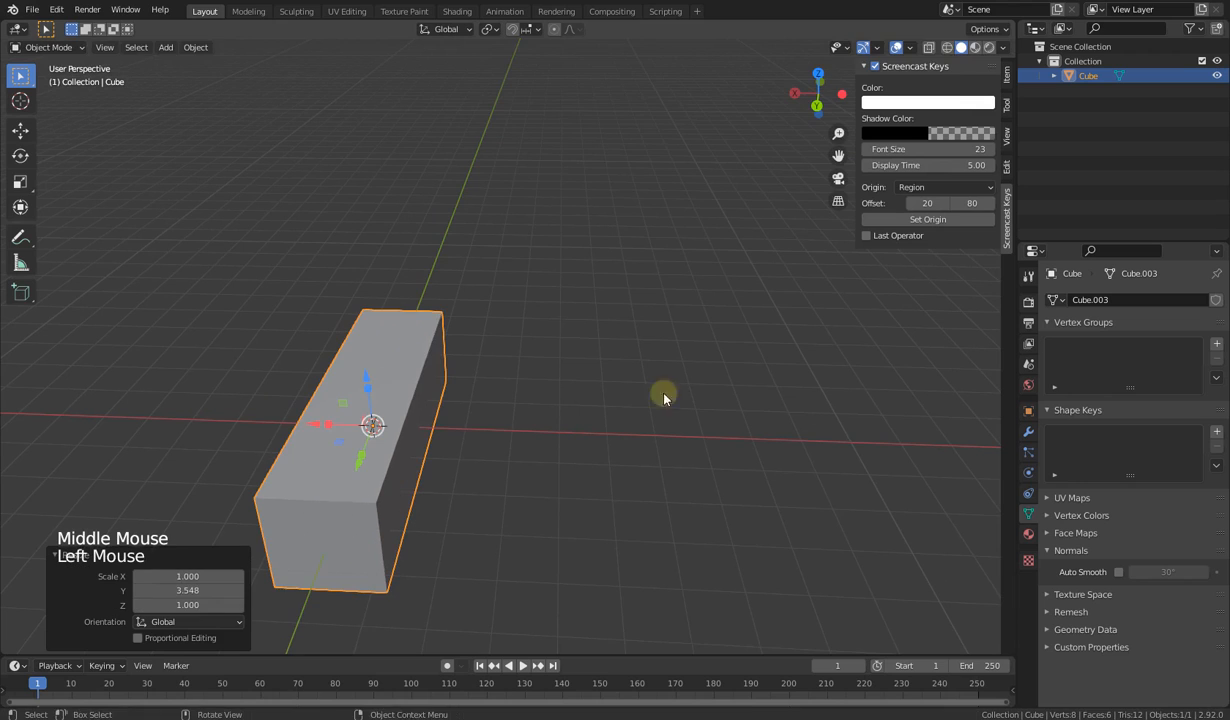
Step: Turn off the Move object gizmo for the stretched cube
click(909, 47)
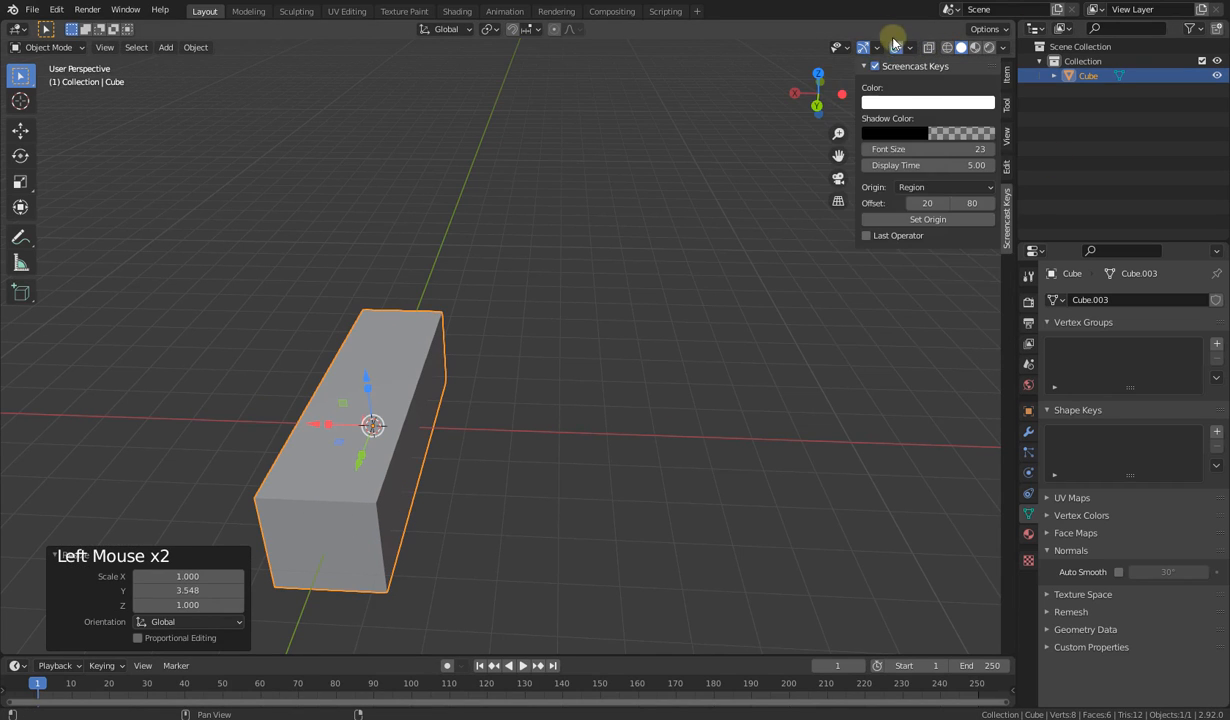
click(877, 48)
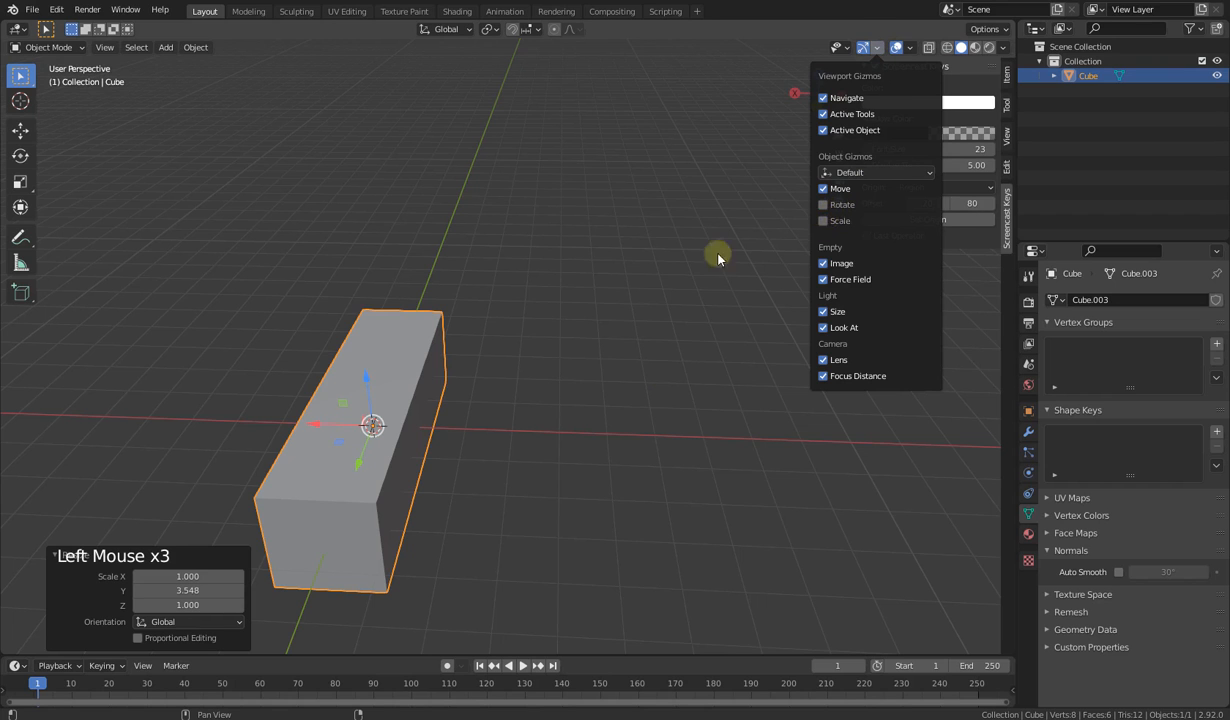
scroll(586, 397, down, 3)
middle_drag(667, 387, 571, 397)
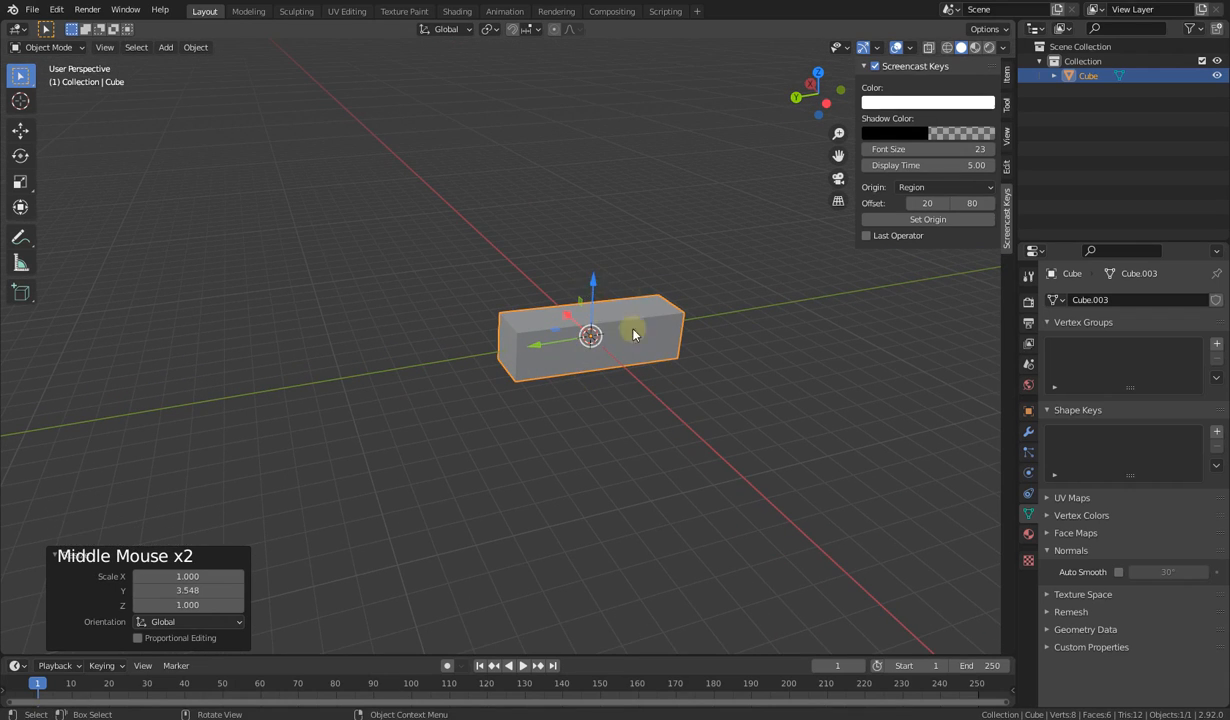
click(522, 357)
middle_drag(522, 357, 492, 407)
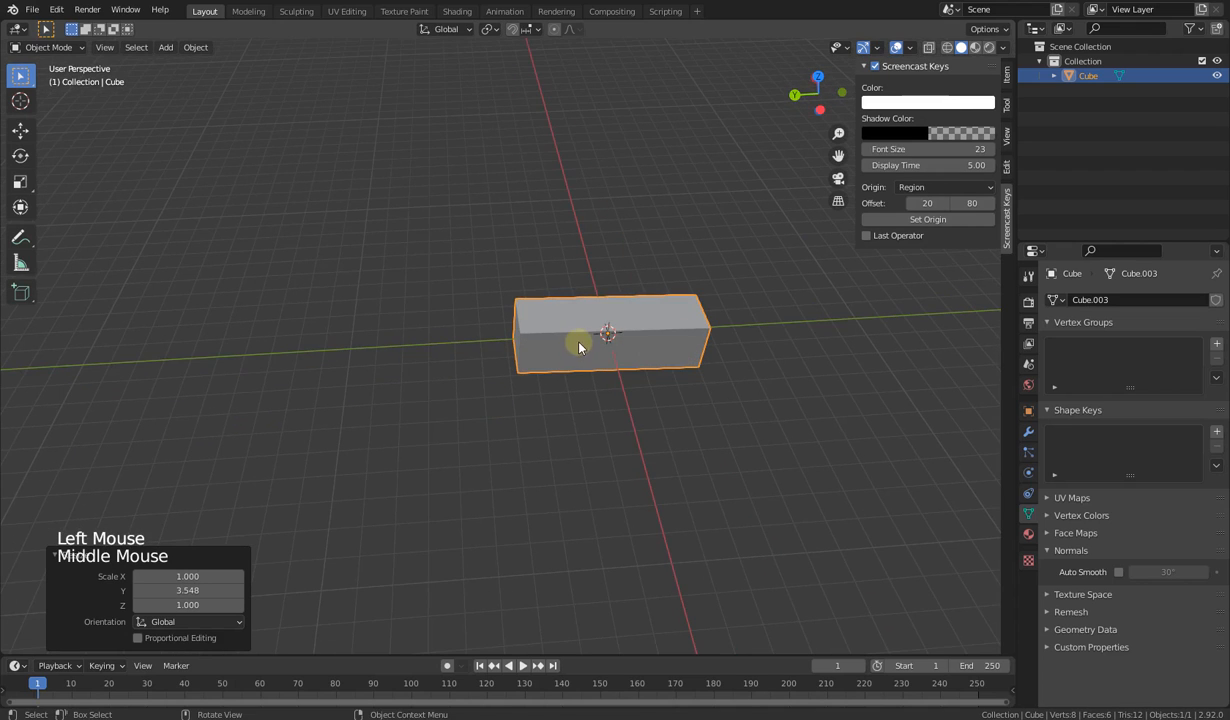
middle_drag(615, 418, 634, 420)
mouse_move(604, 364)
middle_down()
mouse_move(623, 351)
mouse_move(500, 415)
mouse_move(605, 370)
middle_up()
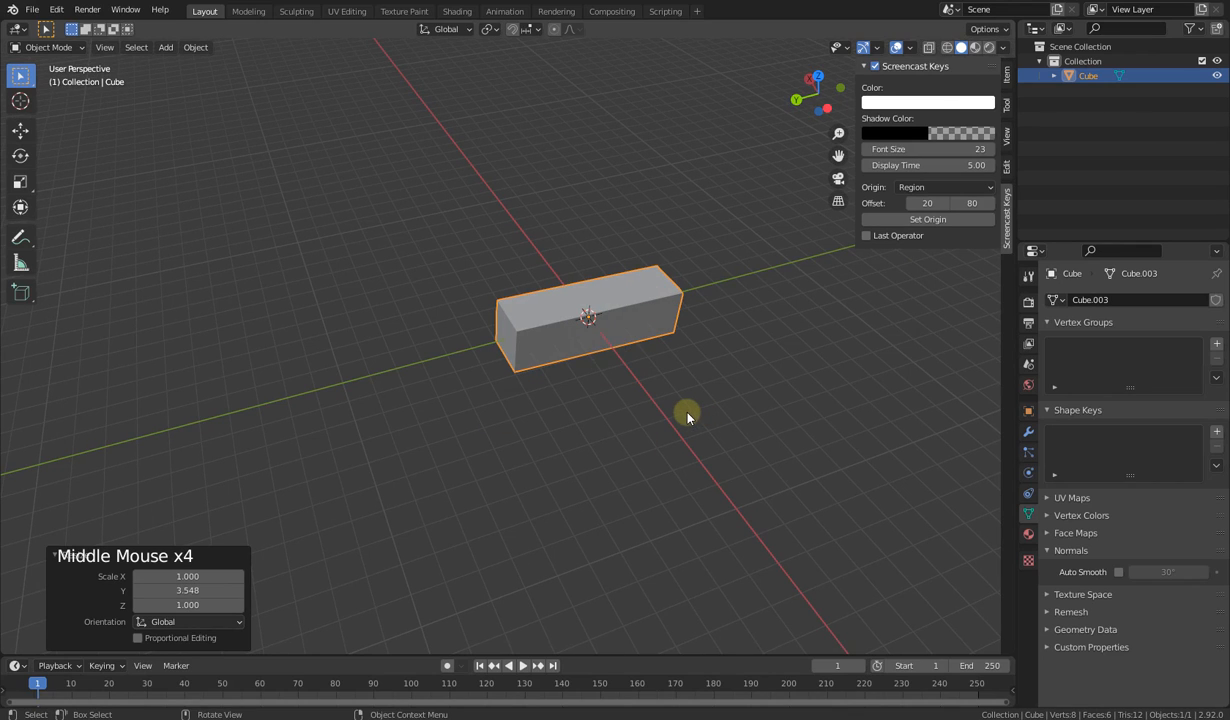
mouse_move(574, 401)
middle_down()
mouse_move(607, 384)
mouse_move(579, 390)
mouse_move(642, 398)
mouse_move(577, 410)
middle_up()
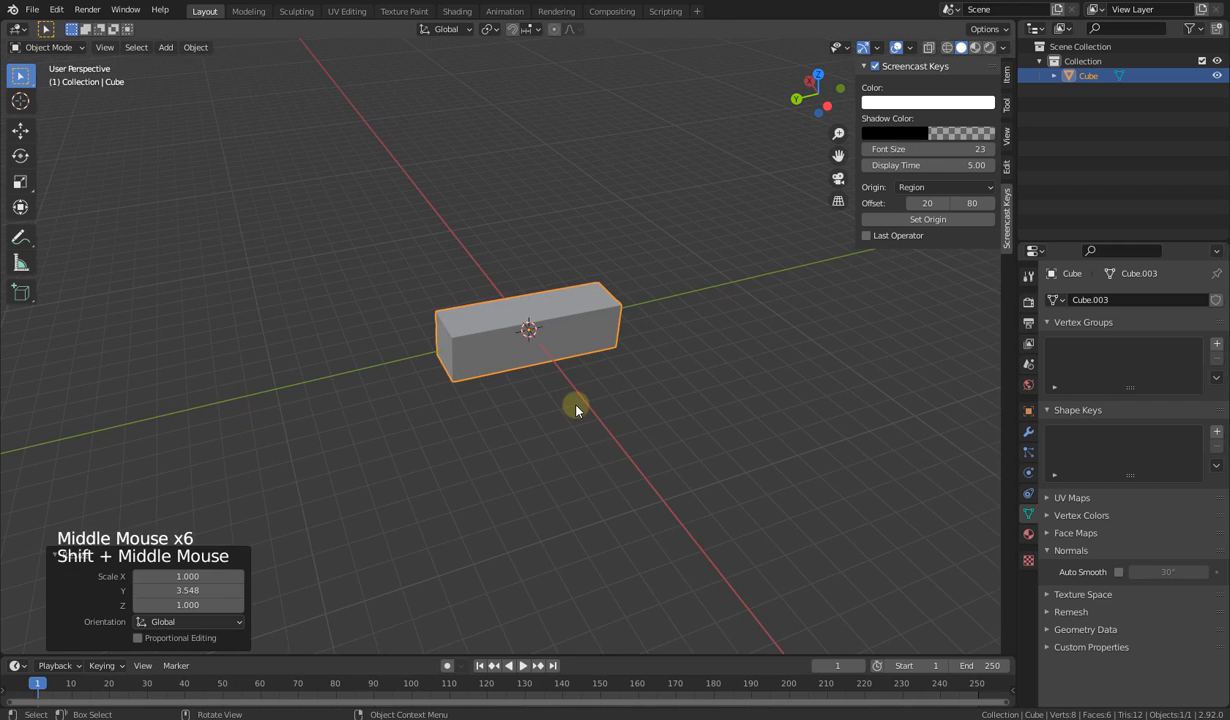
Step: Start and cancel a free move of the cube, and collapse the Resize operation settings
key(g)
key(Escape)
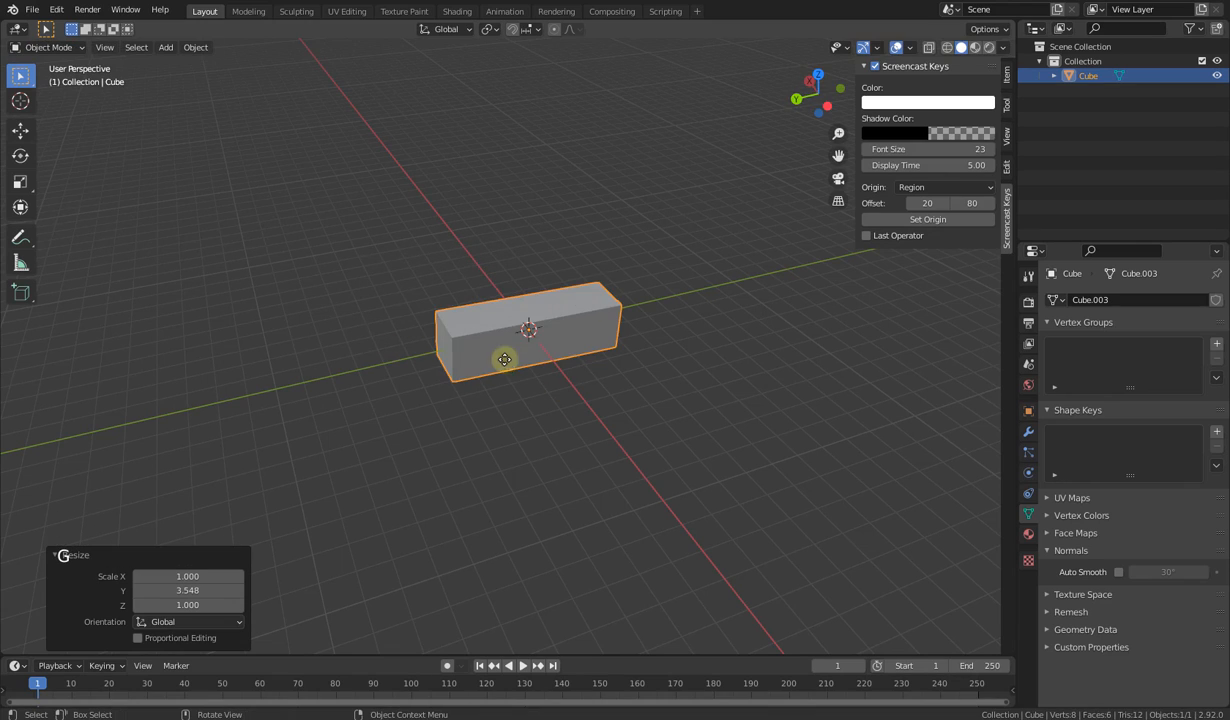
click(58, 555)
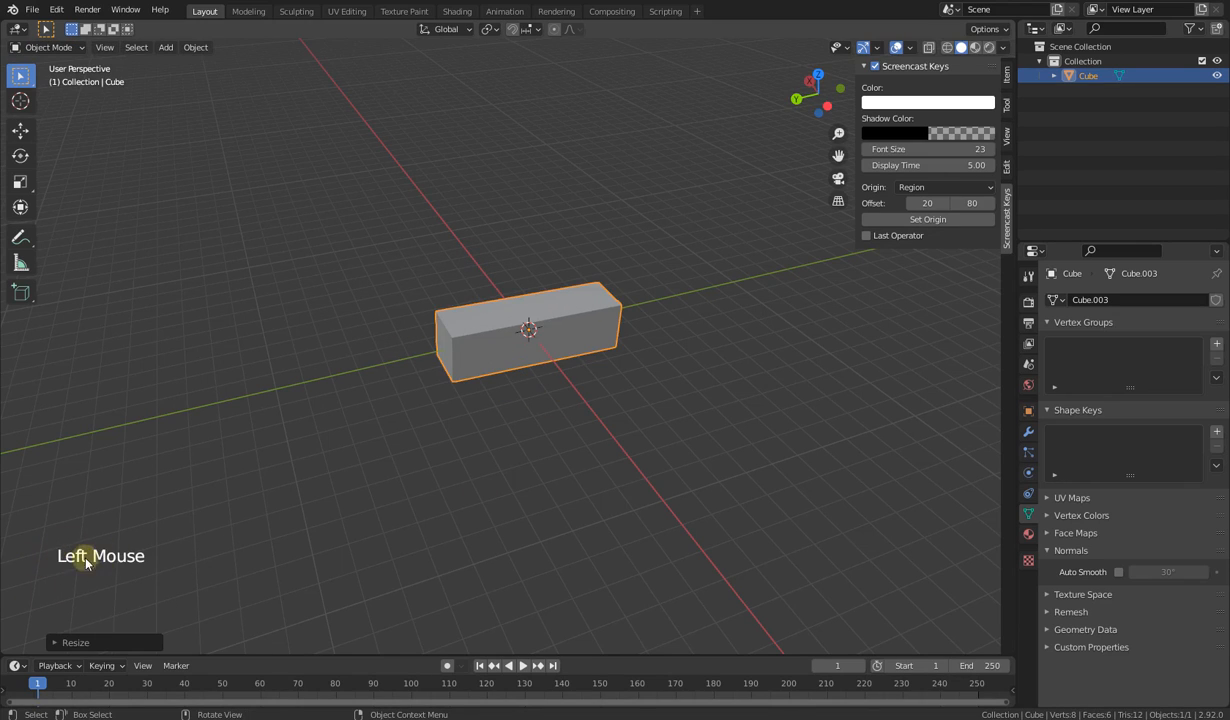
Step: Try moving the cube freely in the view plane without any axis constraint
key(g)
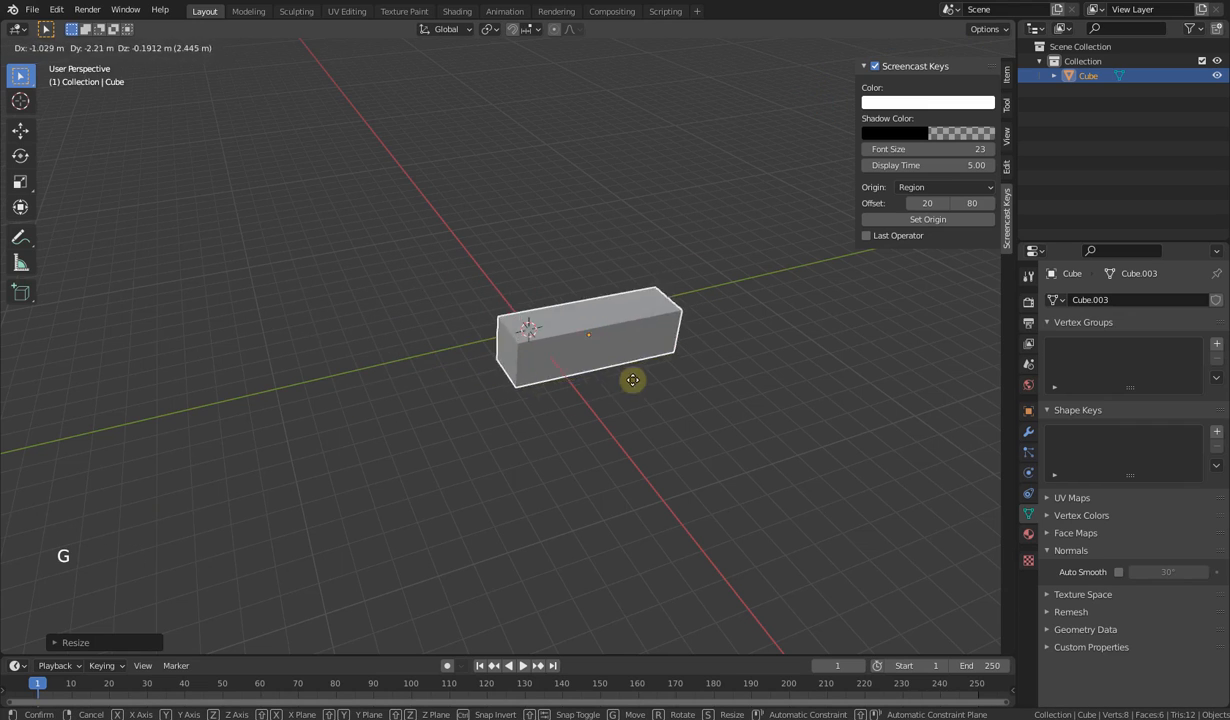
click(563, 362)
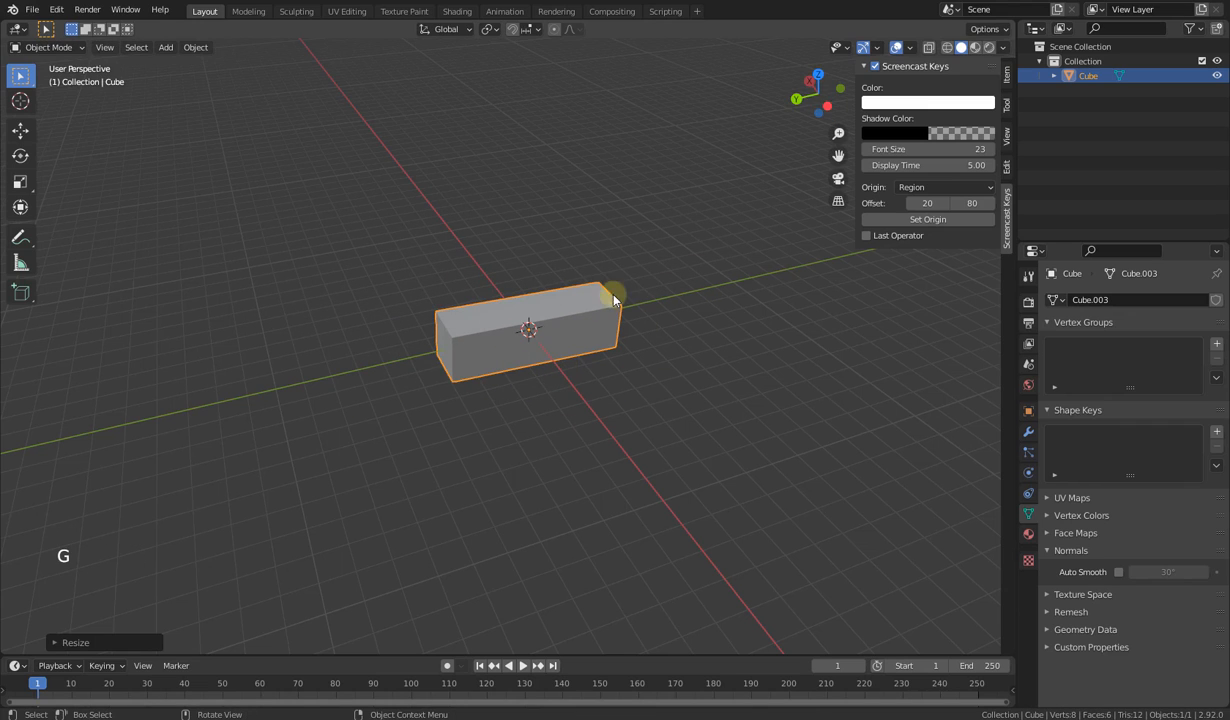
click(876, 48)
key(g)
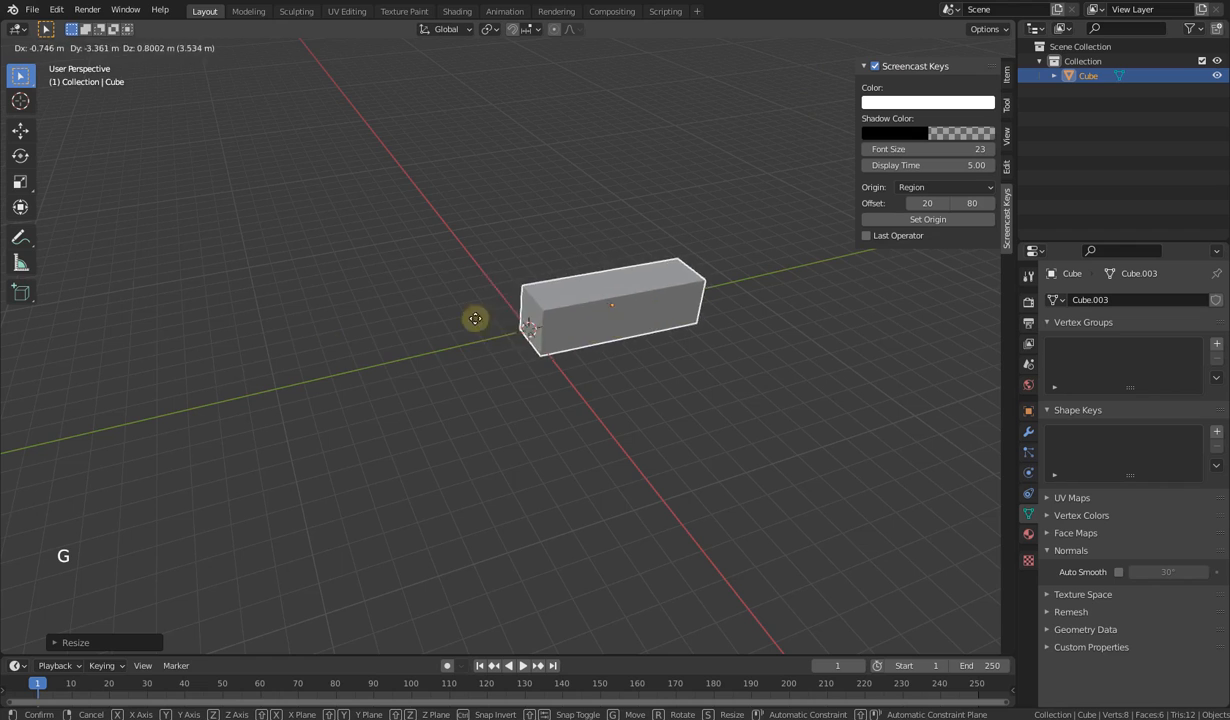
right_click(464, 331)
Step: Try an unconstrained move of the cube from a different viewing angle
middle_drag(586, 446, 549, 428)
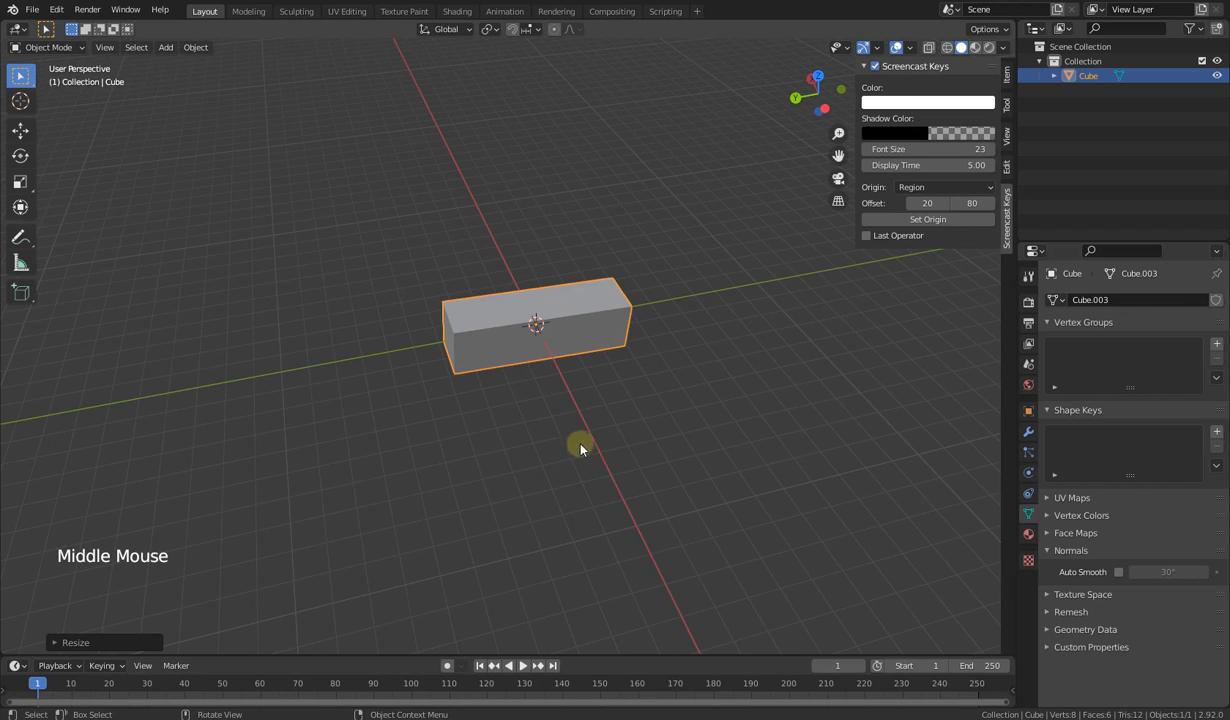
middle_drag(580, 447, 640, 390)
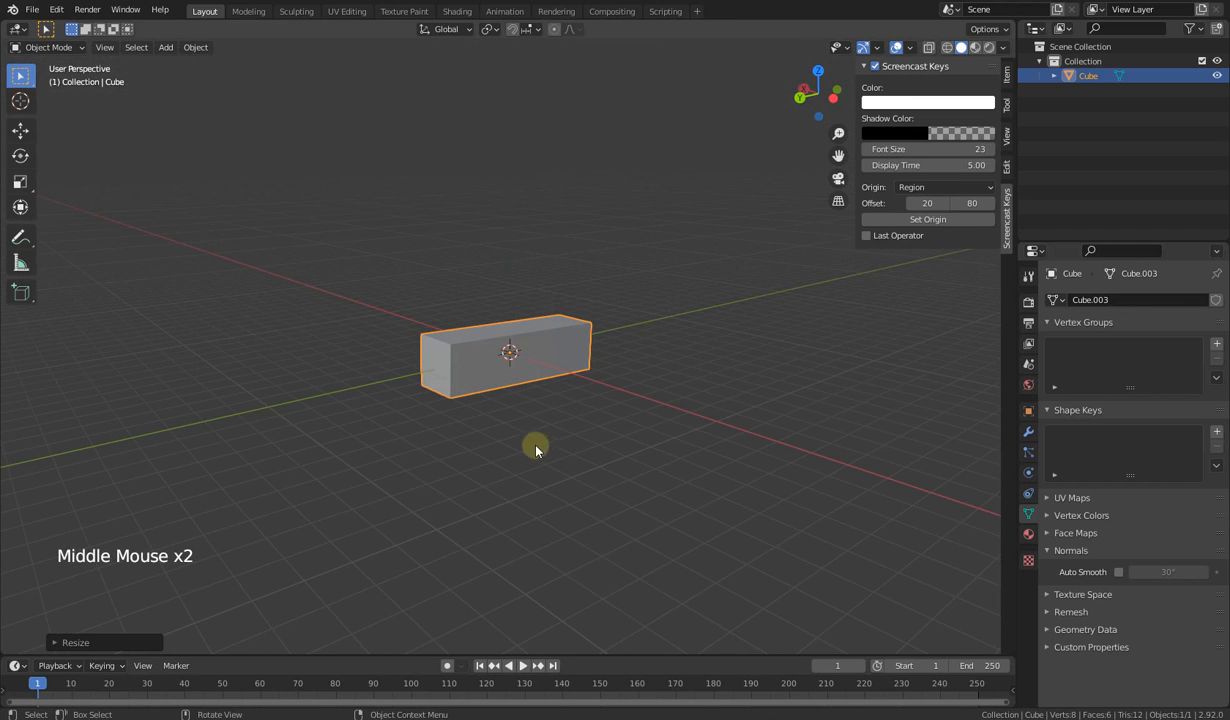
scroll(535, 450, down, 1)
mouse_move(535, 450)
middle_down()
mouse_move(541, 472)
mouse_move(545, 460)
middle_up()
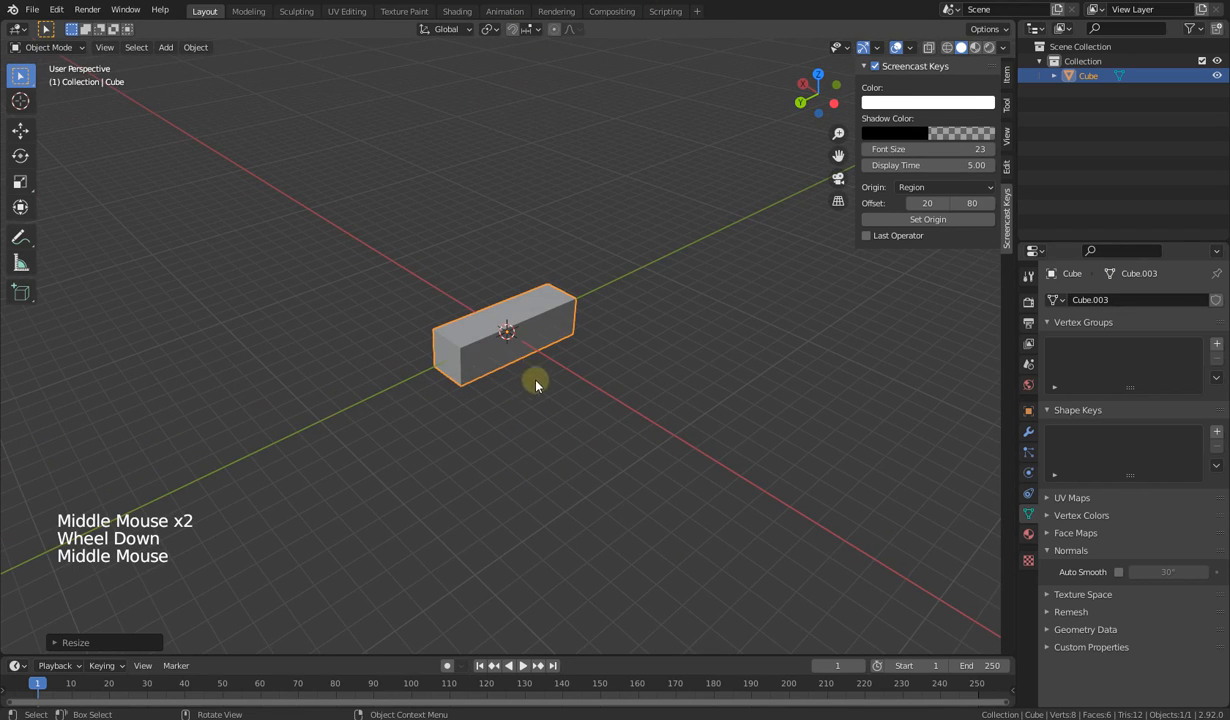
middle_drag(535, 385, 558, 376)
middle_drag(475, 261, 622, 328)
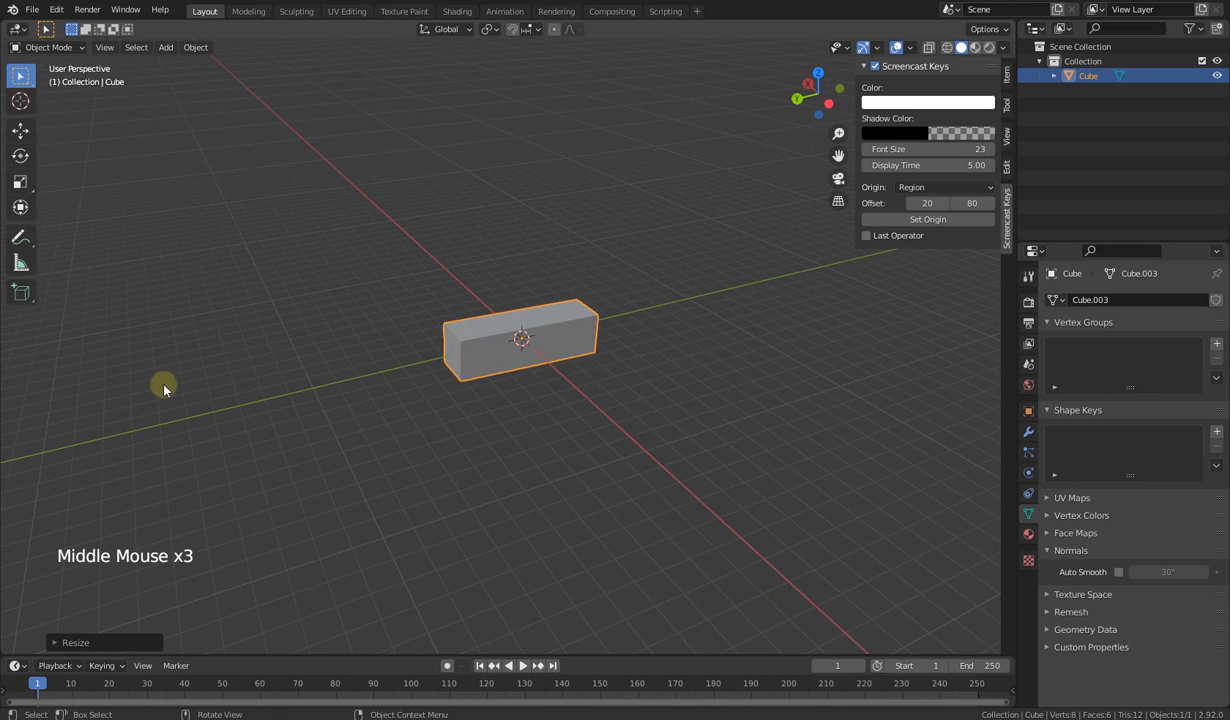
middle_drag(585, 367, 650, 326)
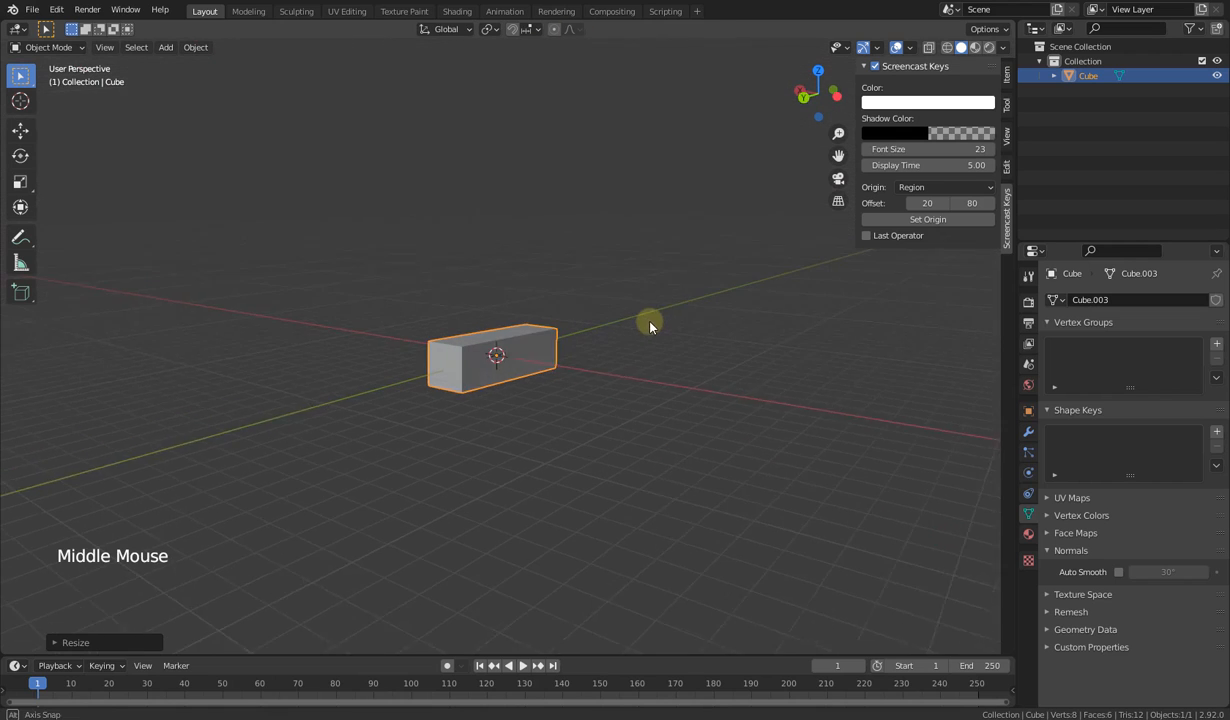
middle_drag(535, 343, 480, 441)
key(g)
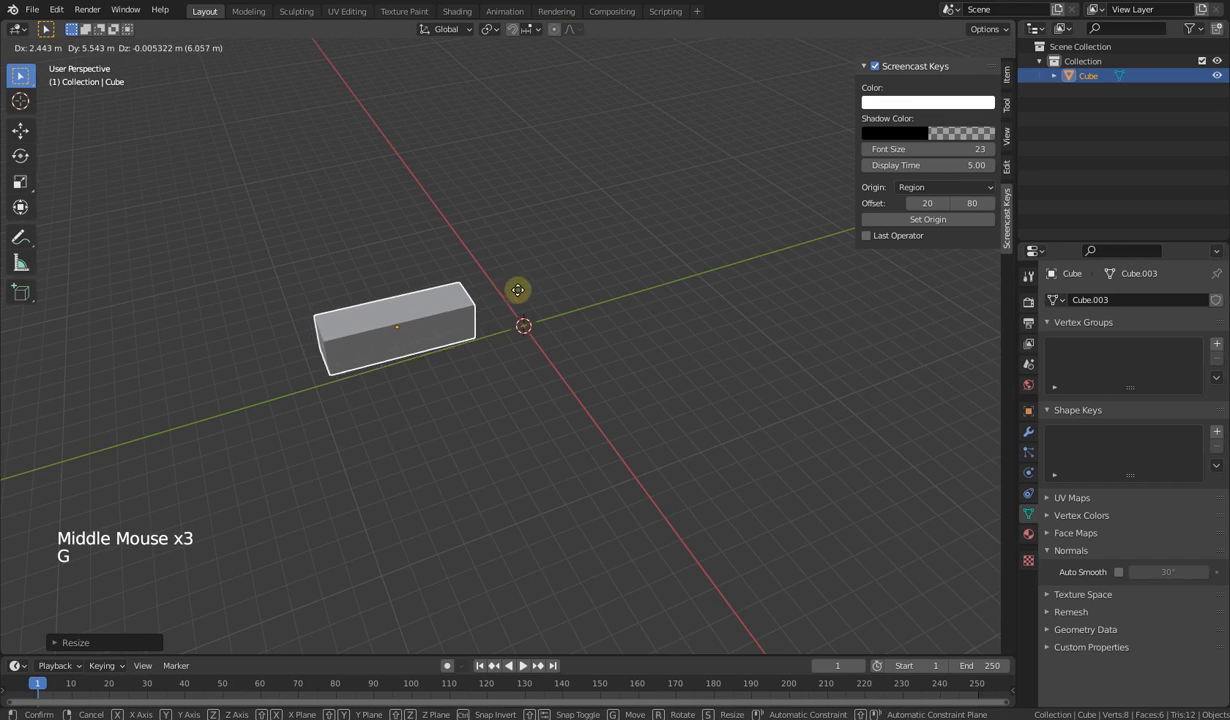
key(Escape)
Step: Move the cube along the global Y axis to the negative-Y side of the world origin
mouse_move(632, 401)
middle_down()
mouse_move(660, 360)
mouse_move(625, 382)
middle_up()
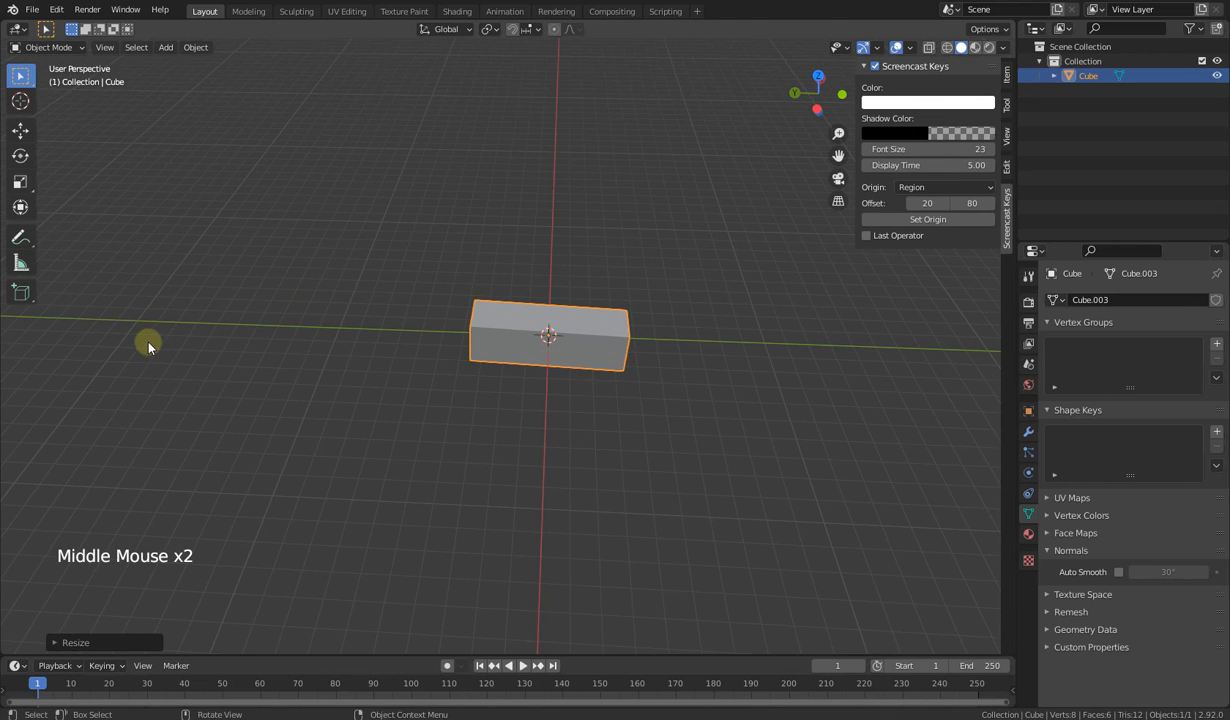
key(g)
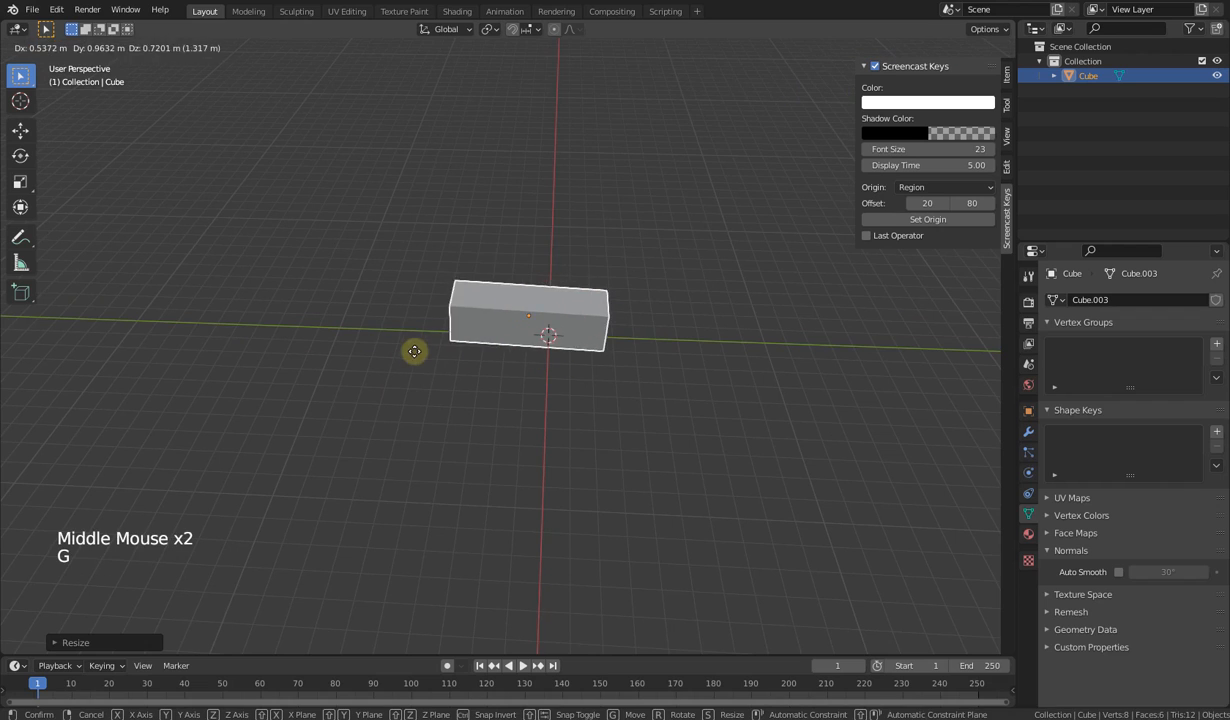
key(y)
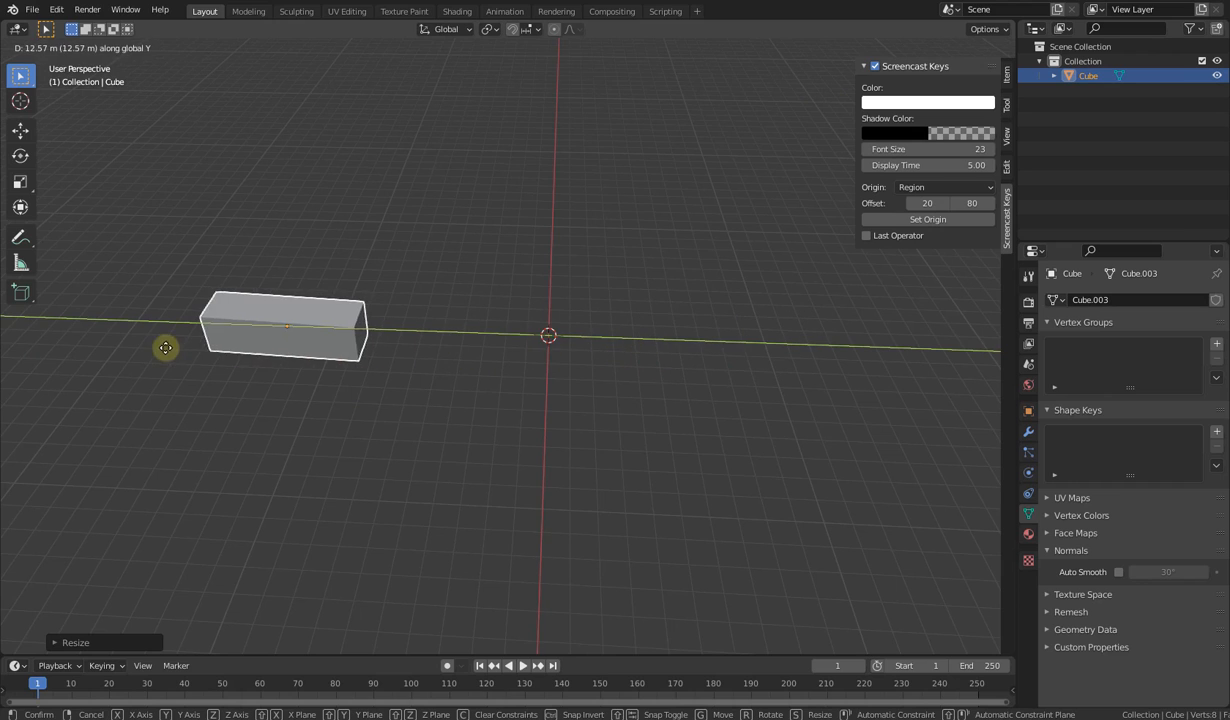
click(541, 338)
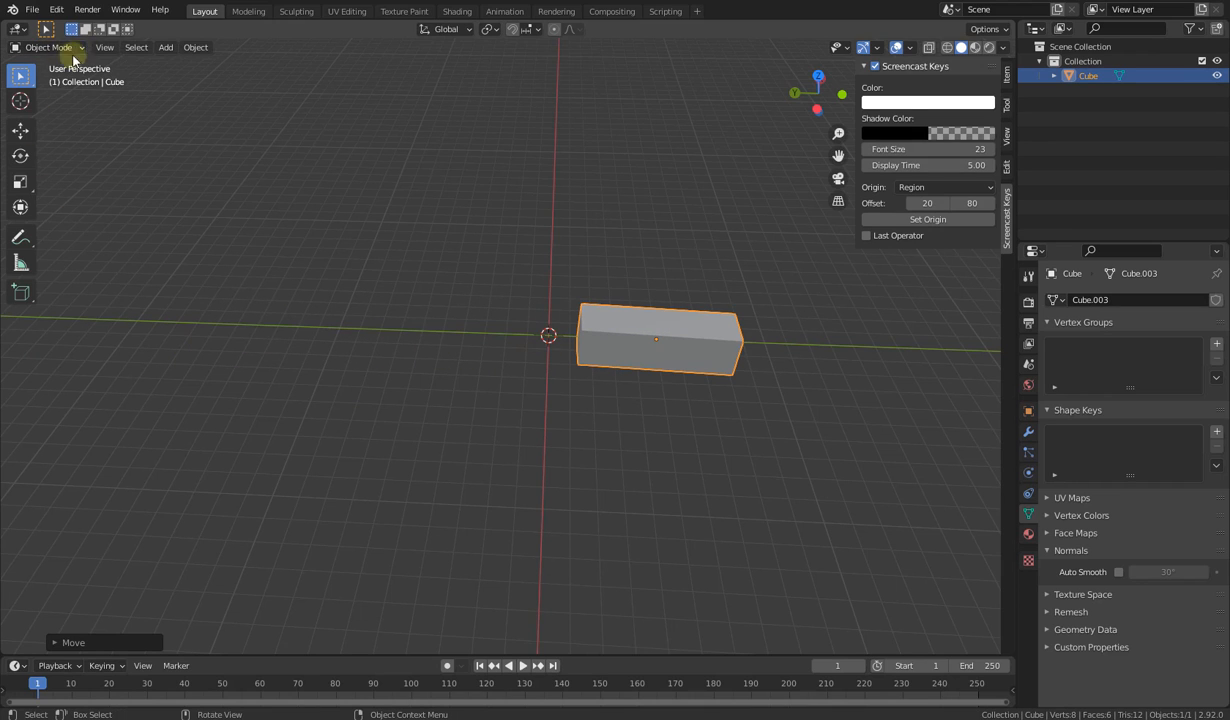
Step: Try a free move of the cube and a move automatically constrained to the global Y axis
key(g)
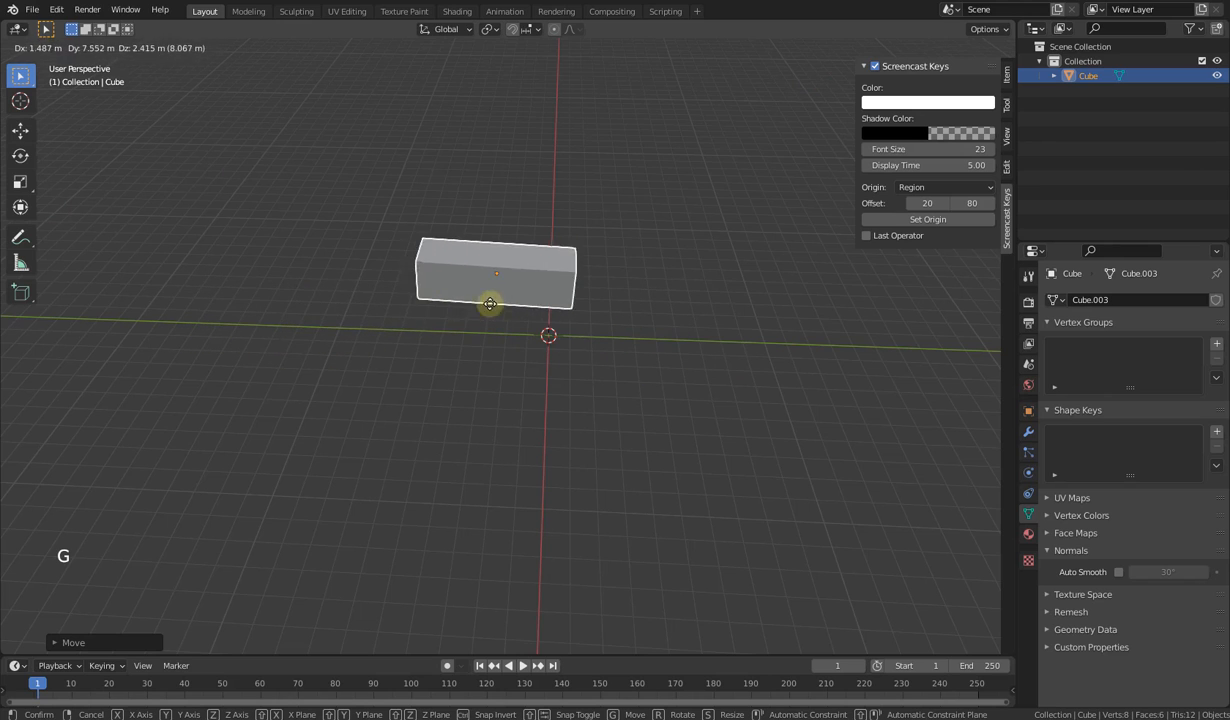
click(568, 357)
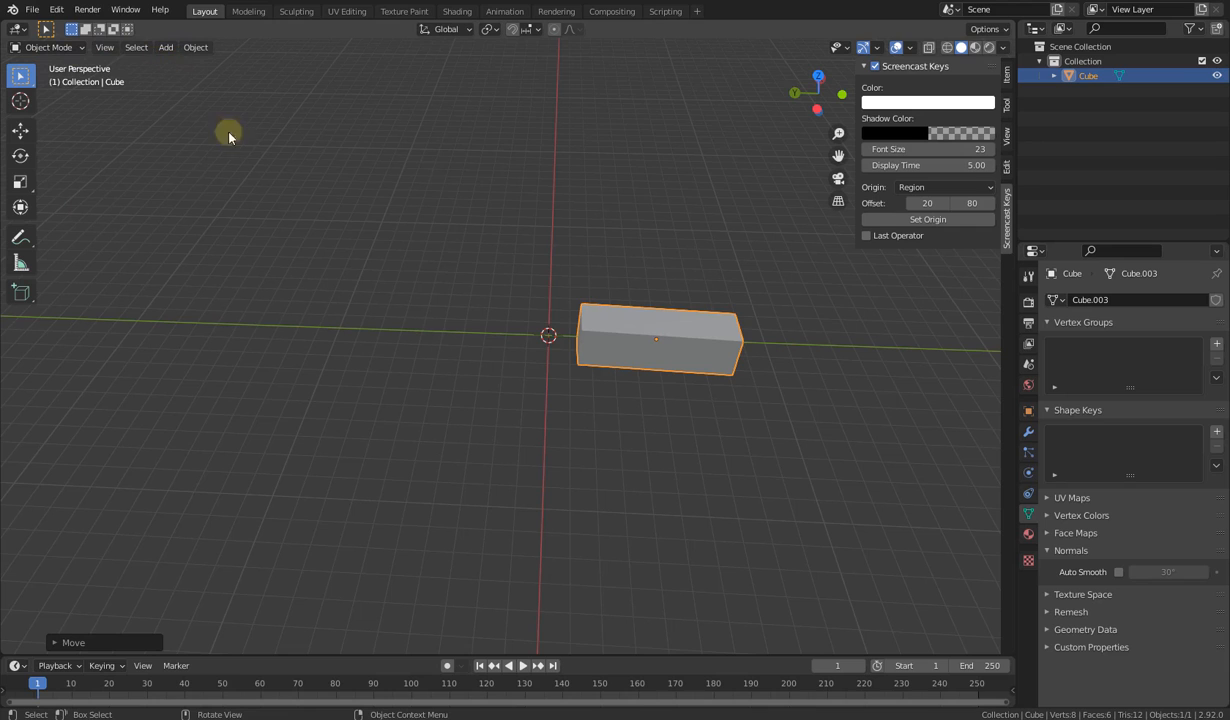
key(g)
middle_drag(563, 335, 266, 324)
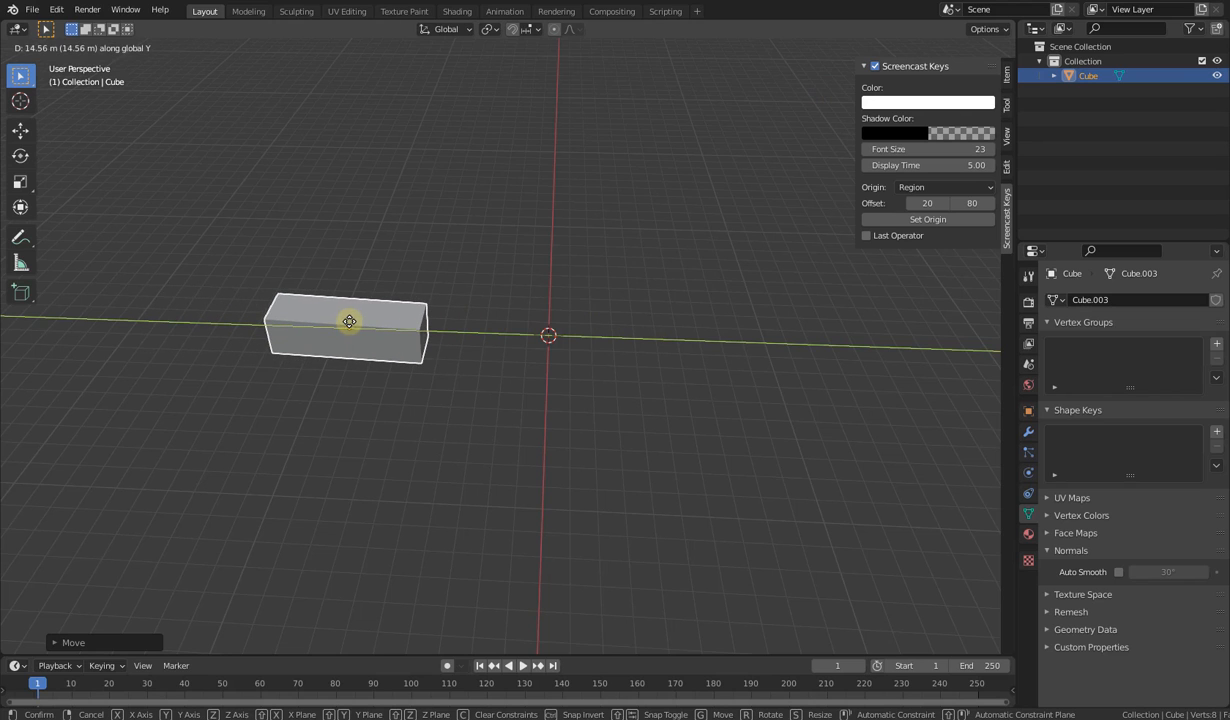
click(618, 310)
Step: Turn the Move object gizmo back on for the cube
middle_drag(618, 310, 527, 221)
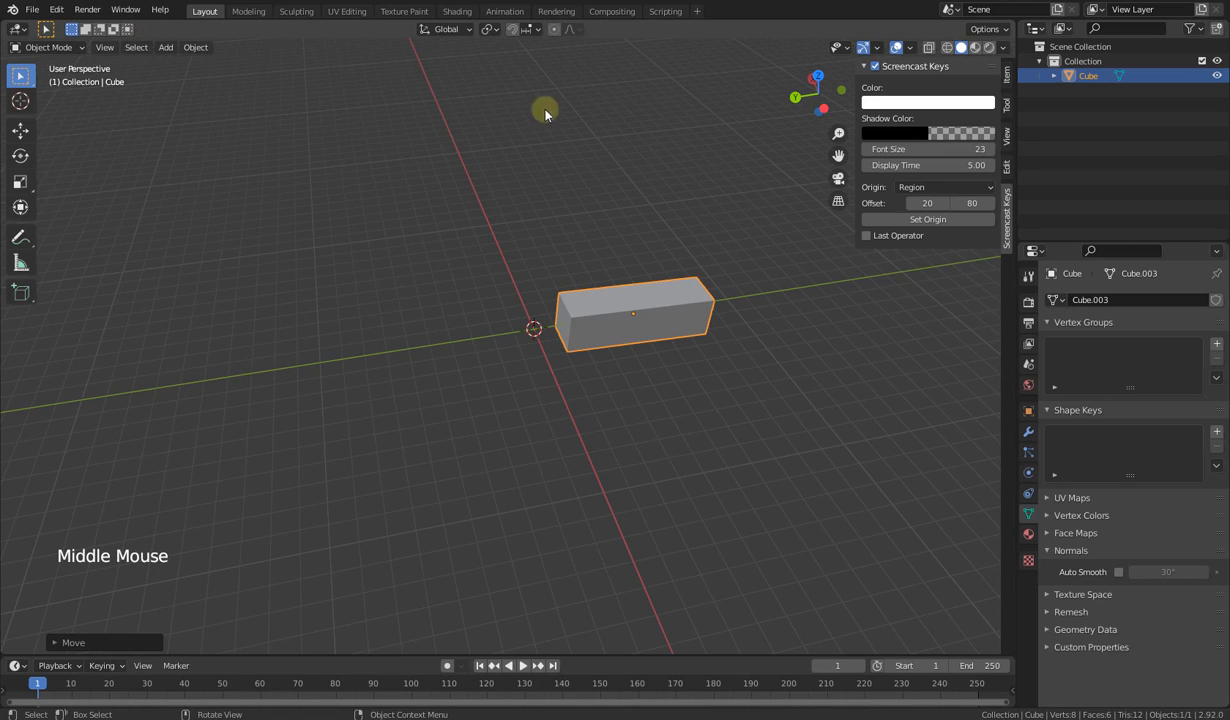
click(458, 43)
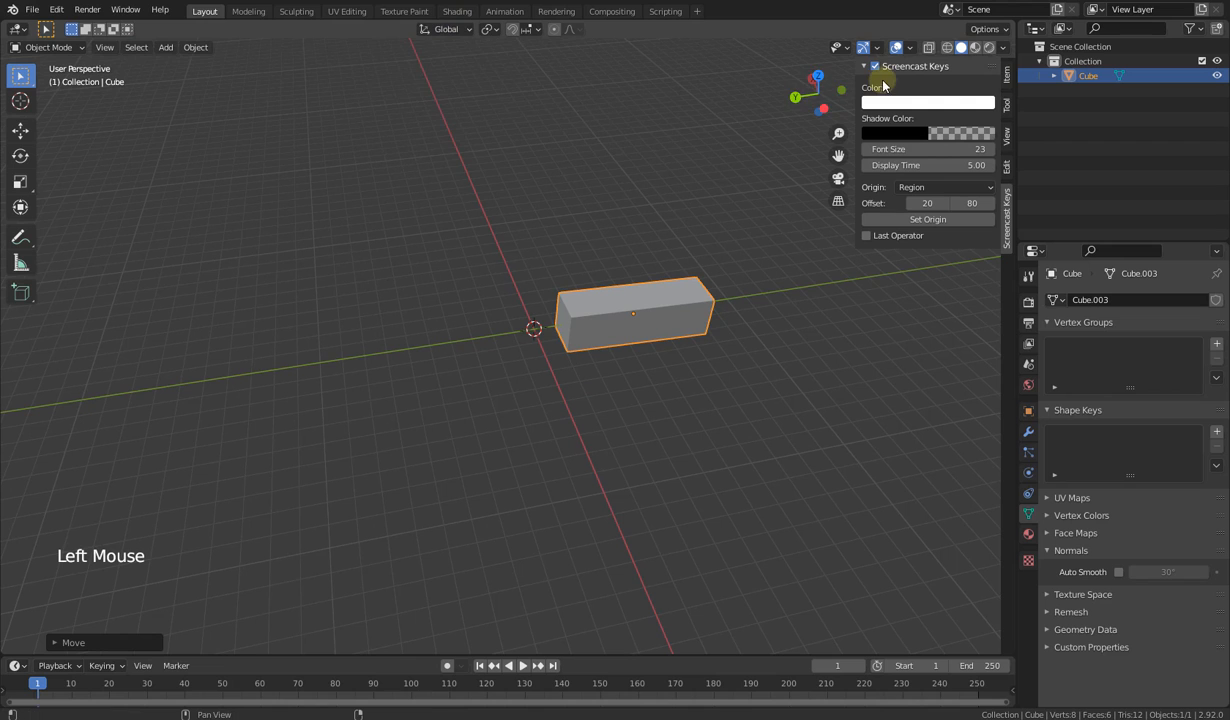
click(877, 47)
click(822, 188)
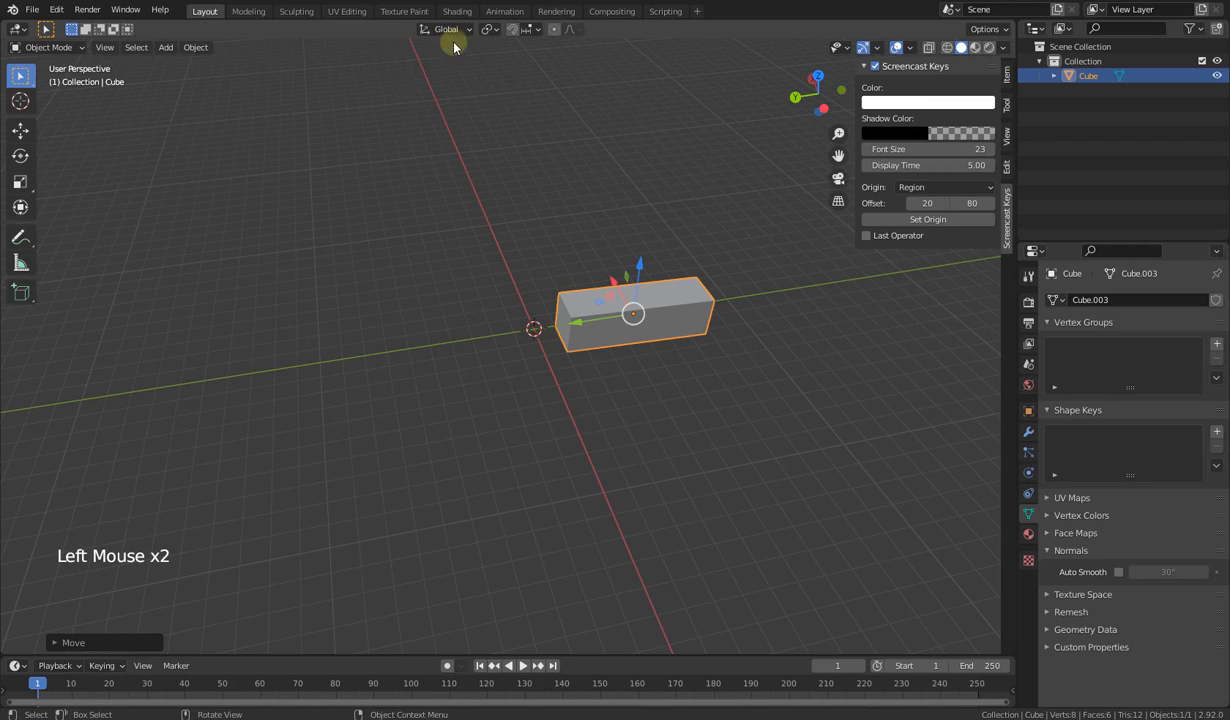
Step: Compare the Local and Normal transform orientations on the cube, and set the orientation back to Global
middle_drag(640, 364, 631, 343)
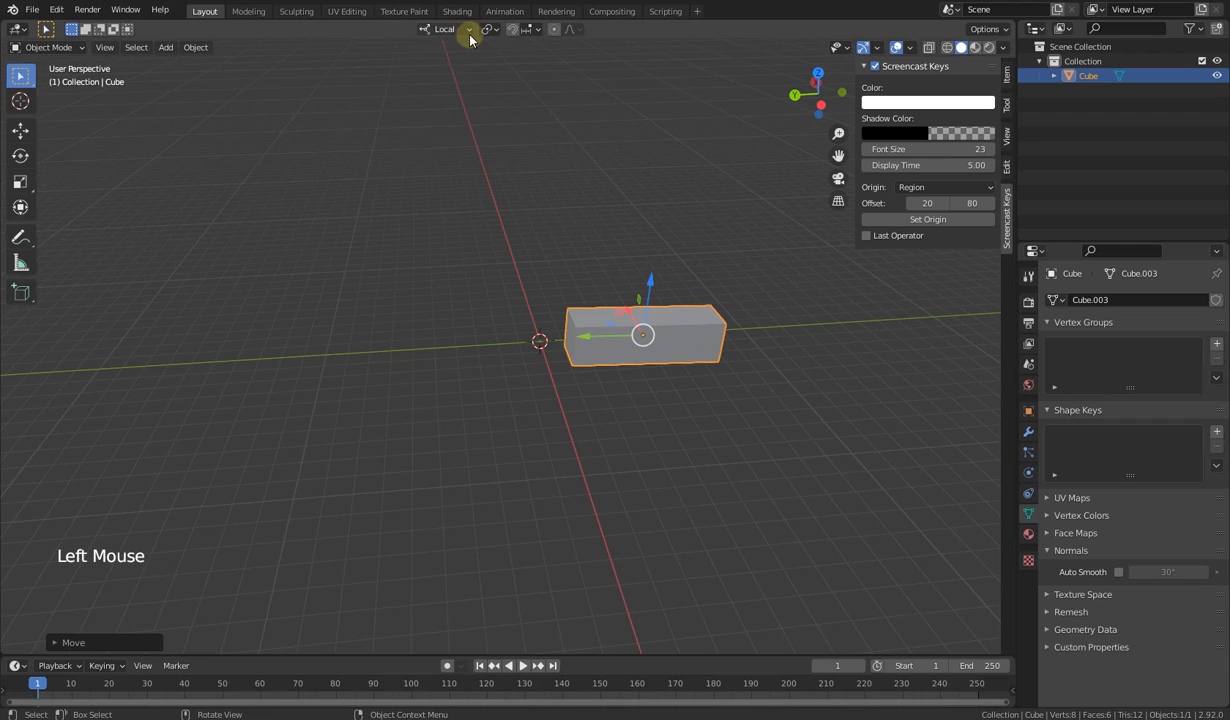
click(470, 38)
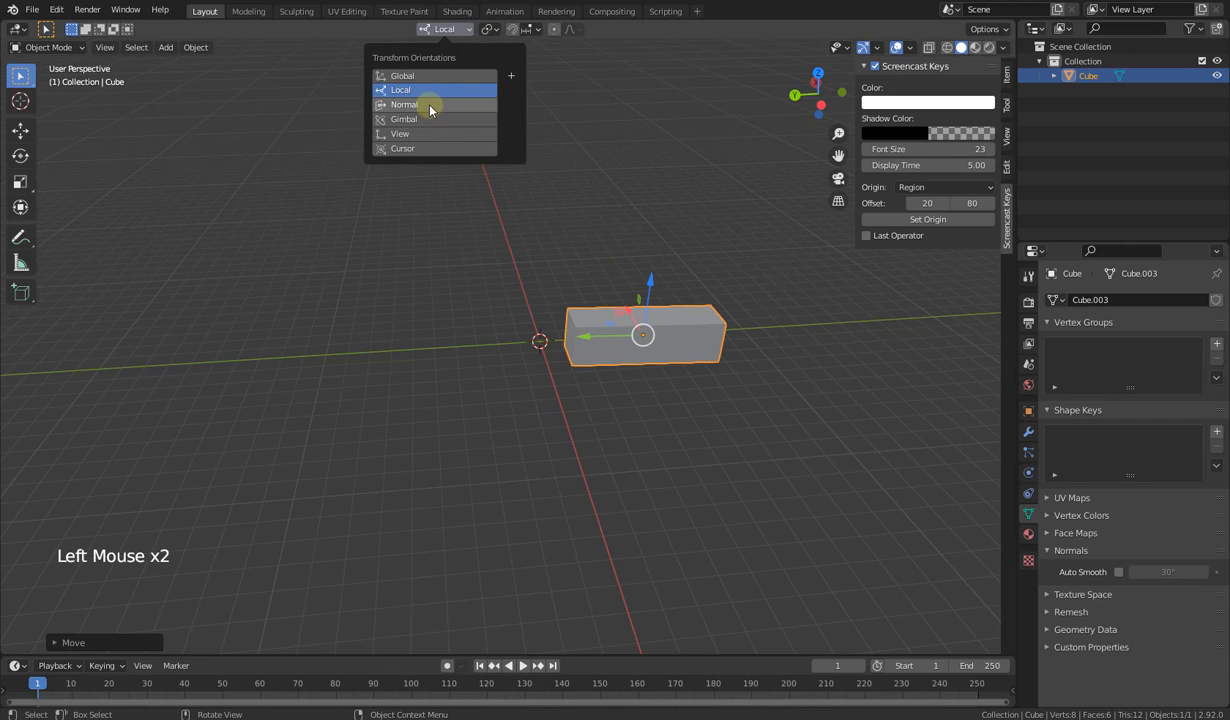
click(428, 105)
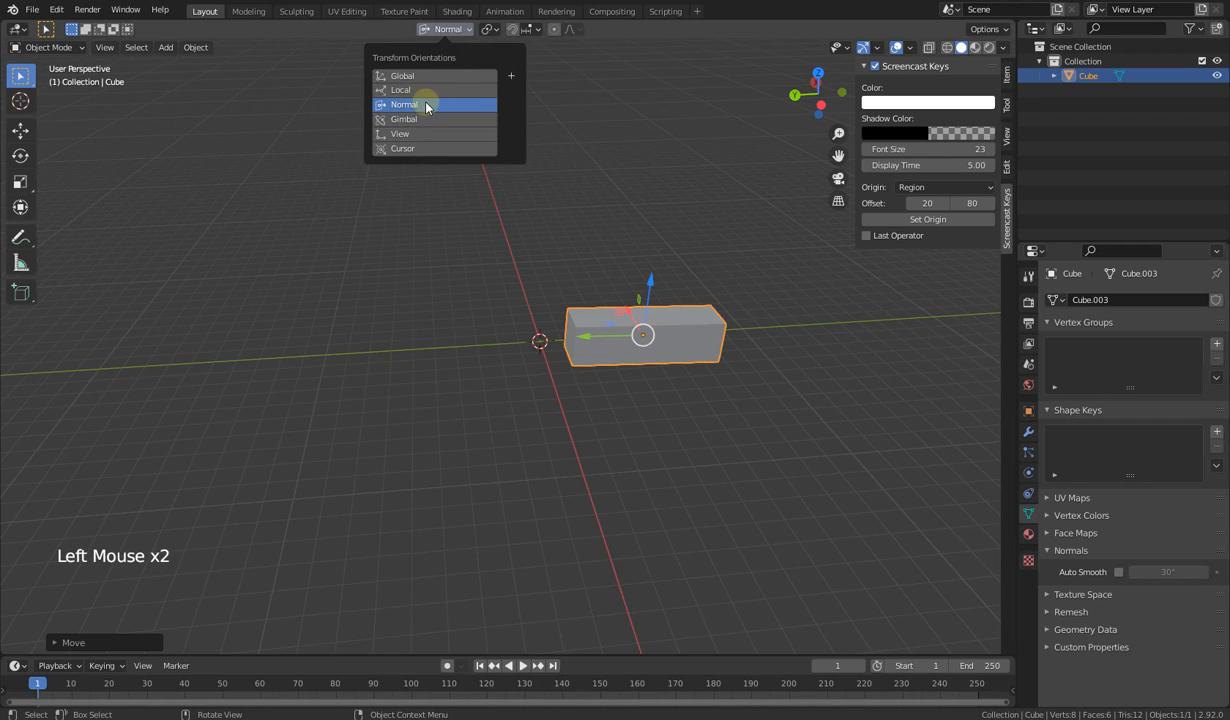
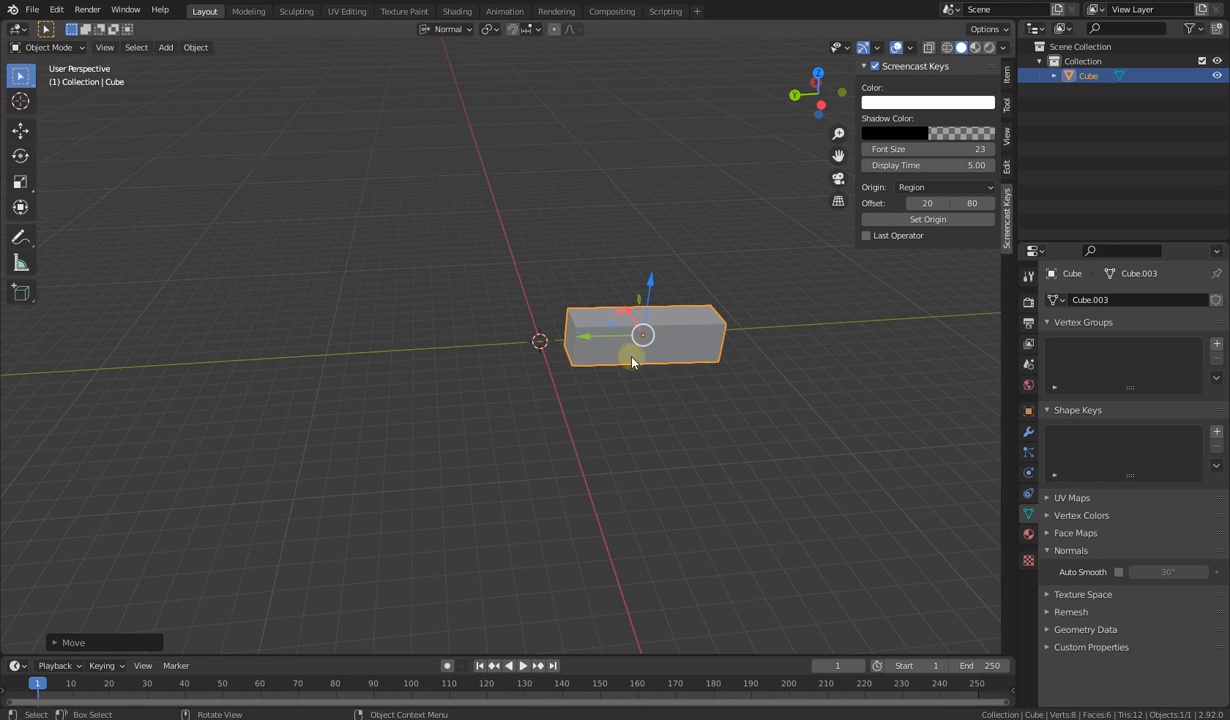
click(445, 29)
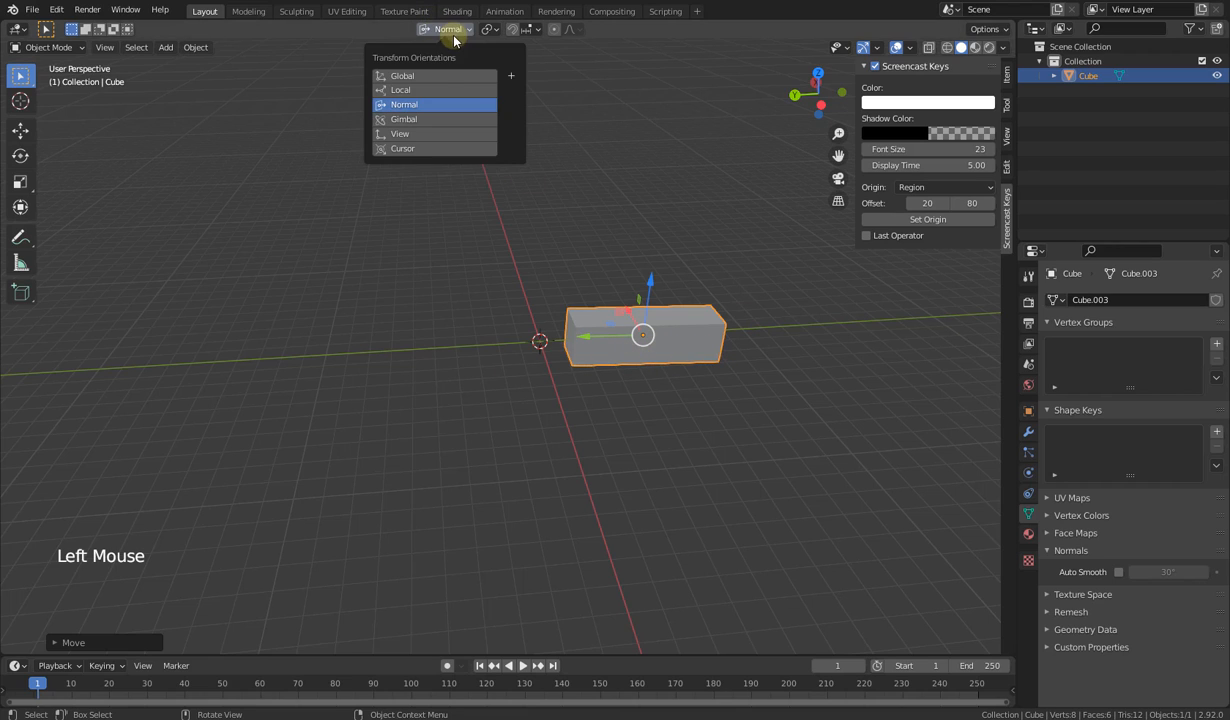
click(425, 76)
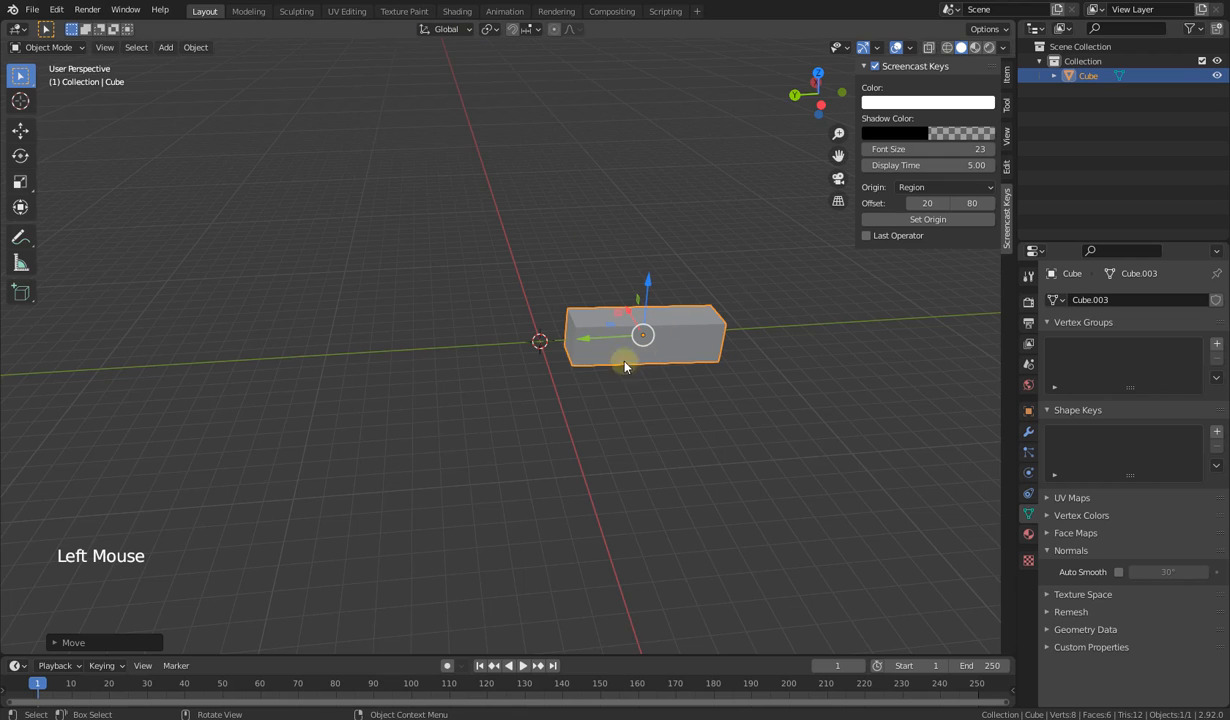
Step: Move the cube along global Y partway back toward the world origin with its gizmo, and turn the Move gizmo off
drag(583, 343, 478, 350)
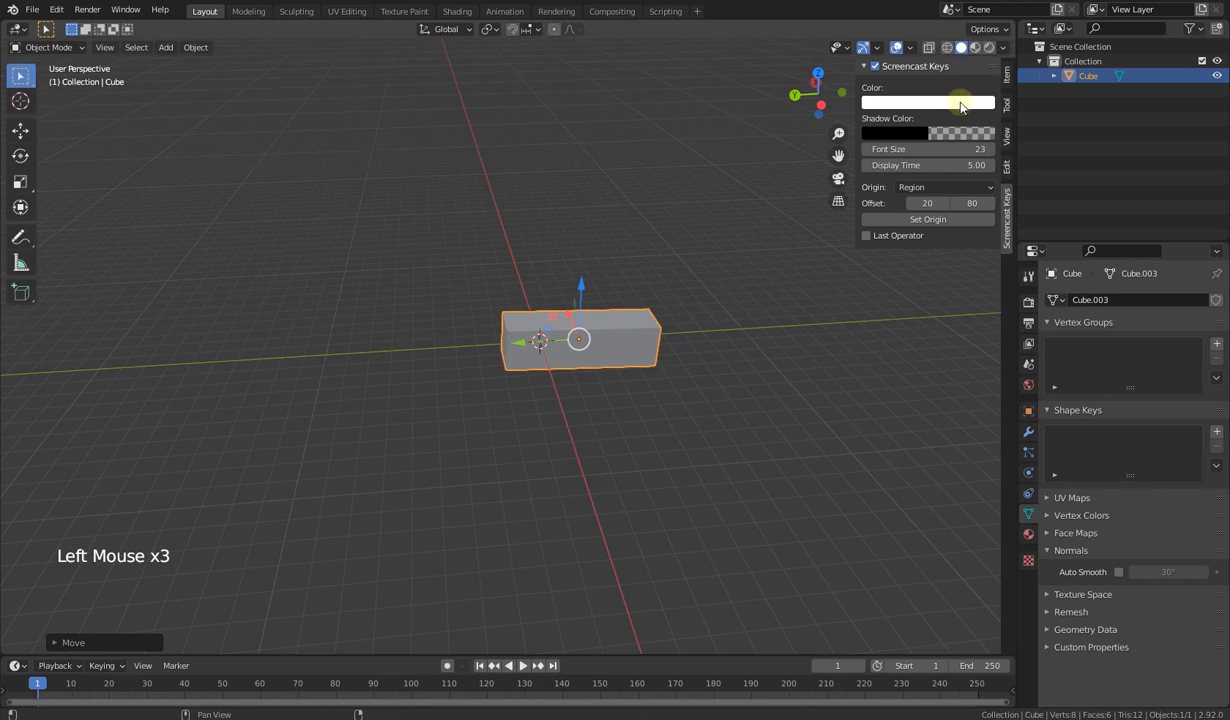
click(877, 47)
click(825, 189)
middle_drag(600, 320, 645, 347)
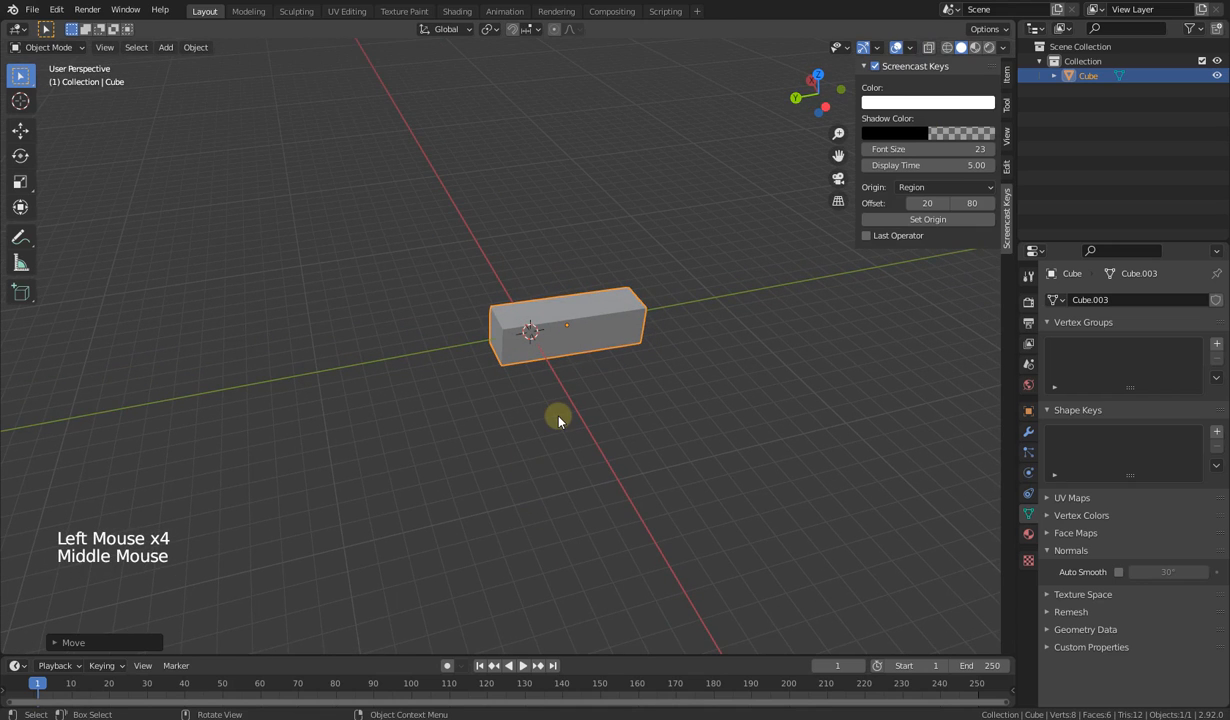
Step: Try moving the cube along the global X axis
key(g)
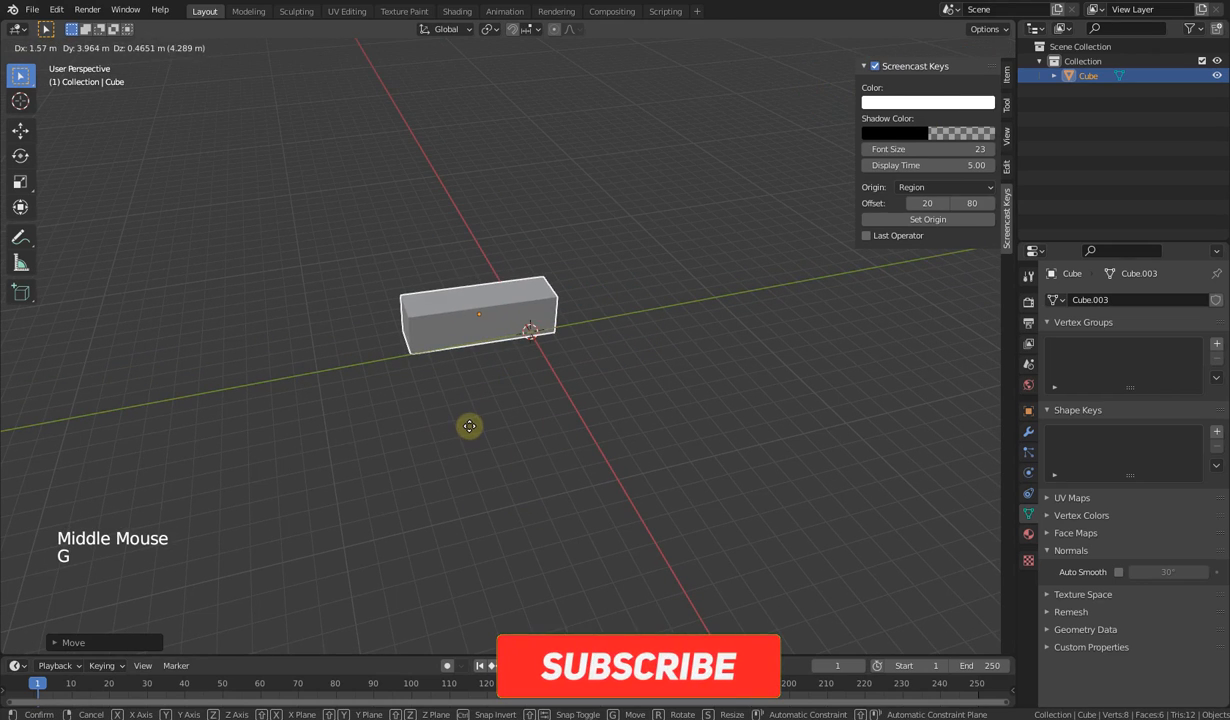
key(x)
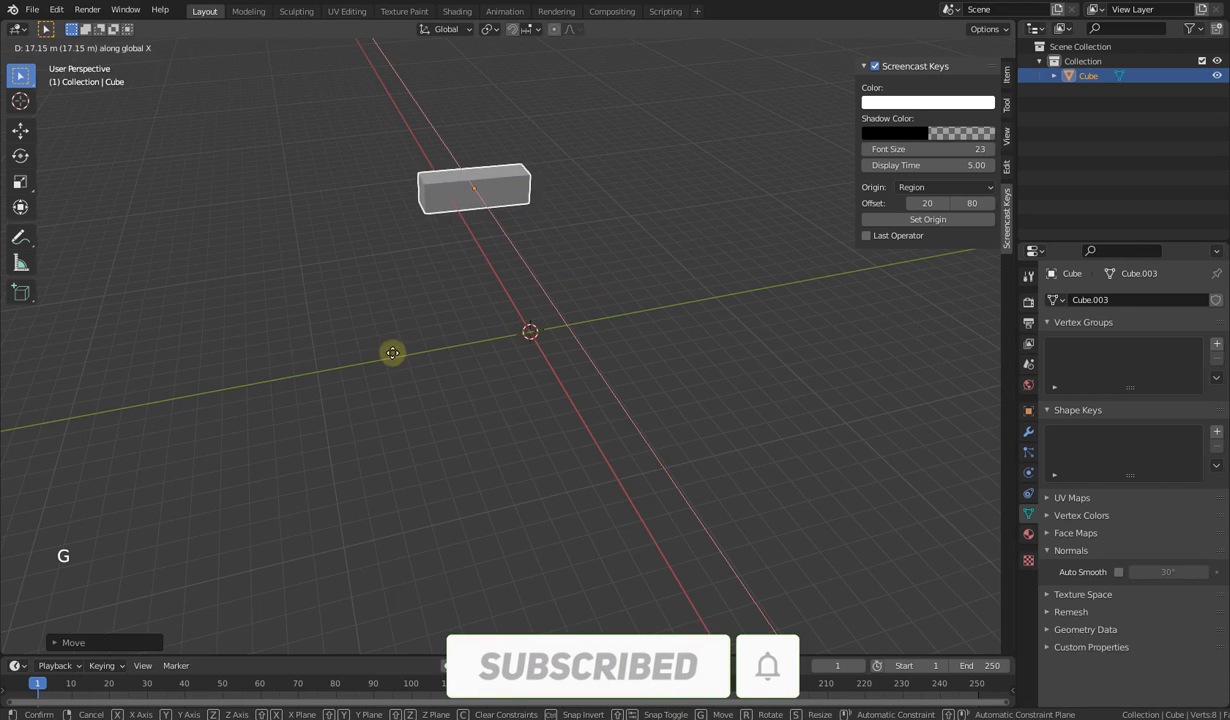
right_click(585, 500)
Step: Try moving the cube vertically along the global Z axis
middle_drag(585, 500, 574, 467)
key(period)
key(period)
key(period)
key(period)
key(period)
key(period)
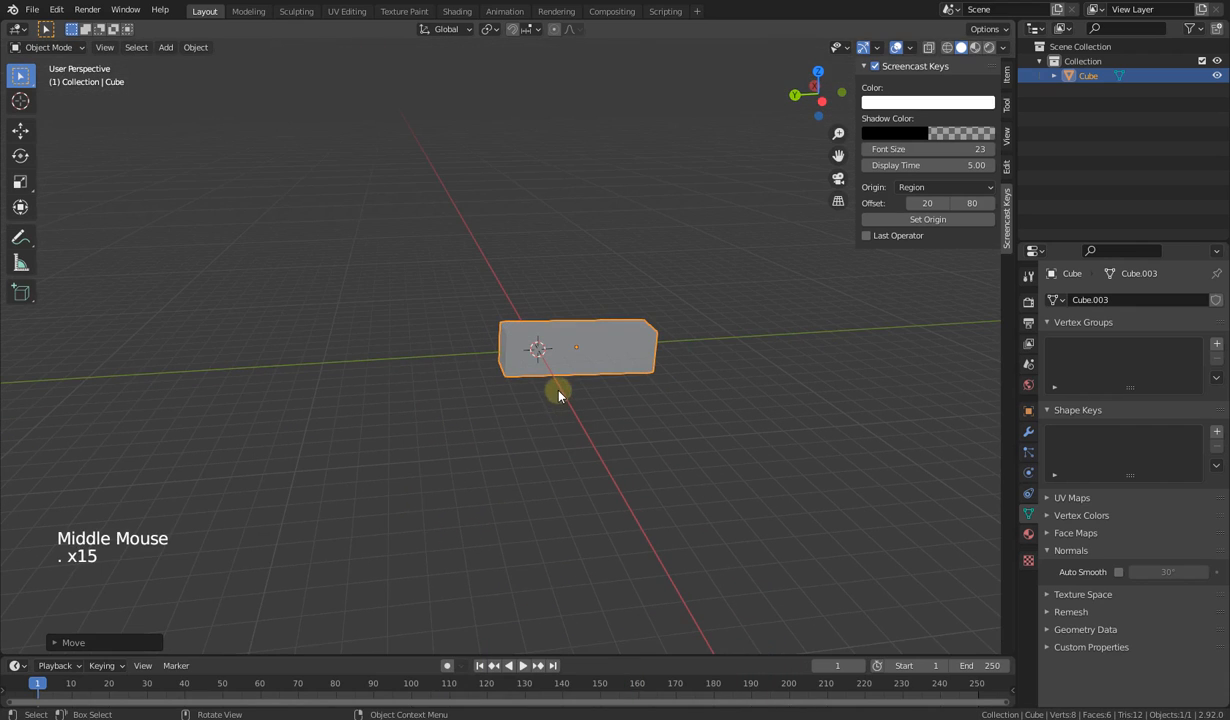
middle_drag(590, 404, 557, 434)
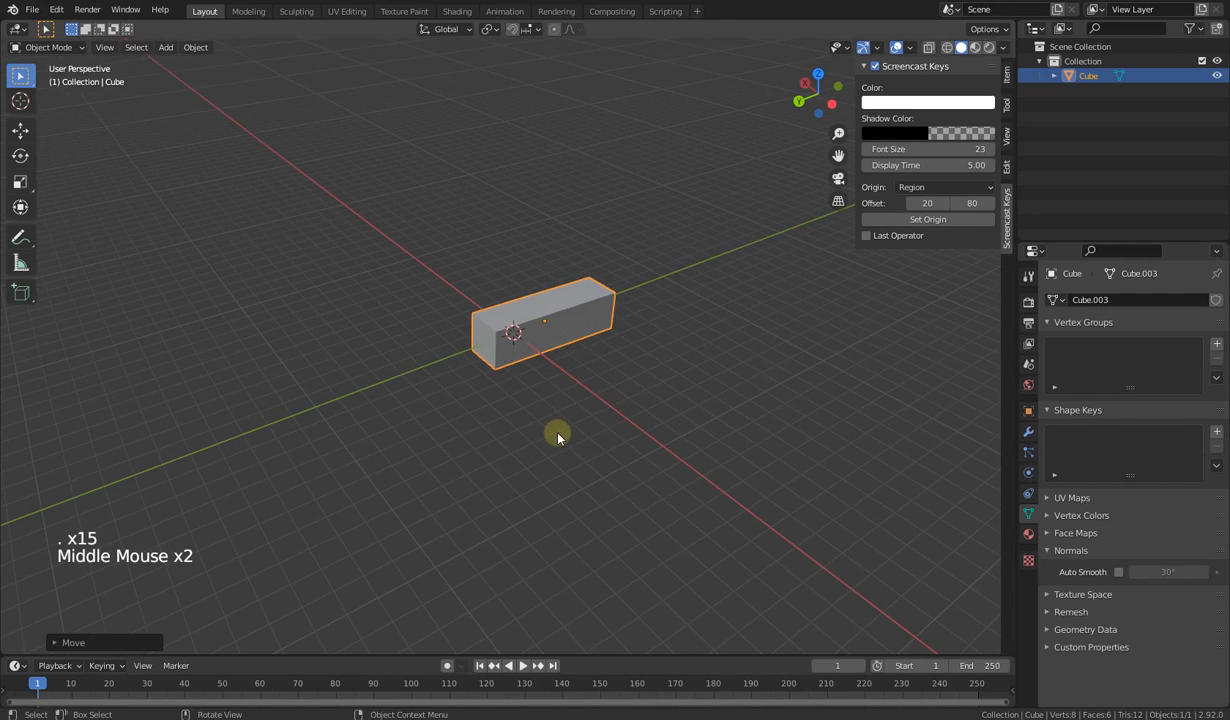
key(g)
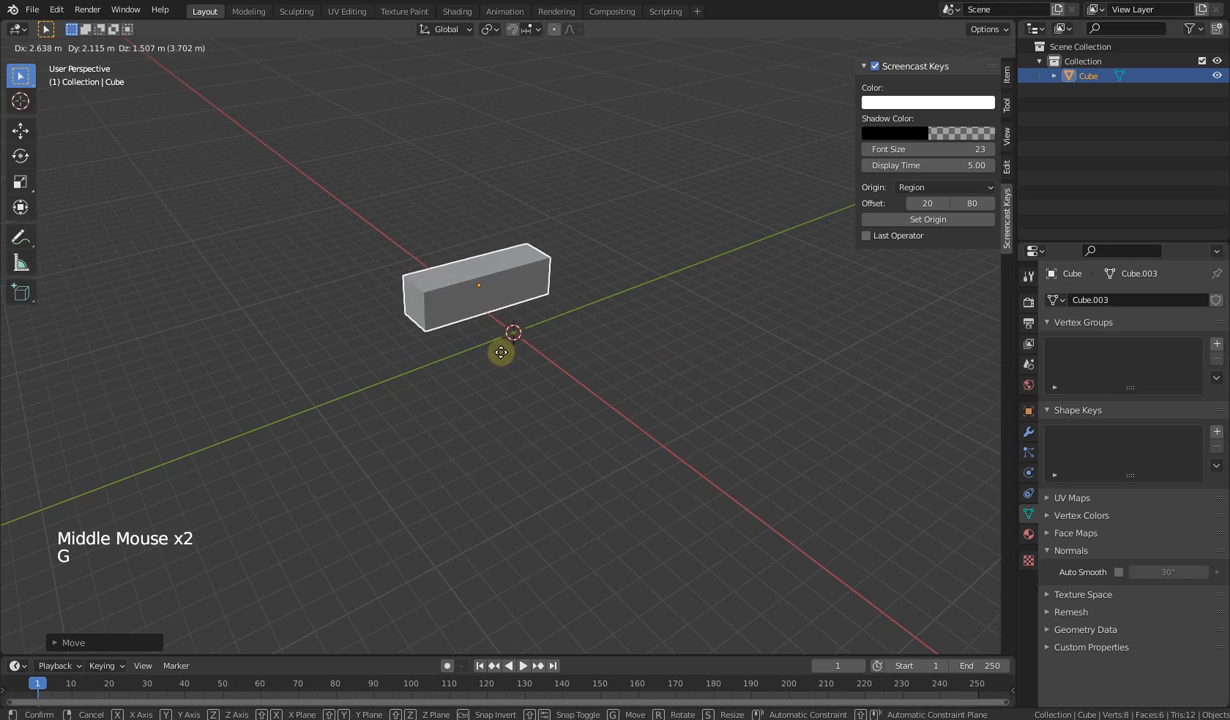
key(z)
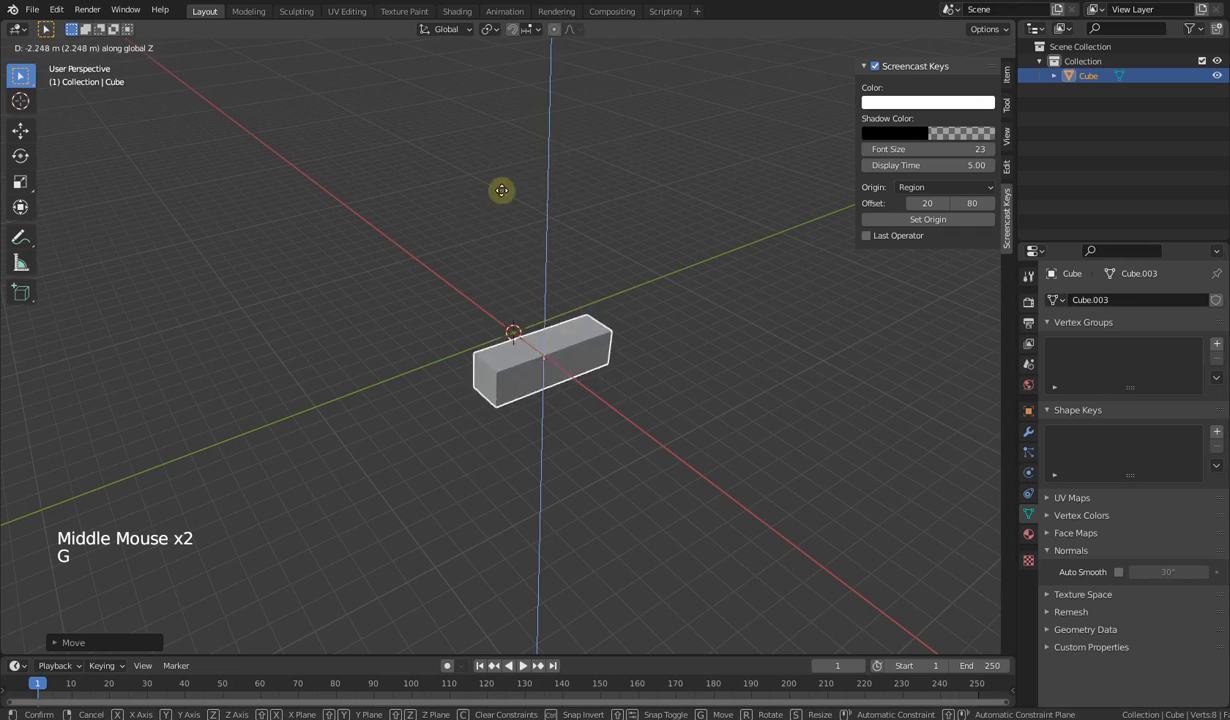
click(497, 377)
Step: Check the axis directions with the navigation gizmo, and try another move of the cube constrained to global X
scroll(557, 409, down, 3)
middle_drag(557, 409, 486, 414)
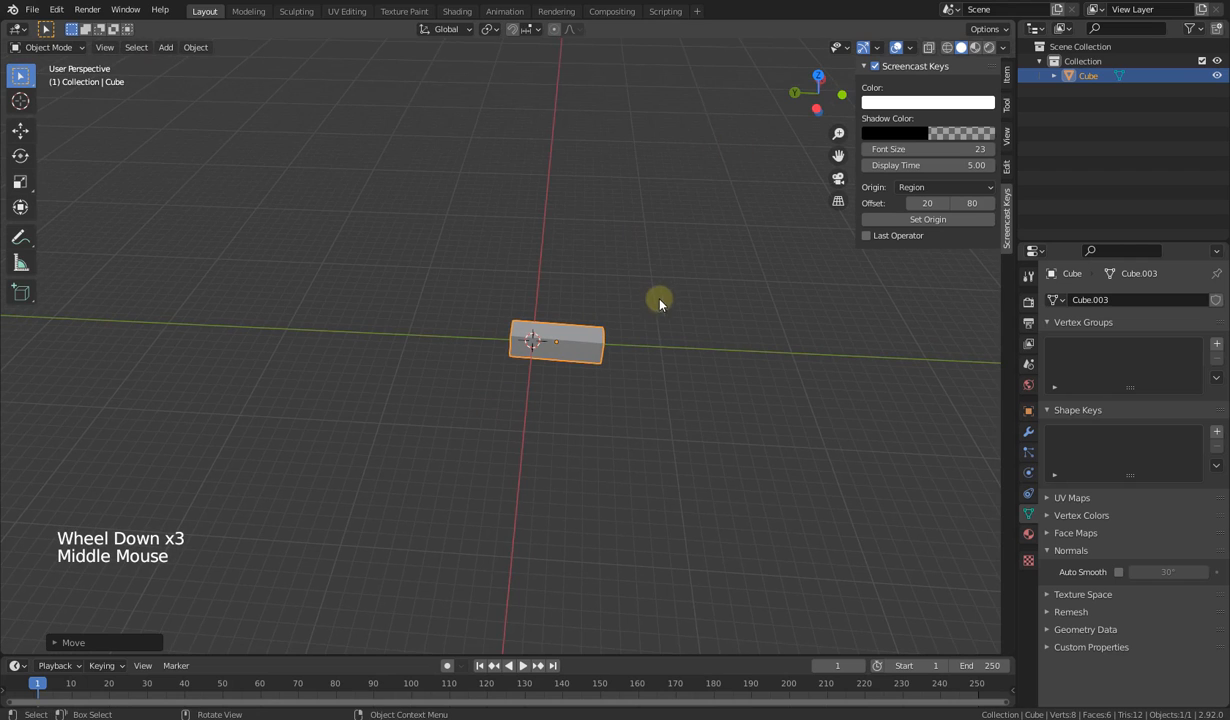
middle_drag(659, 303, 760, 157)
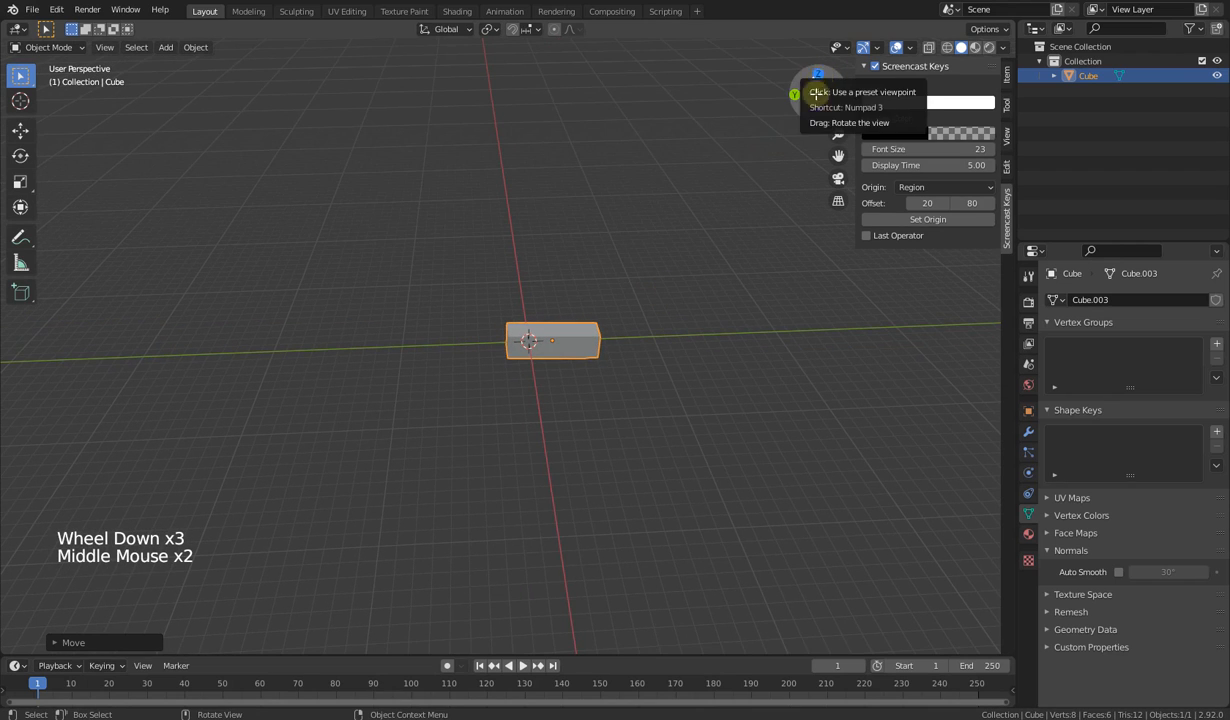
middle_drag(600, 365, 425, 363)
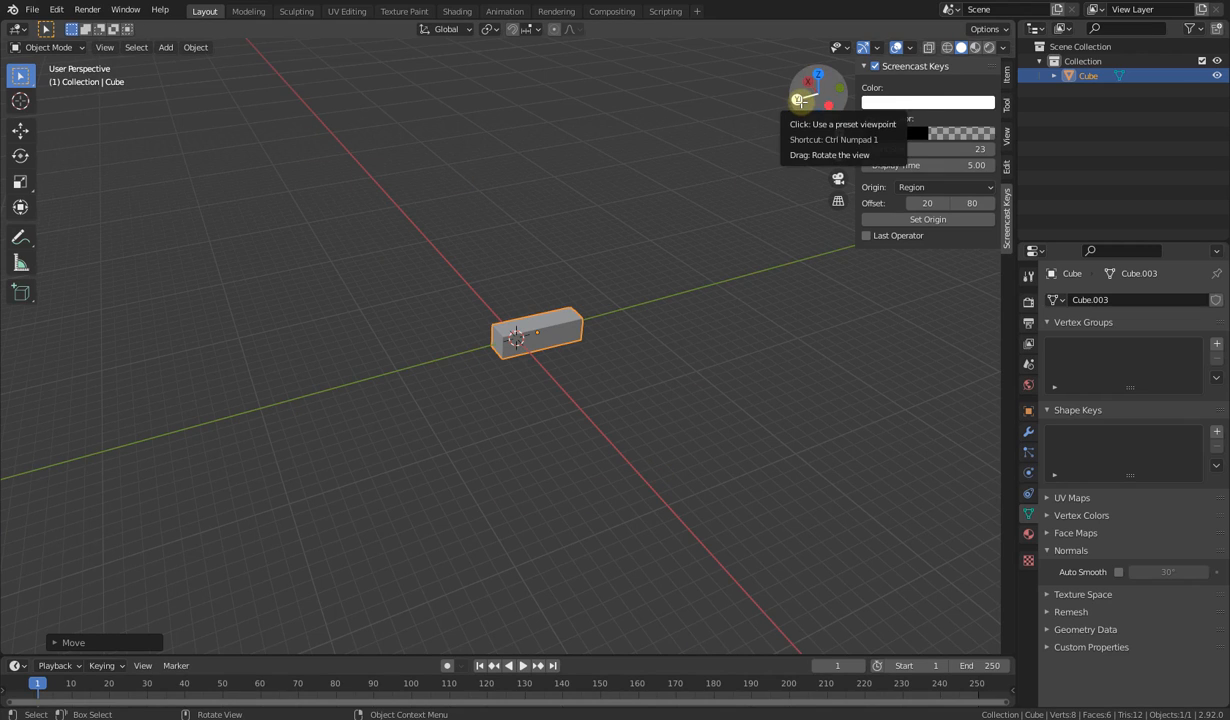
drag(796, 100, 752, 126)
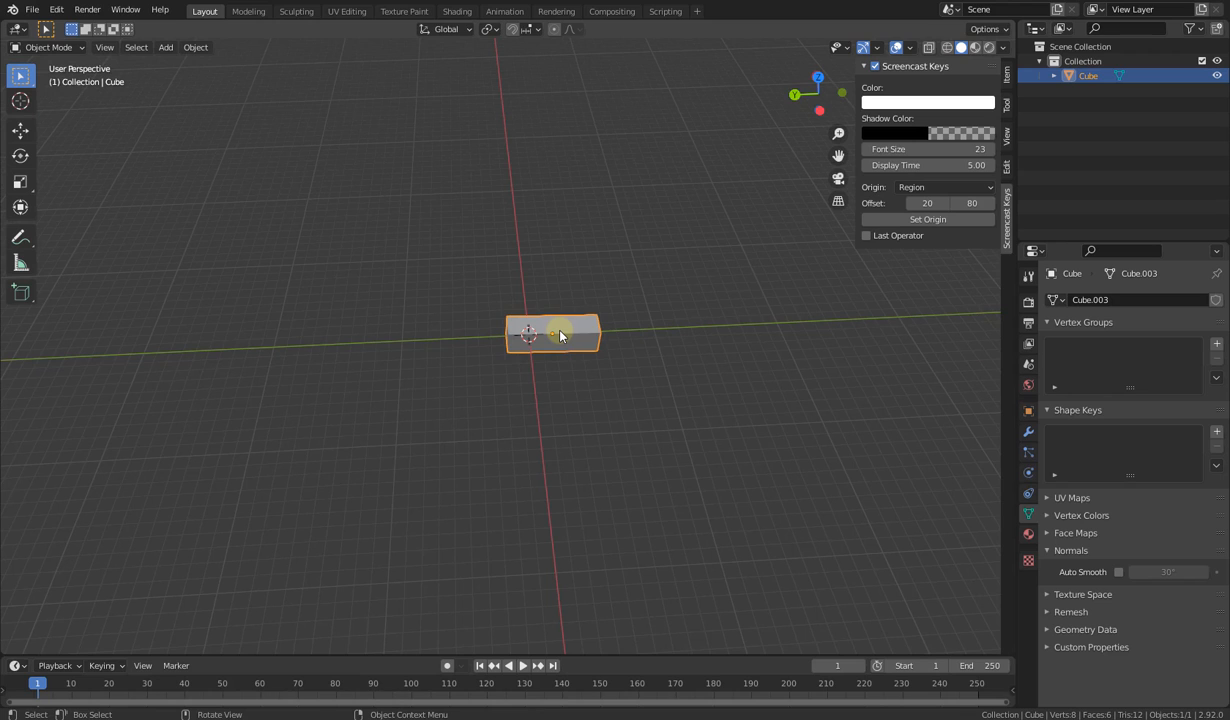
key(g)
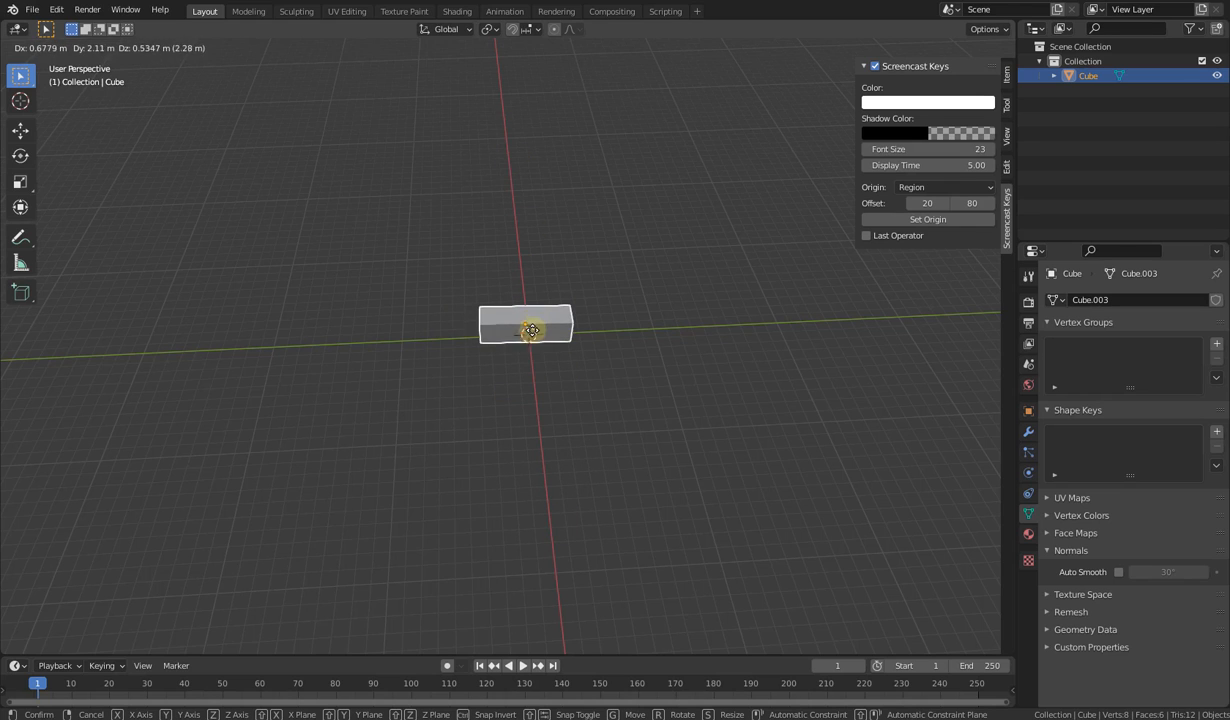
key(x)
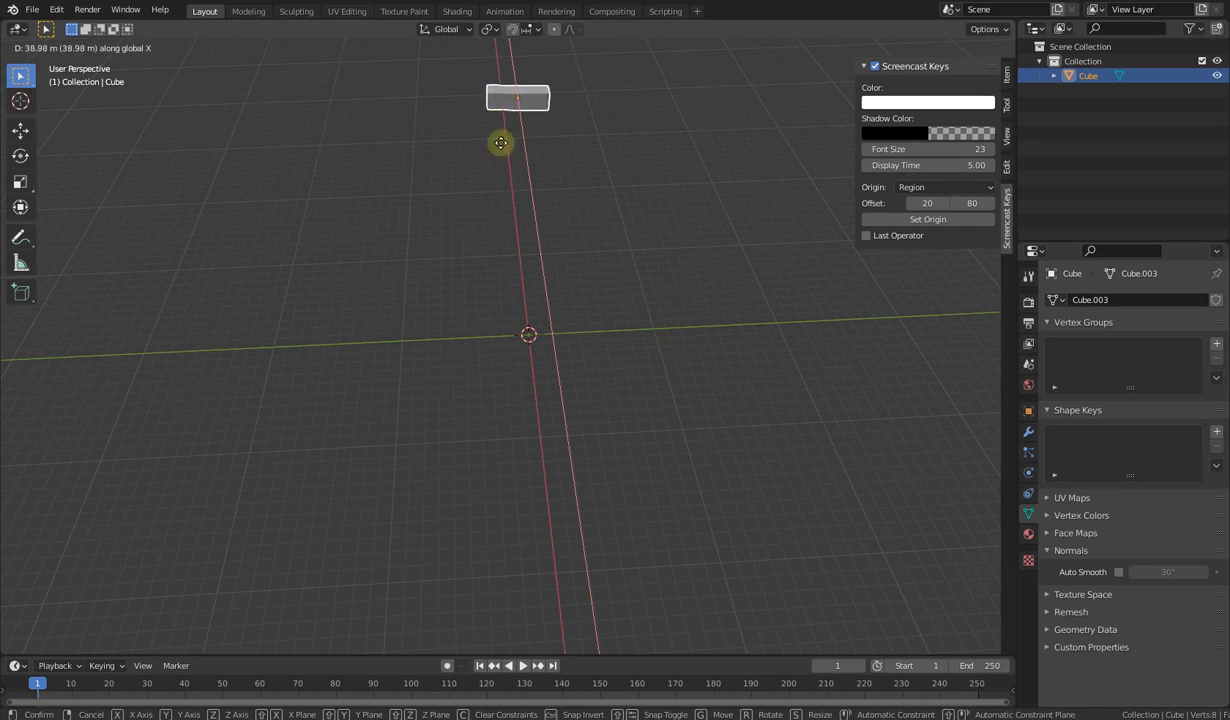
right_click(494, 389)
Step: Try scaling the cube uniformly on all axes from two different viewing angles
middle_drag(494, 389, 483, 337)
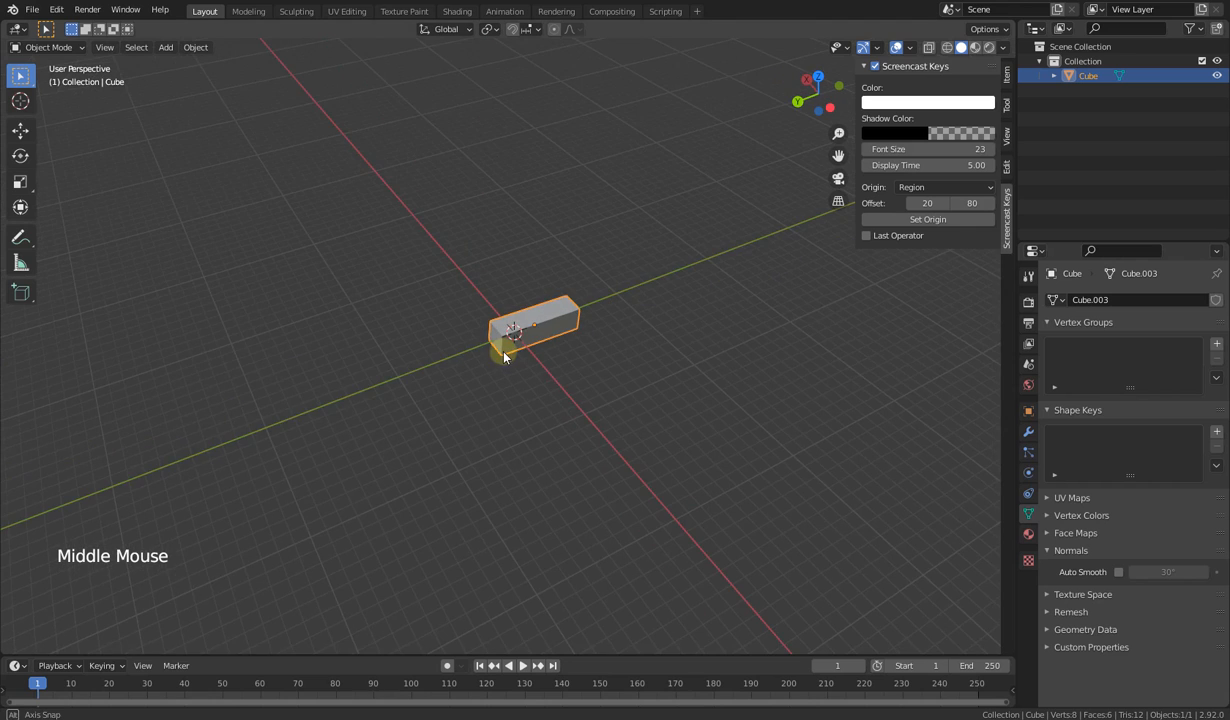
scroll(580, 410, up, 2)
middle_drag(580, 410, 445, 406)
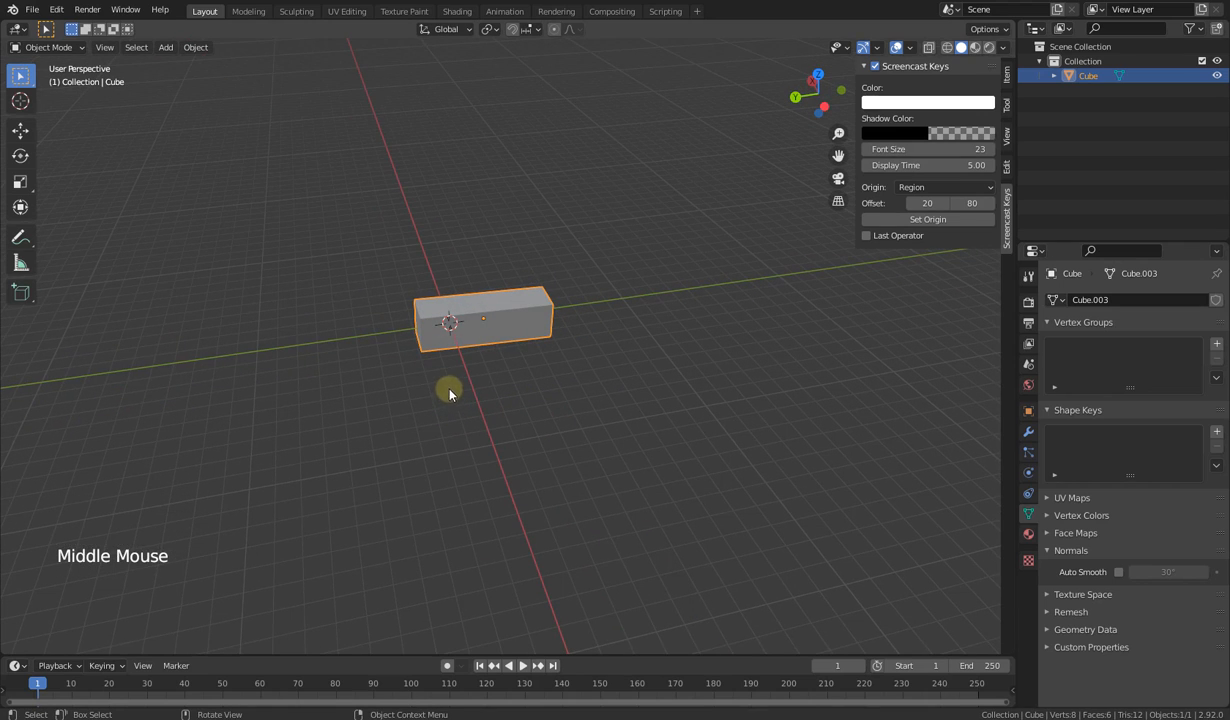
middle_drag(451, 385, 426, 365)
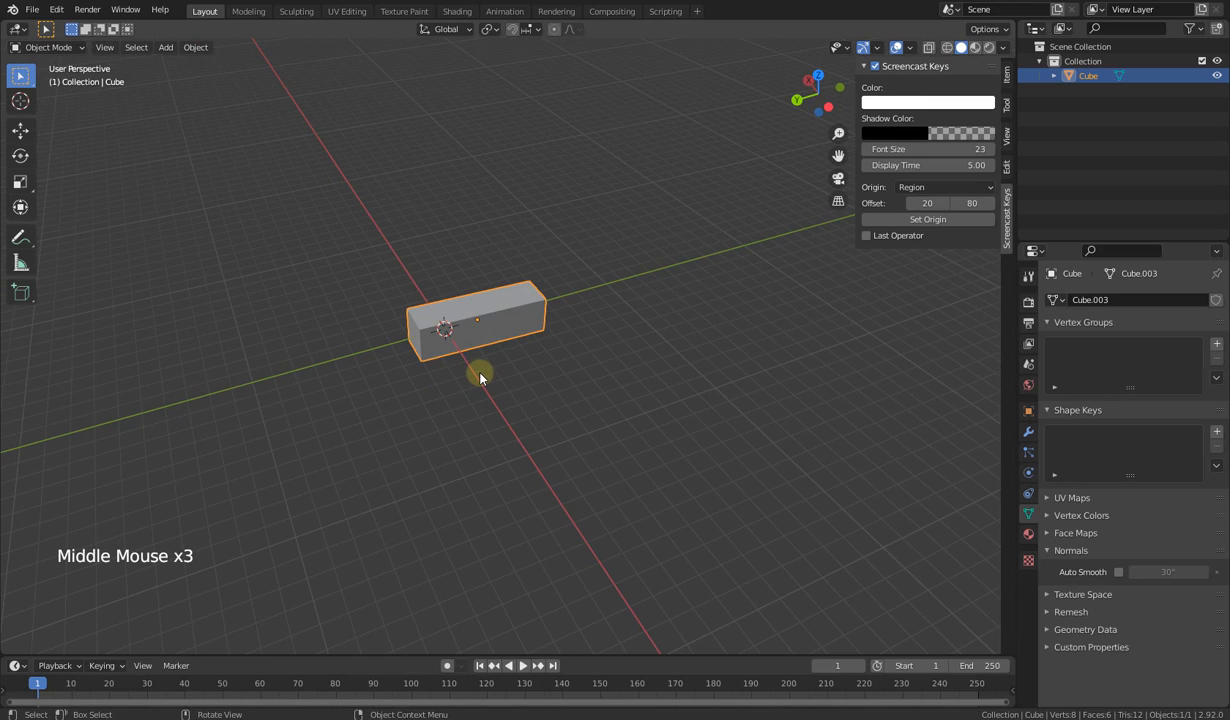
key(s)
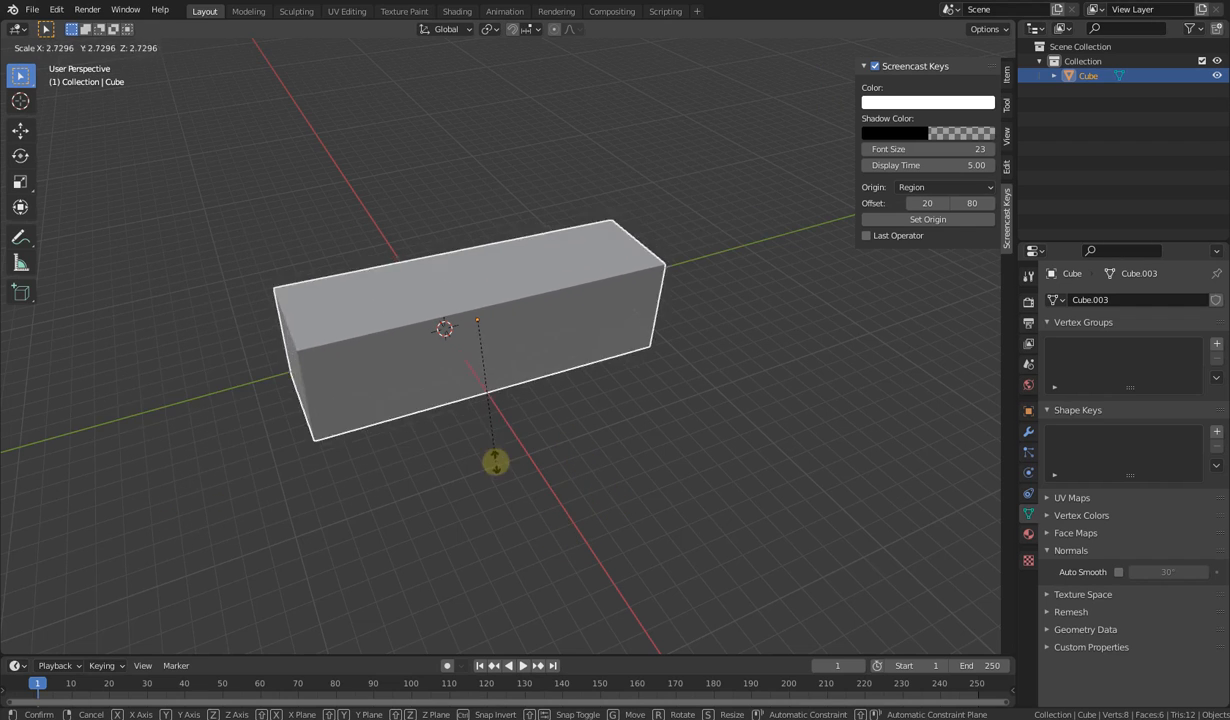
right_click(495, 462)
middle_drag(521, 402, 510, 414)
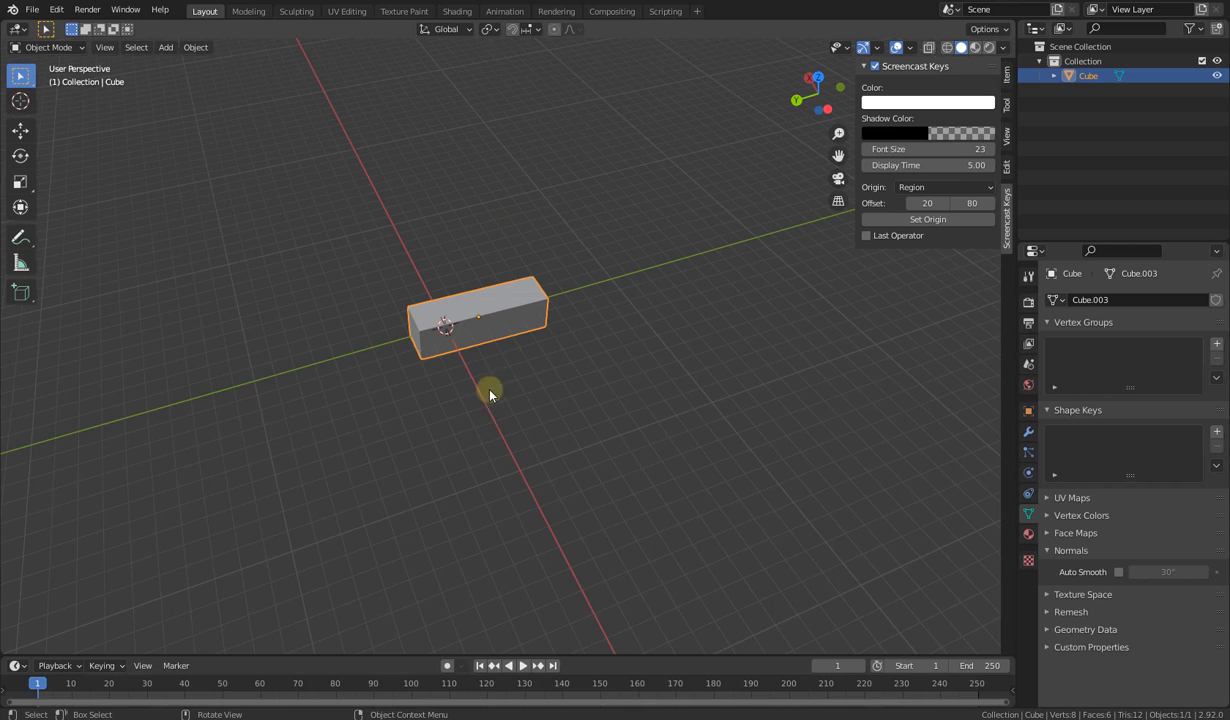
middle_drag(490, 393, 539, 352)
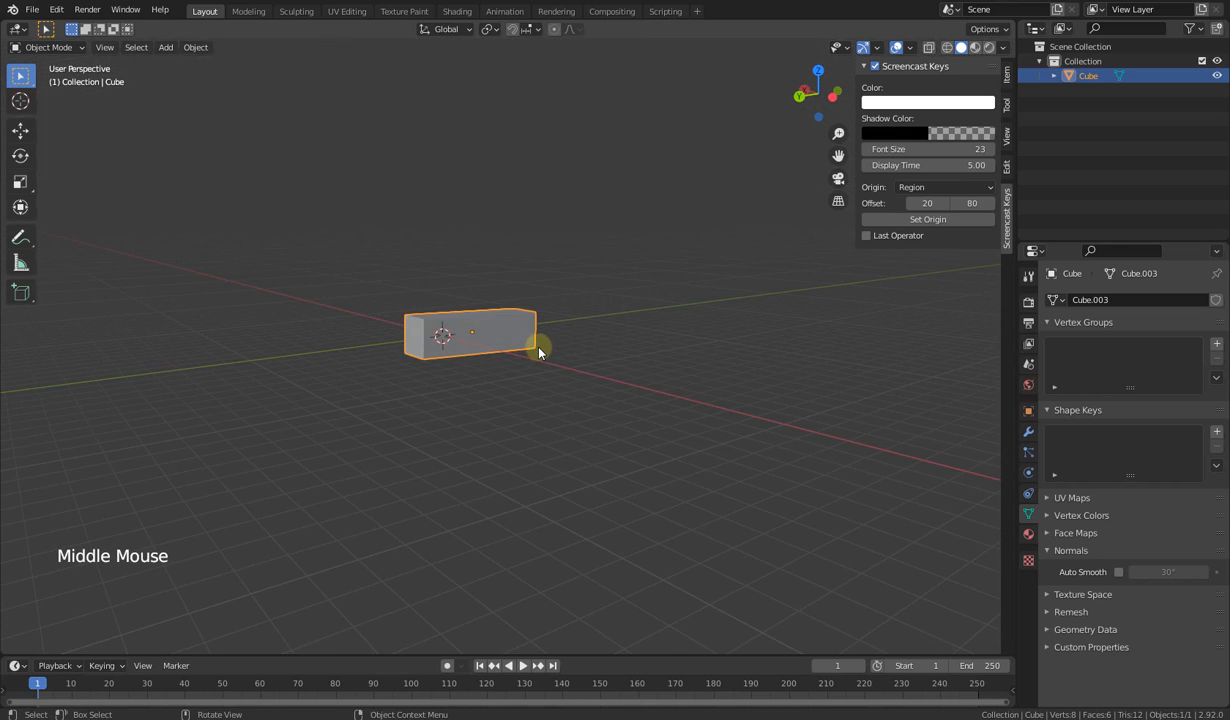
key(s)
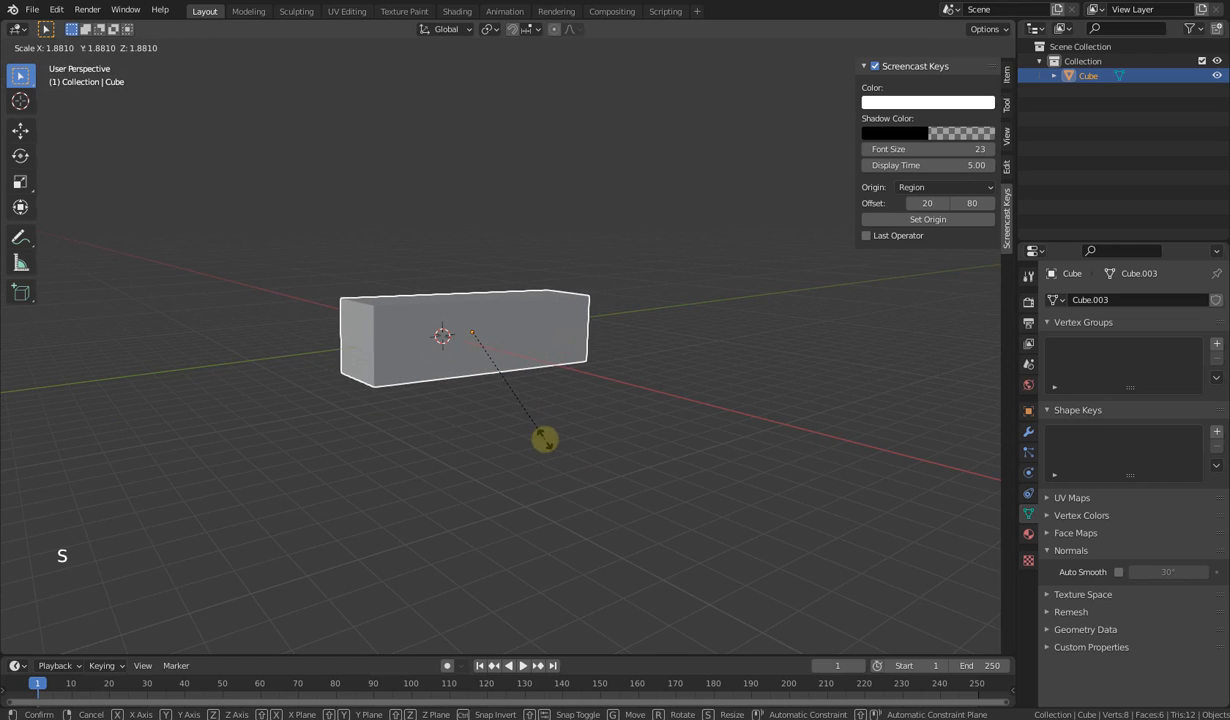
click(503, 348)
Step: Try scaling the cube along the global X axis and separately along the global Y axis
middle_drag(503, 348, 495, 411)
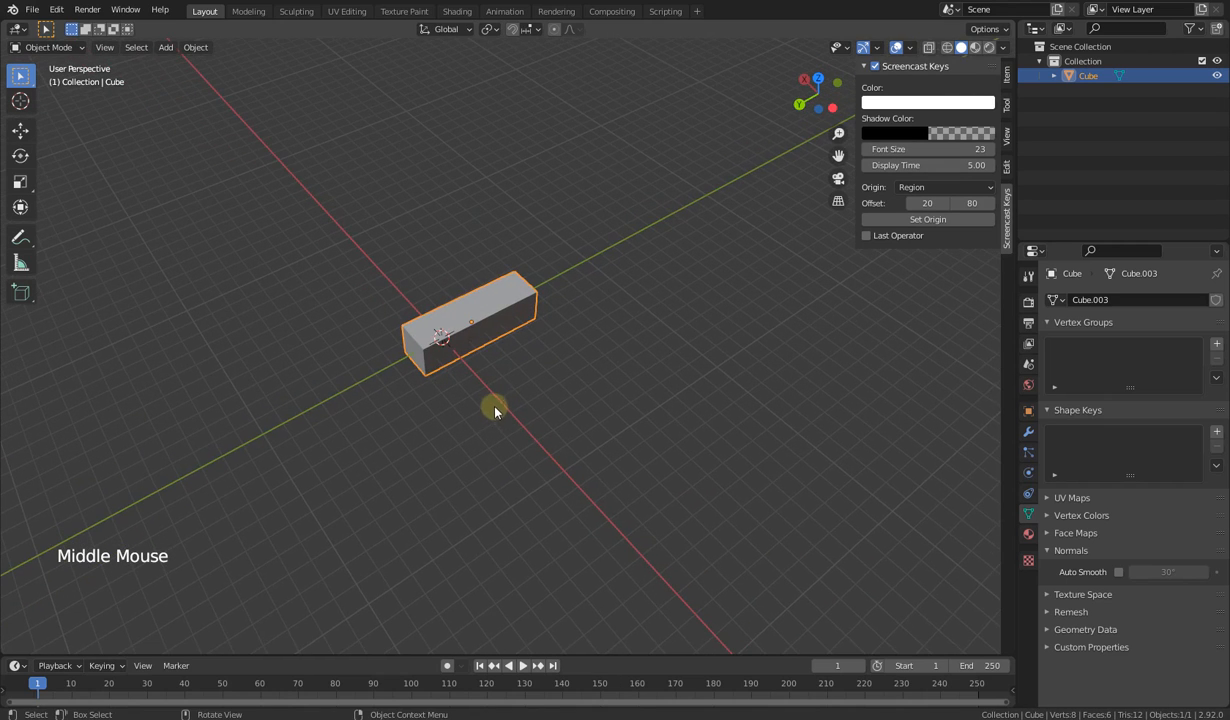
key(s)
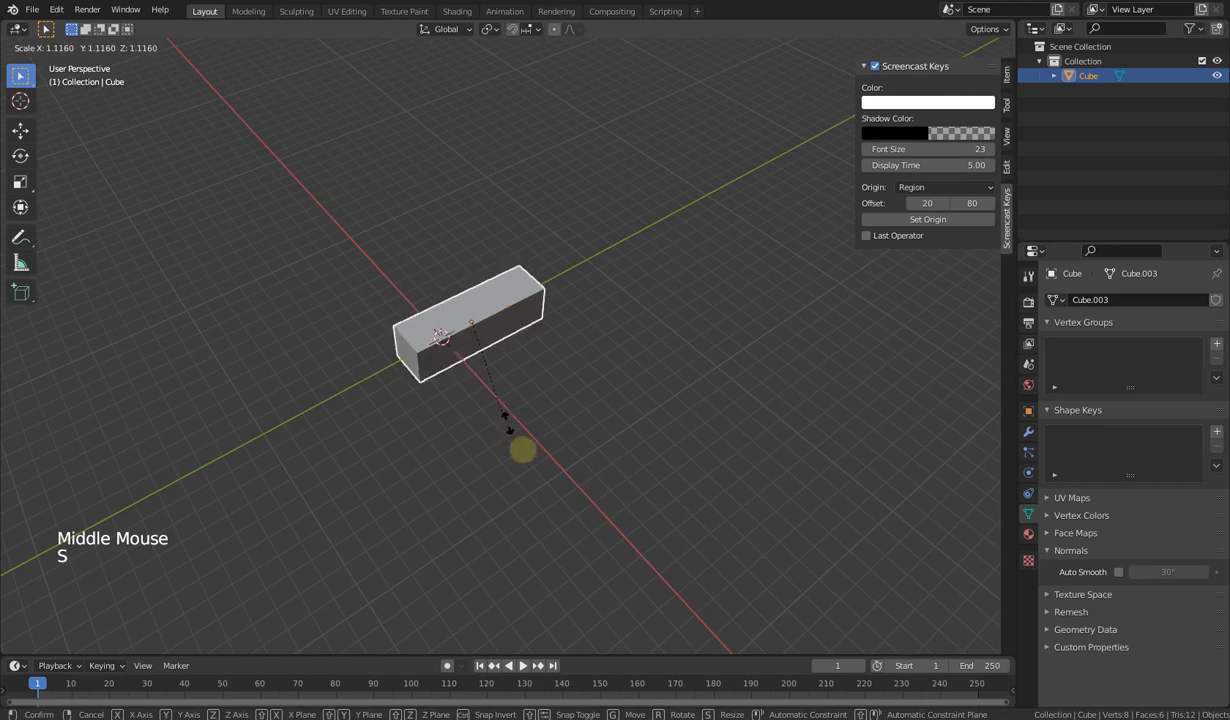
key(x)
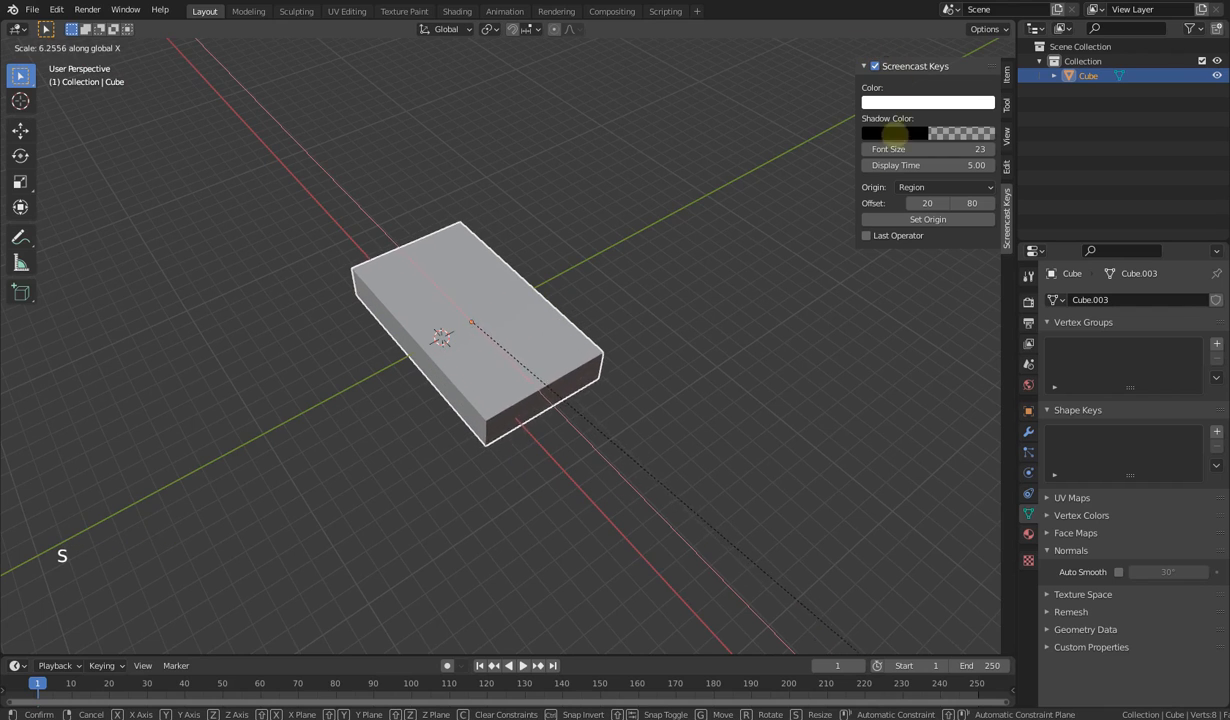
click(638, 427)
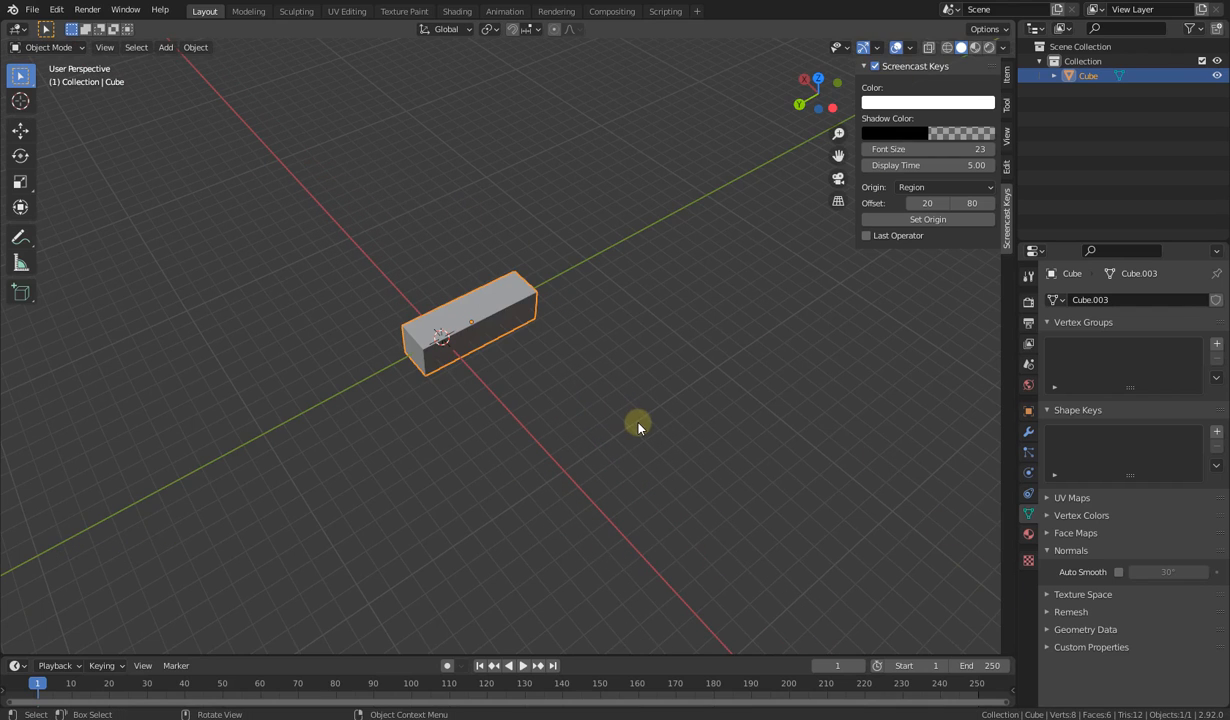
key(s)
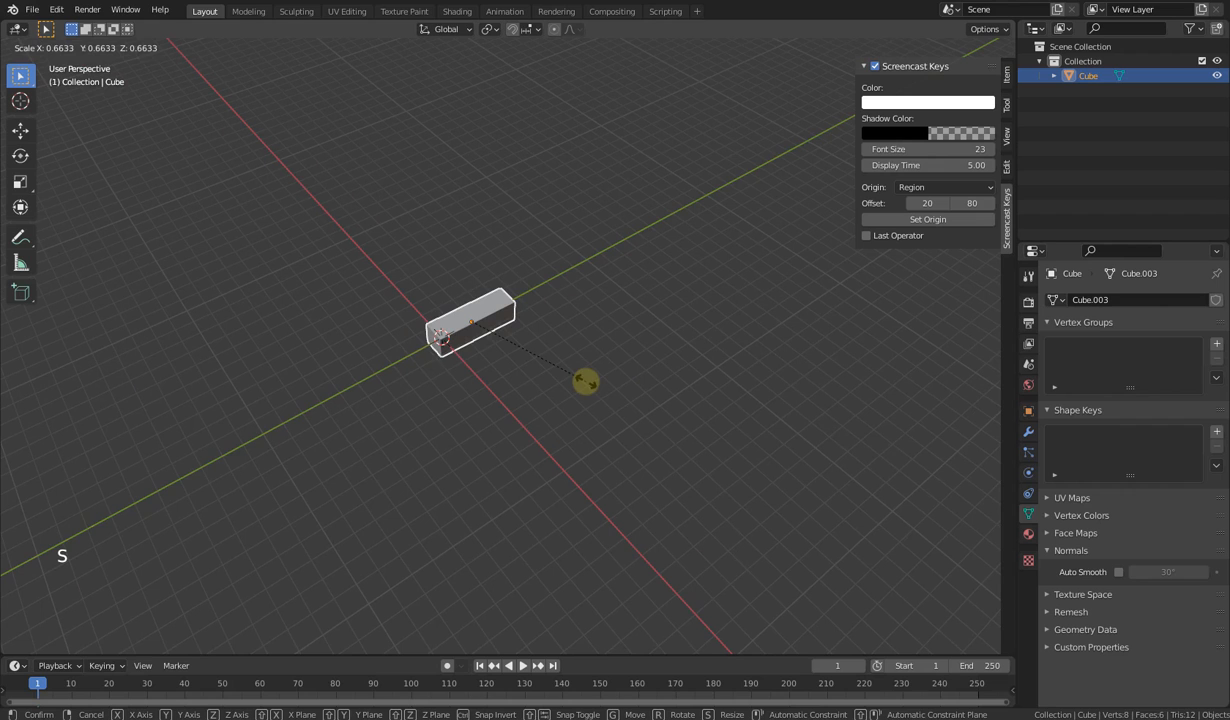
key(y)
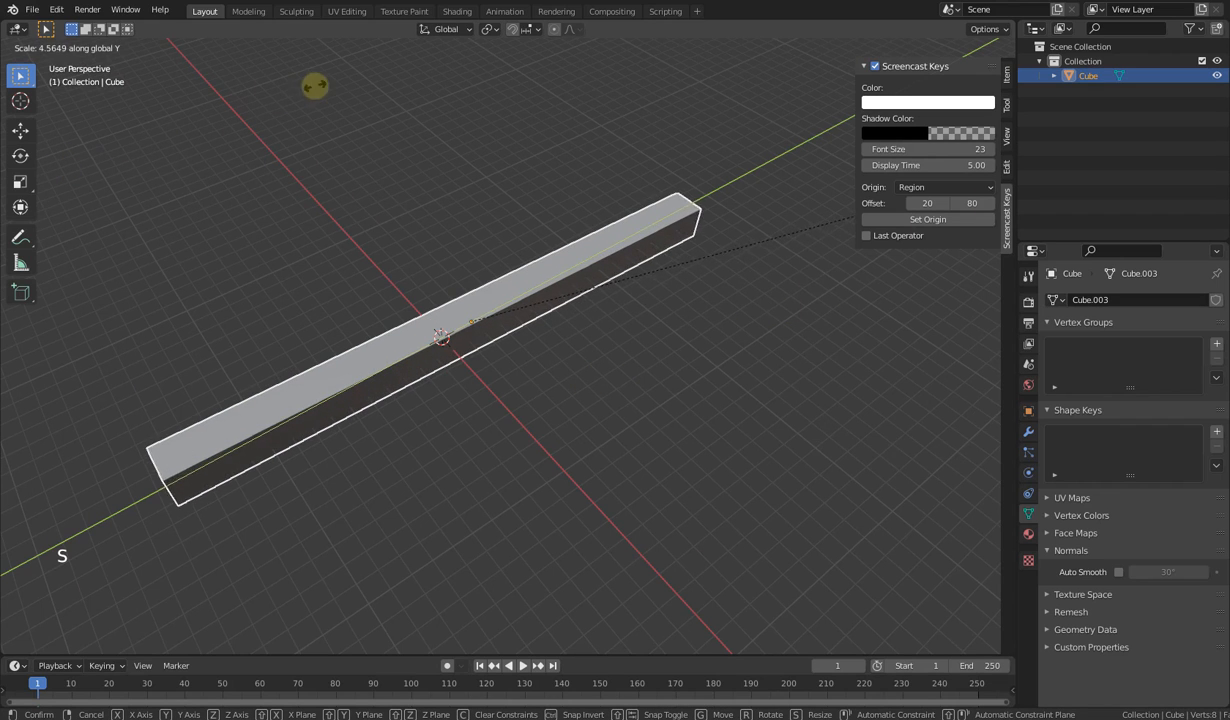
right_click(306, 206)
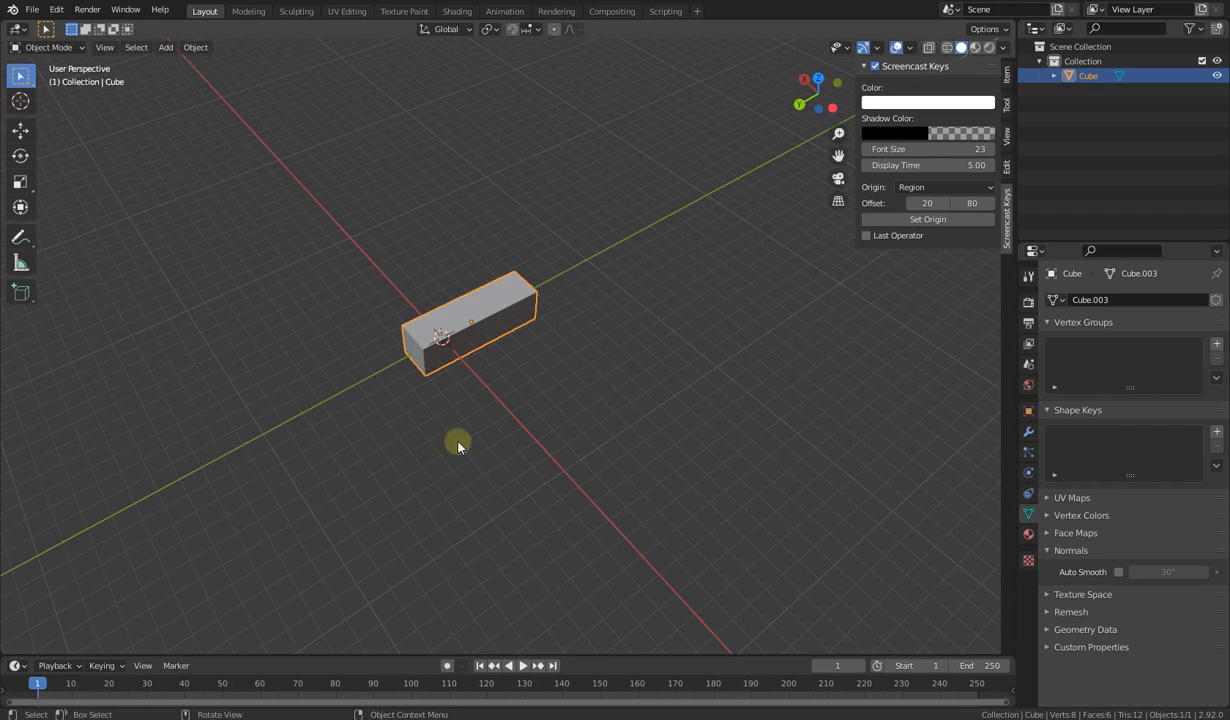
Step: Scale the cube up uniformly to several times its size, and try a slight scale along the global Z axis
middle_drag(457, 446, 502, 388)
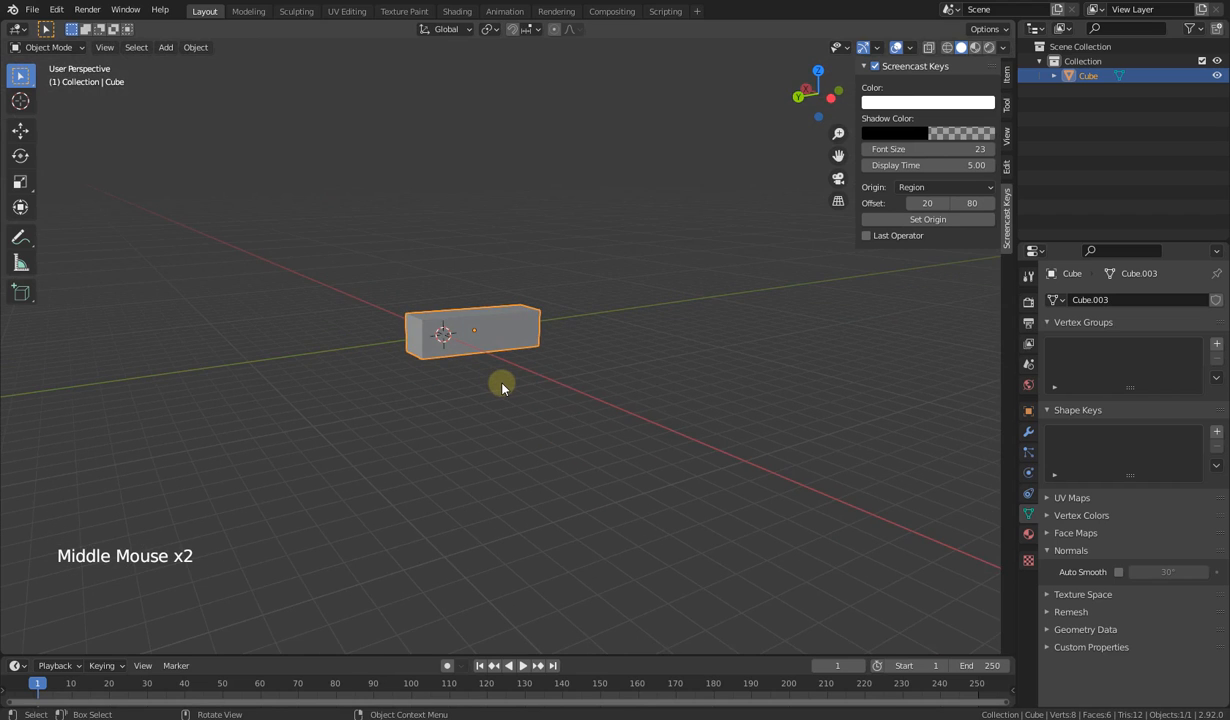
key(s)
click(541, 463)
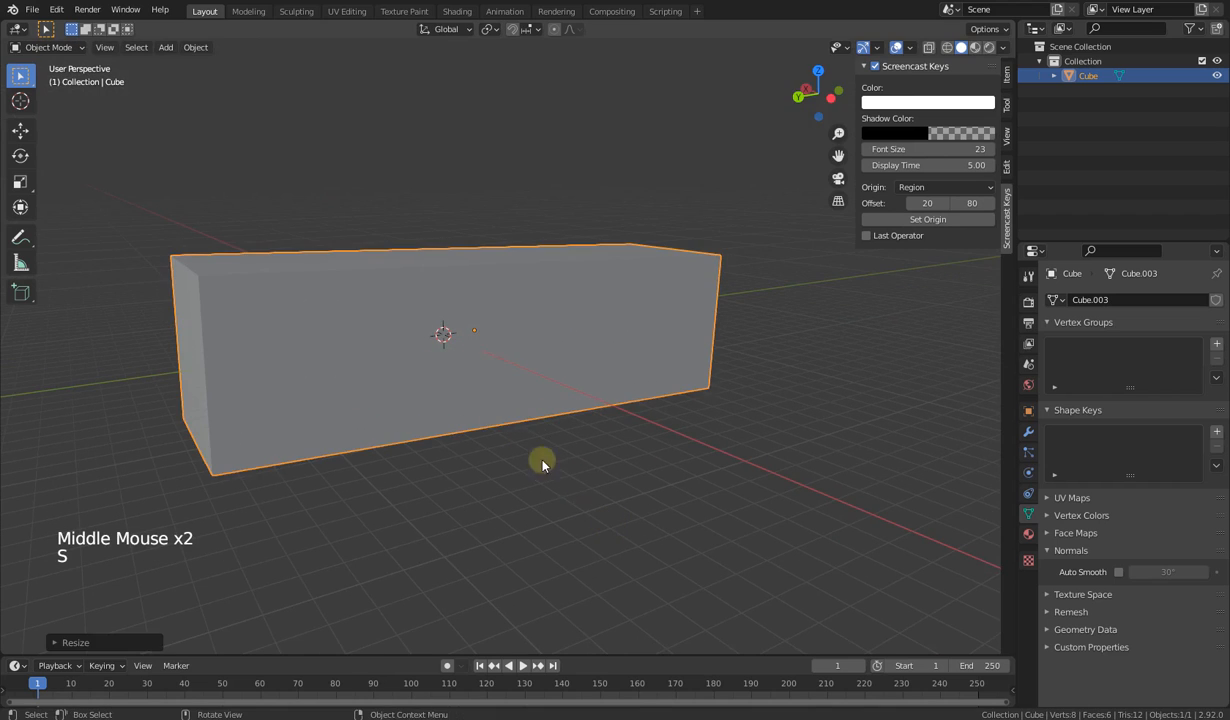
middle_drag(541, 463, 489, 417)
scroll(489, 417, down, 1)
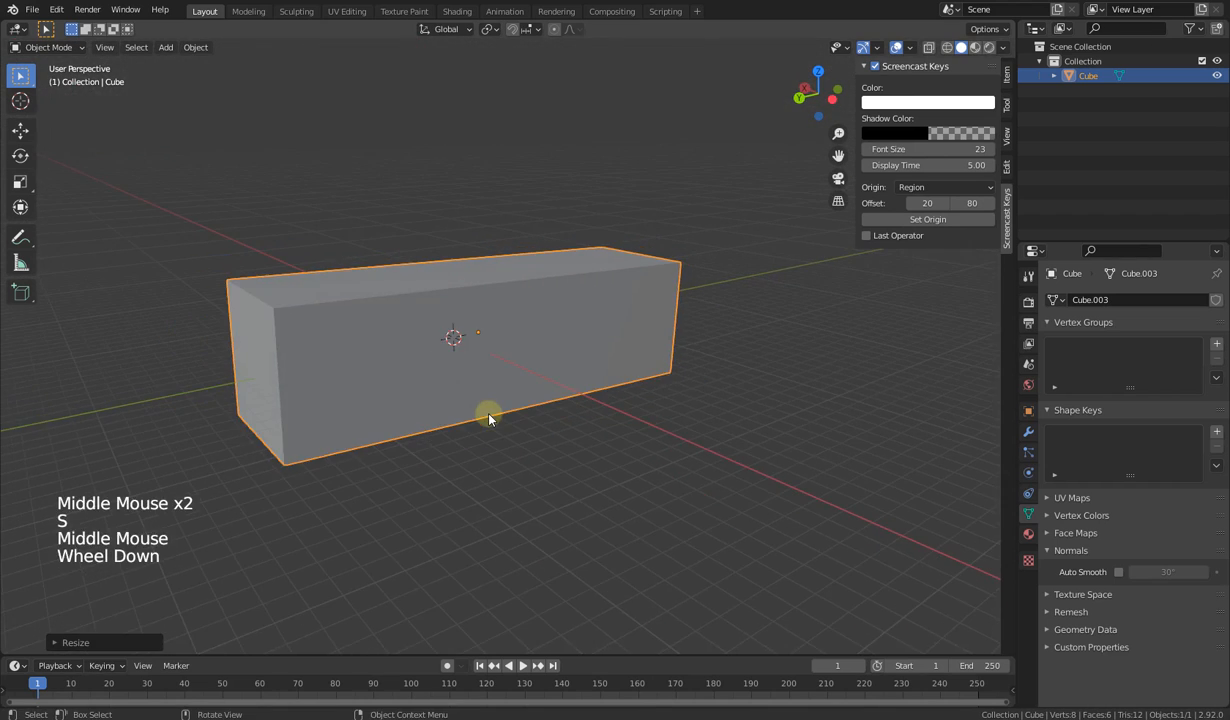
key(s)
key(z)
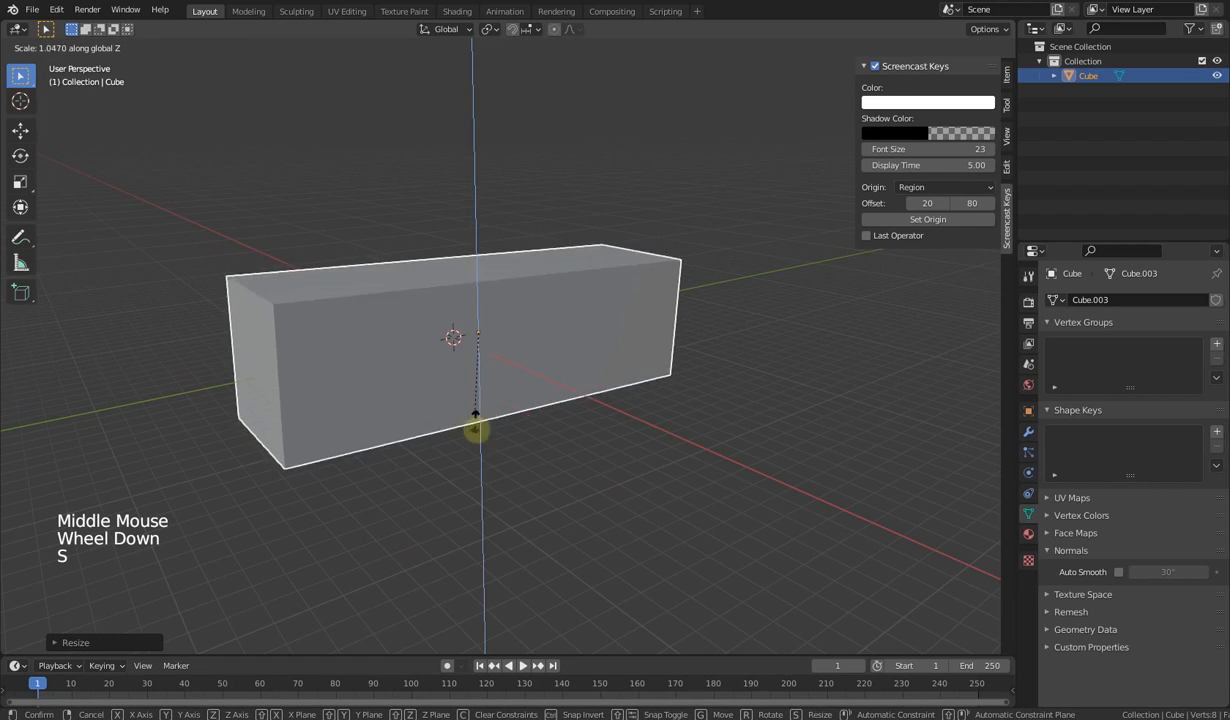
click(476, 428)
Step: Try scaling the enlarged cube along global X, Y and Z in turn
scroll(476, 430, down, 3)
middle_drag(476, 430, 436, 445)
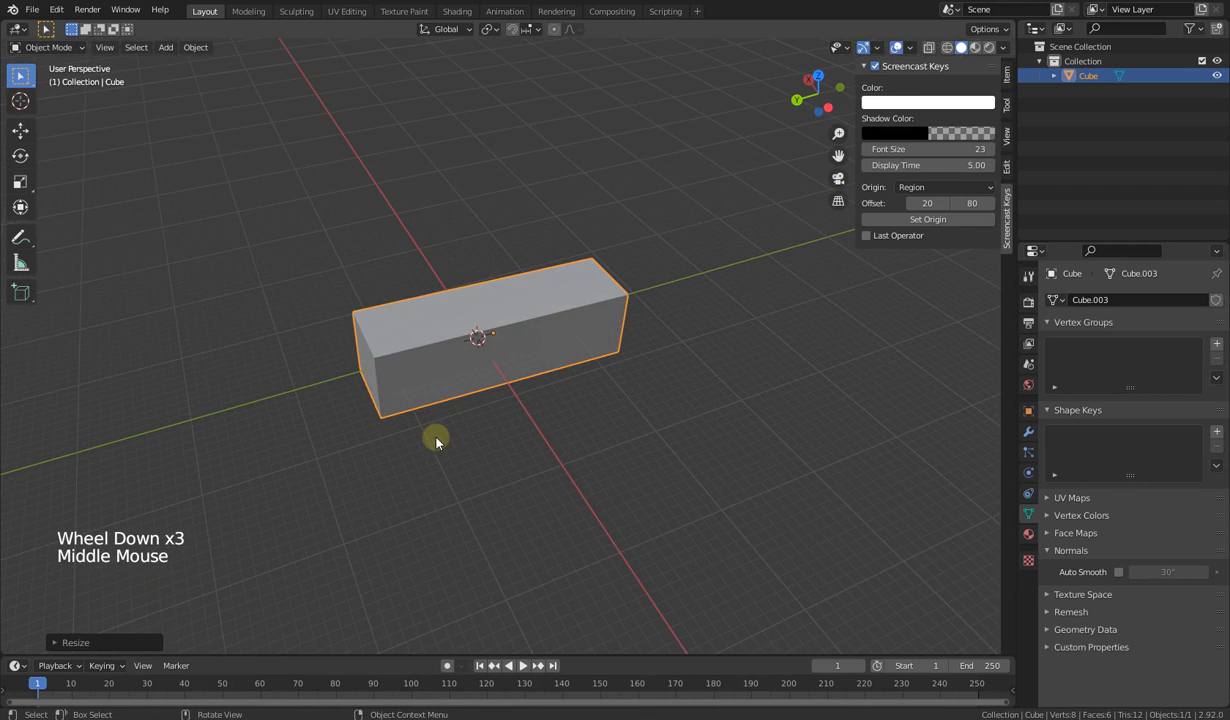
key(s)
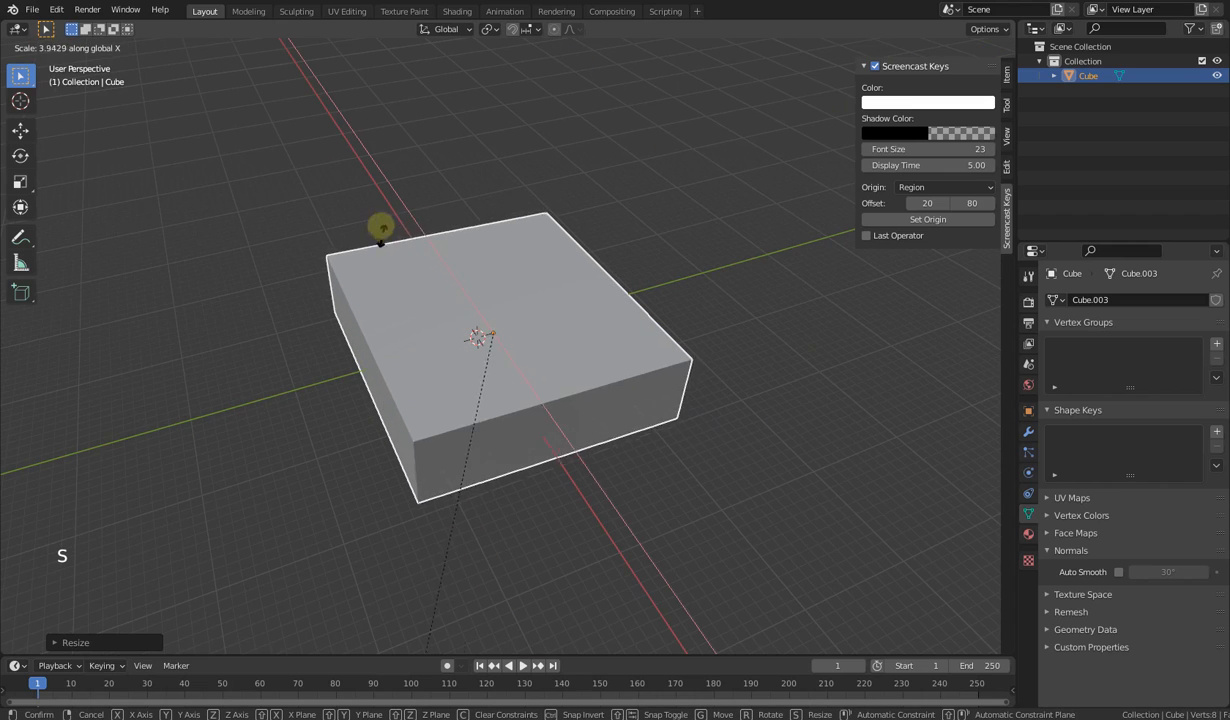
right_click(508, 440)
key(s)
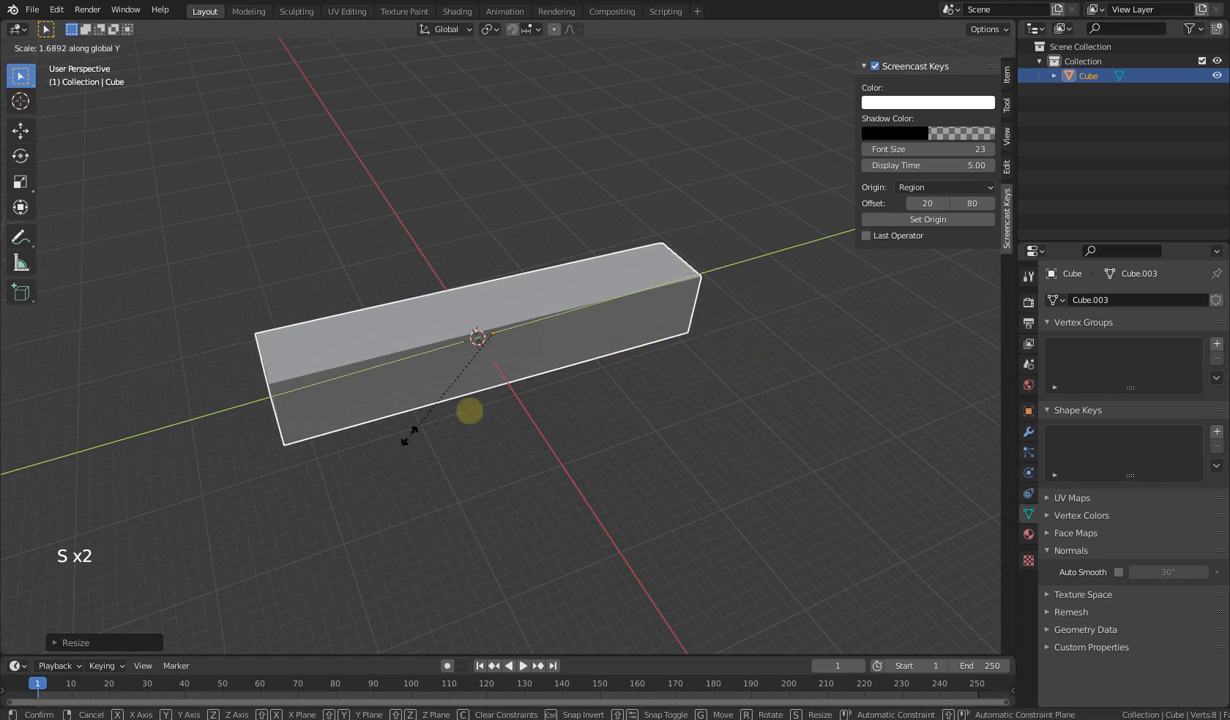
click(477, 418)
key(s)
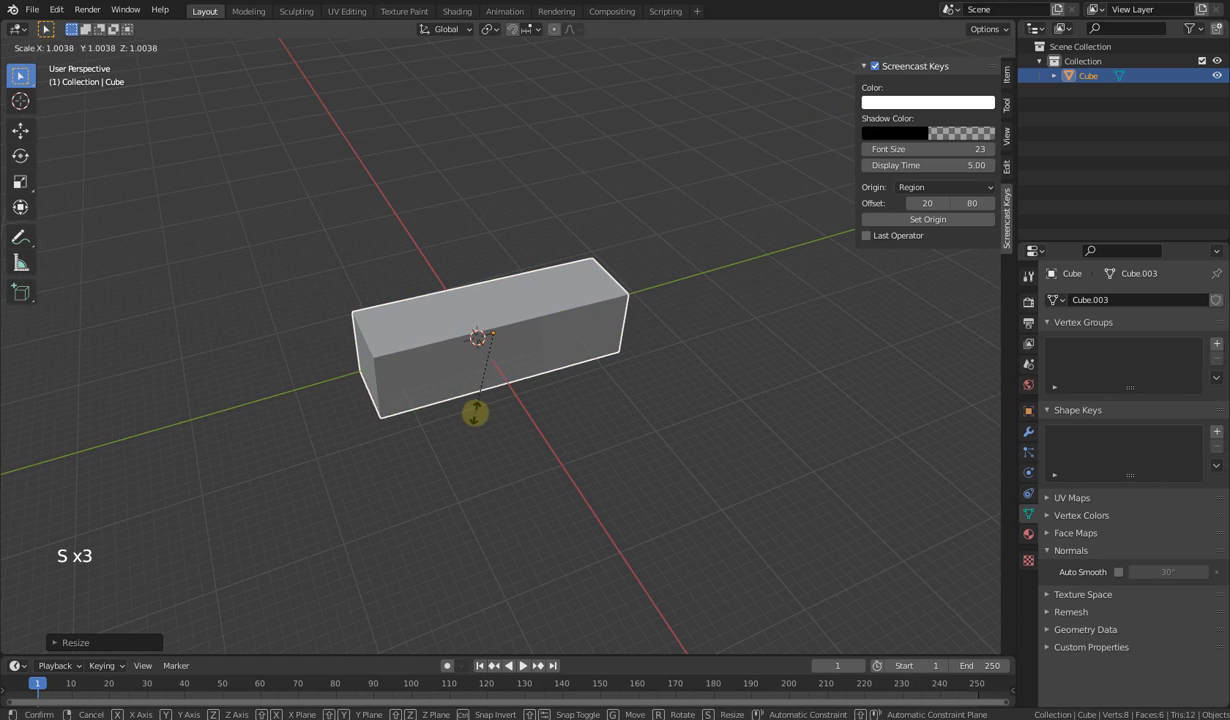
key(z)
click(470, 432)
scroll(478, 422, down, 2)
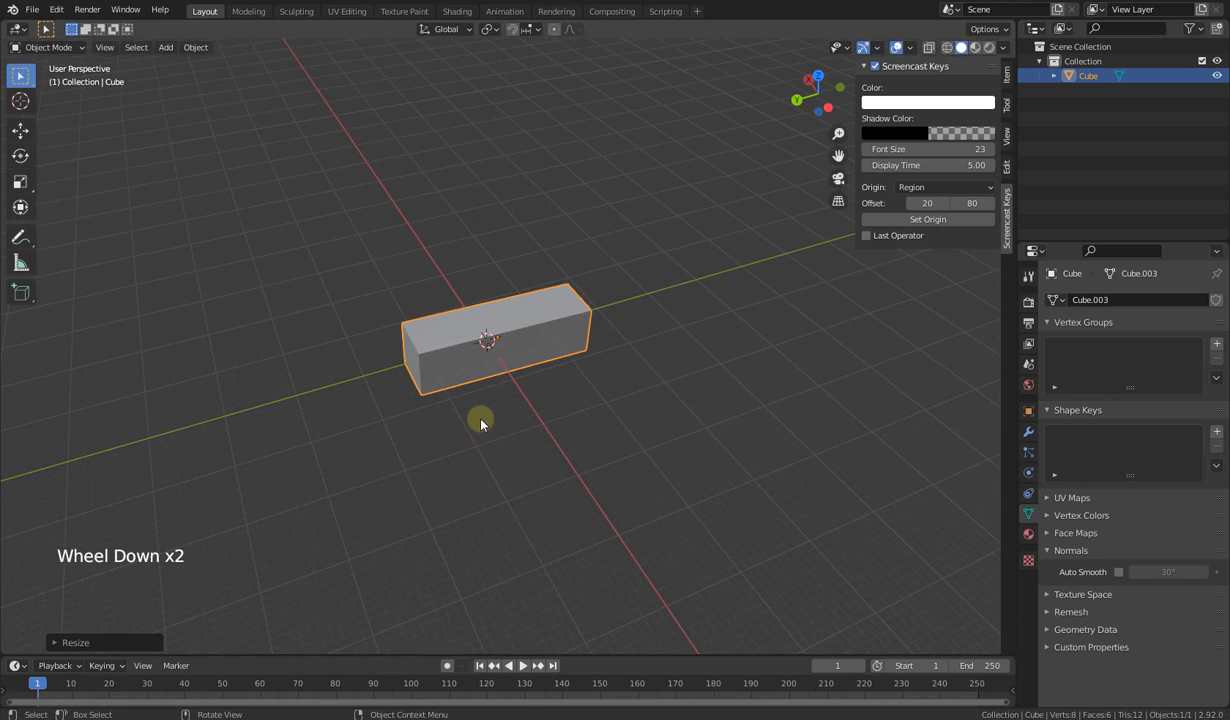
Step: Try rotating the elongated cube freely in the plane of the view
middle_drag(480, 420, 509, 393)
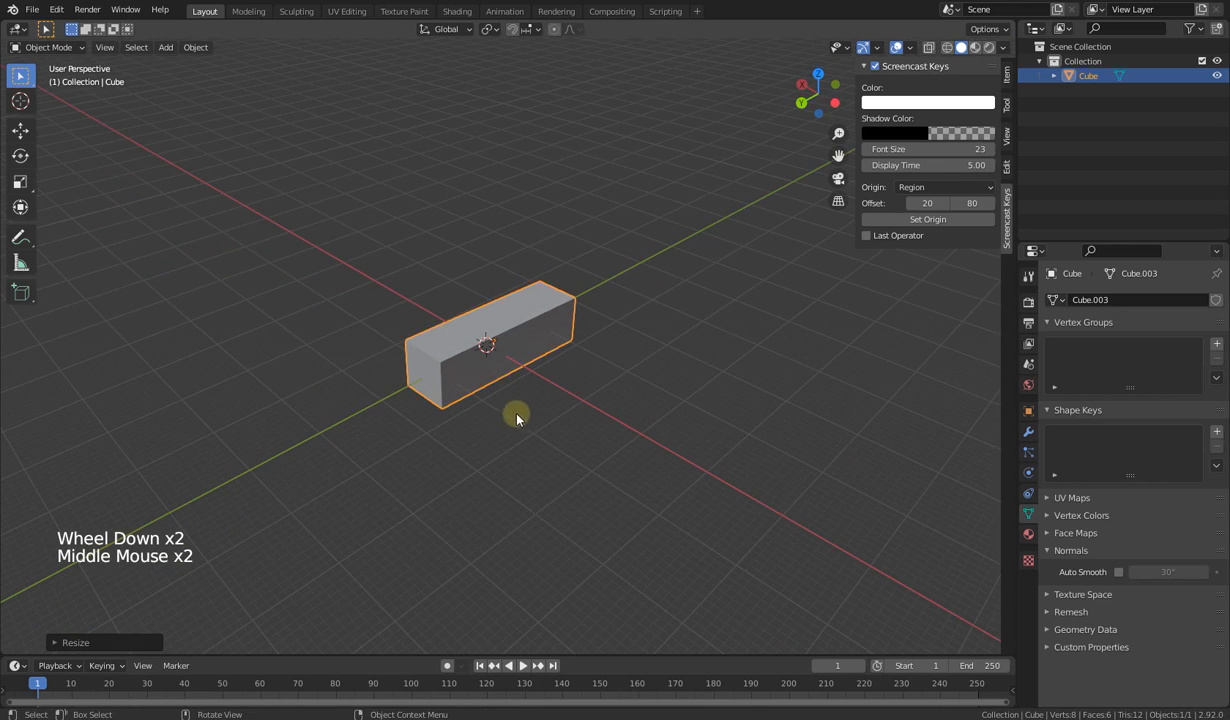
middle_drag(525, 405, 403, 438)
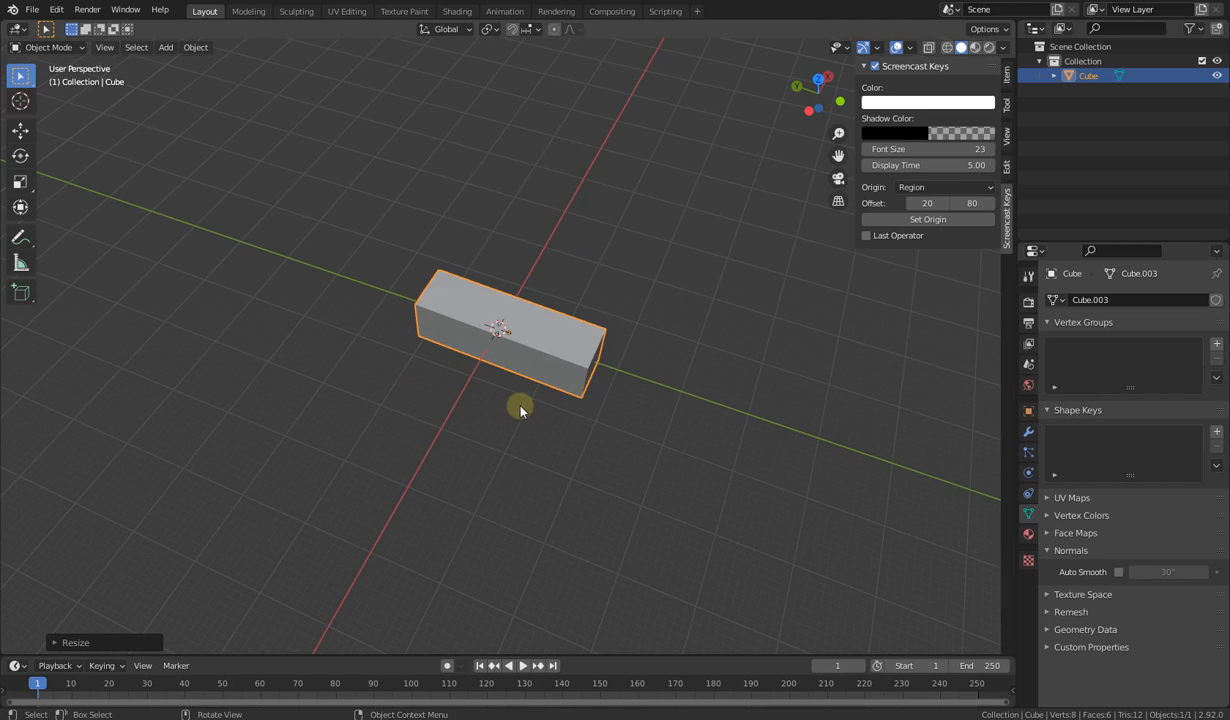
middle_drag(508, 393, 568, 372)
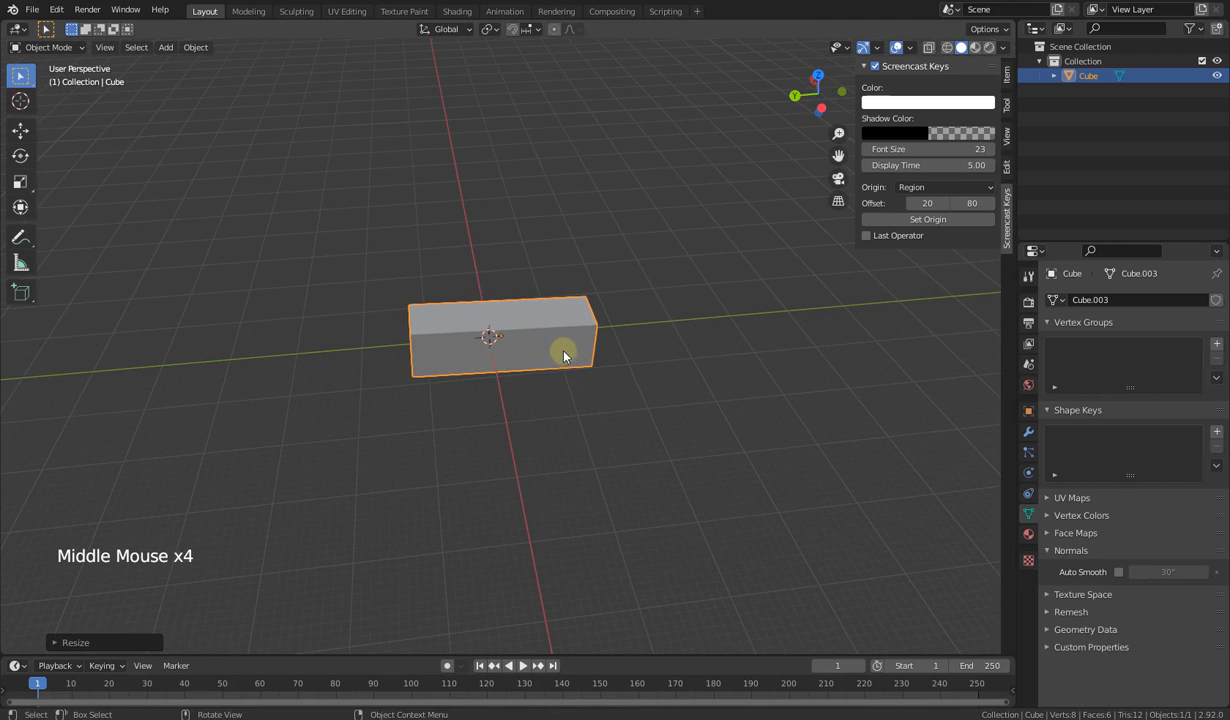
key(r)
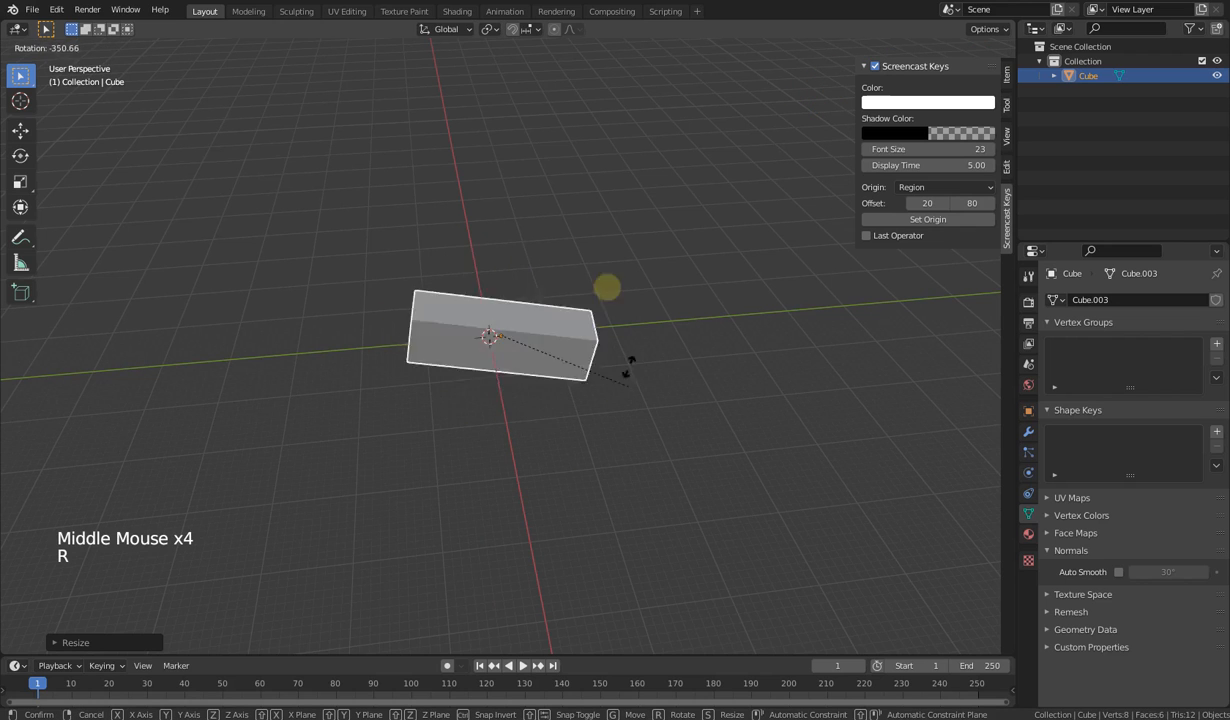
click(538, 330)
middle_drag(538, 330, 500, 417)
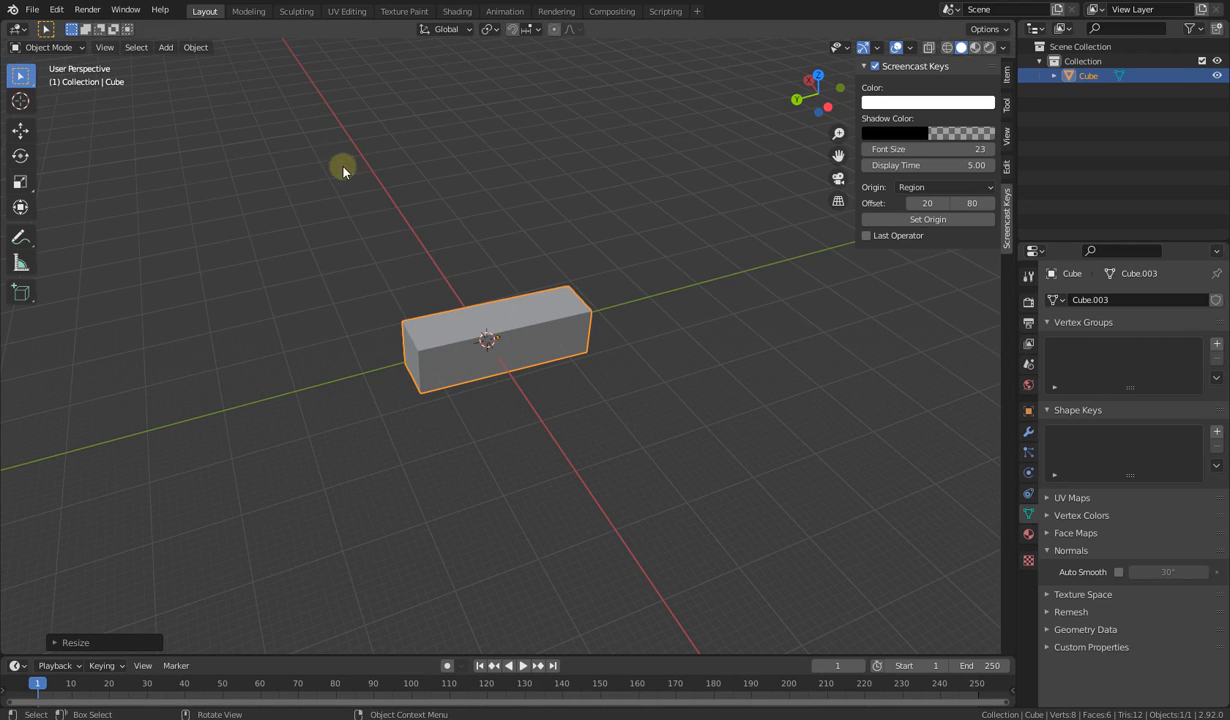
Step: Try rotating the elongated cube around the global X, Y and Z axes in turn
key(r)
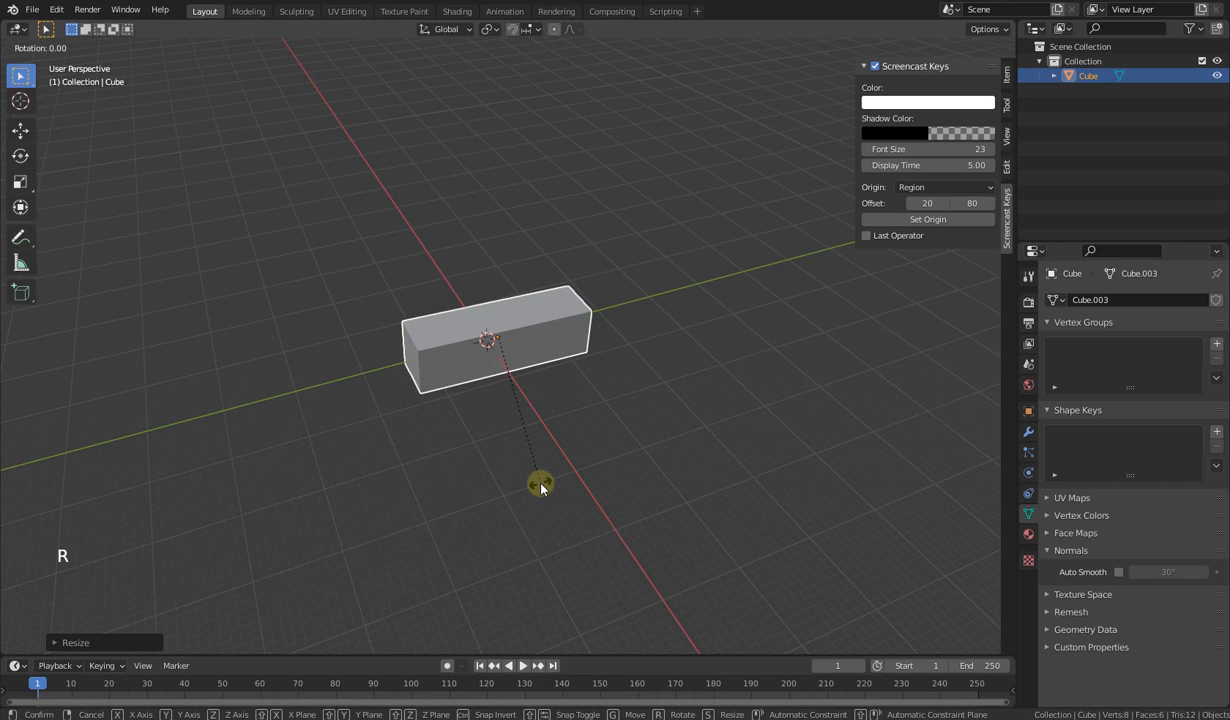
key(x)
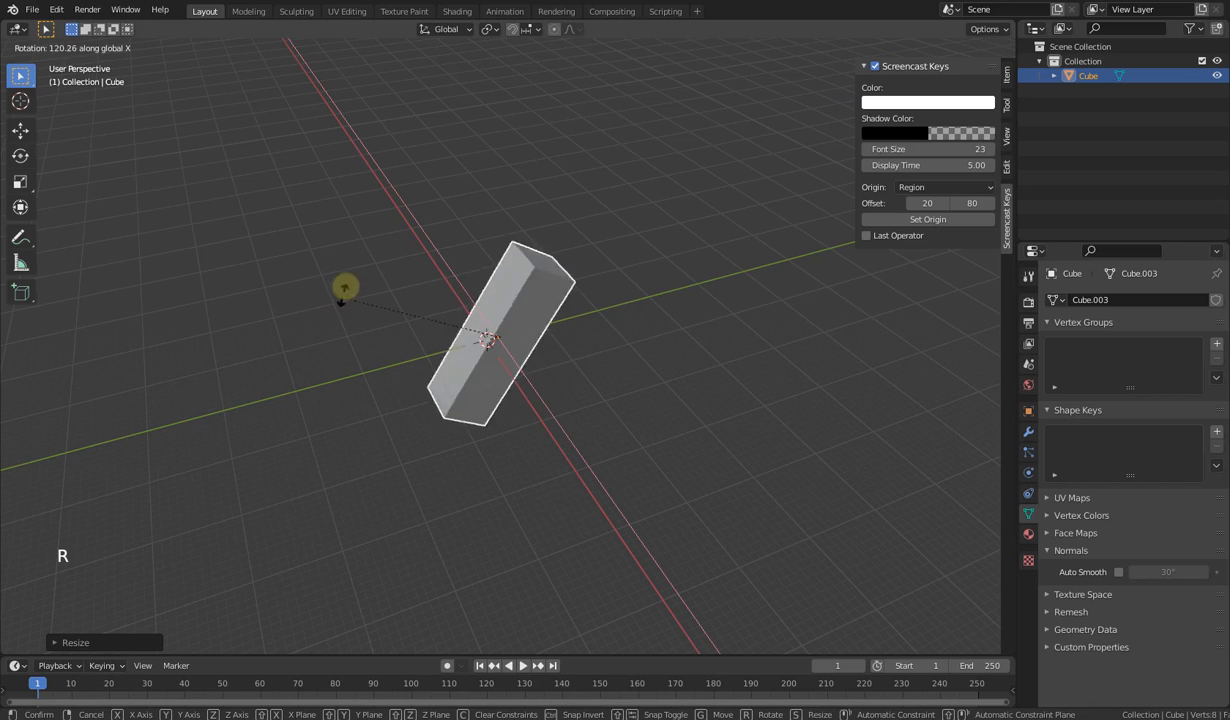
right_click(554, 356)
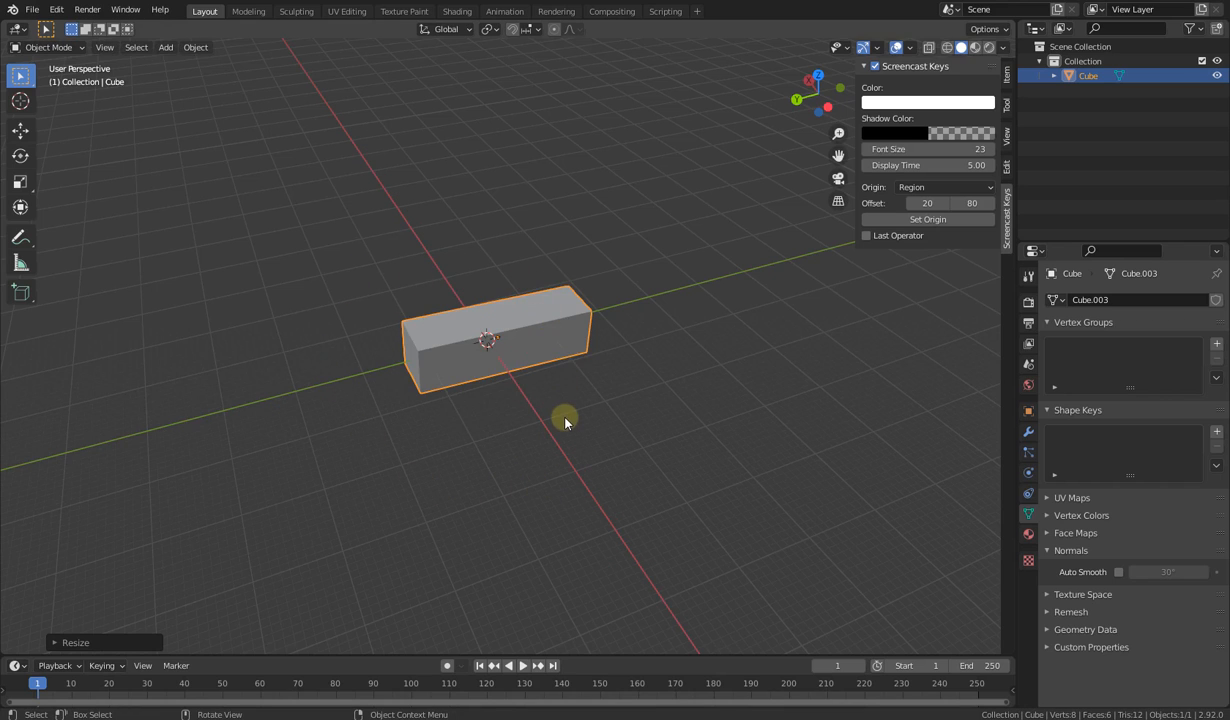
key(r)
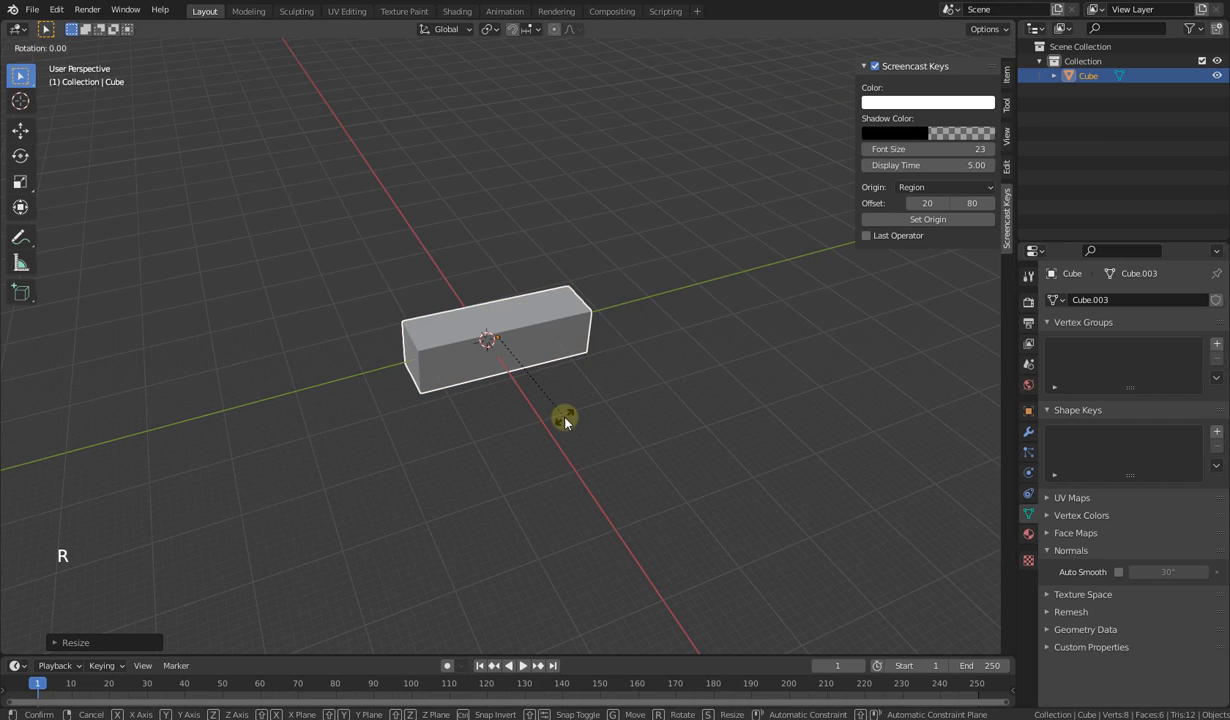
key(y)
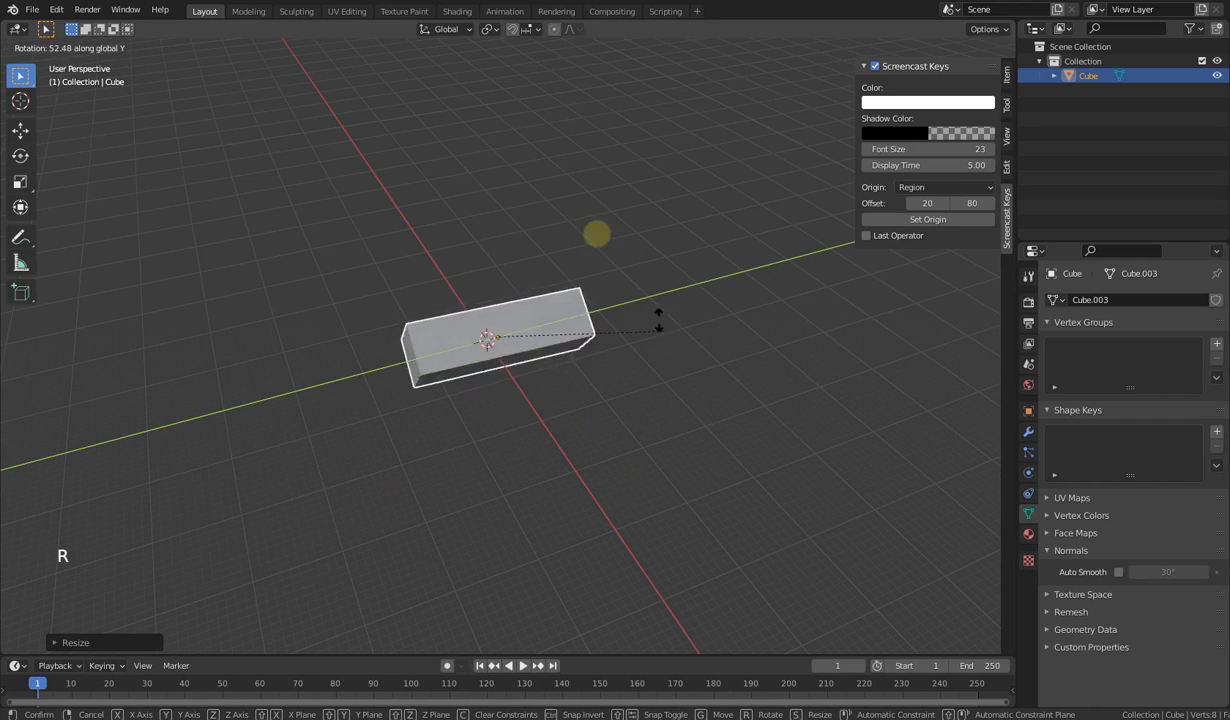
right_click(495, 447)
key(r)
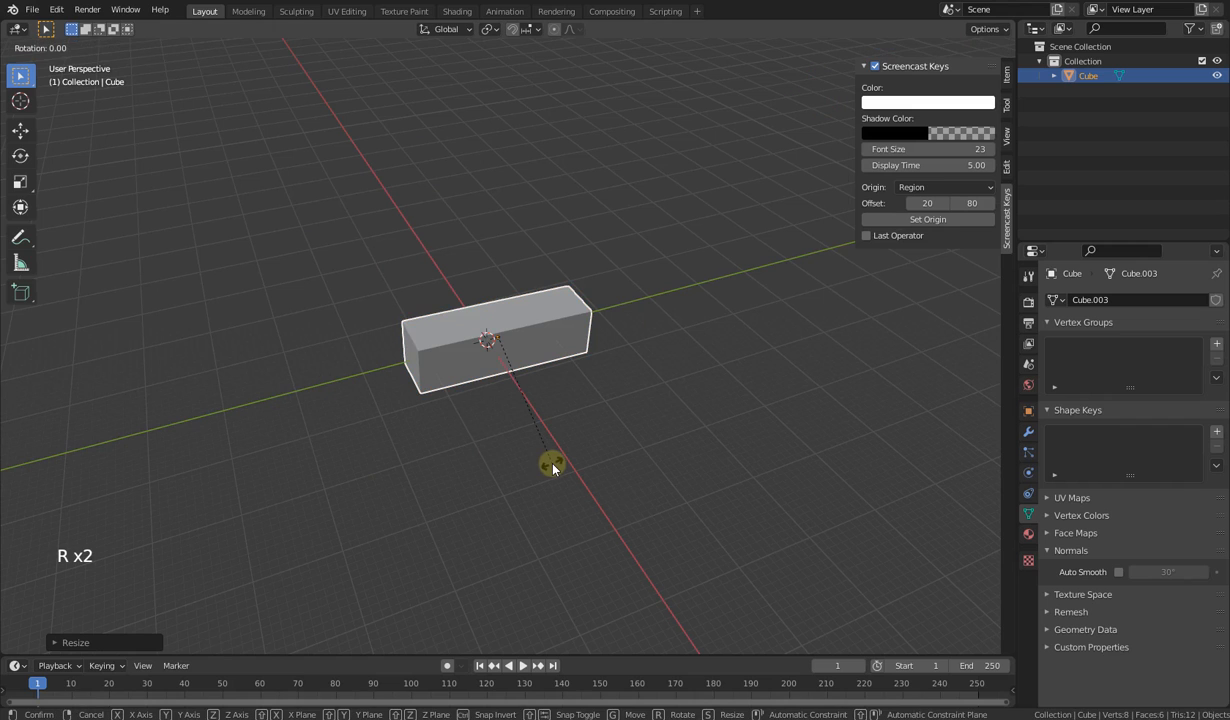
key(z)
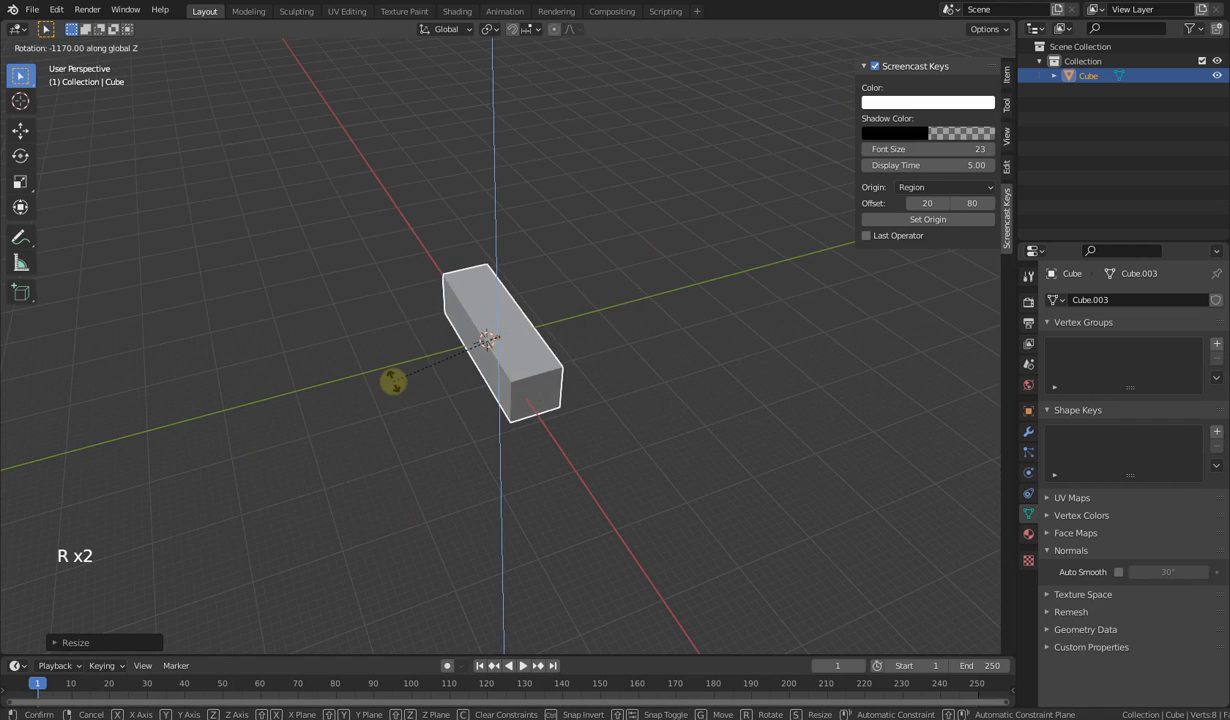
right_click(453, 486)
Step: Examine the elongated cube from several angles and at close range
scroll(455, 484, down, 1)
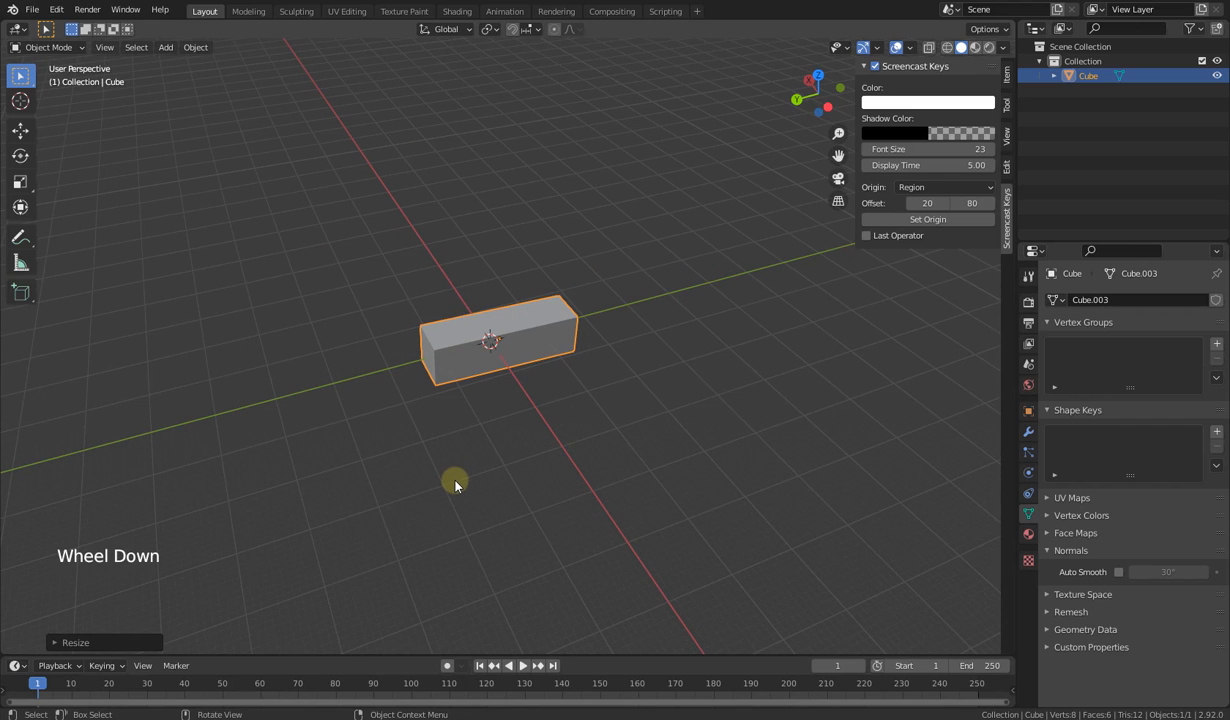
scroll(455, 485, up, 2)
scroll(462, 480, down, 1)
middle_drag(464, 478, 621, 490)
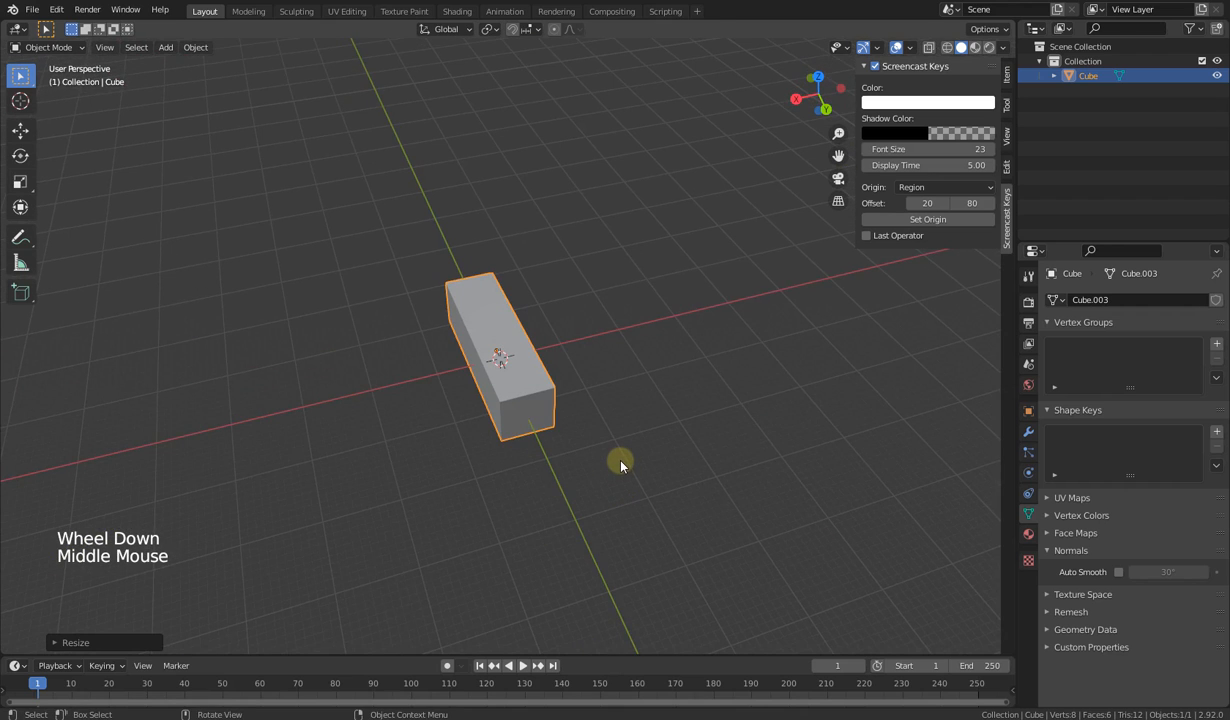
middle_drag(620, 464, 498, 362)
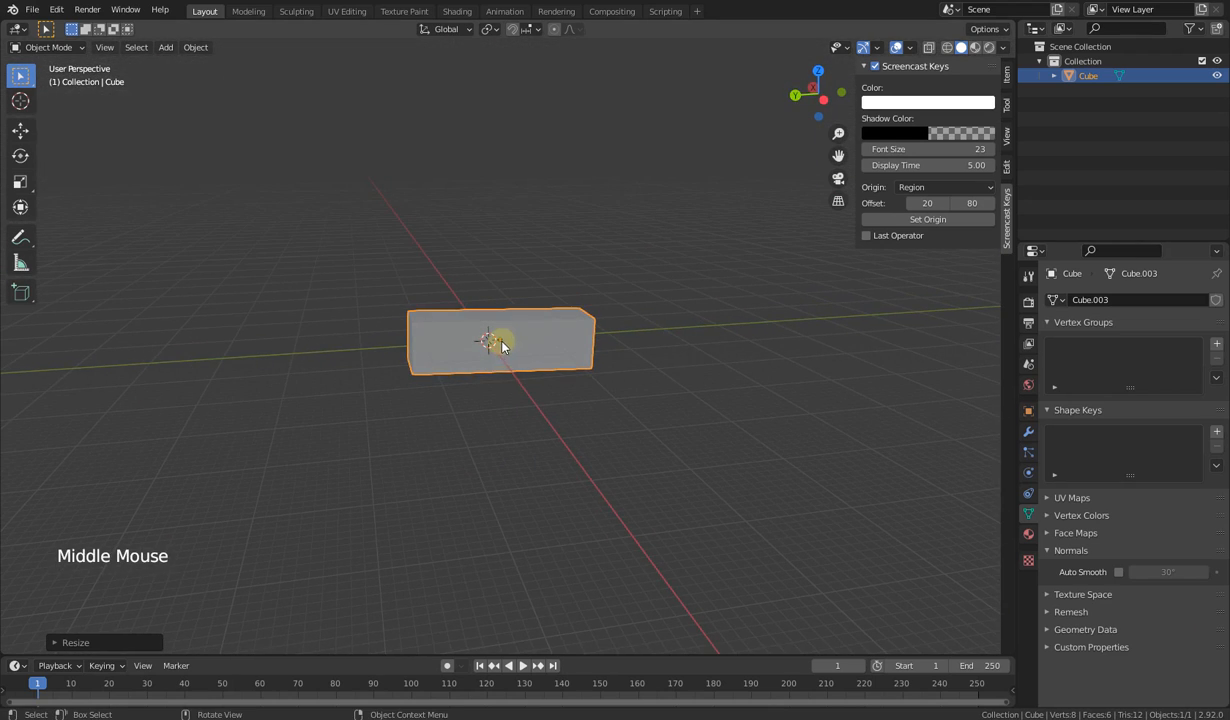
scroll(503, 345, up, 11)
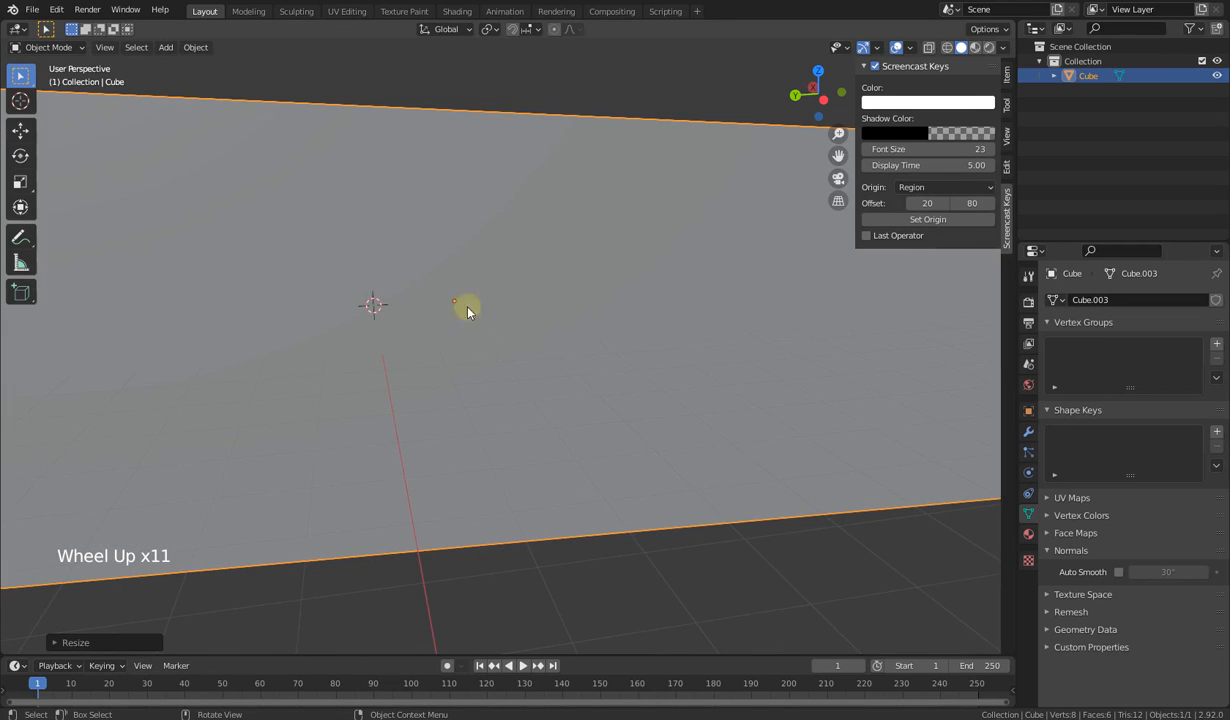
scroll(434, 328, down, 8)
middle_drag(535, 406, 467, 258)
middle_drag(360, 397, 601, 389)
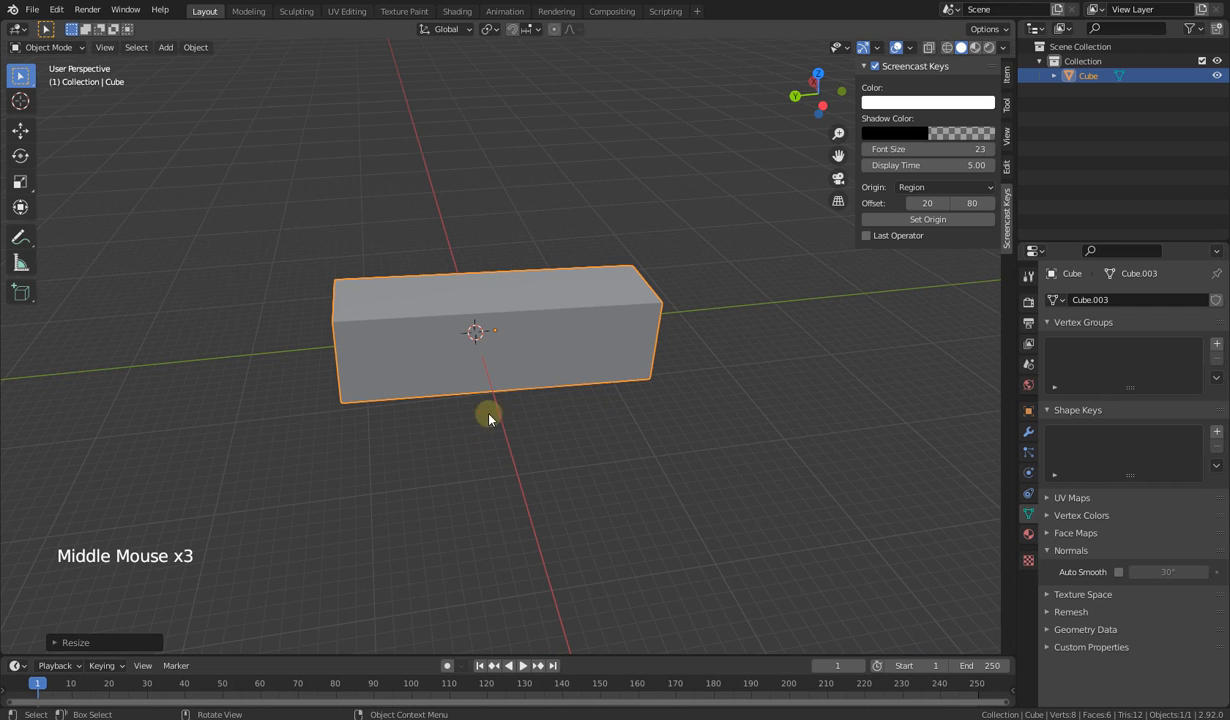
Step: Switch the cube back and forth between Edit Mode and Object Mode, ending in Object Mode
key(Tab)
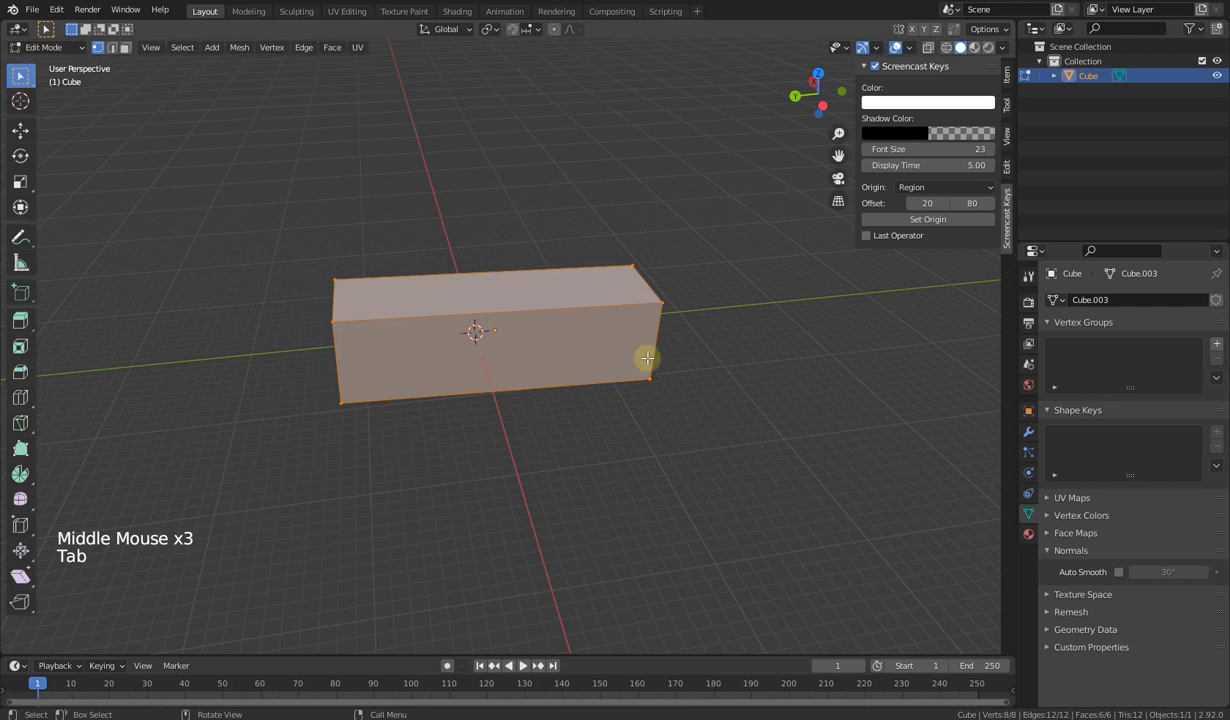
middle_drag(622, 345, 445, 400)
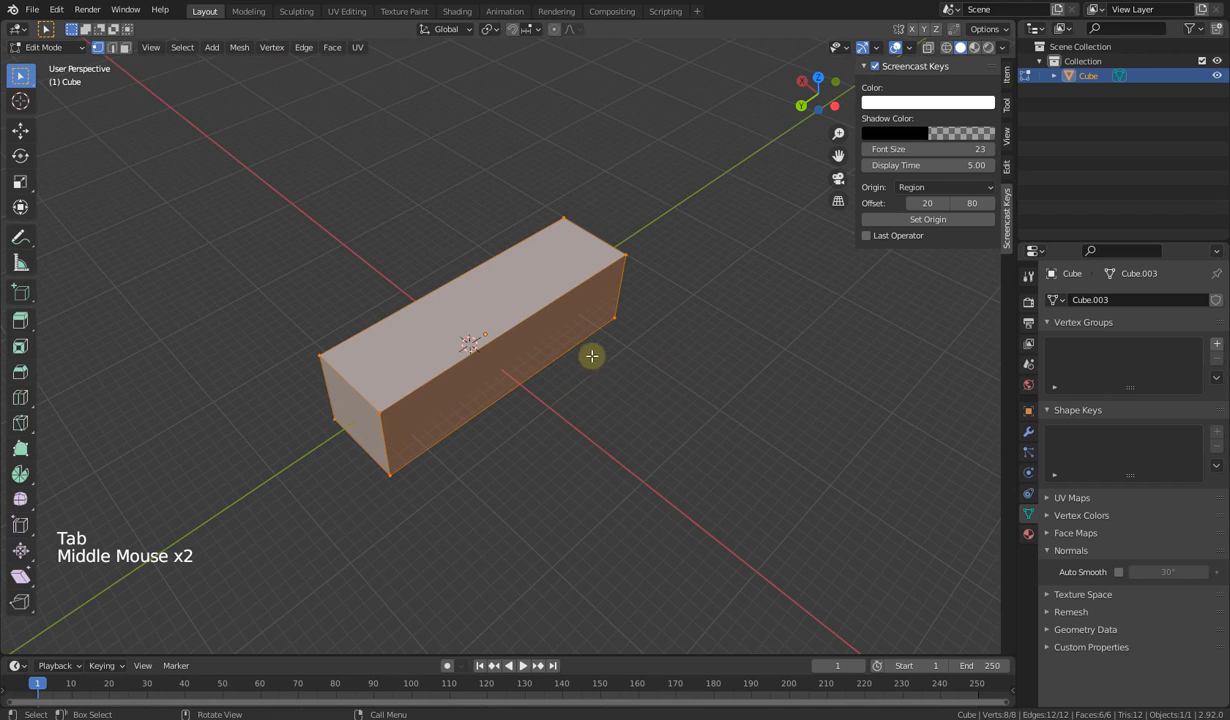
key(Tab)
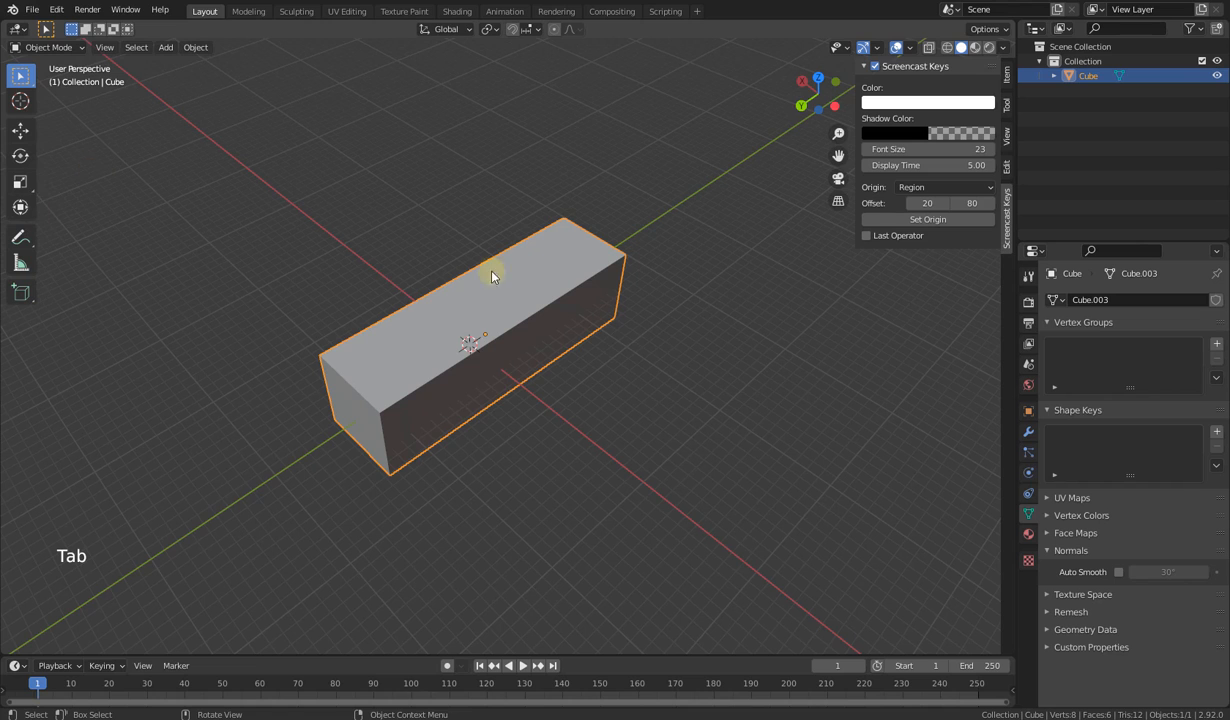
key(Tab)
key(Tab)
middle_drag(475, 316, 168, 98)
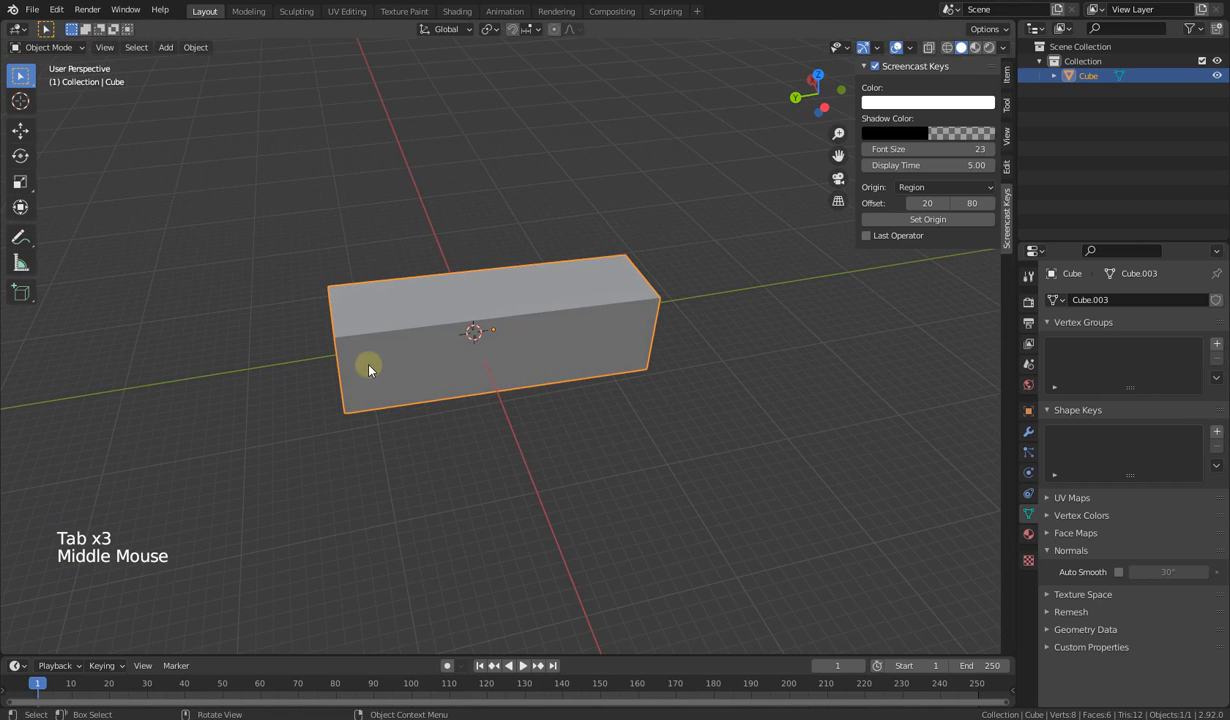
Step: Enter Edit Mode on the cube and select single corner vertices of its upper face one after another
key(Tab)
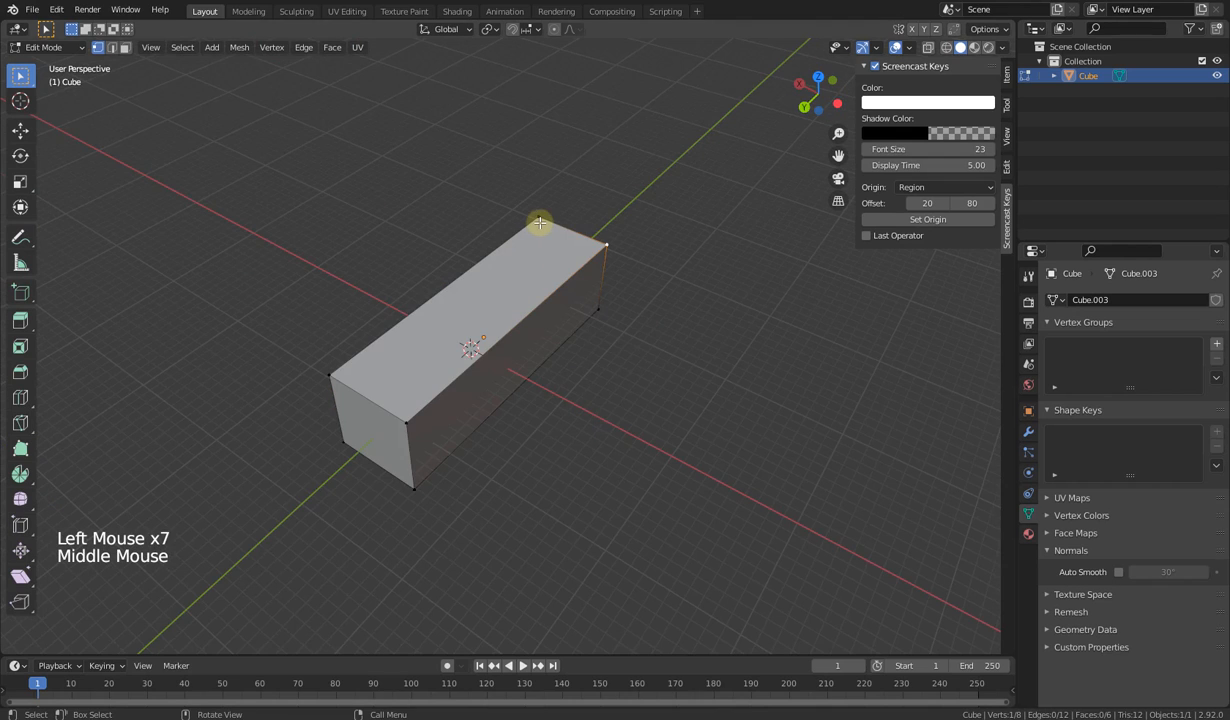
click(540, 218)
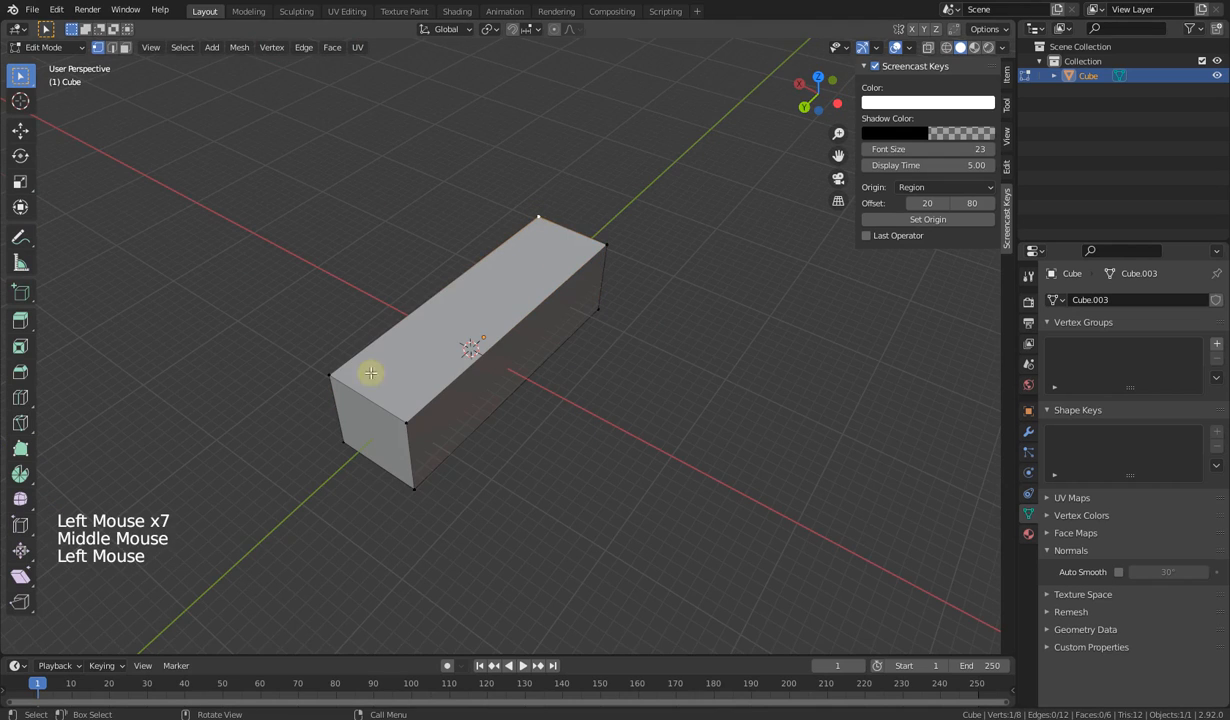
click(318, 368)
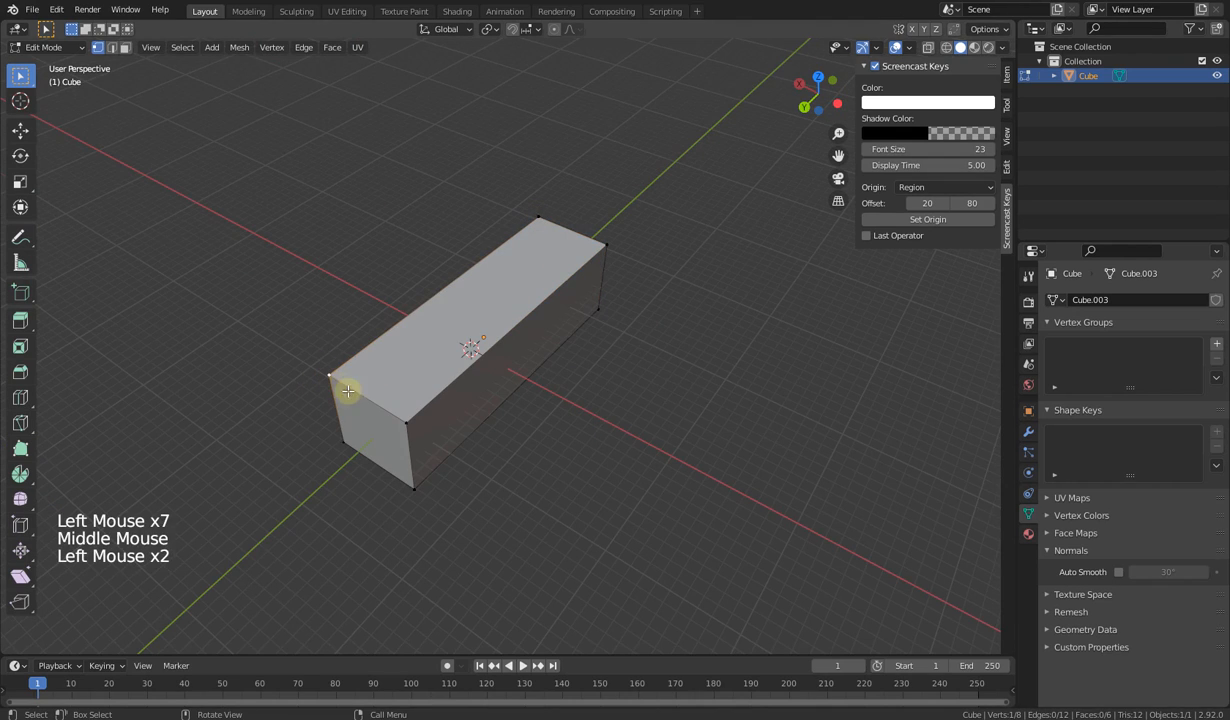
Step: Switch to face selection and select the long side face, followed by the upper face
click(124, 47)
click(466, 394)
click(432, 349)
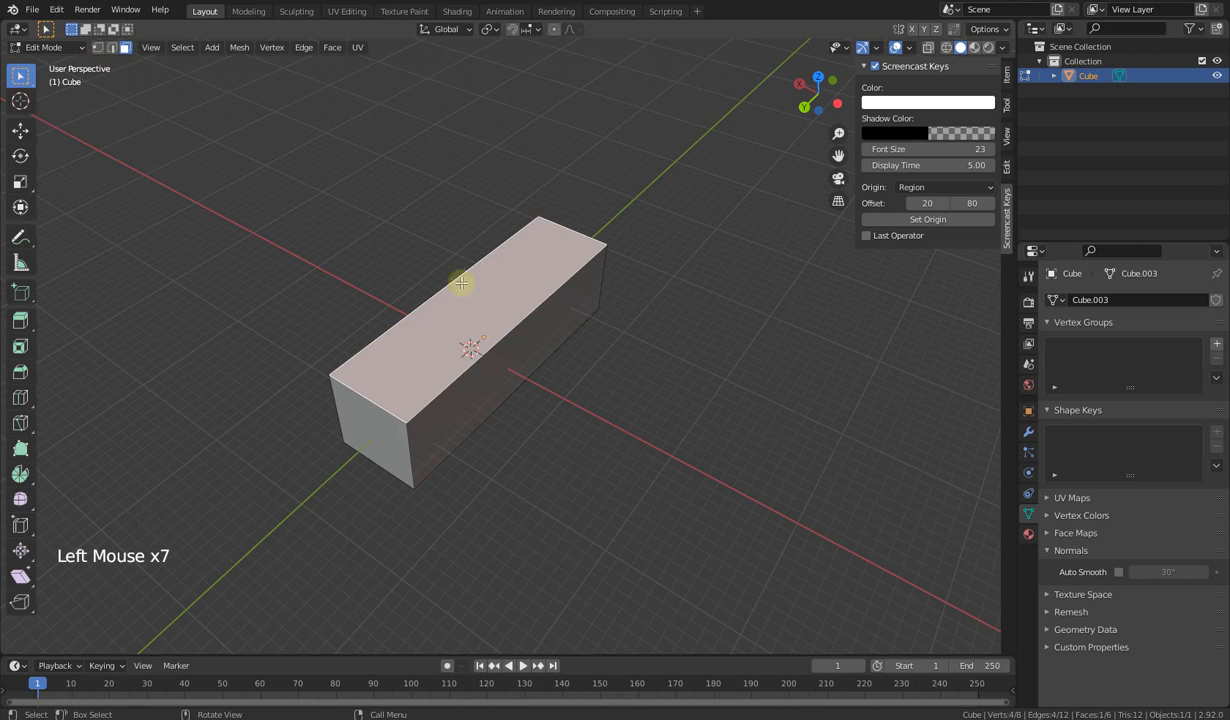
middle_drag(463, 370, 439, 368)
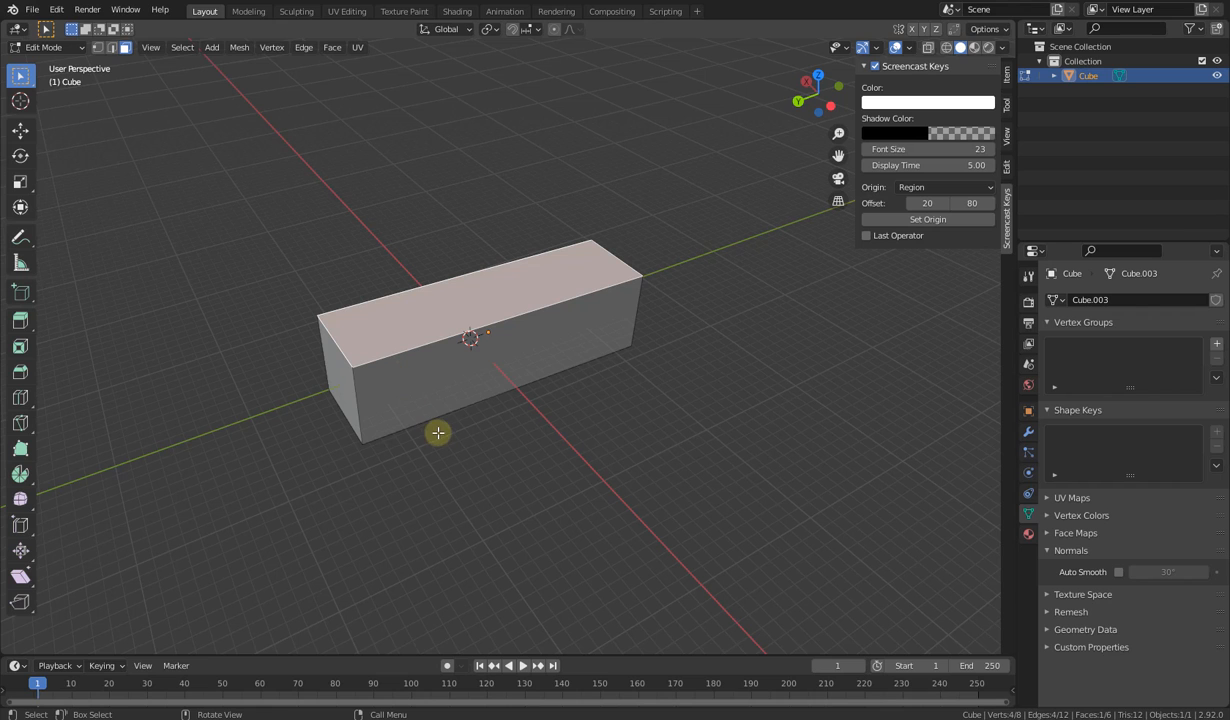
Step: Switch to vertex selection and select the four corner vertices of the cube's near end one by one
key(1)
middle_drag(449, 402, 423, 382)
click(404, 431)
click(383, 455)
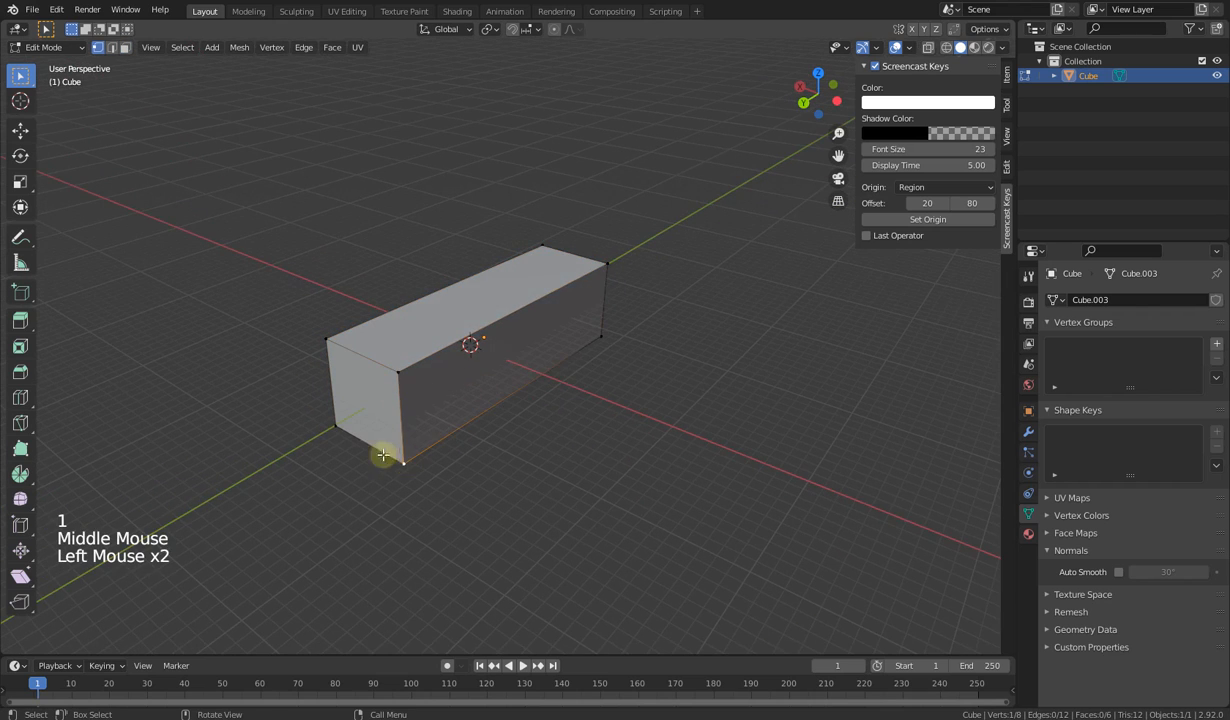
click(327, 428)
click(334, 348)
click(395, 384)
click(401, 446)
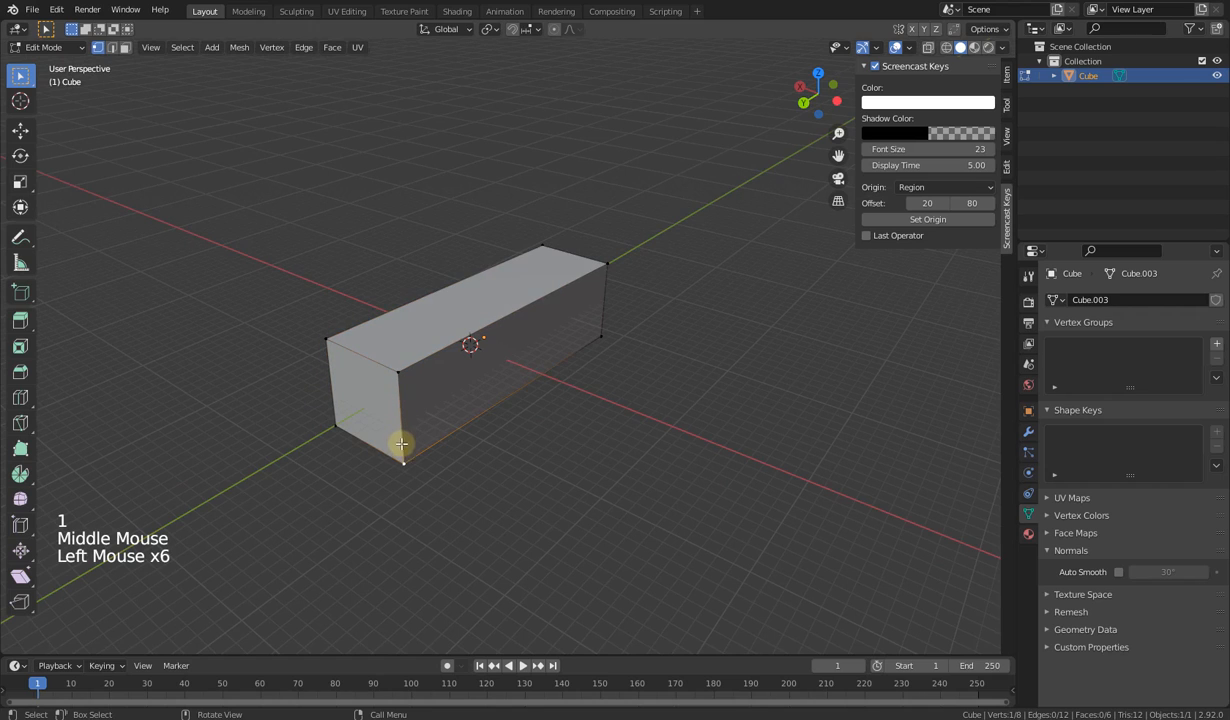
Step: Switch to edge selection and select the upper face's front long edge, followed by its rear long edge
key(2)
click(468, 342)
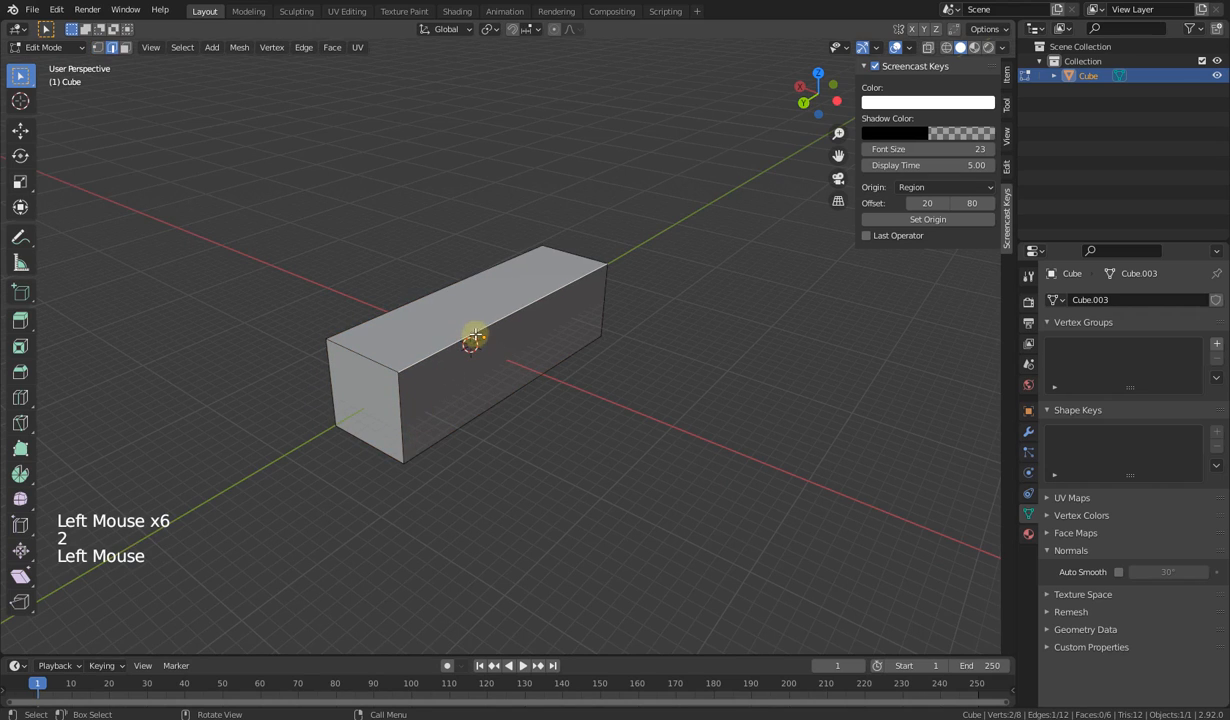
click(414, 298)
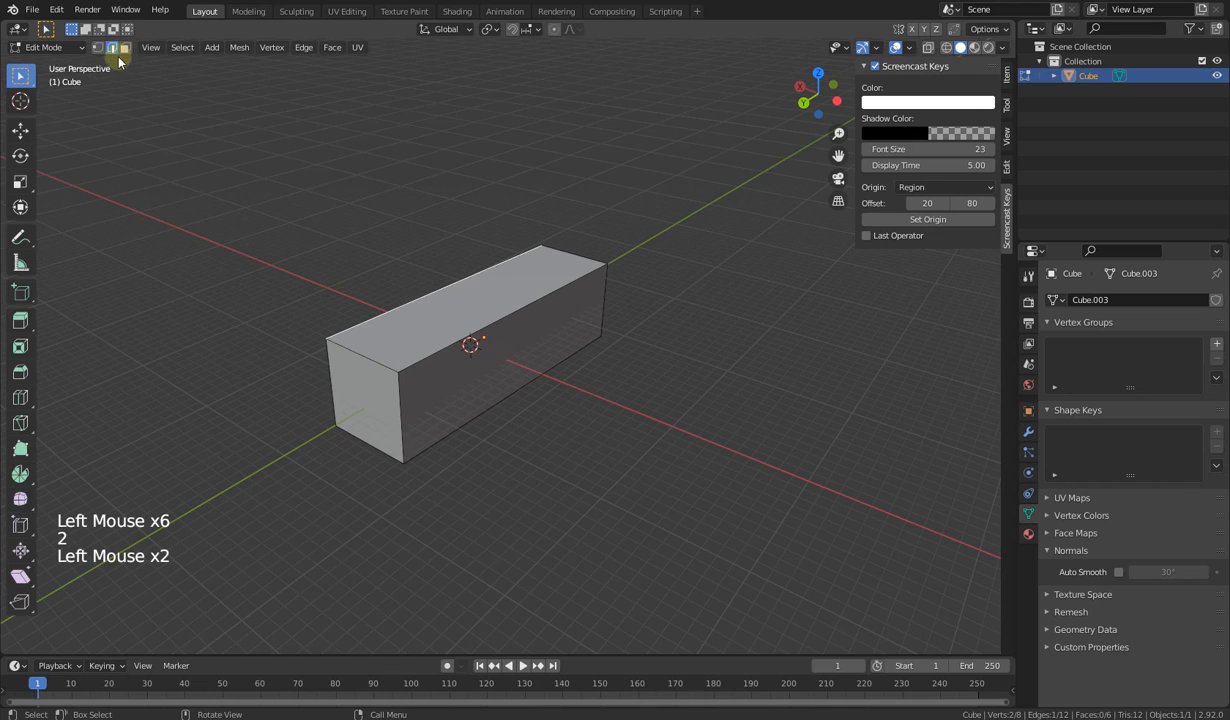
Step: Switch to face selection and select the upper, long side and near end faces singly, finishing with the upper face
key(3)
click(460, 285)
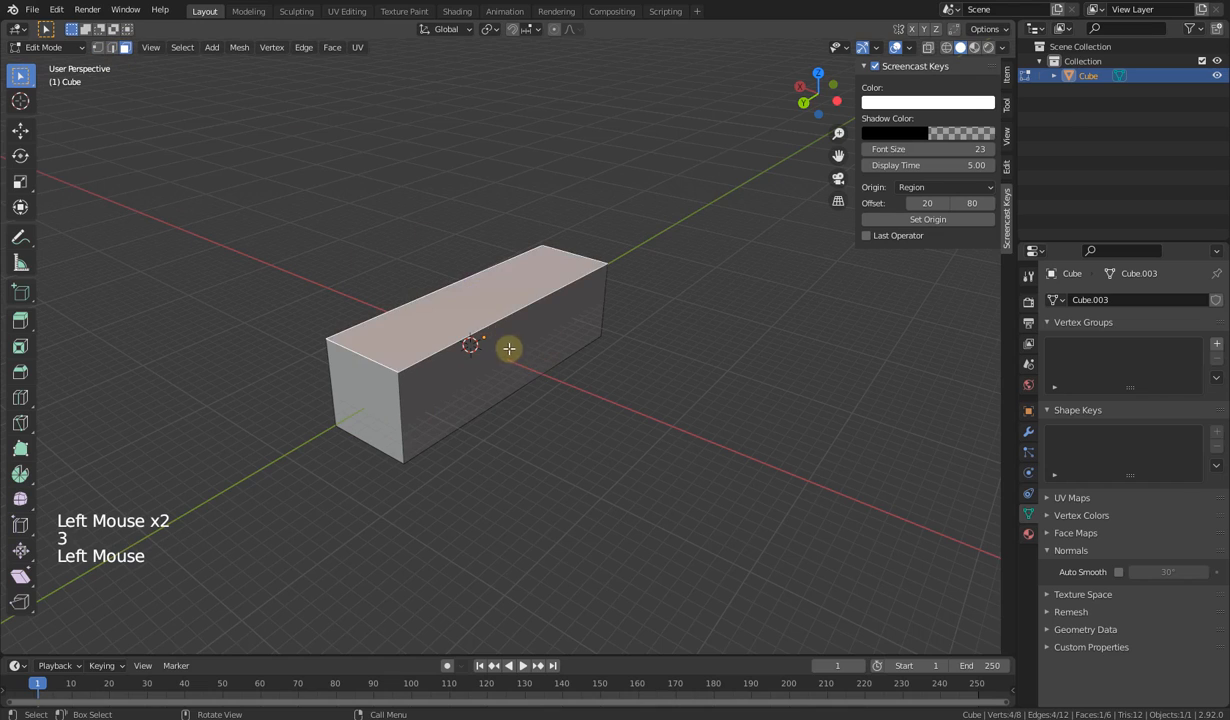
click(430, 368)
click(342, 372)
click(377, 321)
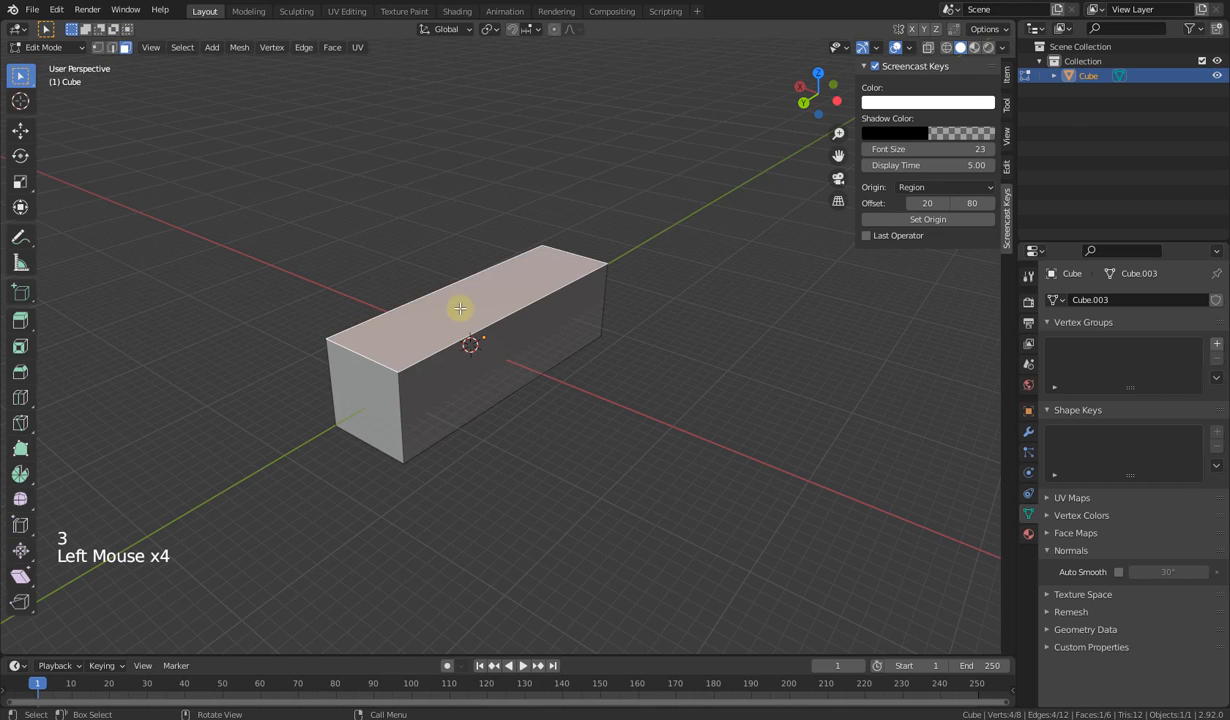
Step: Try picking near-end corners in vertex selection, and select the upper face's front long edge in edge selection
key(1)
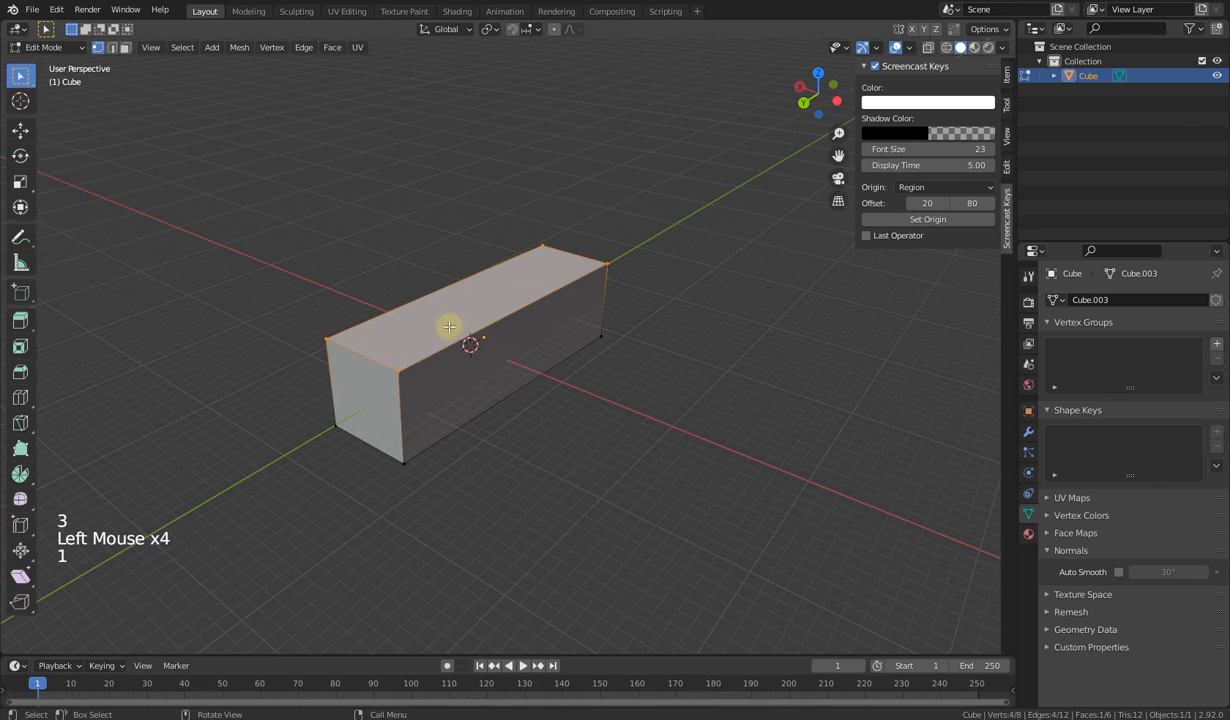
click(392, 370)
click(342, 422)
click(398, 369)
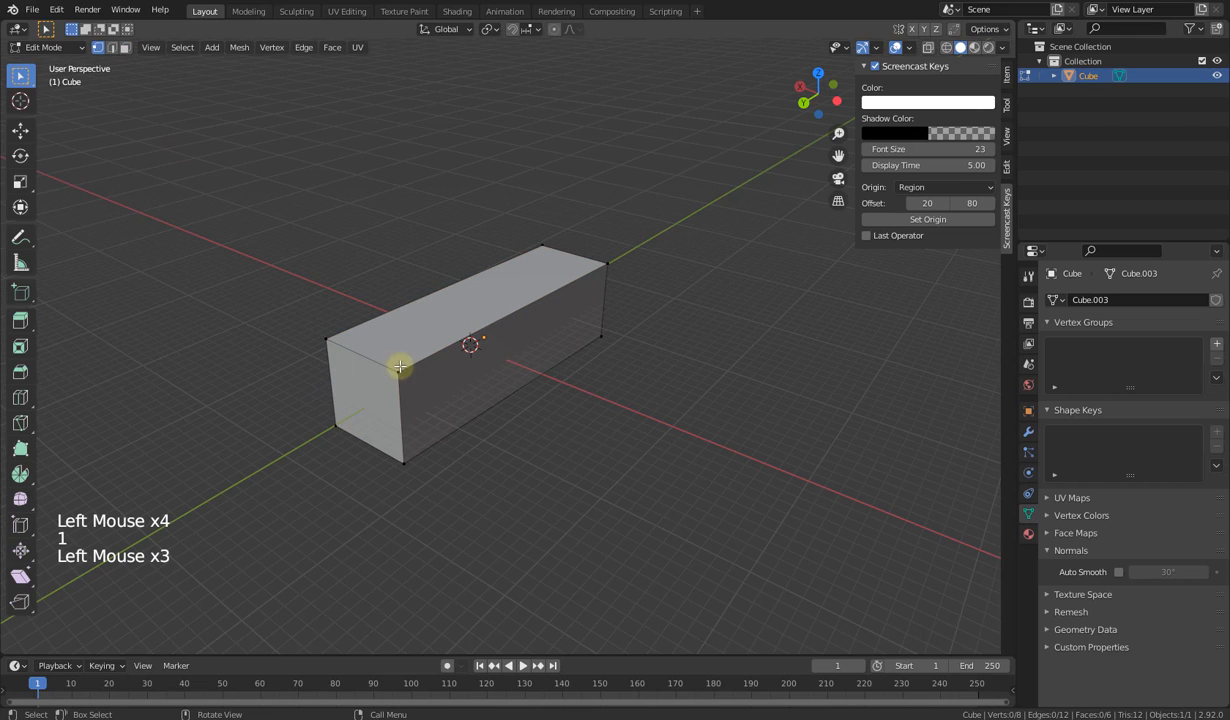
key(2)
click(365, 353)
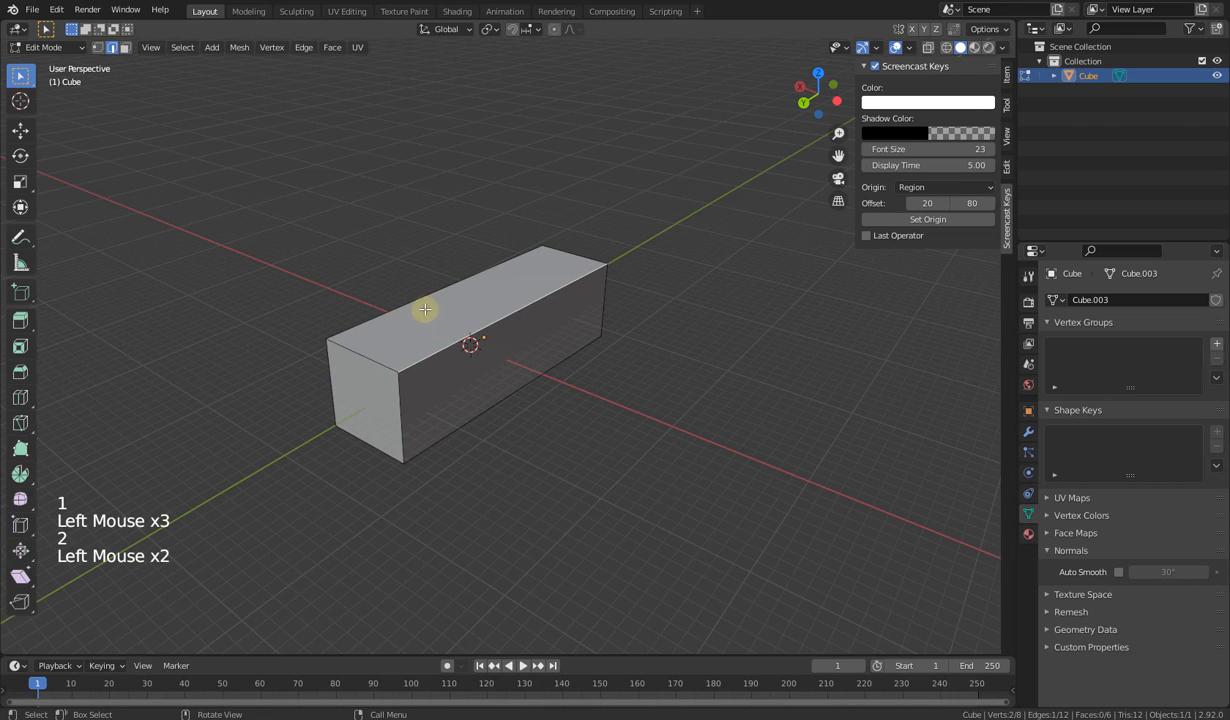
Step: Switch to face selection and select the cube's long side face, followed by its upper face
click(440, 368)
key(3)
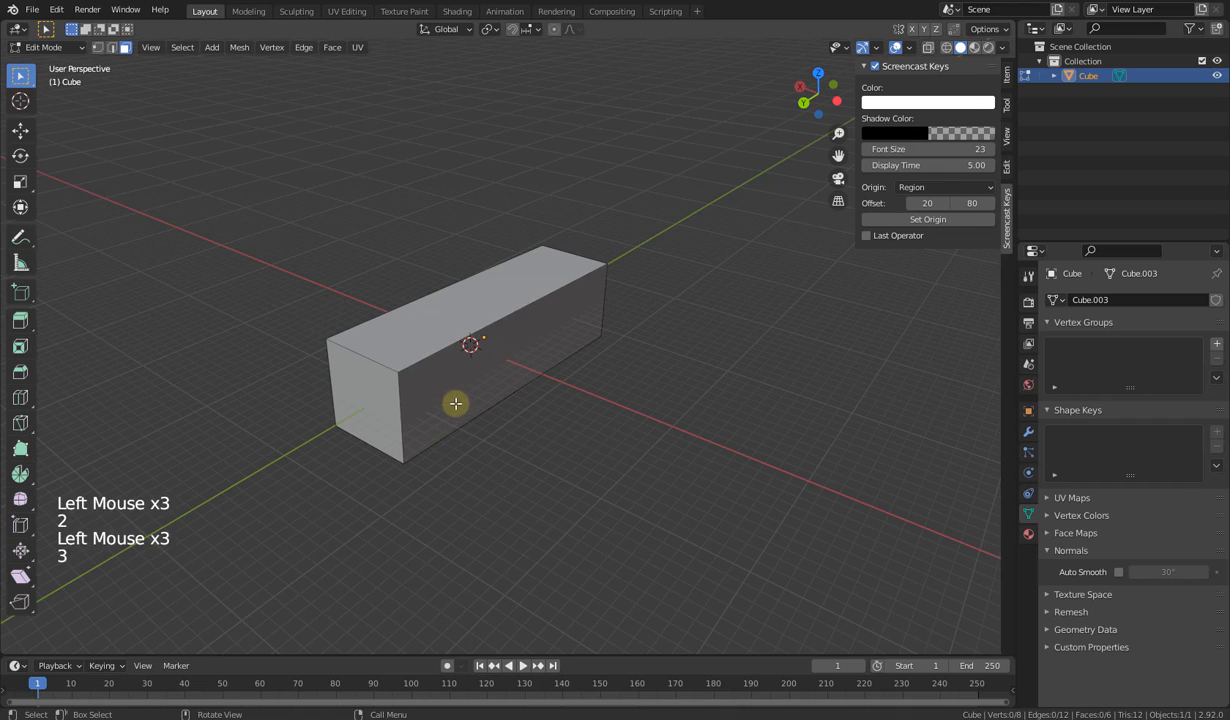
click(440, 390)
click(388, 336)
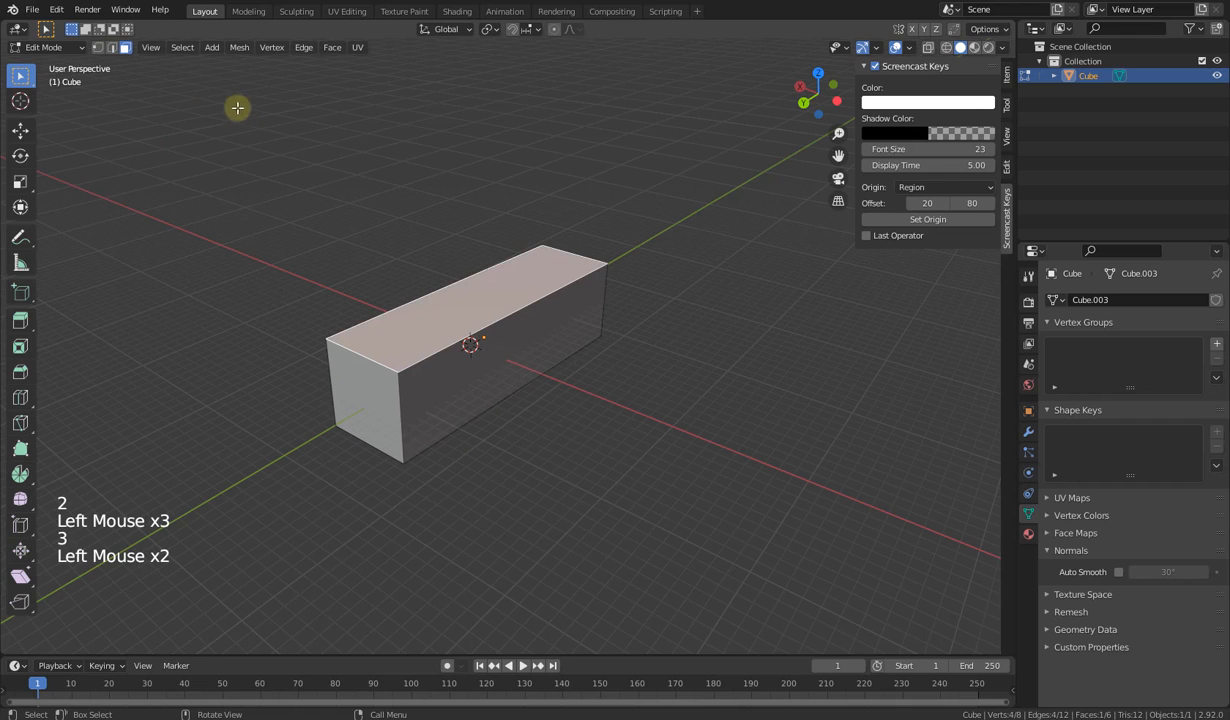
Step: Enable edge selection alongside face selection and select both long edges of the upper face together
shift+click(111, 50)
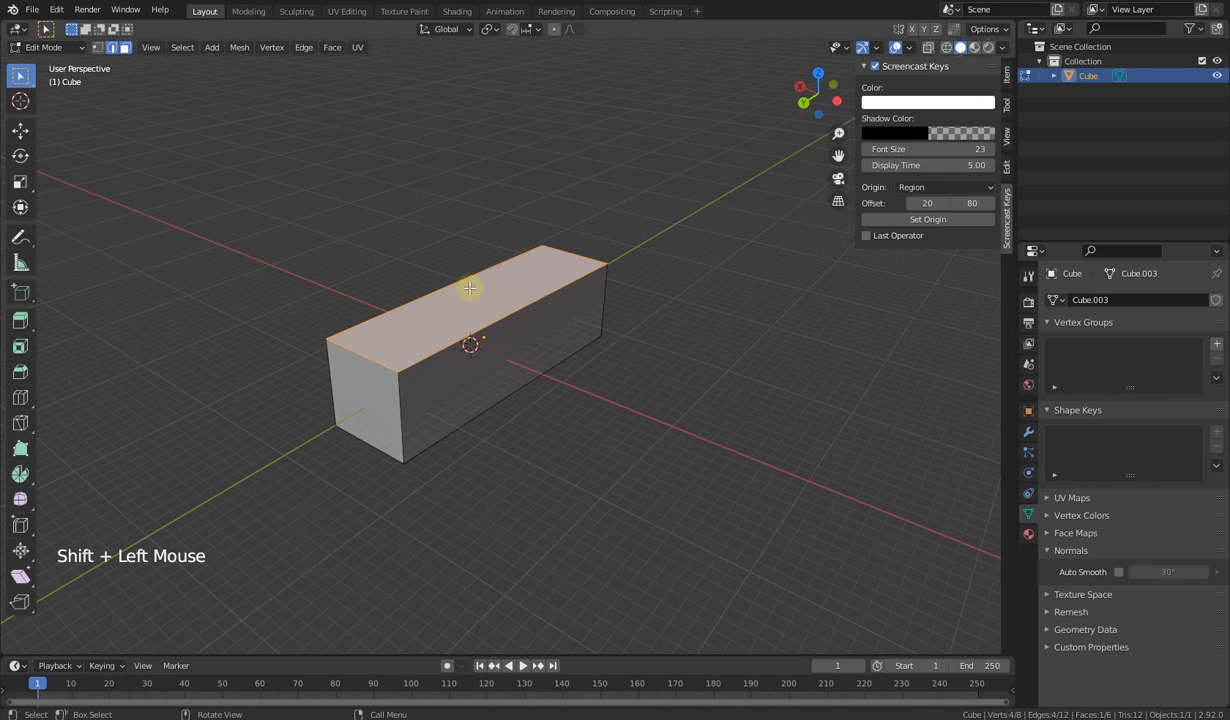
click(465, 328)
click(450, 288)
shift+click(466, 328)
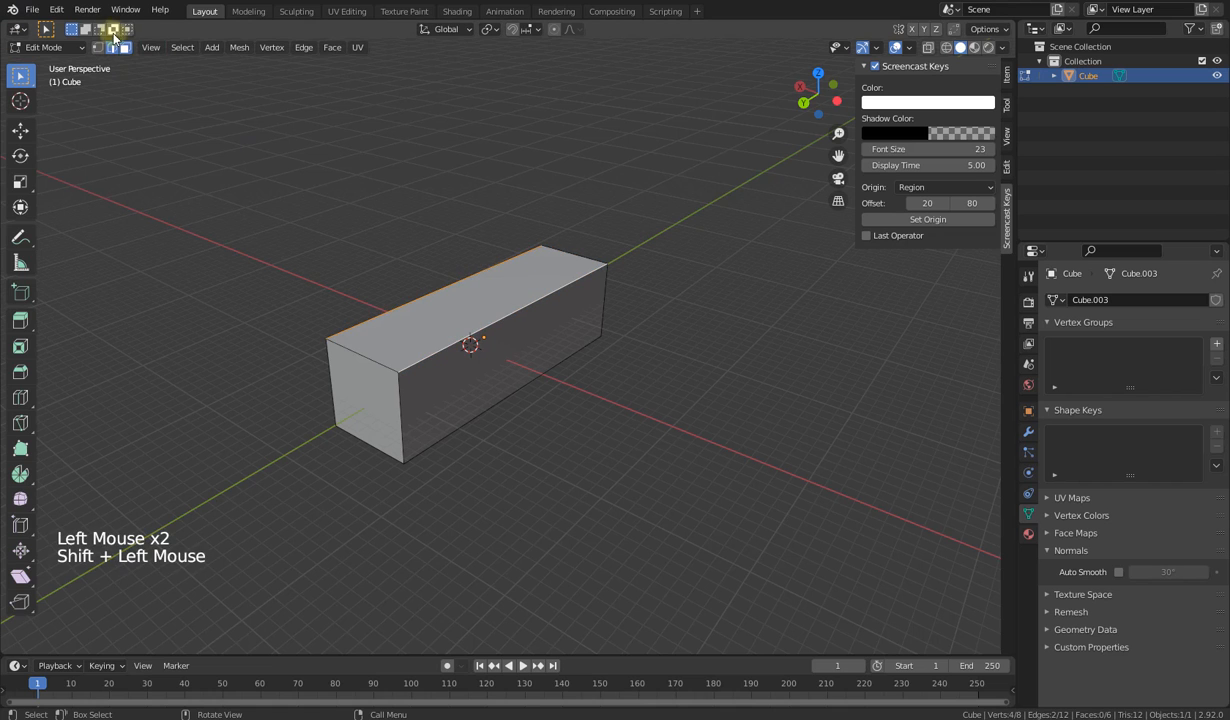
Step: Restrict selection to faces only, select the cube's long side face, and return to Object Mode
click(124, 48)
middle_drag(461, 351, 470, 401)
scroll(456, 398, down, 4)
scroll(468, 385, up, 5)
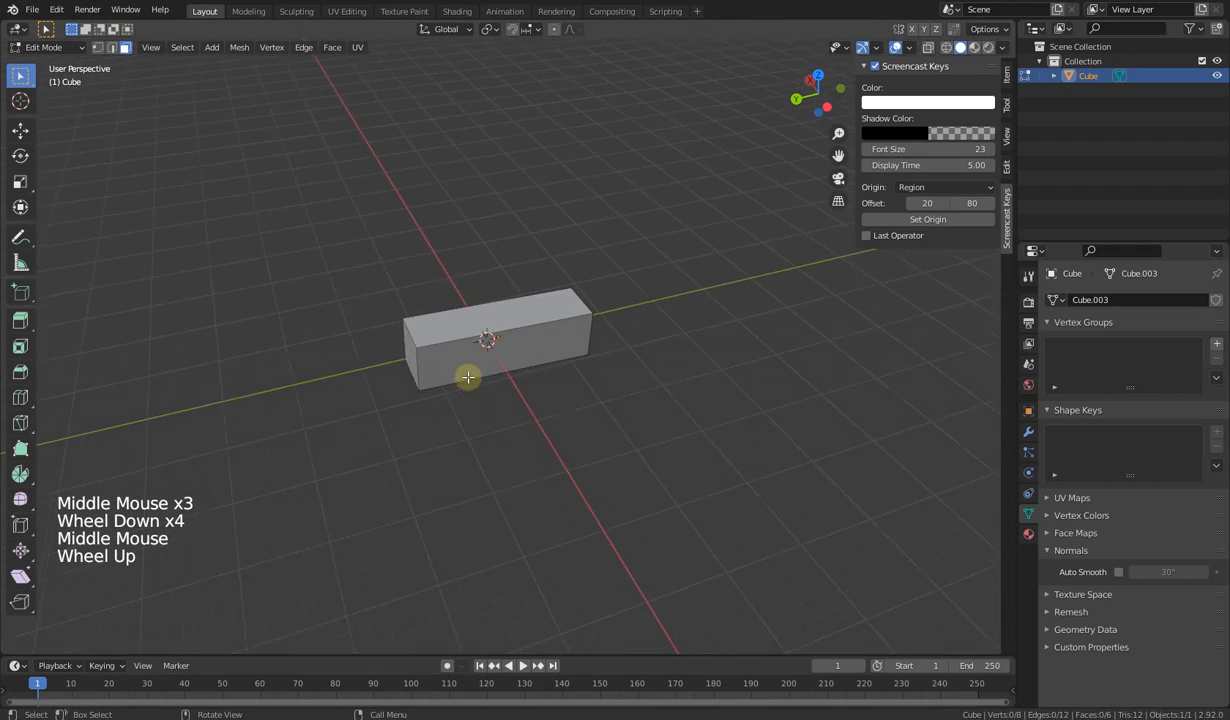
middle_drag(612, 430, 557, 371)
middle_click(560, 367)
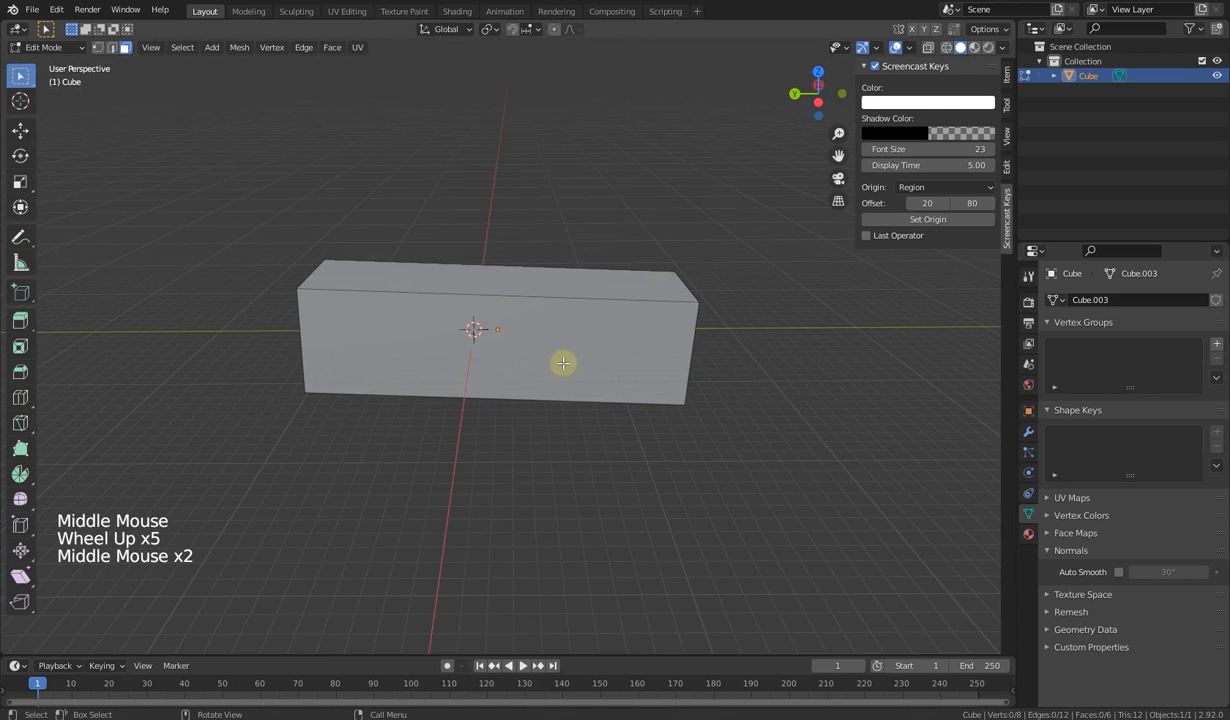
click(508, 335)
middle_drag(508, 335, 613, 357)
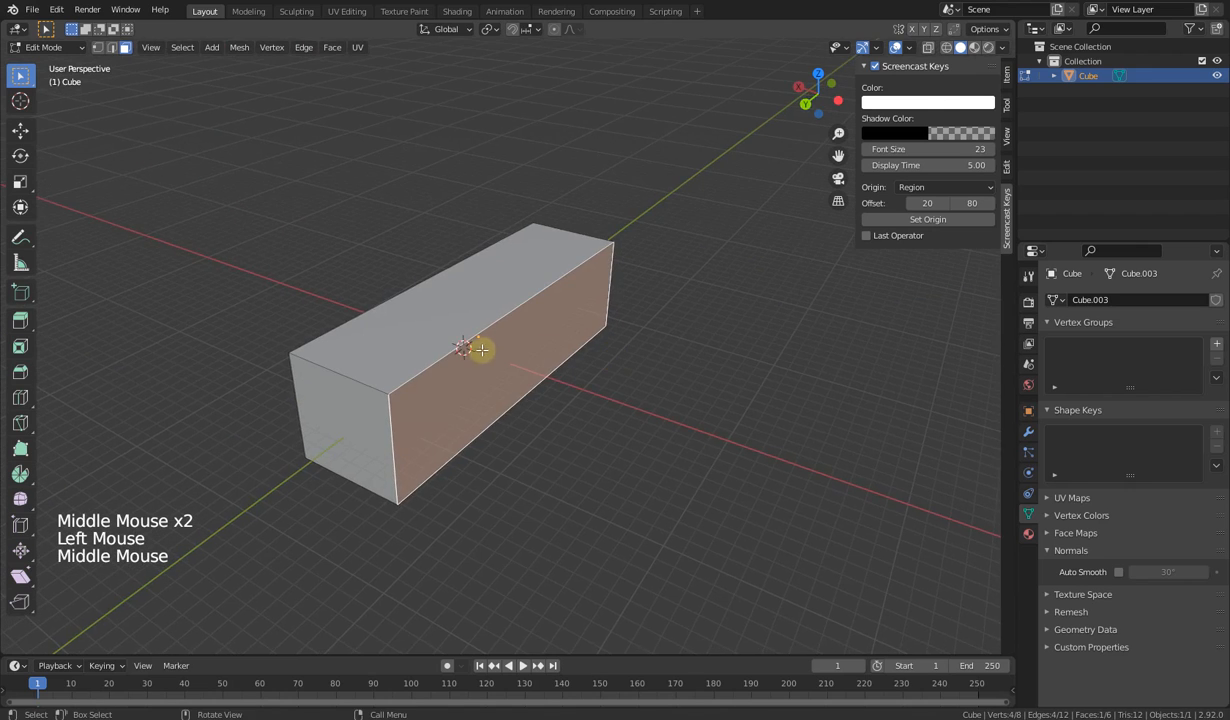
mouse_move(480, 349)
middle_down()
mouse_move(560, 357)
mouse_move(453, 357)
mouse_move(474, 330)
middle_up()
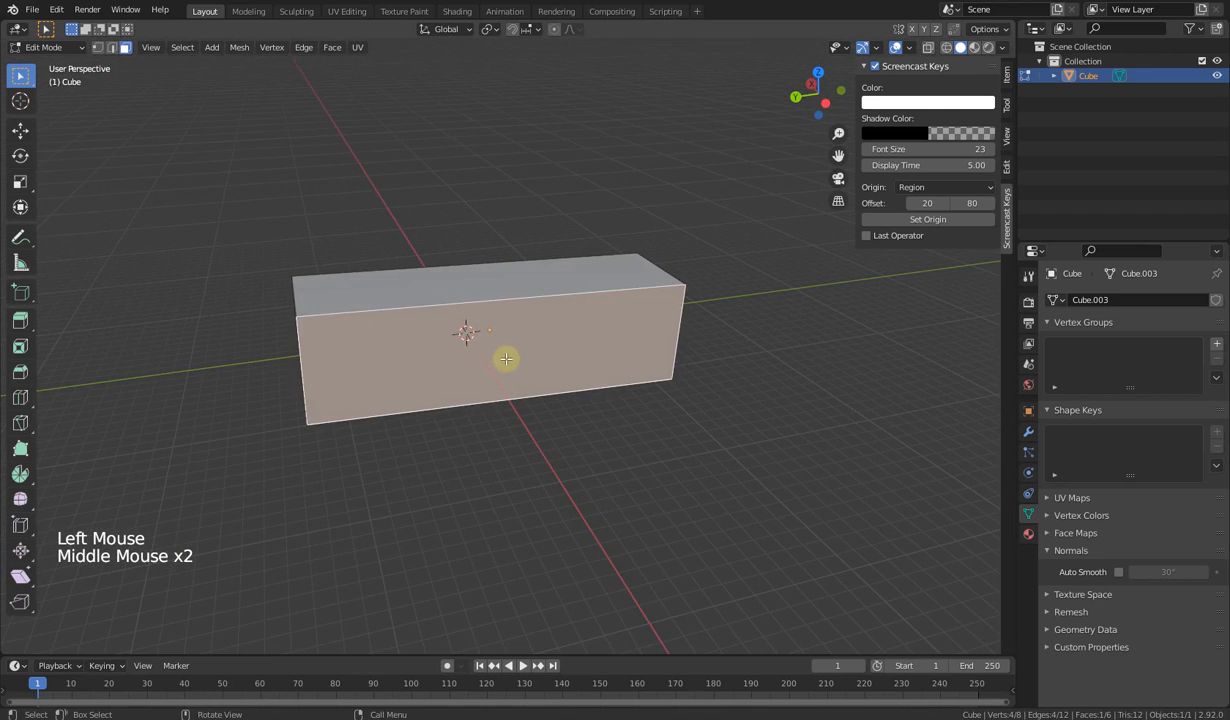
key(Tab)
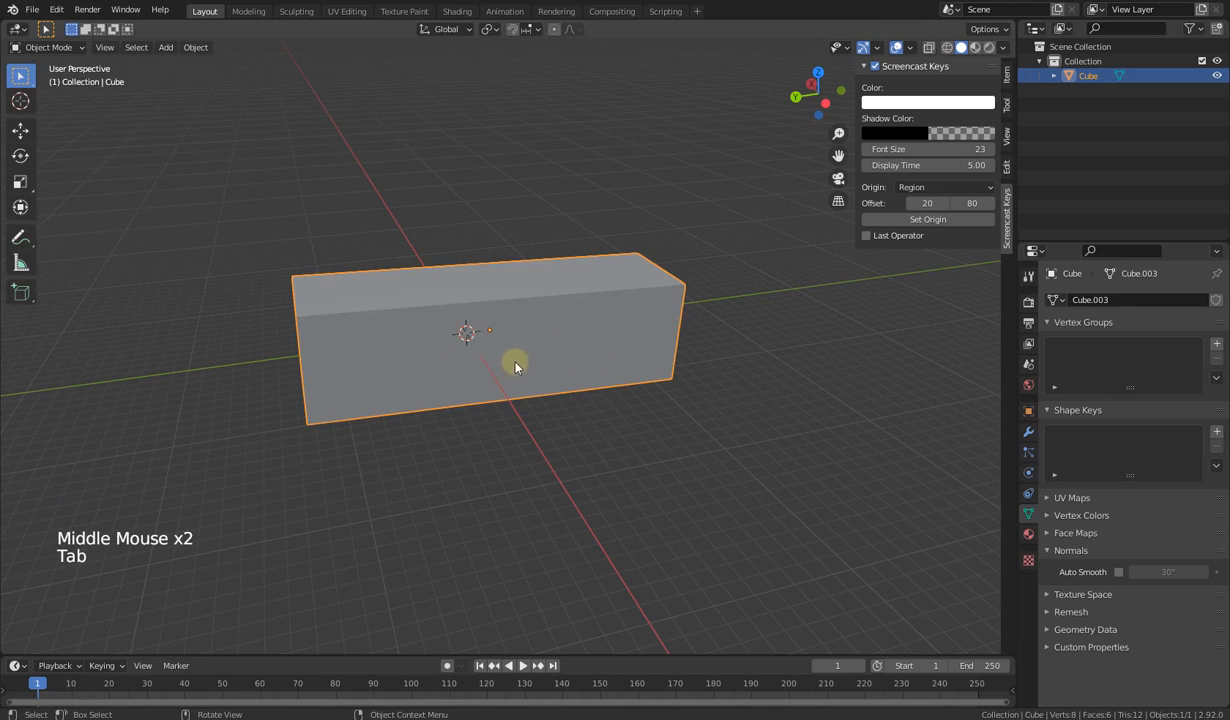
Step: Enable the object move gizmo in the viewport and shift the box slightly along the Y axis
click(873, 190)
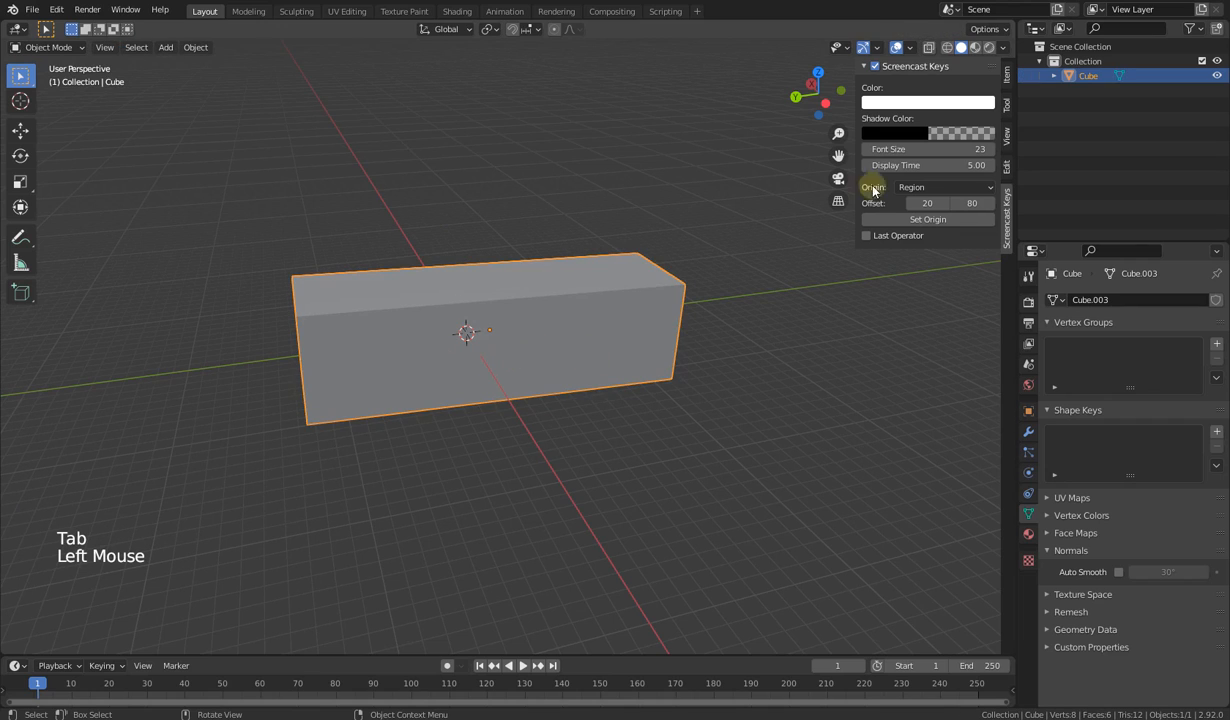
click(877, 47)
click(823, 189)
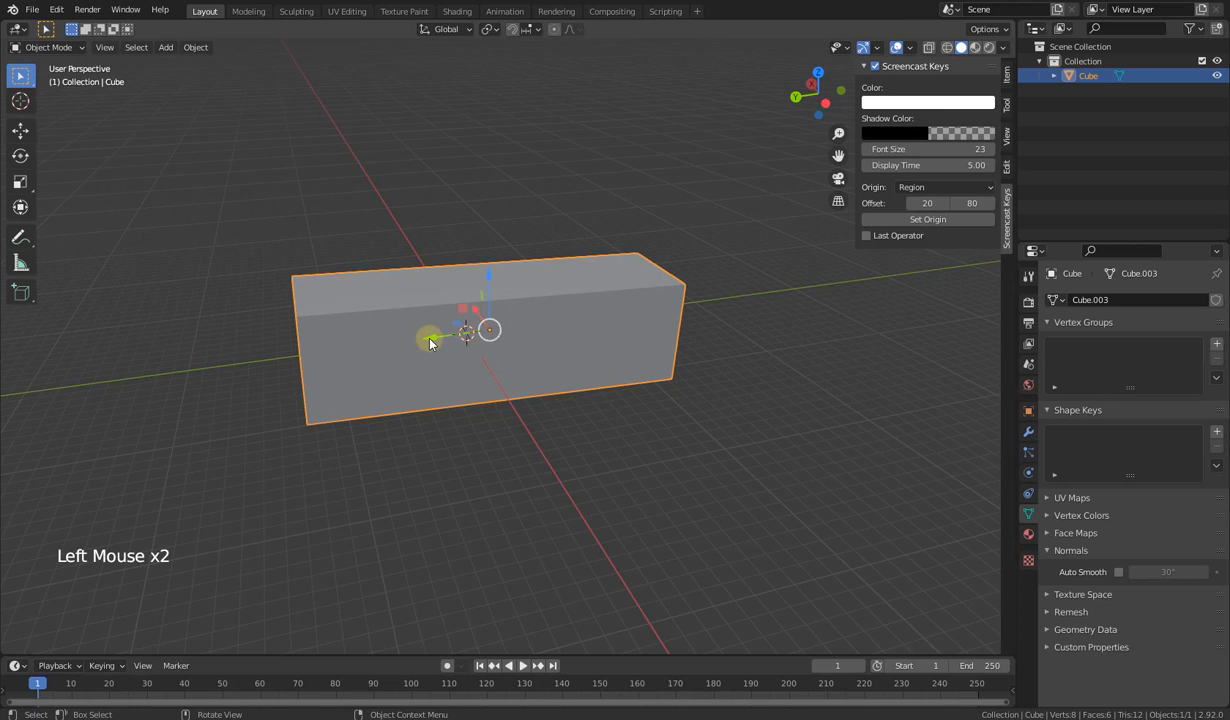
drag(430, 343, 405, 360)
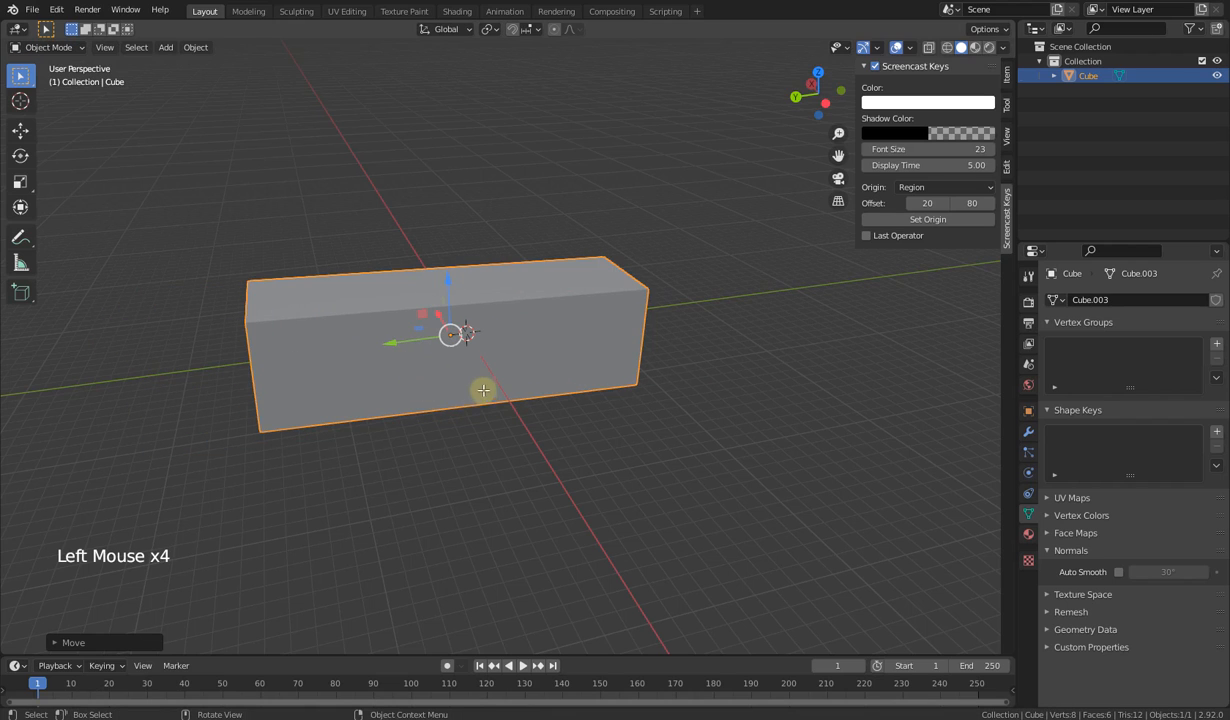
Step: Enter Edit Mode and select the box's front, top and end faces one at a time
key(Tab)
click(500, 459)
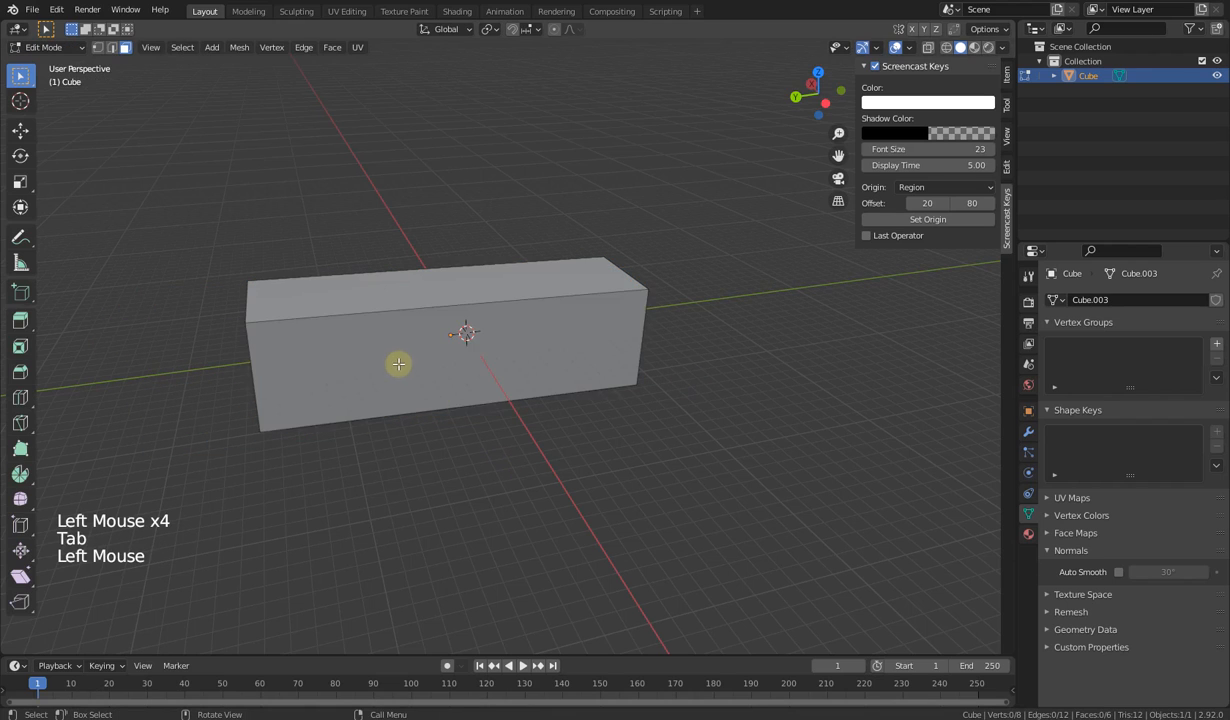
click(398, 360)
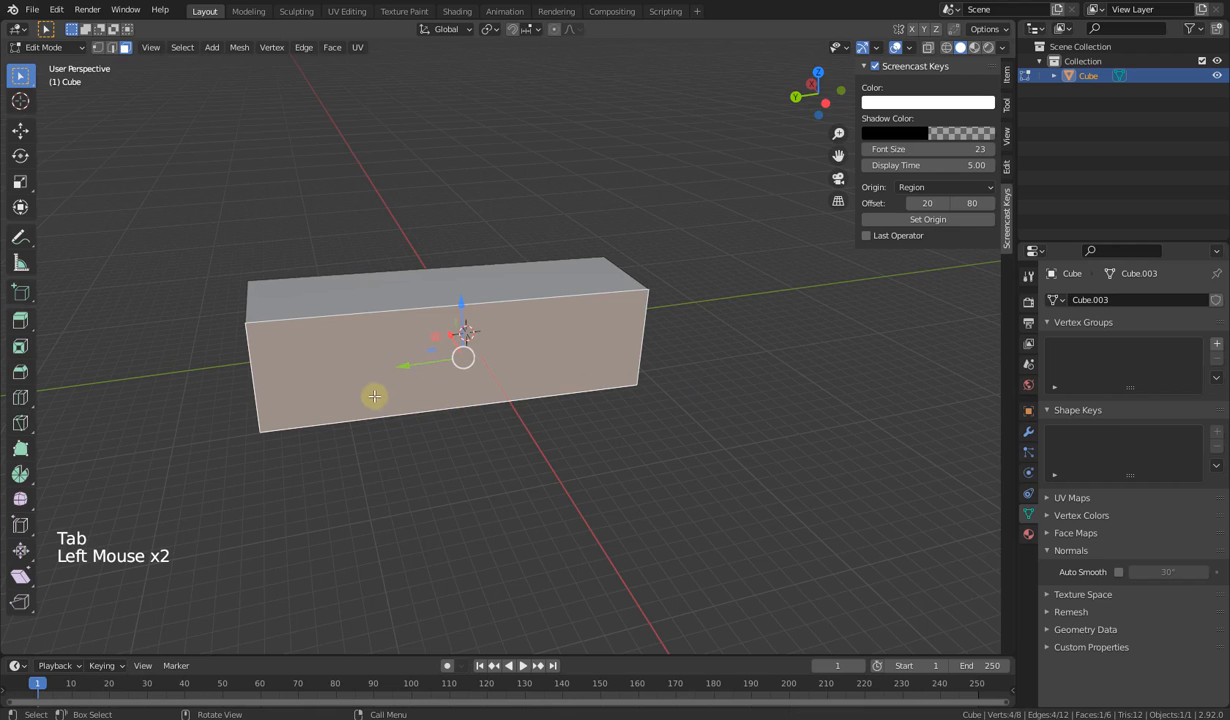
click(325, 290)
click(357, 374)
middle_drag(422, 438, 592, 412)
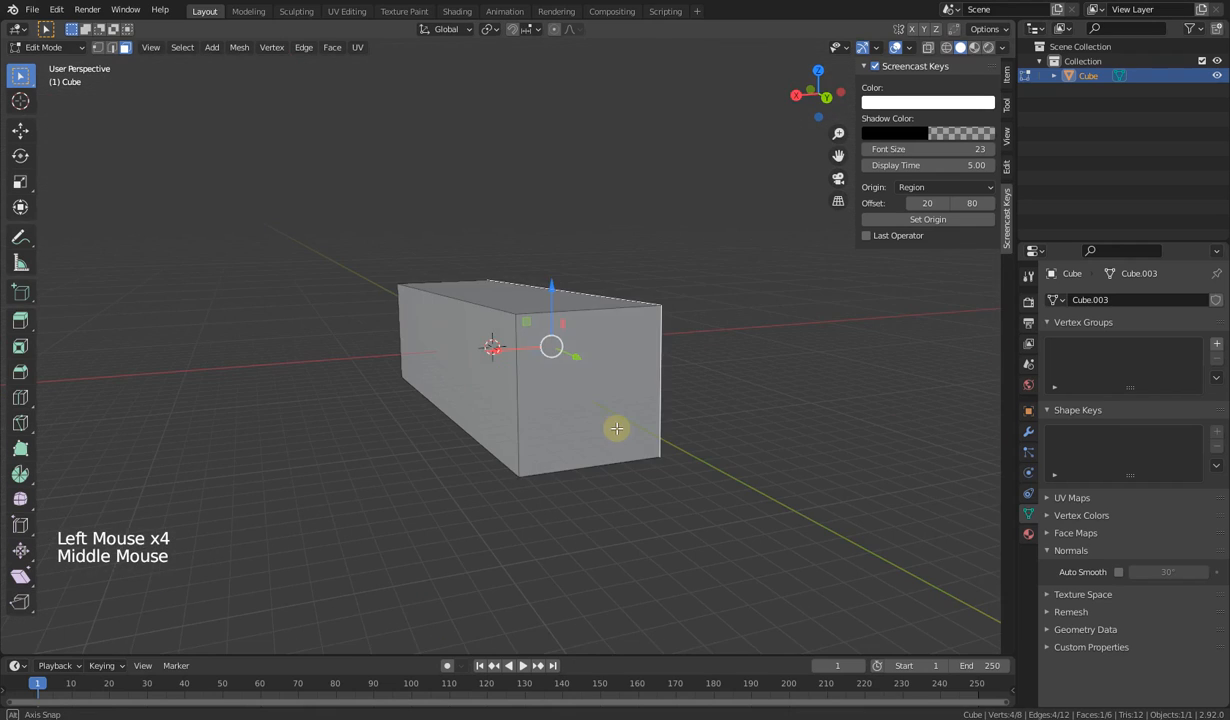
click(567, 373)
click(466, 378)
Step: Select the entire mesh and move it along the Y axis well away from the object's origin
key(a)
middle_drag(671, 497, 436, 527)
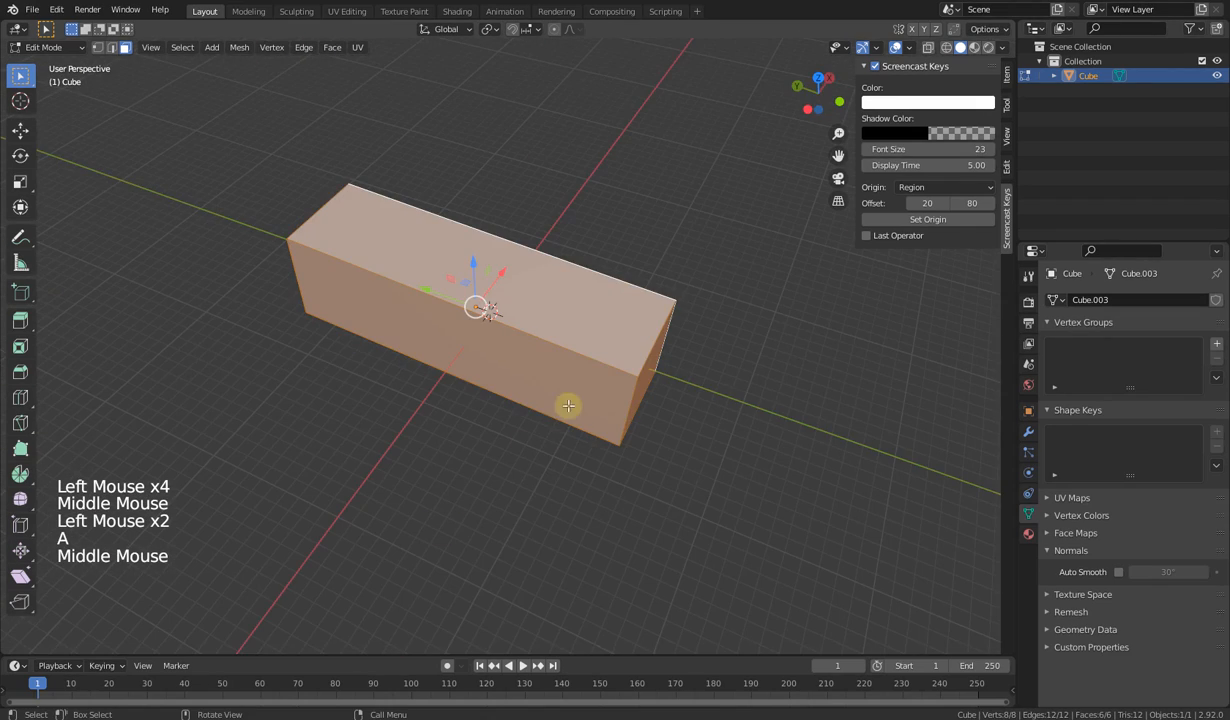
middle_drag(495, 340, 651, 272)
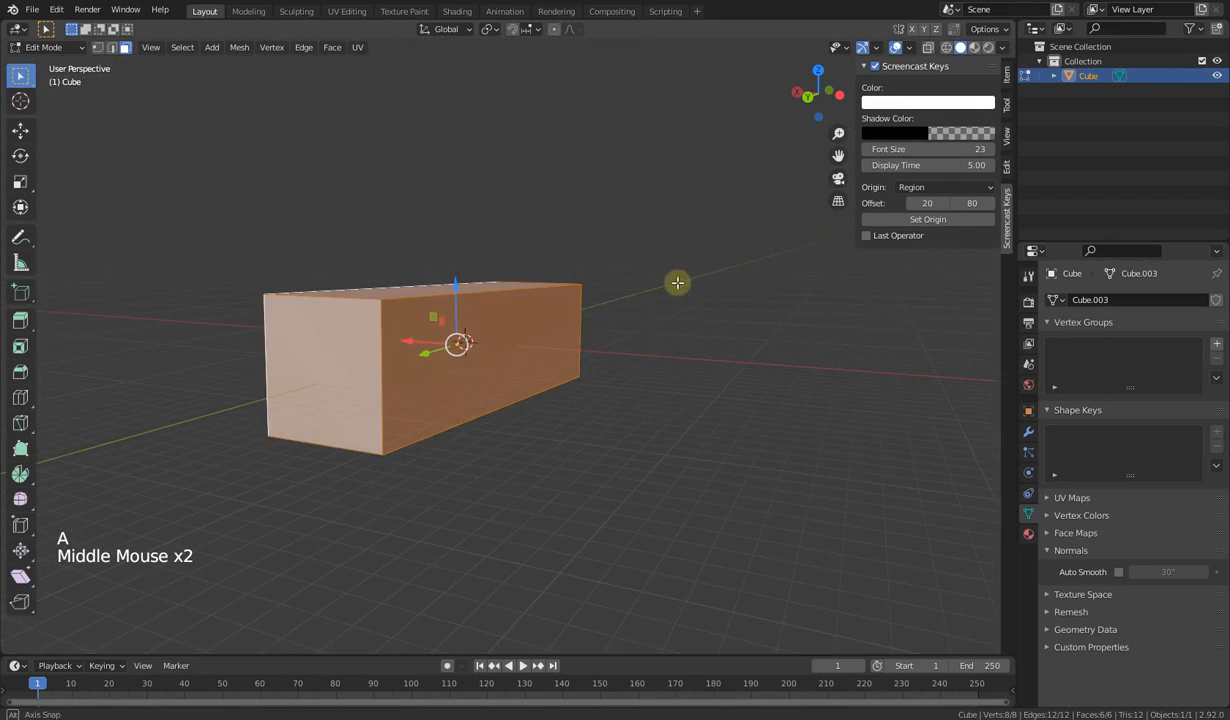
middle_drag(433, 399, 350, 365)
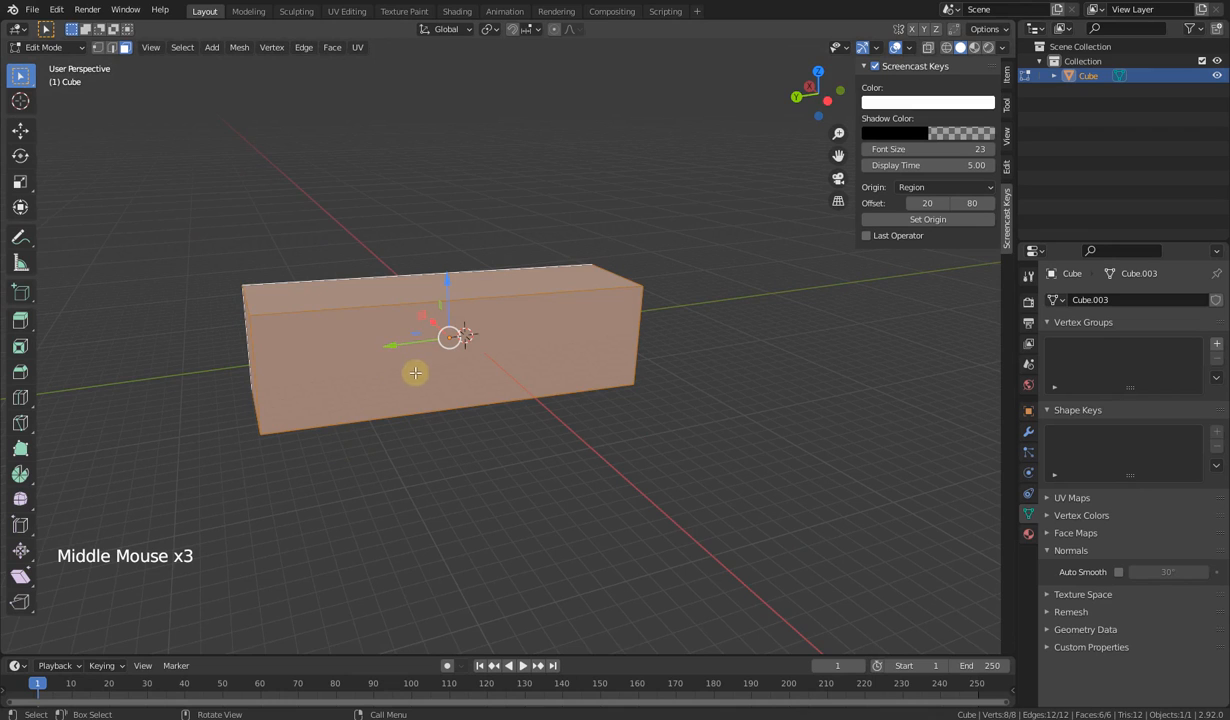
drag(393, 347, 665, 300)
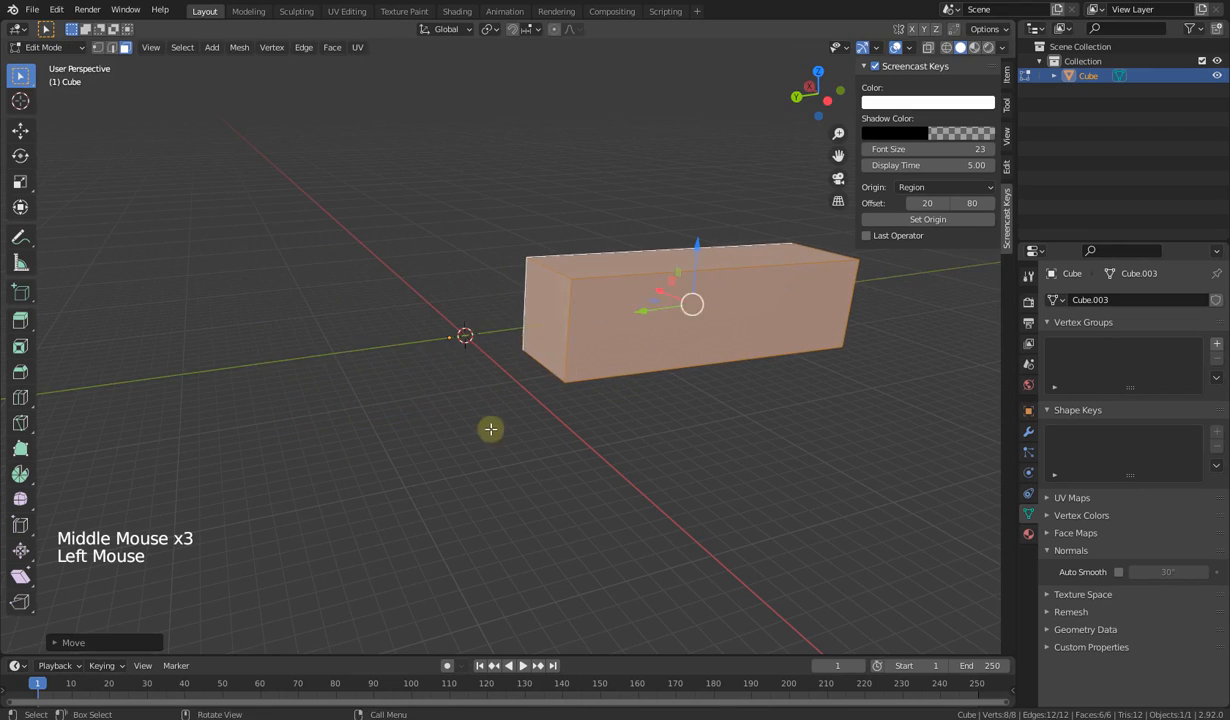
middle_drag(489, 431, 456, 398)
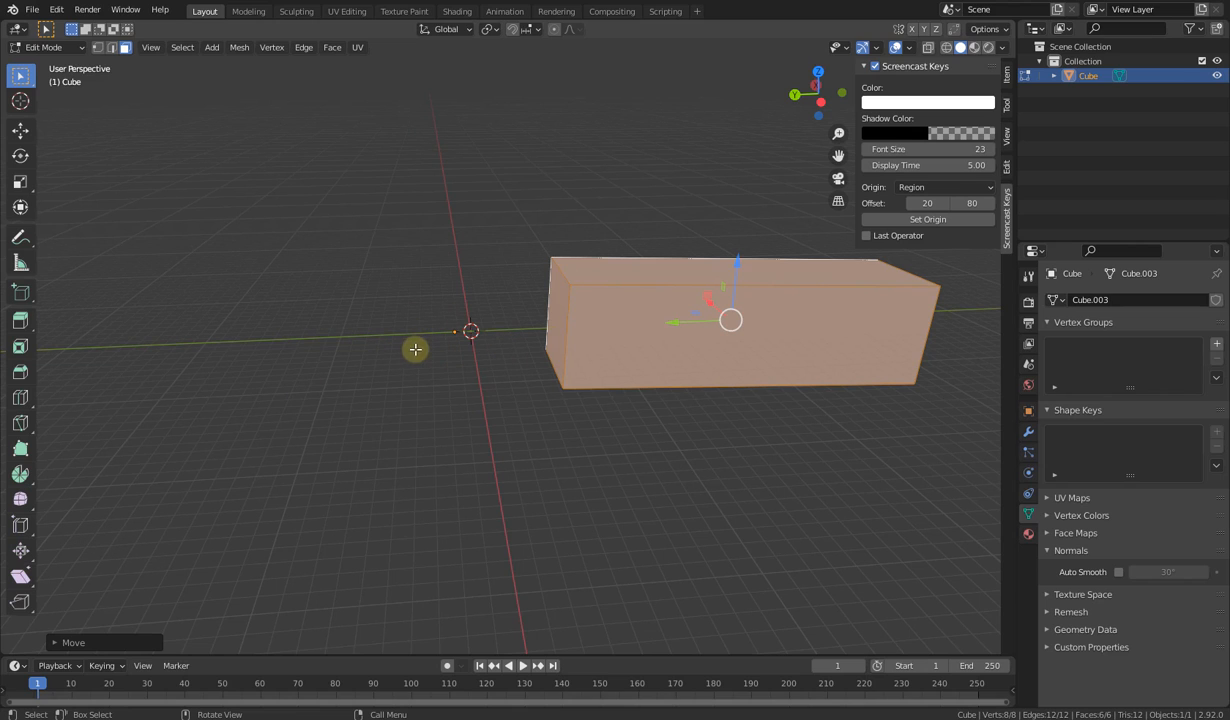
Step: Return to Object Mode and try rotating the box about the global X axis around its offset origin
key(Tab)
scroll(579, 349, down, 1)
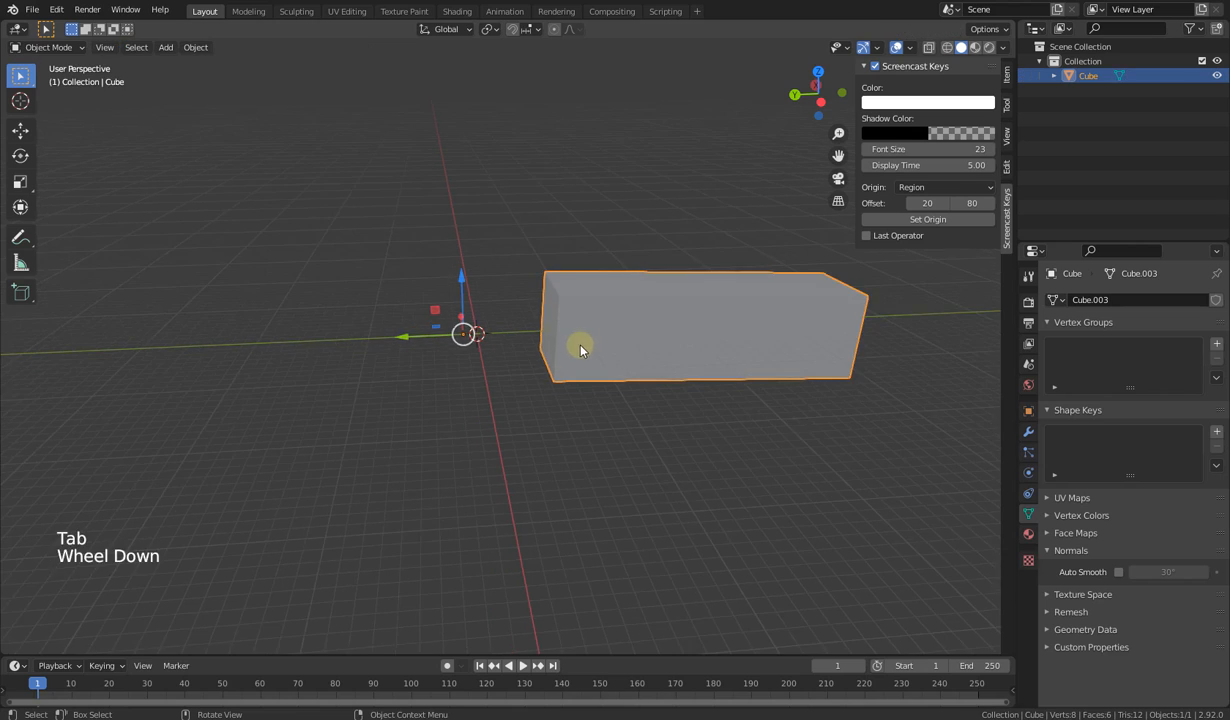
middle_drag(579, 349, 631, 340)
click(631, 340)
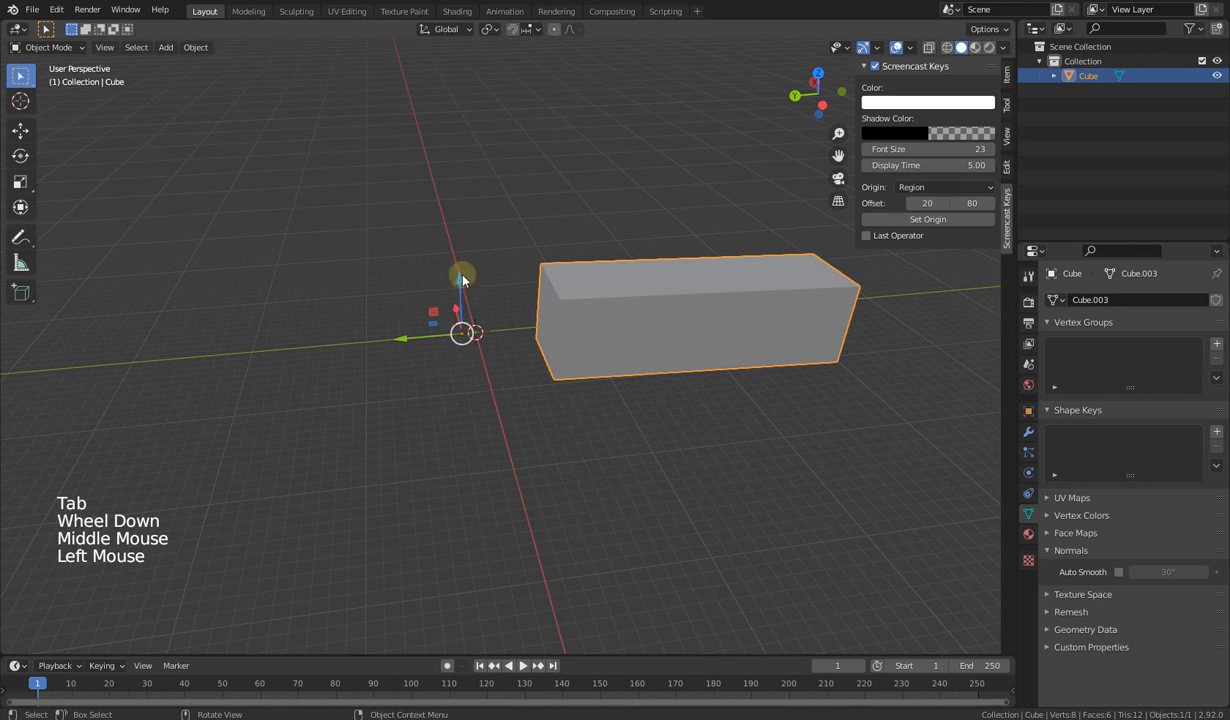
middle_drag(497, 356, 531, 341)
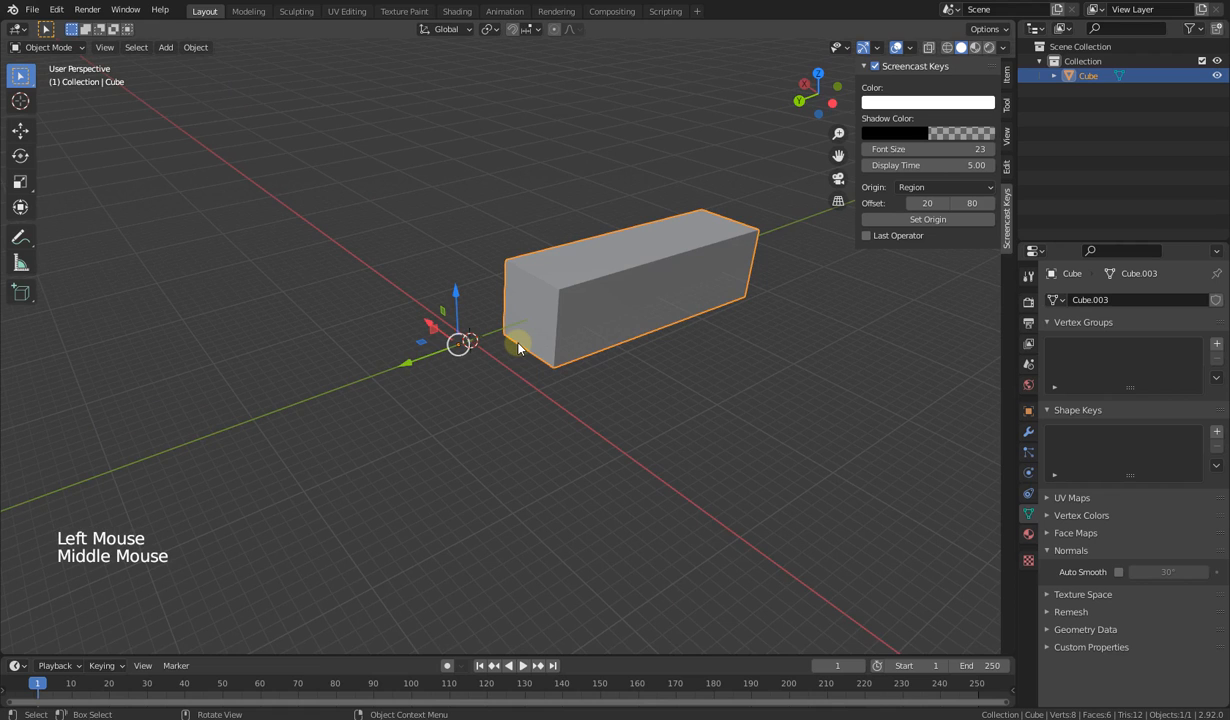
key(r)
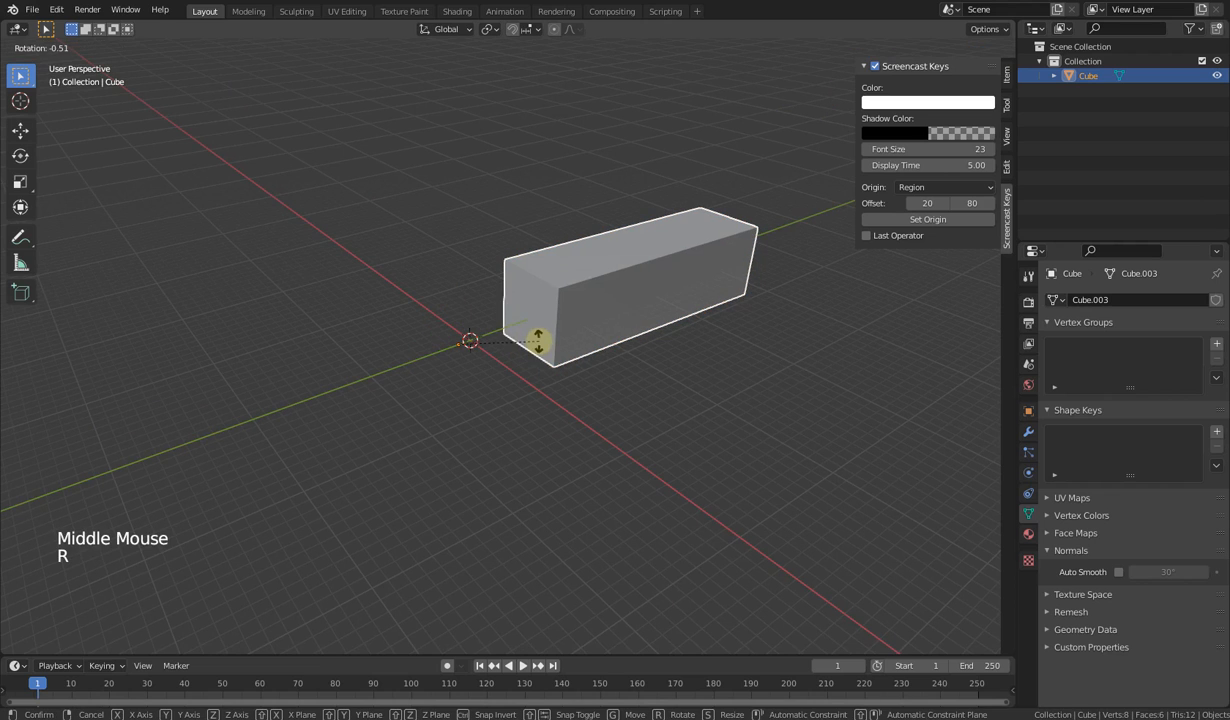
key(x)
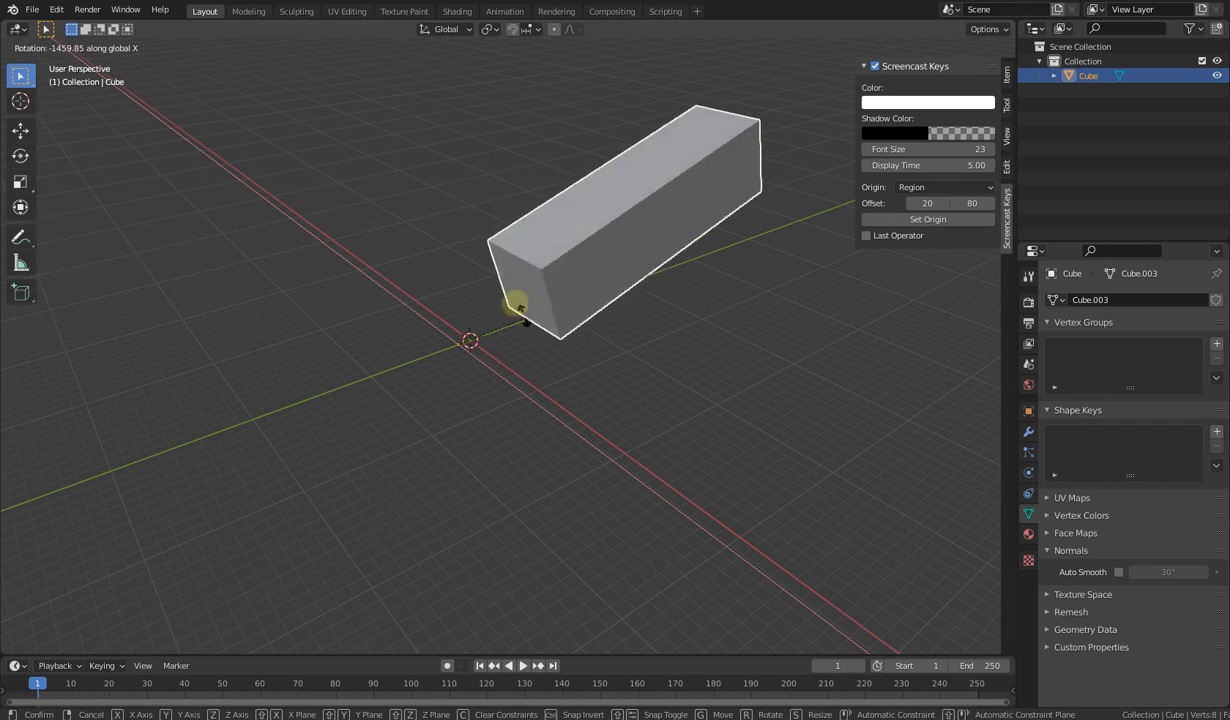
right_click(467, 306)
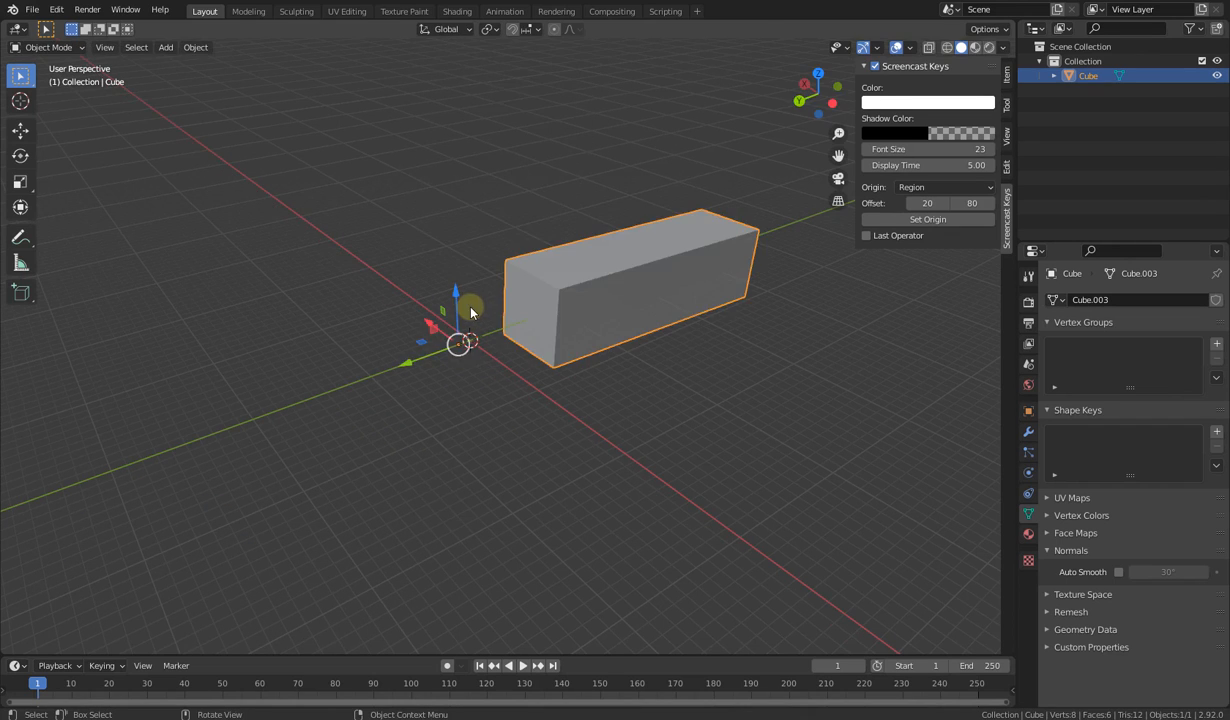
Step: In Edit Mode, slide the mesh along Y back over its origin and out away from it again, then return to Object Mode
middle_drag(467, 307, 468, 380)
key(Tab)
key(Tab)
key(Tab)
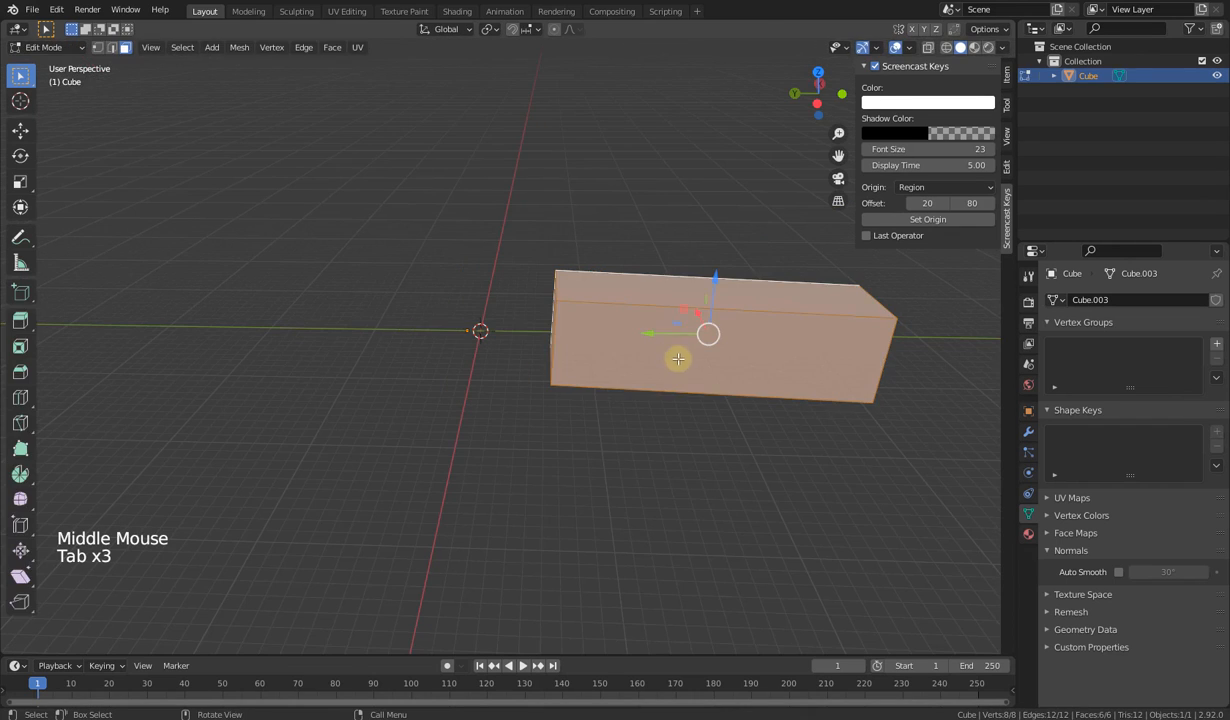
drag(645, 334, 382, 384)
key(Tab)
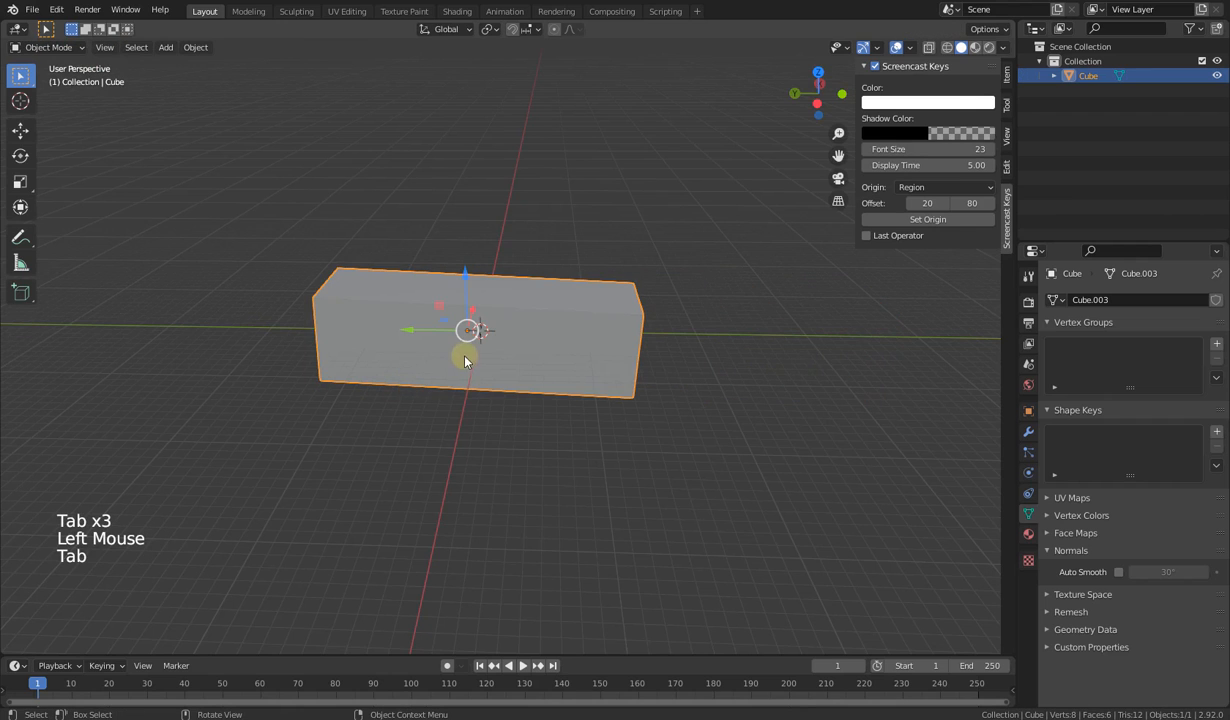
key(Tab)
drag(423, 333, 680, 375)
key(Tab)
mouse_move(592, 384)
middle_down()
mouse_move(592, 355)
mouse_move(590, 369)
middle_up()
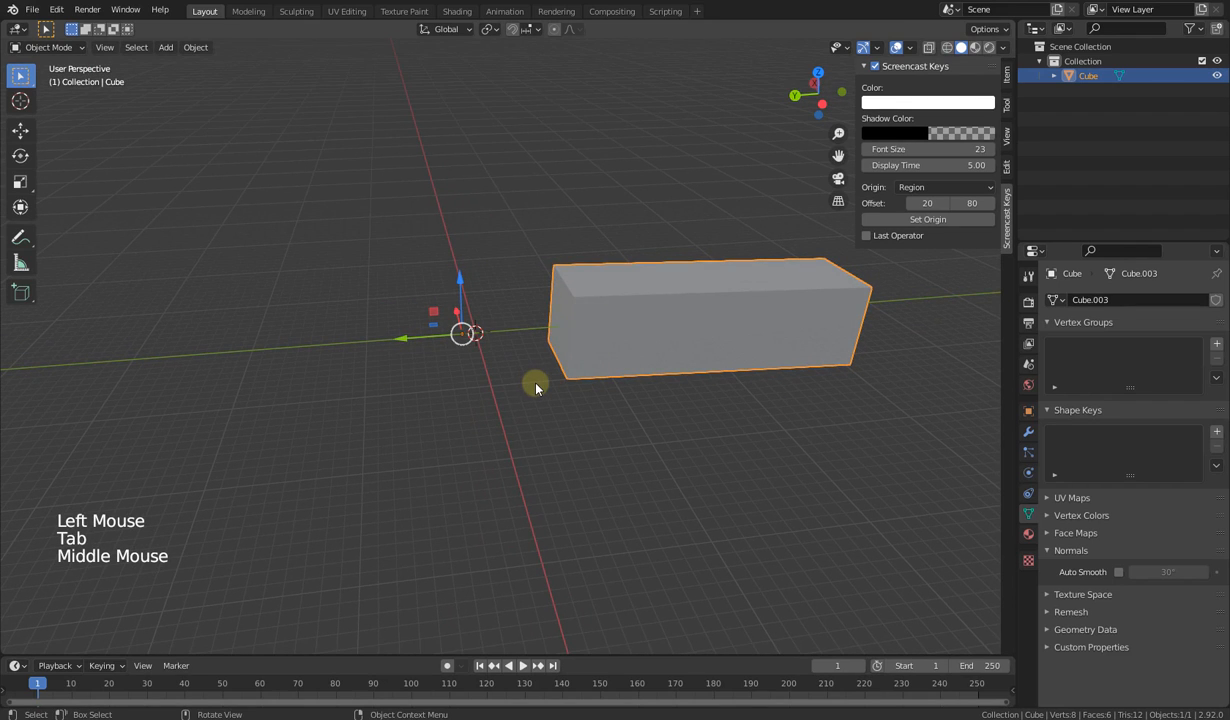
Step: Examine the Set Origin options available for the box
right_click(573, 362)
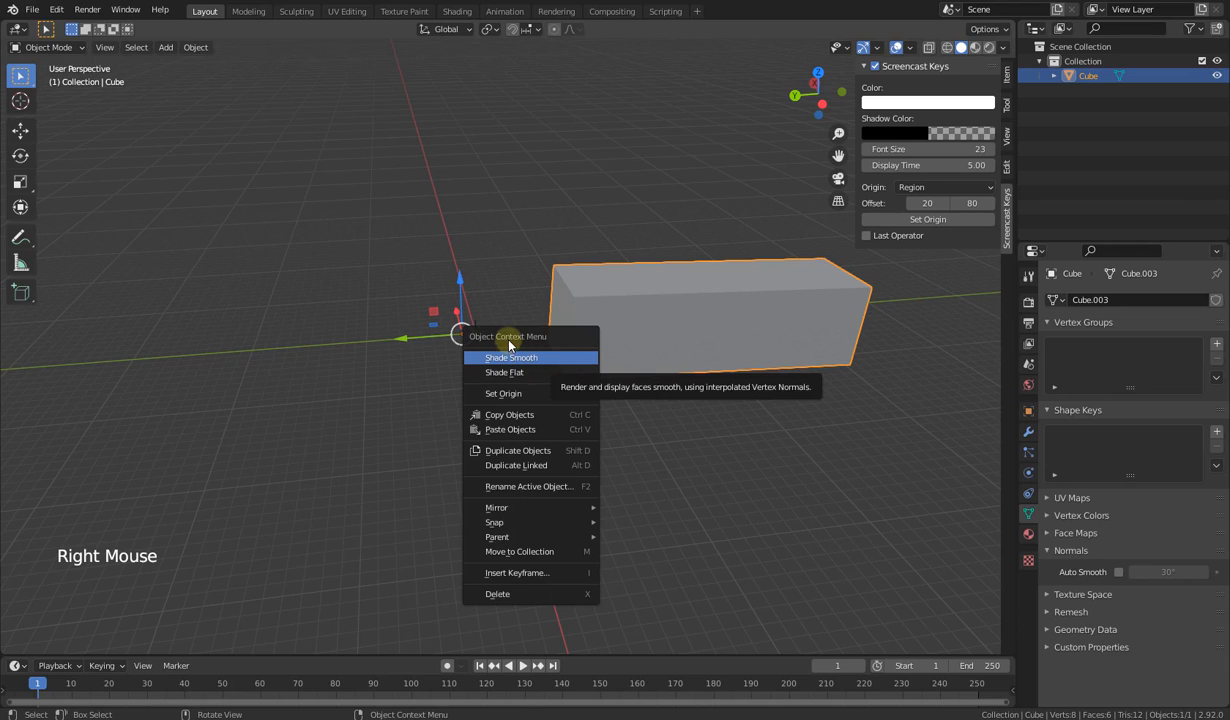
right_click(658, 316)
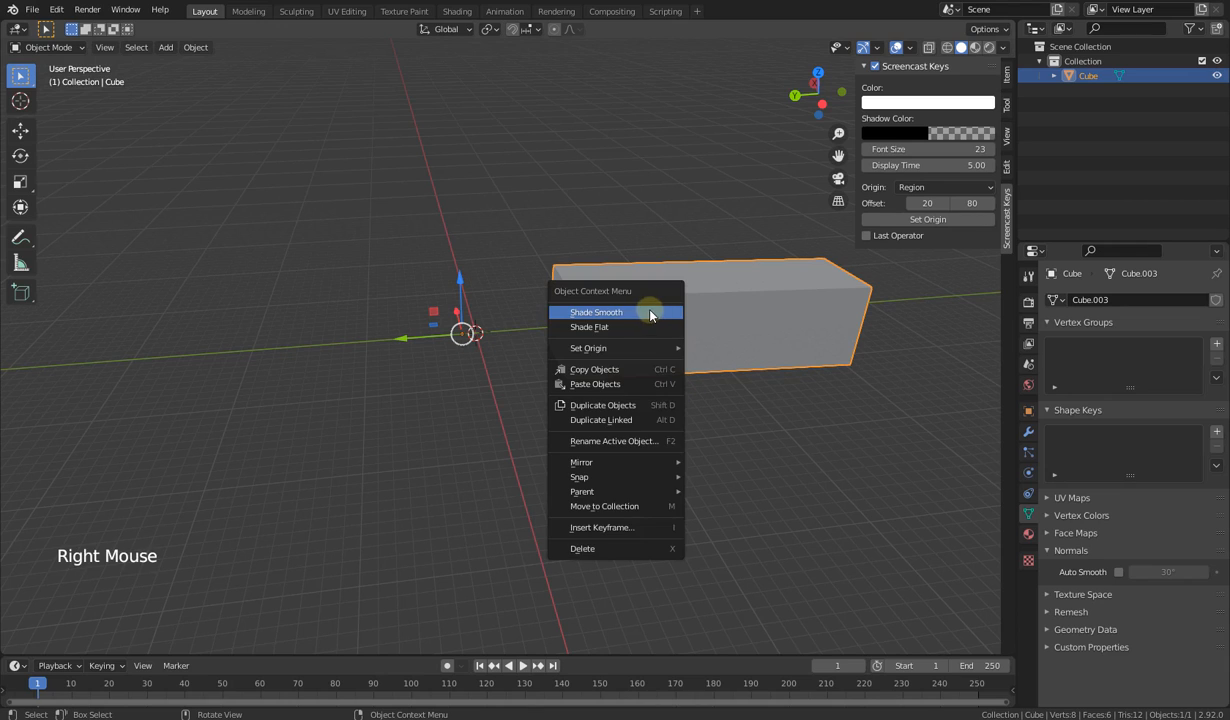
mouse_move(590, 351)
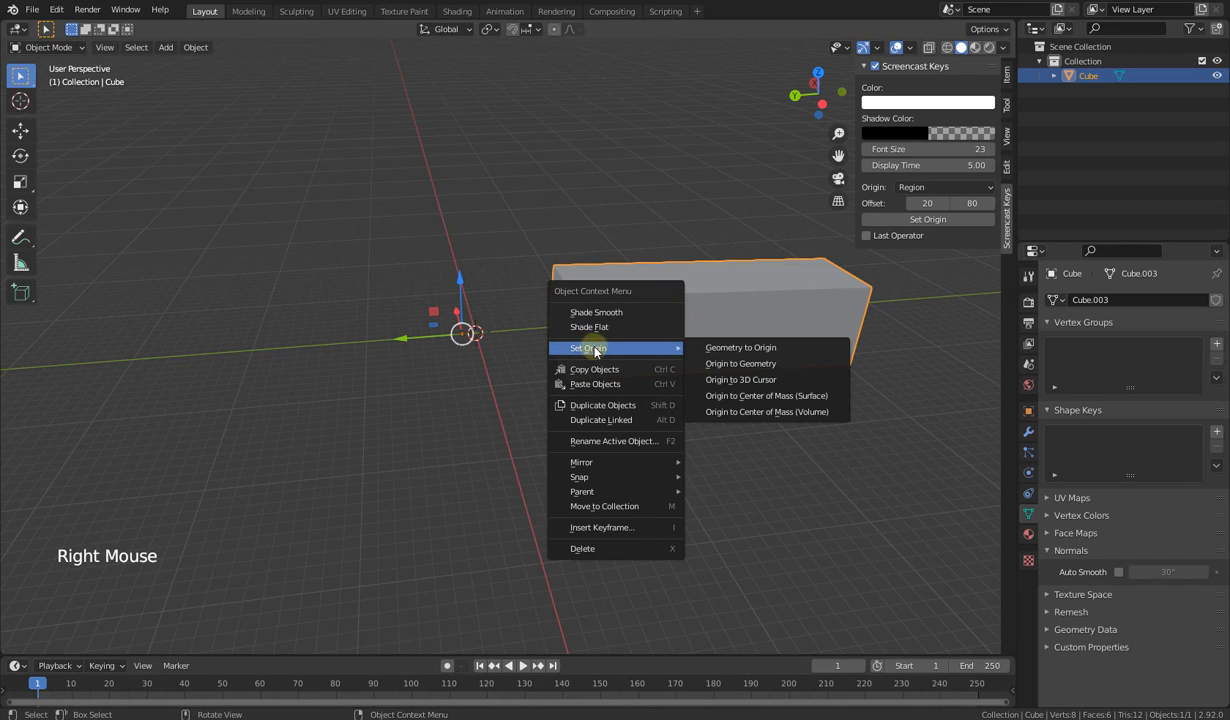
right_click(603, 321)
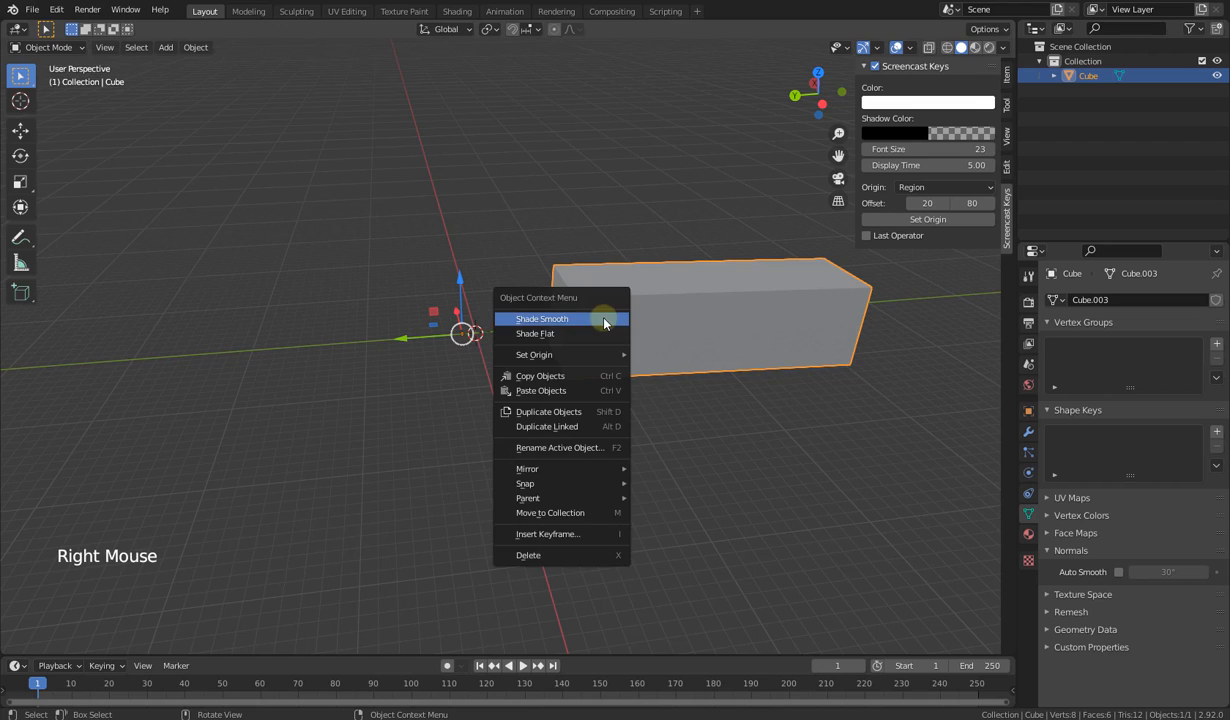
mouse_move(607, 354)
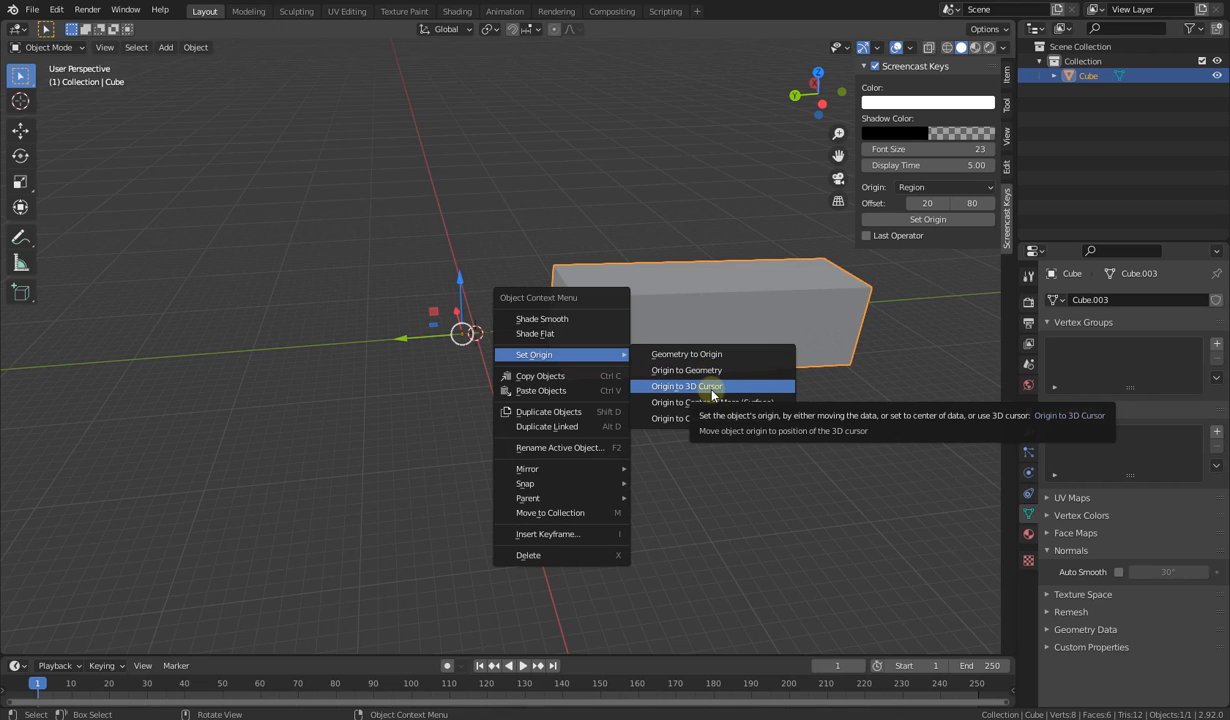
click(711, 390)
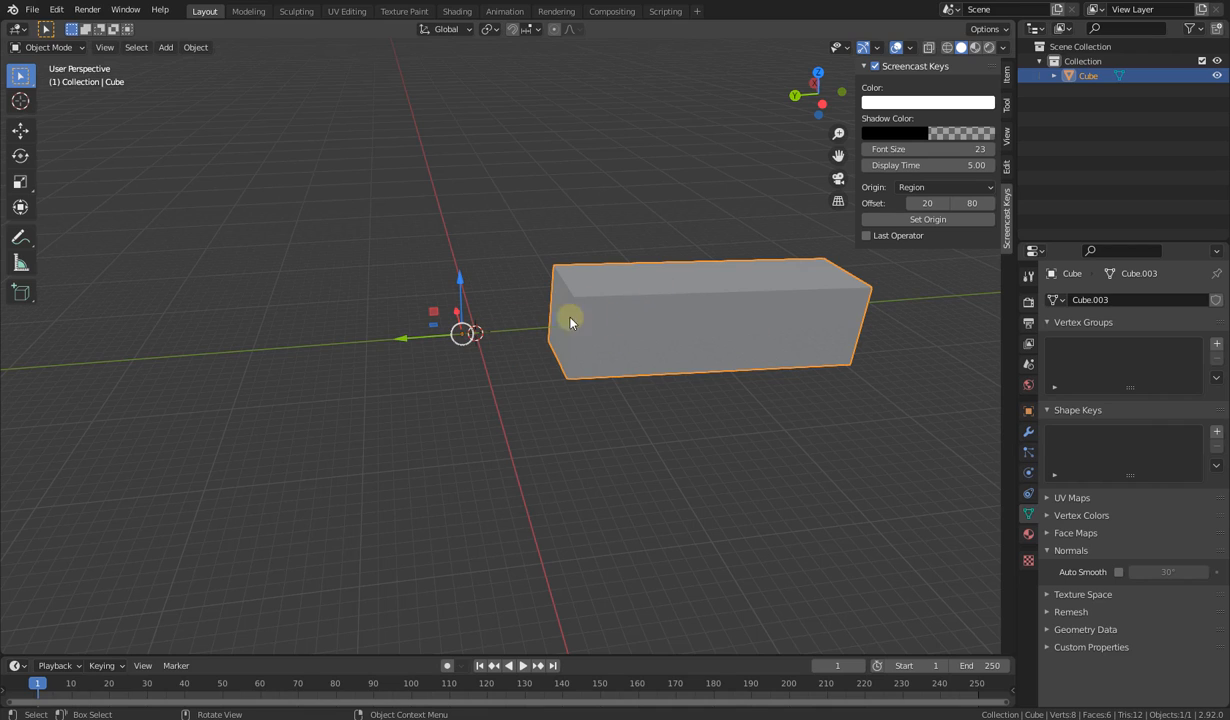
Step: Try Origin to Geometry on the box and undo the origin change
right_click(642, 304)
mouse_move(640, 335)
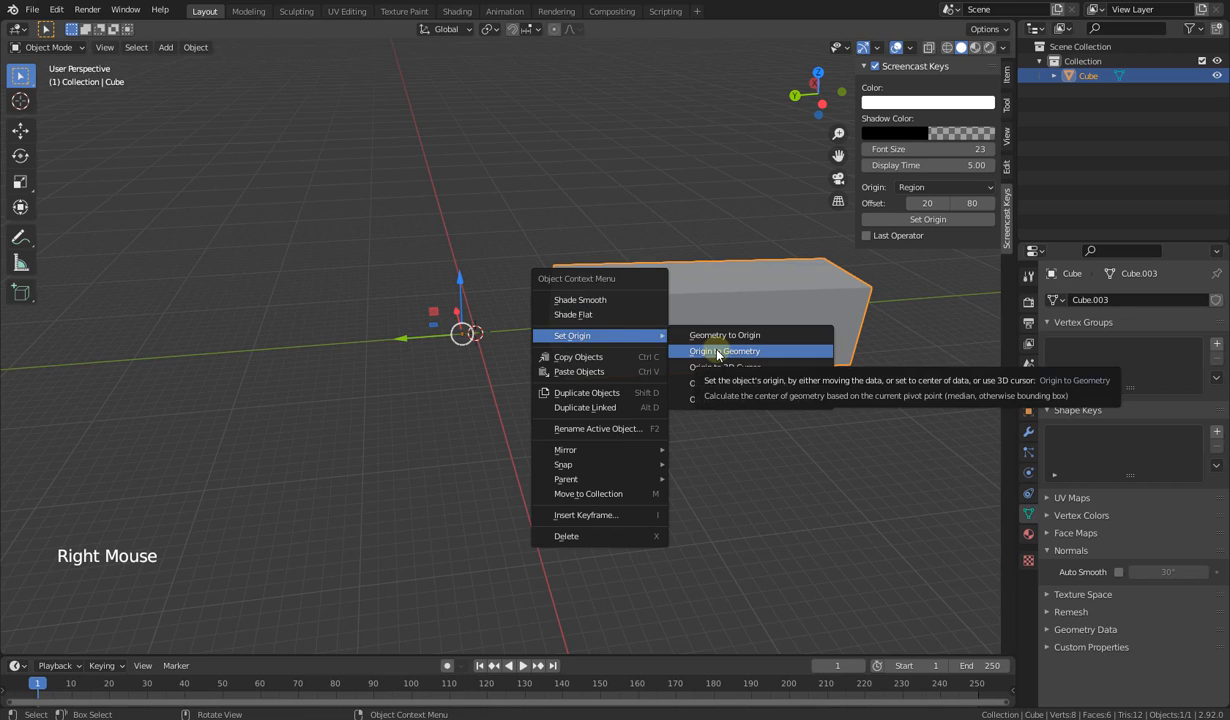
click(716, 352)
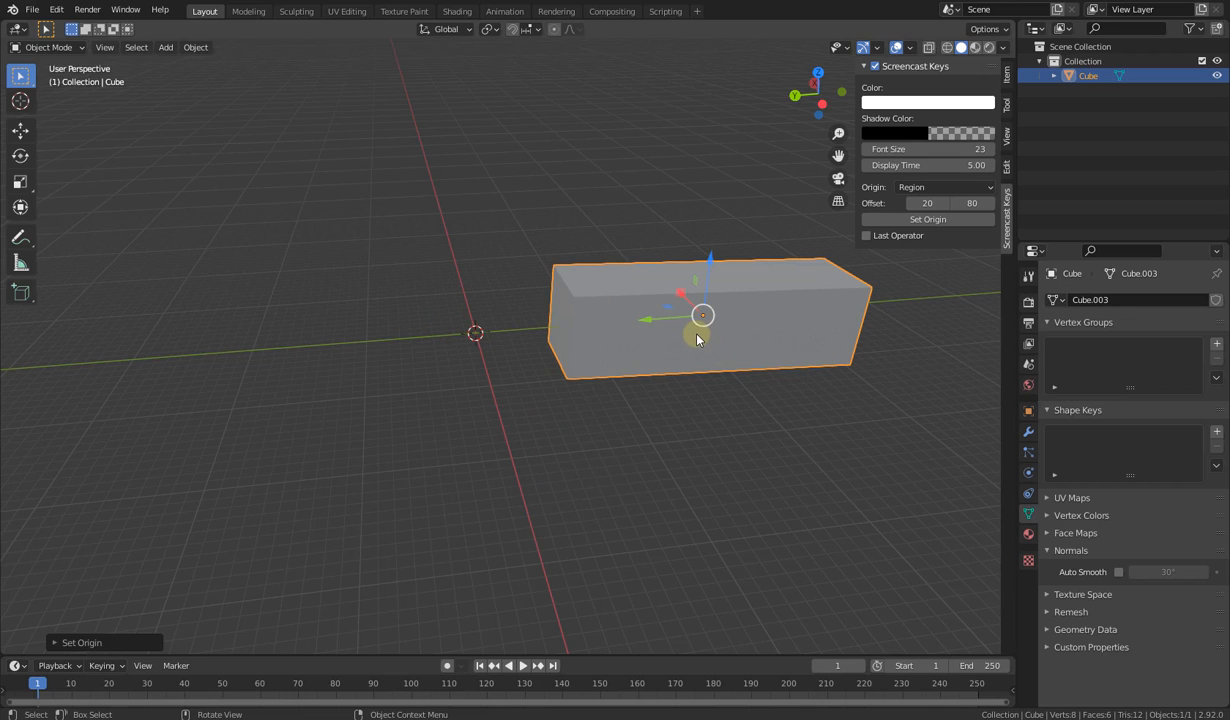
key(ctrl+z)
Step: Try Geometry to Origin on the box and undo the move
right_click(646, 321)
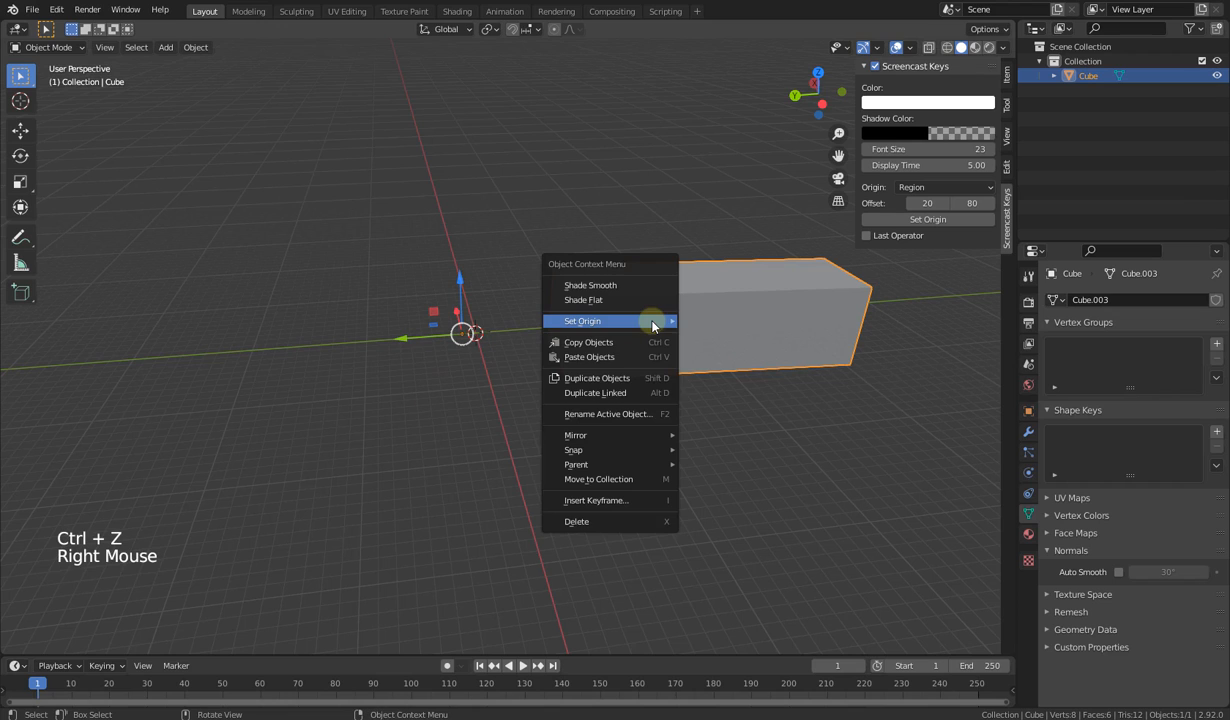
mouse_move(652, 321)
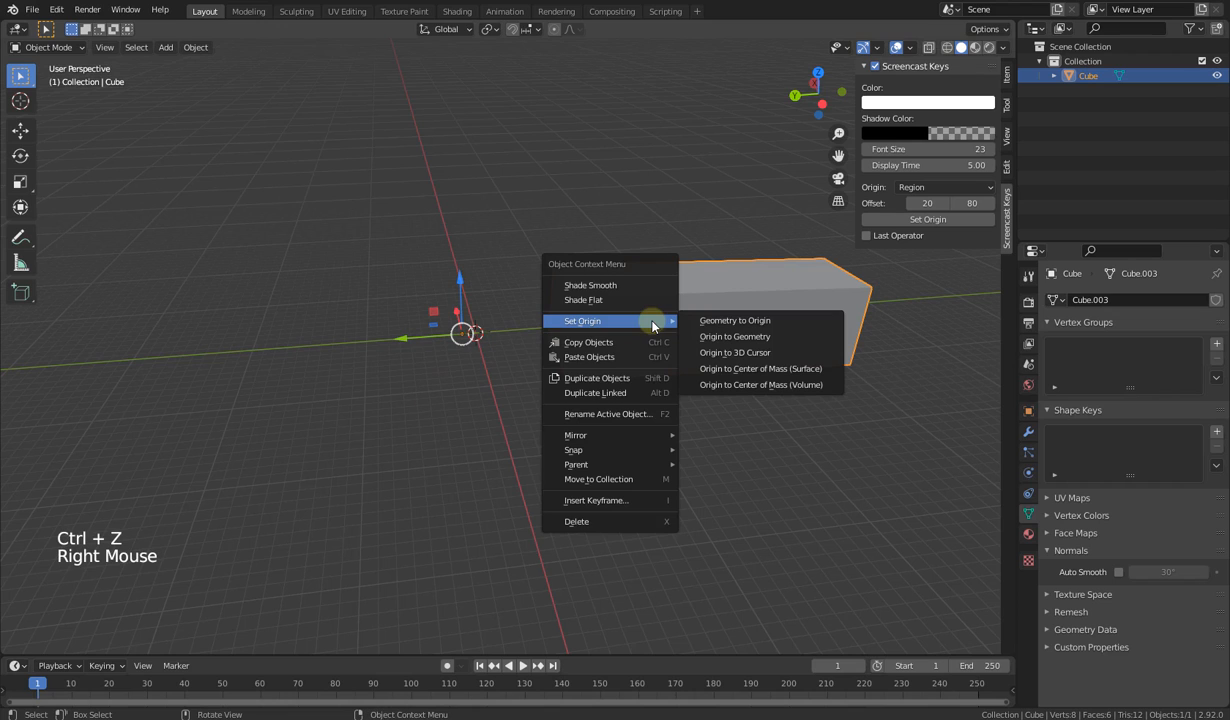
click(715, 320)
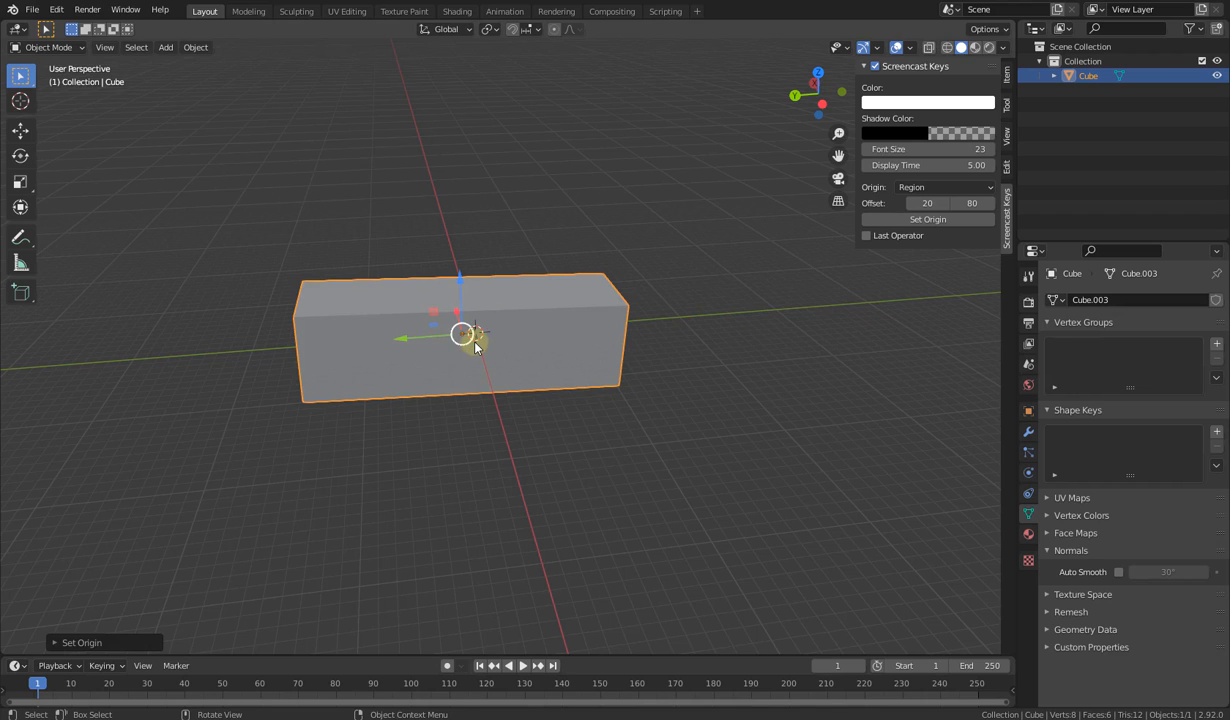
key(ctrl+z)
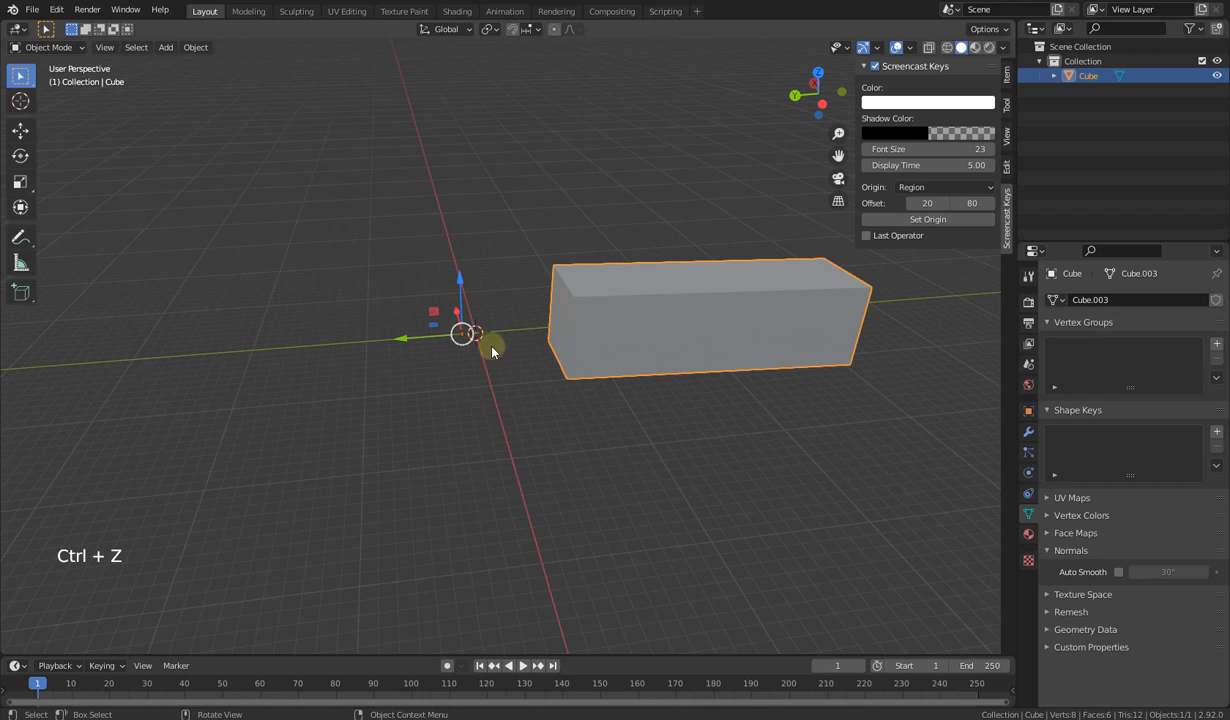
Step: Set the box's origin to the 3D cursor
right_click(678, 338)
mouse_move(678, 333)
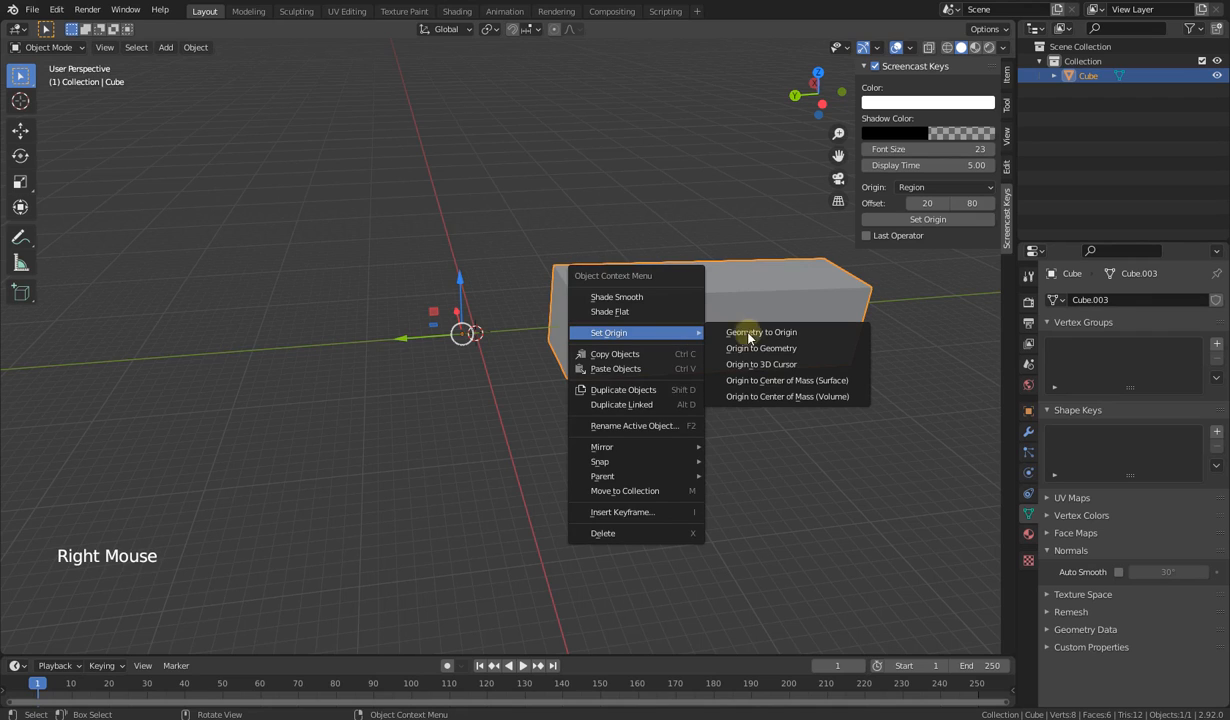
click(762, 364)
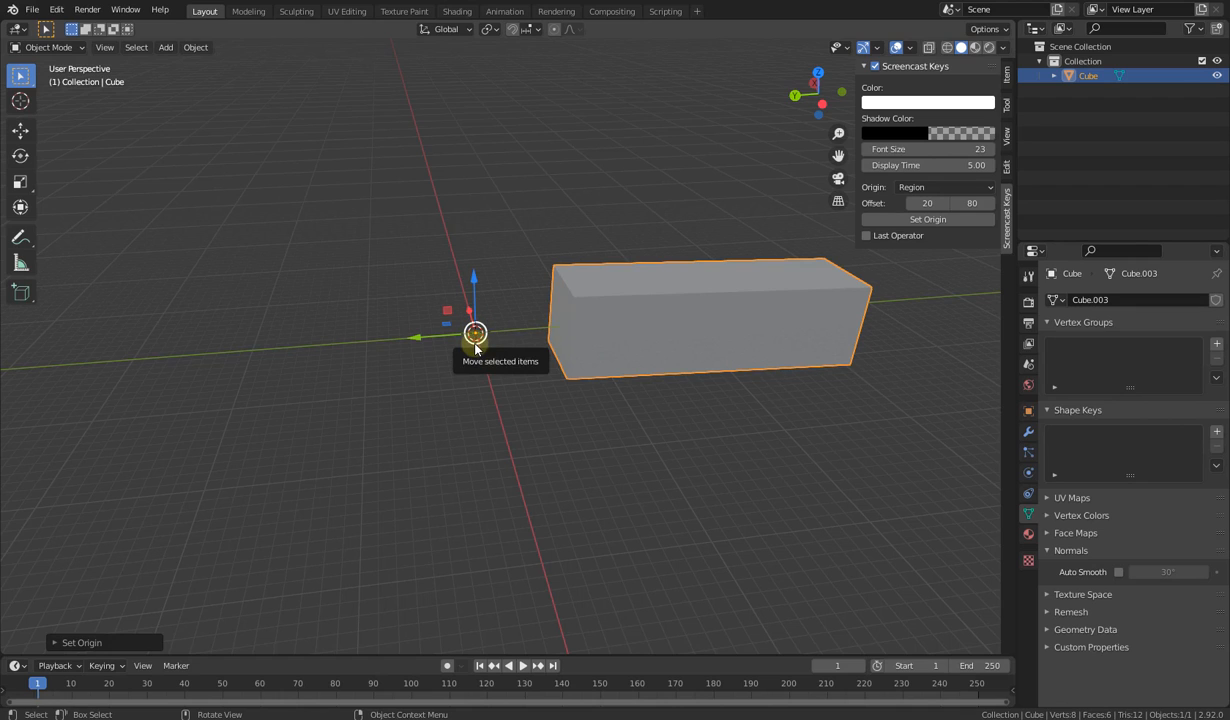
Step: Set the box's origin to its geometry and move the box along Y back to the world centre
right_click(629, 338)
mouse_move(631, 340)
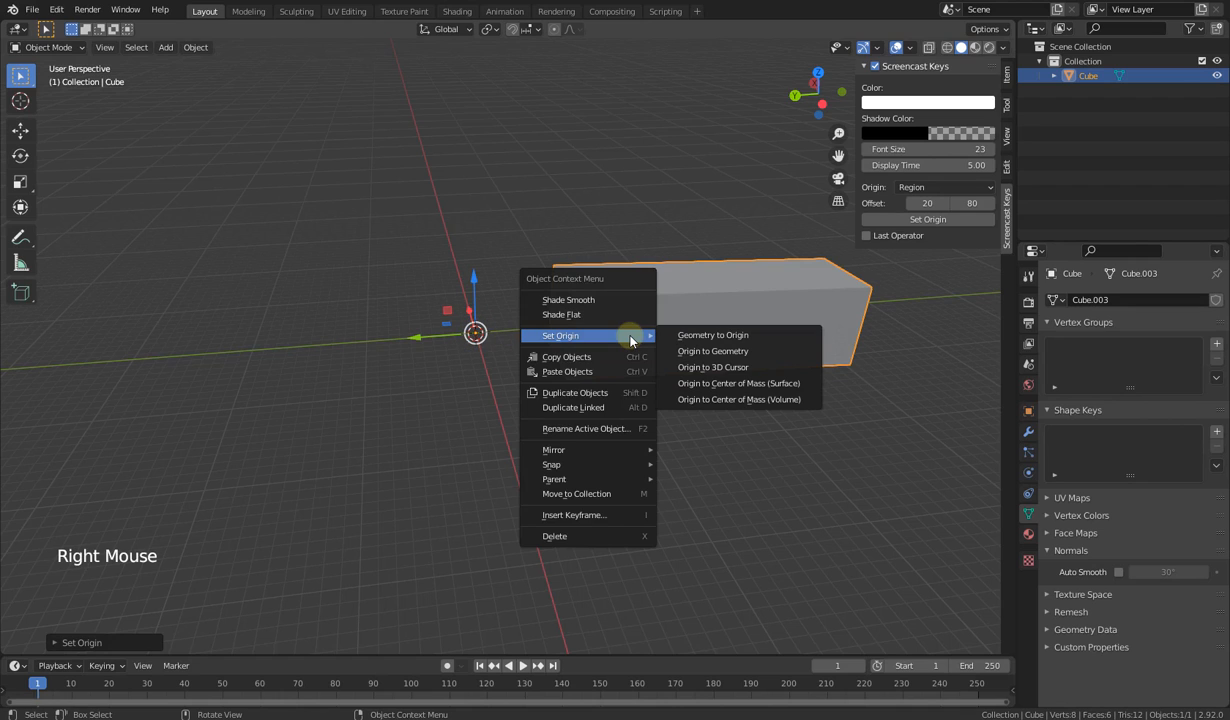
click(695, 351)
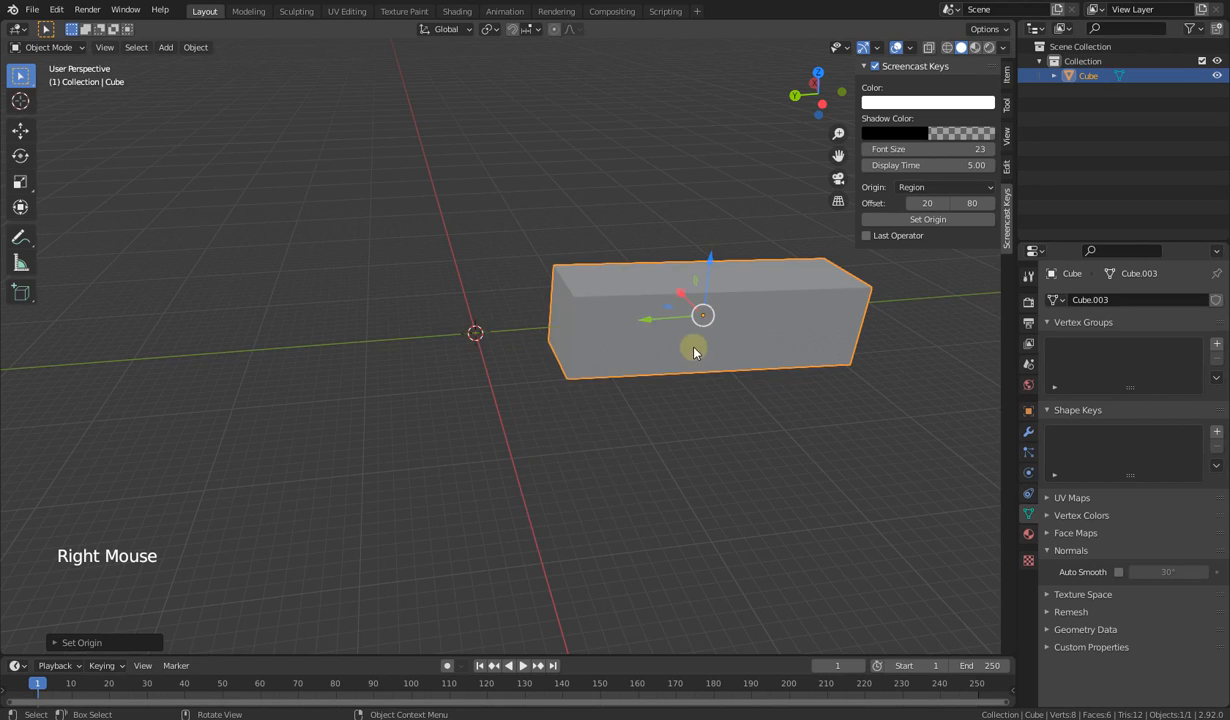
drag(646, 321, 428, 338)
middle_drag(602, 410, 632, 417)
middle_drag(360, 346, 332, 324)
Step: Add a plane to the box's mesh in Edit Mode and move it along X until it sits beside the box
key(Tab)
click(420, 373)
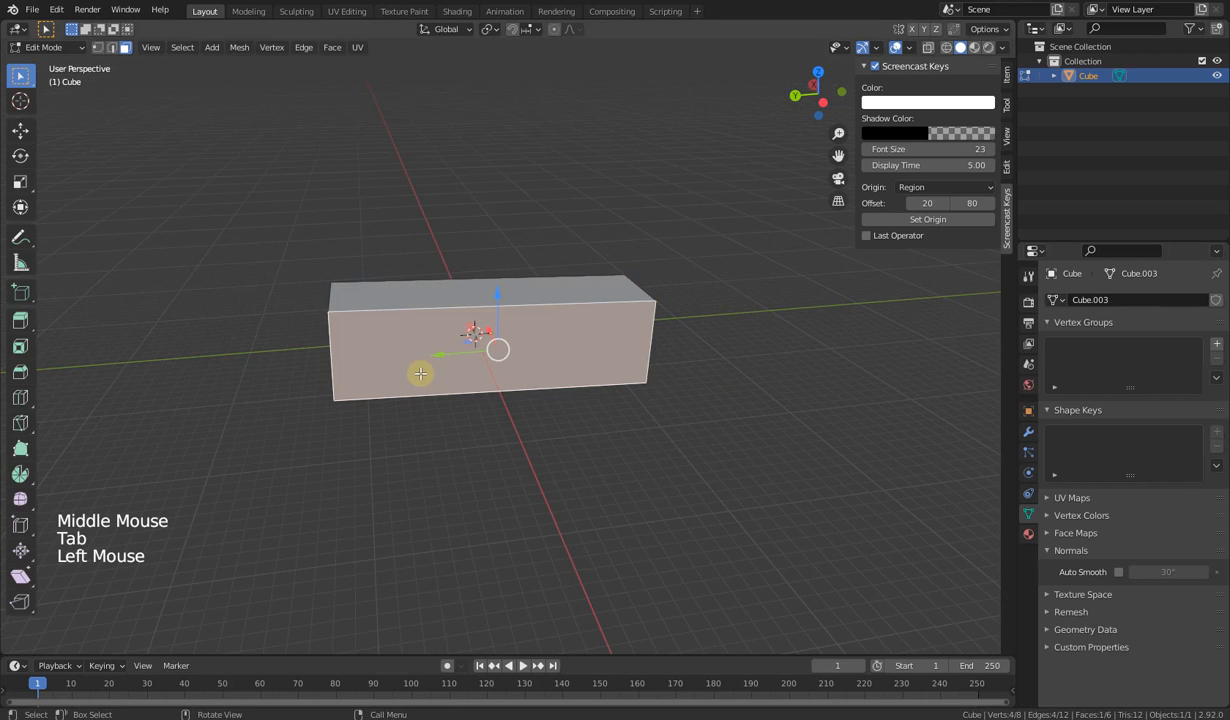
key(shift+a)
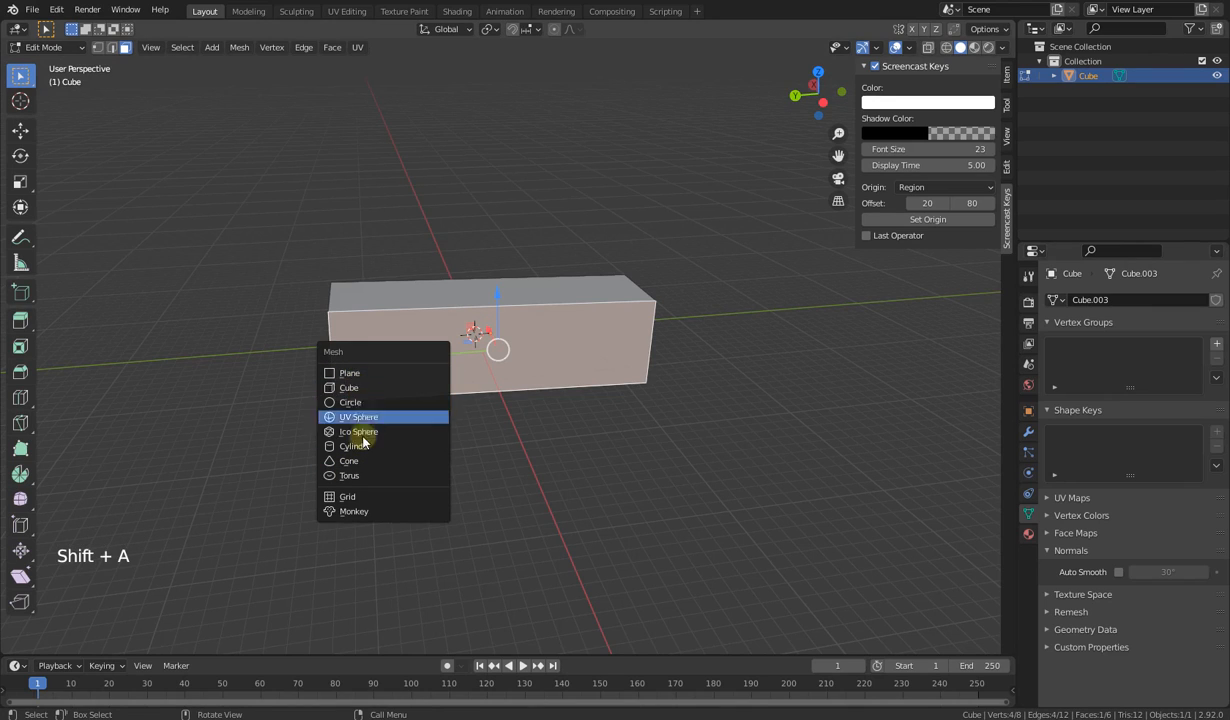
click(356, 375)
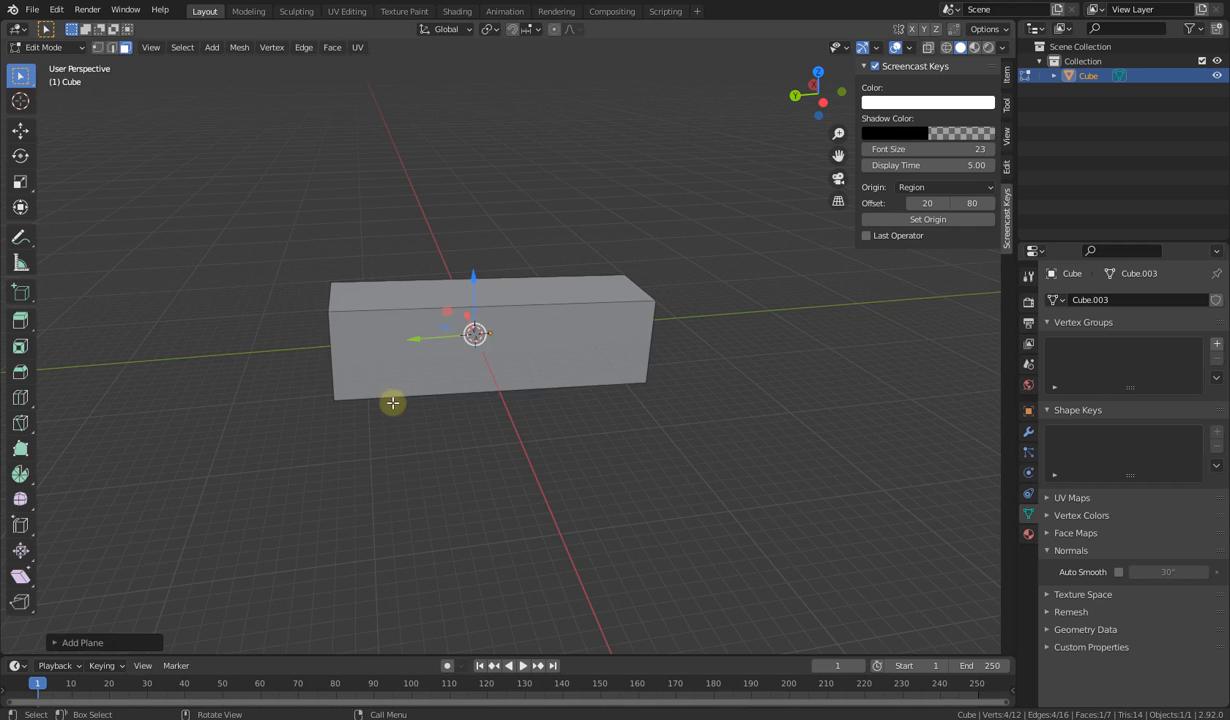
middle_drag(393, 401, 516, 446)
drag(412, 347, 285, 365)
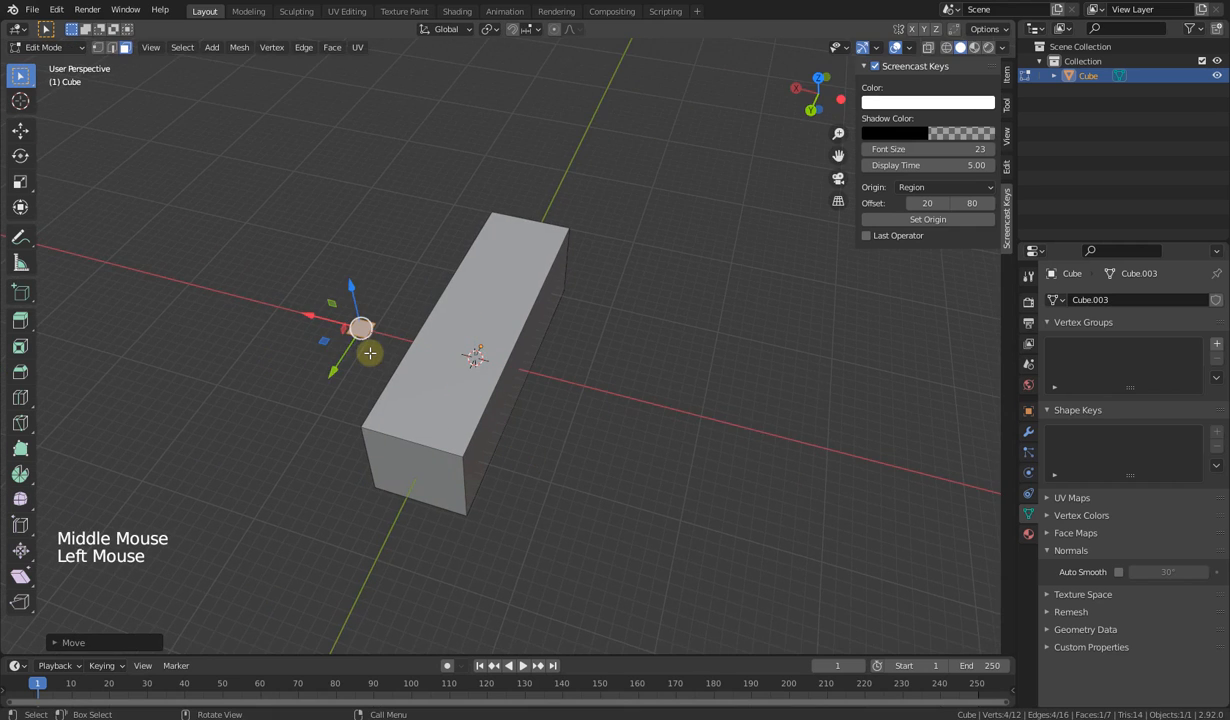
Step: Scale up the plane beside the box and return to Object Mode
key(s)
click(467, 436)
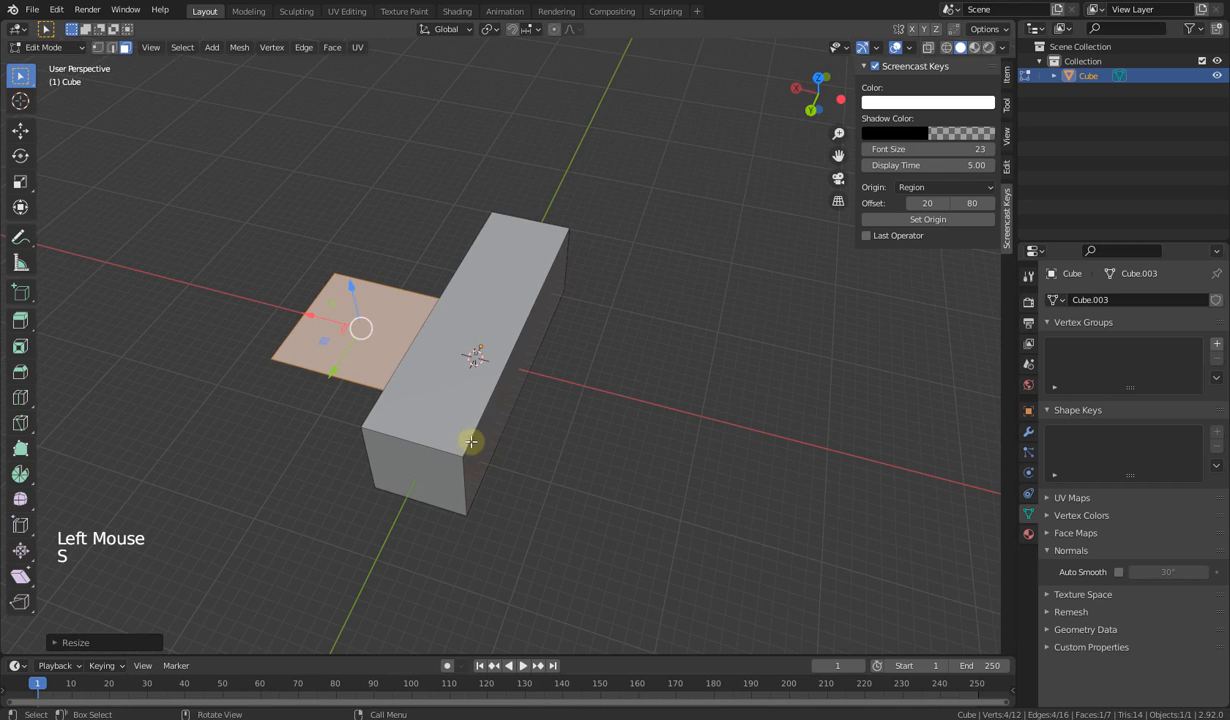
middle_drag(467, 436, 365, 417)
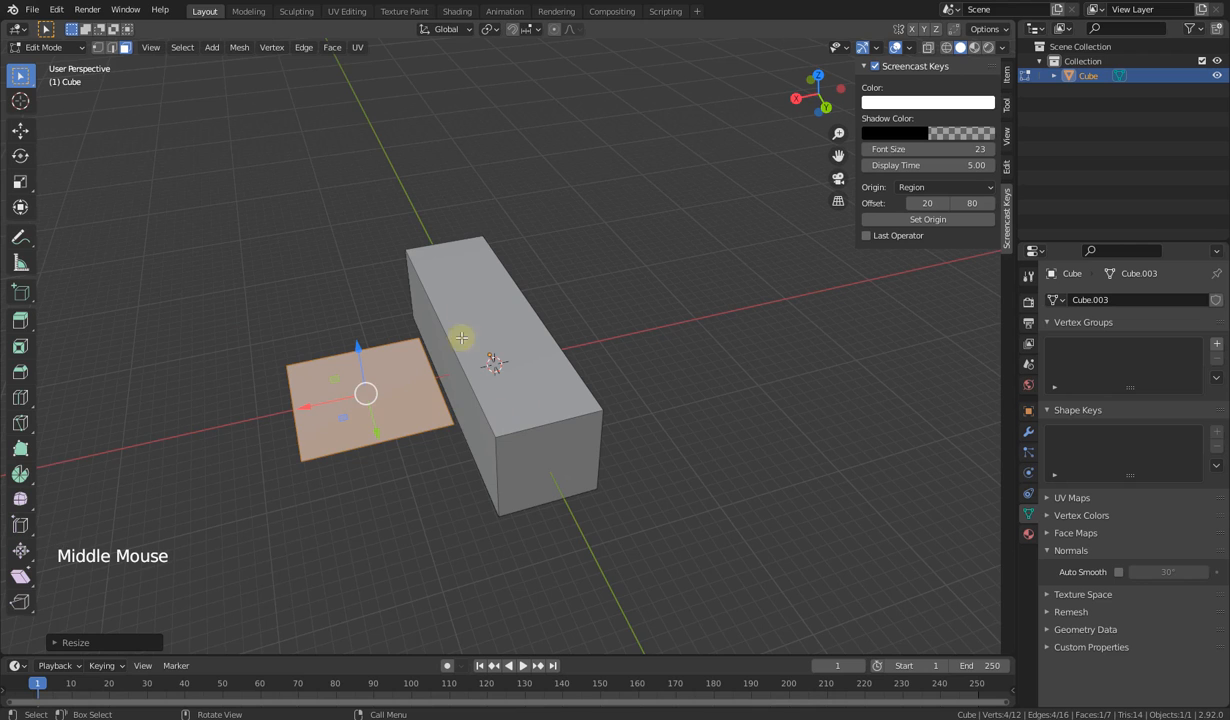
middle_drag(455, 429, 395, 363)
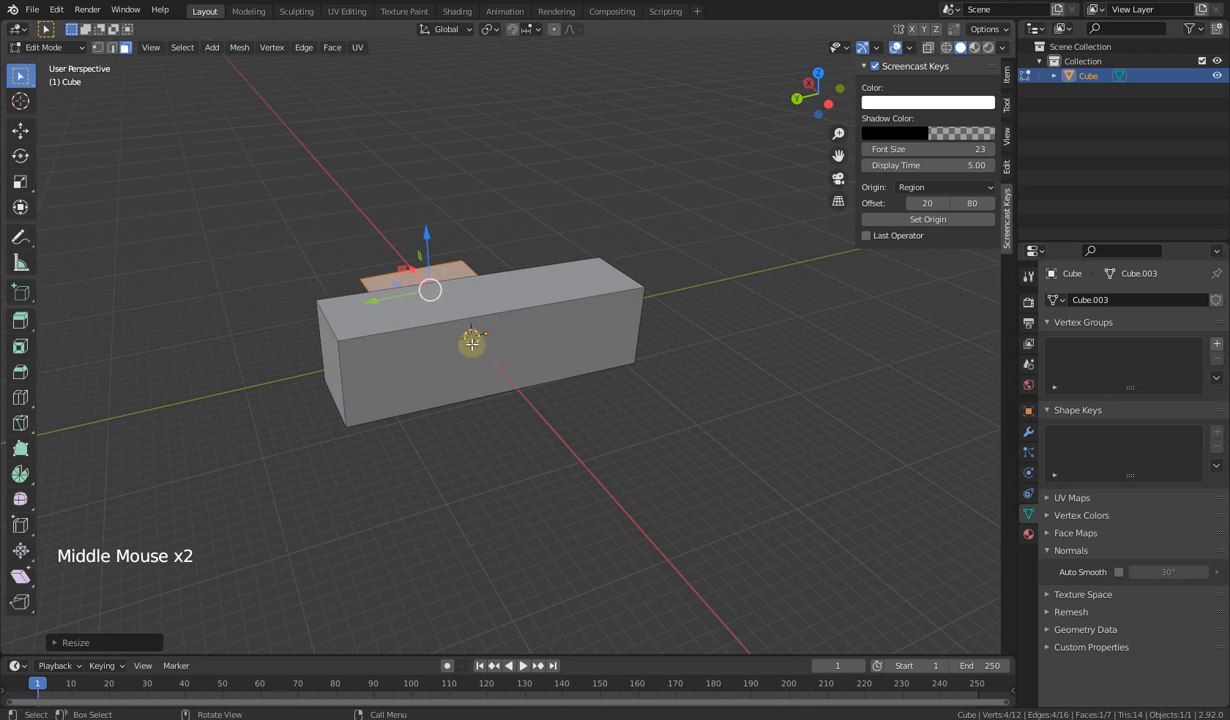
key(Tab)
Step: Examine how the box and plane behave as one object, comparing Object Mode with Edit Mode
scroll(334, 383, up, 1)
middle_drag(334, 383, 501, 393)
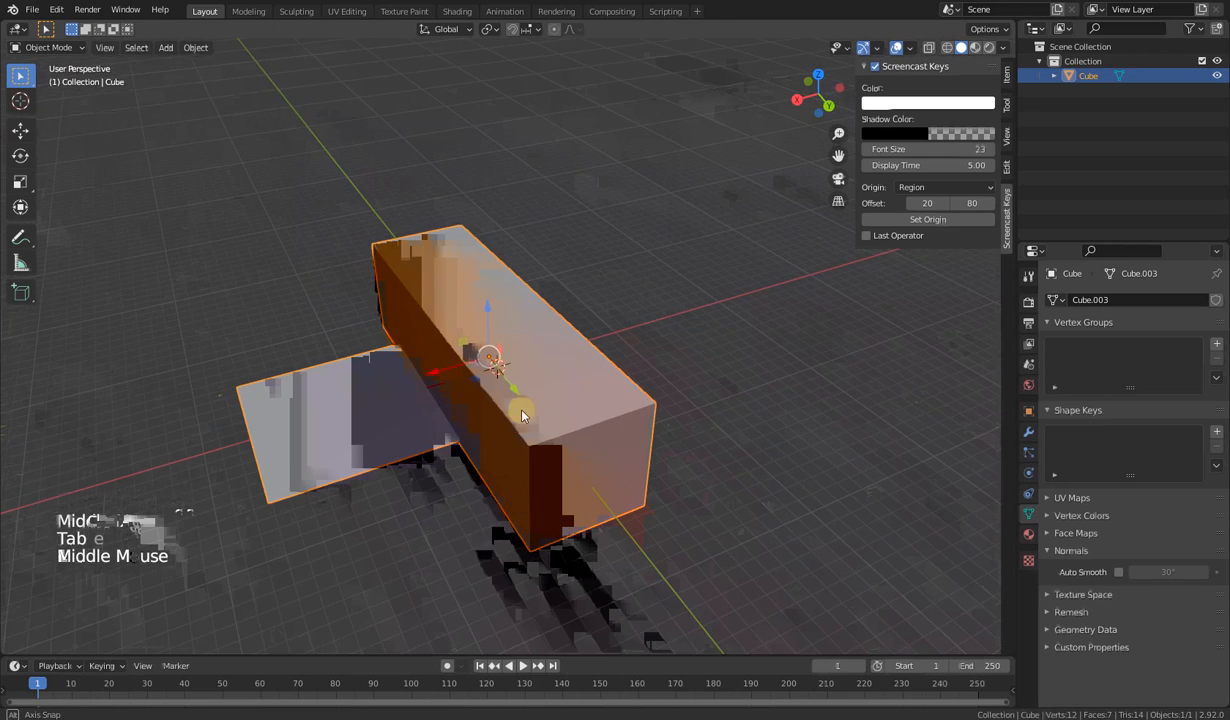
click(465, 558)
click(129, 200)
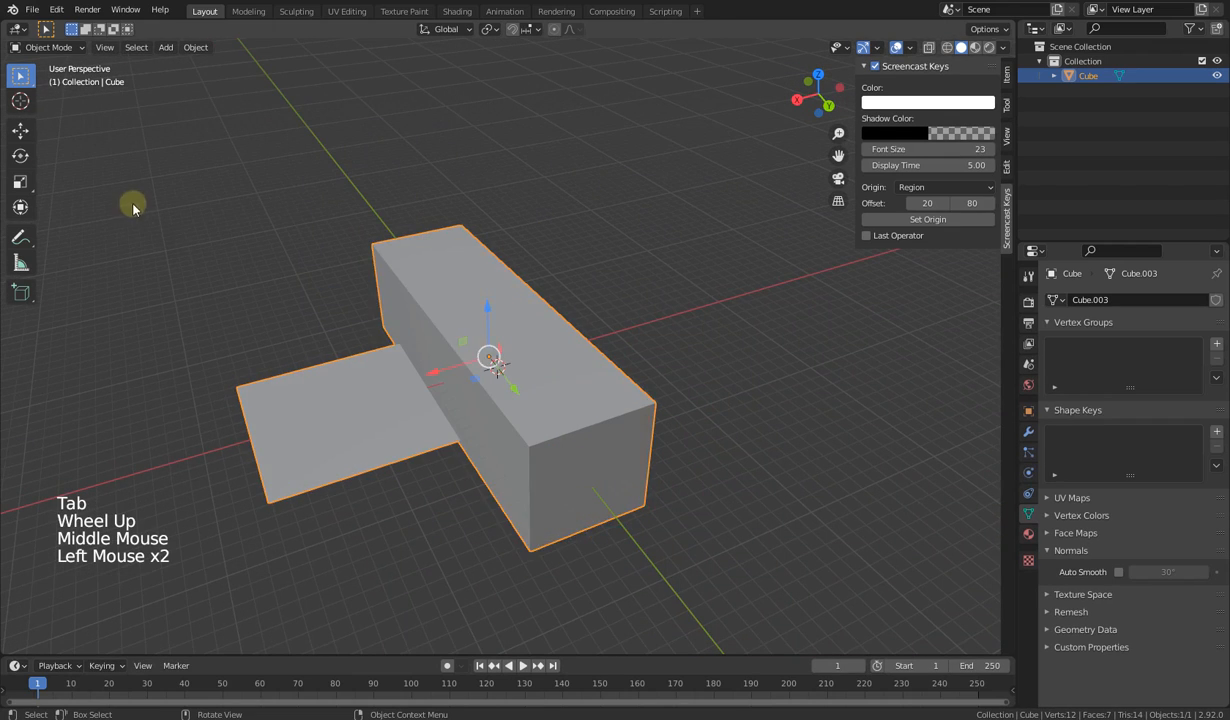
click(387, 426)
middle_drag(440, 362, 393, 516)
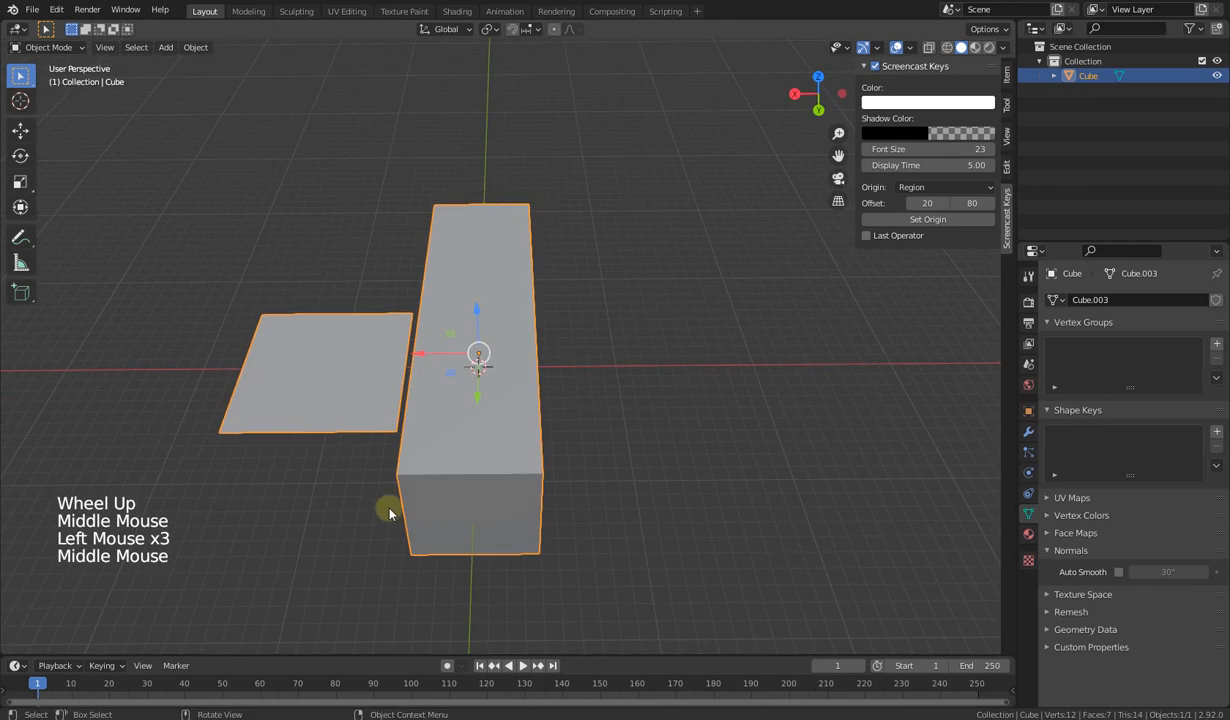
scroll(492, 385, down, 4)
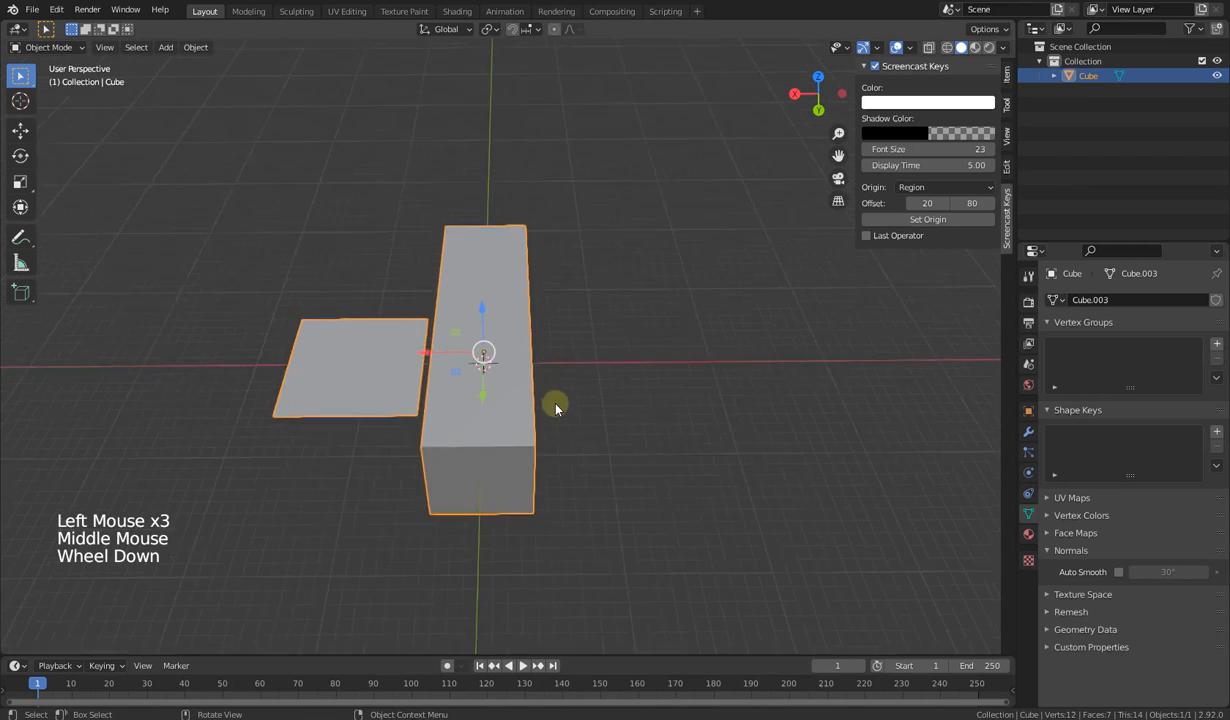
middle_drag(555, 406, 472, 358)
key(Tab)
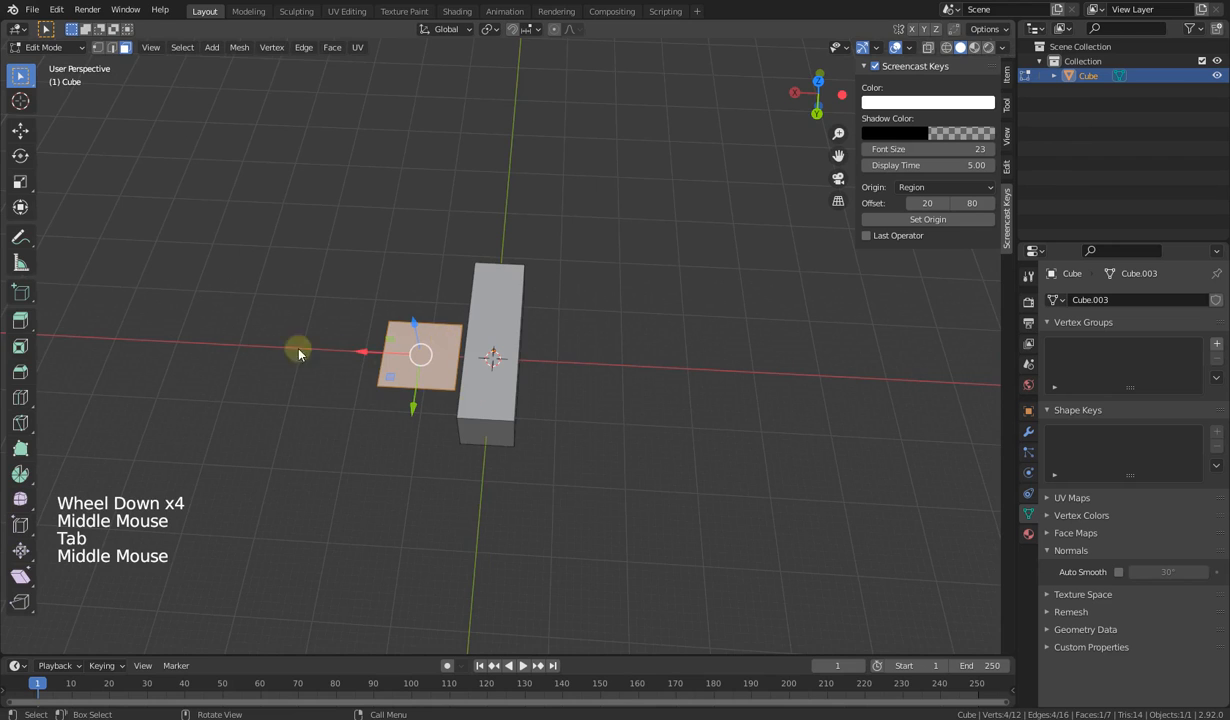
key(Tab)
middle_drag(298, 352, 516, 444)
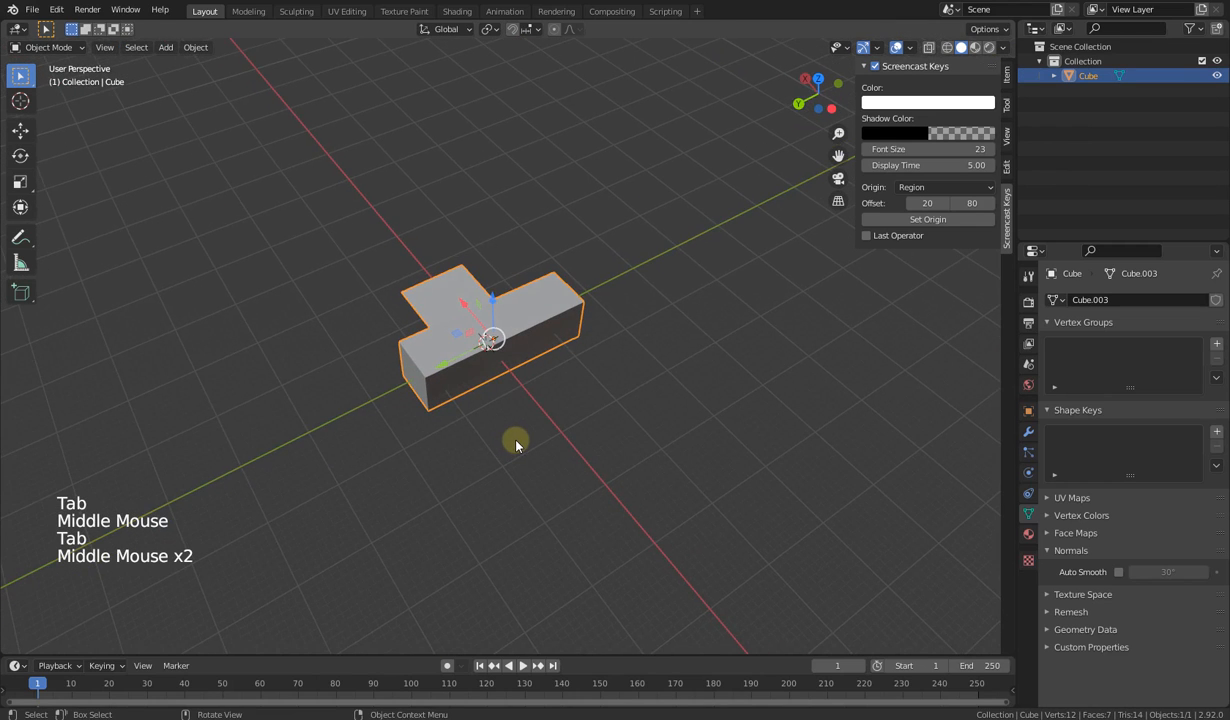
Step: Add a separate cube object, move it along X to the box's side opposite the plane, and scale it up
key(shift+a)
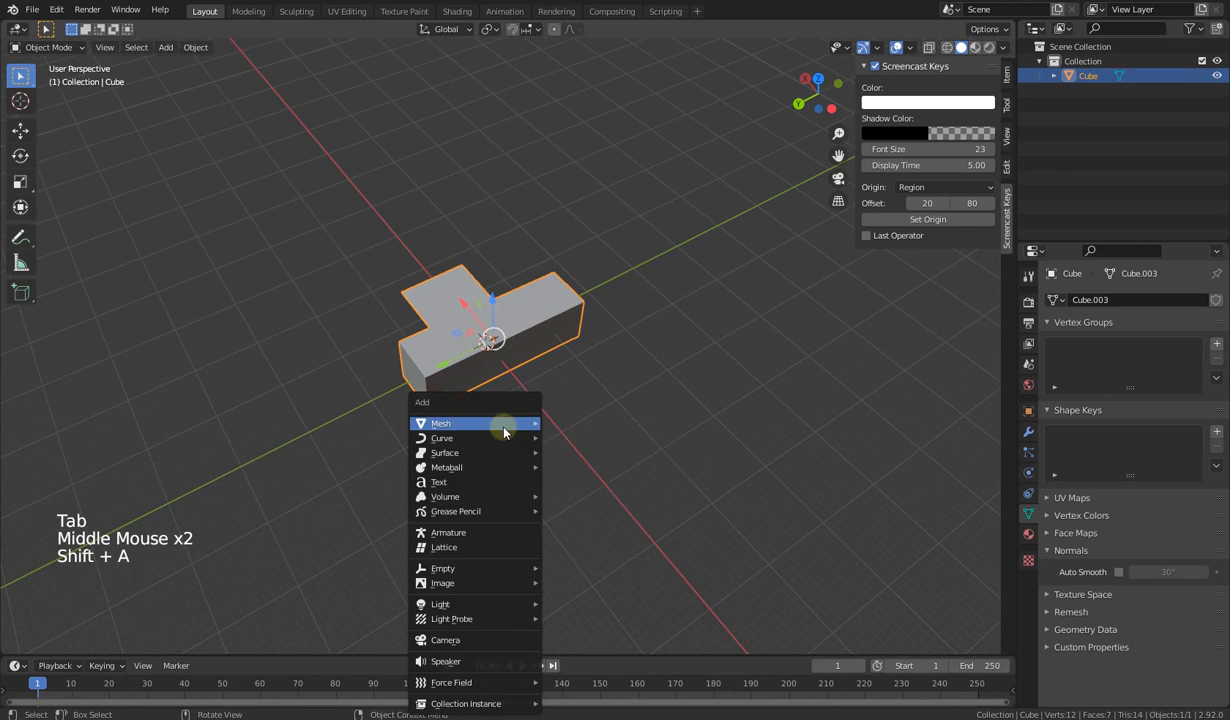
mouse_move(508, 423)
click(615, 437)
middle_drag(535, 420, 437, 339)
drag(437, 339, 563, 360)
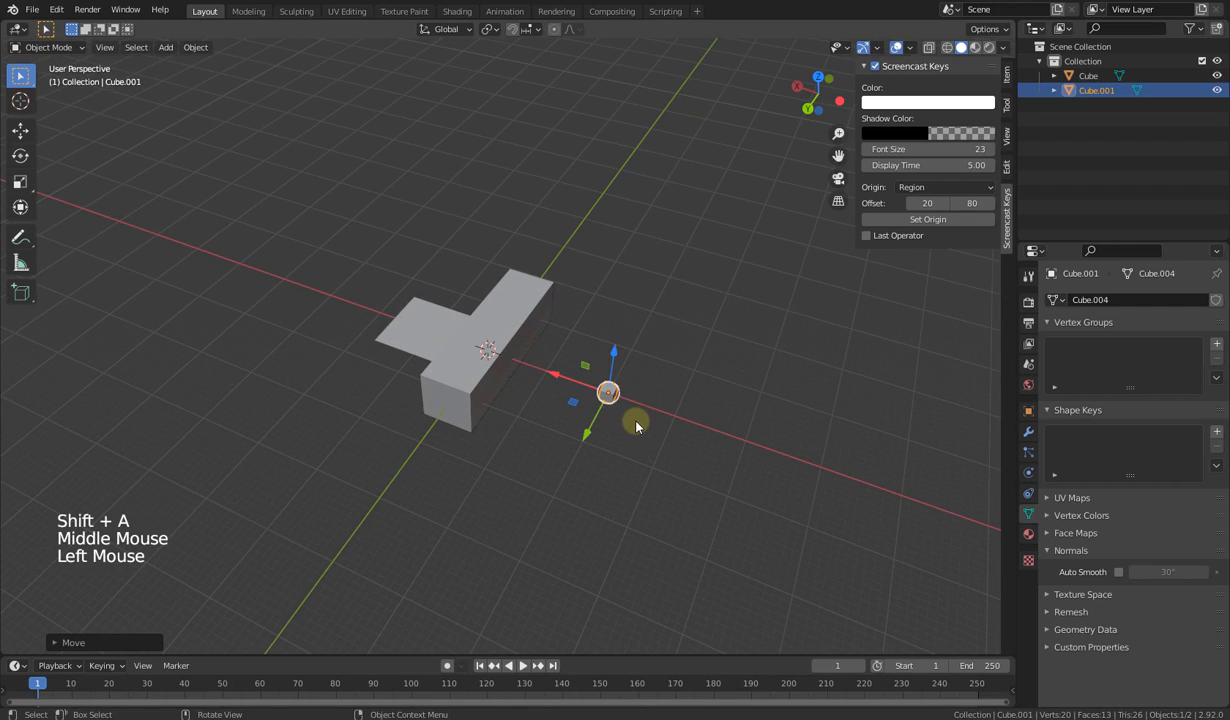
key(s)
click(666, 536)
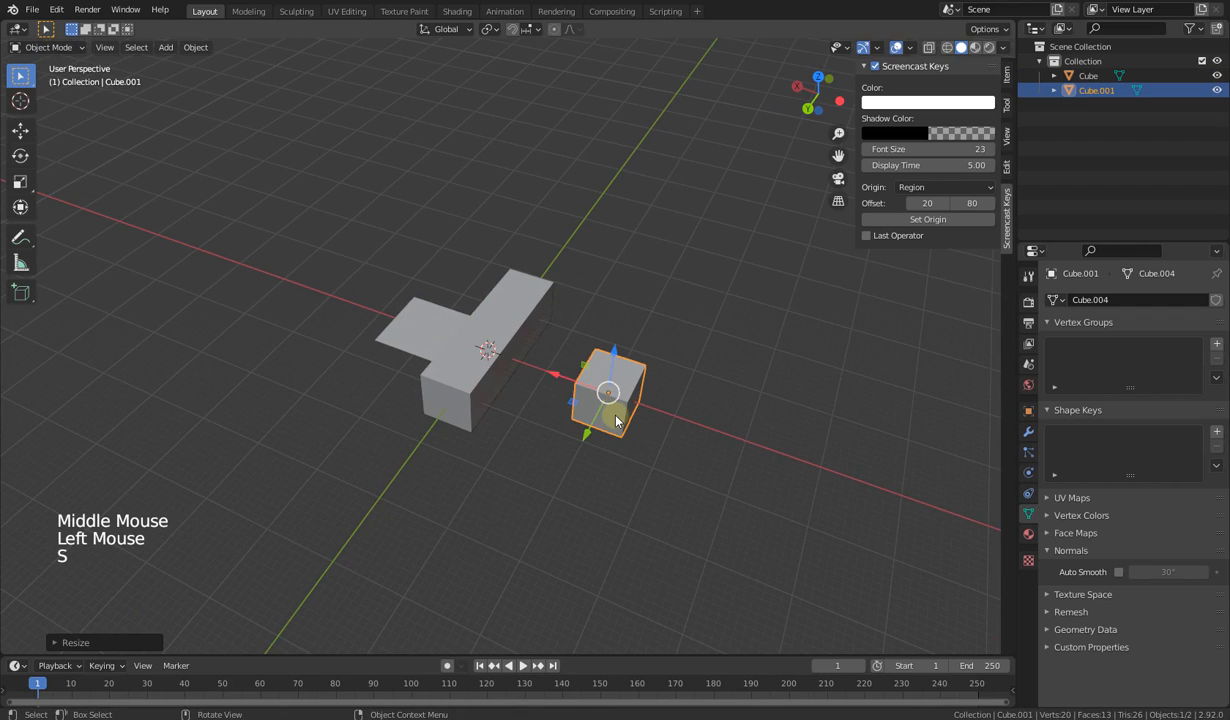
Step: Add a cylinder to the new cube's mesh in Edit Mode and move it along X beyond the cube
key(Tab)
middle_drag(577, 425, 670, 442)
click(664, 440)
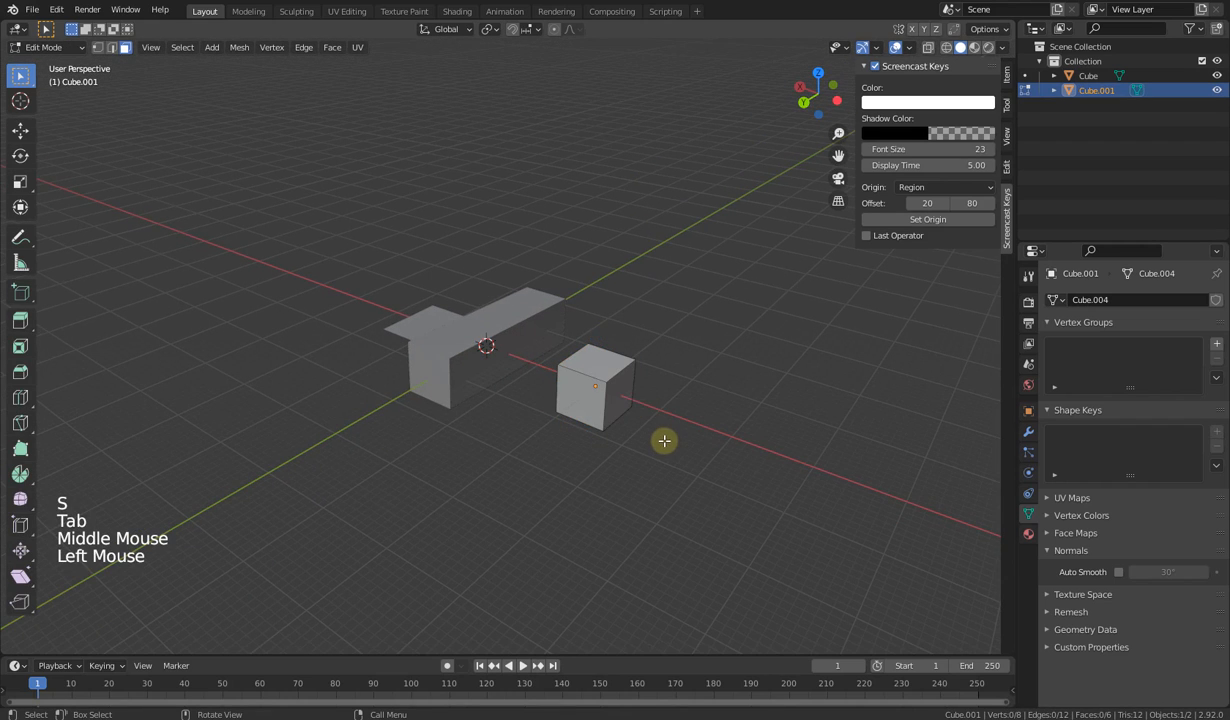
key(shift+a)
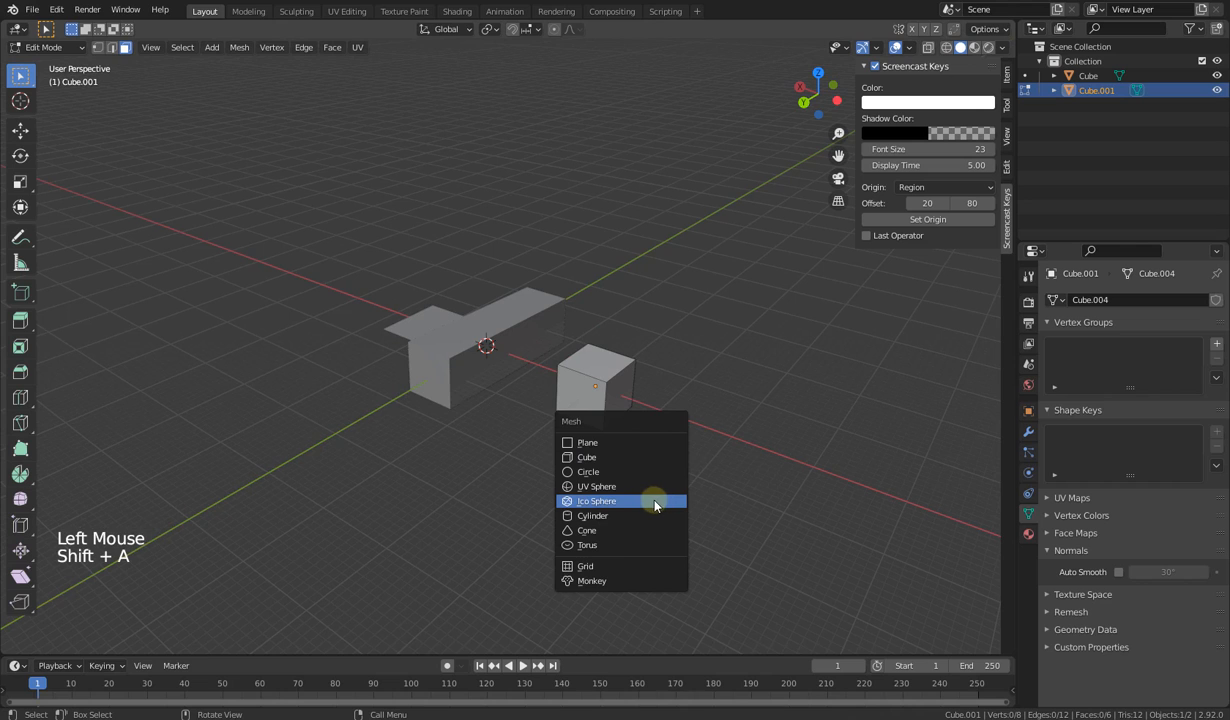
click(632, 515)
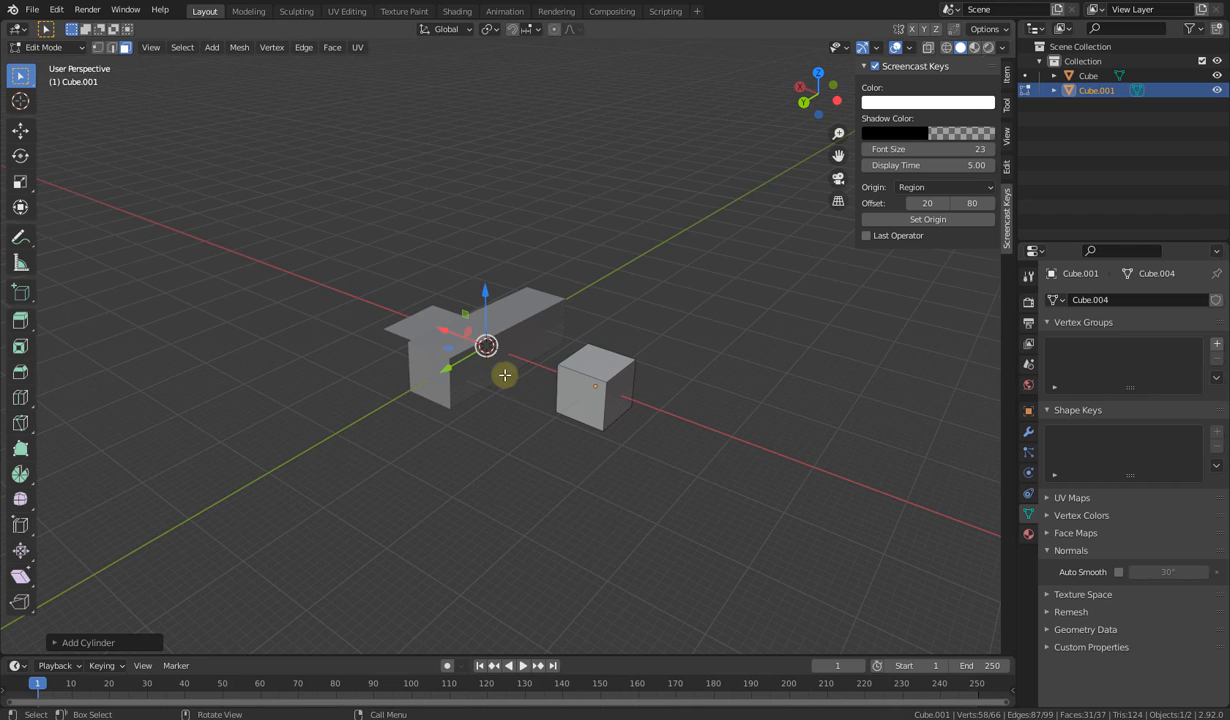
drag(489, 343, 637, 417)
Step: Scale the cylinder up to roughly the cube's size and return to Object Mode
scroll(697, 452, up, 3)
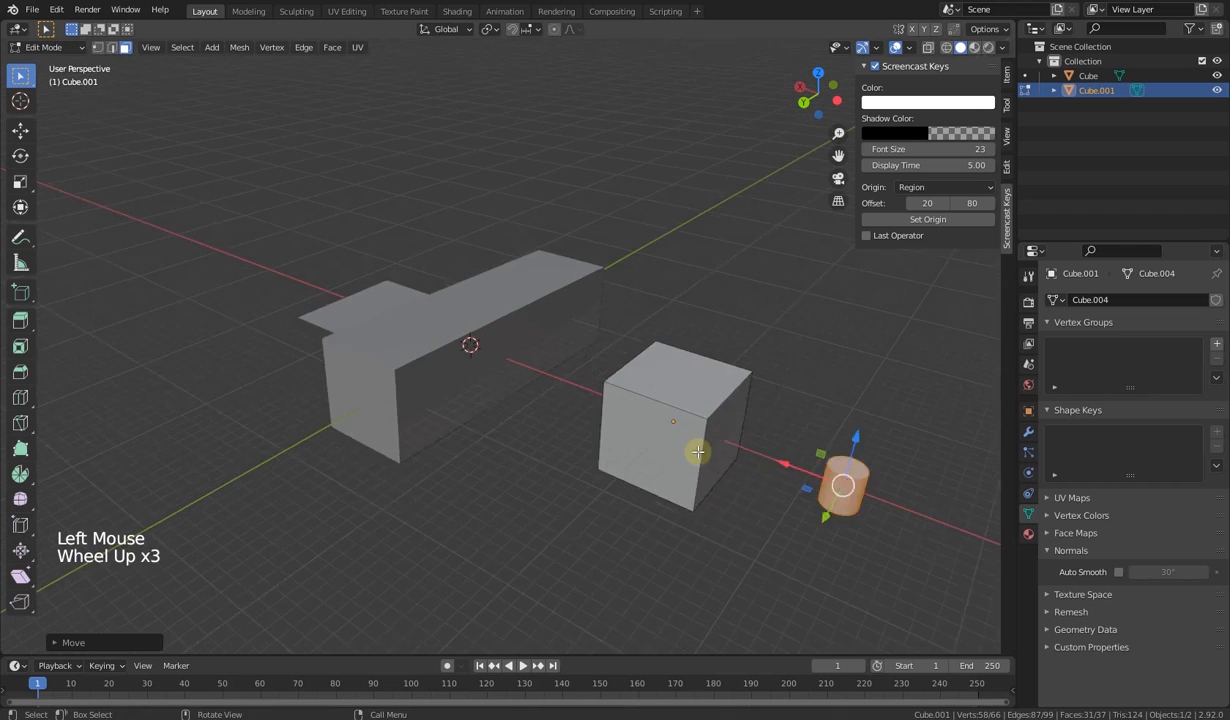
scroll(697, 452, up, 1)
scroll(697, 452, down, 2)
shift+middle_drag(697, 452, 538, 462)
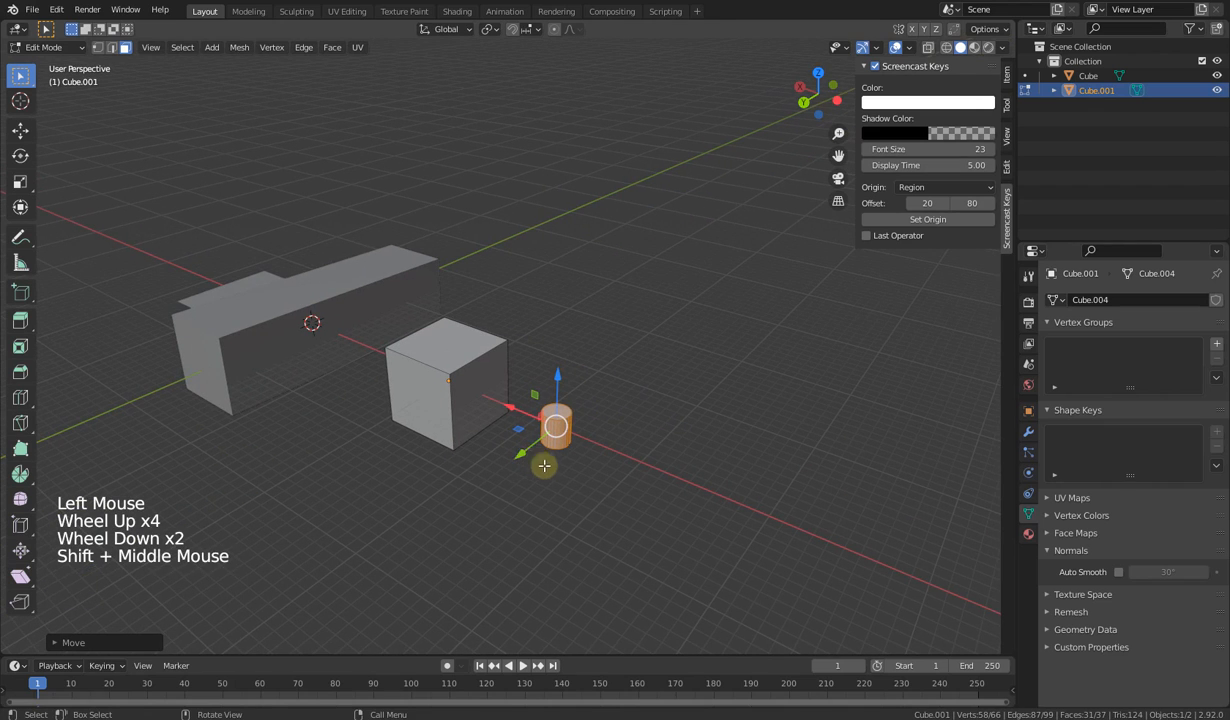
key(s)
click(626, 511)
key(Tab)
Step: Select the two objects in turn and try moving the cube and cylinder together
middle_drag(340, 420, 575, 513)
click(575, 513)
click(250, 375)
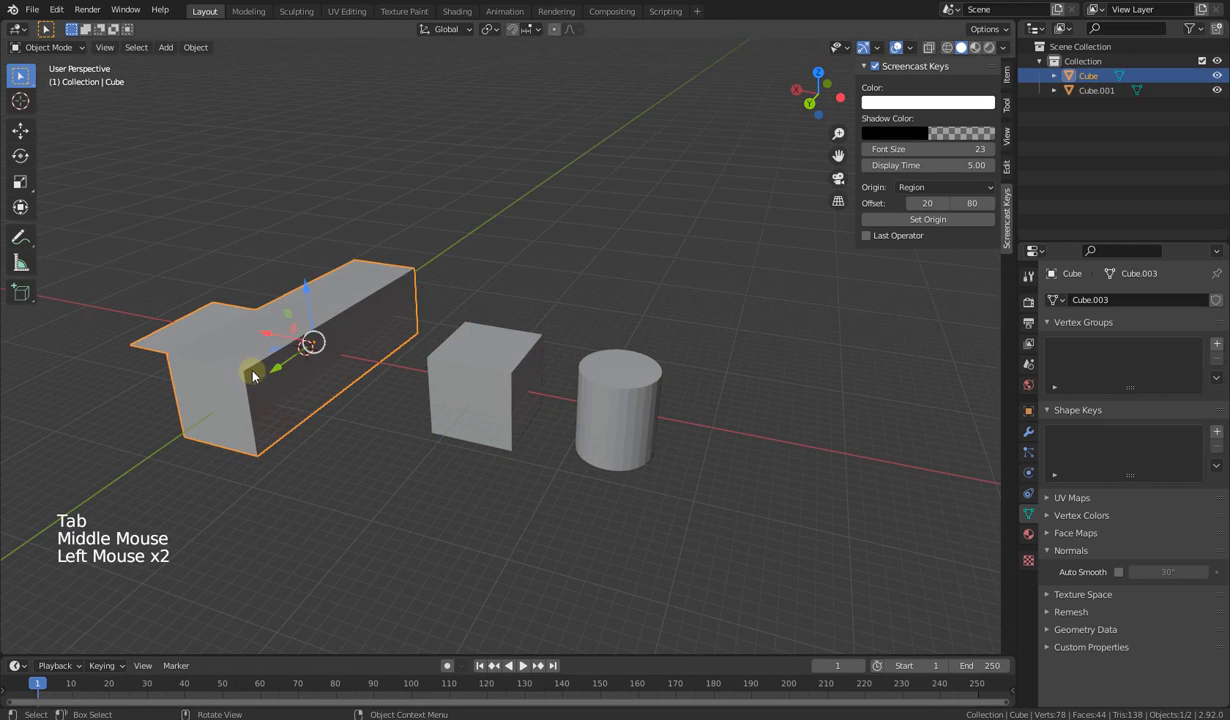
click(357, 487)
drag(453, 407, 566, 372)
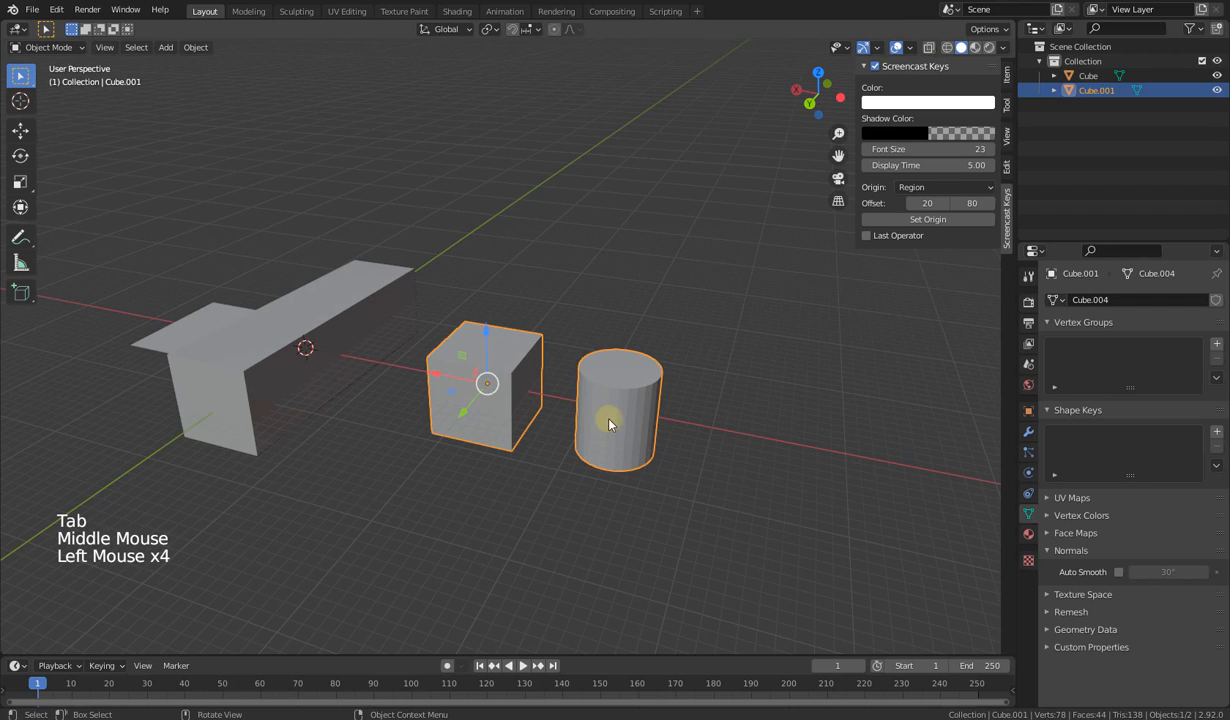
key(g)
key(Escape)
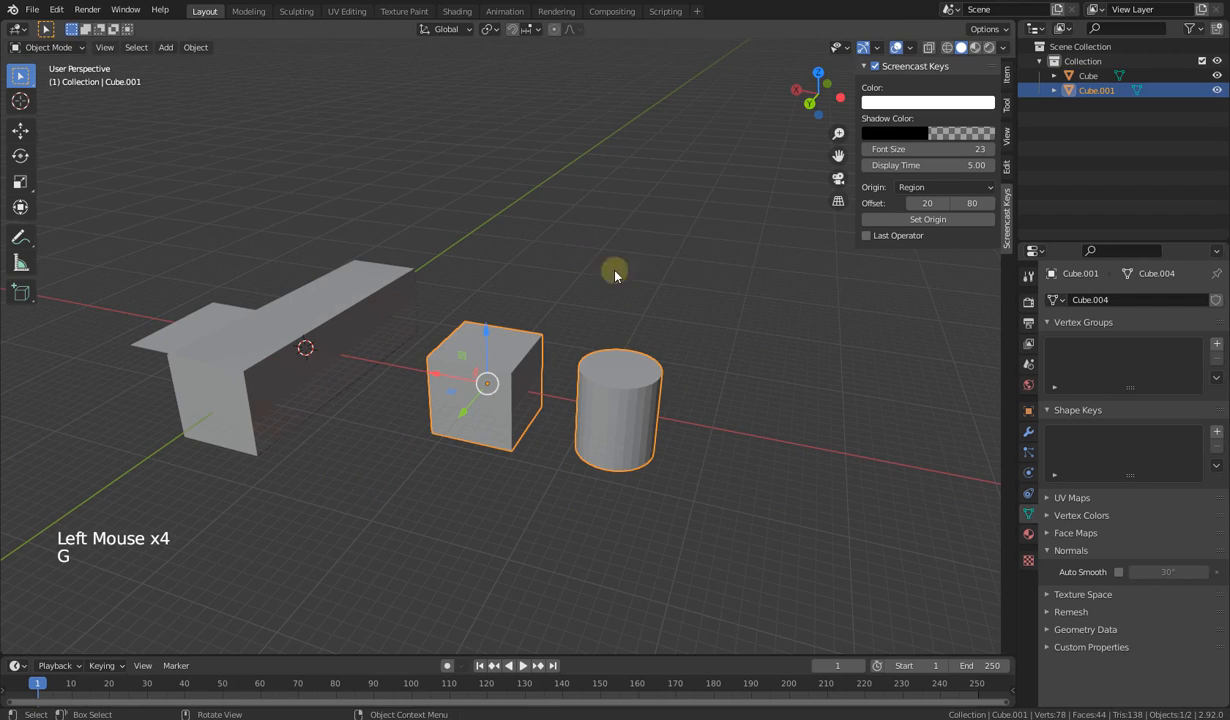
Step: Delete the cylinder from the cube's mesh in Edit Mode
key(Tab)
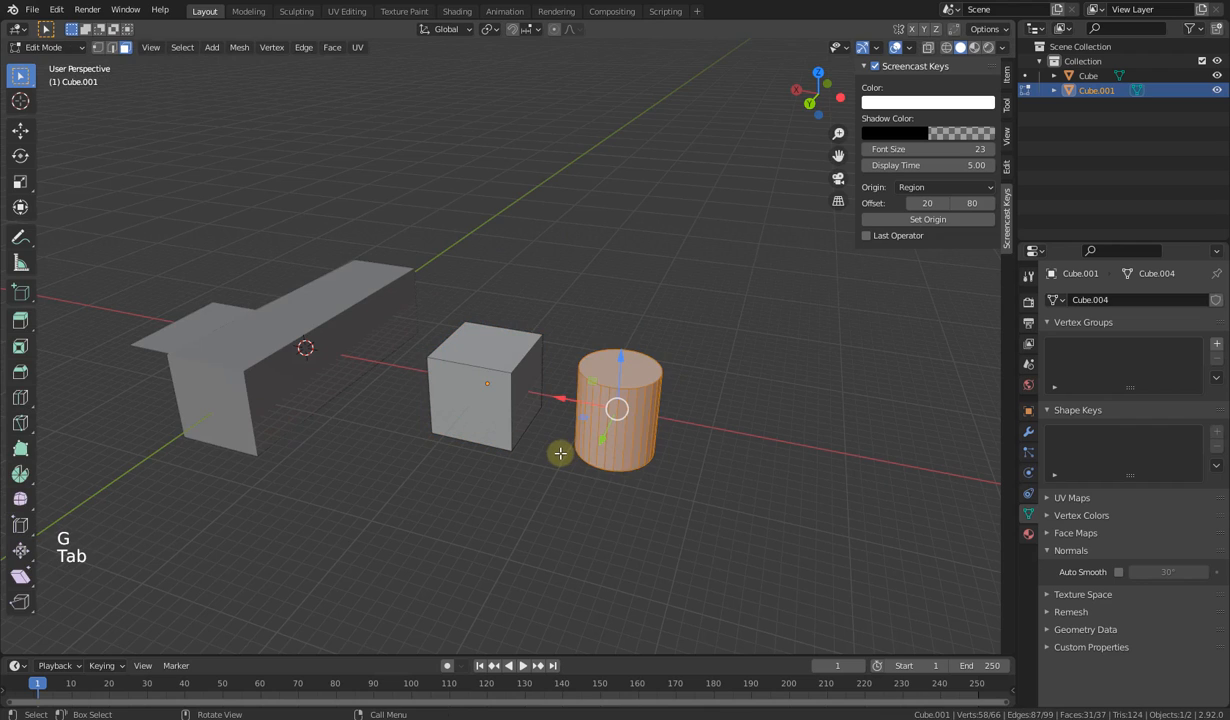
key(x)
click(565, 448)
middle_drag(565, 448, 626, 415)
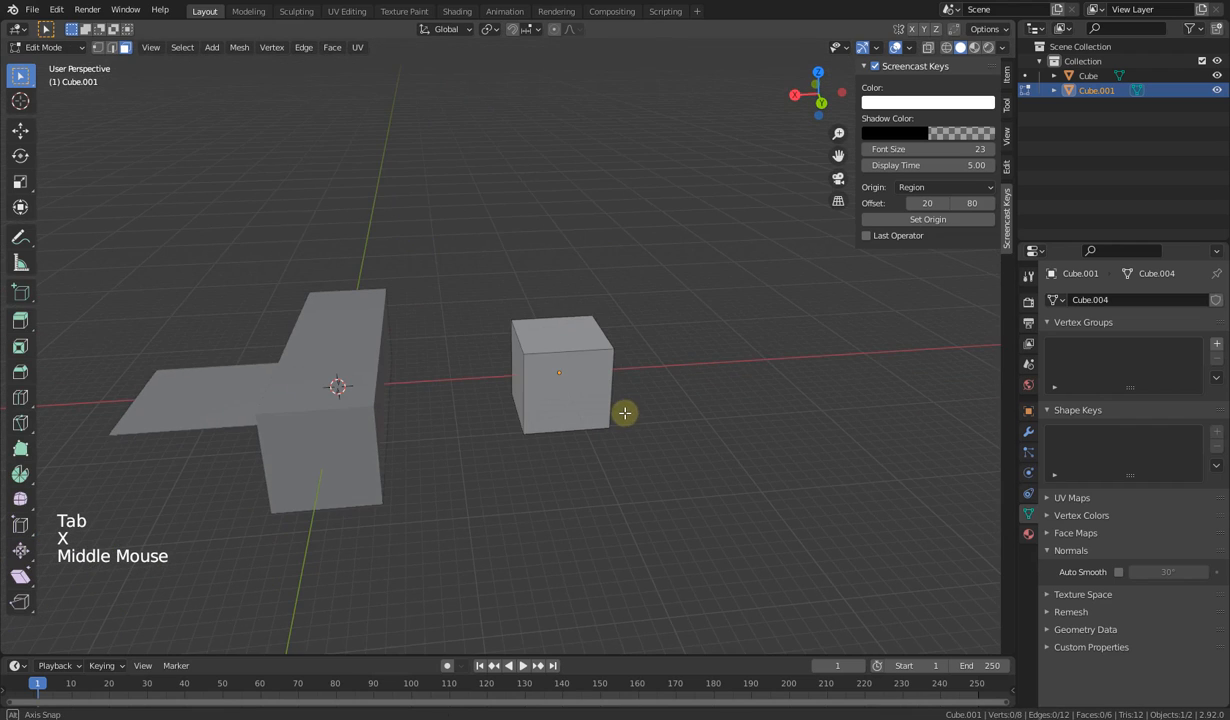
Step: Try selecting individual faces around the cube and extending the selection to neighbouring faces
click(551, 399)
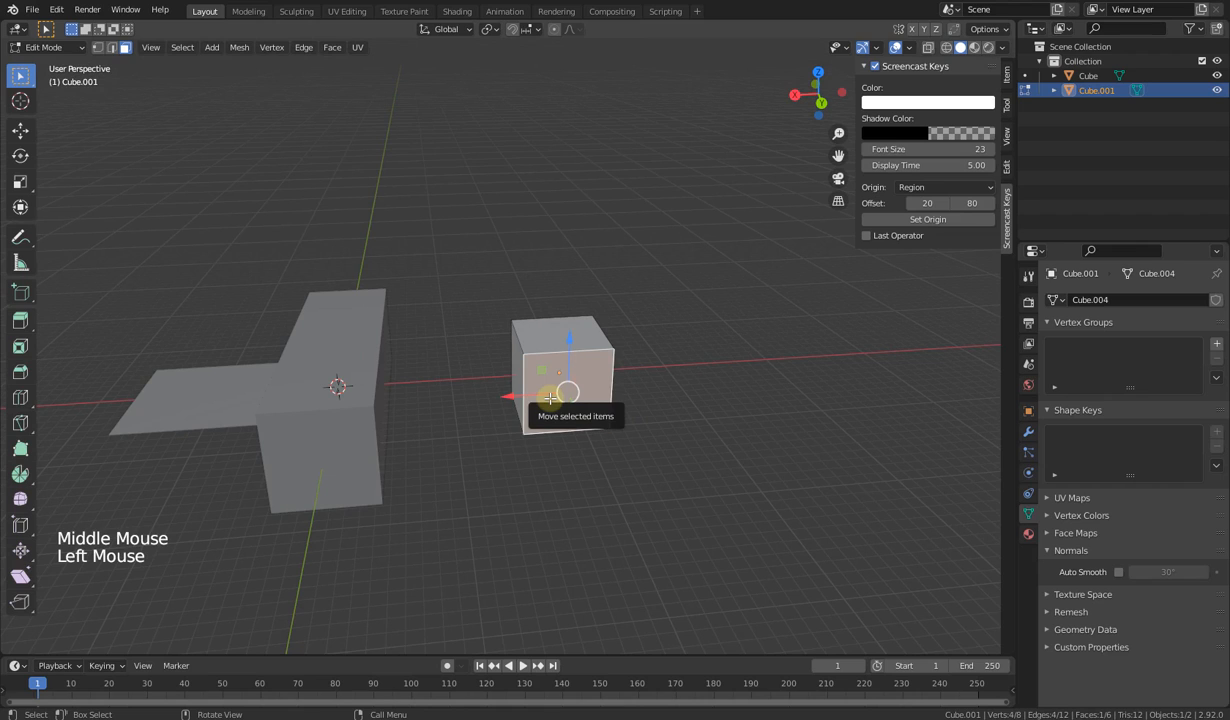
right_click(551, 399)
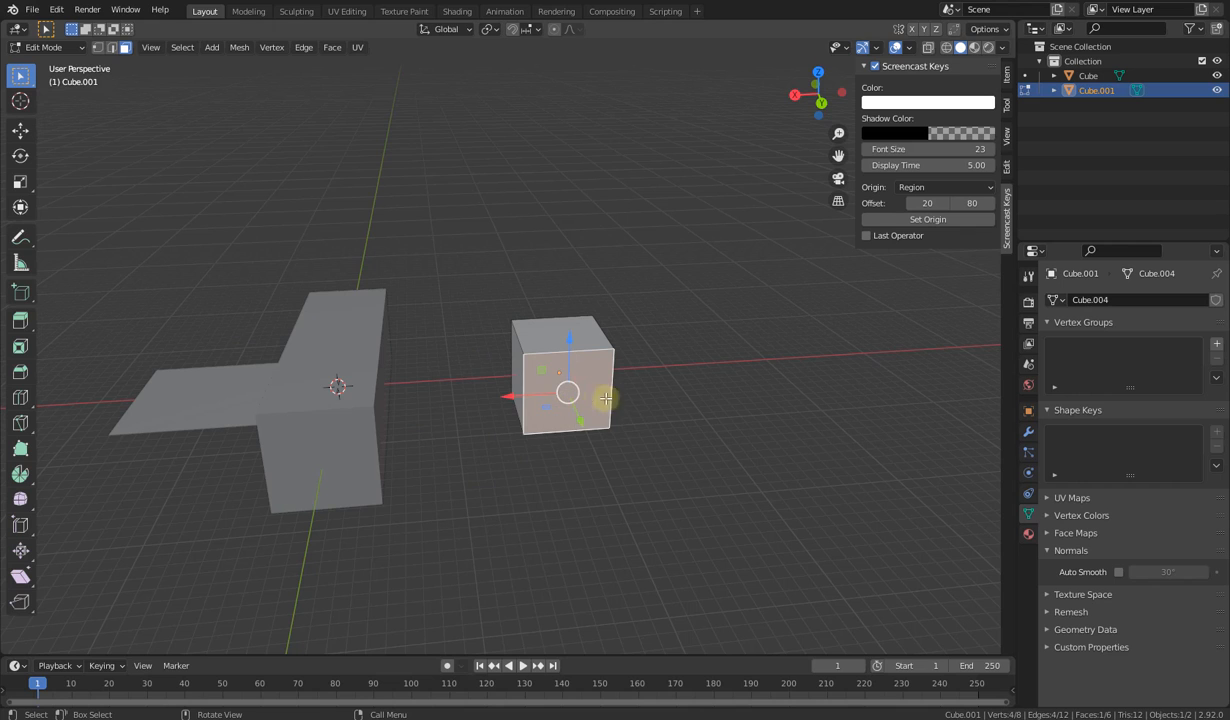
middle_drag(607, 393, 453, 435)
click(472, 356)
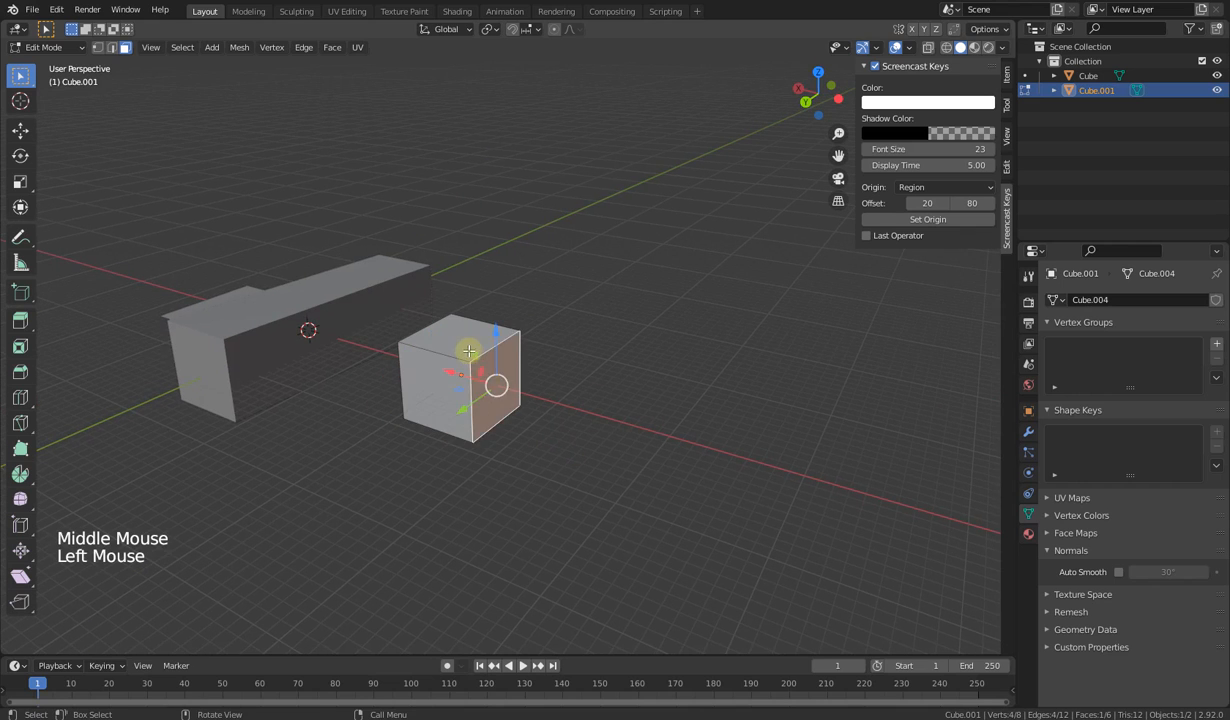
click(467, 362)
click(449, 413)
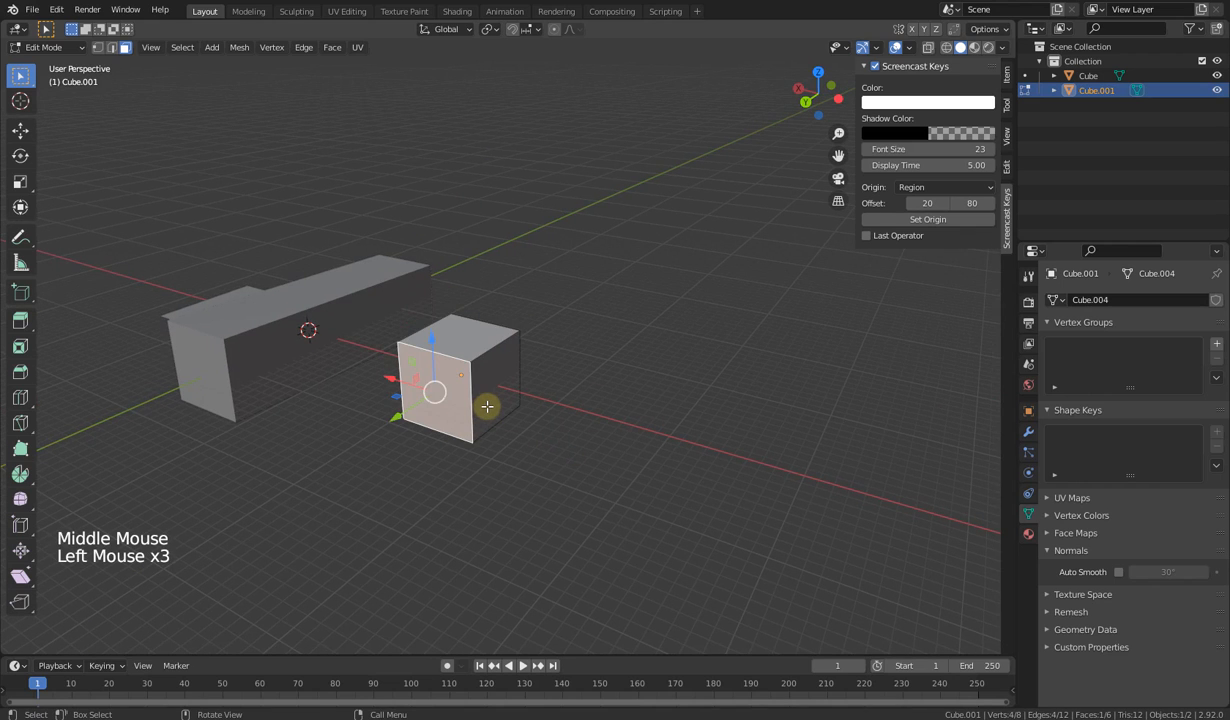
shift+click(487, 409)
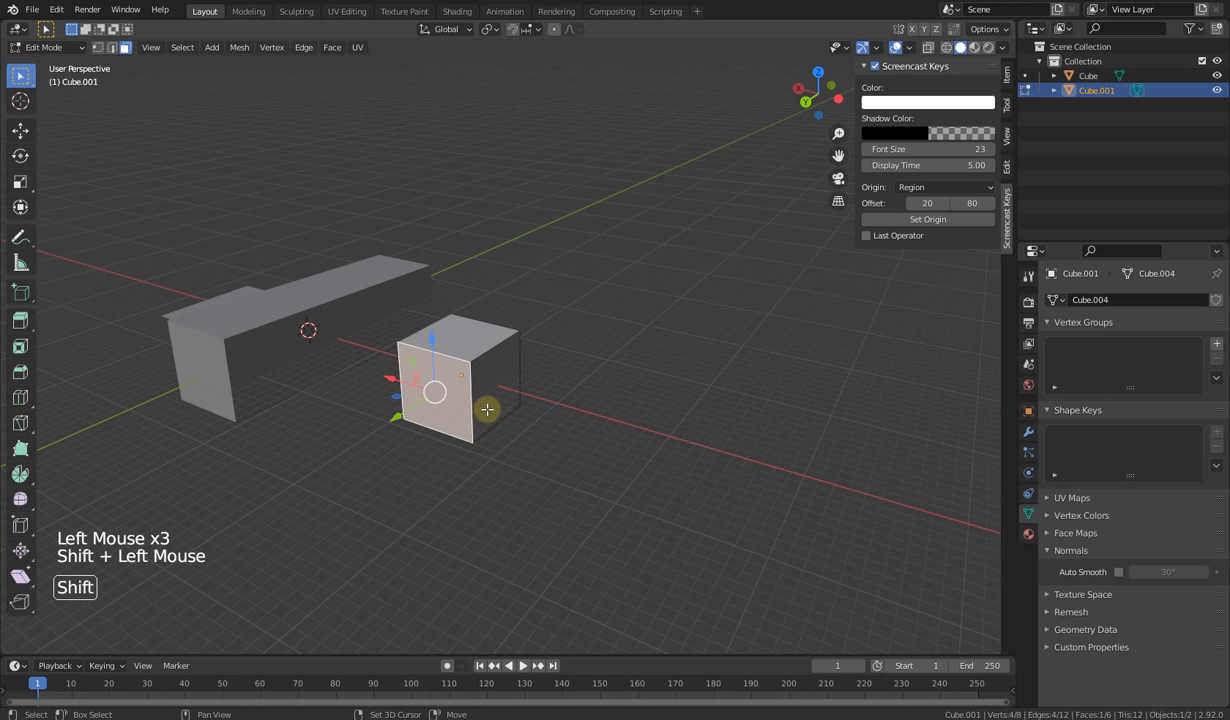
shift+click(462, 335)
middle_drag(462, 335, 404, 421)
shift+click(557, 374)
click(547, 376)
Step: Select the cube's entire mesh and try moving it away from its origin point
middle_drag(547, 376, 500, 463)
key(a)
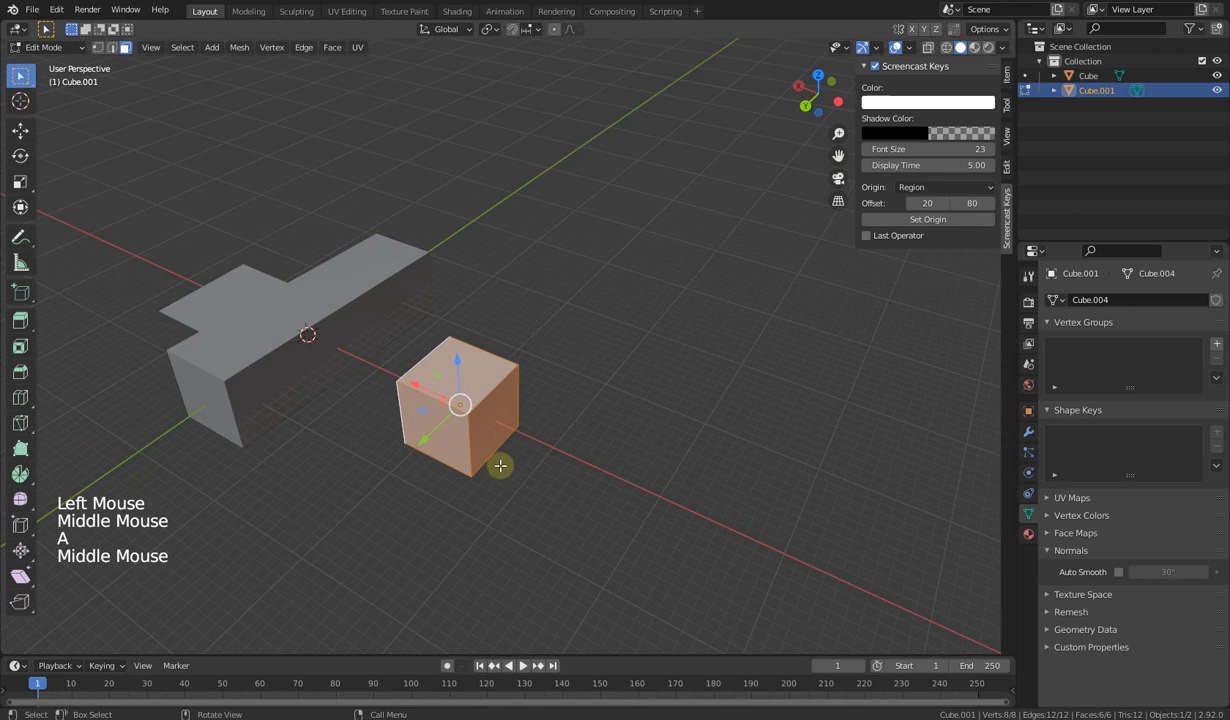
key(g)
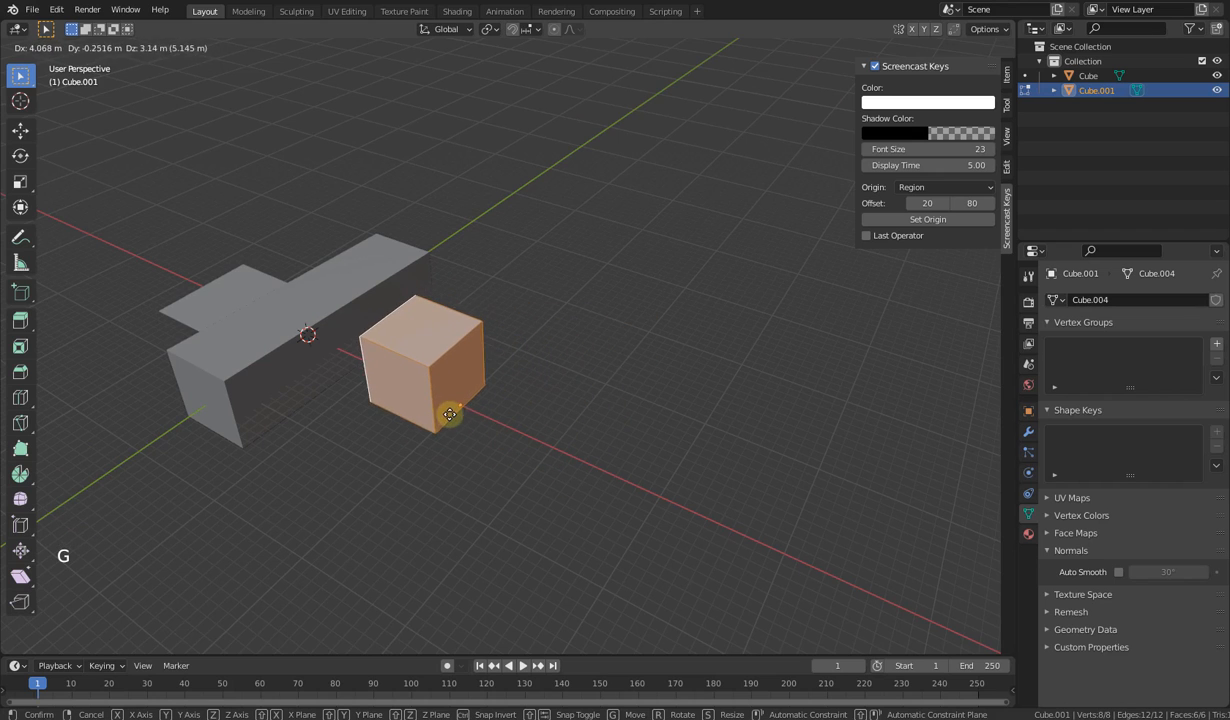
click(458, 455)
Step: Select single side faces of the cube and try pulling one outward along the X axis and back
middle_drag(506, 471, 515, 410)
click(436, 386)
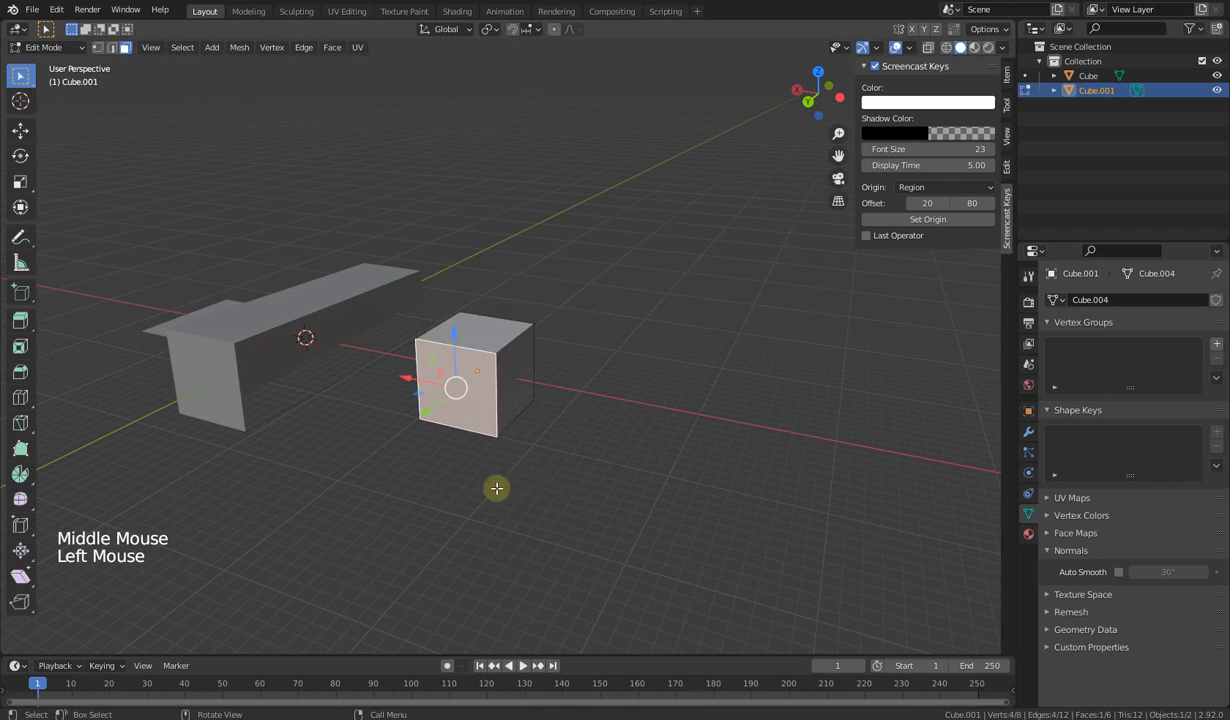
middle_drag(476, 470, 376, 376)
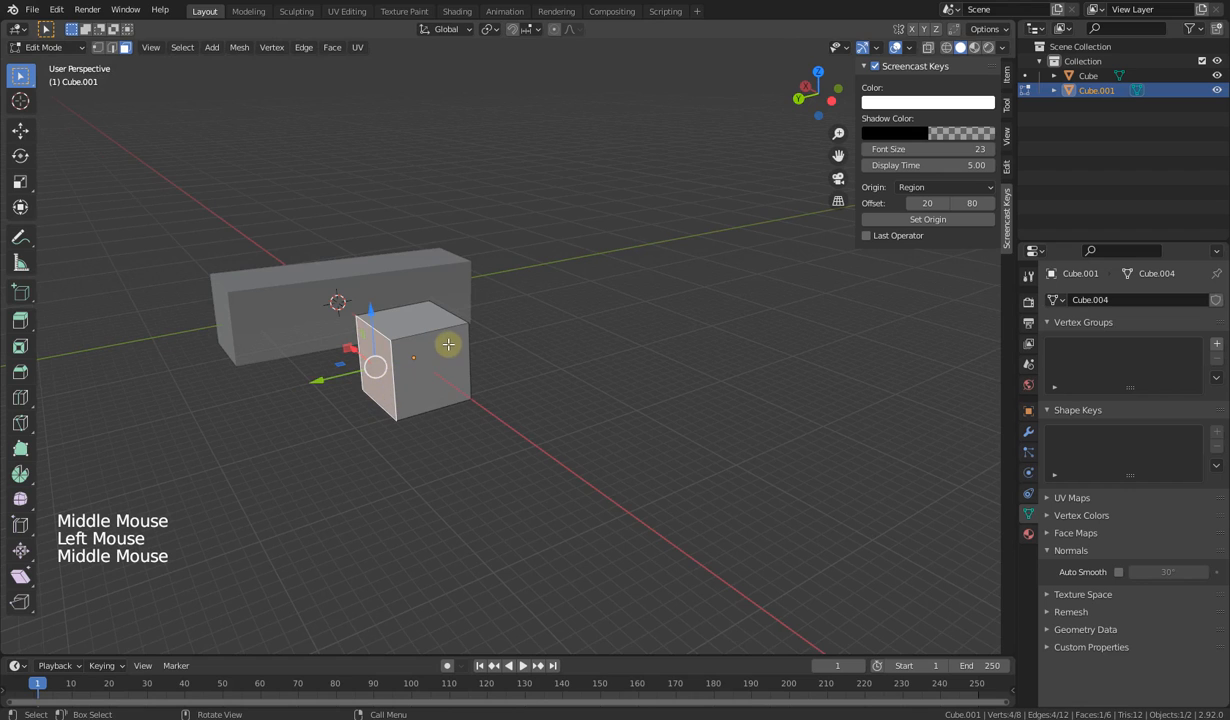
click(400, 390)
middle_drag(417, 385, 557, 415)
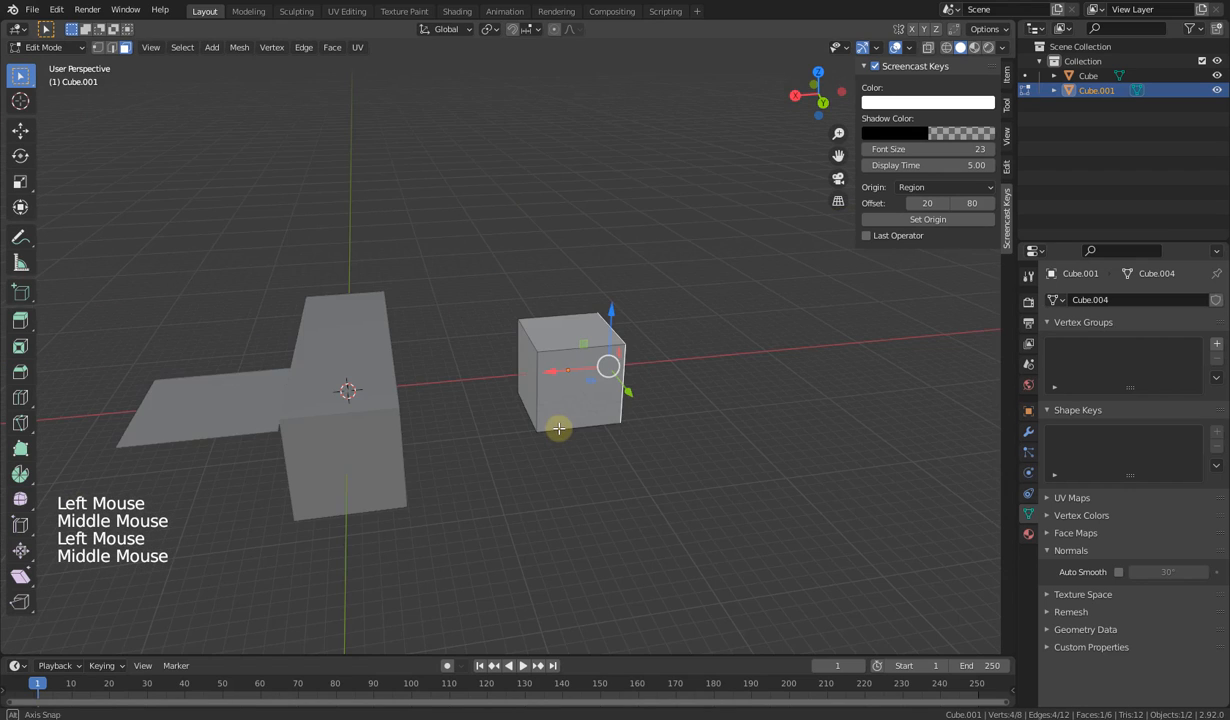
drag(557, 378, 762, 398)
click(648, 387)
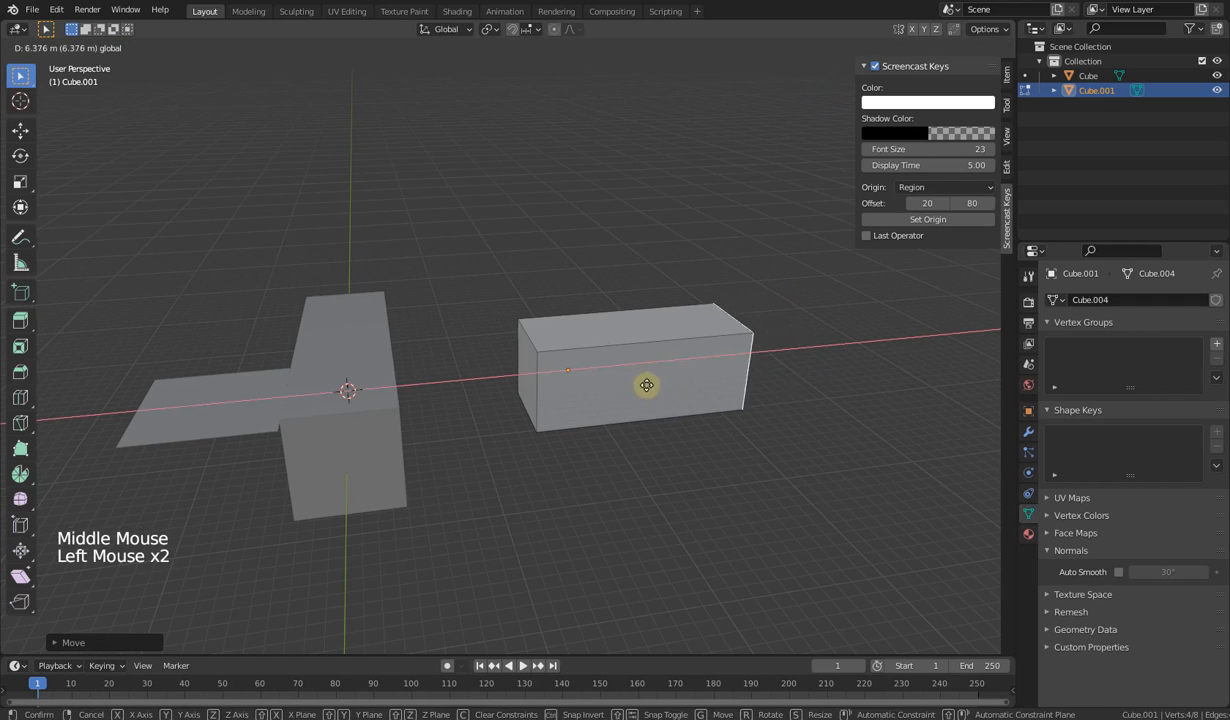
Step: Select individual side and top faces of the cube one after another in face selection mode
middle_drag(648, 387, 483, 439)
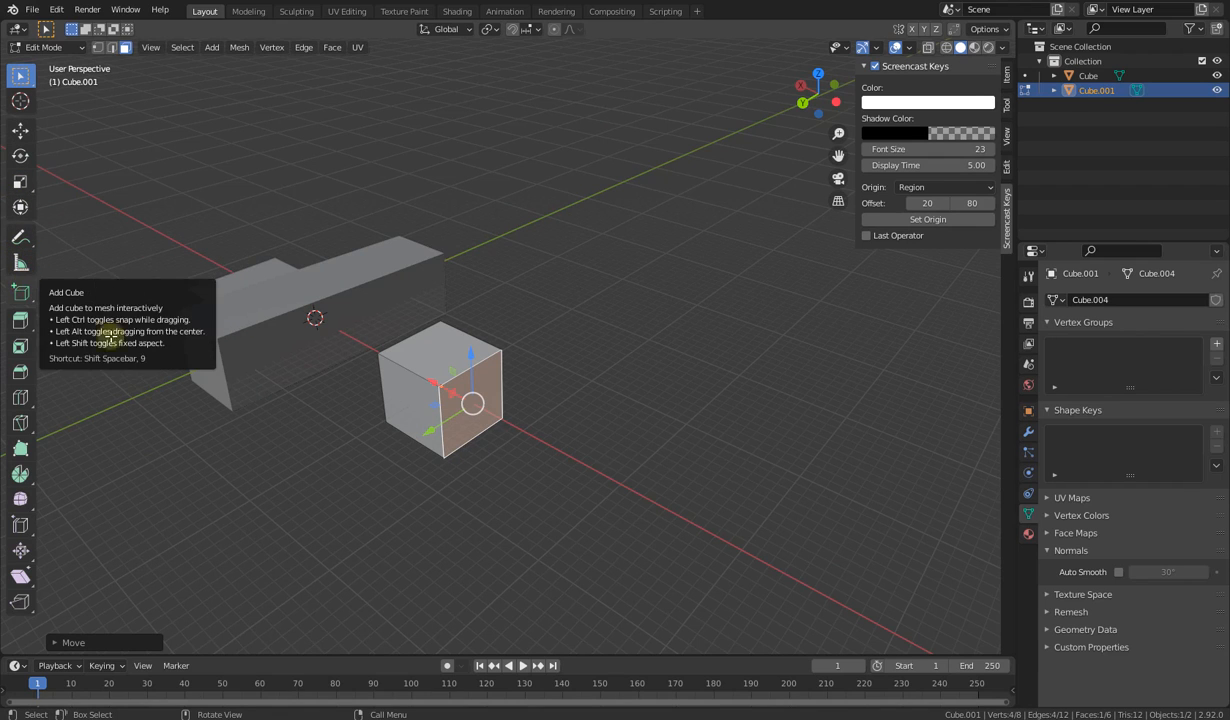
middle_drag(400, 494, 436, 477)
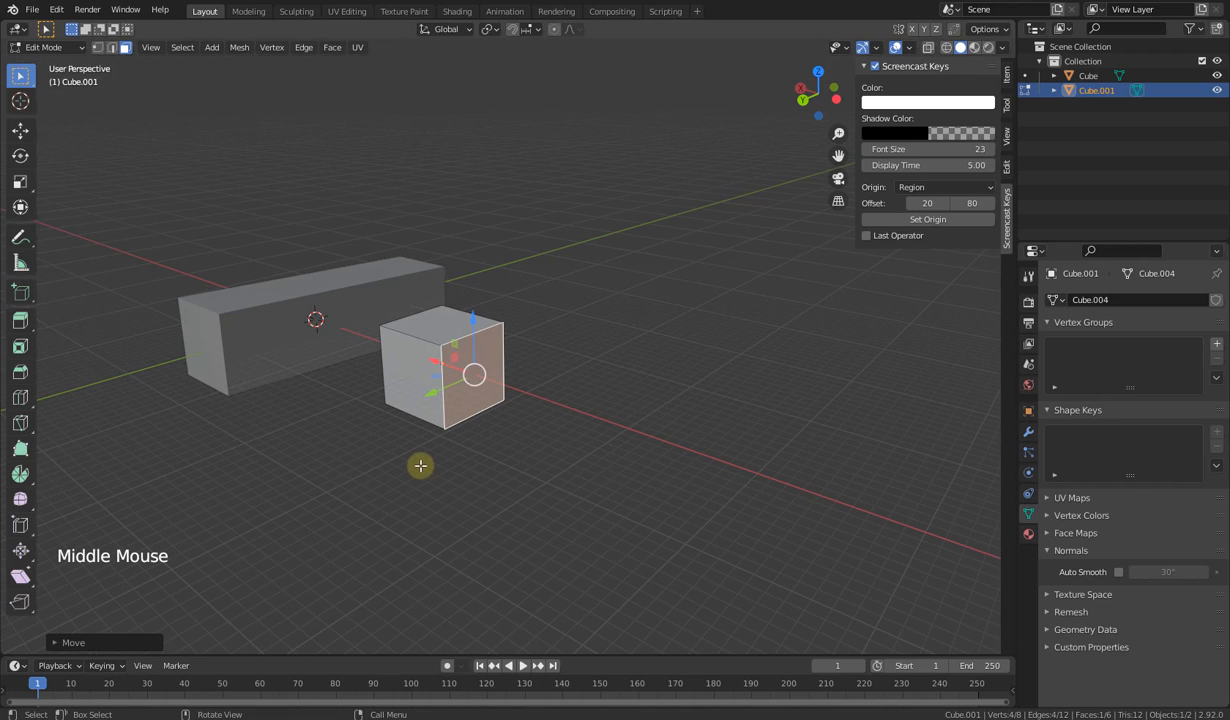
middle_drag(420, 465, 552, 383)
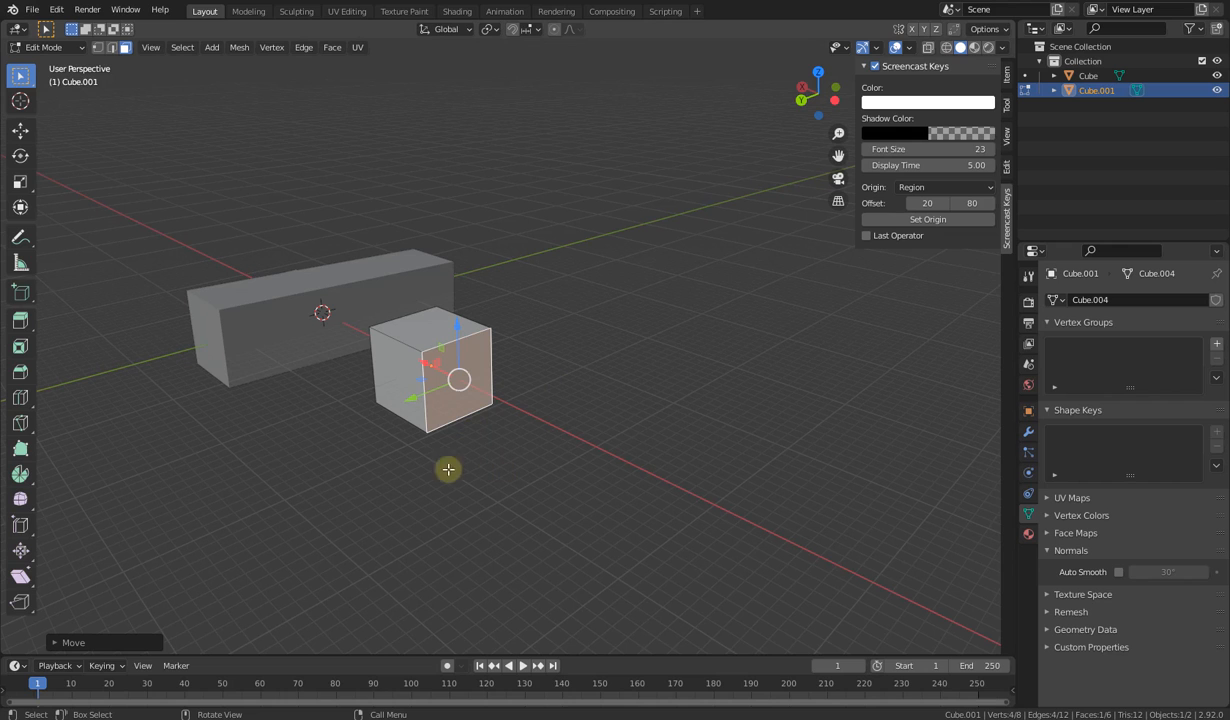
shift+middle_drag(446, 486, 585, 489)
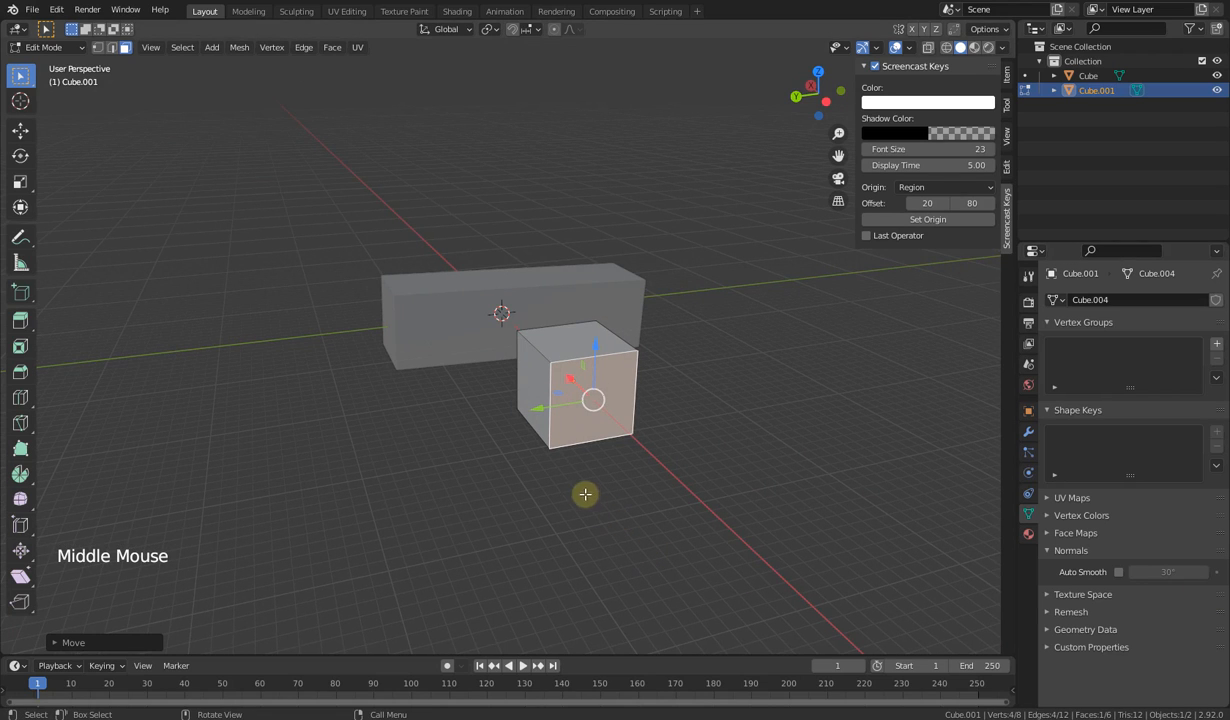
middle_drag(582, 491, 665, 480)
click(632, 420)
middle_drag(632, 420, 568, 396)
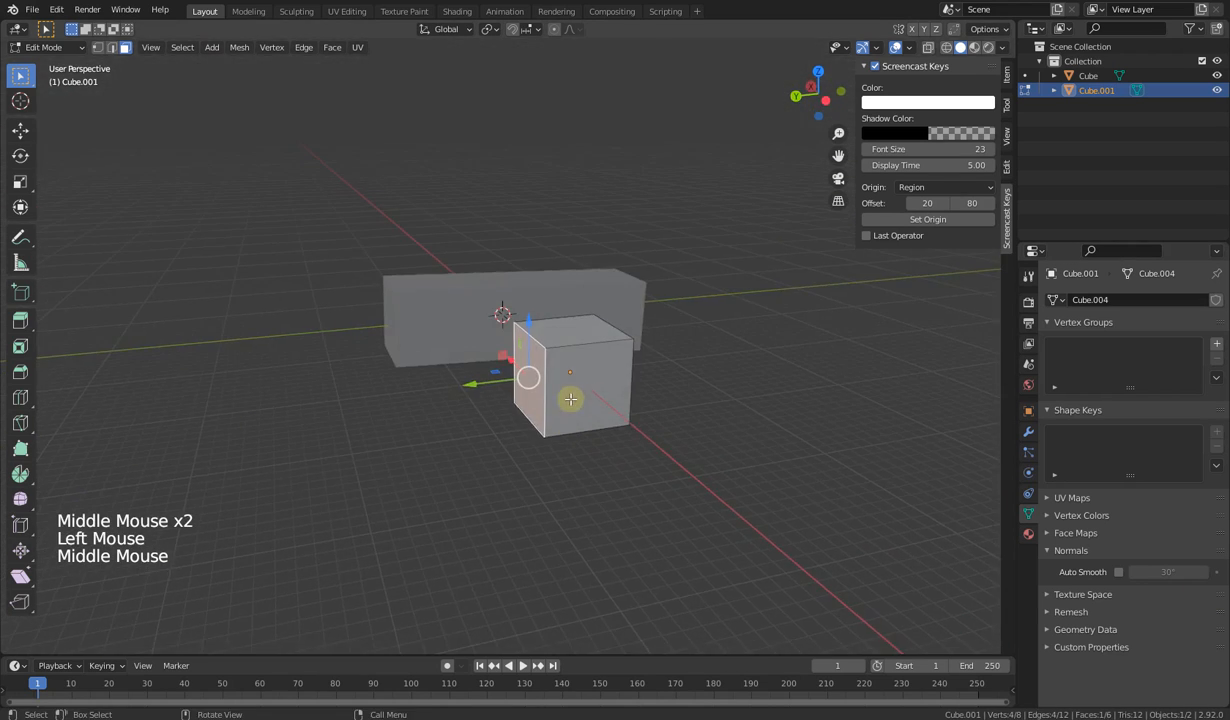
click(572, 408)
click(572, 331)
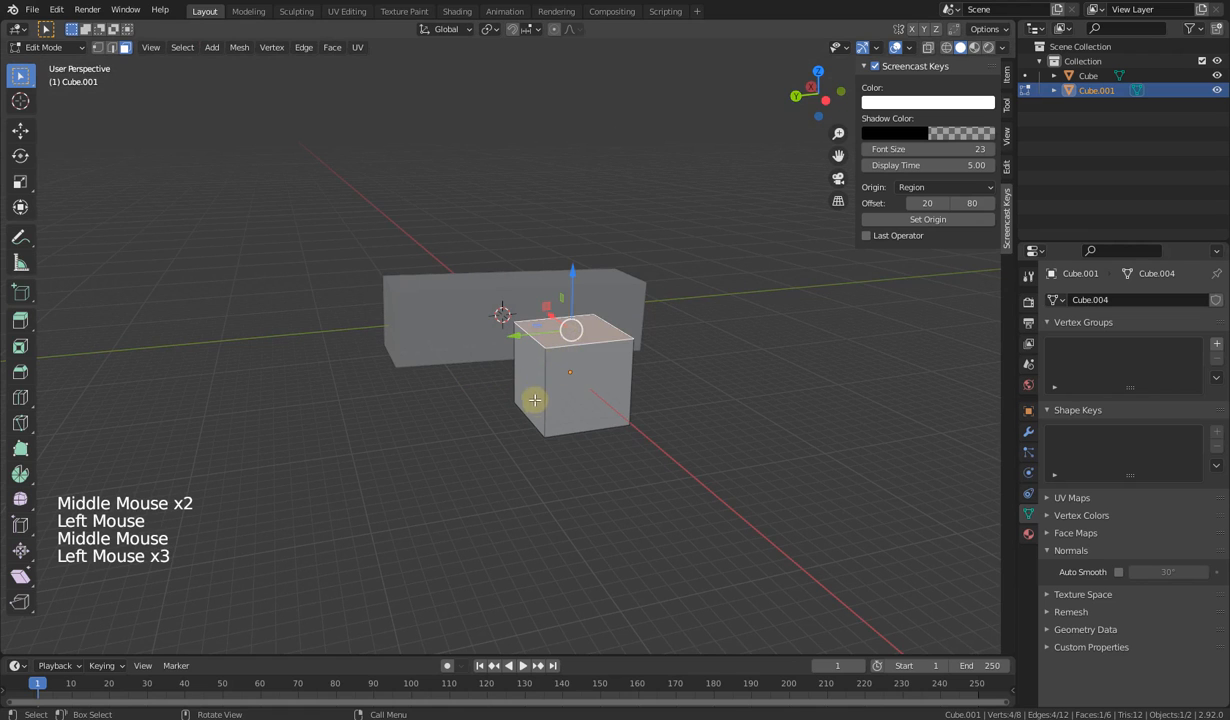
click(585, 392)
middle_drag(585, 388, 647, 369)
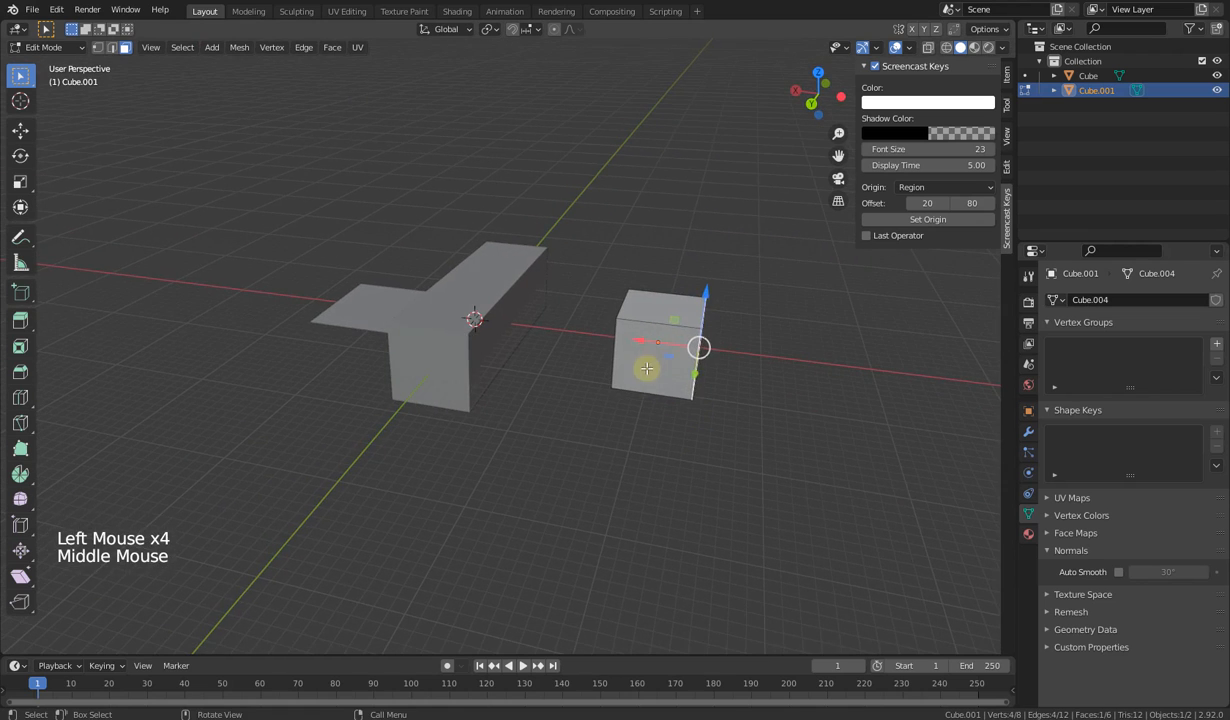
click(647, 369)
click(660, 306)
click(676, 384)
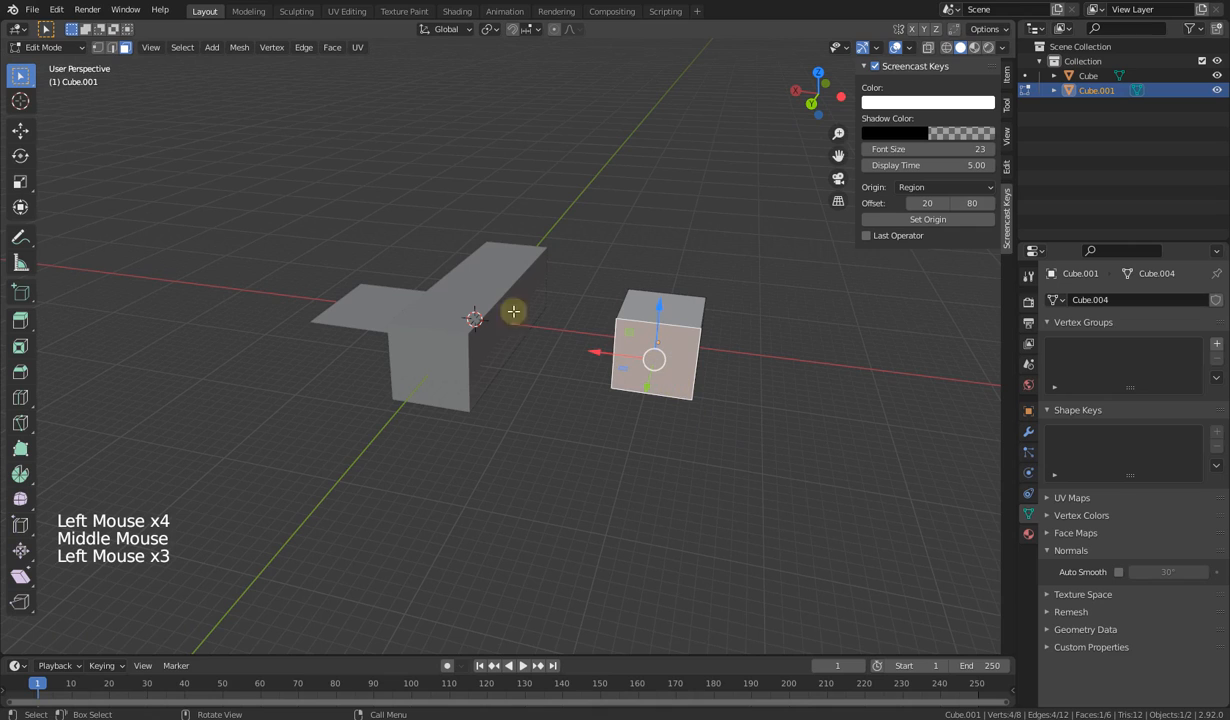
Step: Pick a corner vertex of the cube in vertex selection mode and an upper edge in edge selection mode
click(99, 47)
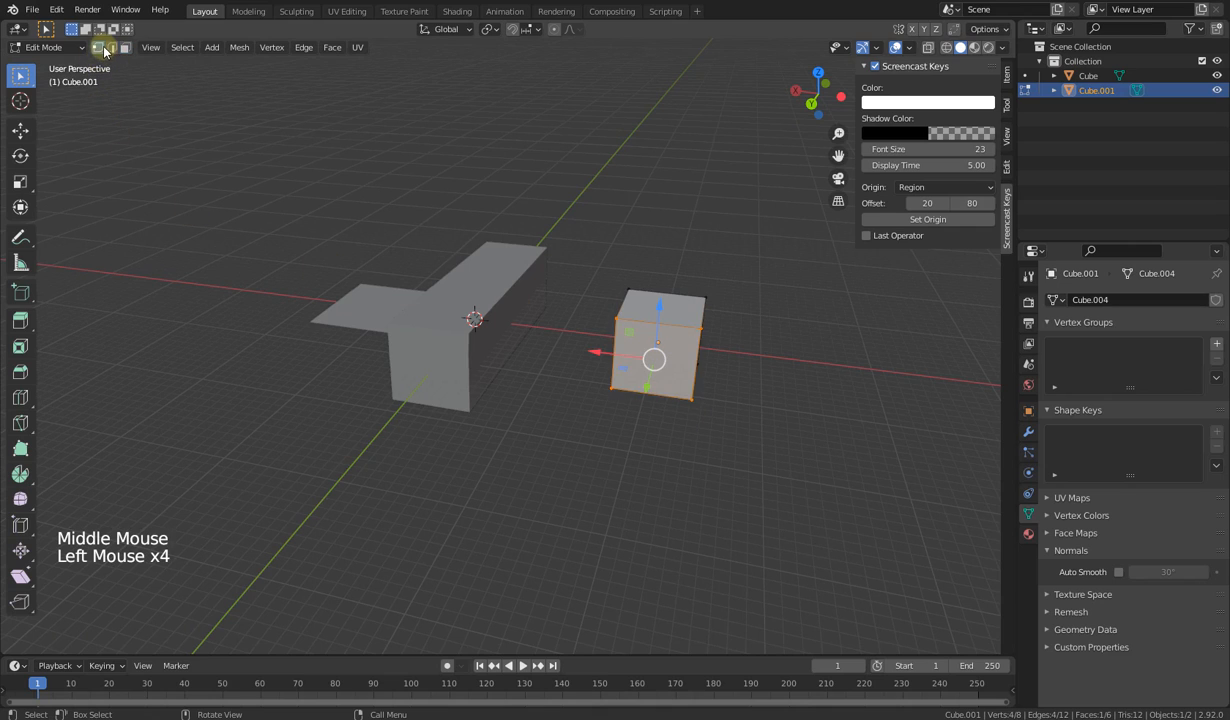
click(613, 319)
click(624, 287)
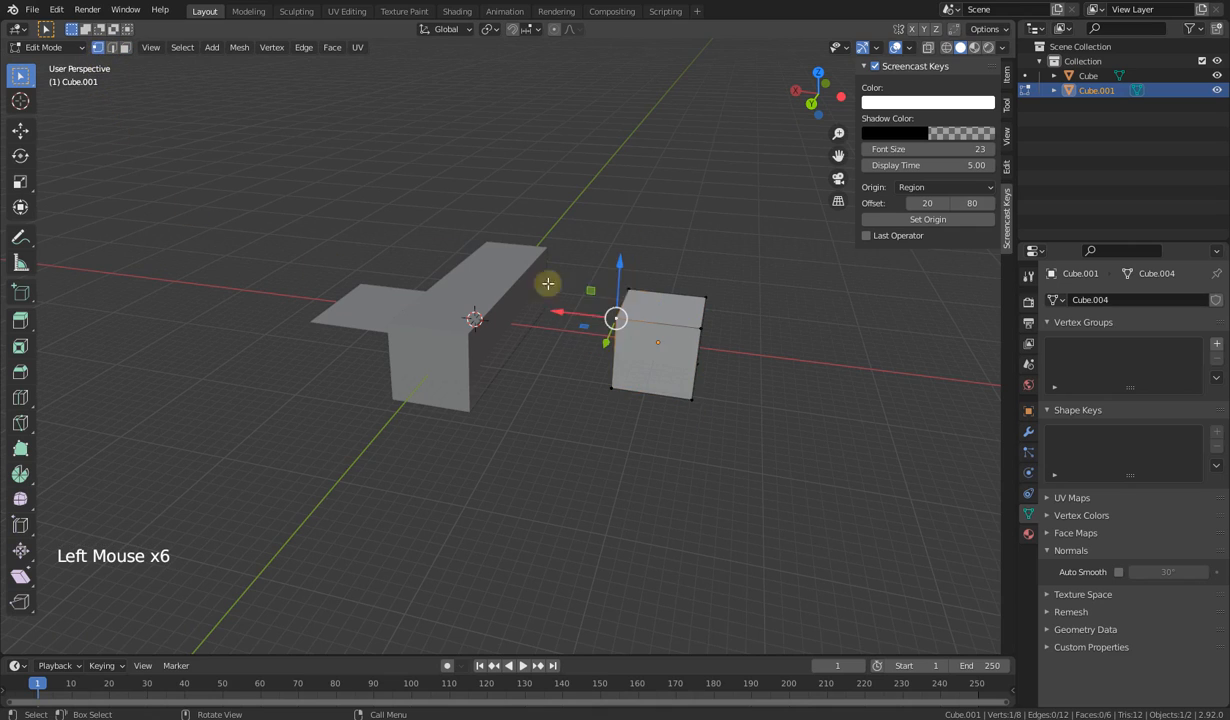
click(112, 48)
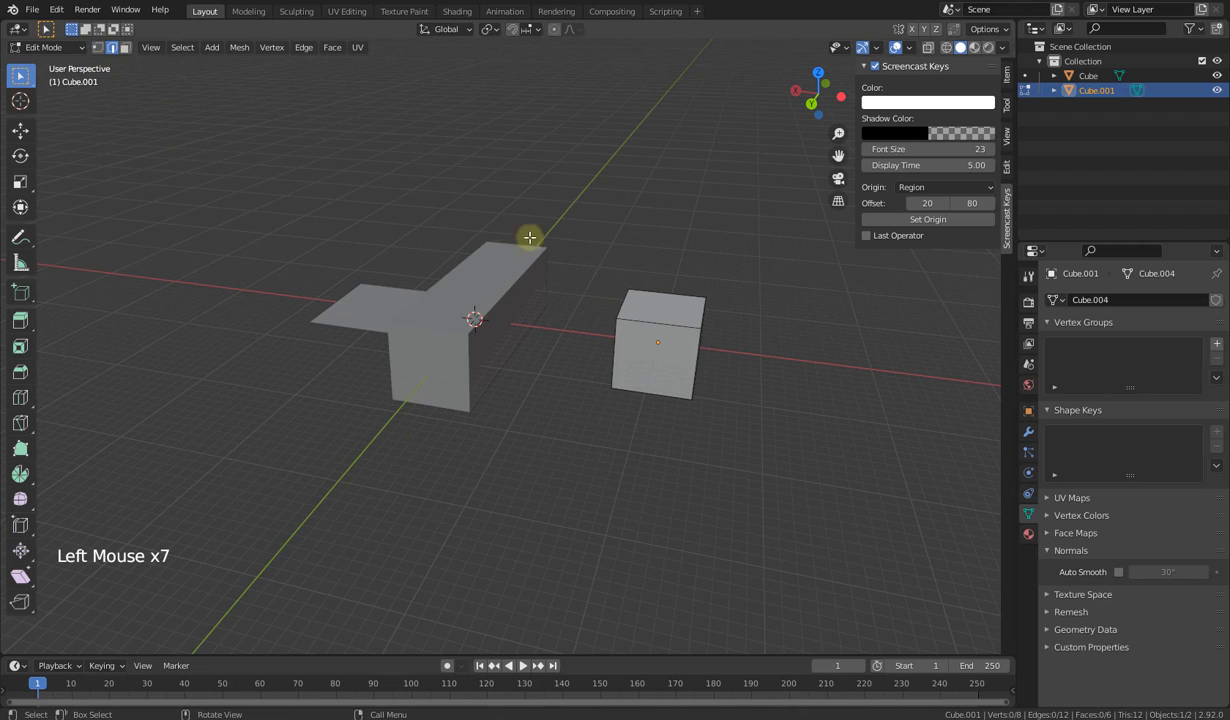
click(630, 304)
Step: Move the selected upper edge outward along the Y axis and return to Object Mode
middle_drag(631, 439, 466, 432)
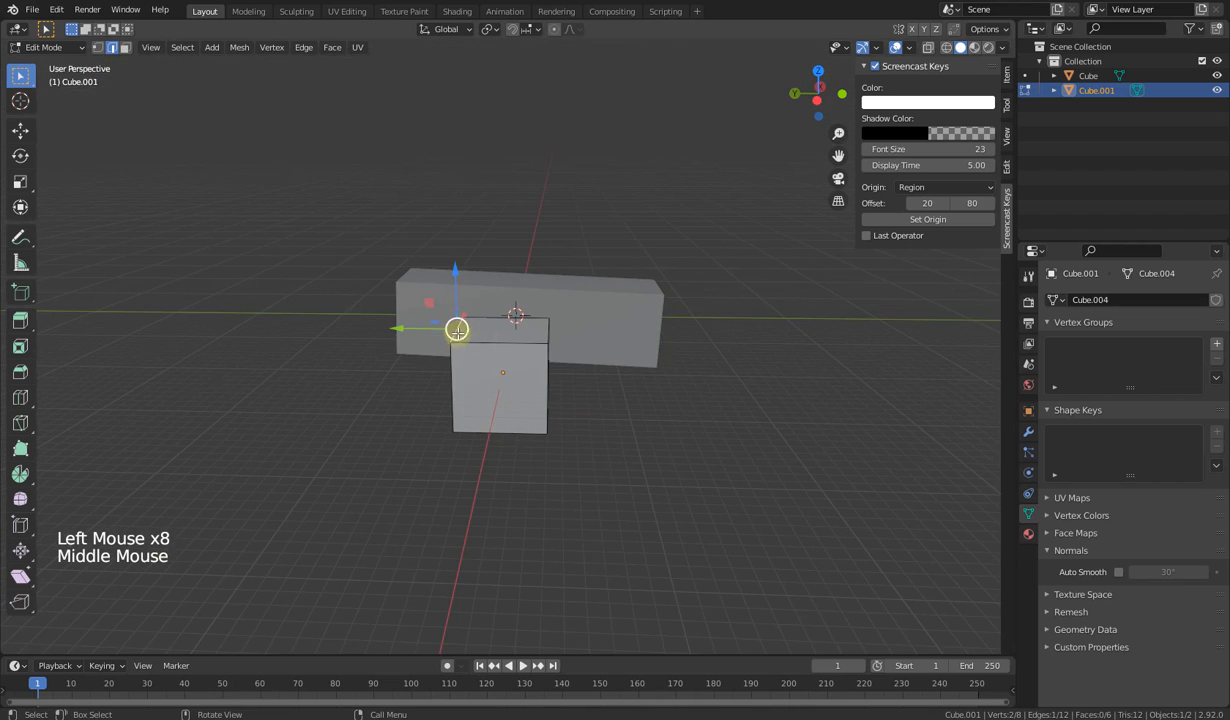
drag(397, 330, 275, 332)
middle_drag(456, 434, 534, 403)
key(Tab)
middle_drag(406, 425, 433, 422)
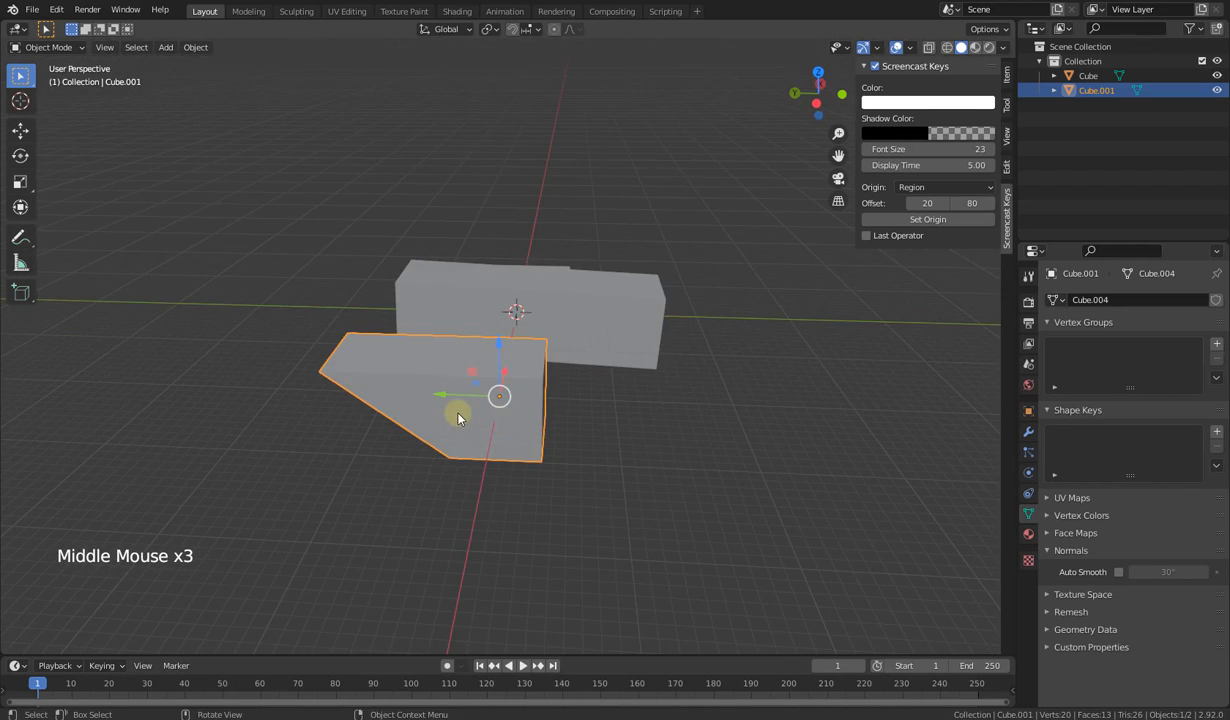
Step: Move the opposite upper edge outward along Y in Edit Mode and view the reshaped object in Object Mode
key(Tab)
click(547, 362)
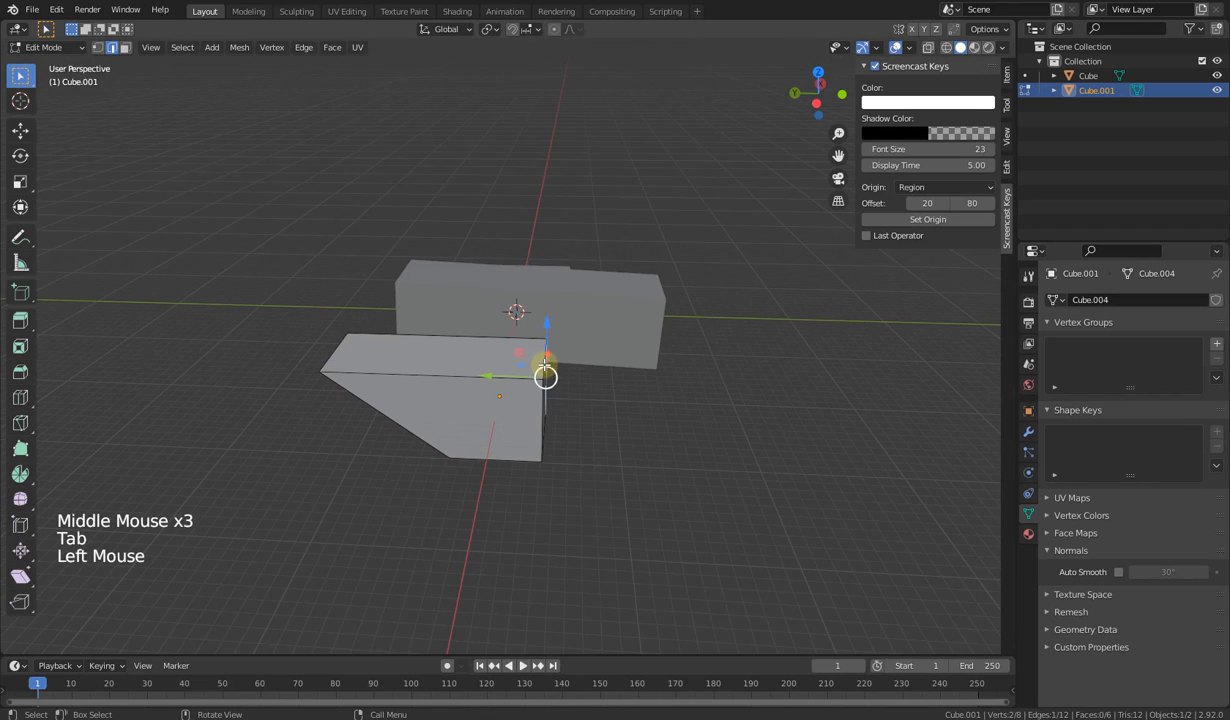
click(576, 377)
drag(497, 356, 659, 349)
key(Tab)
middle_drag(380, 565, 439, 505)
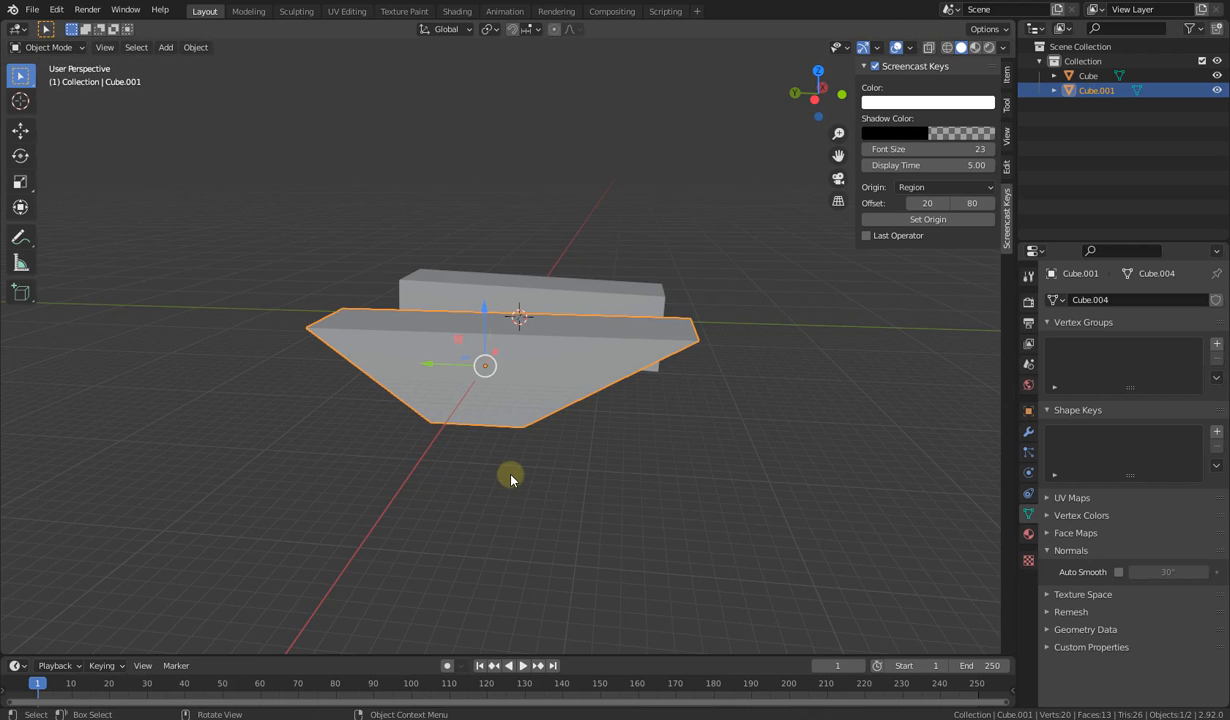
middle_drag(515, 358, 603, 430)
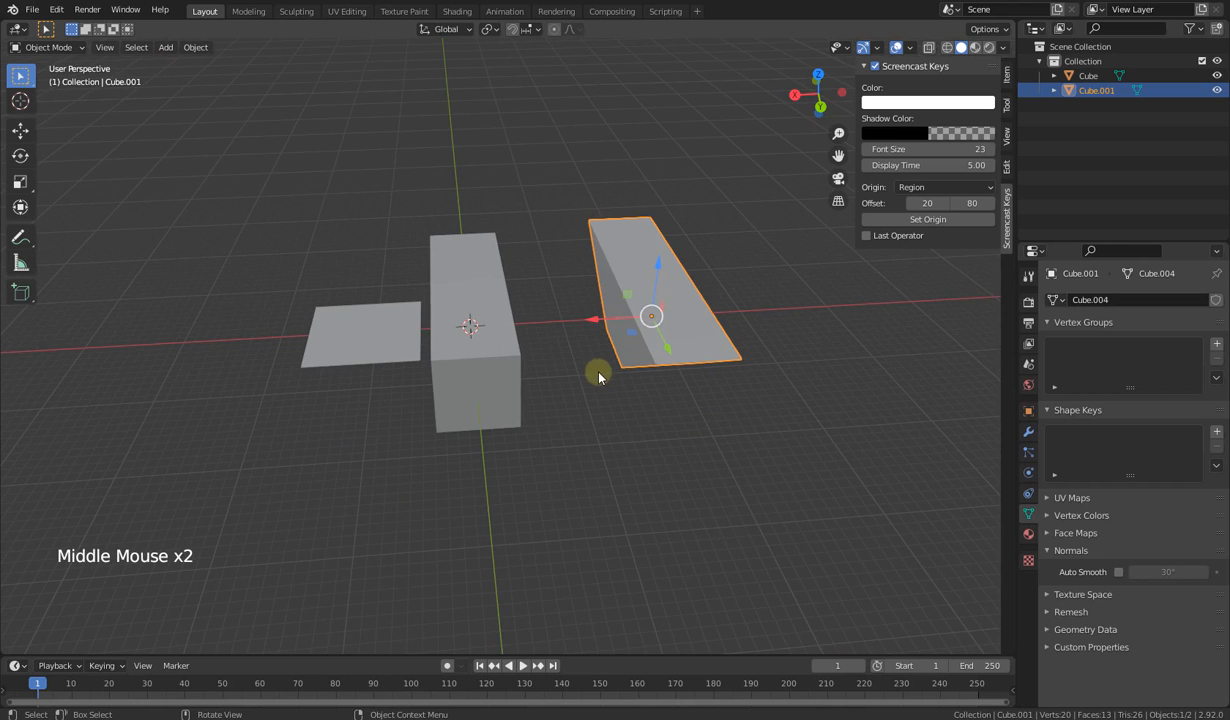
middle_drag(598, 376, 588, 440)
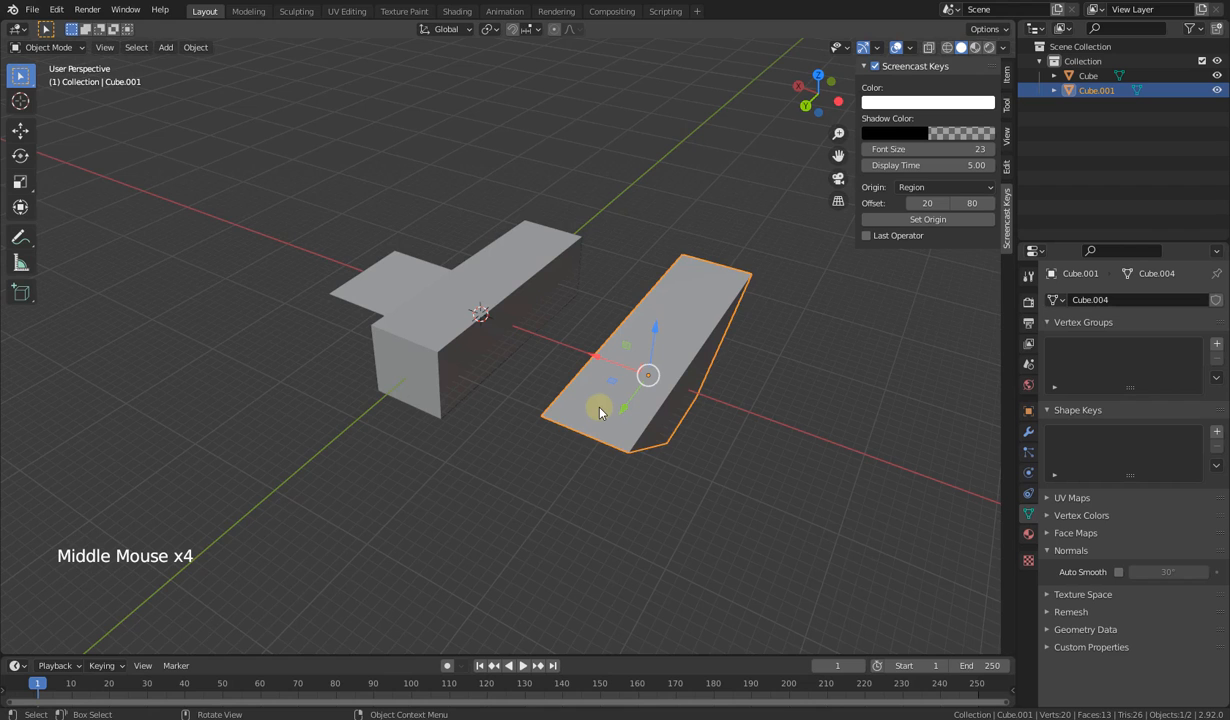
Step: Go back to Edit Mode and undo both edge moves on the cube
key(Tab)
middle_drag(633, 431, 491, 431)
key(ctrl+z)
key(ctrl+z)
key(ctrl+z)
key(ctrl+z)
key(ctrl+z)
key(ctrl+z)
key(ctrl+z)
key(ctrl+z)
key(ctrl+z)
key(ctrl+z)
key(ctrl+z)
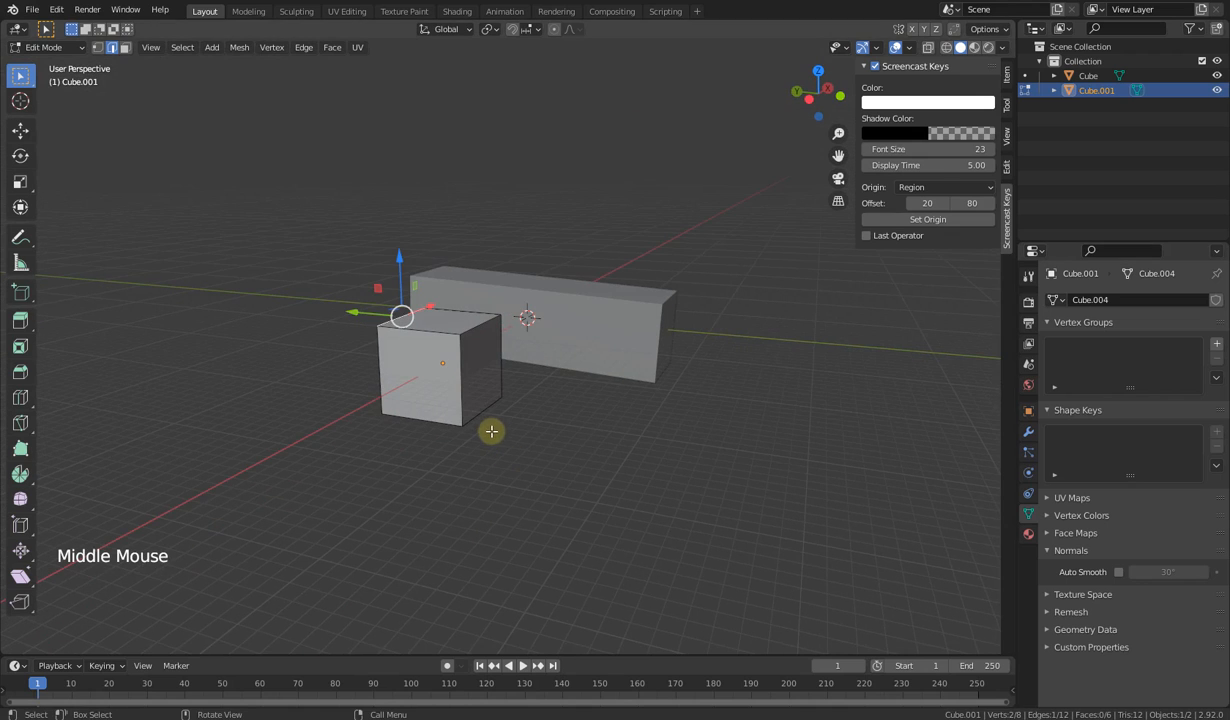
Step: Examine the vertex and edge operations available in Edit Mode
click(443, 366)
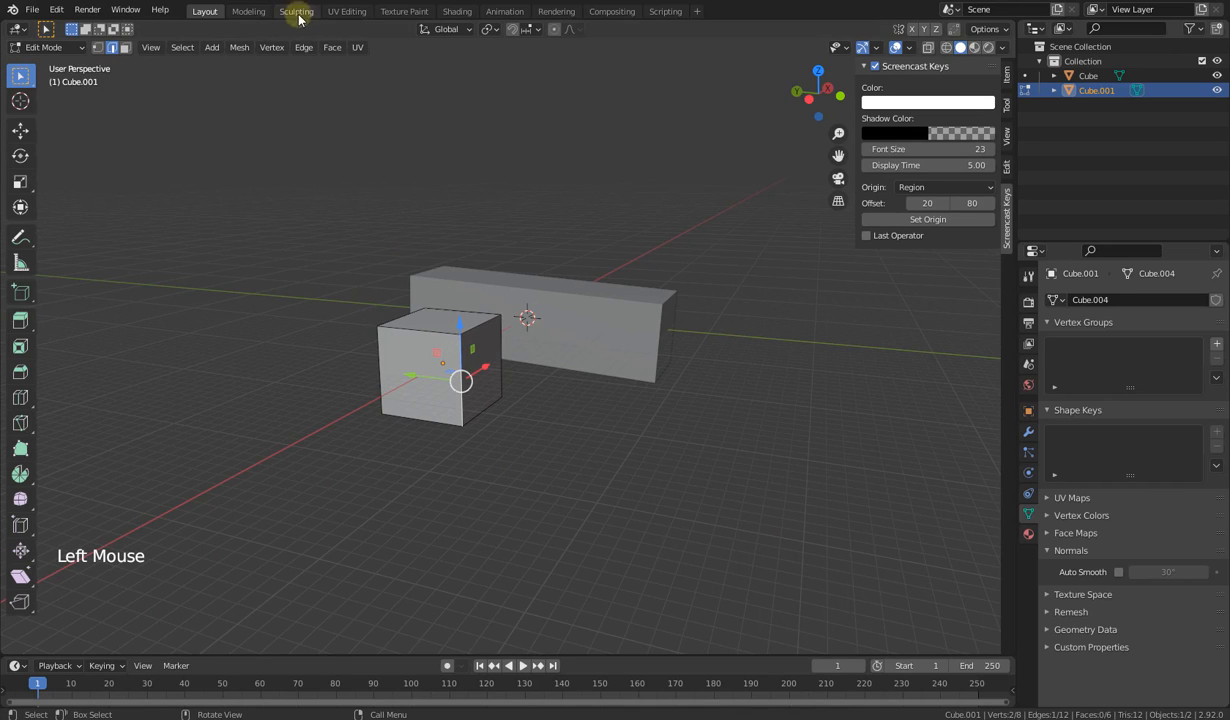
click(268, 48)
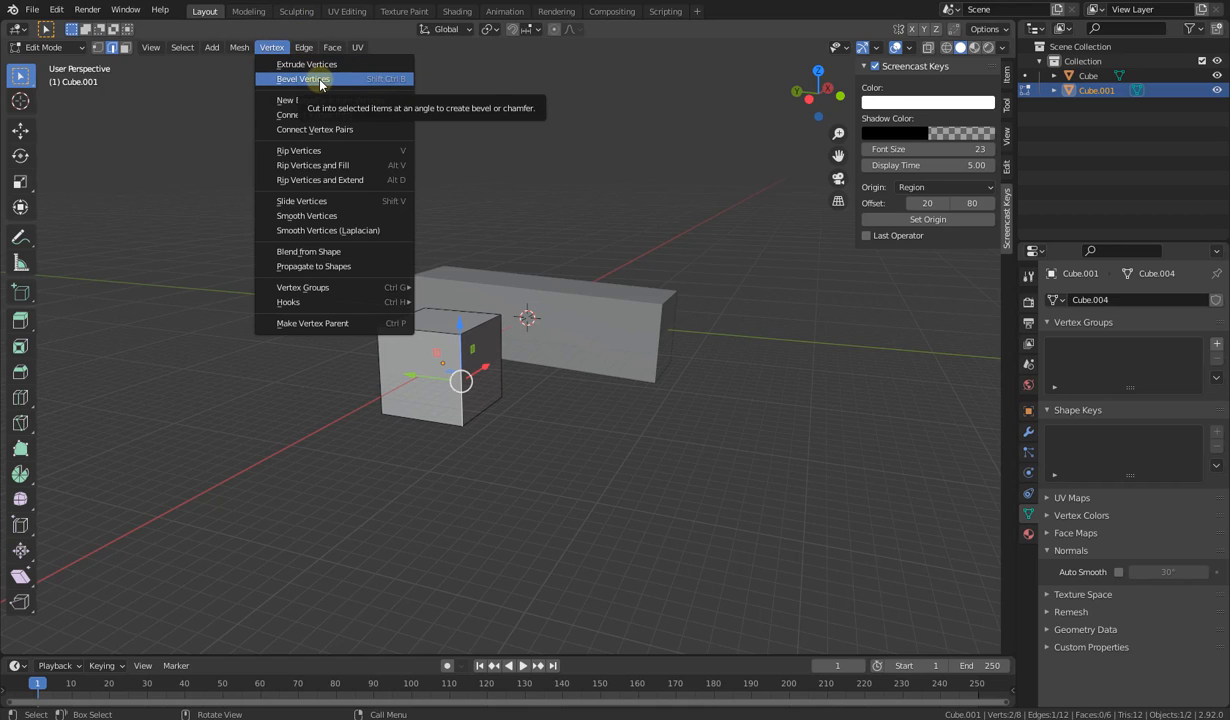
click(310, 49)
click(312, 49)
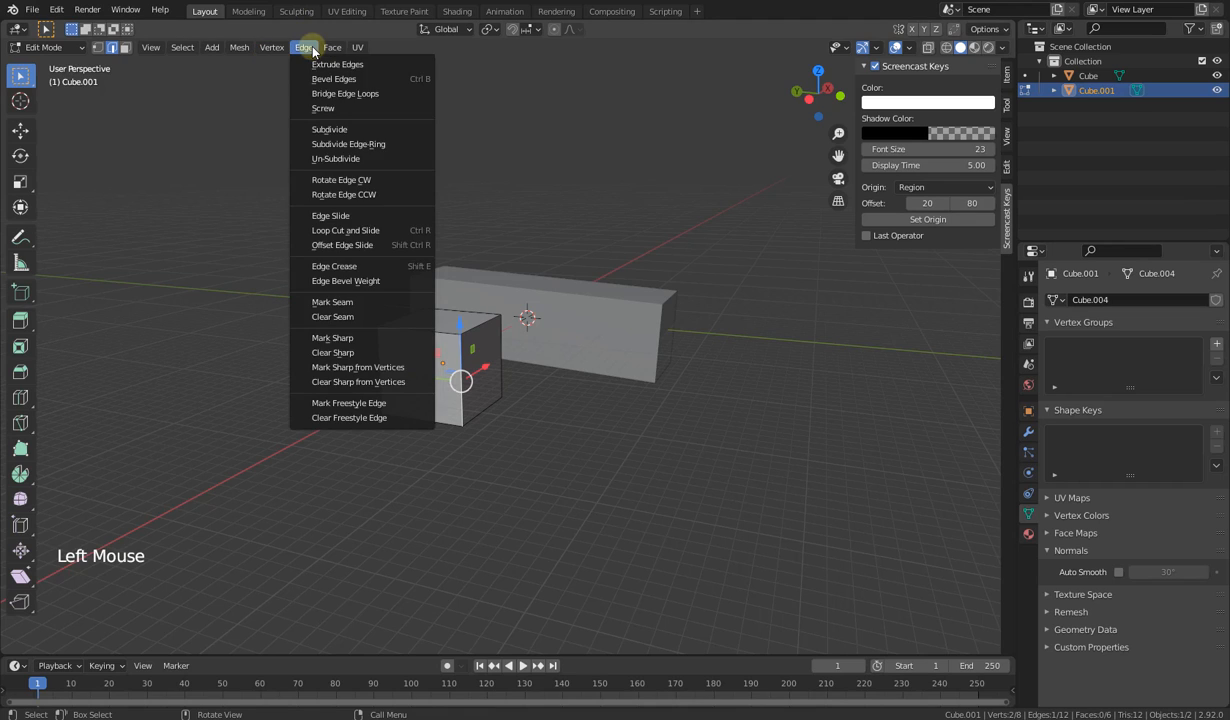
click(536, 207)
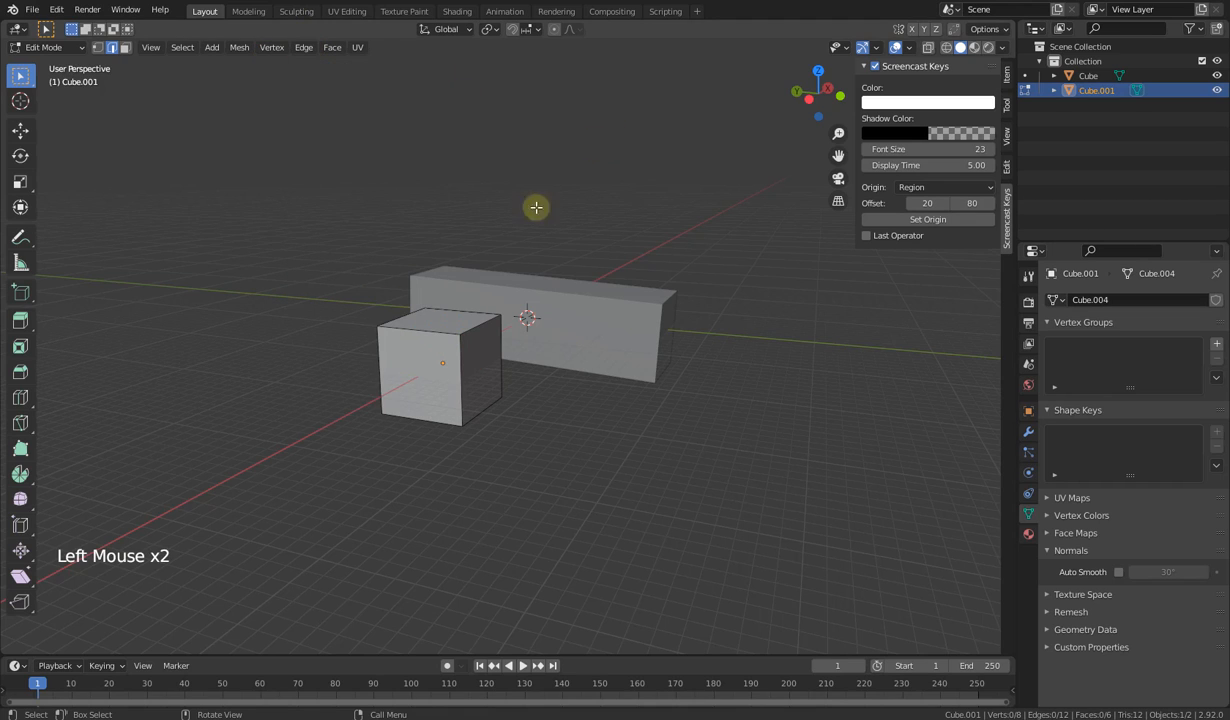
key(ctrl)
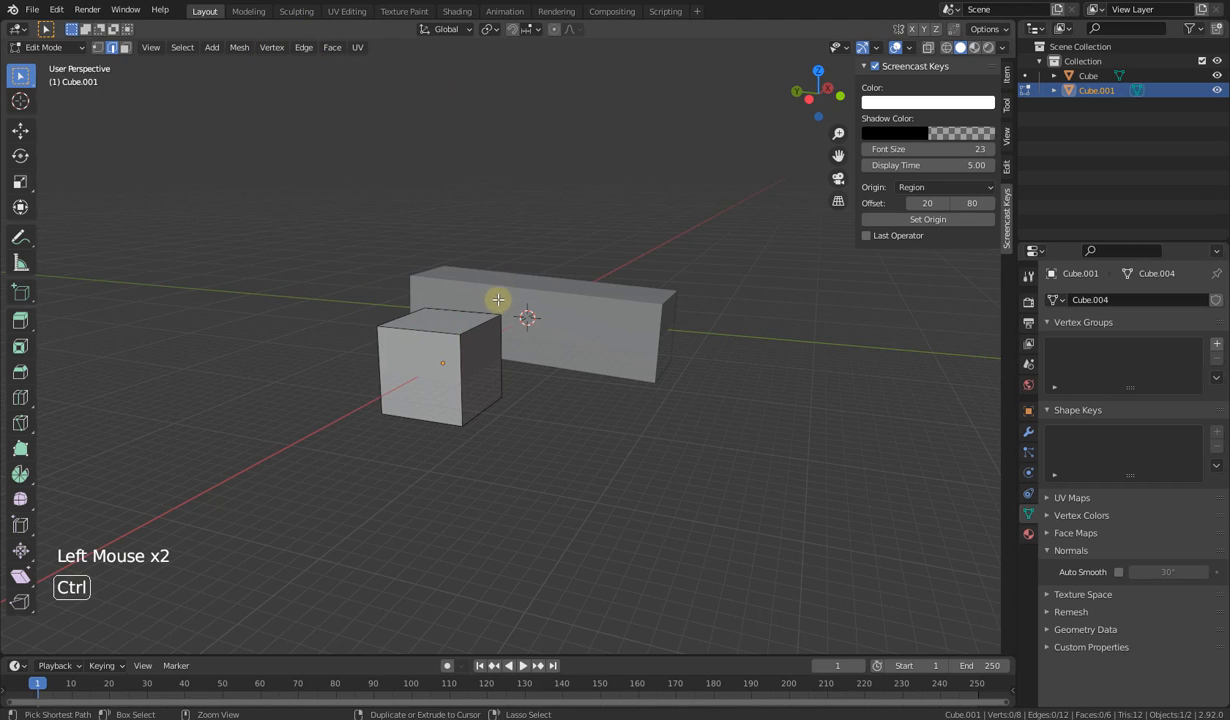
key(ctrl+e)
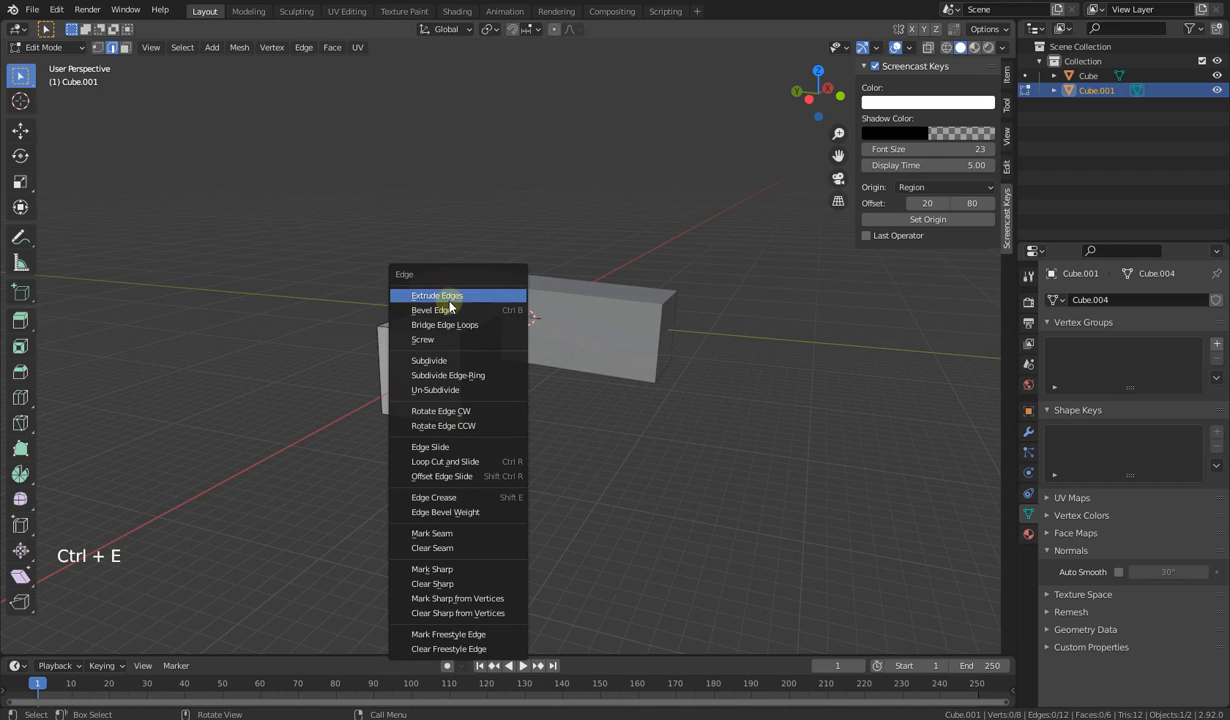
click(300, 47)
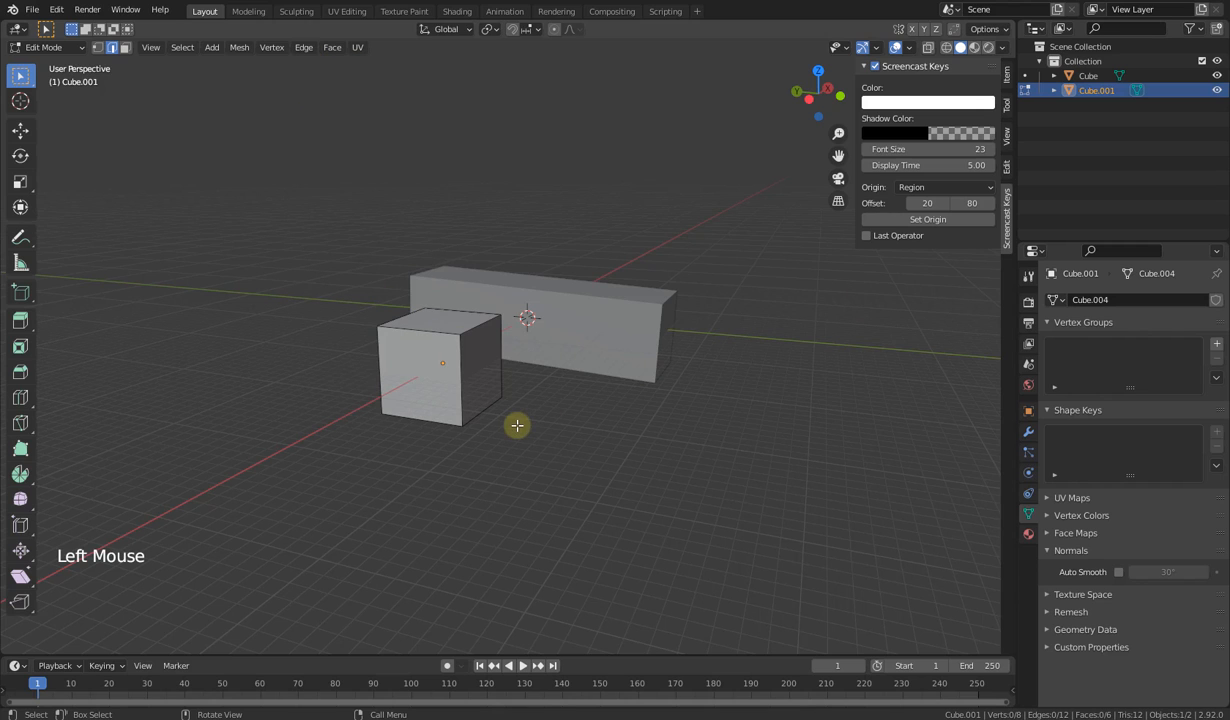
key(ctrl+e)
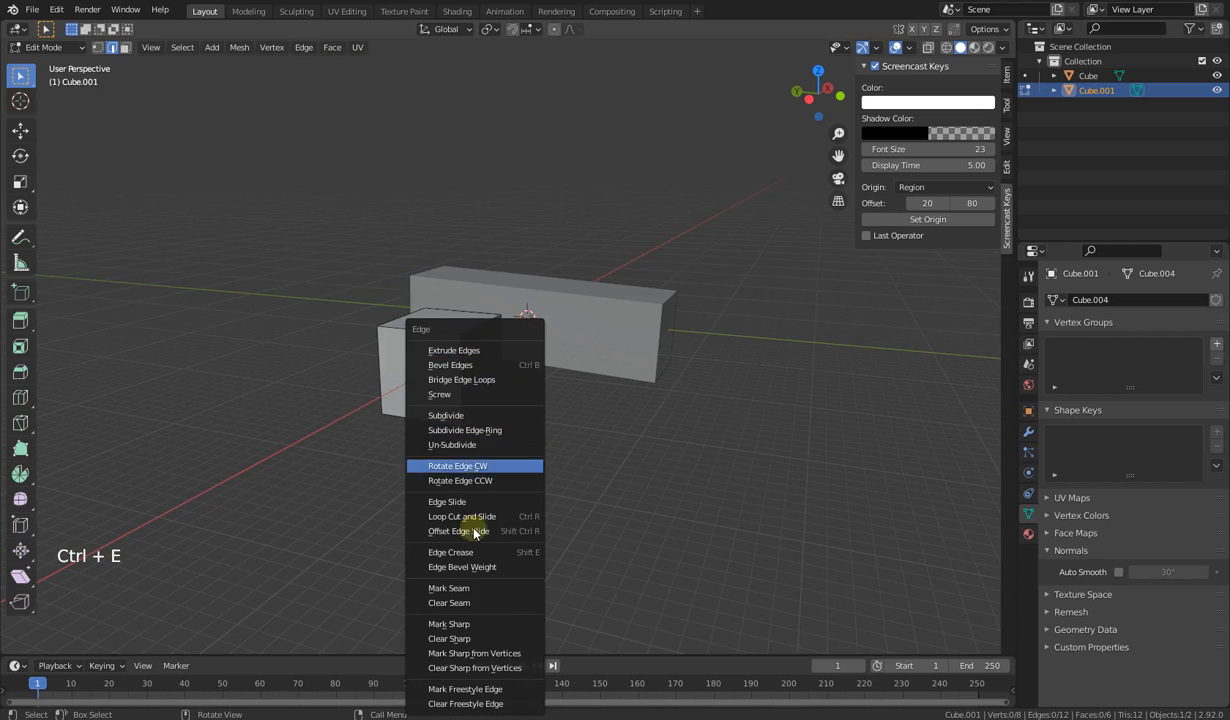
Step: Check the shortcut for the face operations and the primitives that can be added to the mesh
key(ctrl+f)
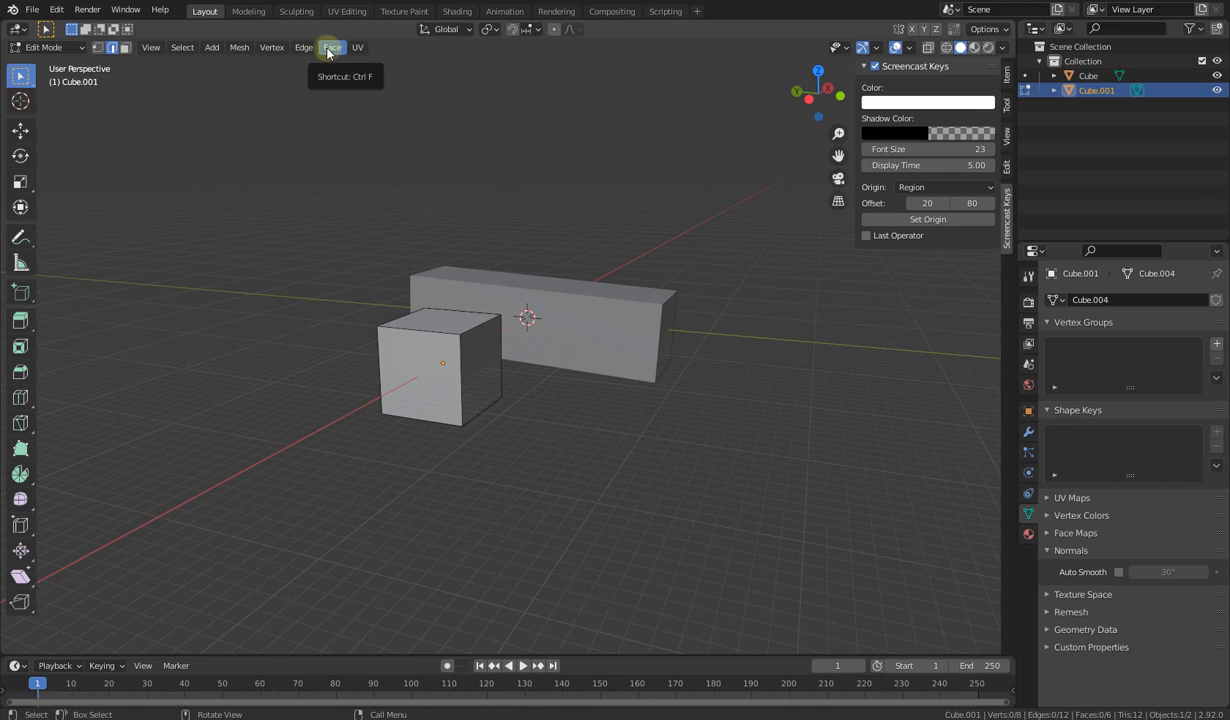
click(212, 50)
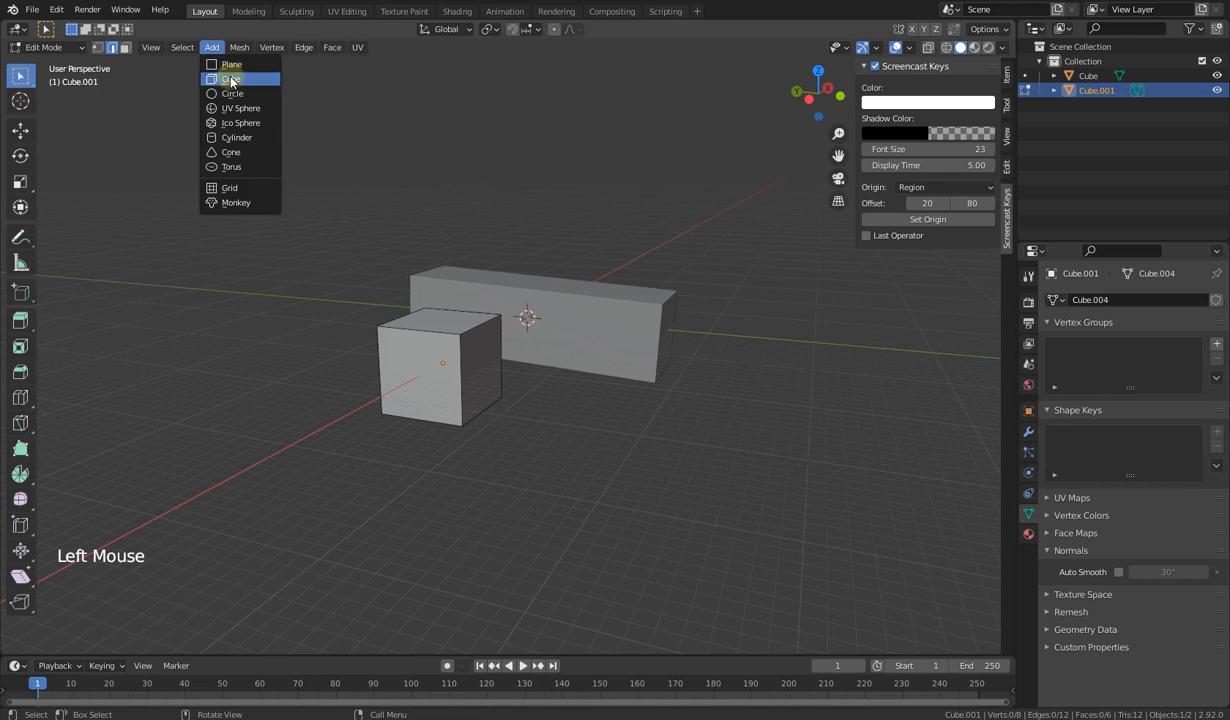
click(231, 49)
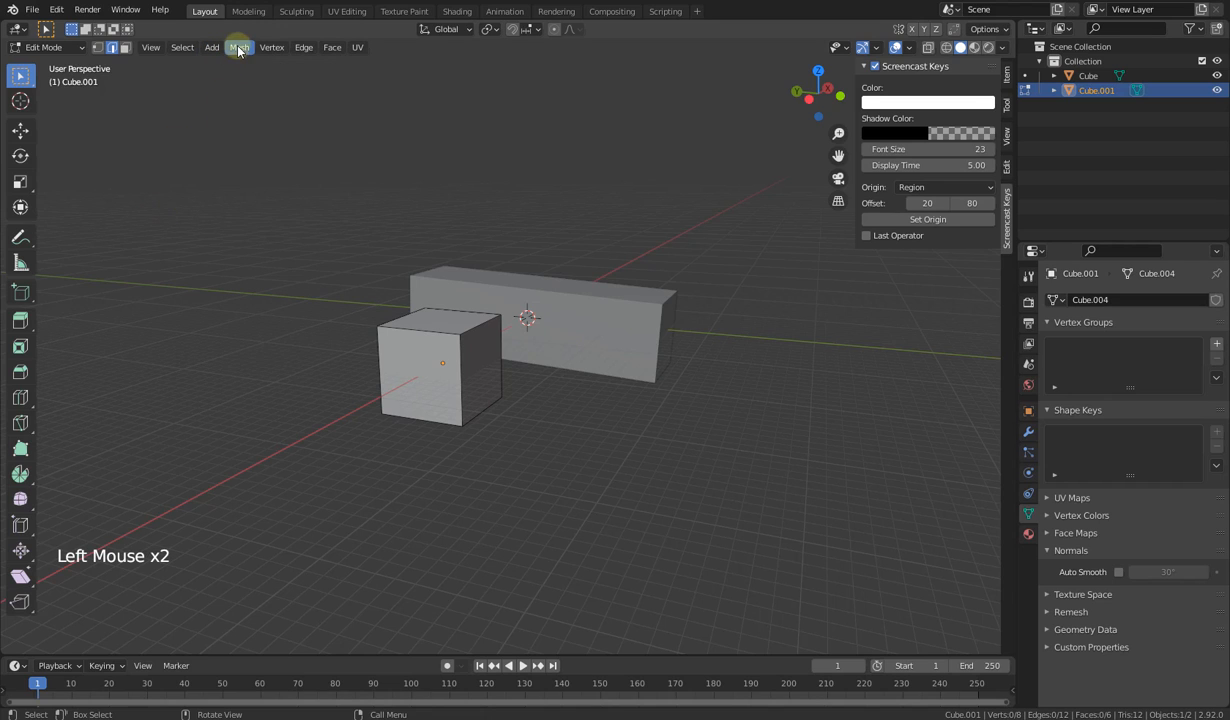
Step: Examine the operations available for the whole mesh, including duplicate and extrude, and return the small cube to Object Mode
click(239, 47)
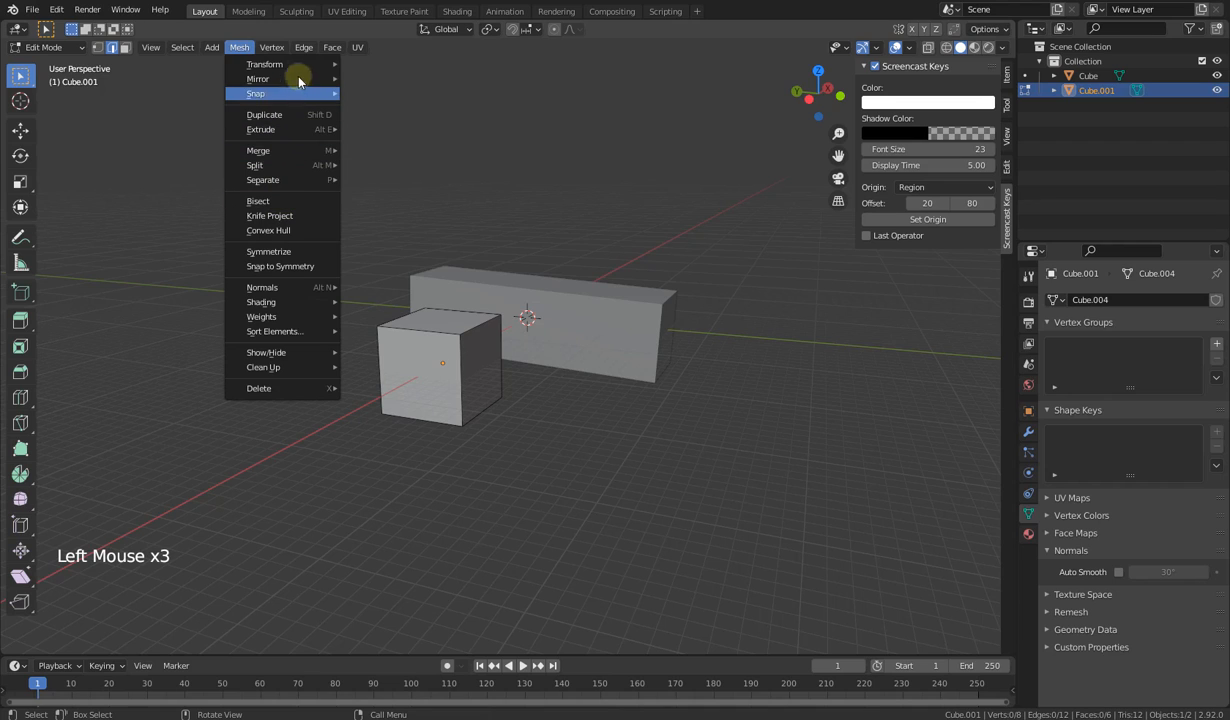
mouse_move(303, 66)
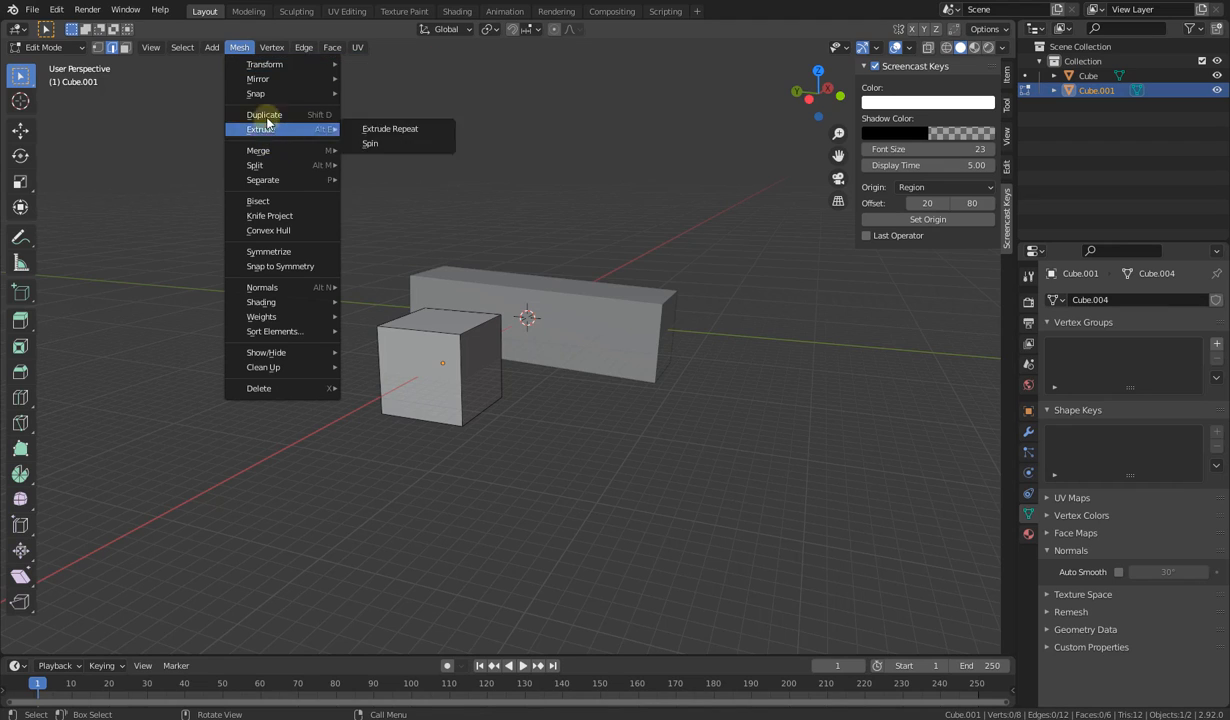
middle_drag(297, 458, 642, 377)
scroll(509, 434, down, 2)
key(Tab)
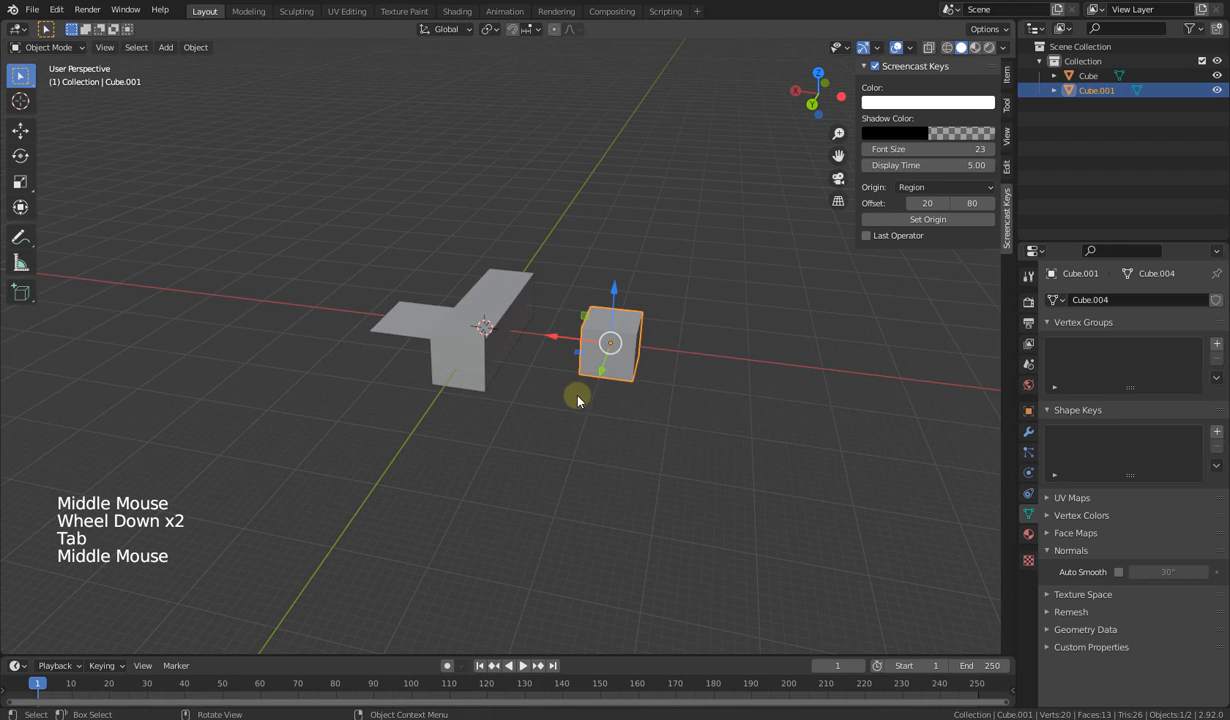
Step: Duplicate the small cube and move the copy about 55 m along global Y in the negative direction
key(shift)
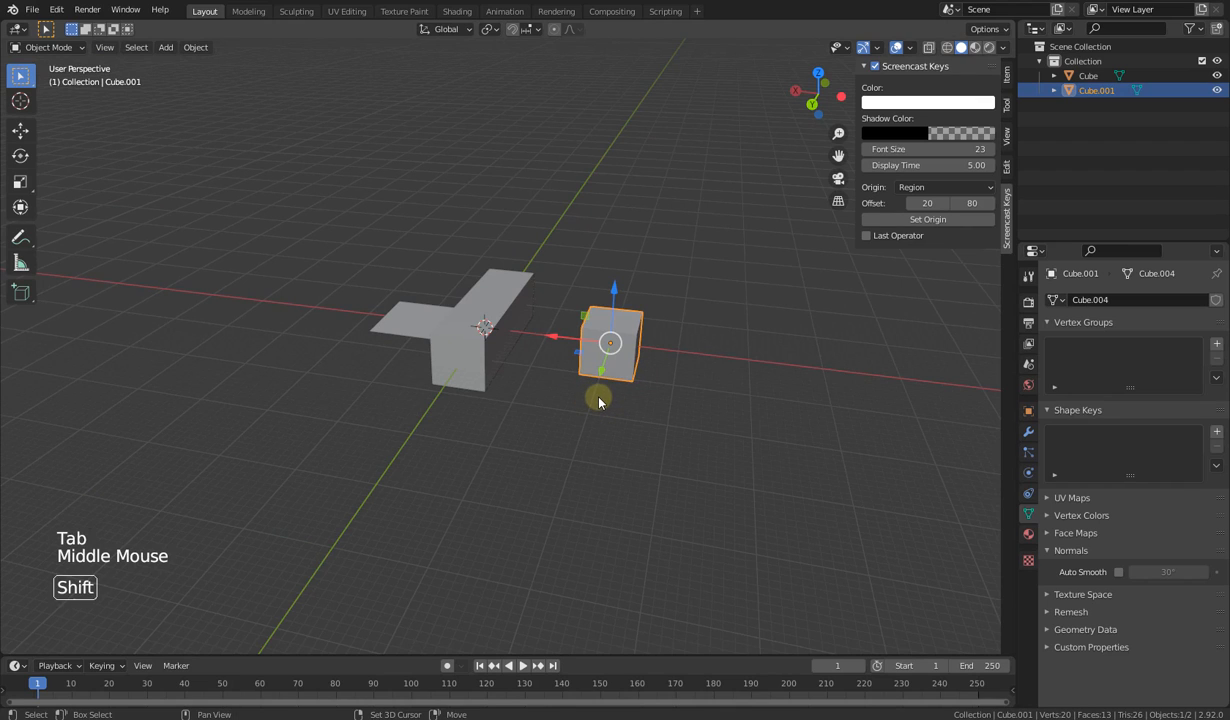
key(shift+d)
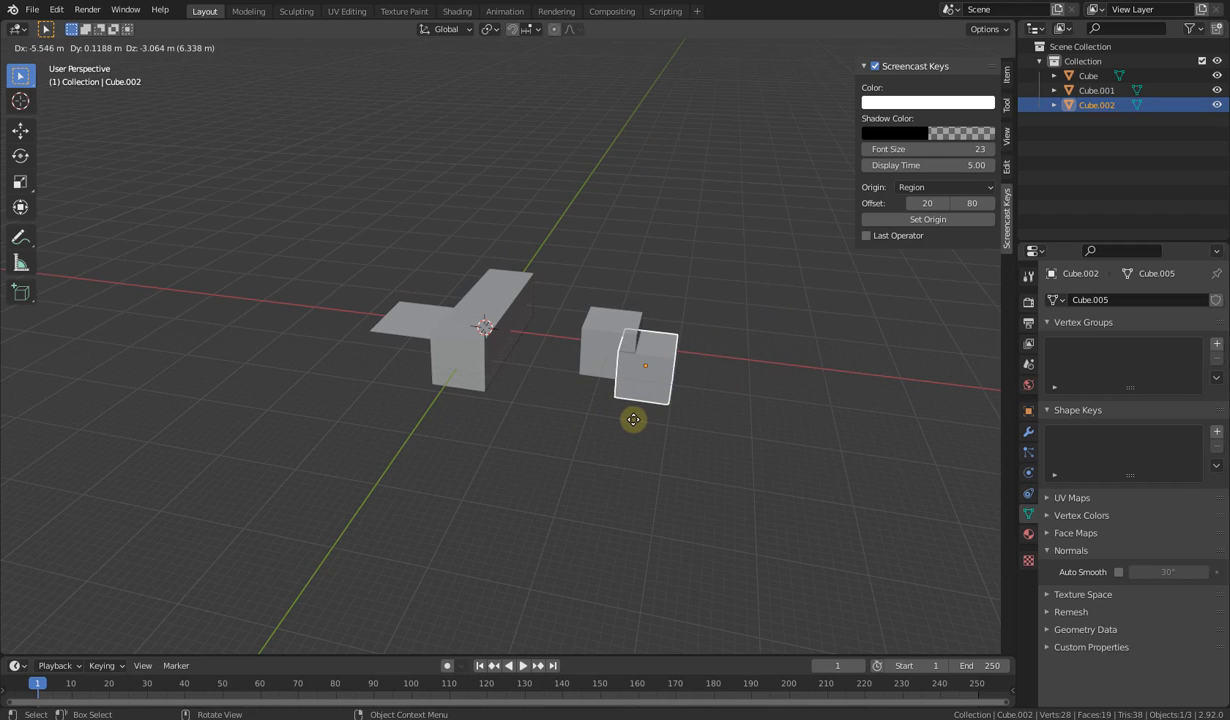
key(y)
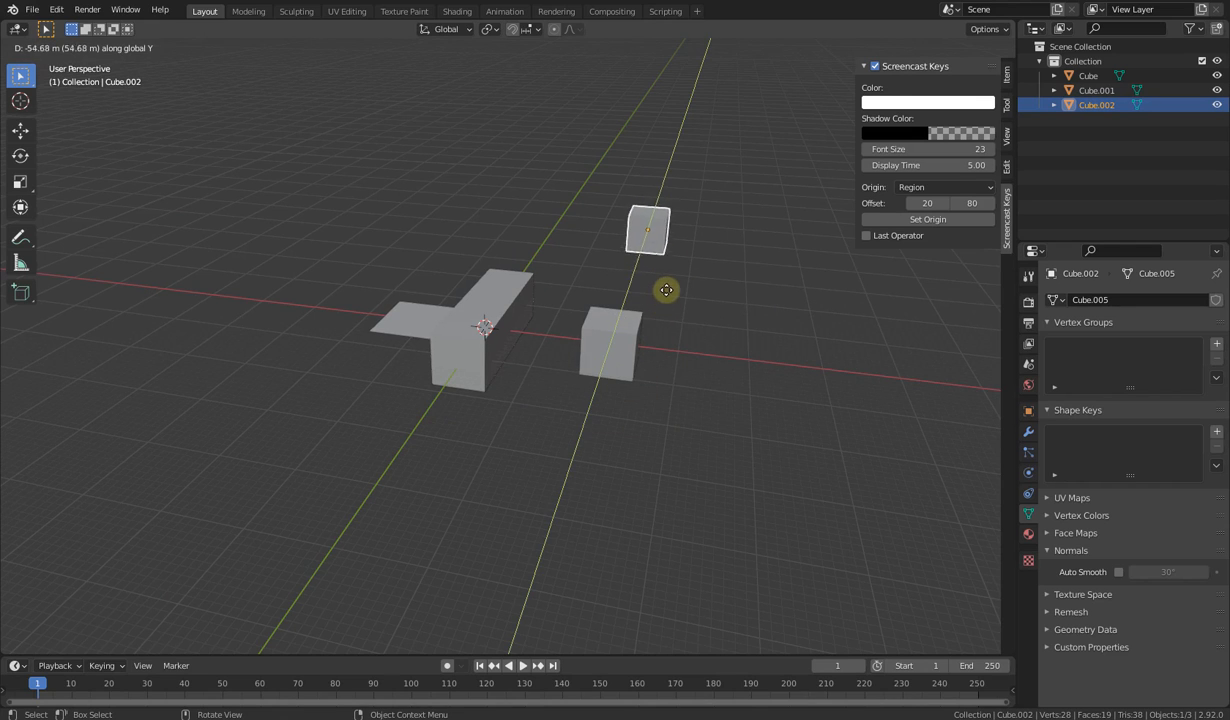
click(666, 290)
Step: Duplicate the offset cube again and place the second copy beside it
middle_drag(640, 431, 552, 412)
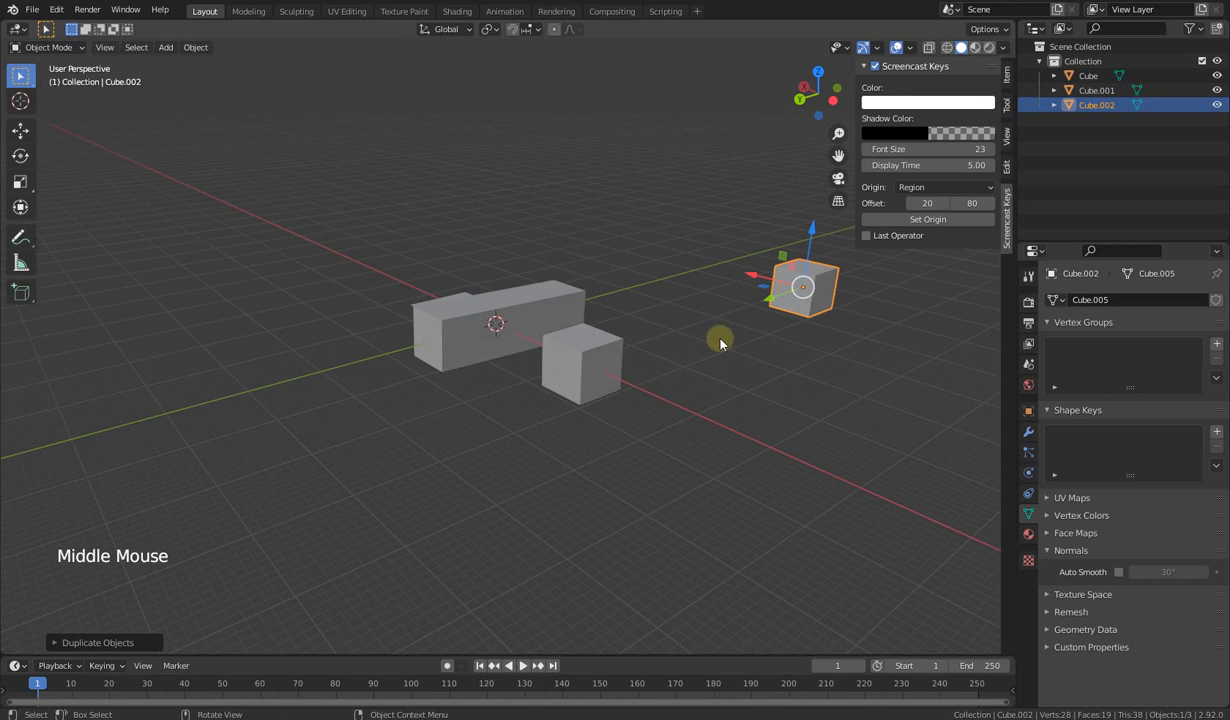
key(shift+d)
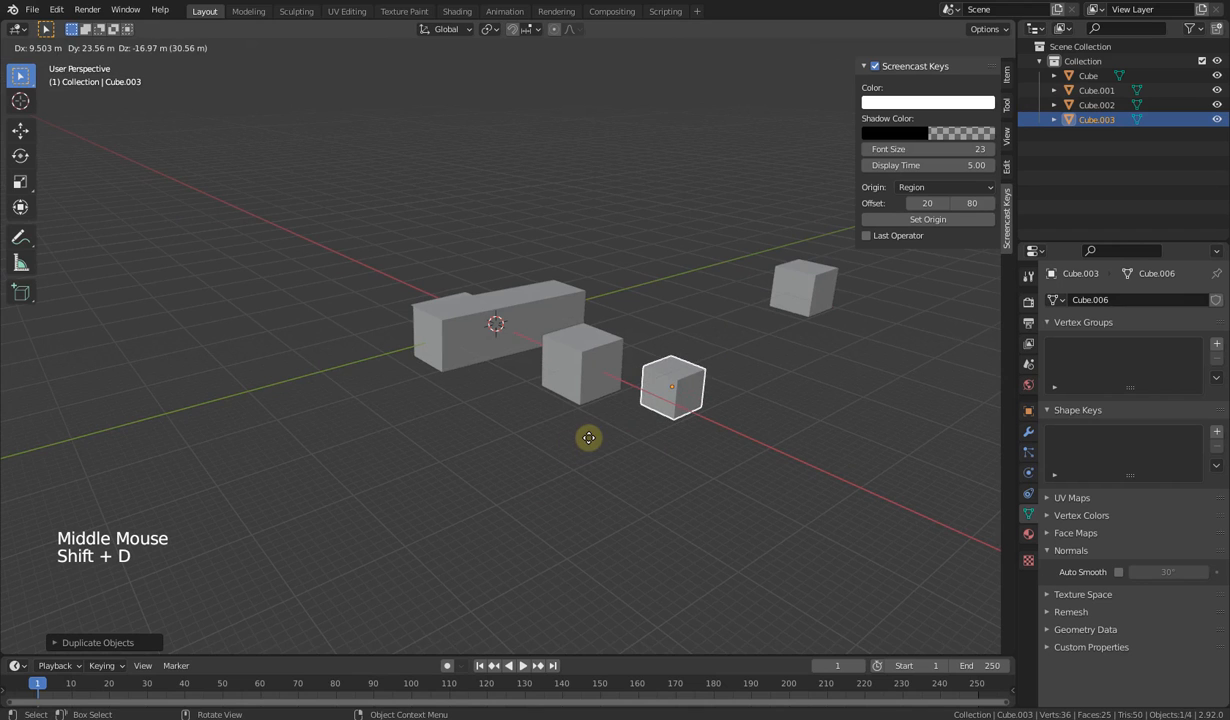
click(730, 533)
middle_drag(730, 533, 596, 357)
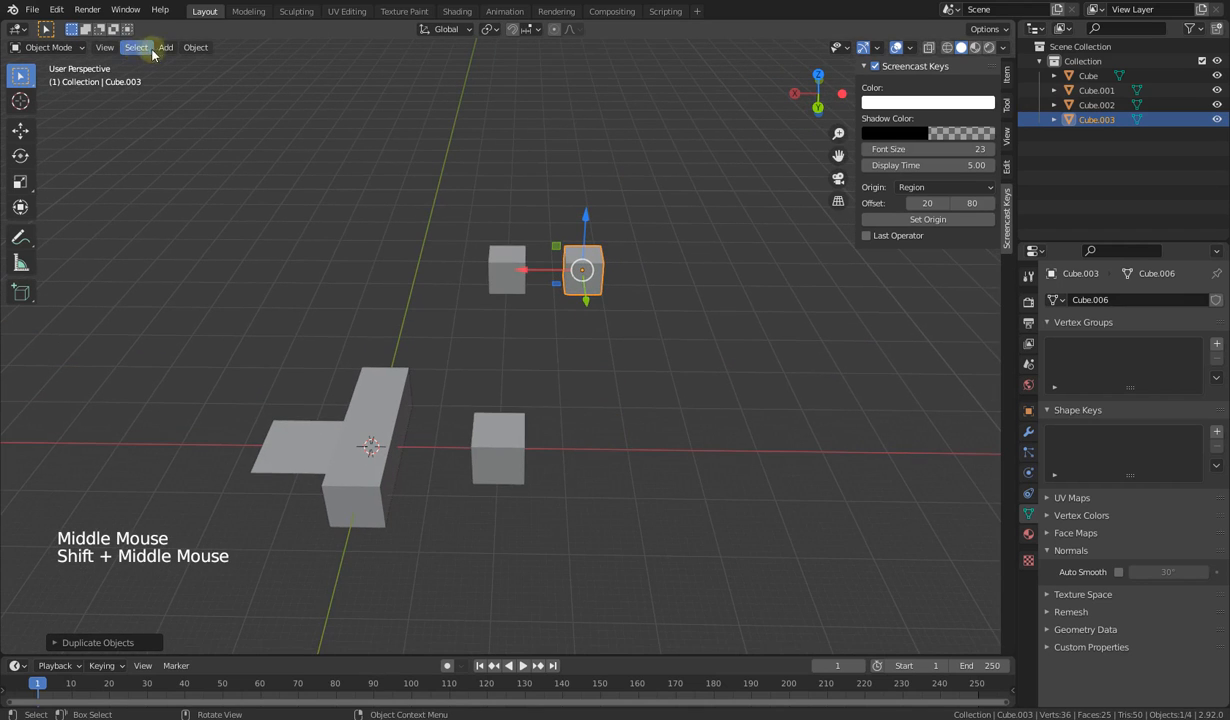
Step: Create a linked duplicate of the second copy and place it just in front of that cube
click(194, 48)
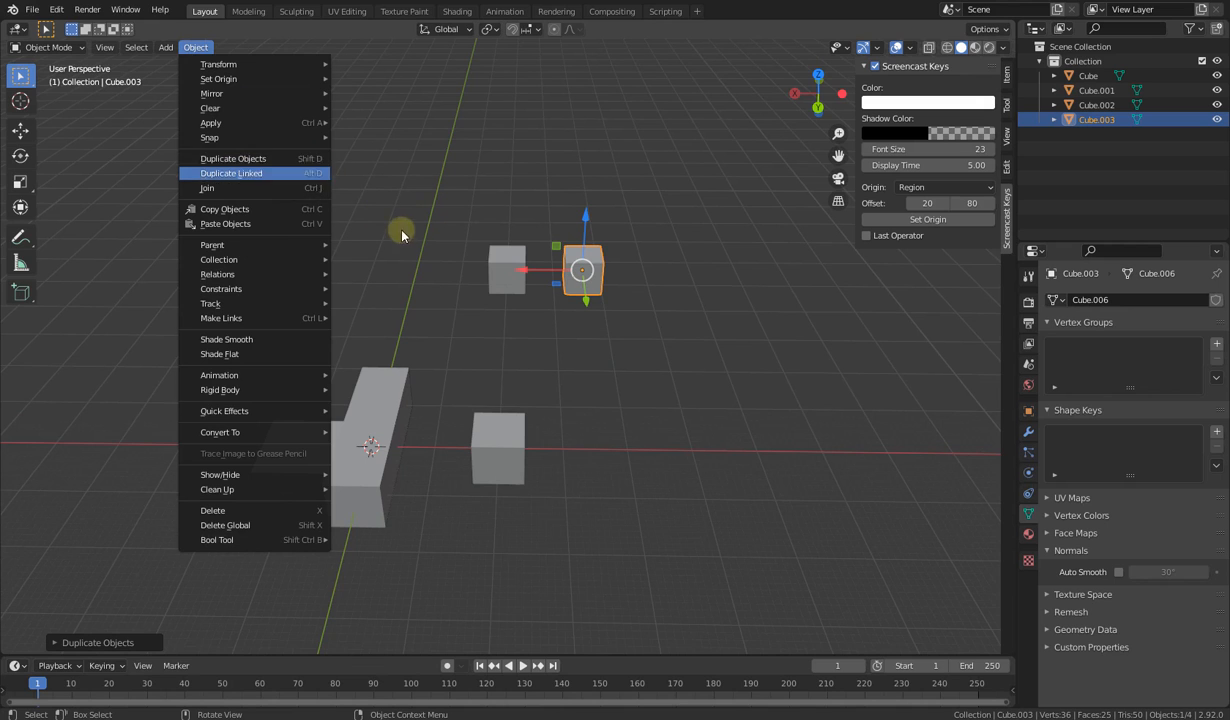
key(alt+d)
click(645, 347)
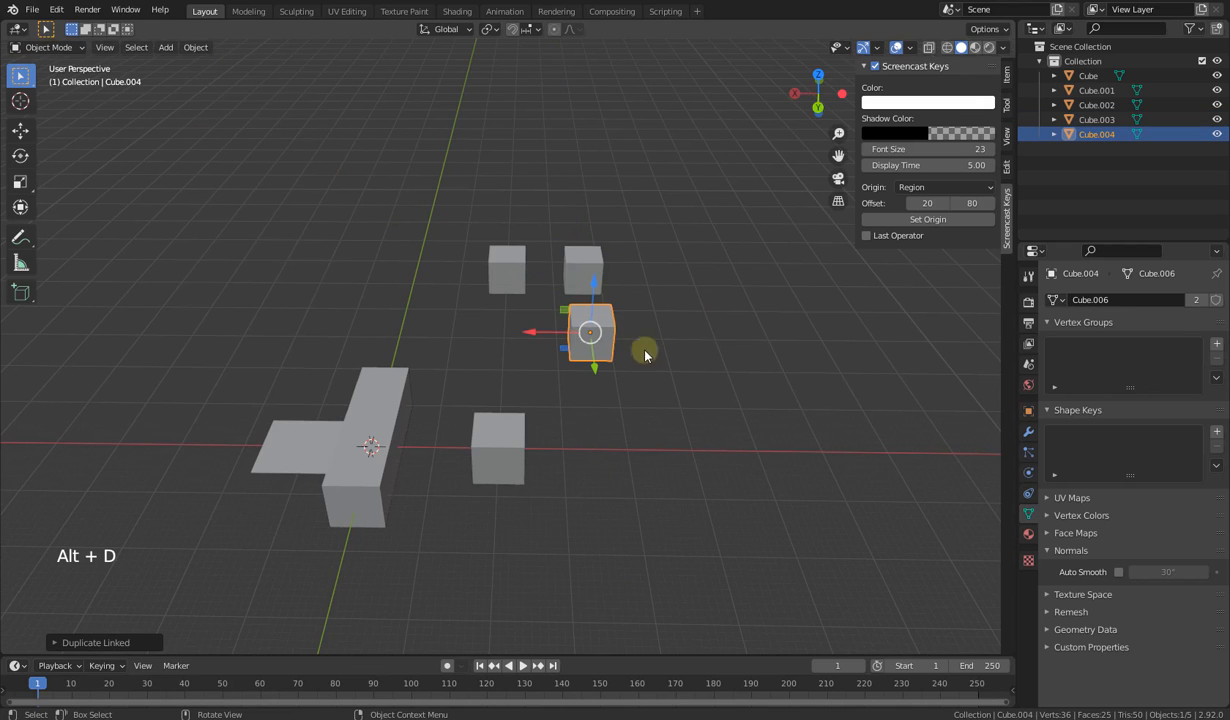
middle_drag(645, 347, 555, 467)
key(s)
click(540, 335)
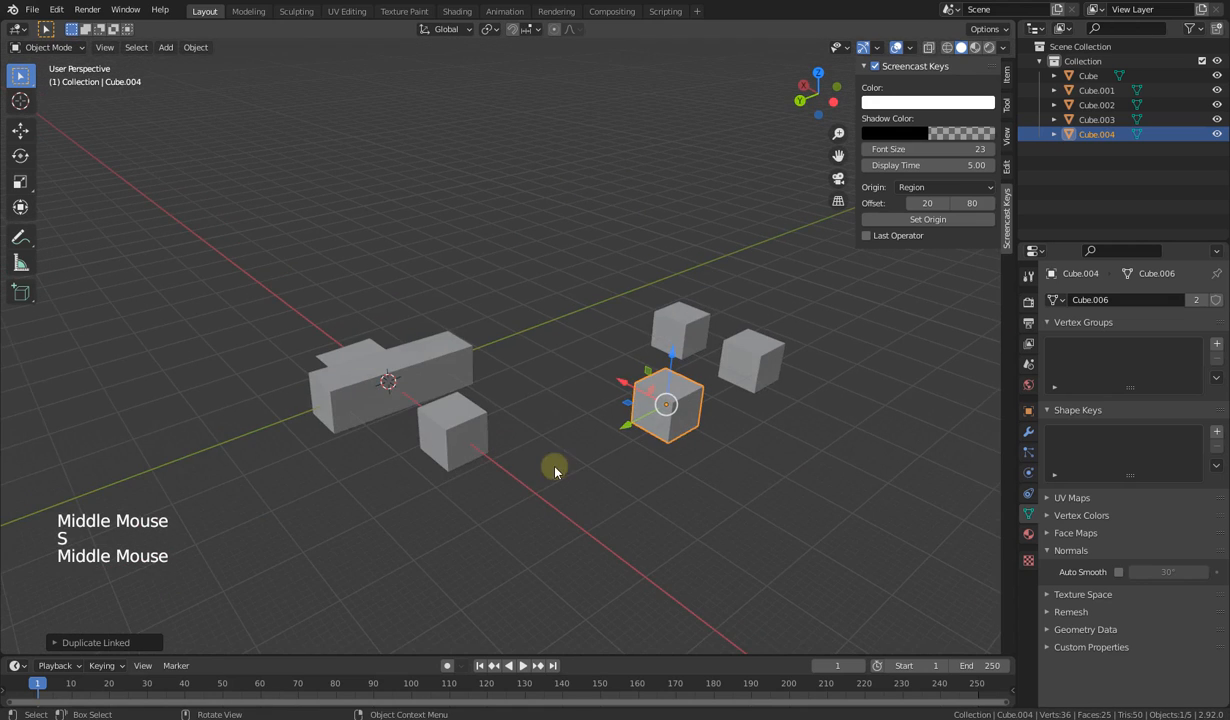
Step: Move an upper edge of the linked duplicate outward along Y in Edit Mode and view both linked cubes in Object Mode
key(Tab)
click(670, 410)
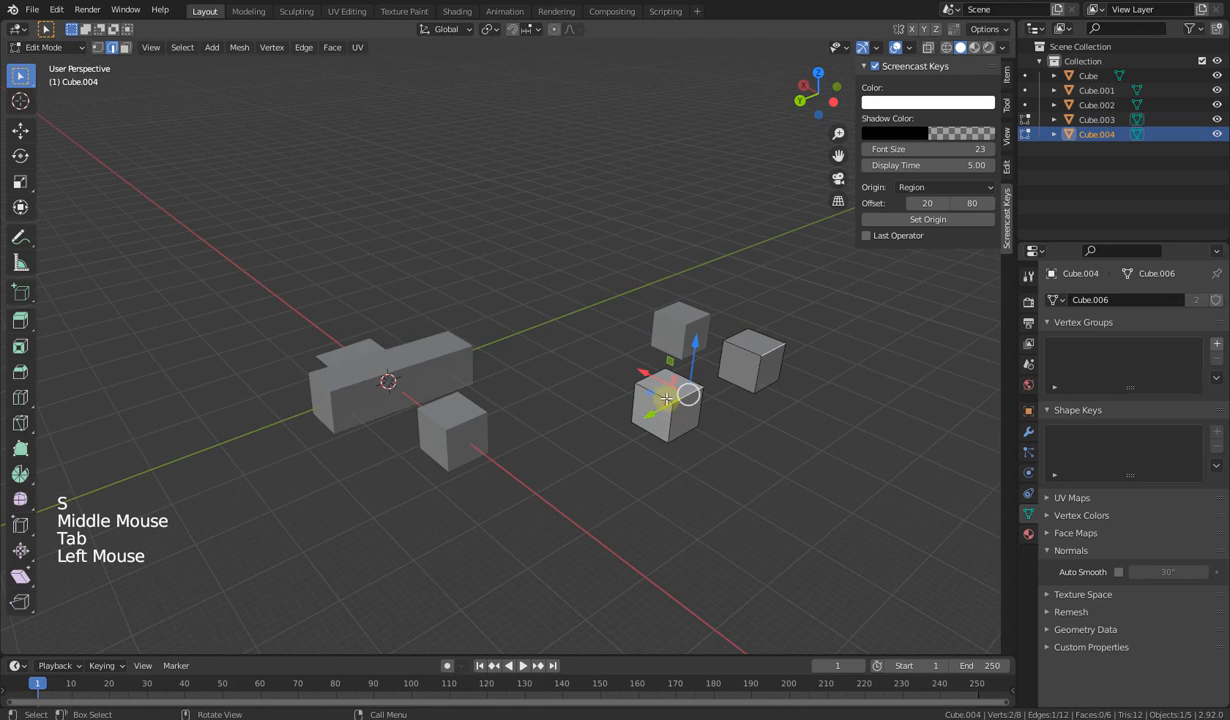
click(653, 393)
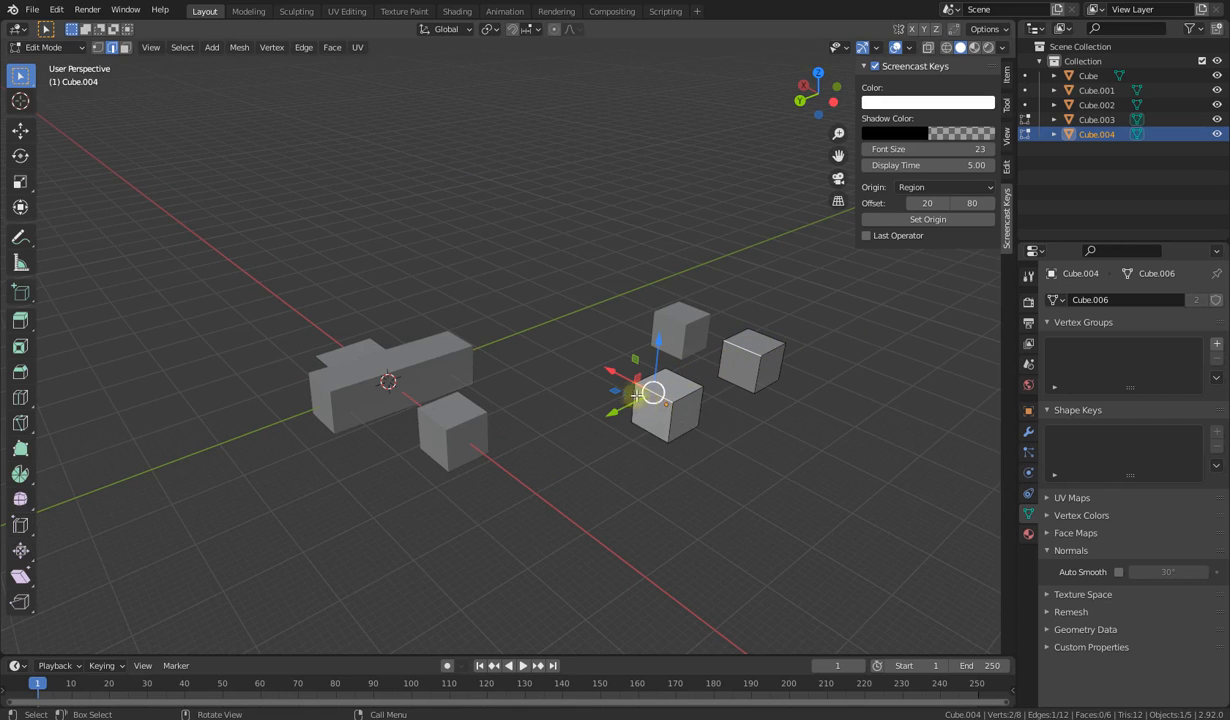
drag(620, 408, 621, 434)
middle_drag(621, 434, 637, 388)
key(Tab)
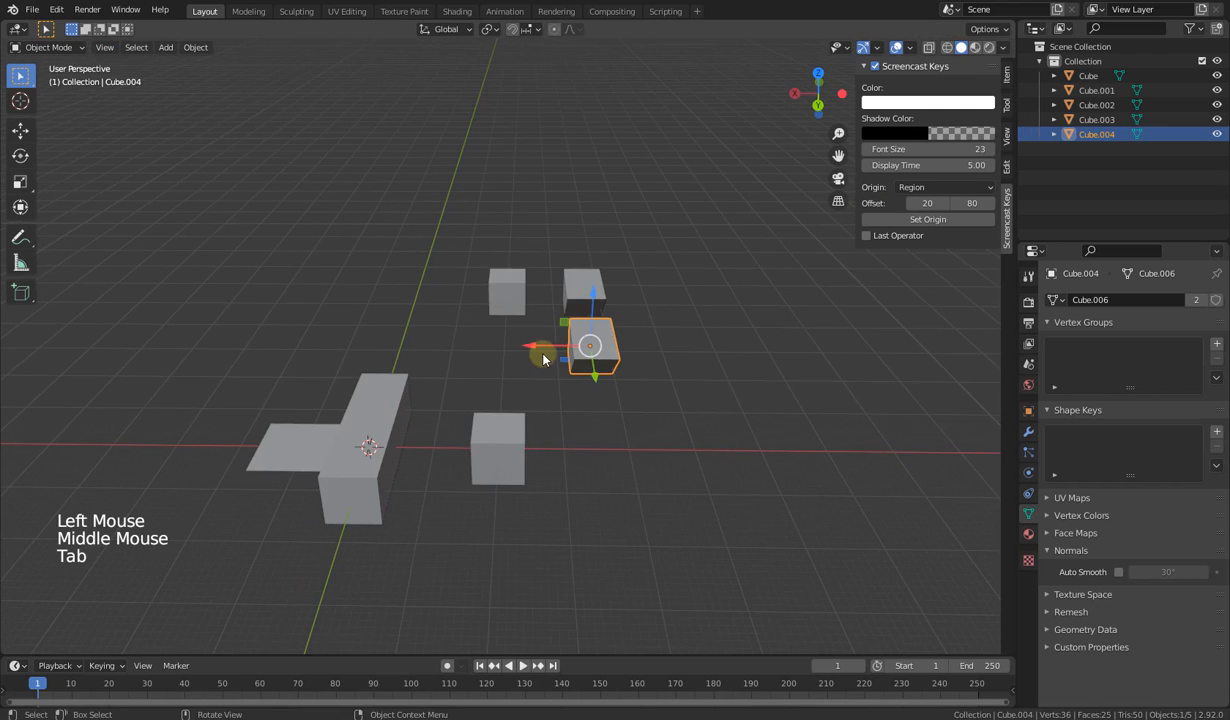
Step: Make an independent duplicate of the front linked cube, about 16 m along global X in the negative direction
click(510, 286)
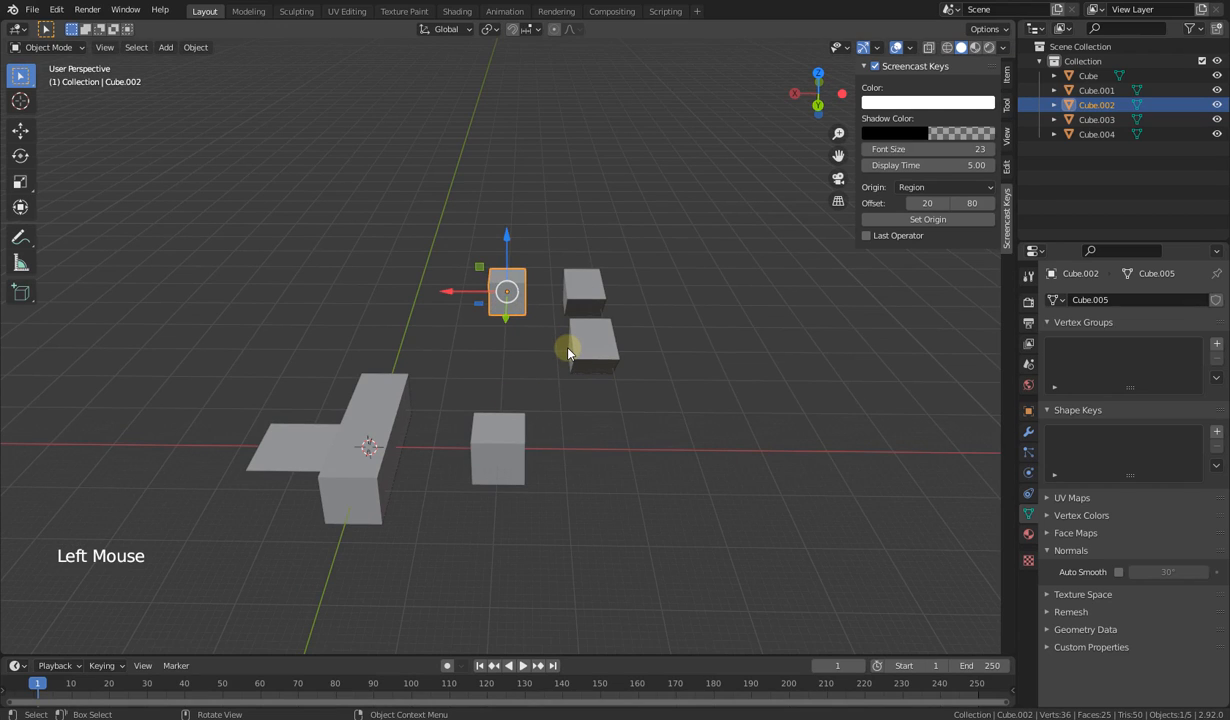
middle_drag(549, 432, 420, 417)
click(485, 349)
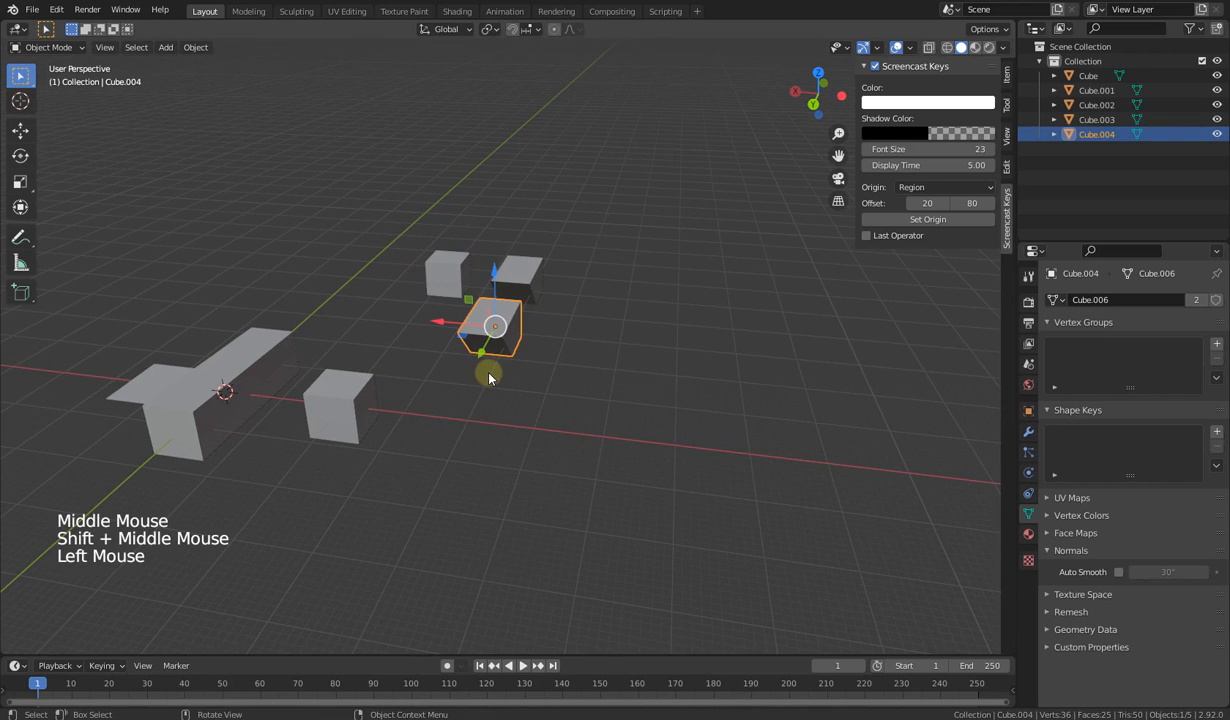
key(shift+d)
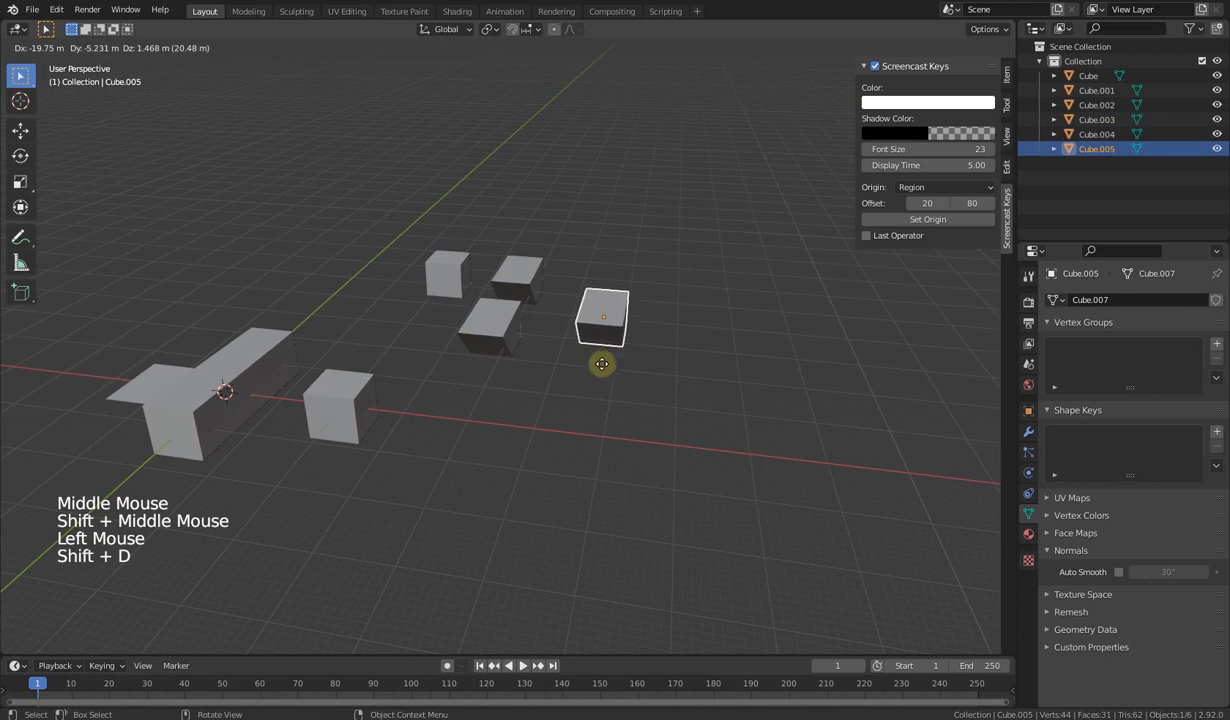
key(x)
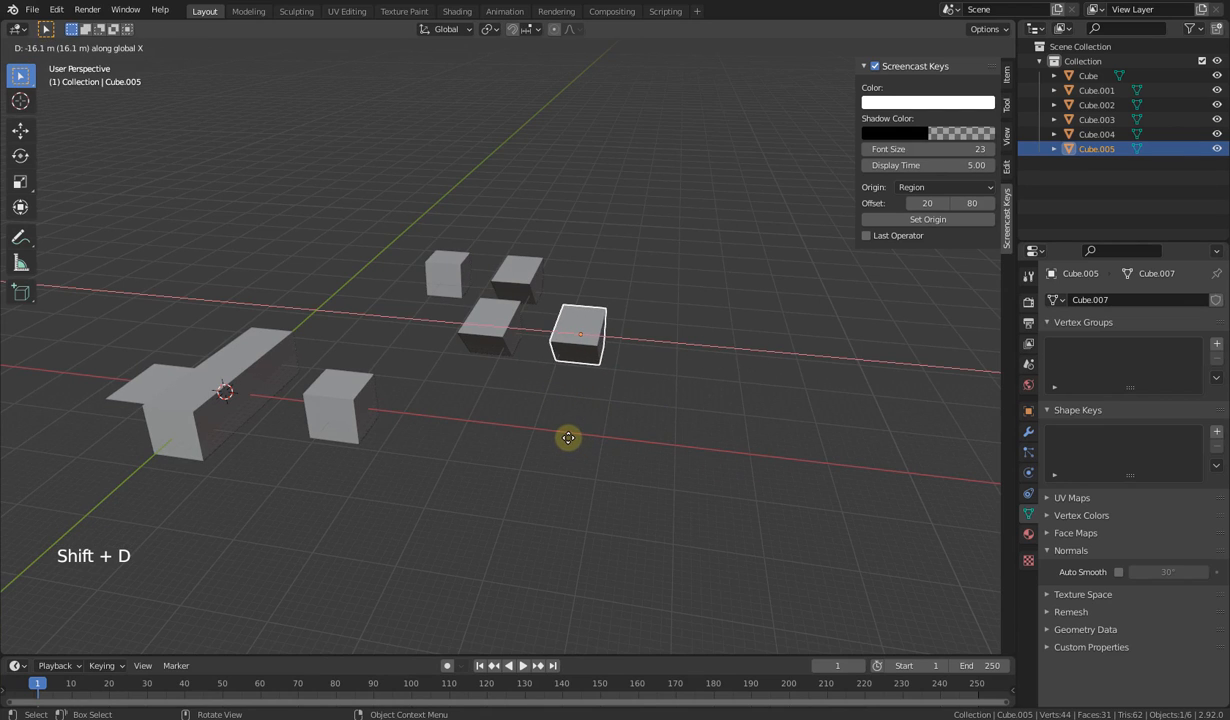
click(568, 437)
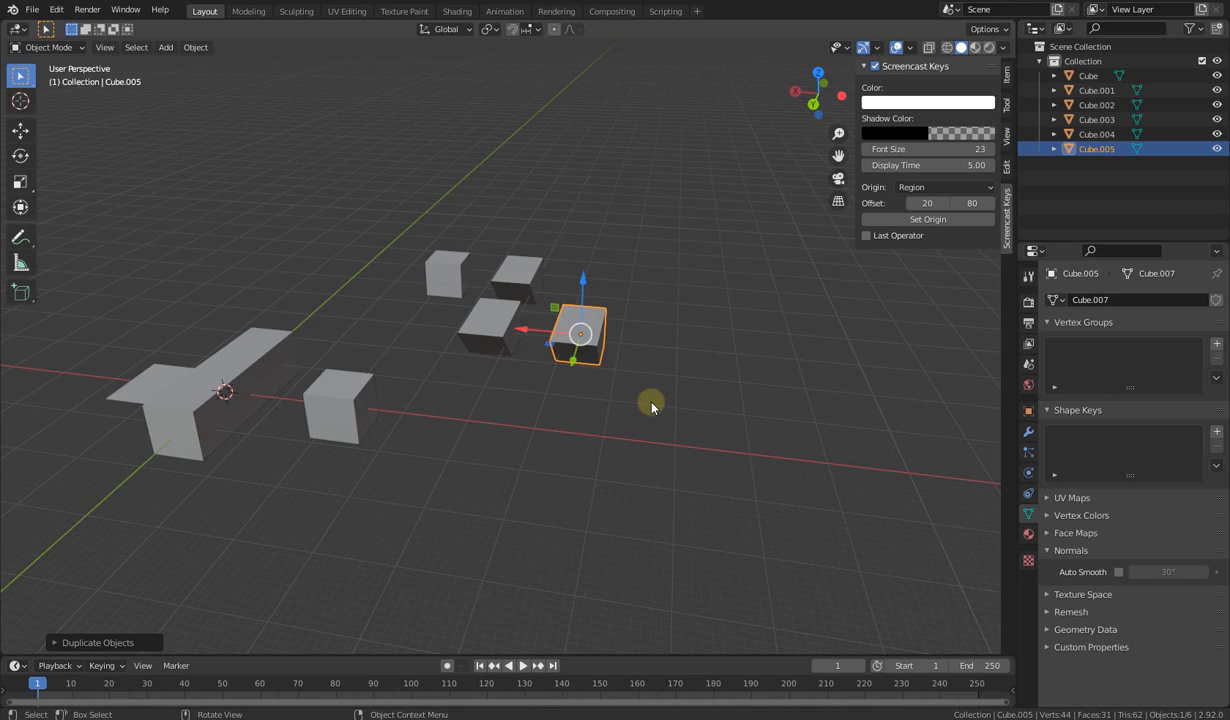
Step: Put the independent copy in Edit Mode and select one of its upper edges
key(Tab)
click(587, 336)
middle_drag(587, 336, 529, 333)
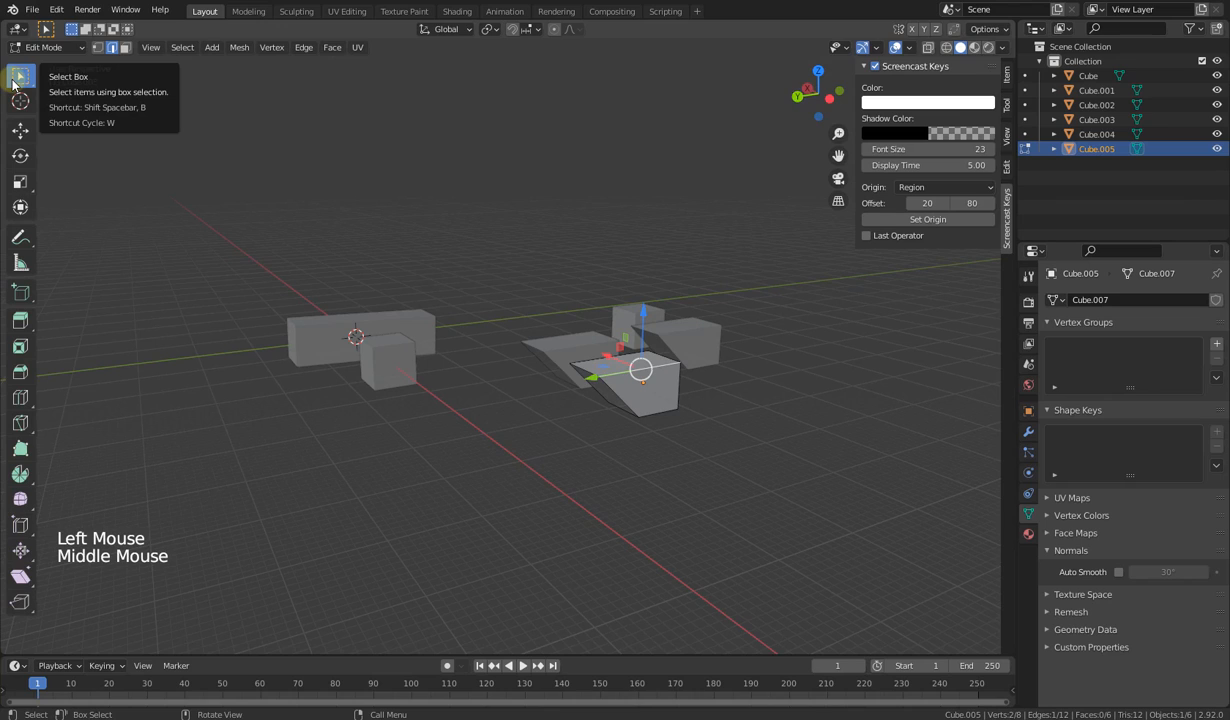
click(404, 318)
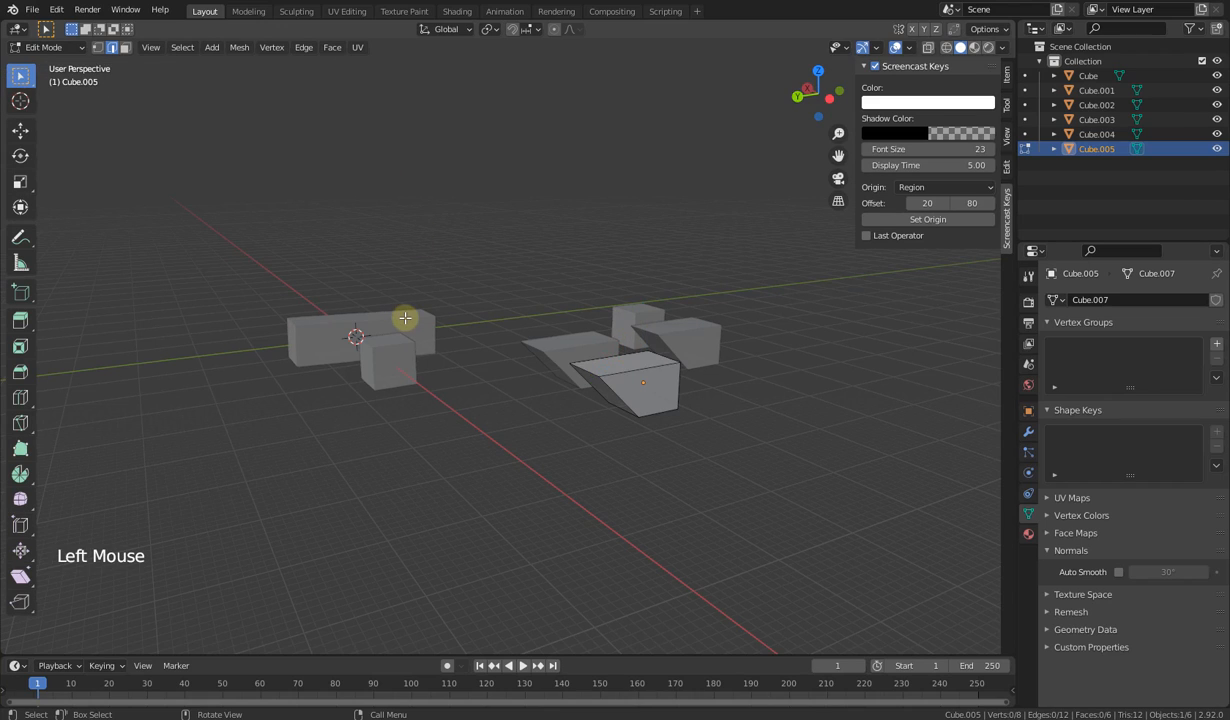
click(586, 368)
click(592, 353)
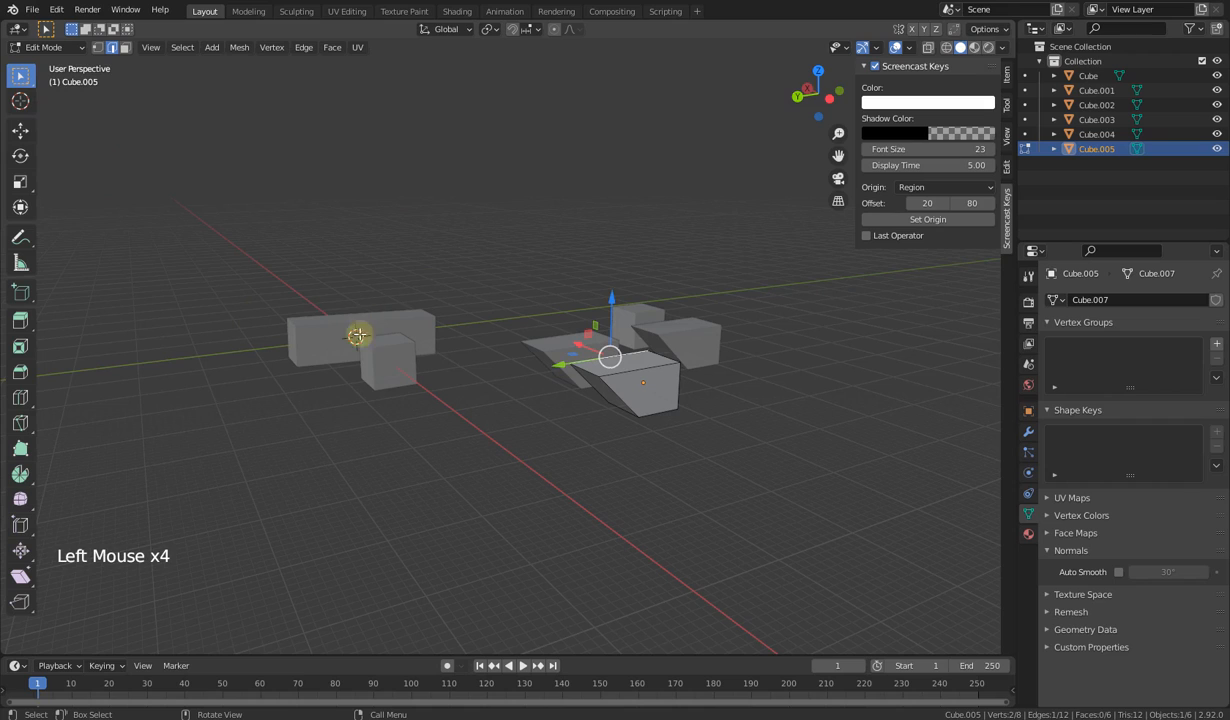
Step: Use the Cursor tool to place the 3D cursor at several spots, ending in the empty space beyond the edited cube
click(20, 100)
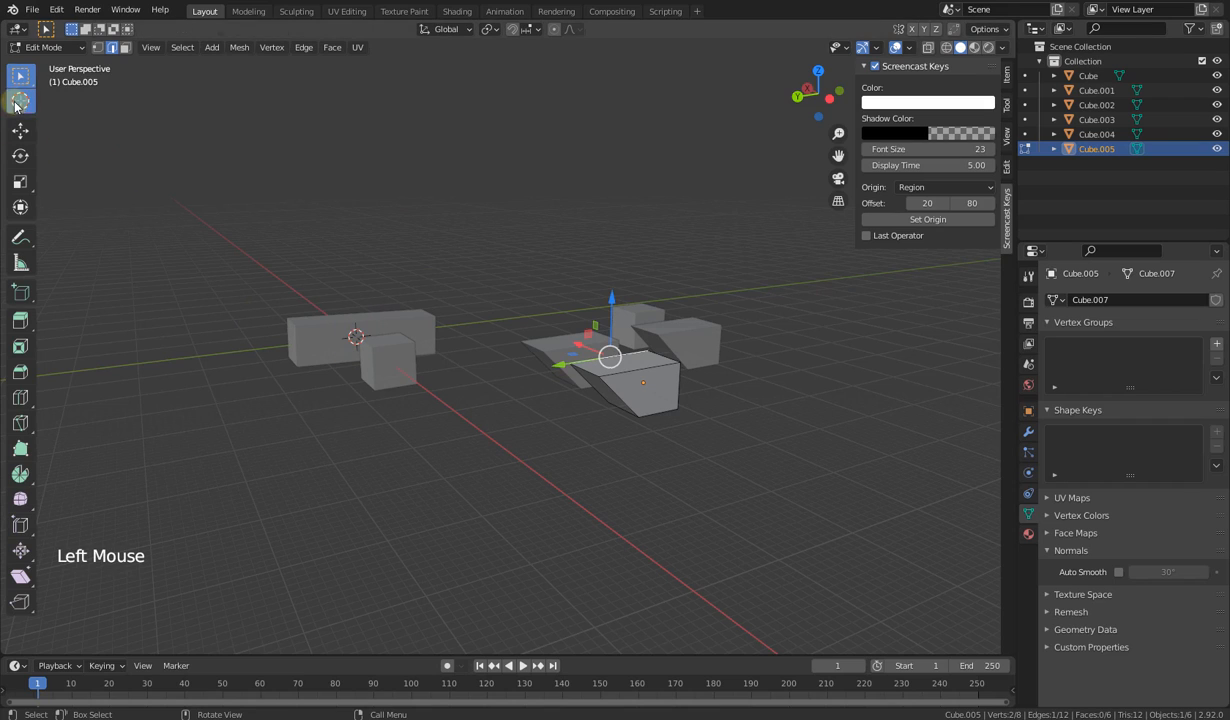
click(455, 259)
click(398, 497)
click(189, 310)
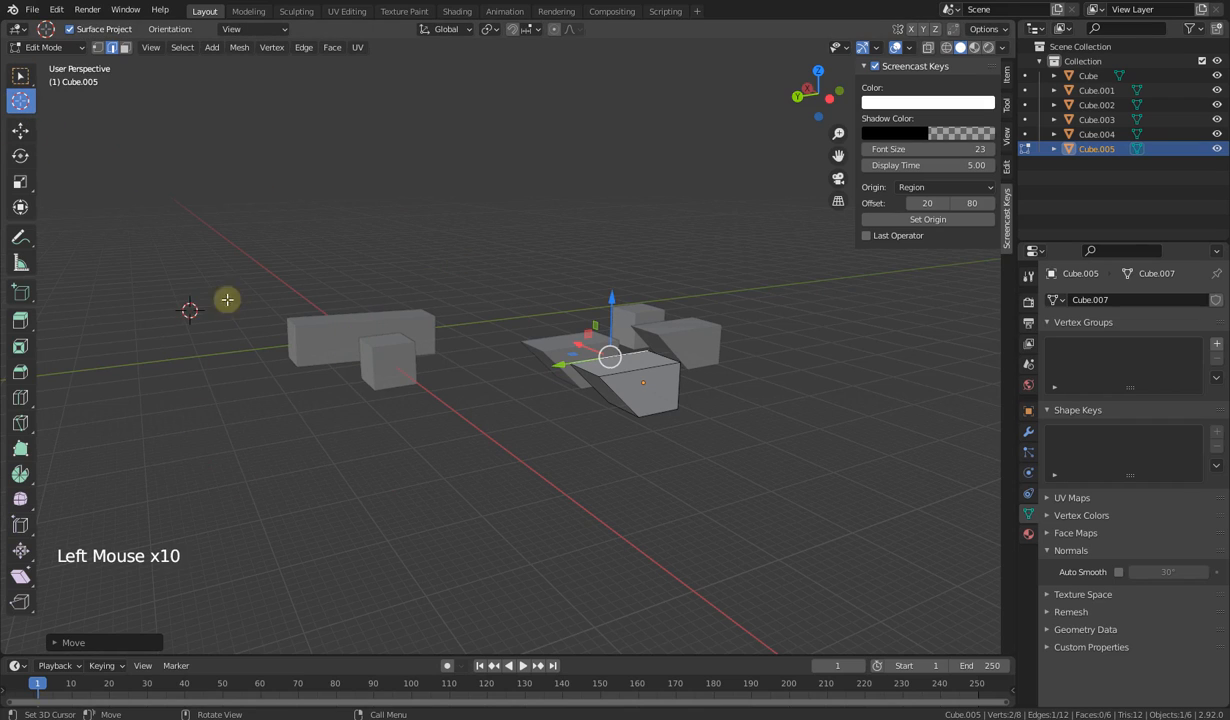
click(310, 273)
click(447, 300)
middle_drag(497, 393, 541, 417)
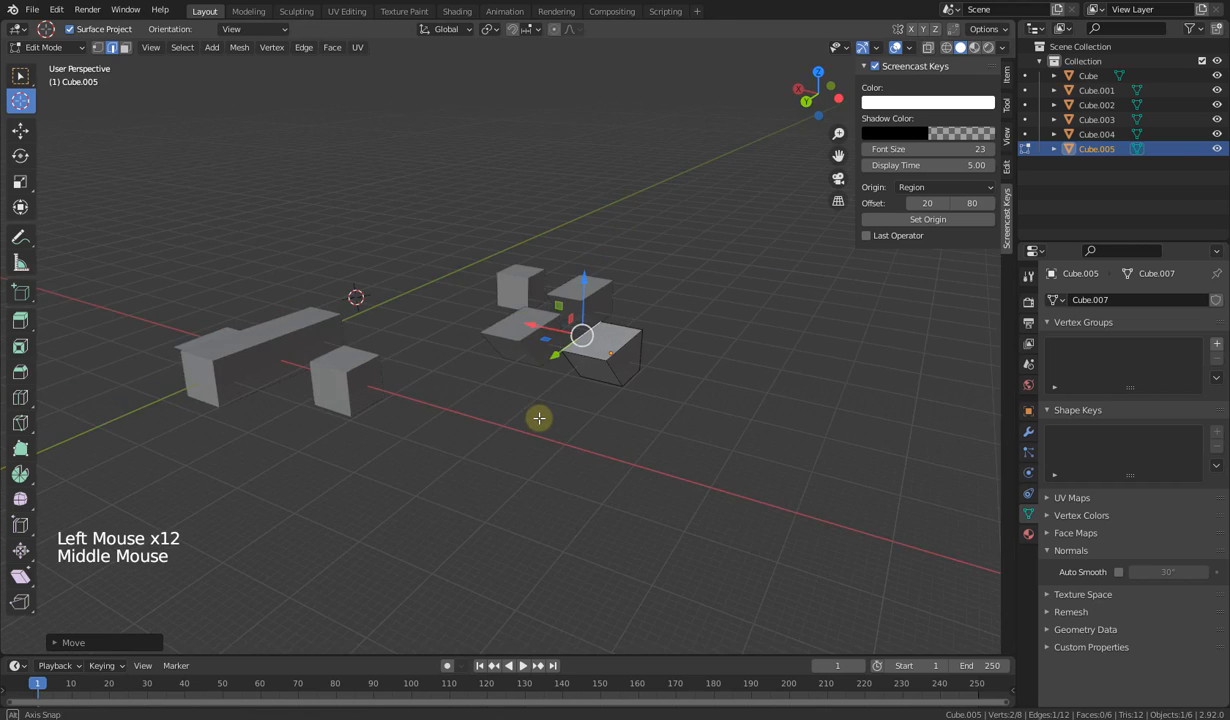
scroll(386, 387, down, 4)
middle_drag(386, 387, 453, 351)
scroll(460, 355, up, 4)
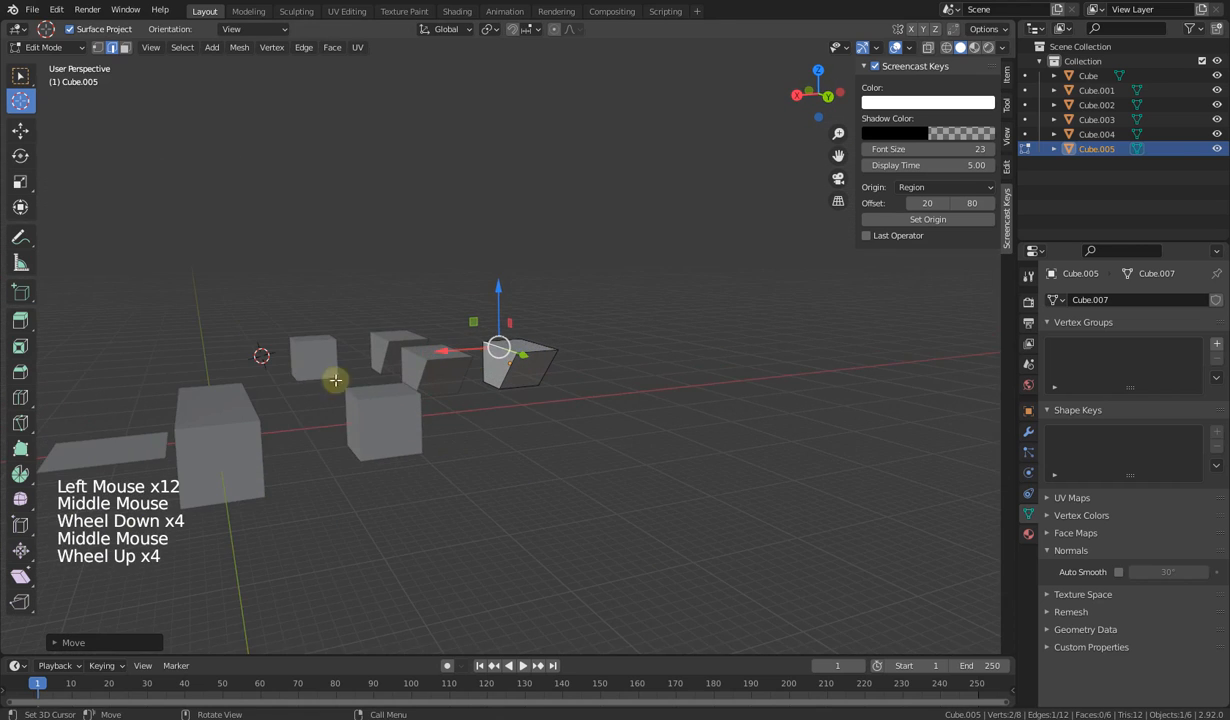
middle_click(301, 423)
middle_drag(301, 423, 423, 328)
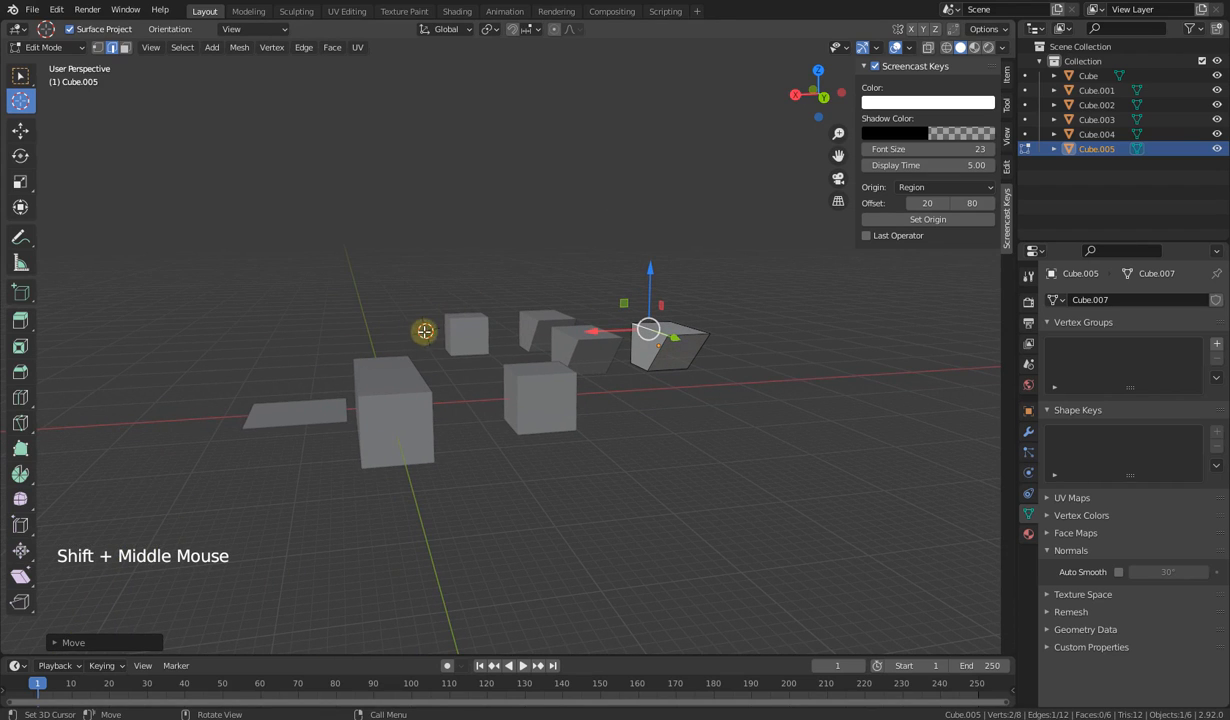
click(850, 311)
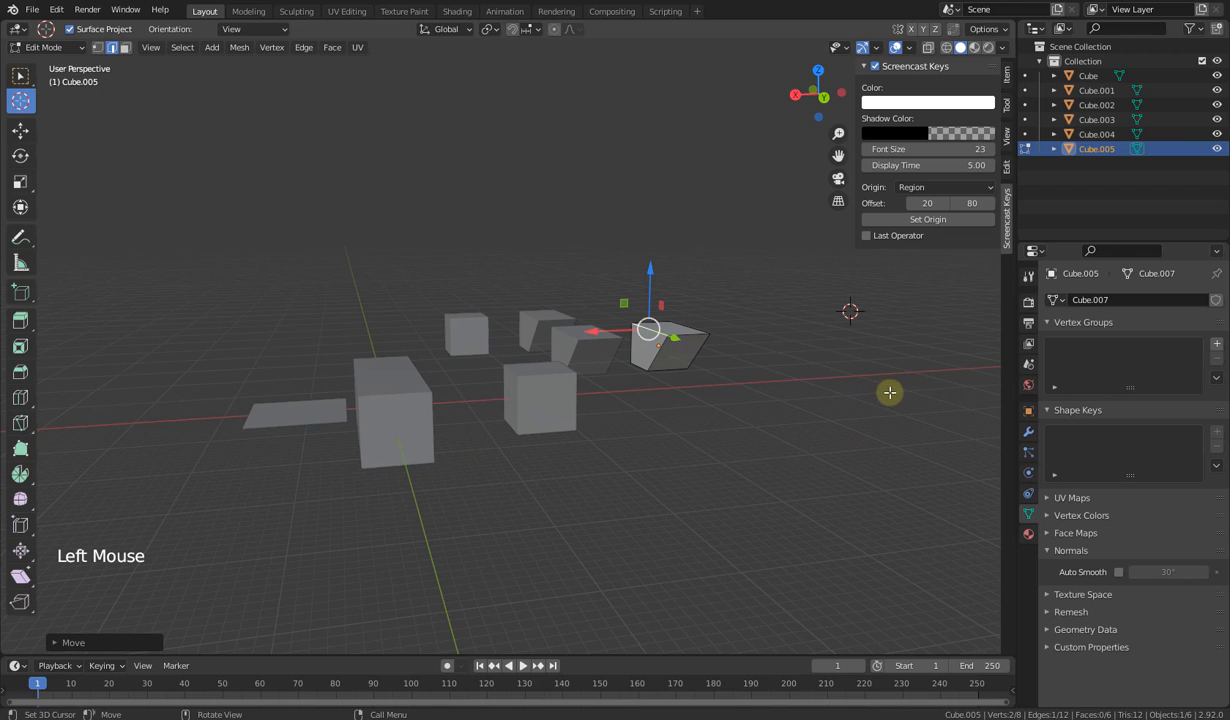
Step: Add a circle to the mesh at the 3D cursor and move it along X toward the edited cube
key(shift+a)
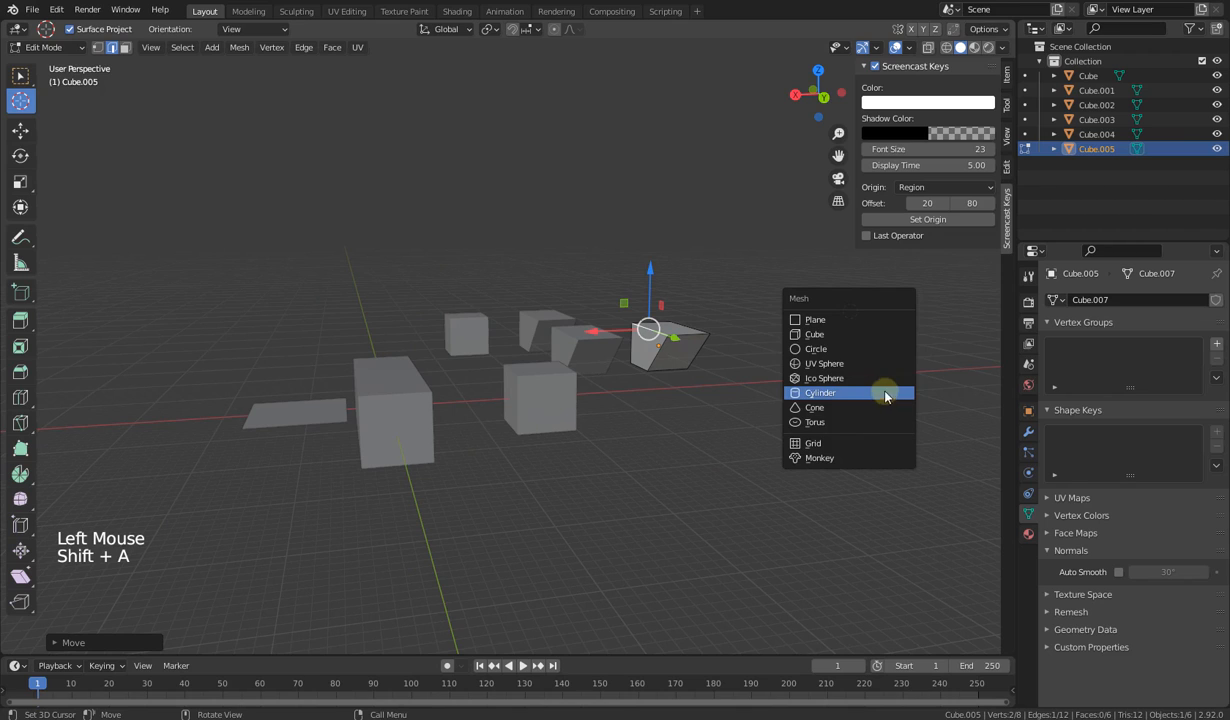
click(805, 349)
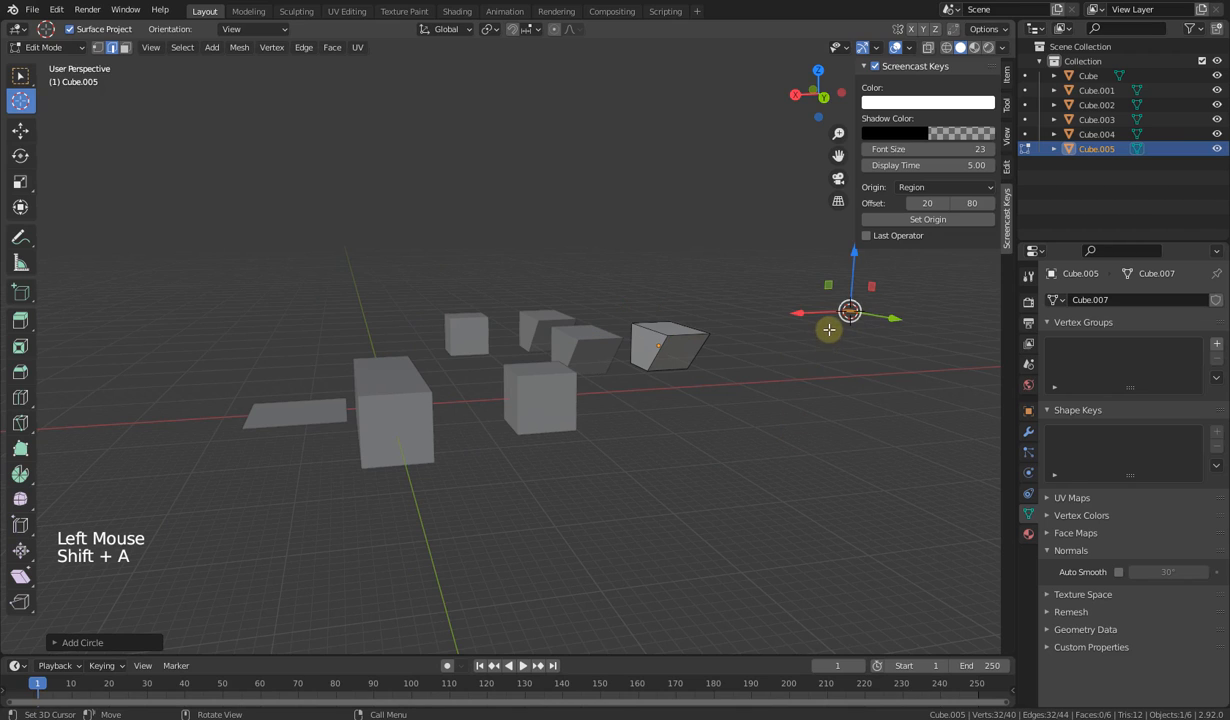
drag(799, 313, 726, 327)
Step: Add a cylinder to the mesh at the 3D cursor and set its radius to 3.24 m
key(shift+a)
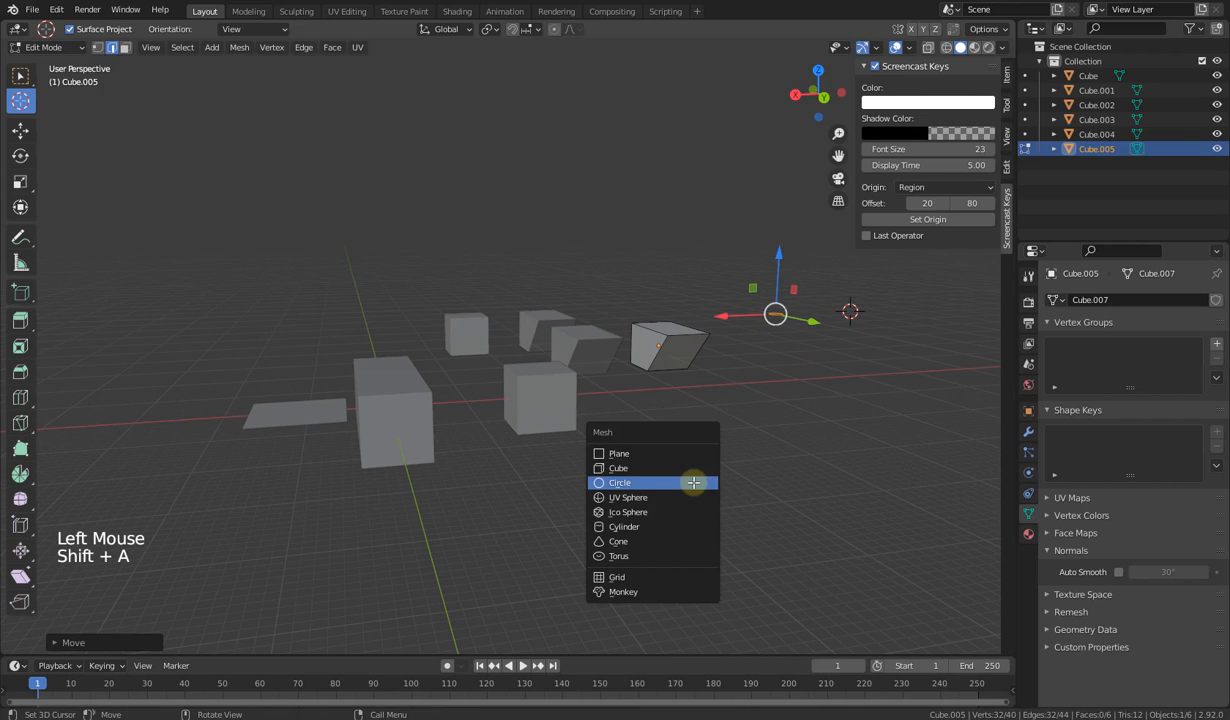
click(659, 525)
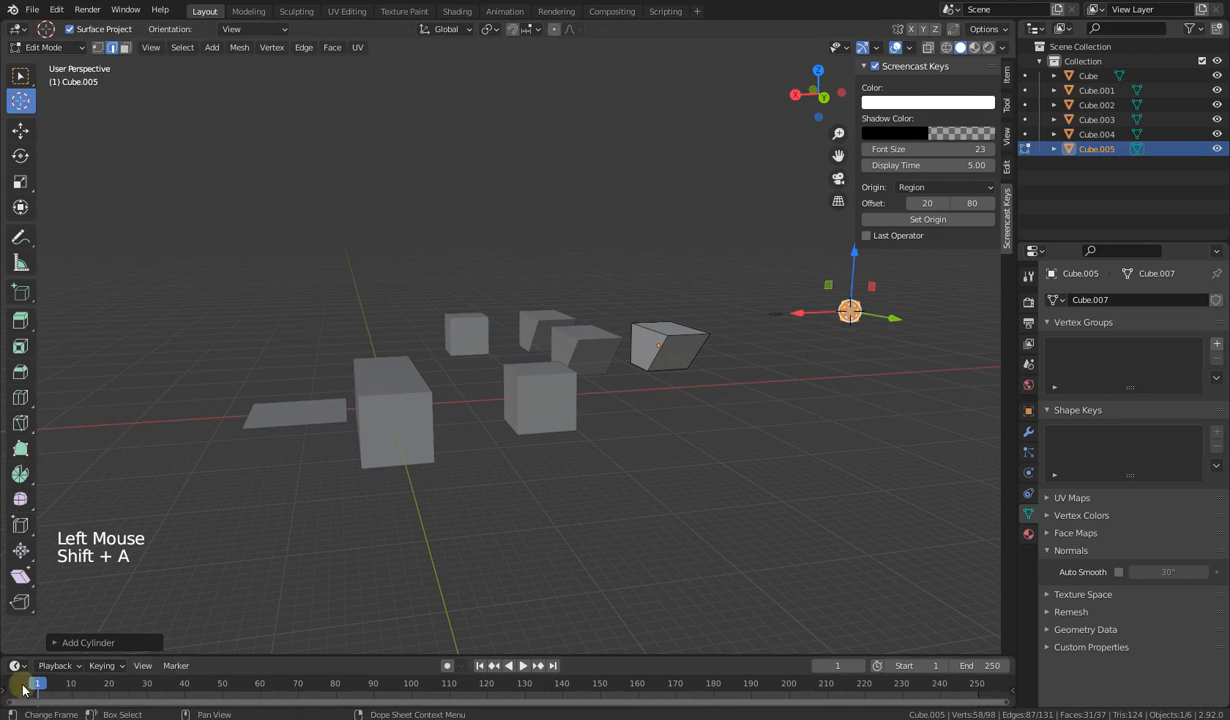
click(57, 643)
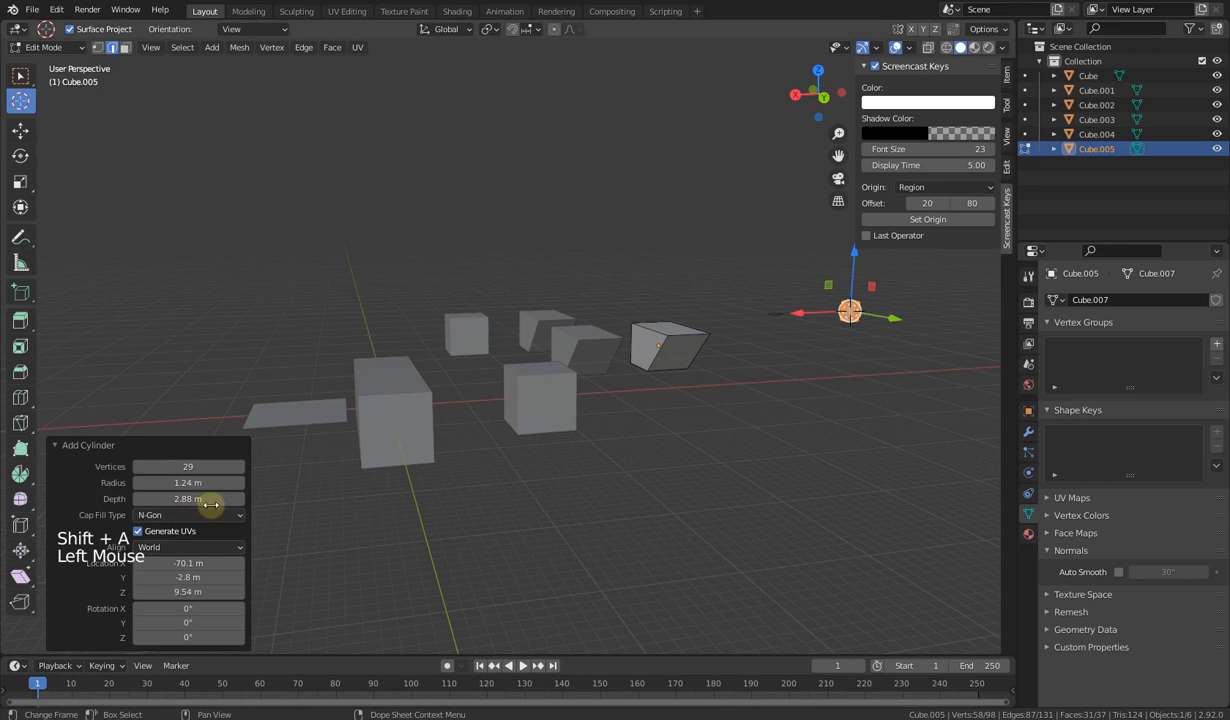
drag(175, 483, 345, 440)
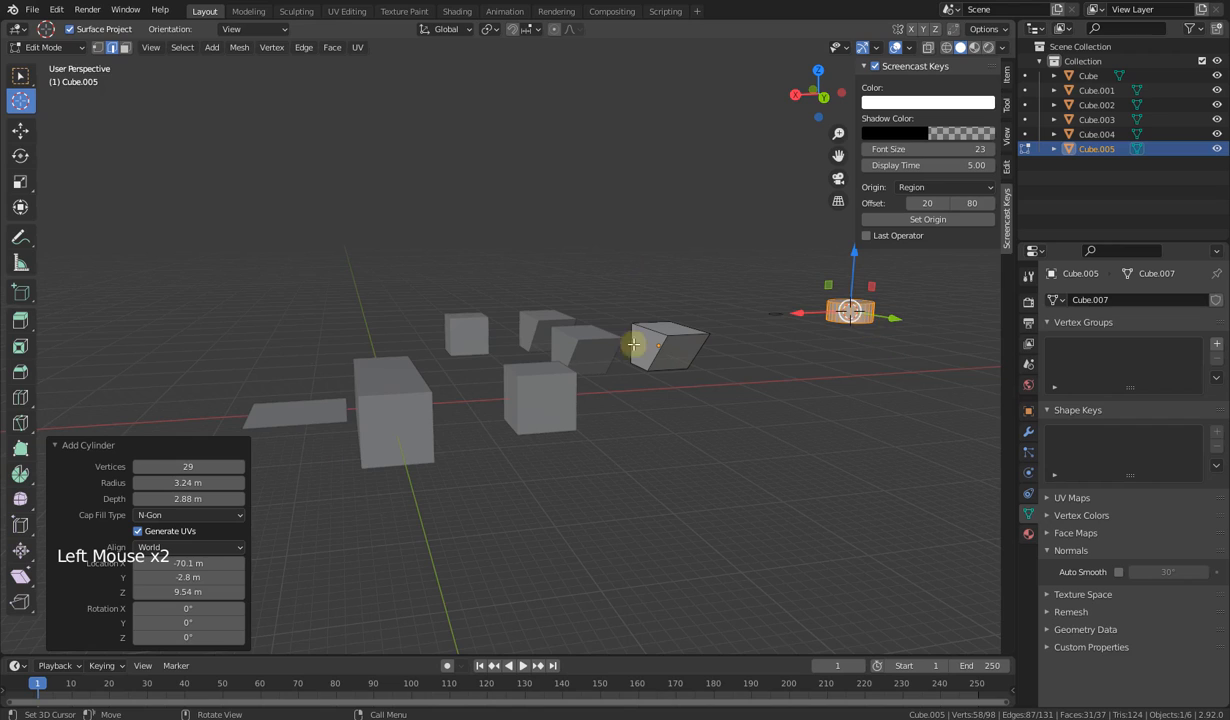
Step: Place the 3D cursor in the empty space behind the cubes, switch to Select Box, and select an edge of the edited cube
click(389, 296)
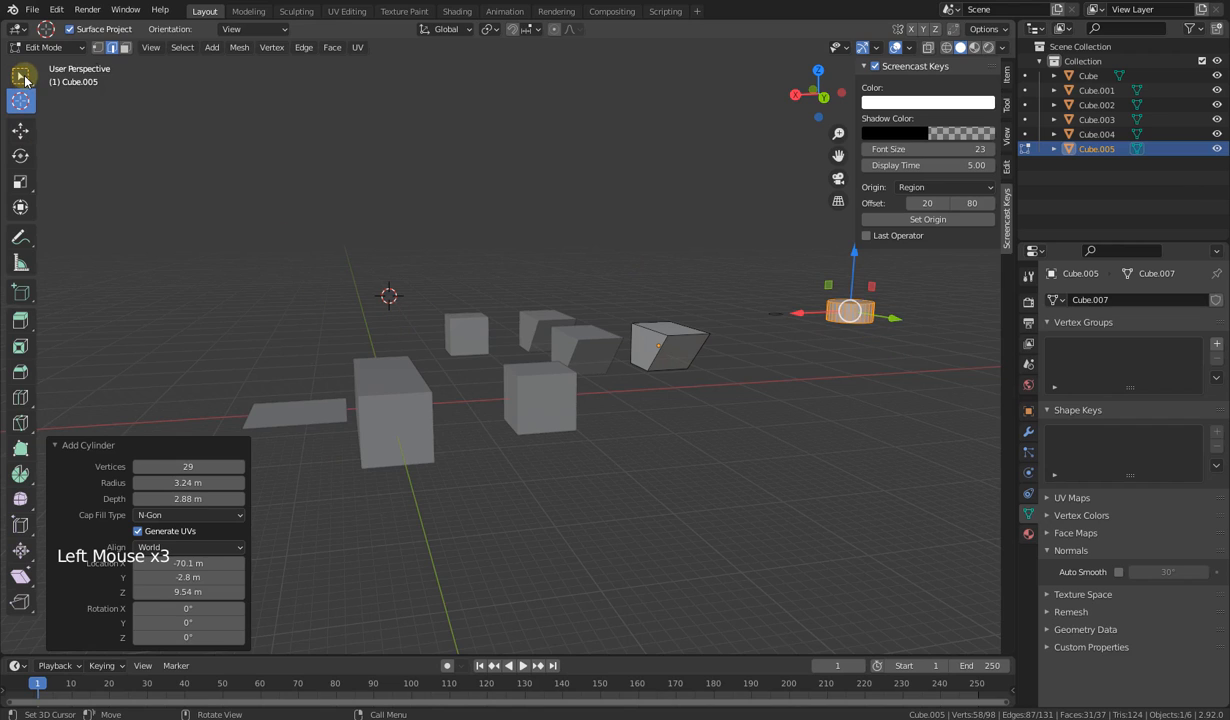
click(22, 77)
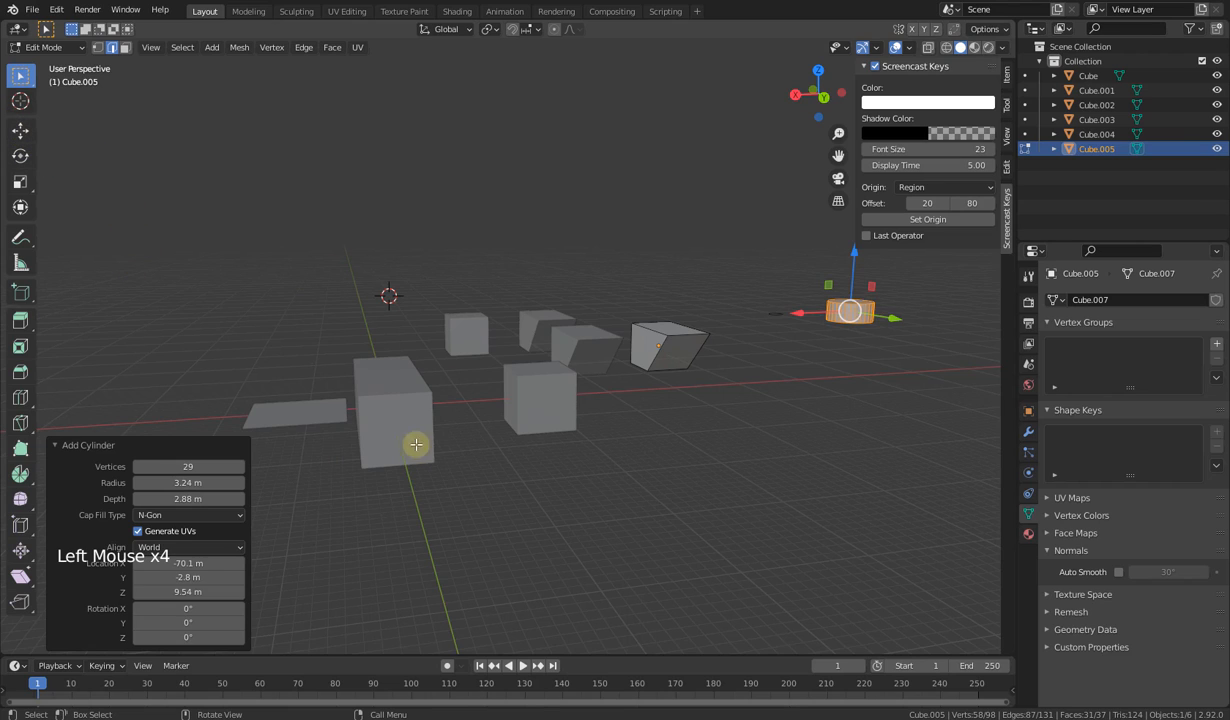
click(685, 355)
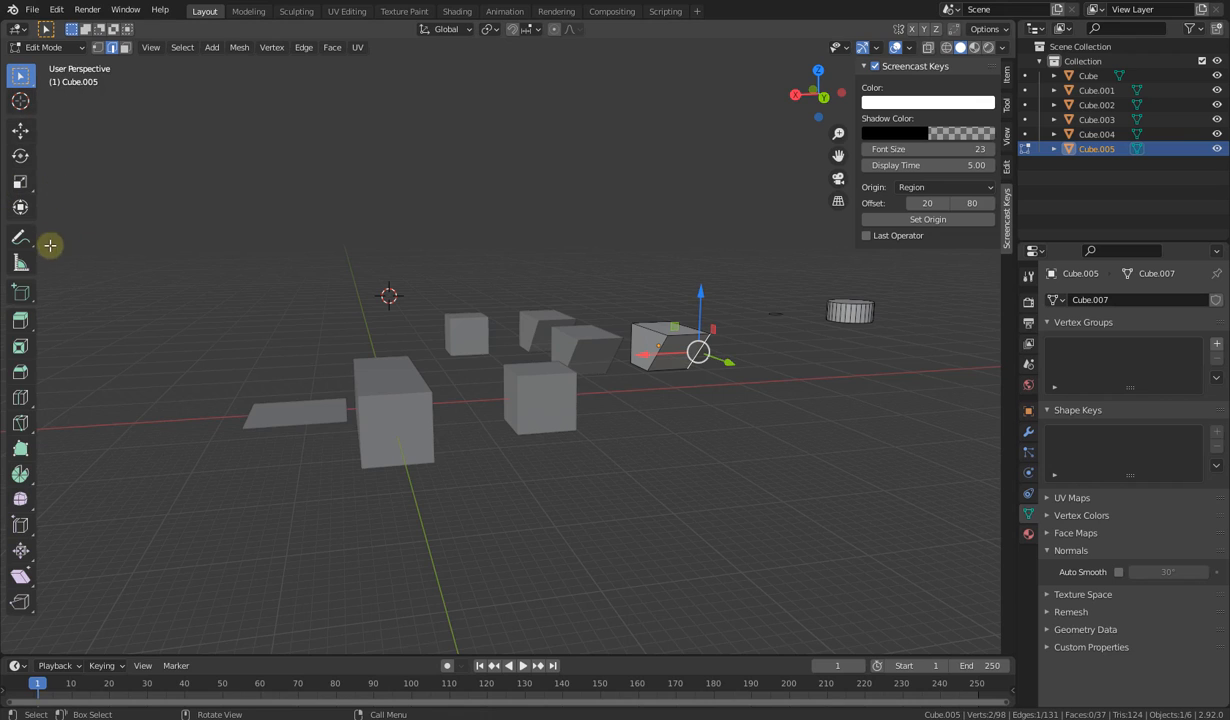
Step: Hide and show the viewport's toolbar several times, leaving it shown
key(t)
key(t)
key(t)
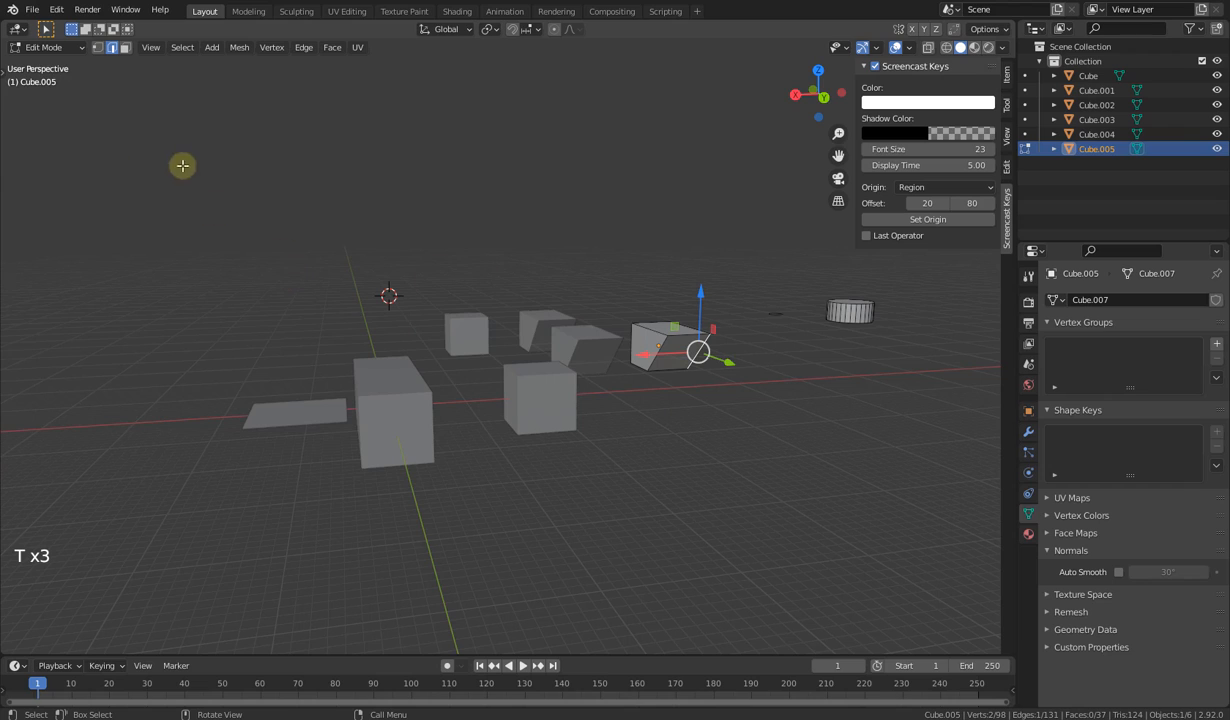
key(t)
key(t)
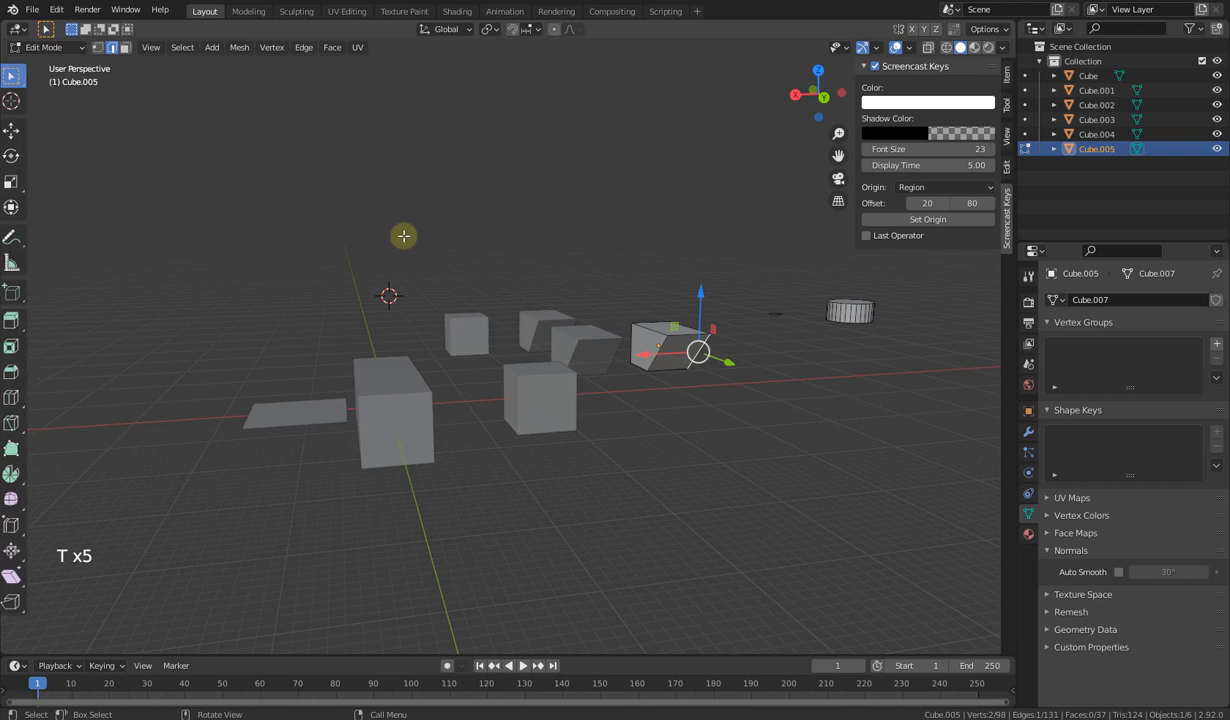
key(t)
key(t)
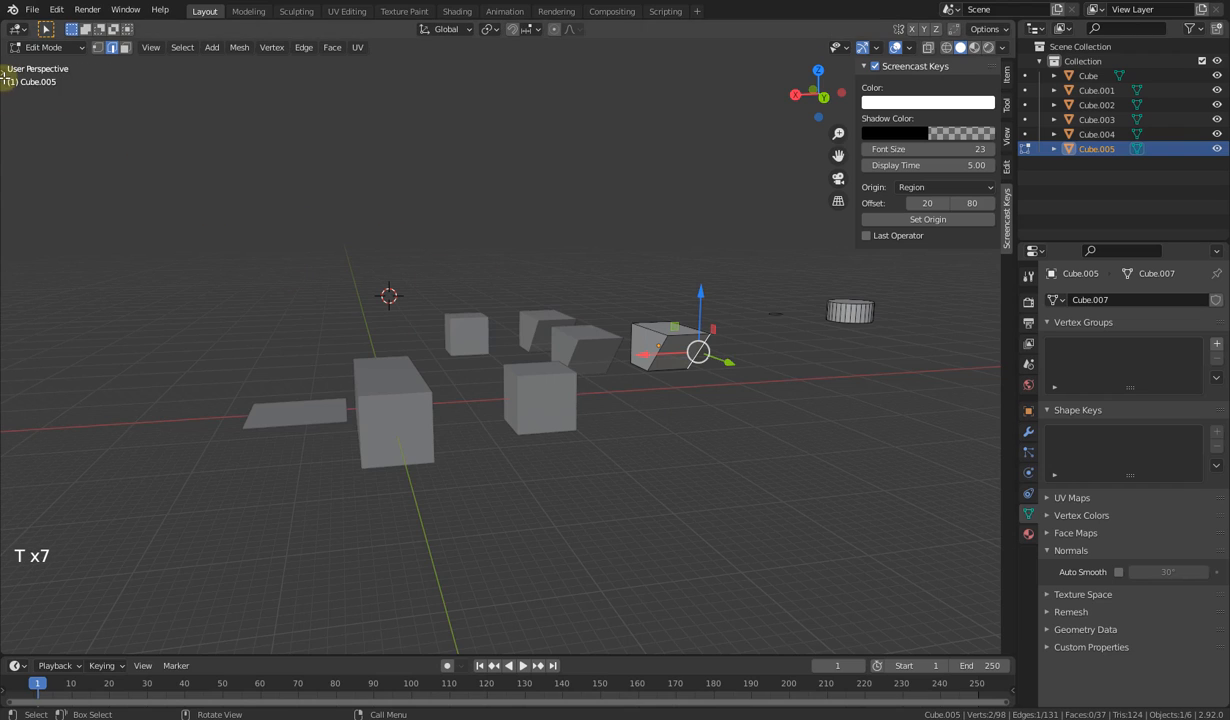
click(6, 70)
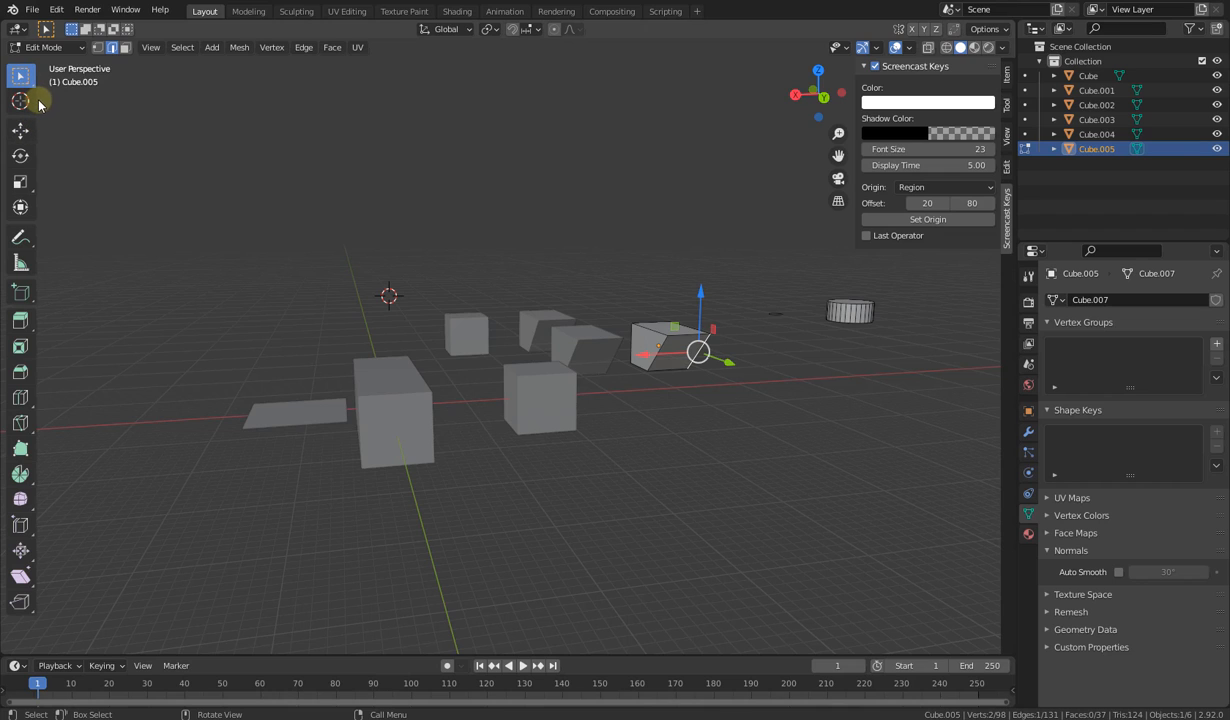
mouse_move(43, 103)
mouse_down()
mouse_move(136, 114)
mouse_move(48, 104)
mouse_up()
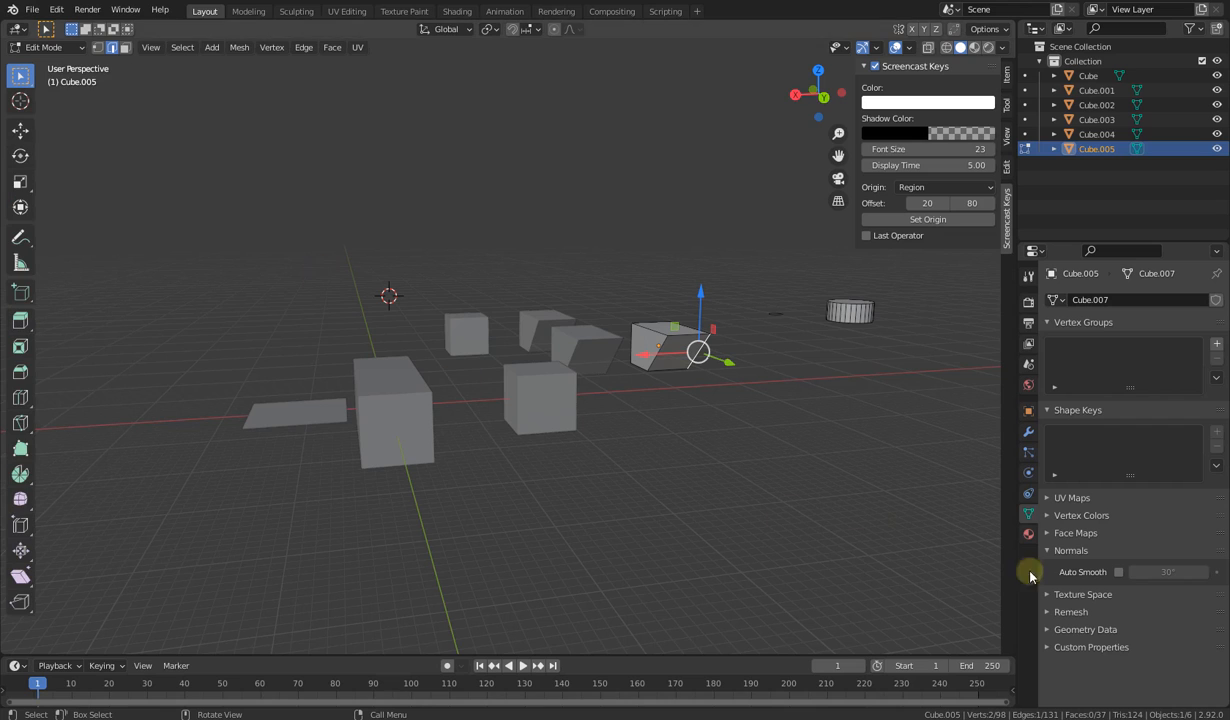
Step: In face select mode, select the edited cube's top face and extrude it about 6.55 m along its normal with Extrude Region
shift+middle_drag(778, 404, 228, 408)
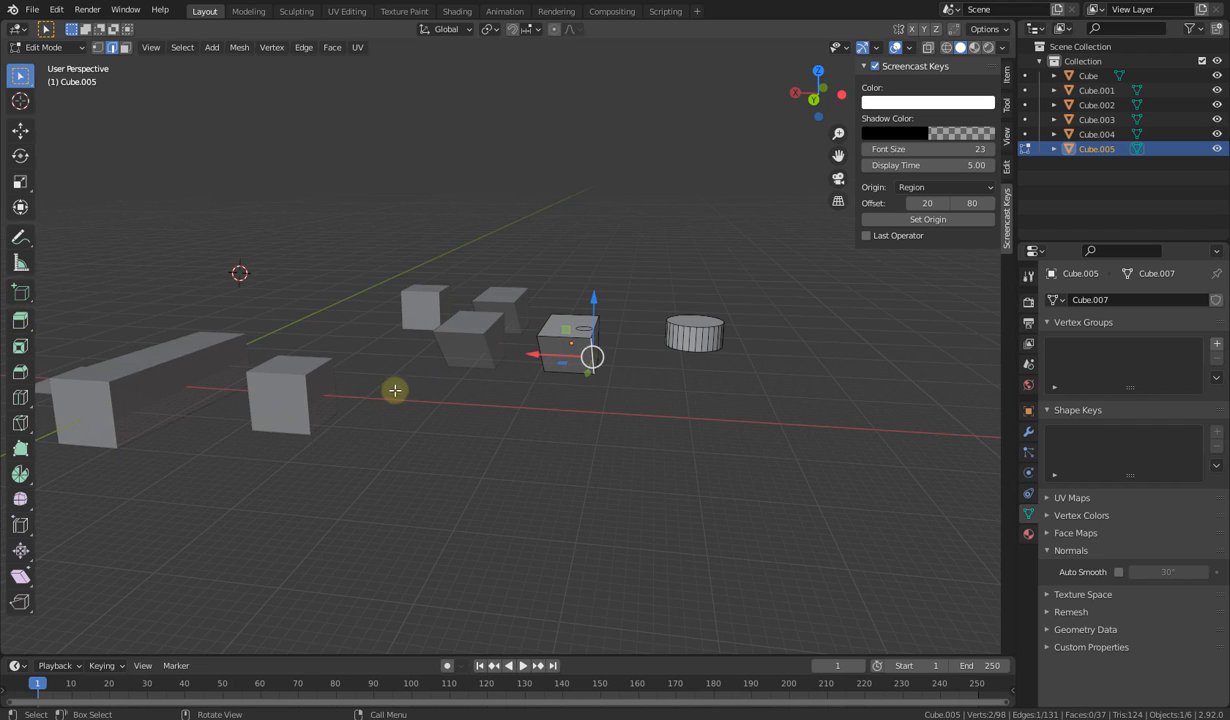
middle_drag(577, 396, 552, 365)
click(565, 358)
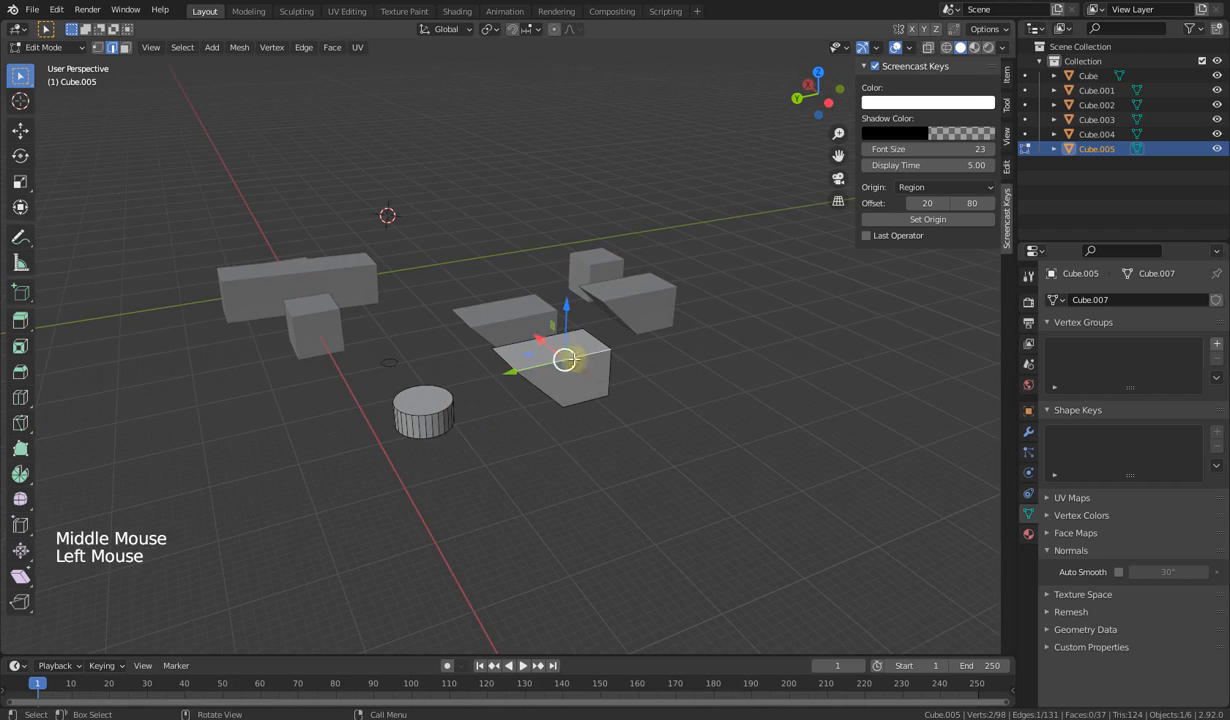
click(125, 49)
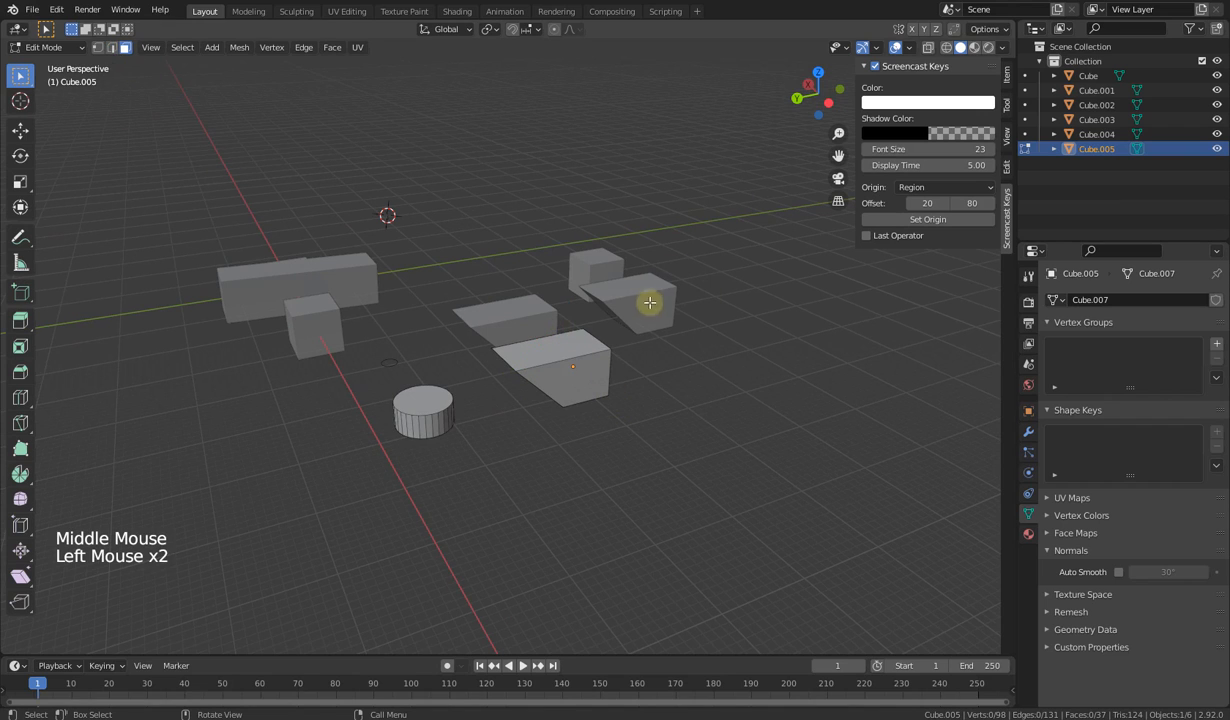
middle_drag(562, 343, 660, 440)
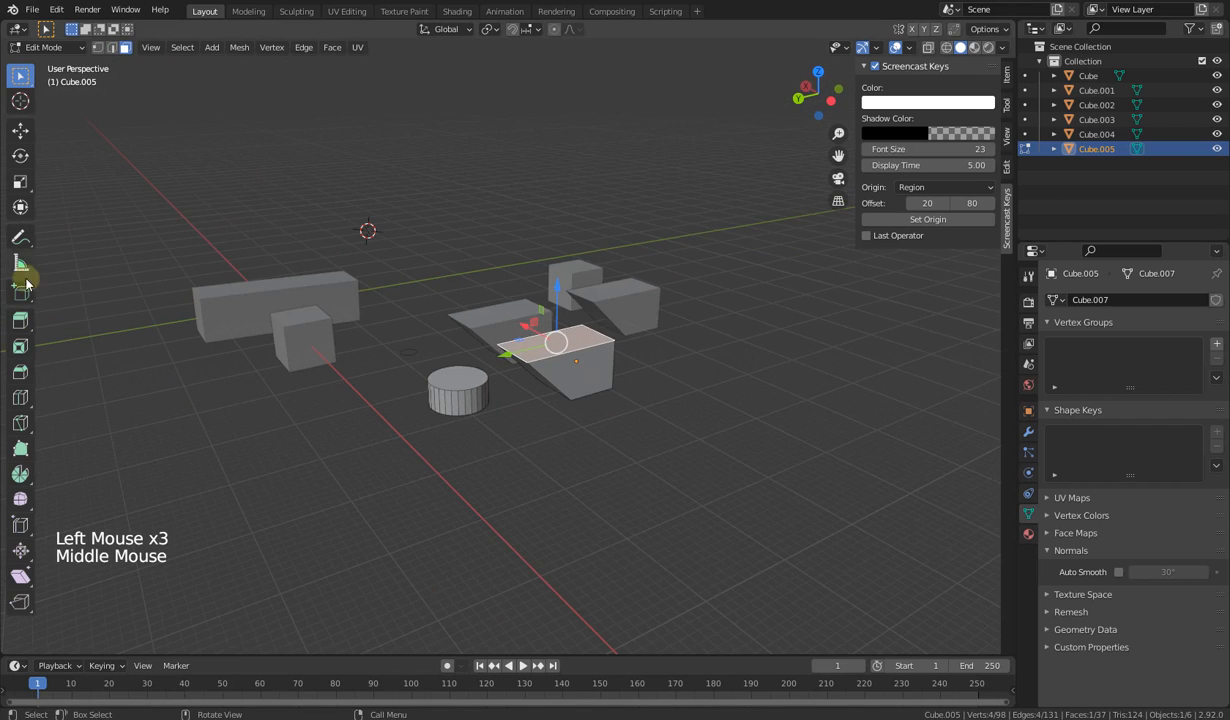
click(22, 321)
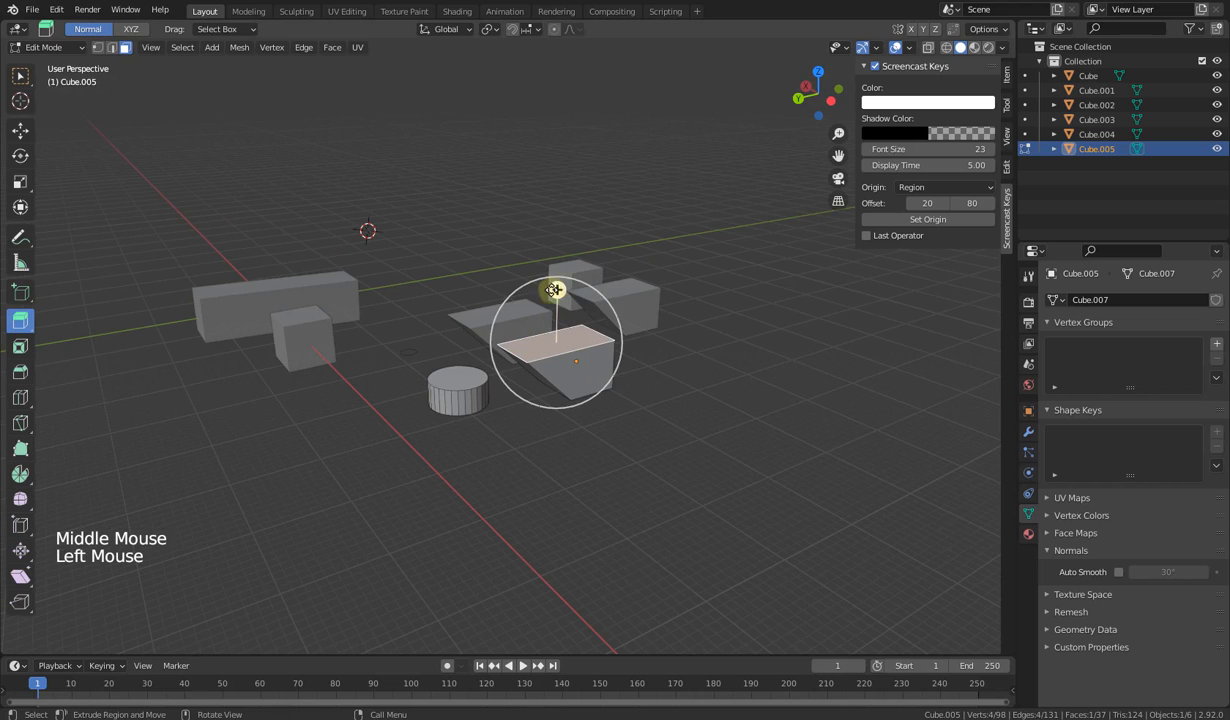
drag(557, 285, 557, 250)
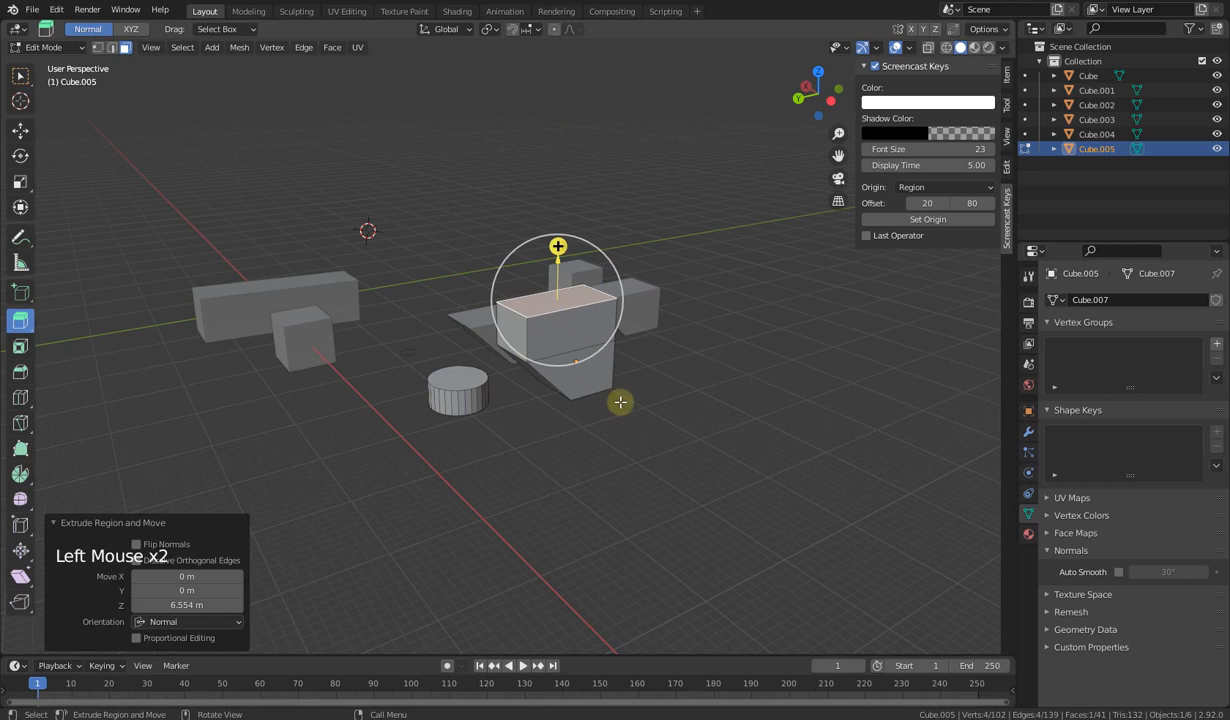
Step: Extrude the raised top face once more along its normal by about 4.89 m
middle_drag(620, 401, 577, 330)
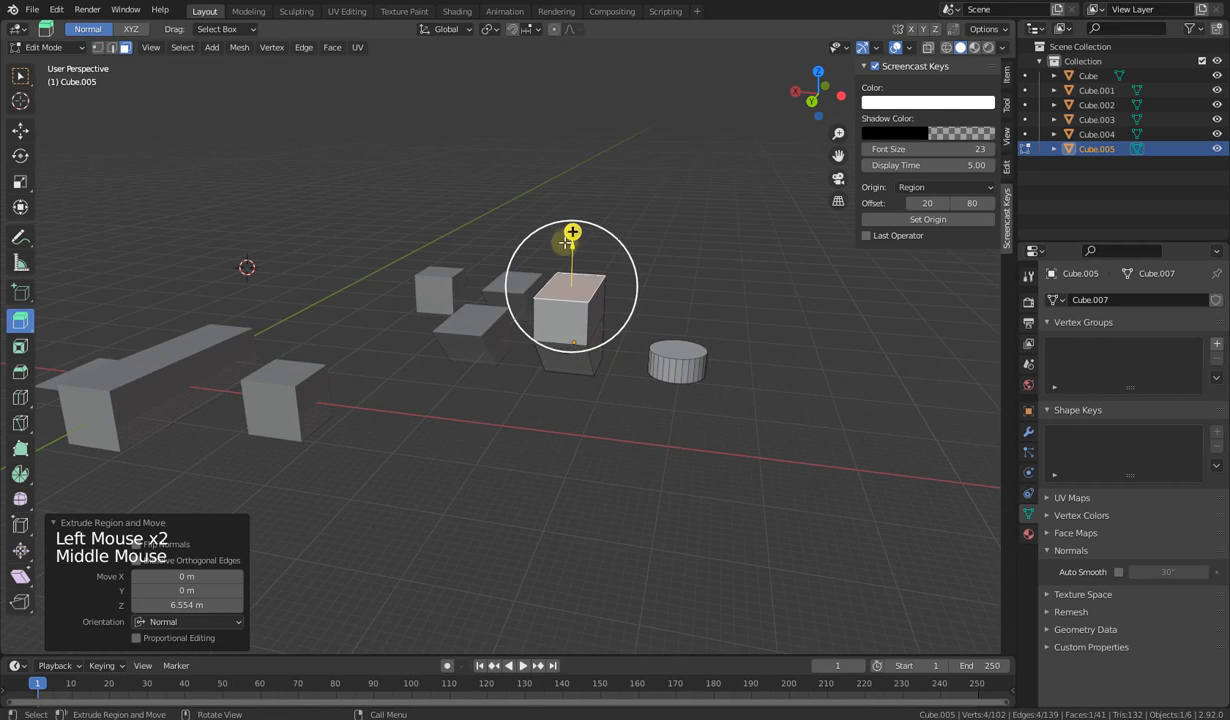
drag(568, 239, 568, 200)
middle_drag(651, 481, 548, 484)
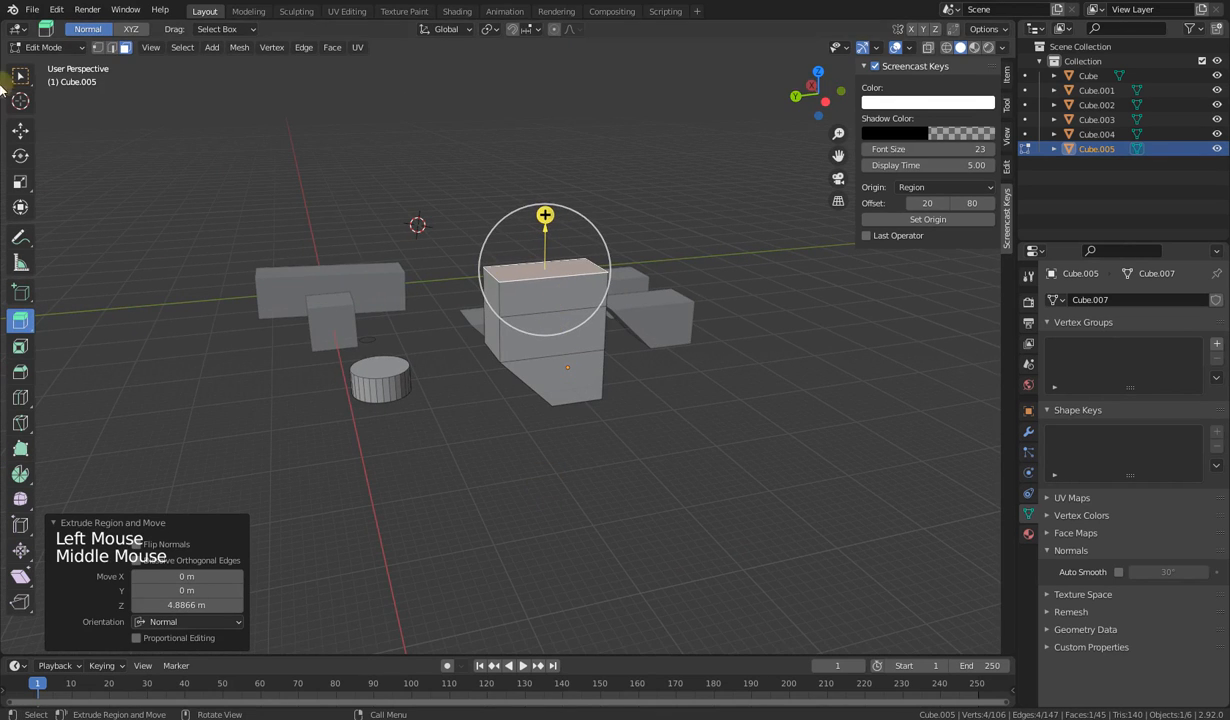
middle_drag(558, 345, 192, 174)
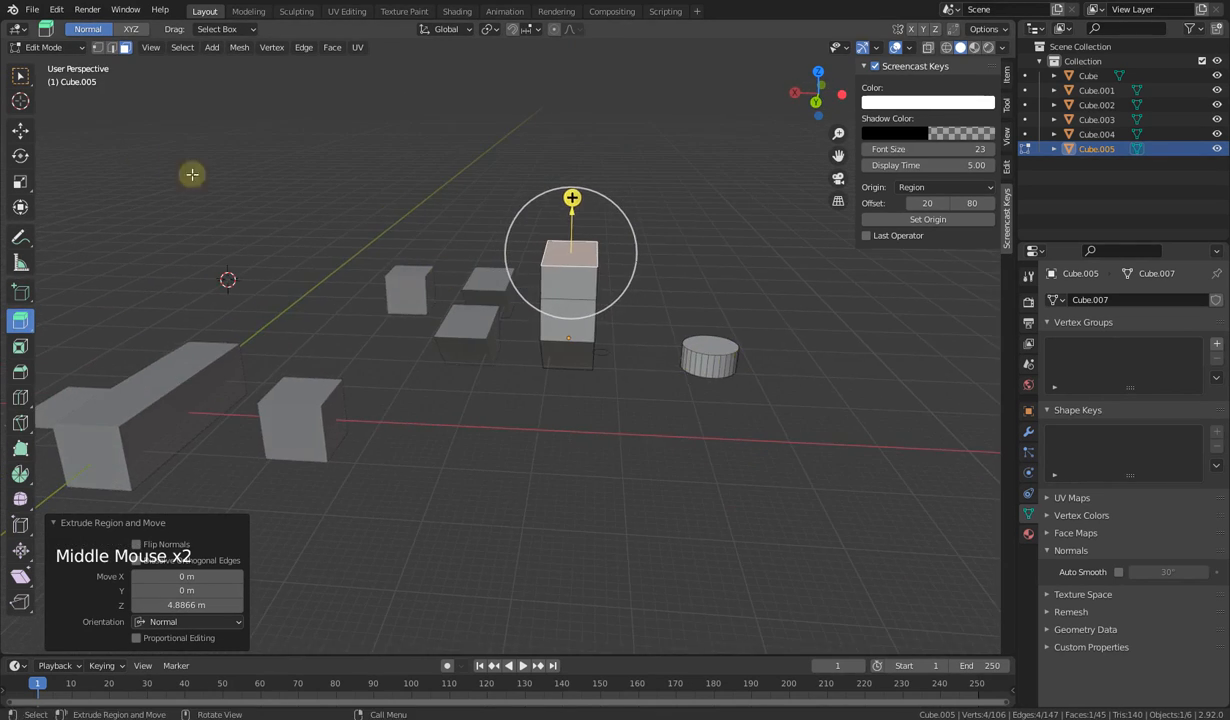
Step: Return to Select Box, reselect the top face, and extrude it about 6.81 m along its normal
click(20, 76)
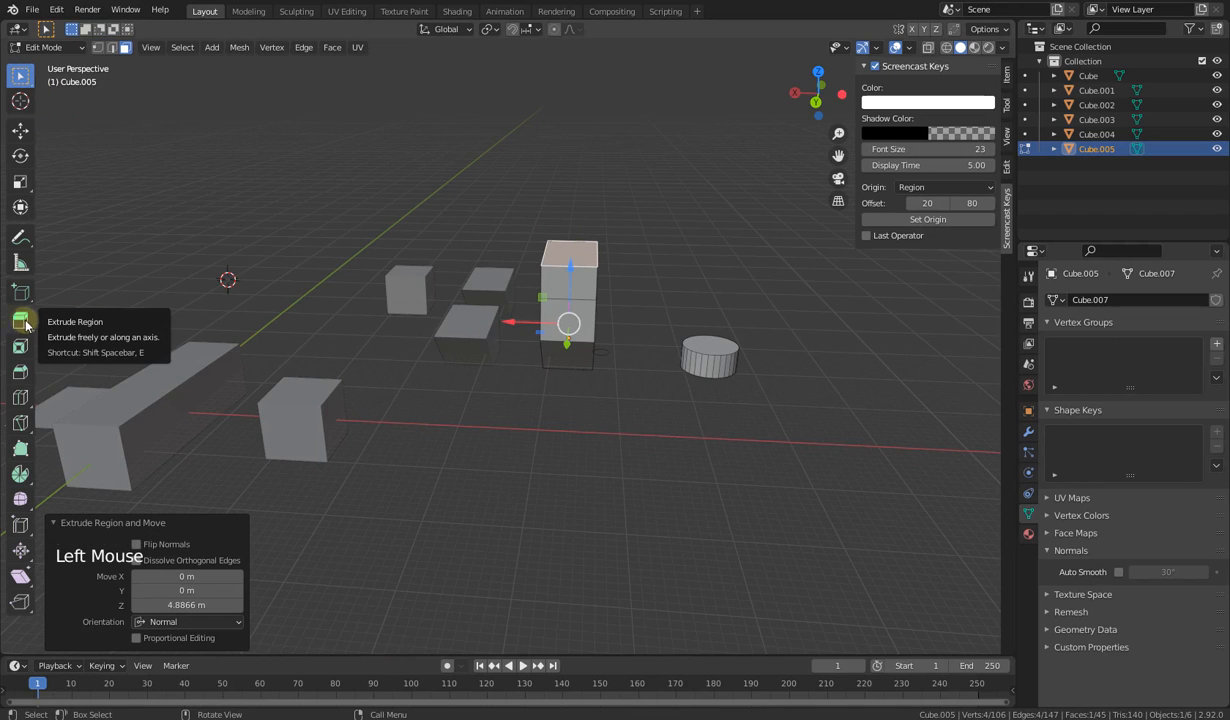
middle_drag(640, 299, 520, 302)
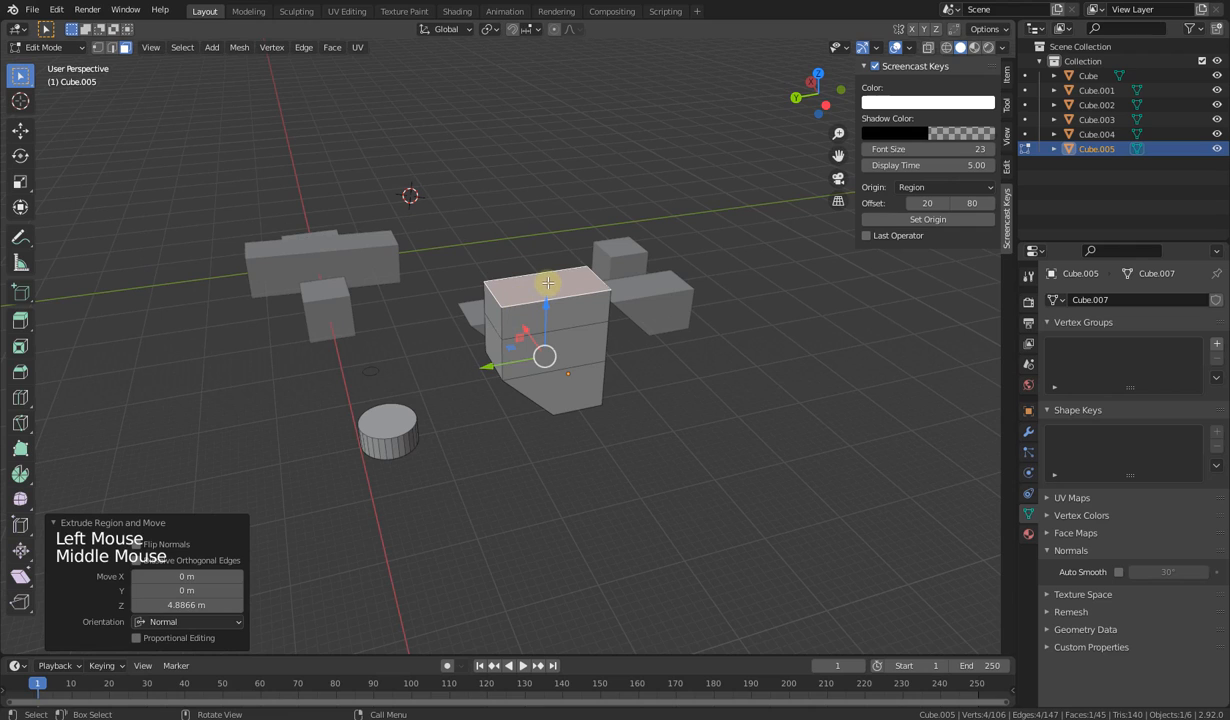
click(548, 284)
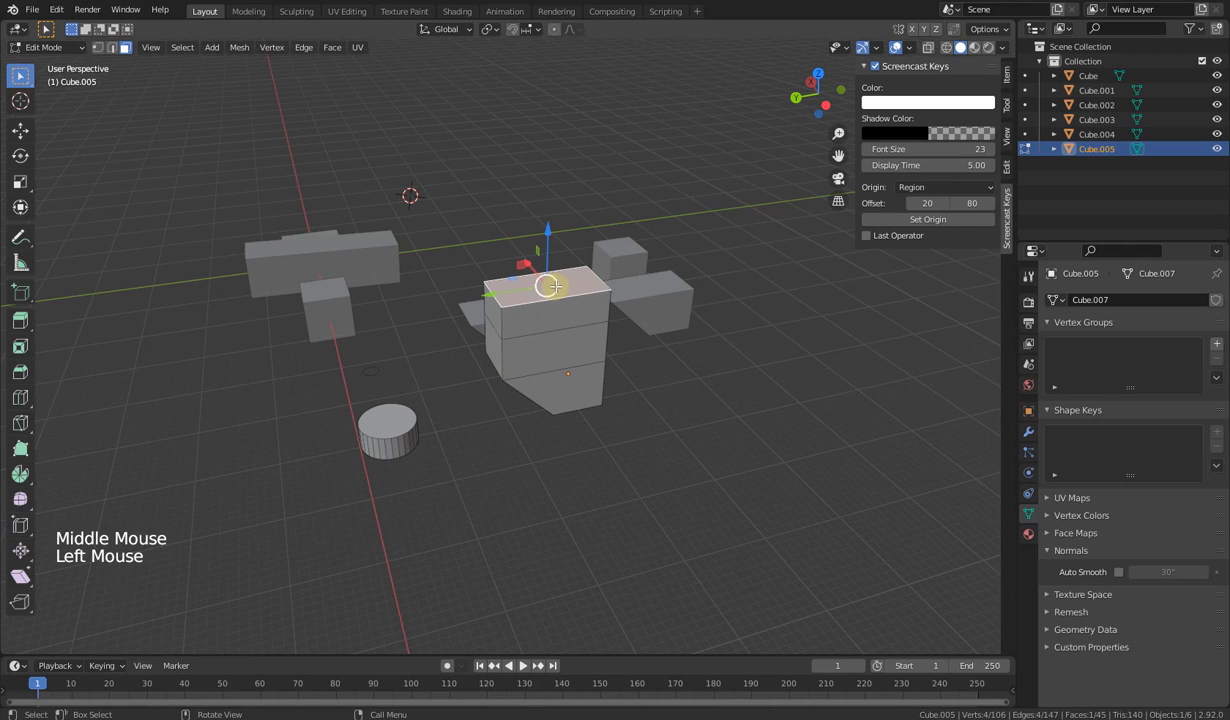
key(e)
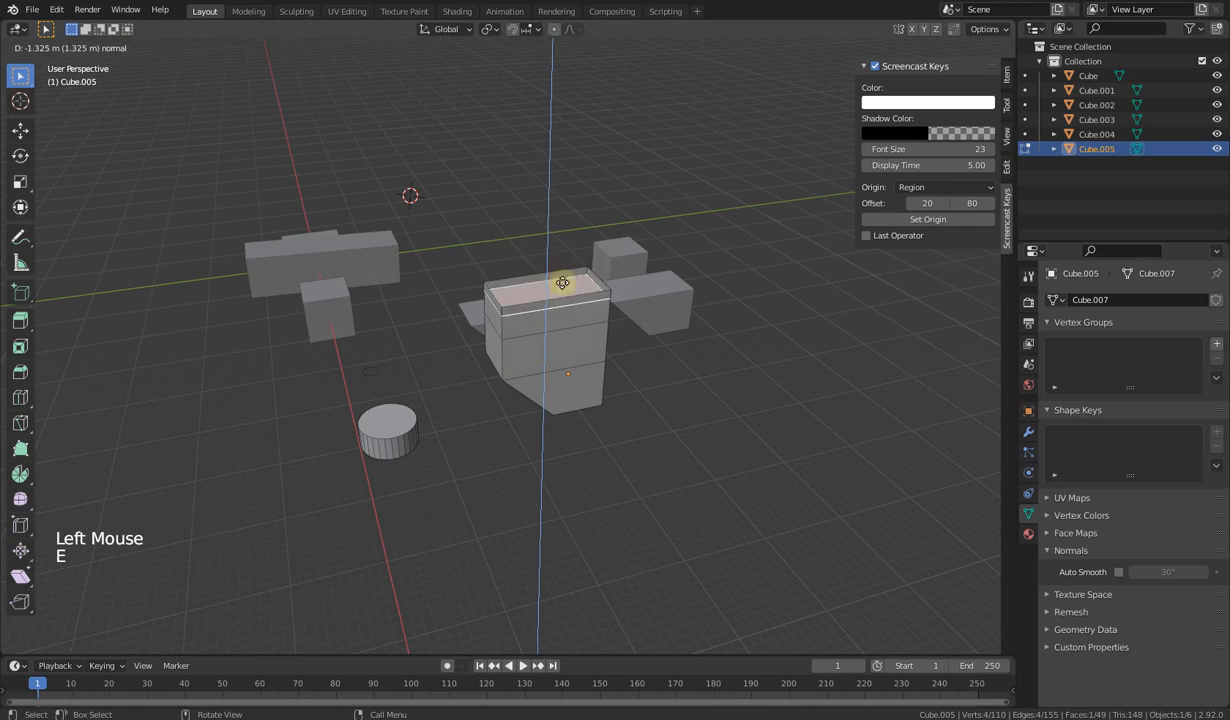
click(566, 234)
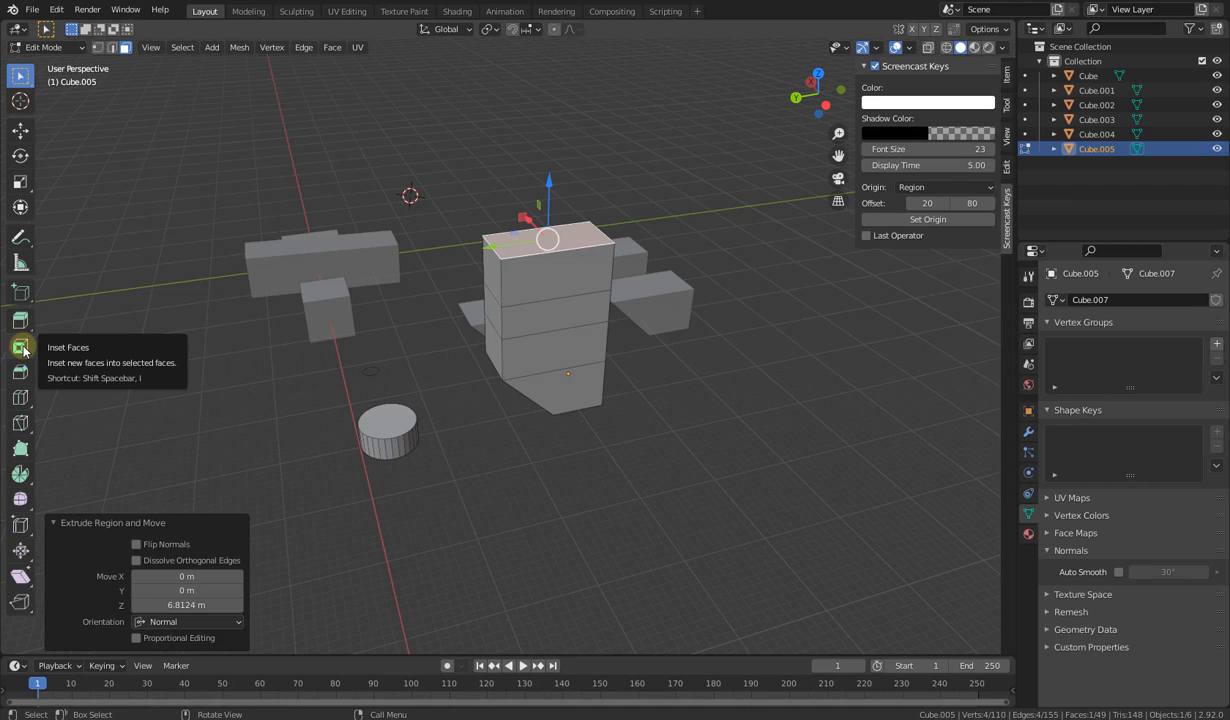
Step: Select the uppermost side face of the extruded block and inset it by about 0.247 m
click(546, 276)
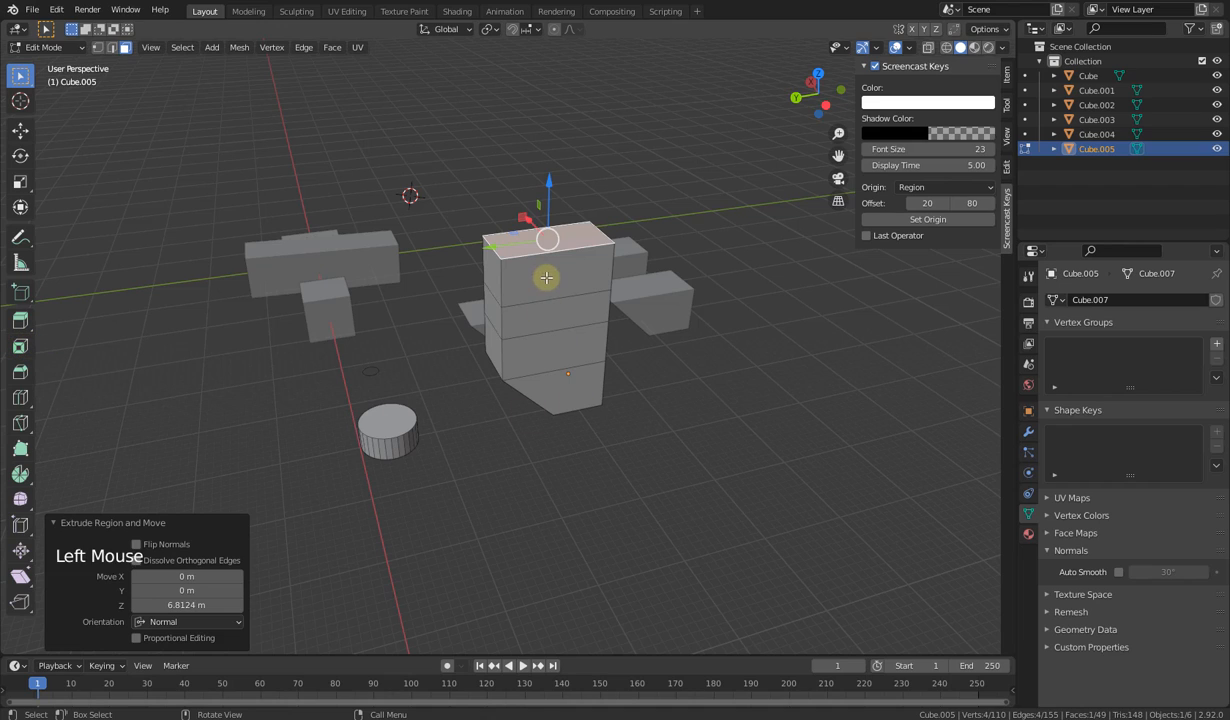
key(i)
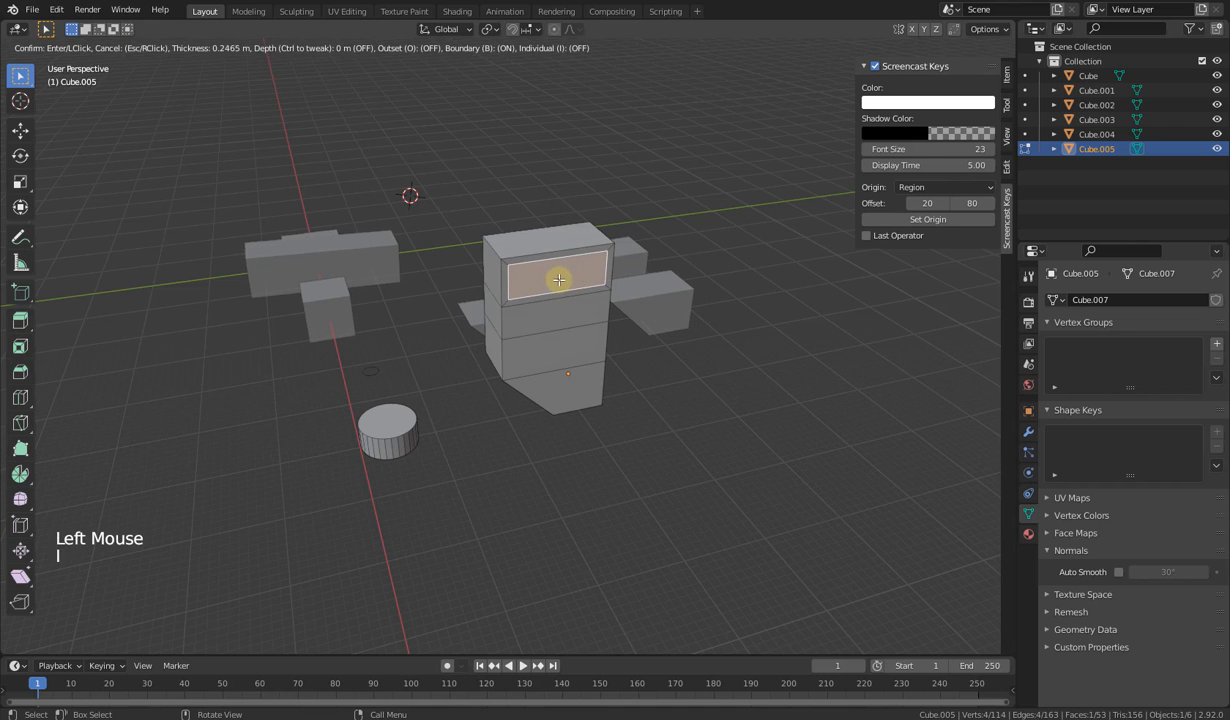
click(558, 280)
middle_drag(568, 362, 626, 373)
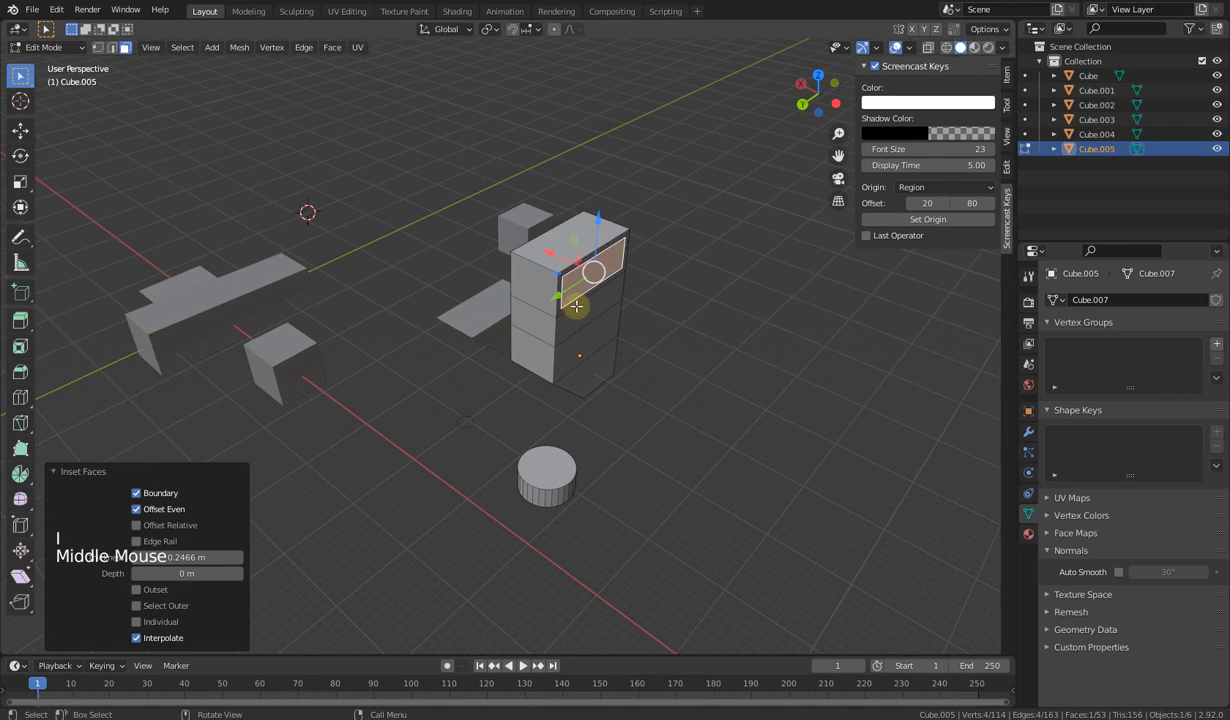
middle_drag(580, 303, 631, 313)
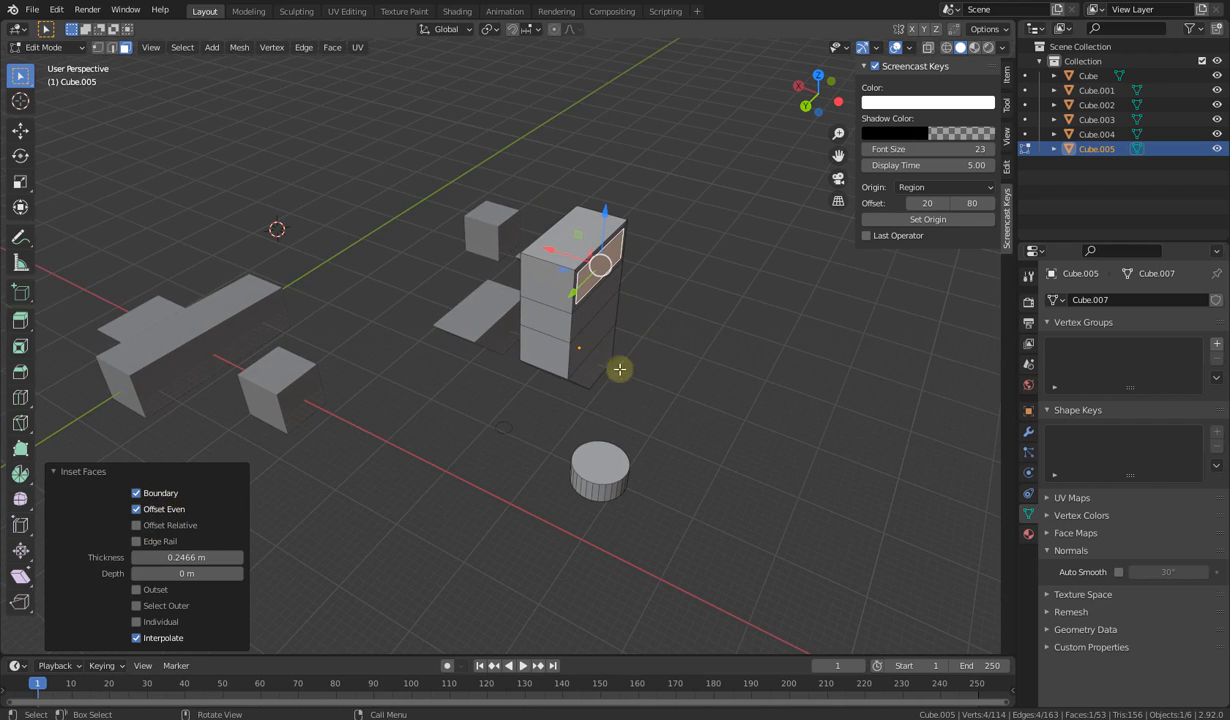
middle_drag(625, 338, 547, 330)
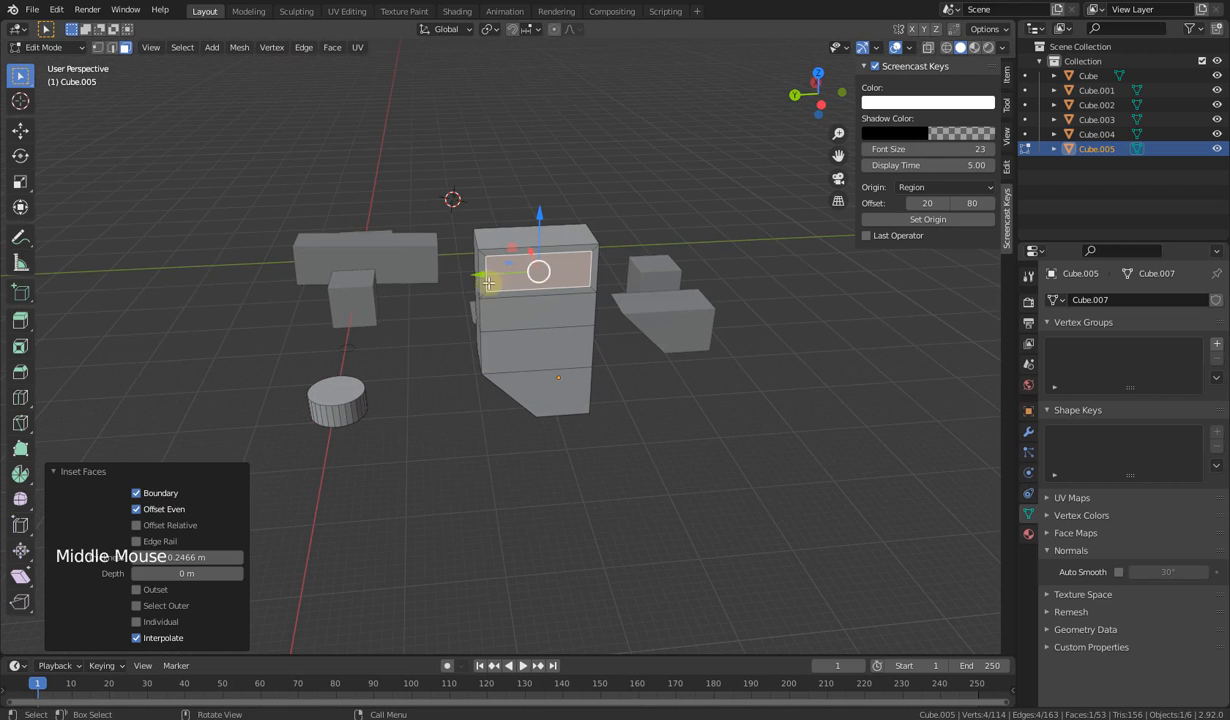
Step: Clear the face selection, then undo both the deselection and the inset
click(425, 338)
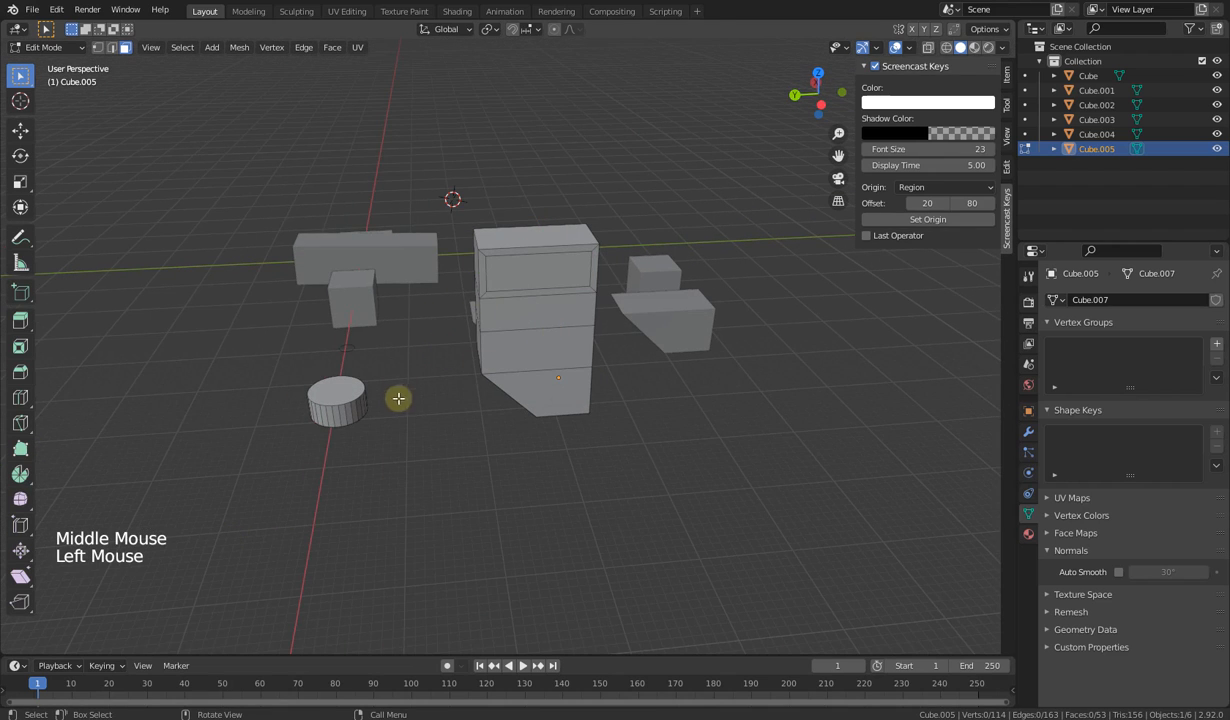
key(ctrl+z)
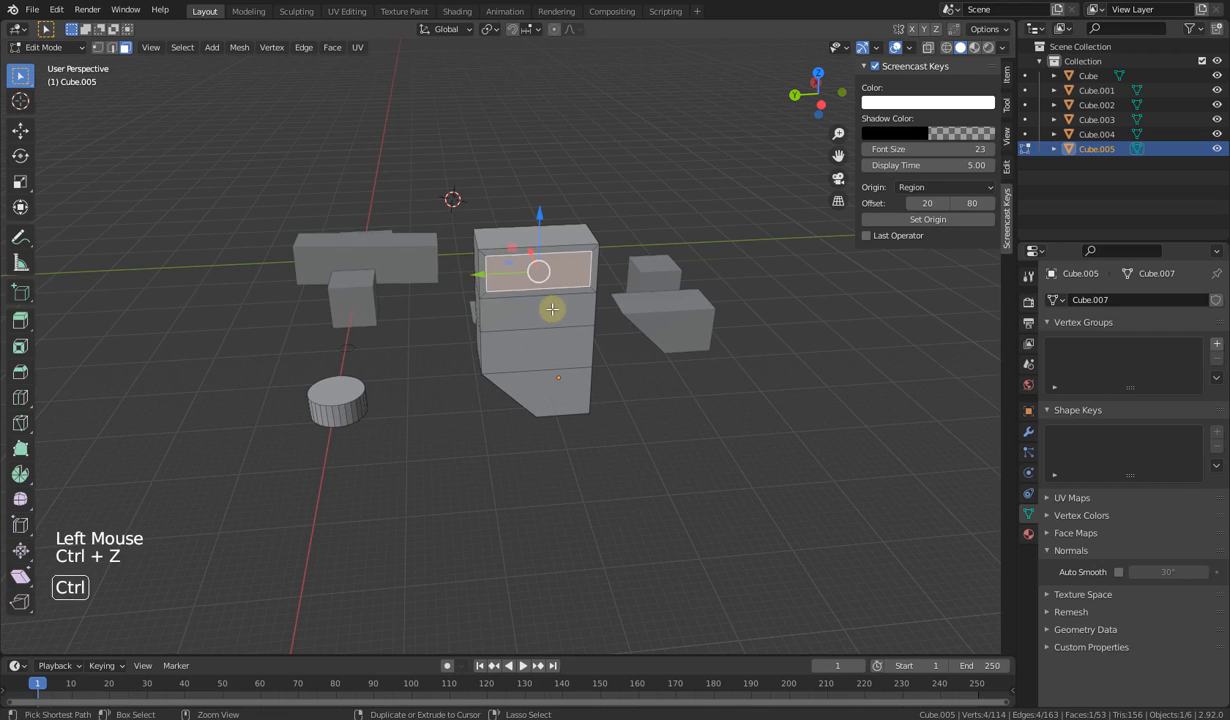
key(ctrl+z)
Step: Inset the uppermost side face by about 0.187 m with the Inset Faces tool
click(20, 346)
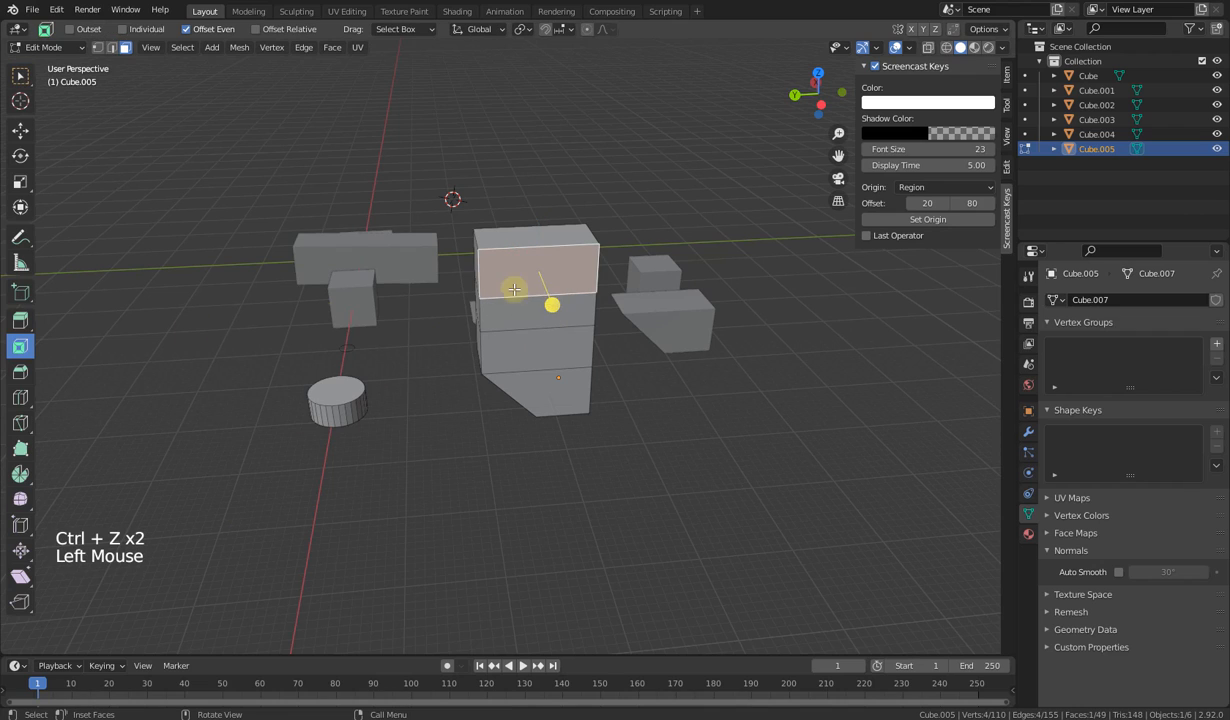
drag(560, 309, 545, 311)
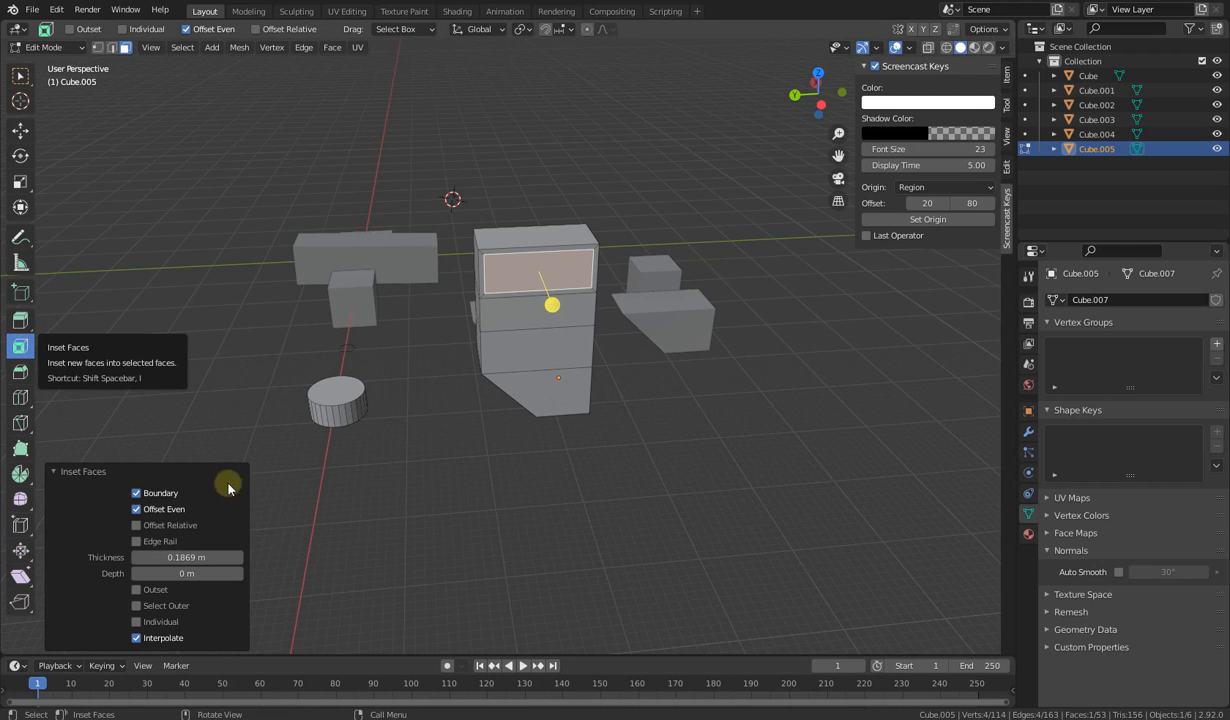
Step: Try the inset's Boundary, Offset Even and Offset Relative options, restore them, and set the thickness to 0.1979 m
click(136, 494)
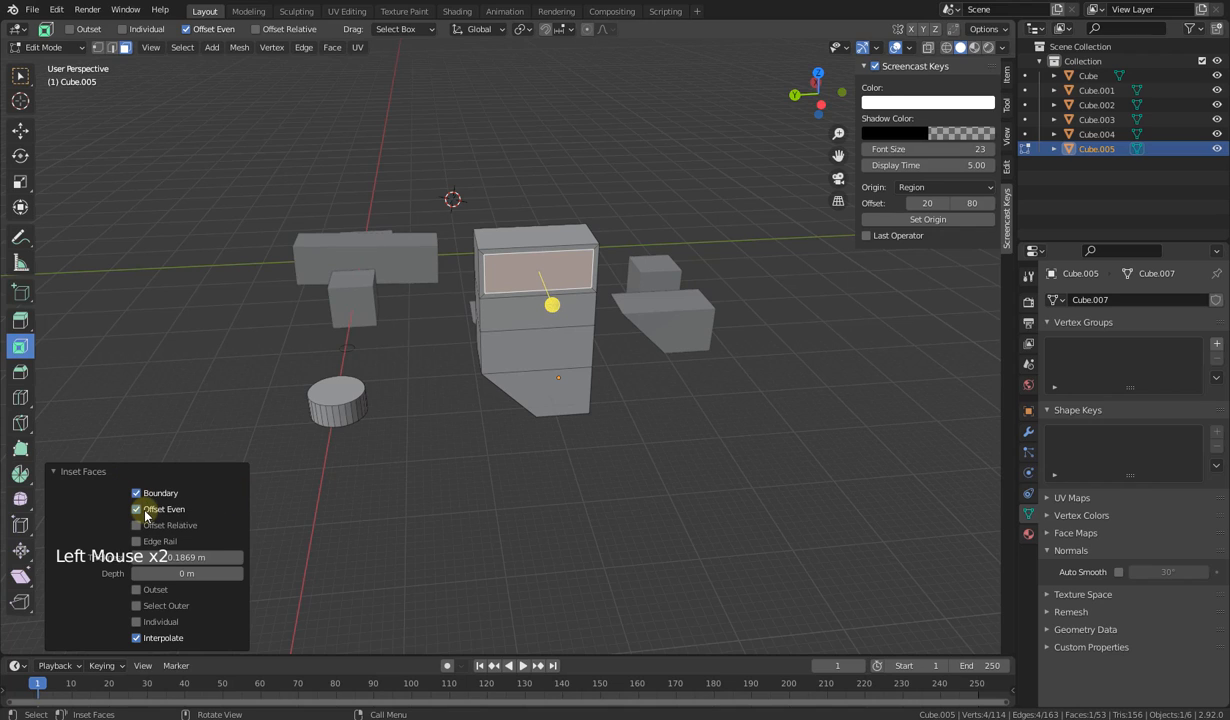
click(138, 512)
click(137, 511)
click(135, 526)
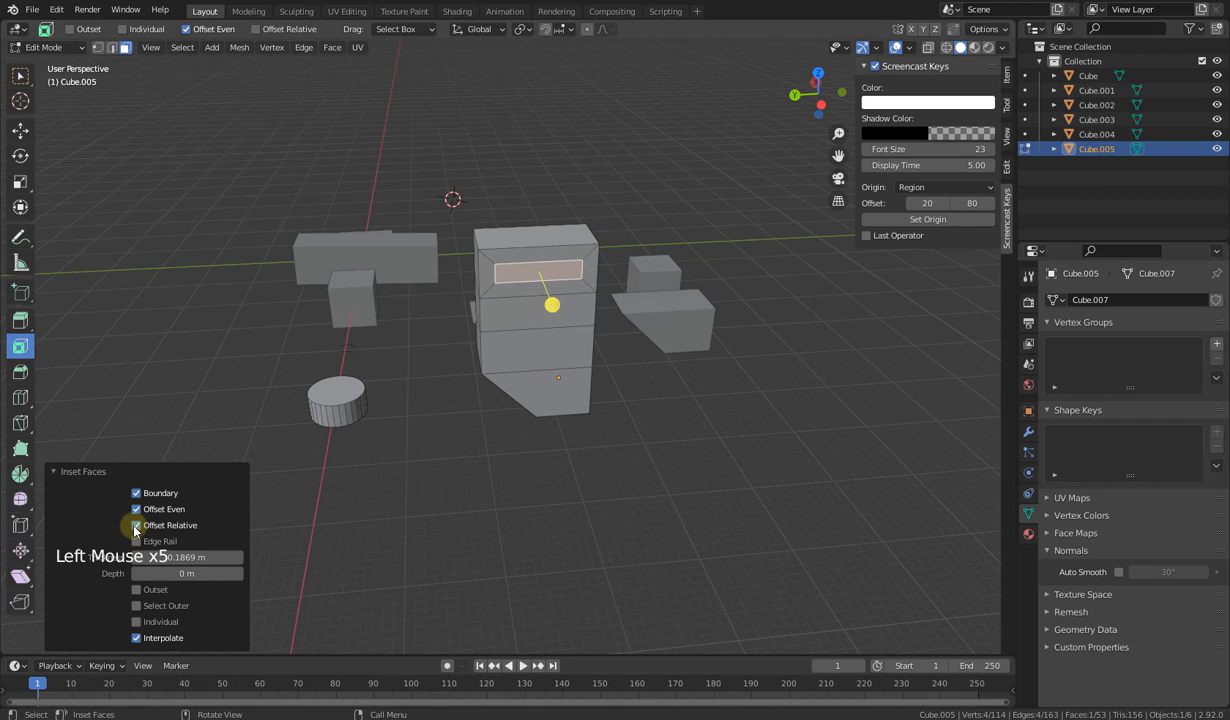
click(135, 526)
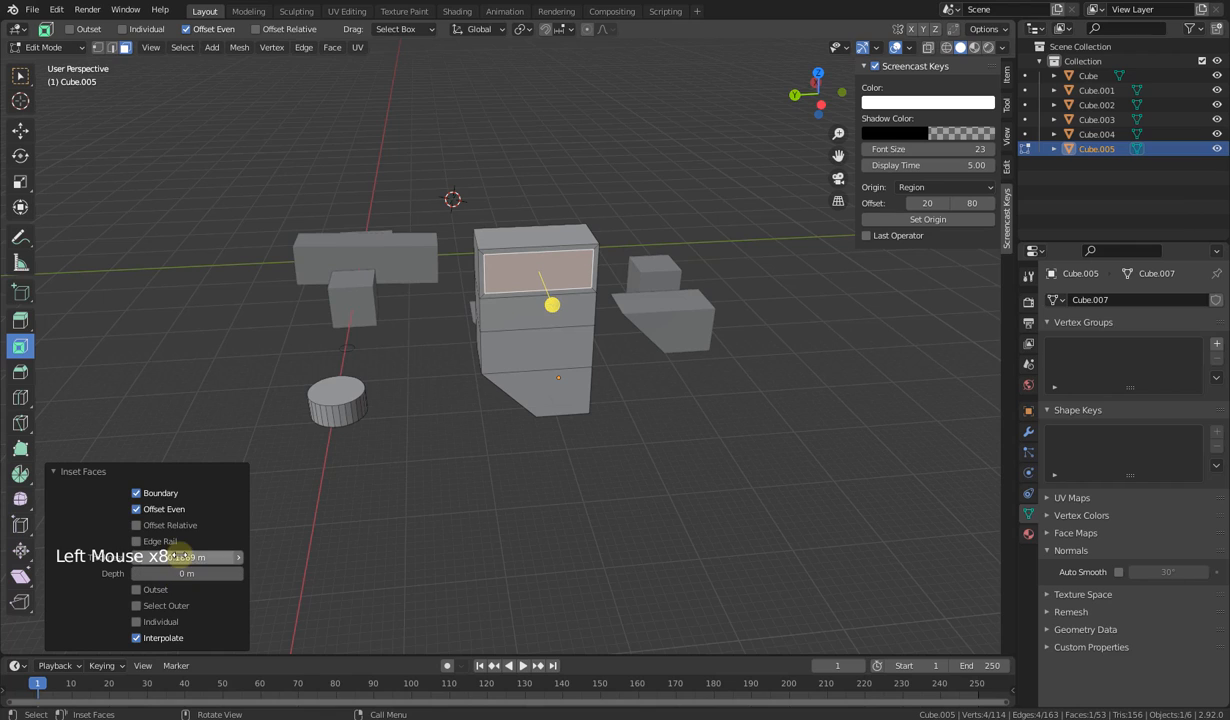
drag(180, 556, 360, 555)
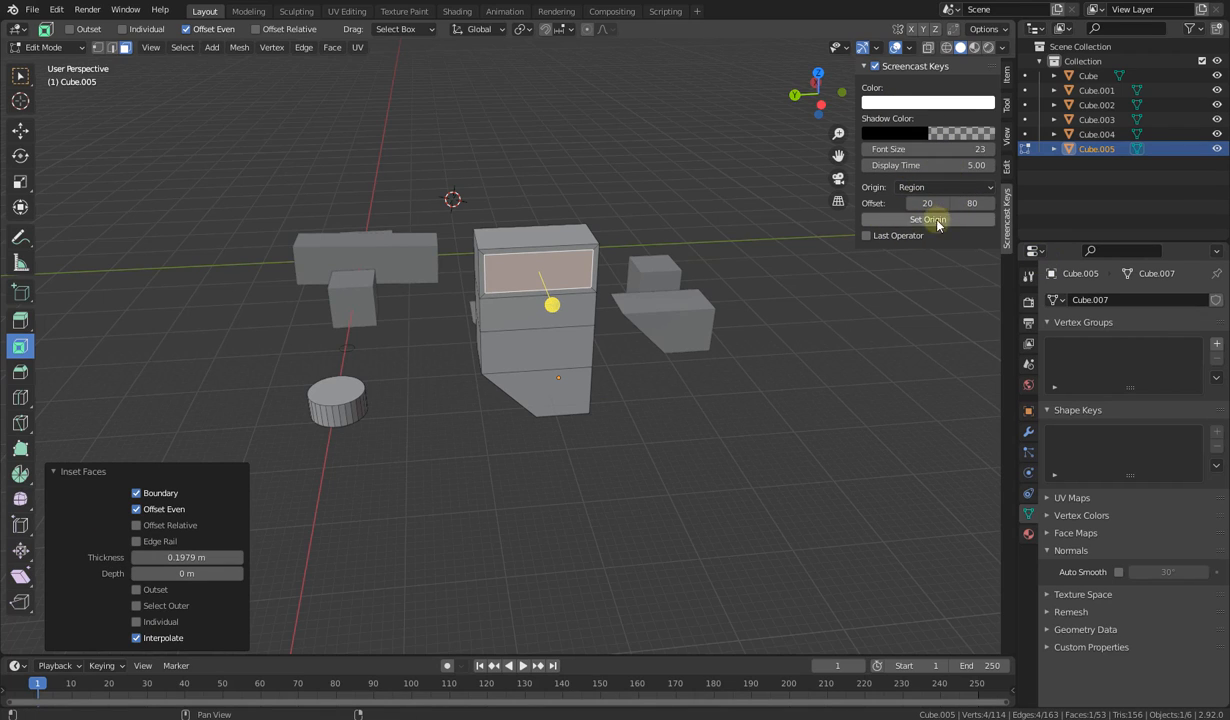
Step: Set the Screencast Keys horizontal offset to 288 and give the inset a 0.2459 m thickness and 0.069 m depth
drag(928, 198, 1138, 197)
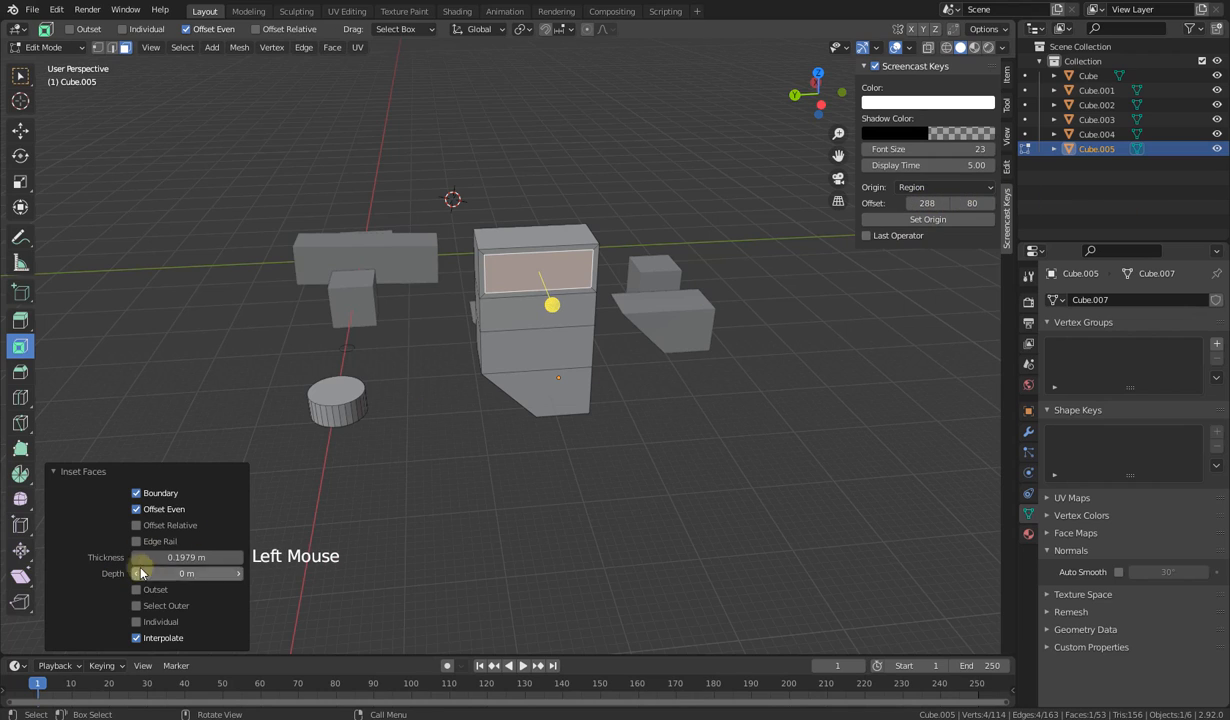
click(185, 557)
drag(185, 557, 262, 627)
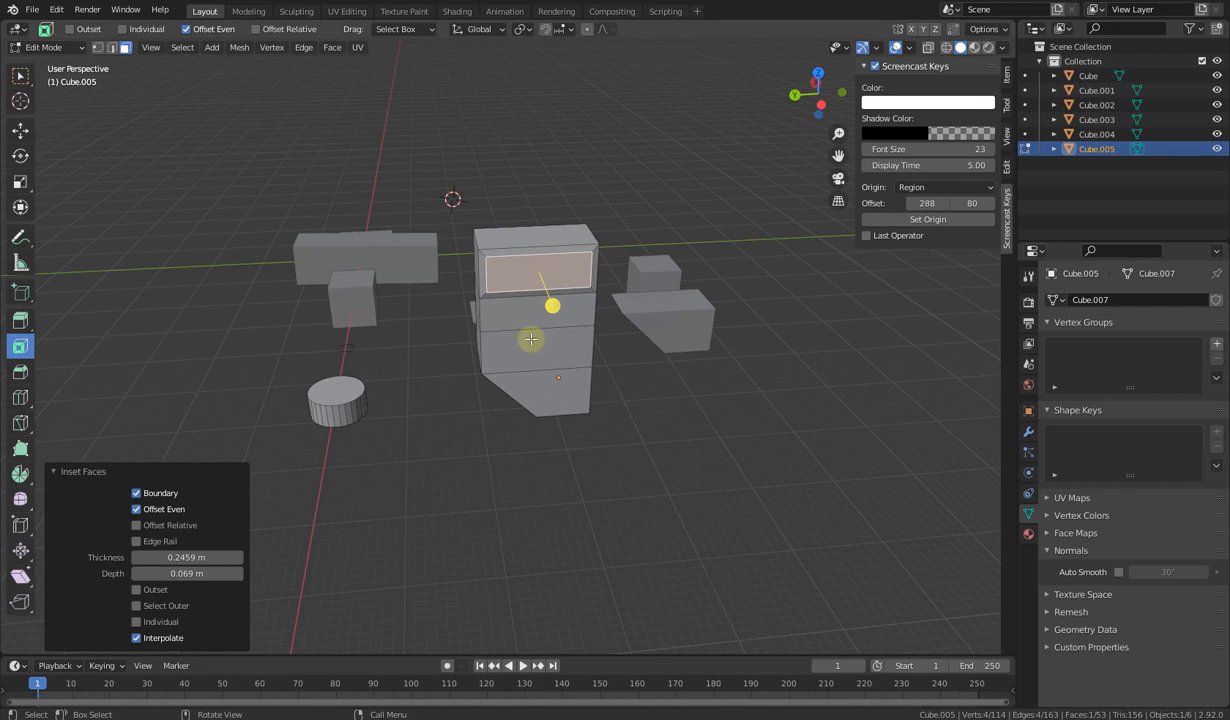
Step: Bevel the block's top edge on the side opposite the inset face by about 0.709 m with the Bevel tool
click(550, 362)
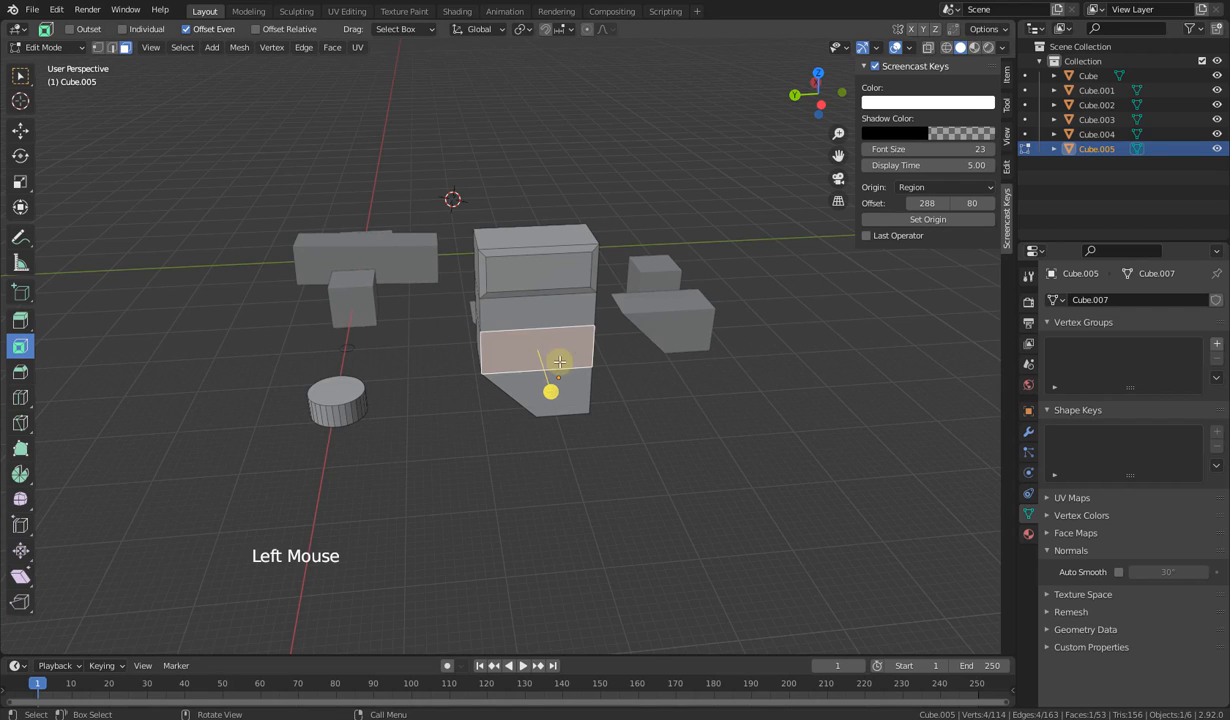
click(20, 373)
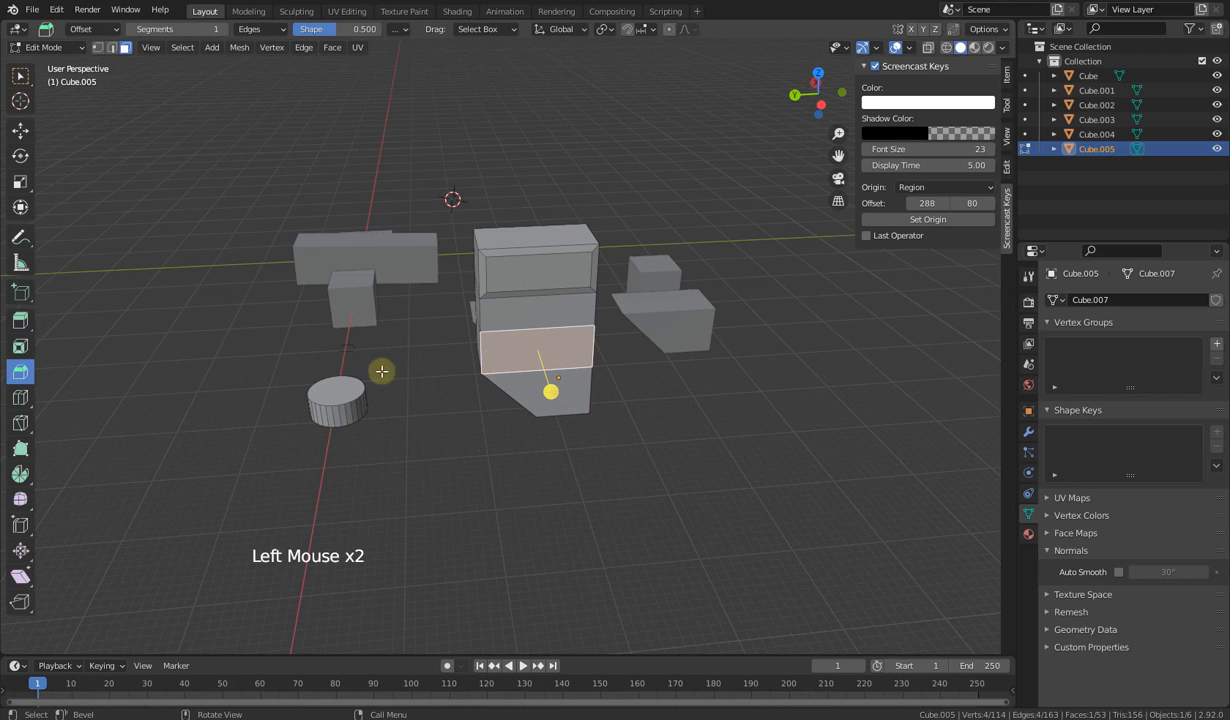
middle_drag(381, 371, 552, 302)
click(543, 244)
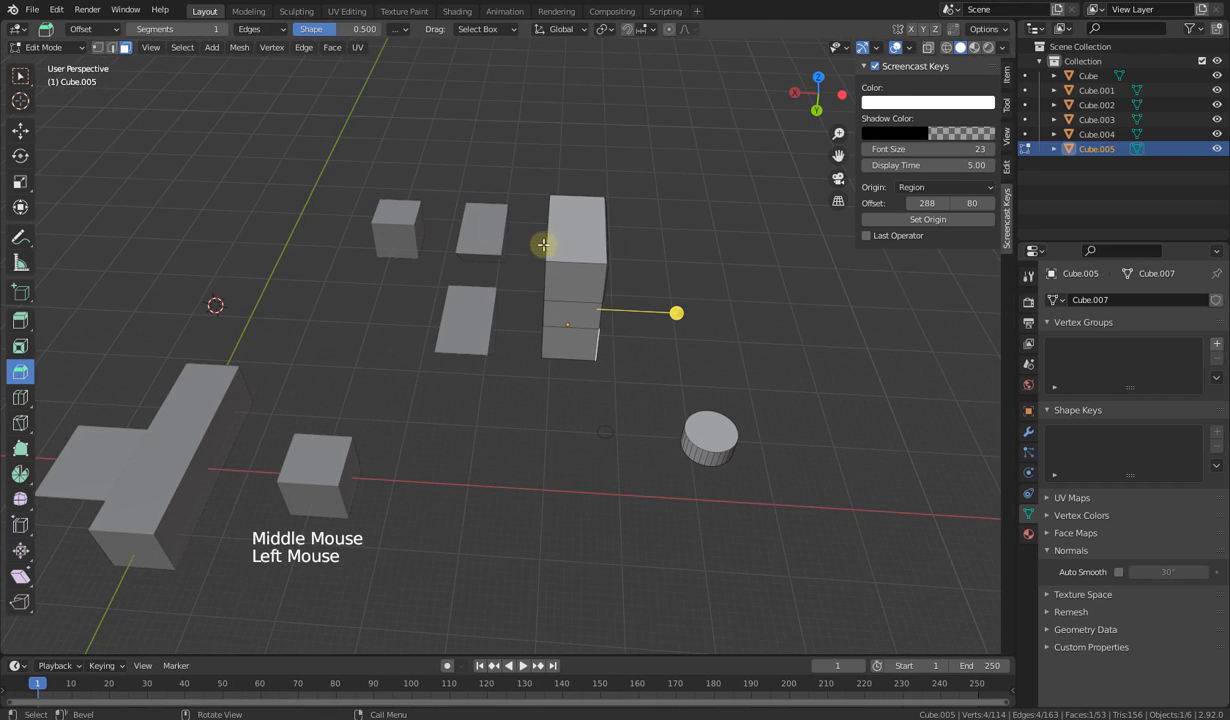
click(110, 47)
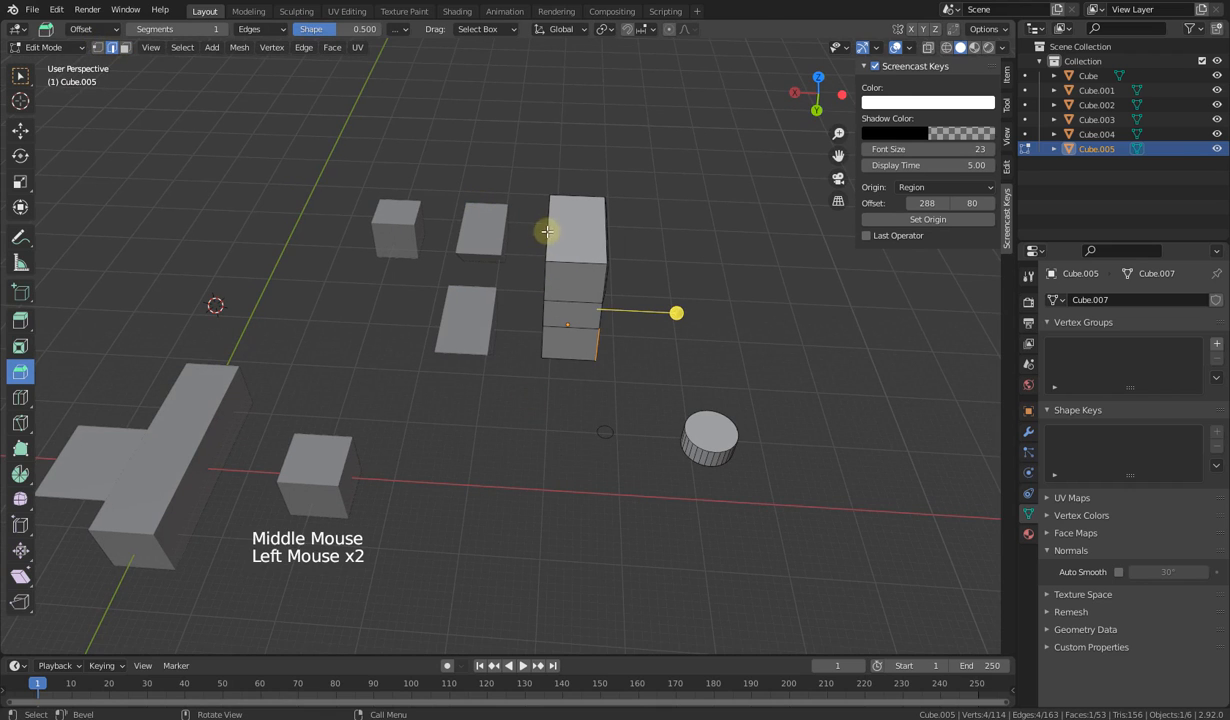
middle_drag(541, 313, 620, 262)
click(552, 264)
mouse_move(455, 155)
mouse_down()
mouse_move(444, 161)
mouse_move(458, 162)
mouse_up()
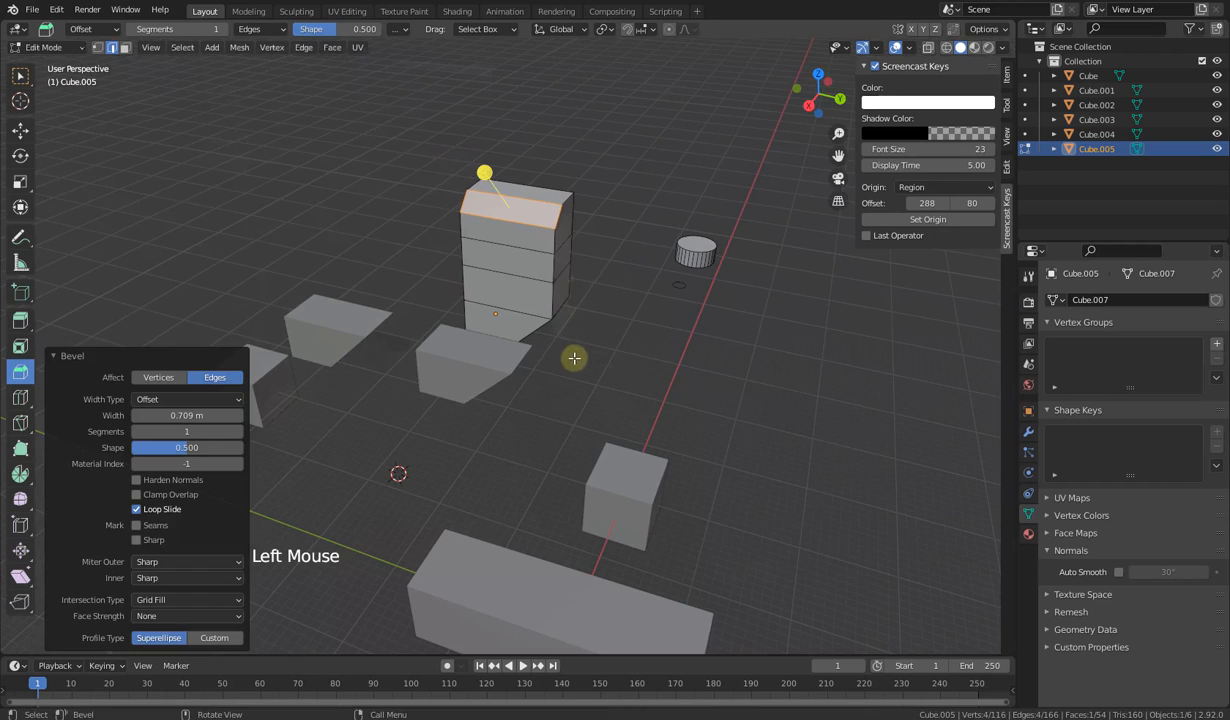
Step: Try the bevel's Vertices mode, return it to Edges, and set a 0.769 m width with 8 segments
middle_drag(574, 357, 470, 357)
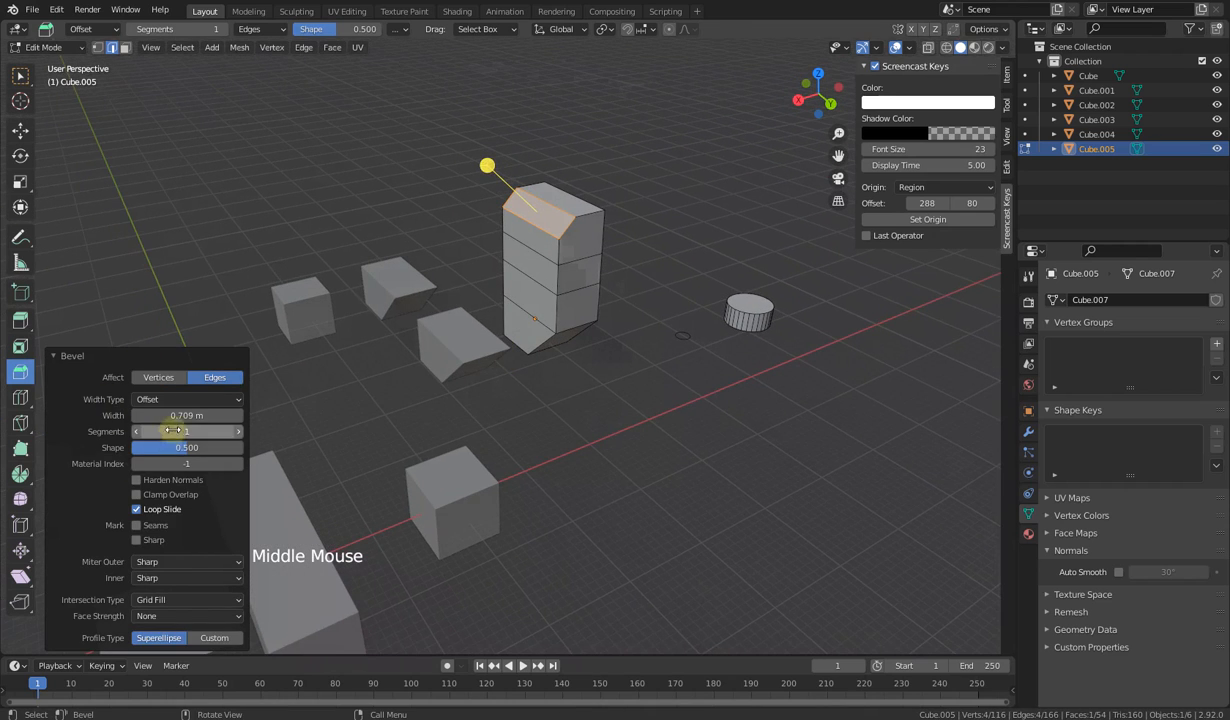
click(142, 382)
click(212, 380)
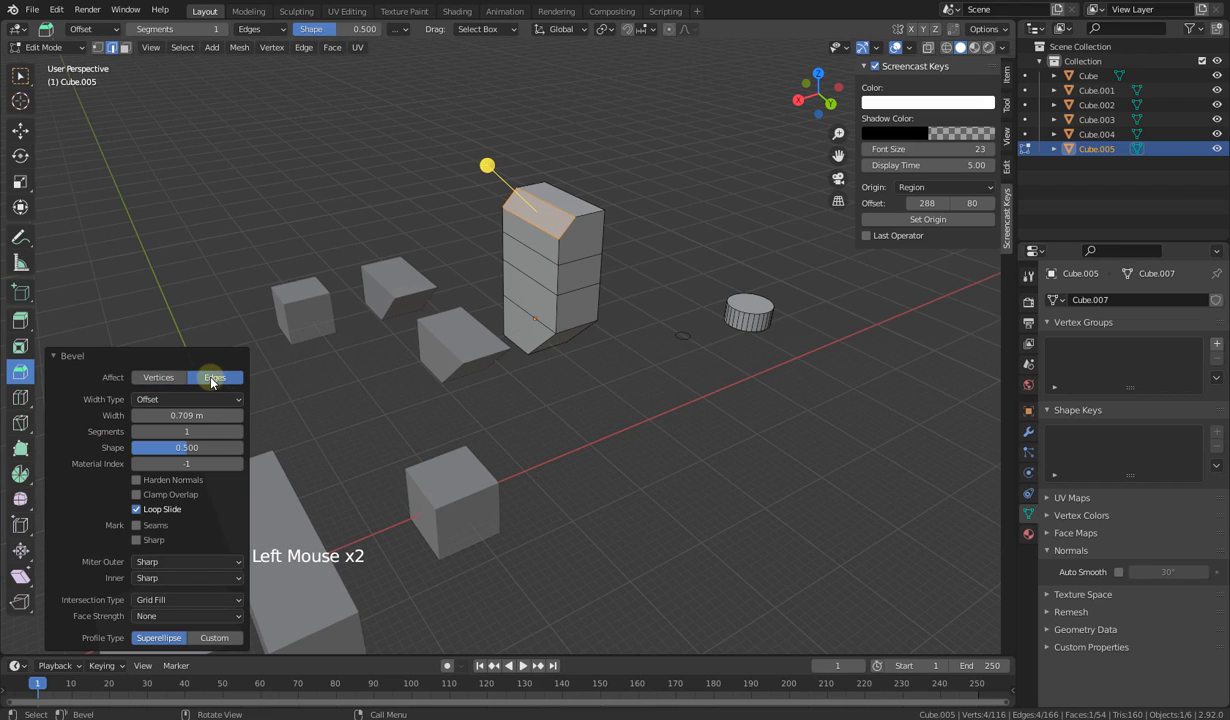
drag(170, 418, 203, 432)
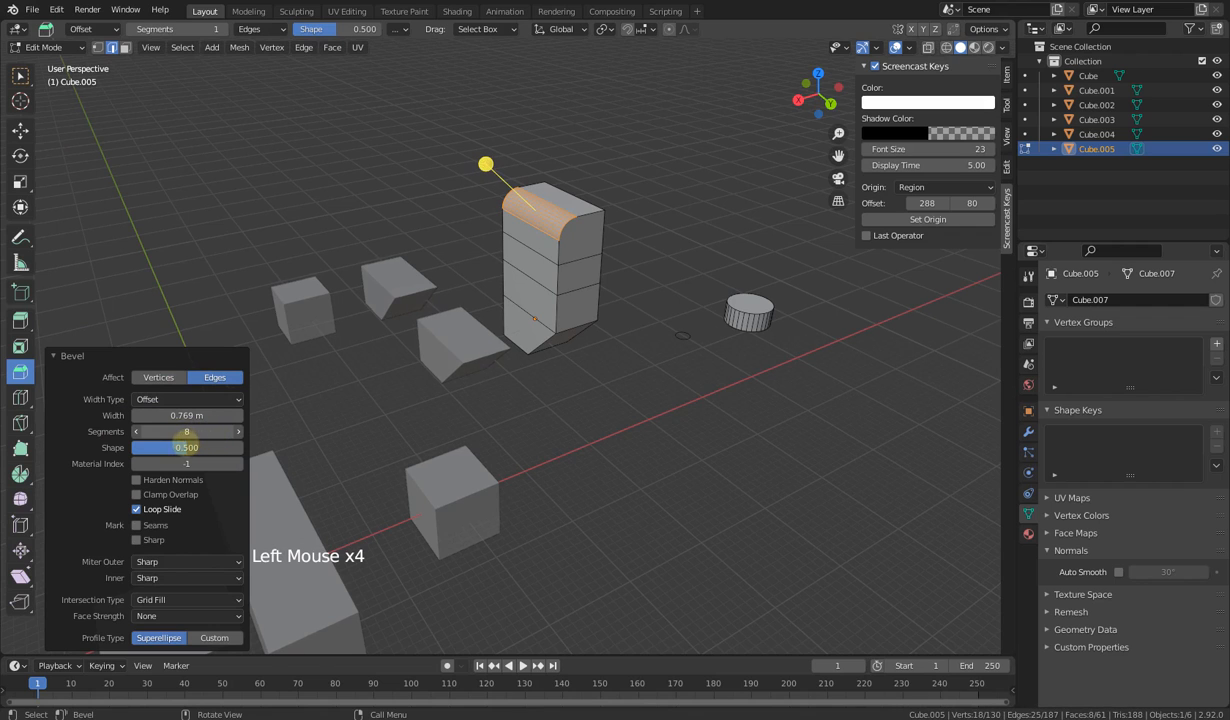
Step: Set the top edge's bevel to 6 segments, 0.929 m width and 0.071 shape, and clear the selection
middle_drag(460, 325, 480, 330)
scroll(480, 330, up, 4)
shift+middle_drag(480, 330, 520, 340)
middle_drag(470, 437, 522, 431)
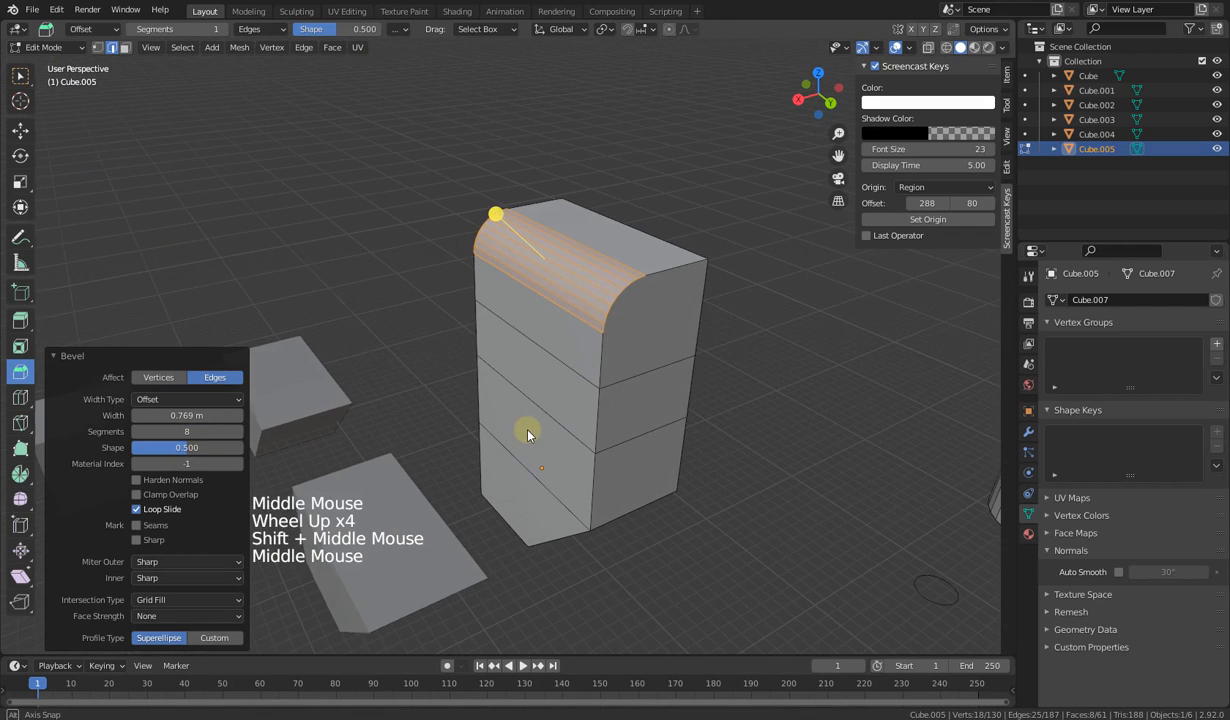
mouse_move(174, 432)
mouse_down()
mouse_move(162, 437)
mouse_move(187, 431)
mouse_up()
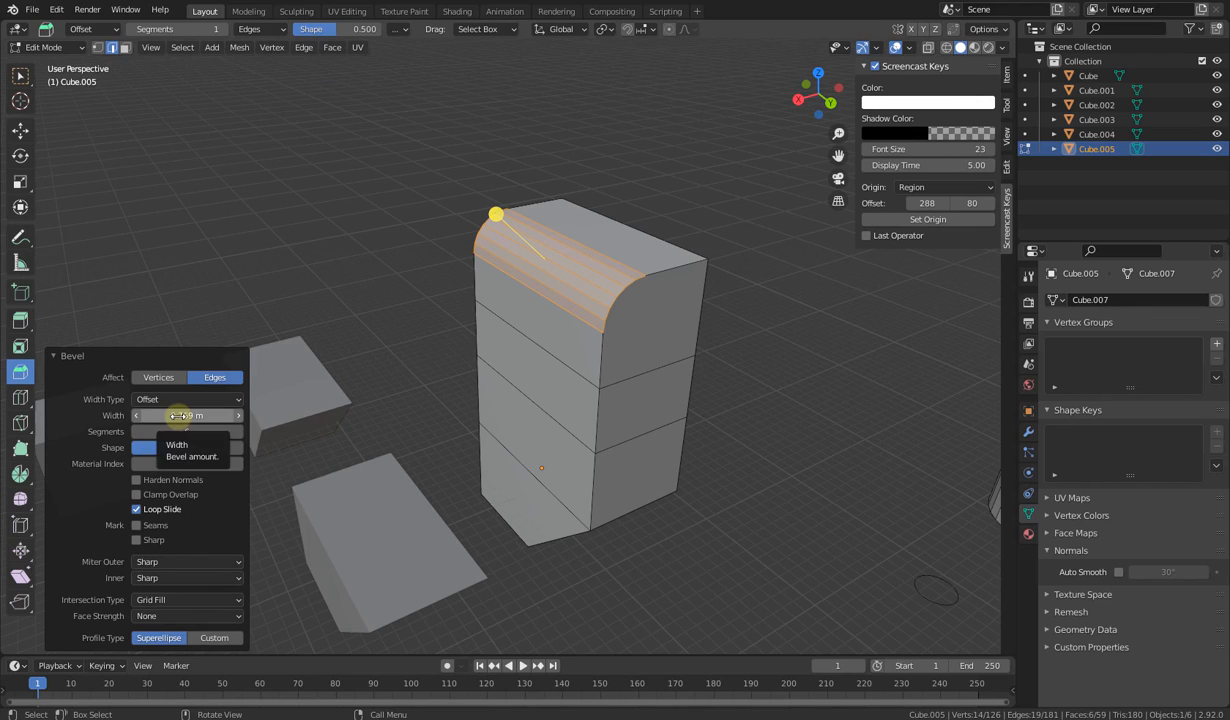
drag(177, 415, 150, 462)
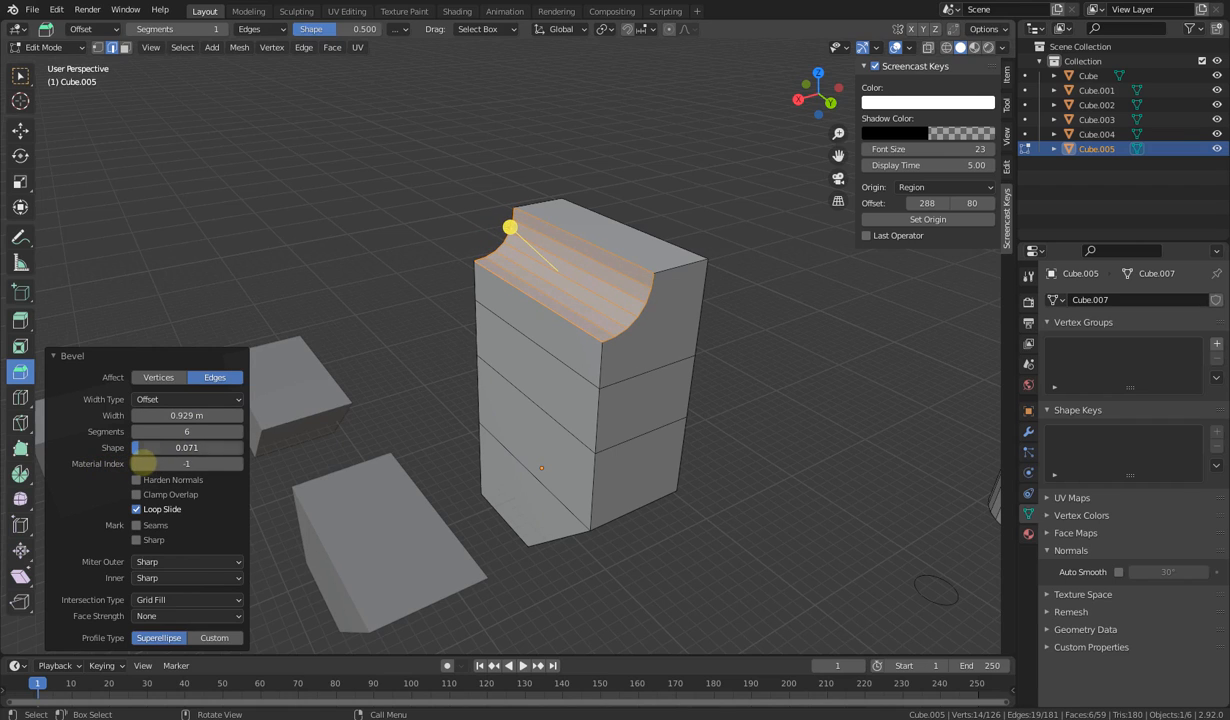
click(178, 474)
click(196, 334)
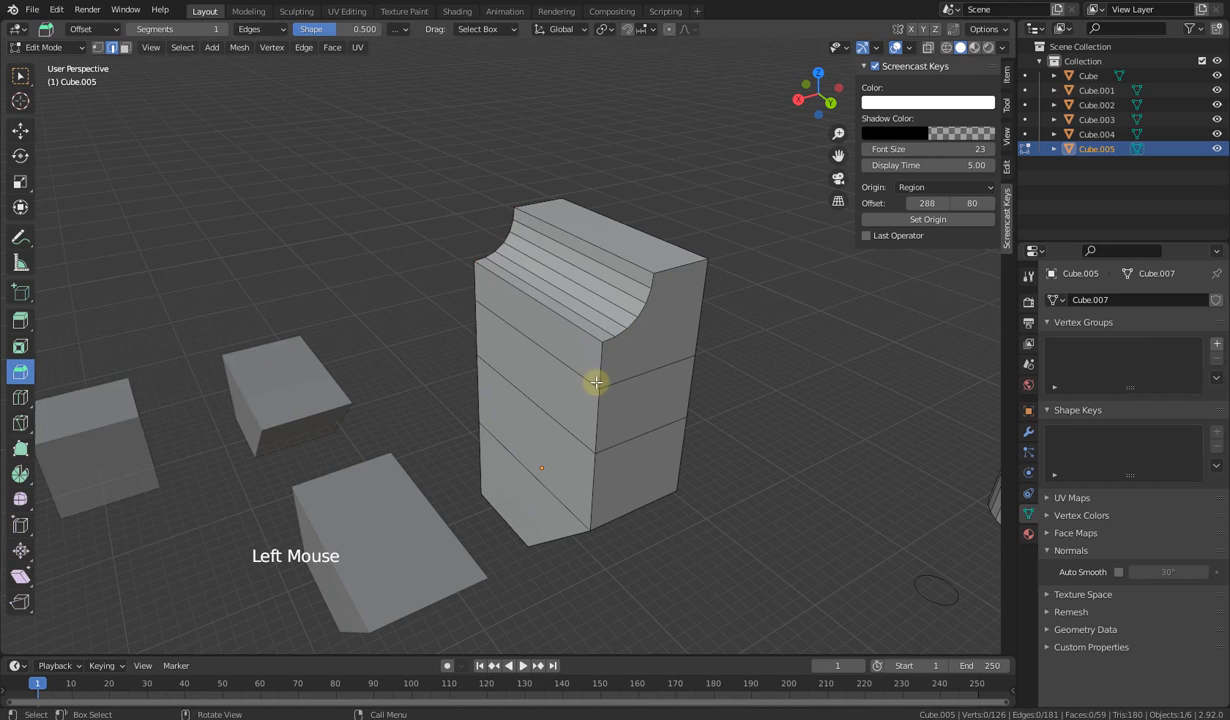
Step: Select the three stacked vertical edges along the block's corner beside the inset face
middle_drag(596, 382, 315, 373)
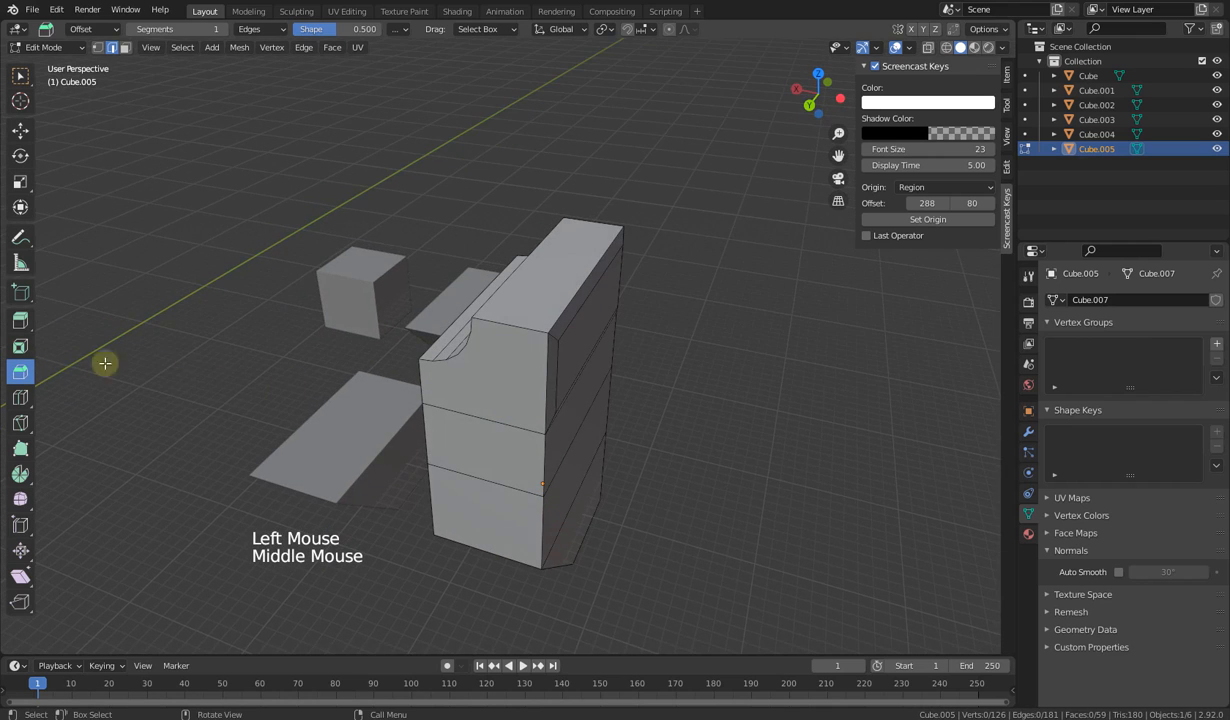
click(15, 377)
scroll(643, 335, up, 2)
middle_drag(643, 335, 520, 261)
middle_drag(484, 424, 519, 415)
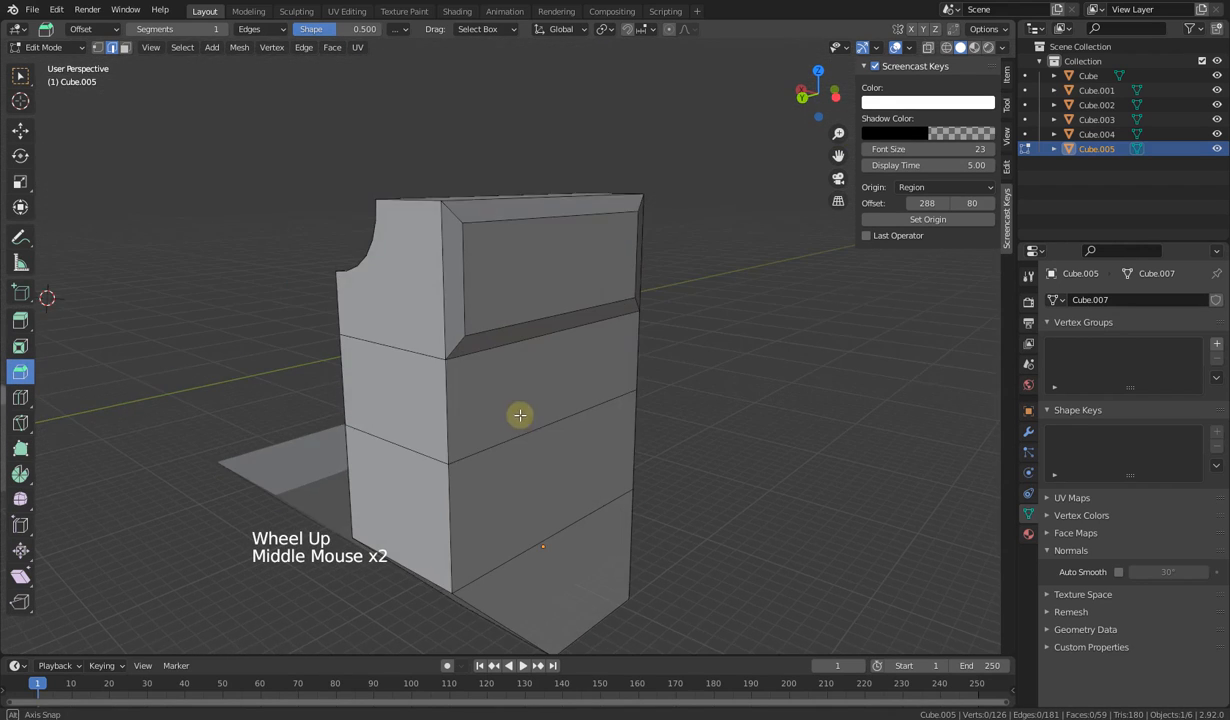
click(445, 414)
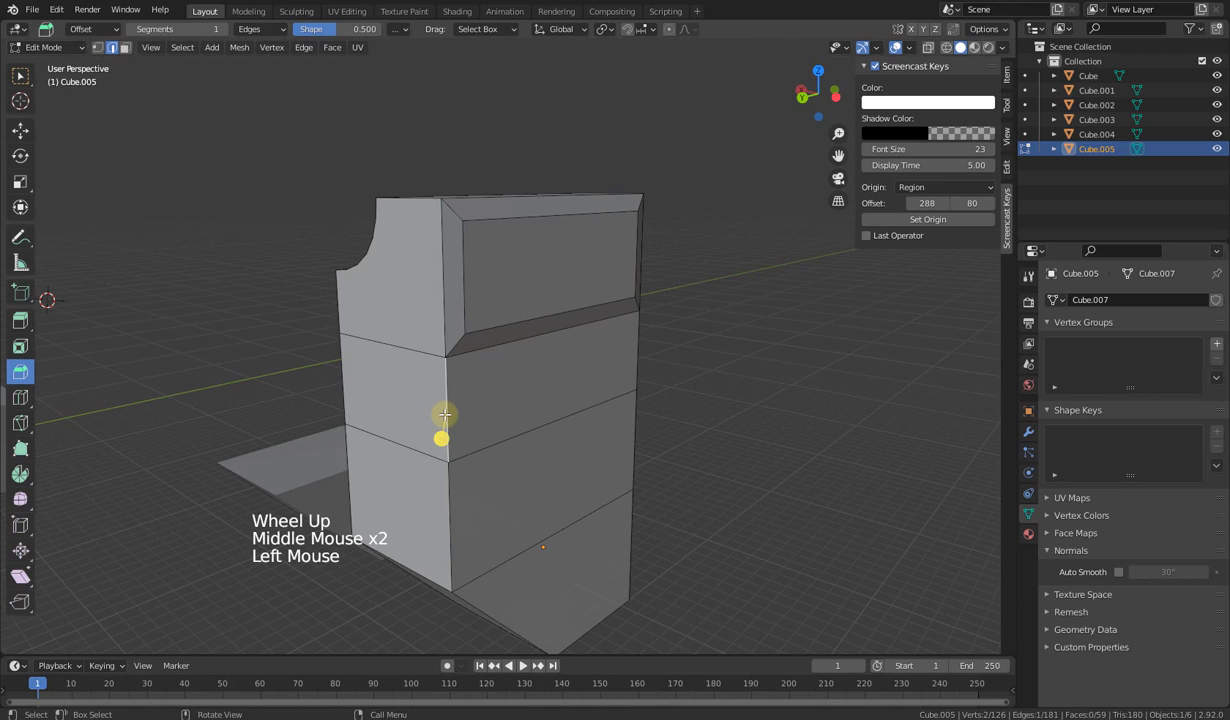
middle_drag(481, 450, 522, 434)
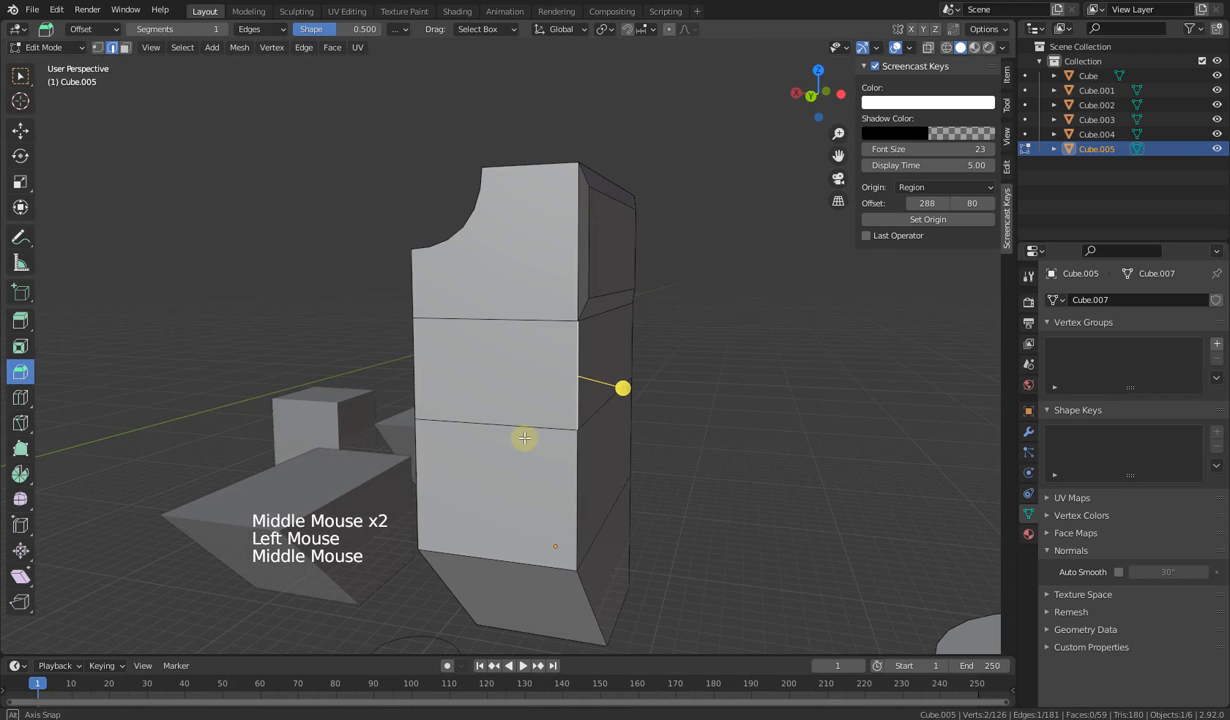
shift+click(578, 502)
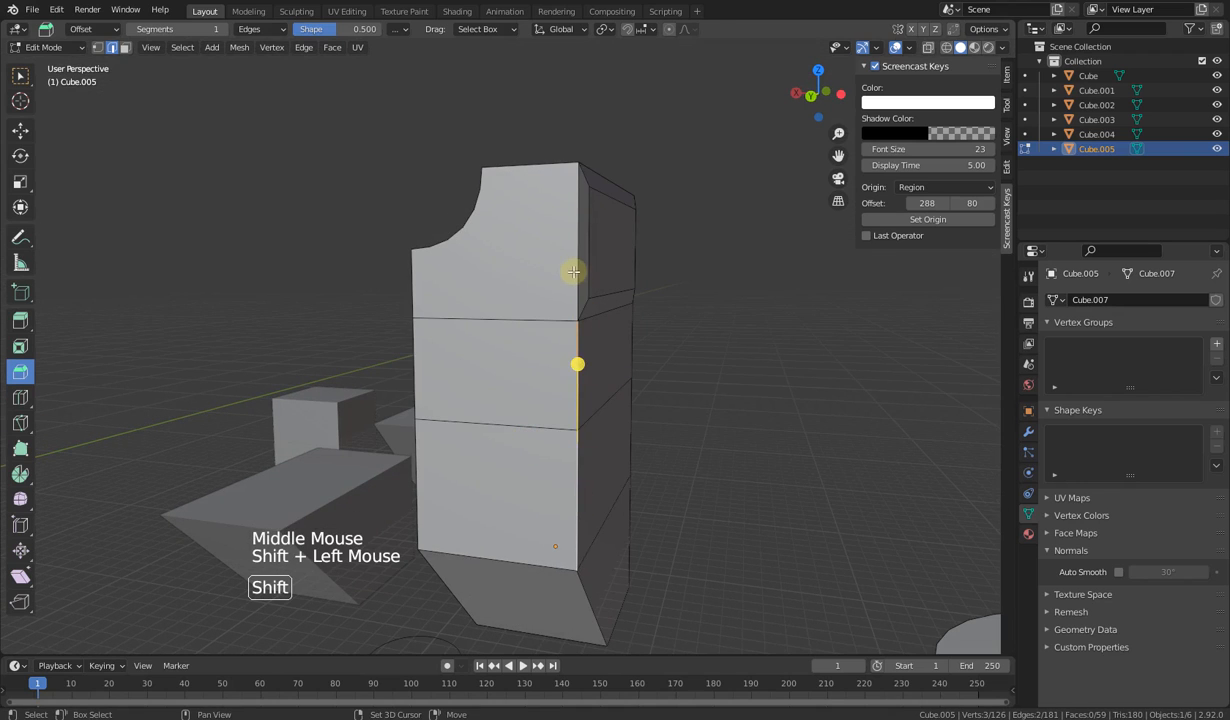
shift+click(598, 380)
middle_drag(598, 380, 560, 395)
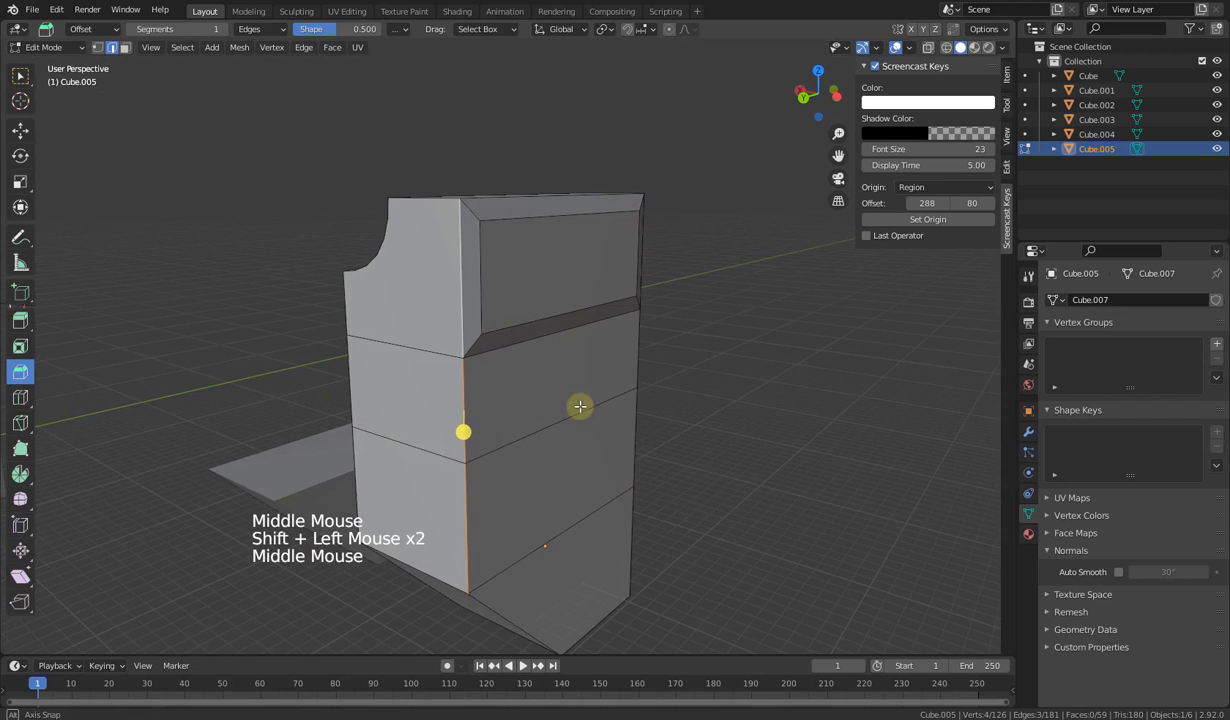
Step: Activate the Select Box tool, bevel the selected corner edges by about 0.197 m, and set 8 segments
click(20, 76)
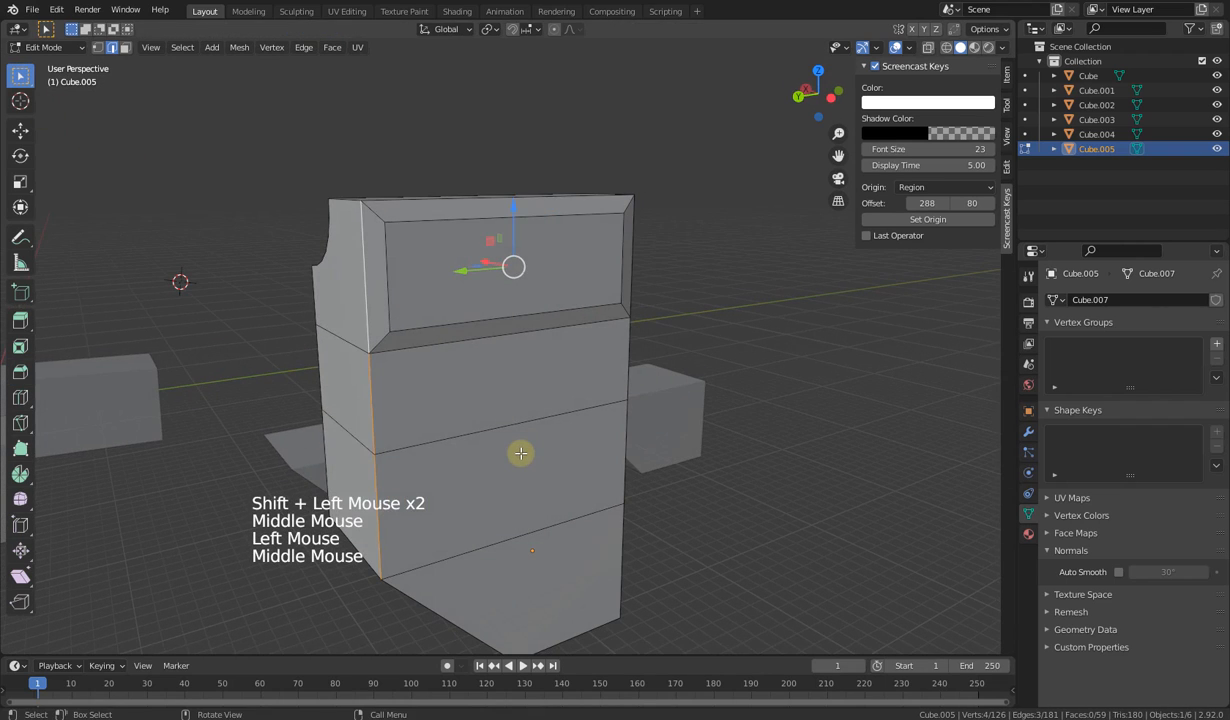
key(ctrl+b)
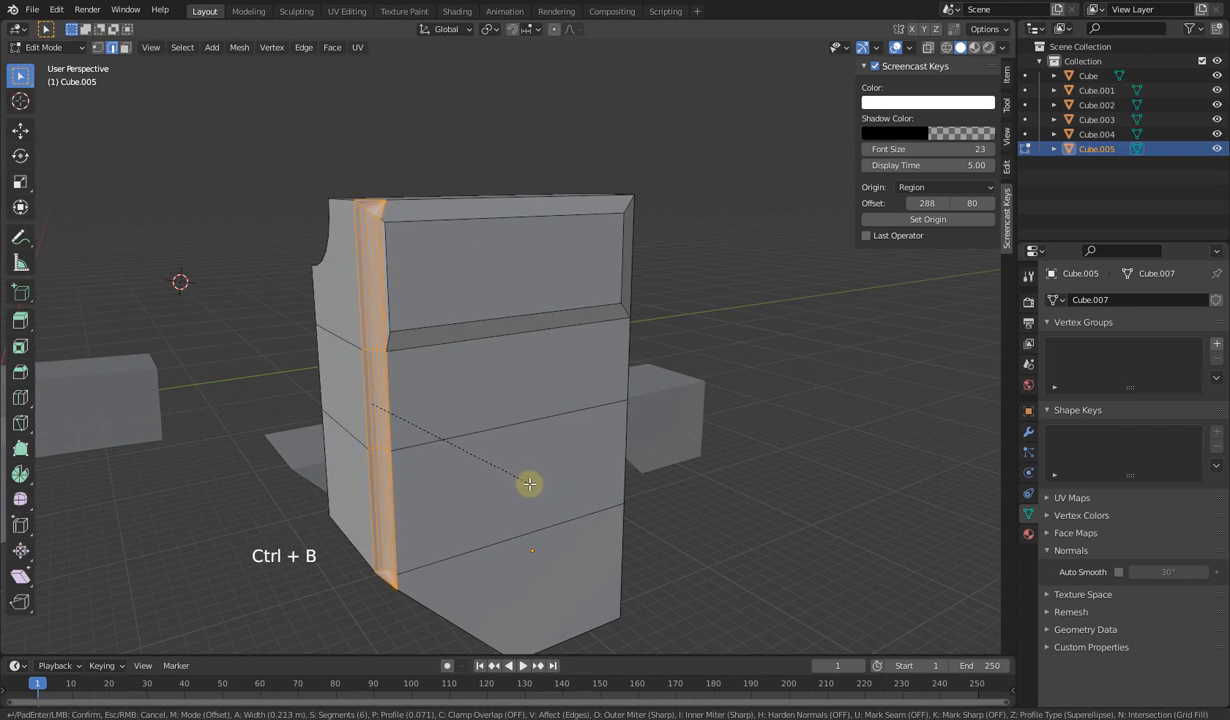
click(527, 484)
middle_drag(527, 484, 602, 488)
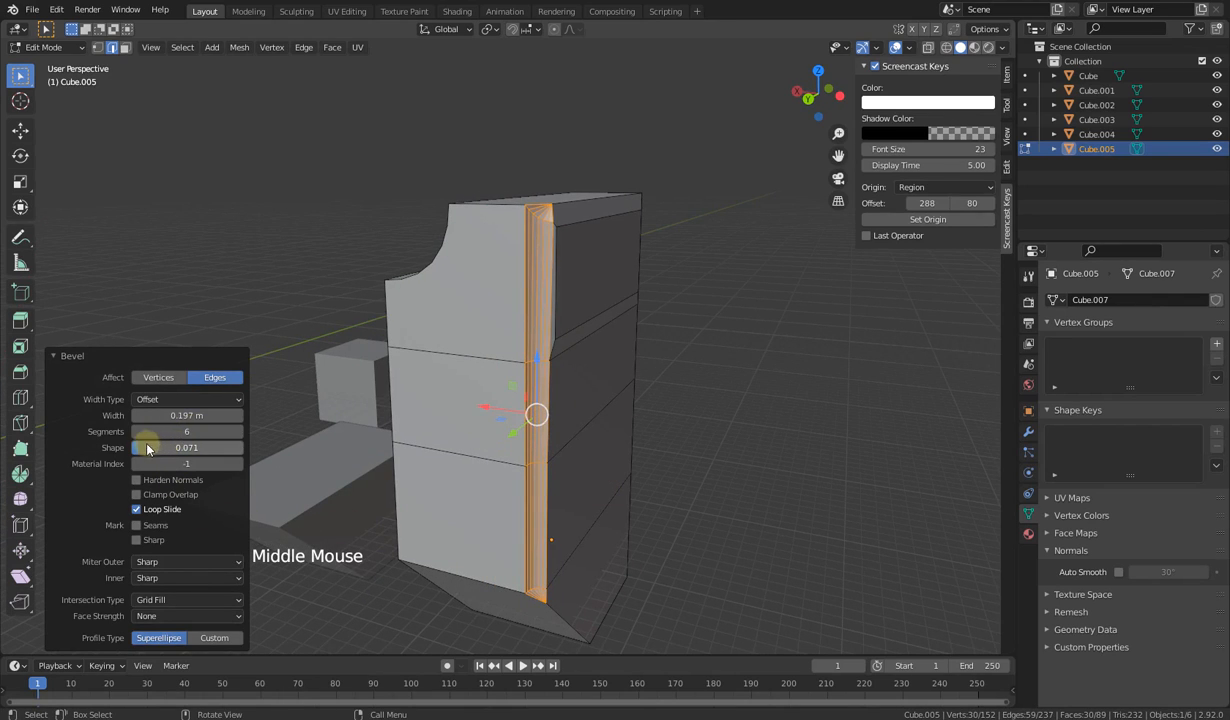
mouse_move(186, 431)
mouse_down()
mouse_move(140, 431)
mouse_move(188, 430)
mouse_up()
Step: Select the three stacked vertical edges along the block's corner below the concave bevel
middle_drag(540, 426, 659, 434)
click(609, 487)
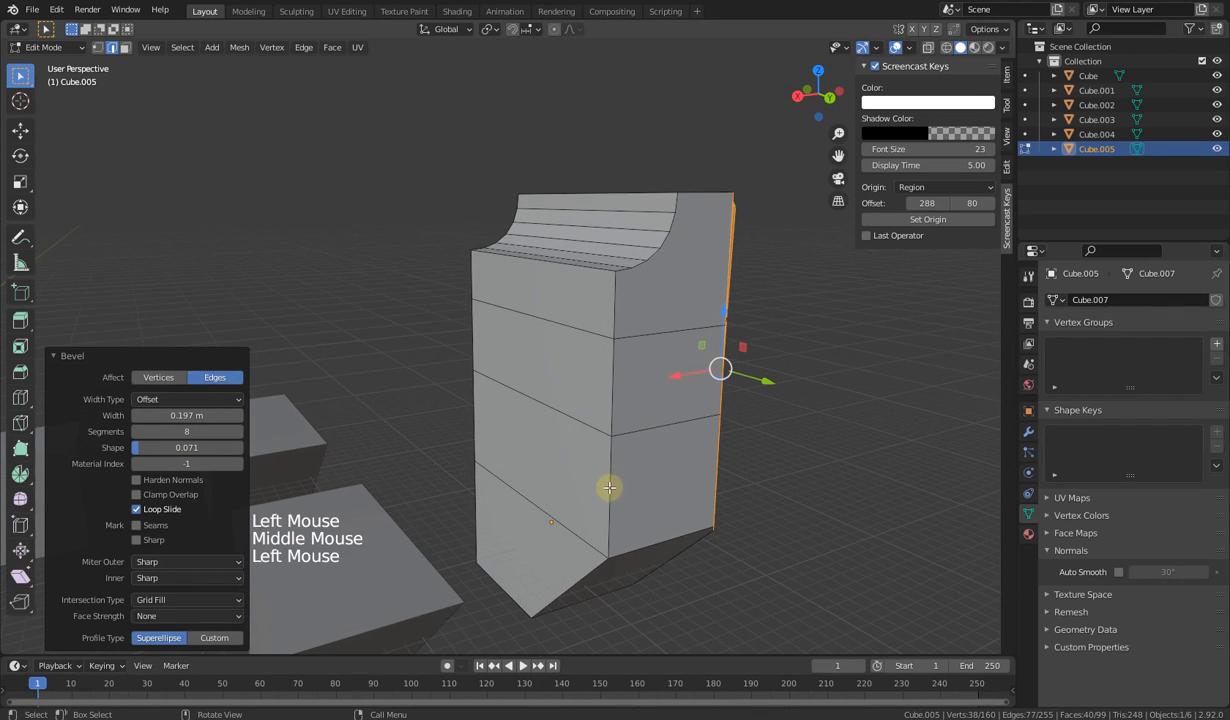
shift+click(608, 390)
click(612, 314)
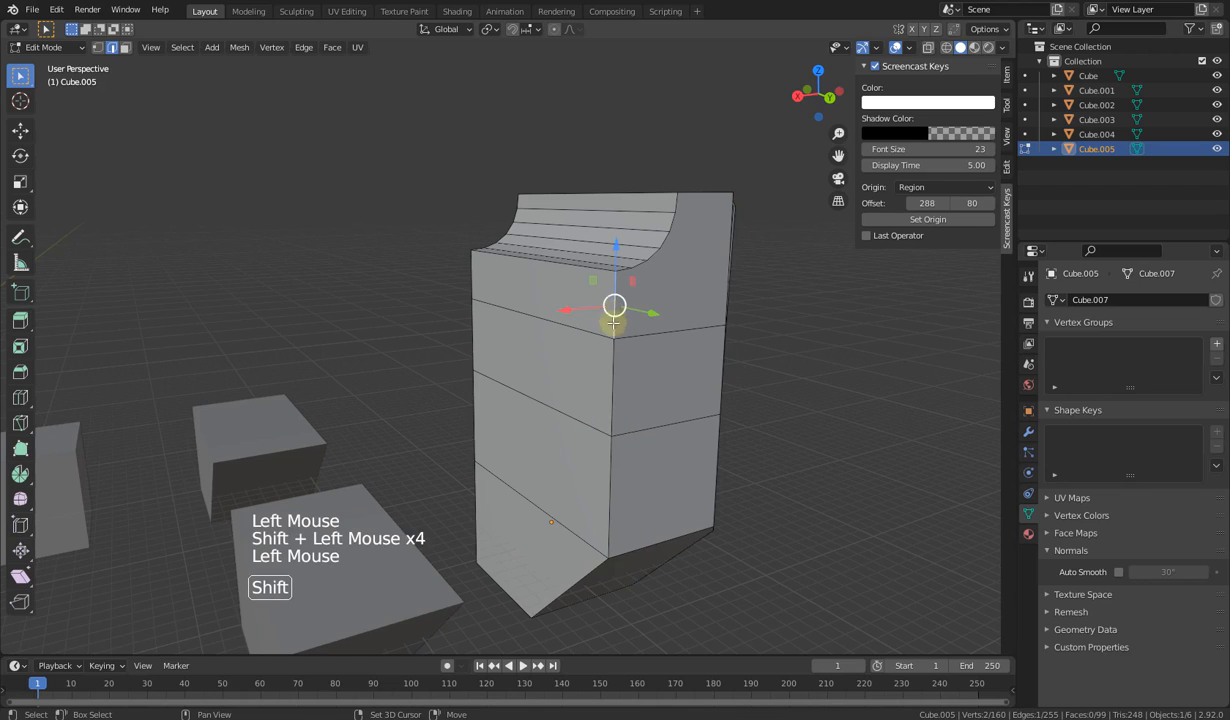
shift+click(611, 347)
shift+click(609, 465)
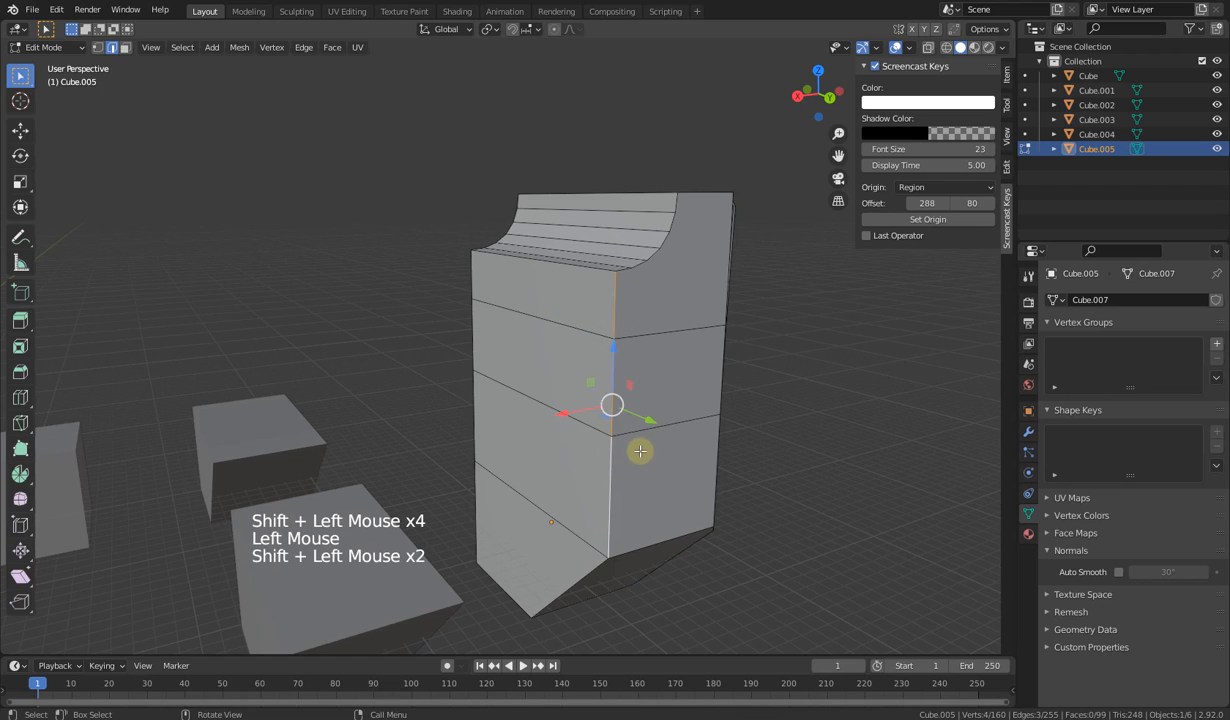
Step: Bevel the selected corner edges with a 0.523 m width, 12 segments and 0.247 shape
key(ctrl+b)
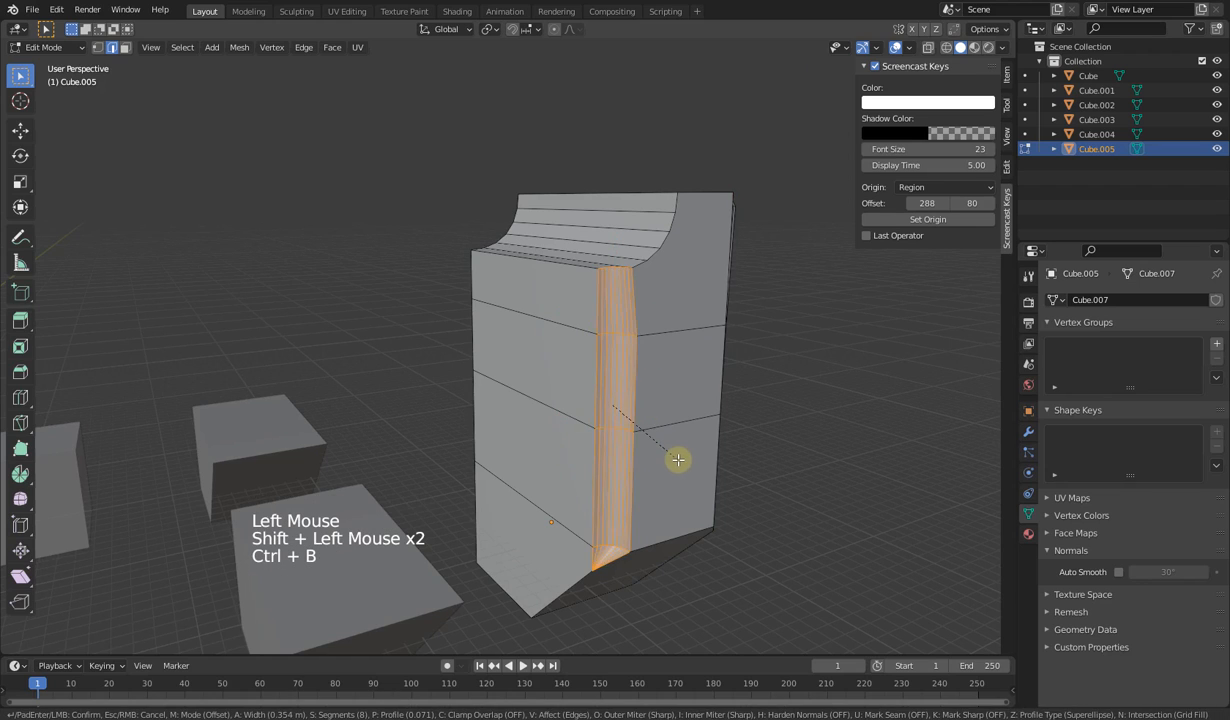
click(645, 453)
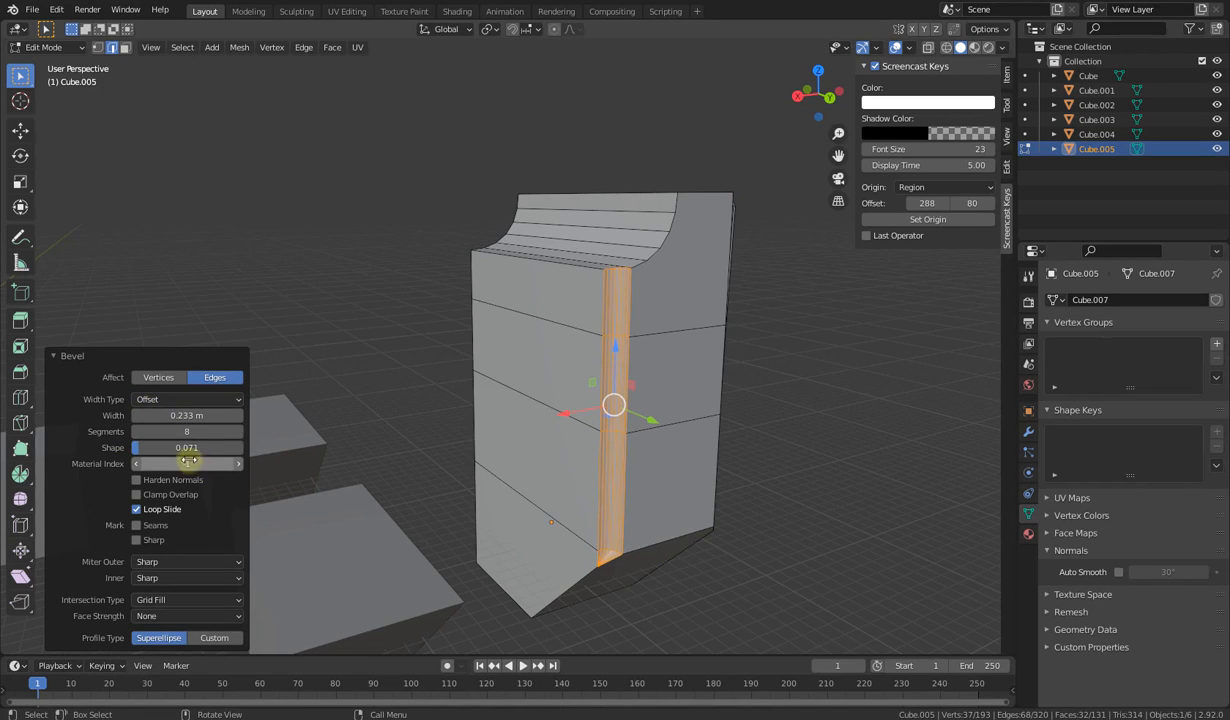
drag(179, 432, 211, 418)
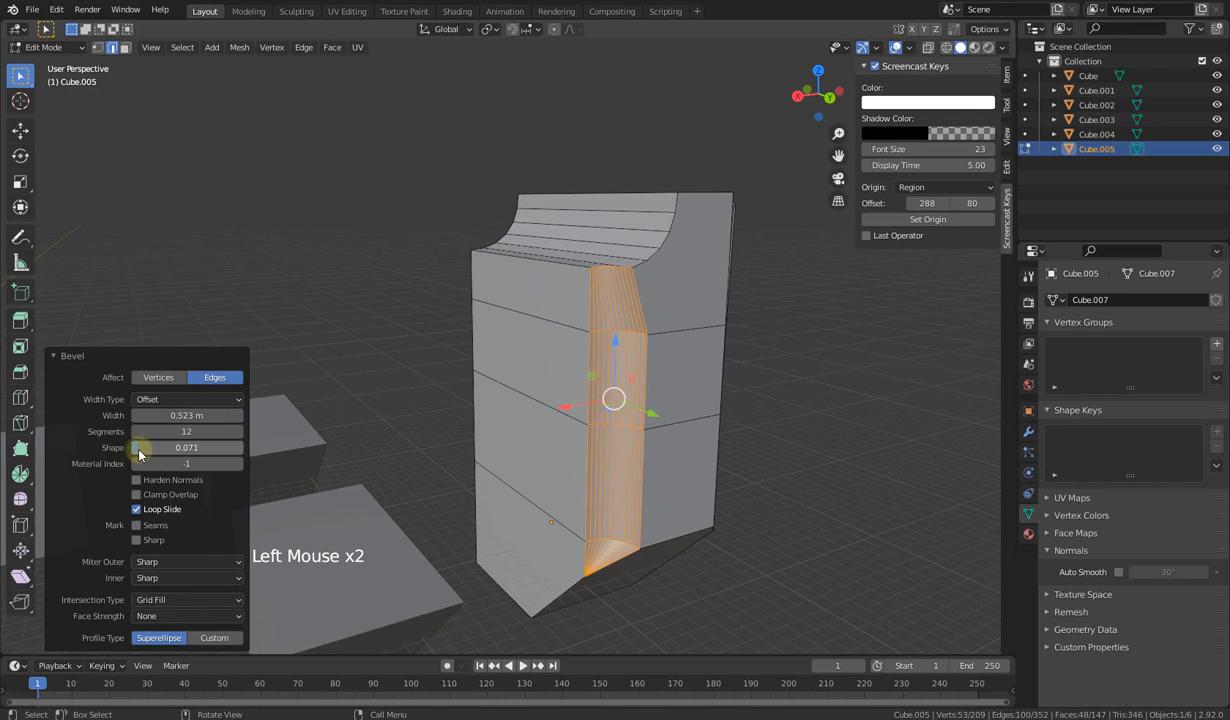
mouse_move(143, 447)
mouse_down()
mouse_move(298, 450)
mouse_move(82, 461)
mouse_move(158, 447)
mouse_up()
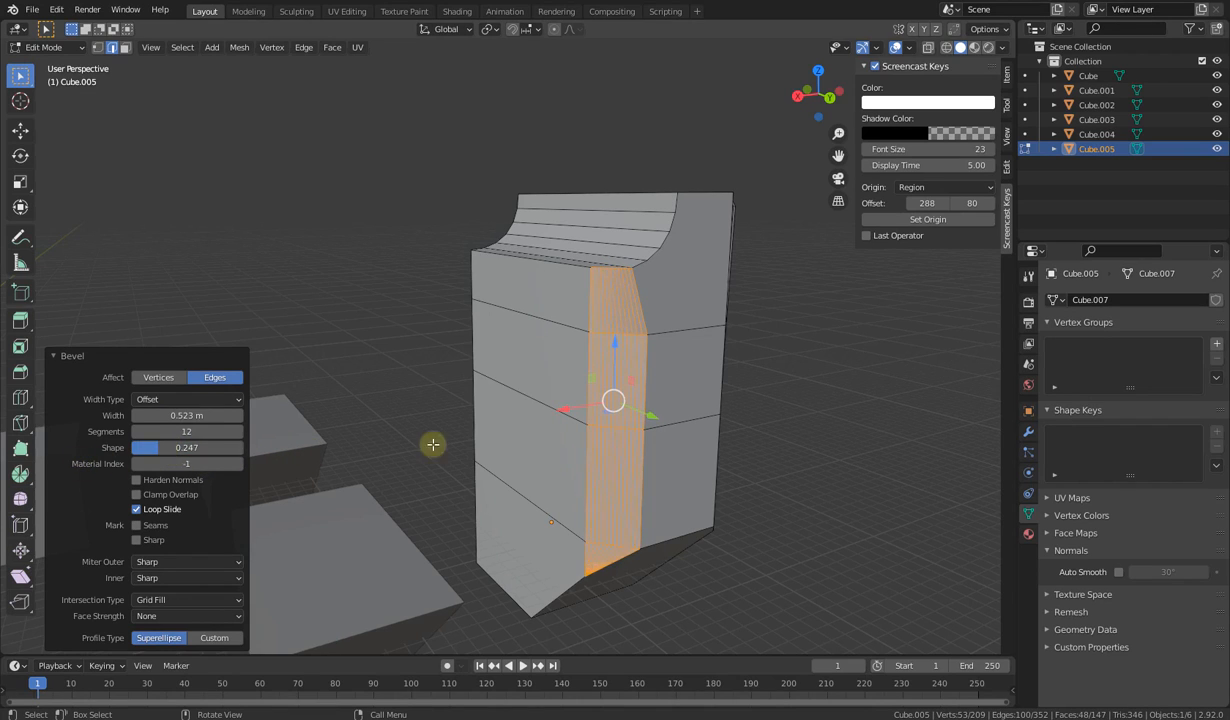
Step: Collapse the Bevel settings and switch the block from Edit Mode to Object Mode
middle_drag(431, 442, 398, 444)
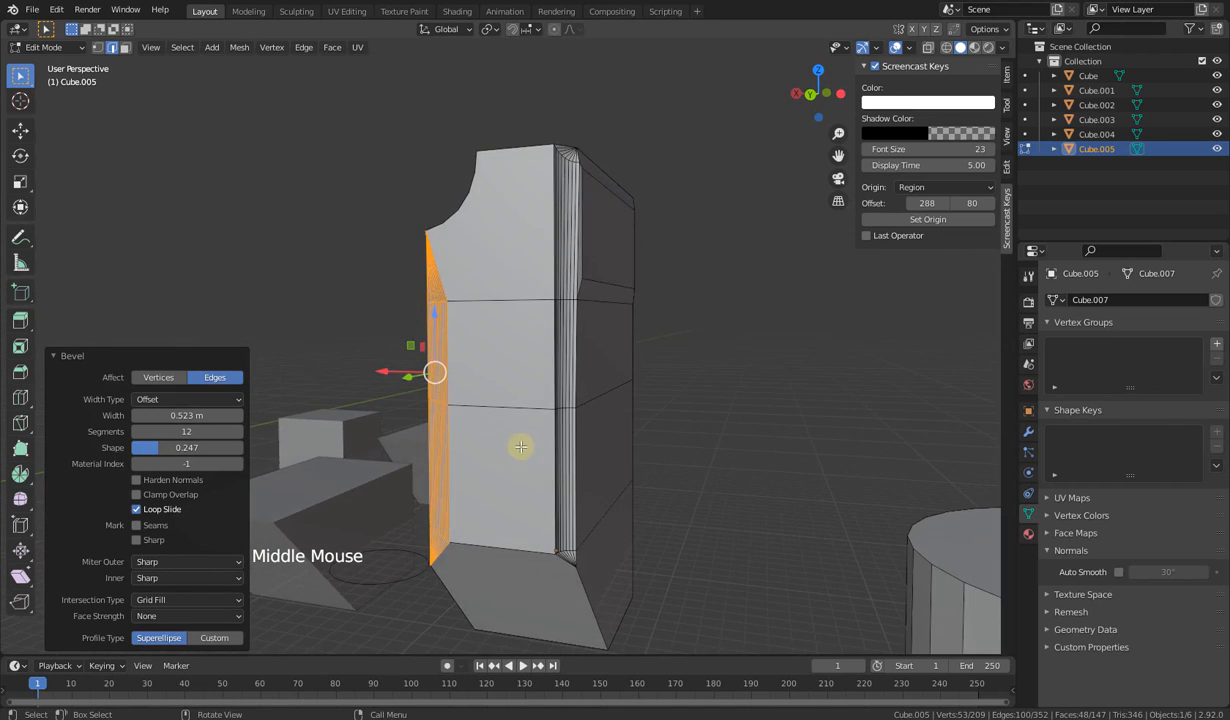
scroll(450, 425, down, 3)
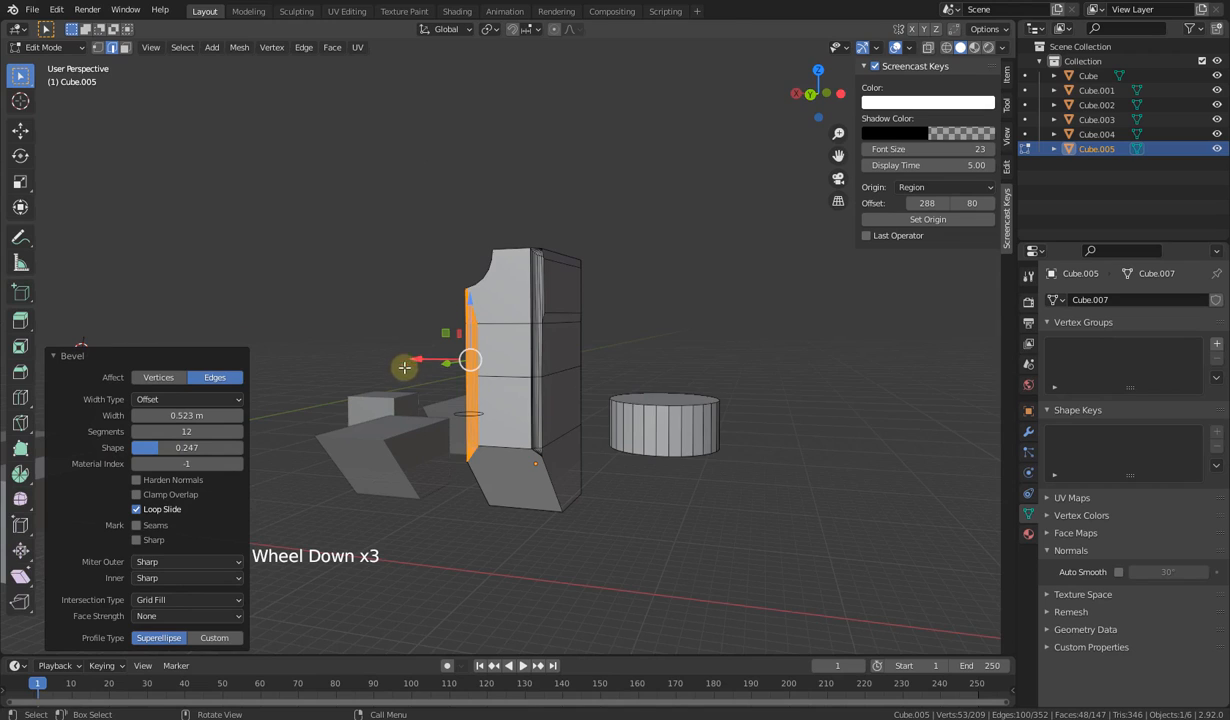
scroll(404, 367, down, 1)
click(55, 357)
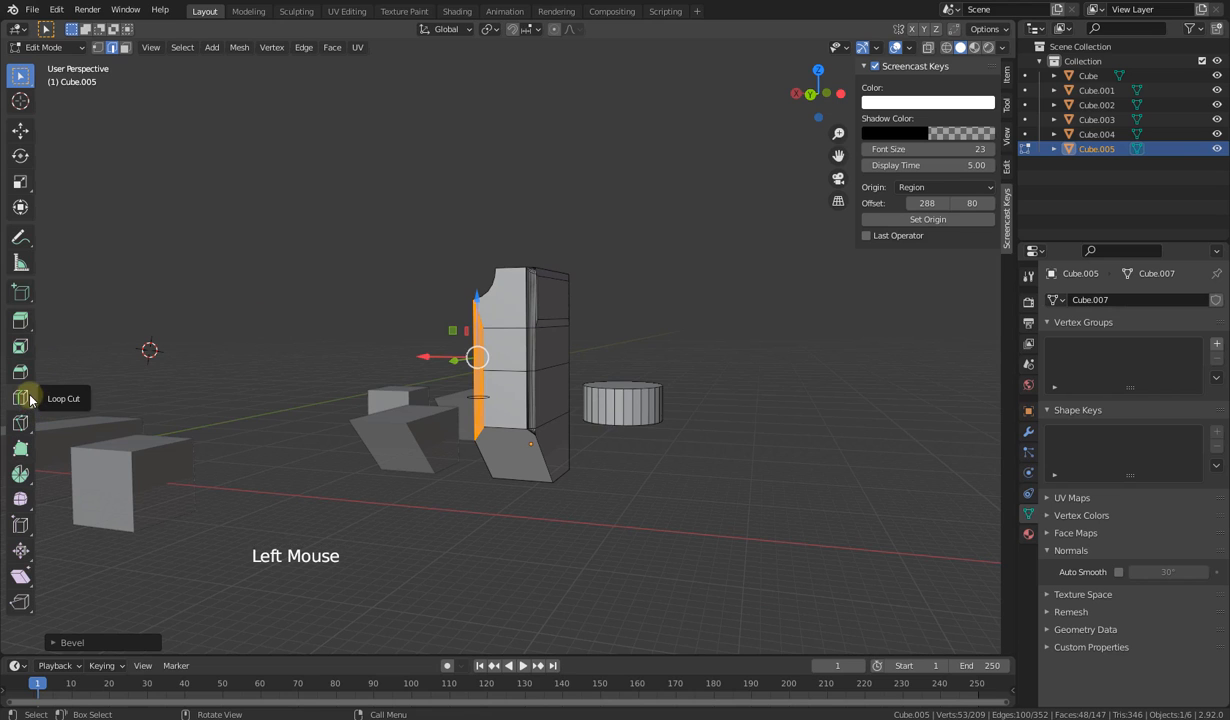
middle_drag(398, 412, 411, 443)
middle_drag(690, 482, 668, 488)
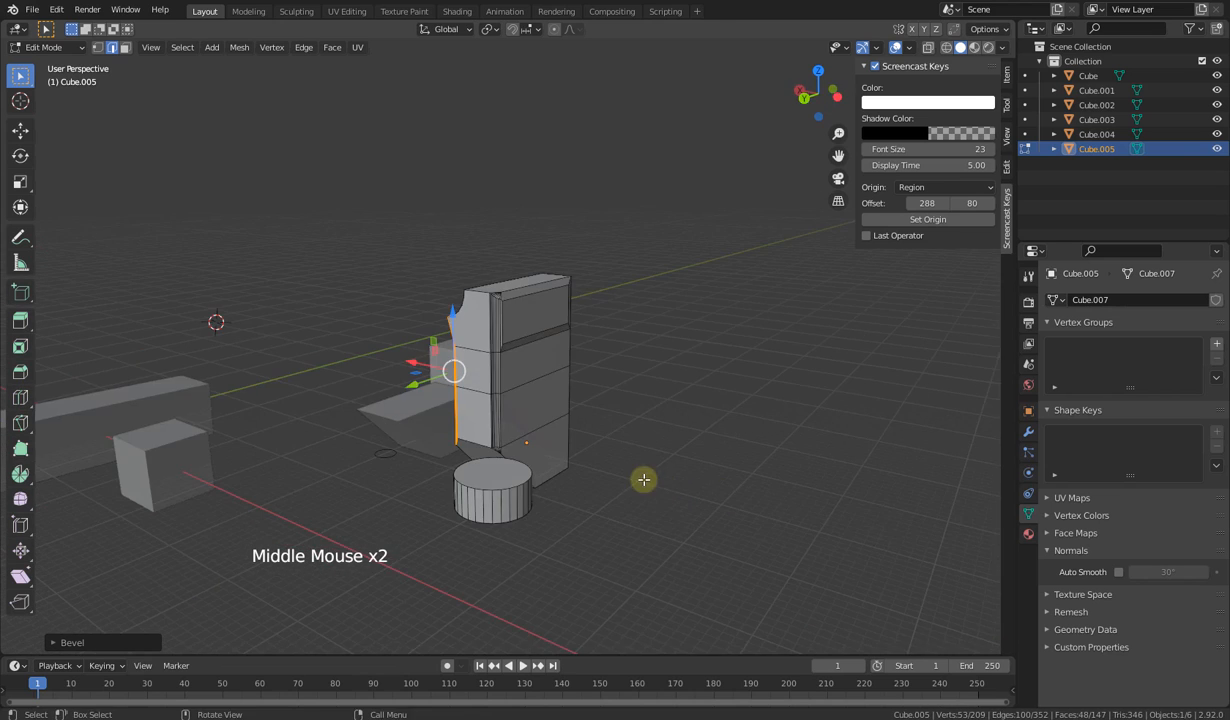
key(Tab)
middle_drag(585, 426, 629, 426)
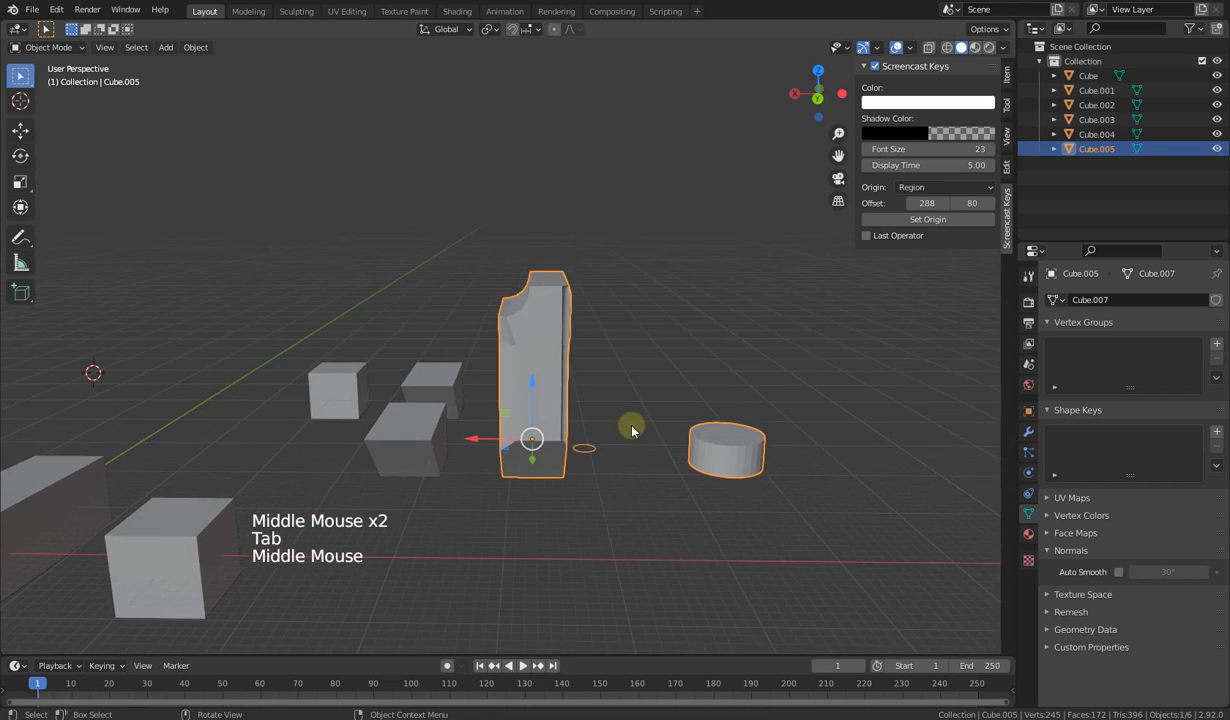
Step: Select the separate cube beside the long block and enter Edit Mode on it
scroll(629, 426, down, 4)
click(388, 437)
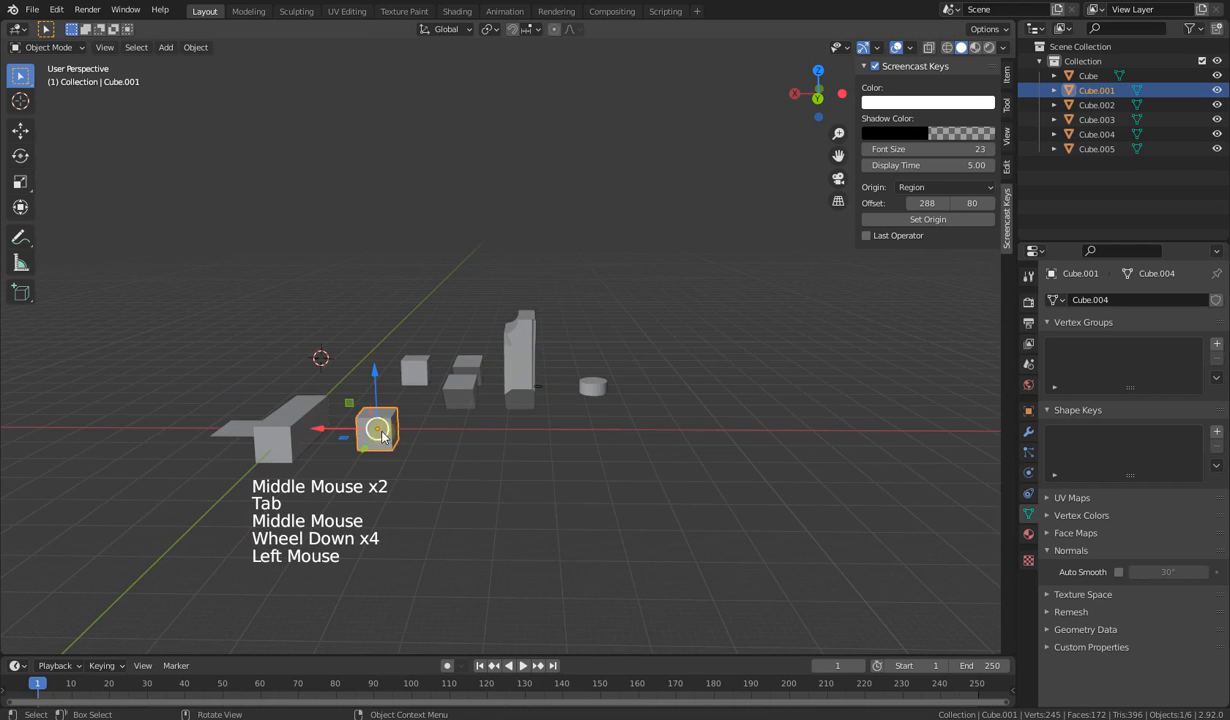
scroll(372, 433, up, 3)
shift+middle_drag(365, 431, 560, 440)
scroll(576, 478, up, 3)
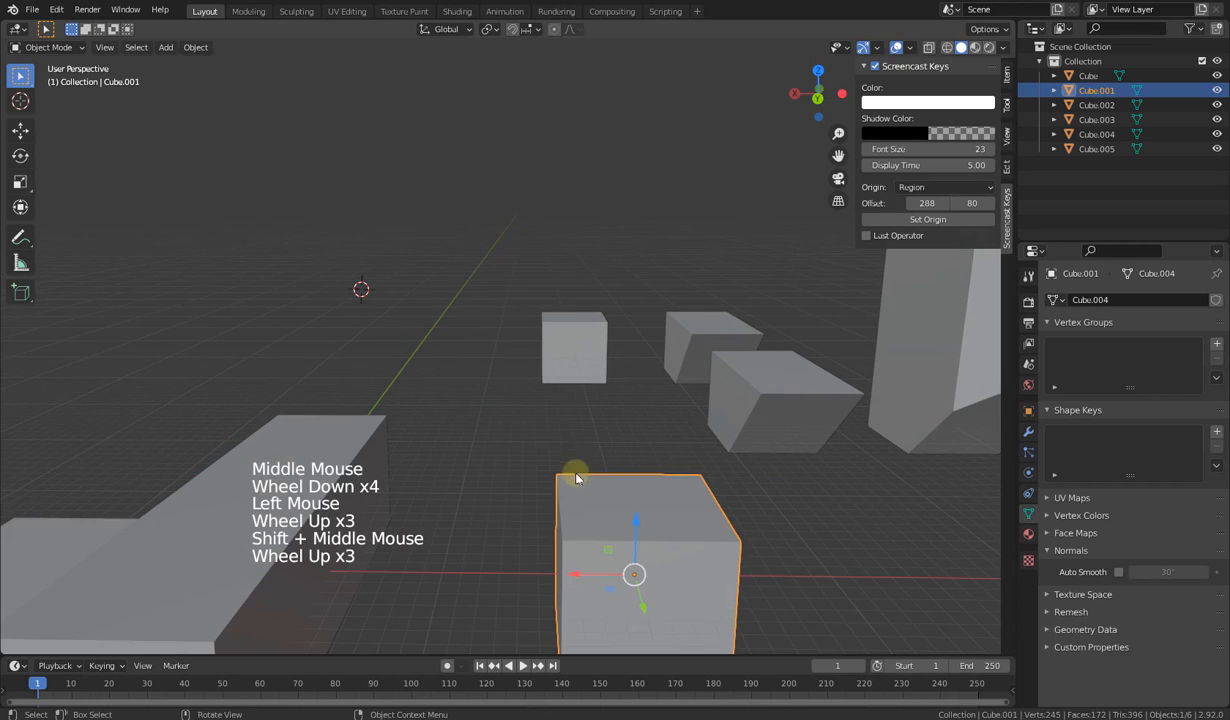
key(Tab)
shift+middle_drag(719, 560, 590, 447)
shift+middle_drag(480, 462, 505, 434)
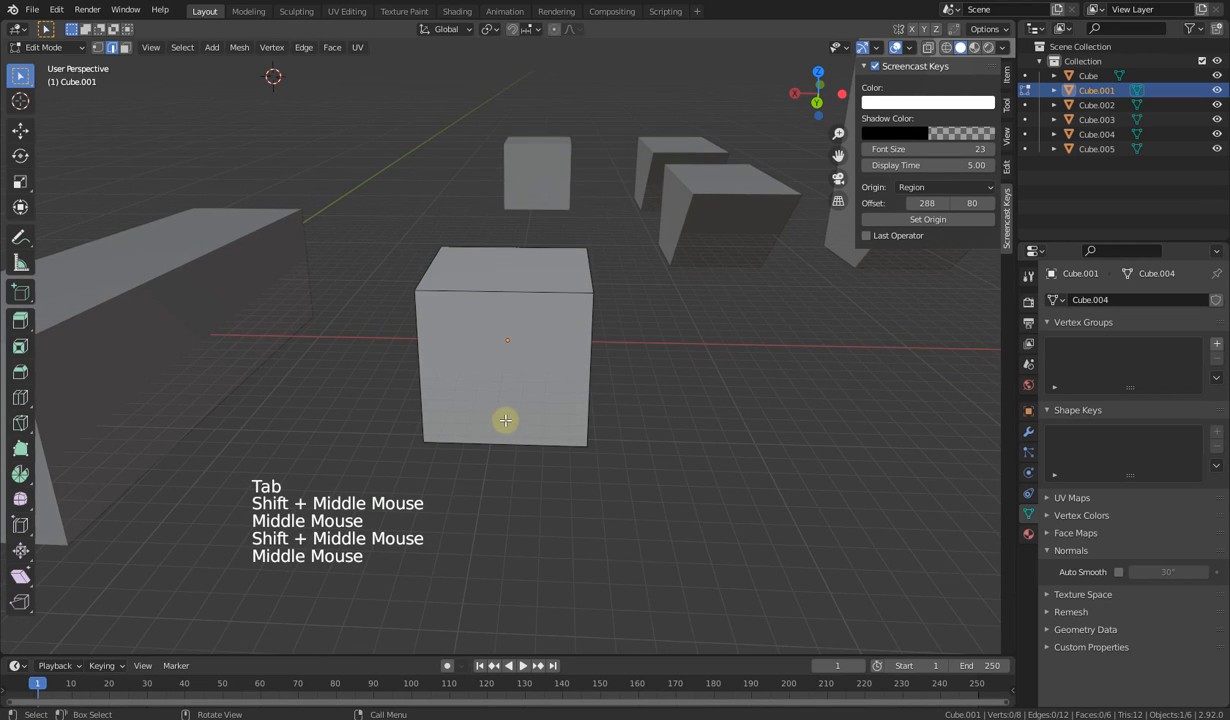
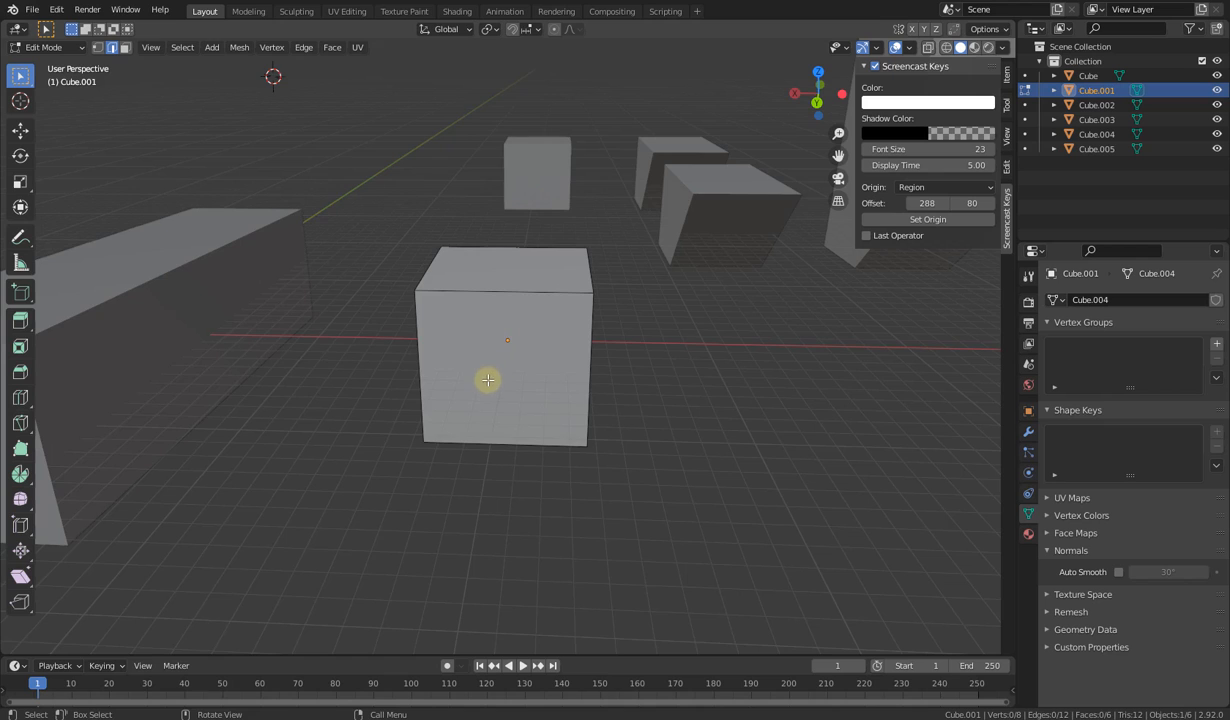
Step: Try a loop cut that splits the cube's top and front faces down the middle, and undo it
middle_drag(487, 379, 489, 398)
key(ctrl+r)
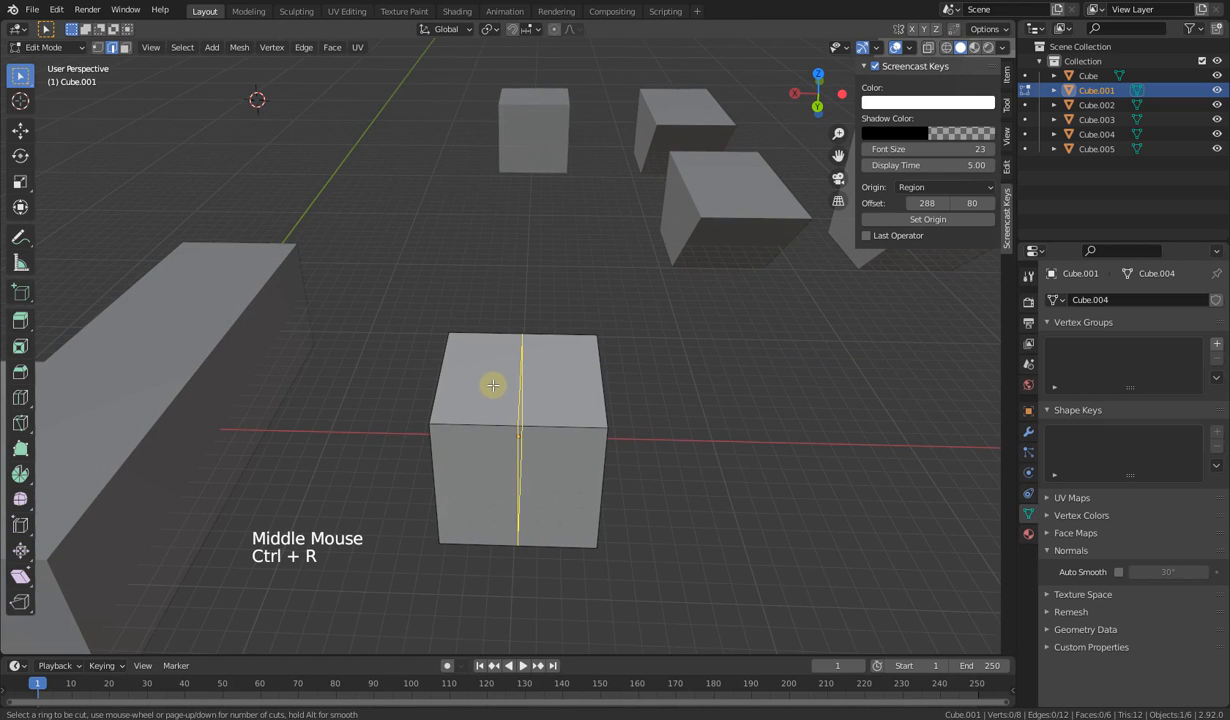
click(493, 385)
middle_drag(494, 384, 688, 420)
click(688, 420)
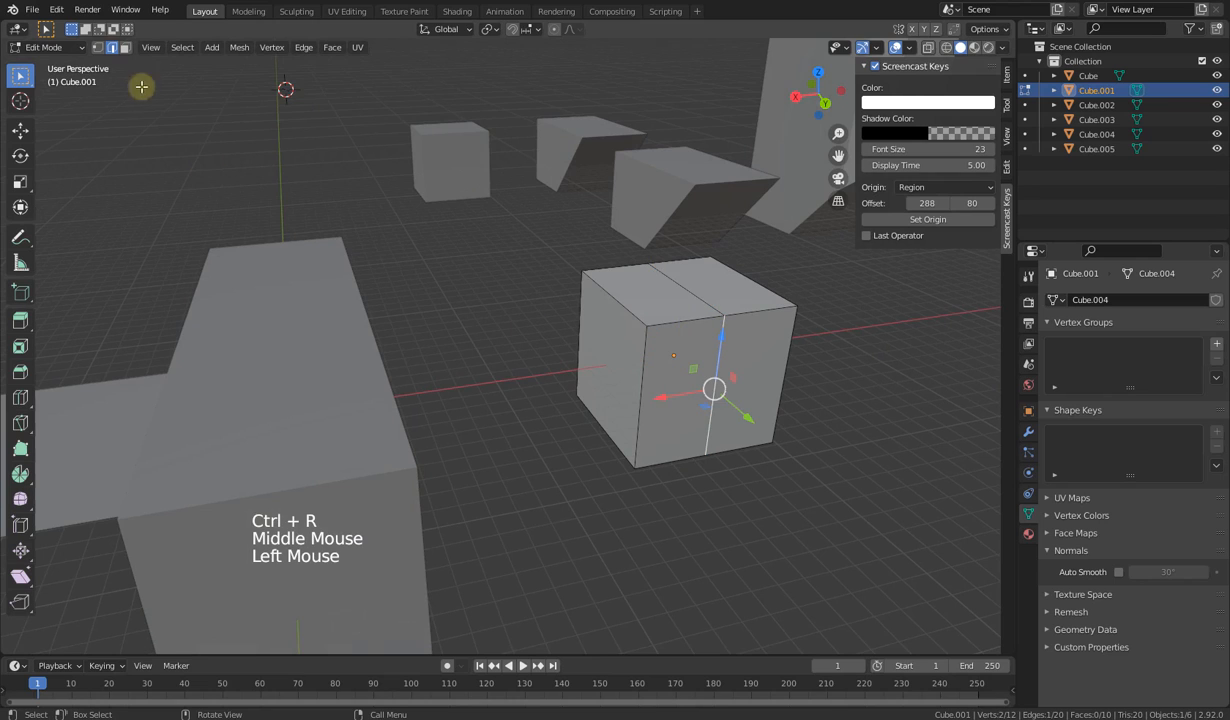
key(ctrl+z)
key(ctrl+z)
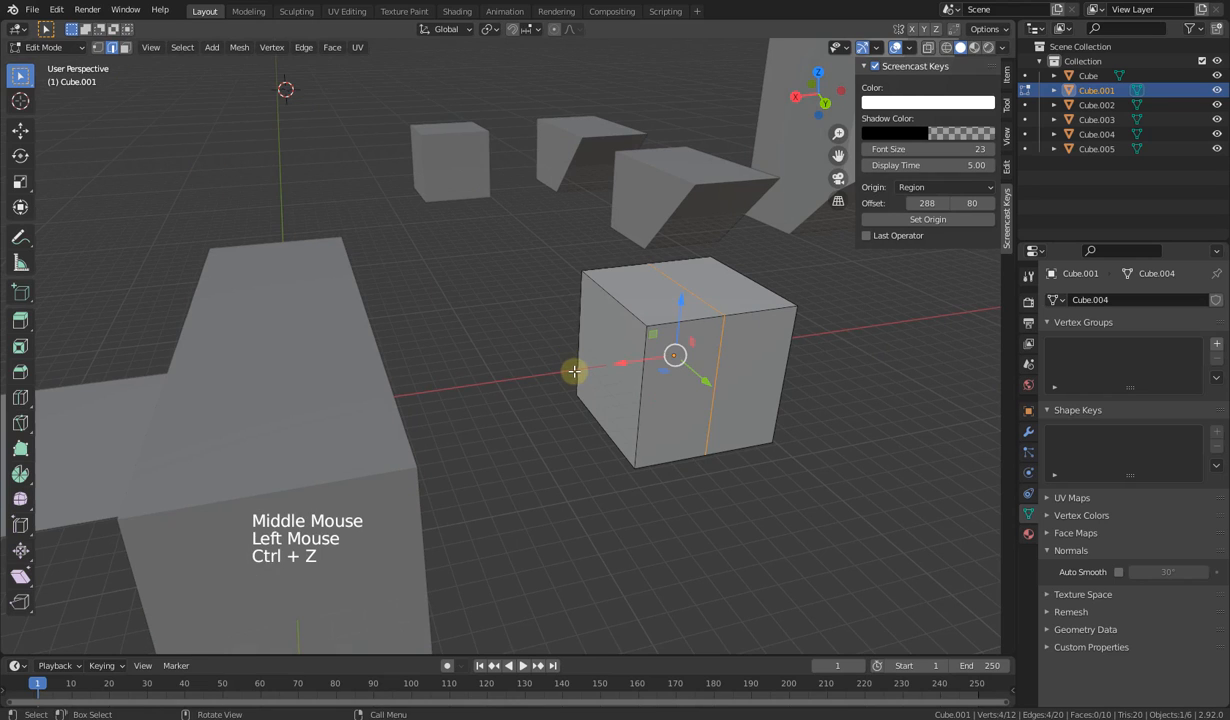
Step: Switch to face selection and select the cube's undivided side and top faces in turn
click(125, 47)
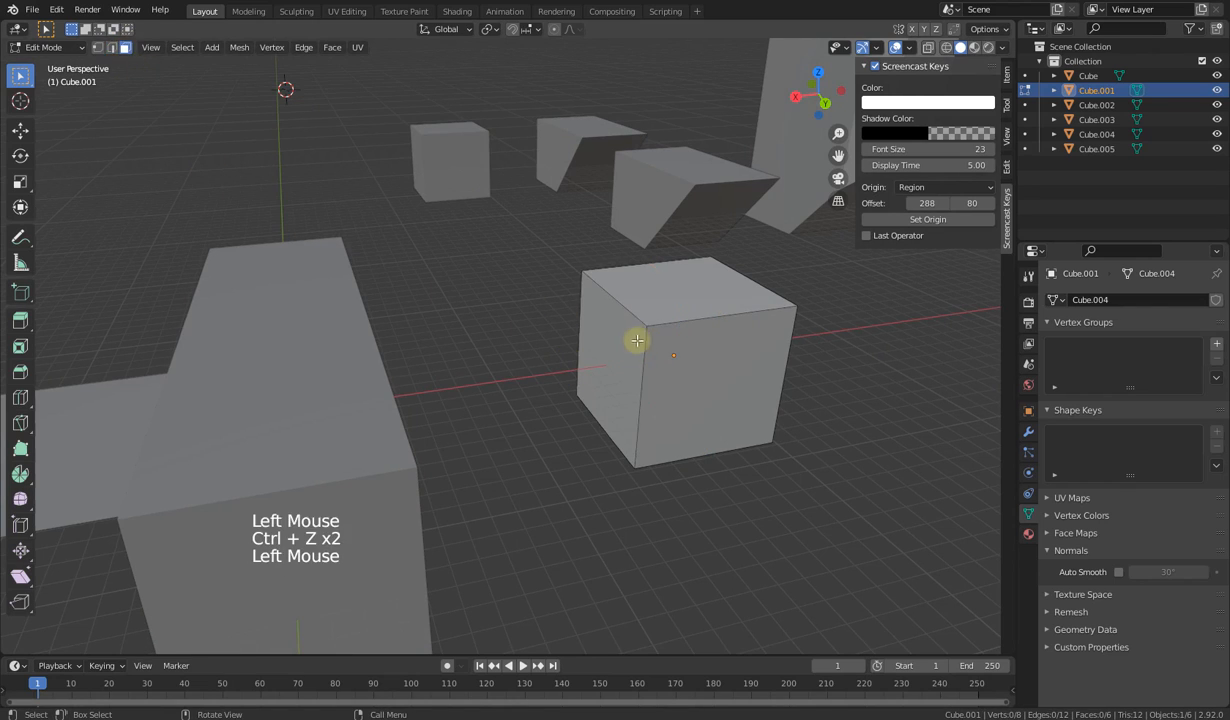
click(650, 345)
click(627, 281)
middle_drag(730, 393, 647, 323)
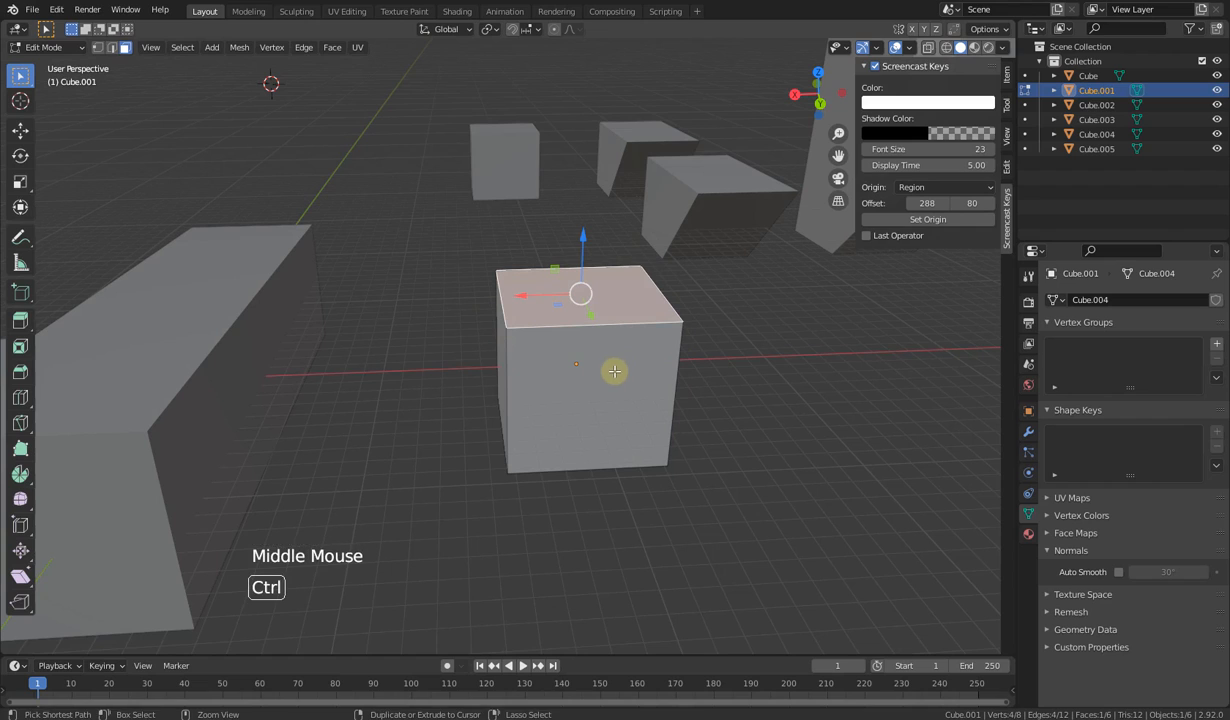
Step: Add one centred loop cut dividing the cube's top and front faces in half
key(ctrl+r)
click(585, 324)
right_click(600, 355)
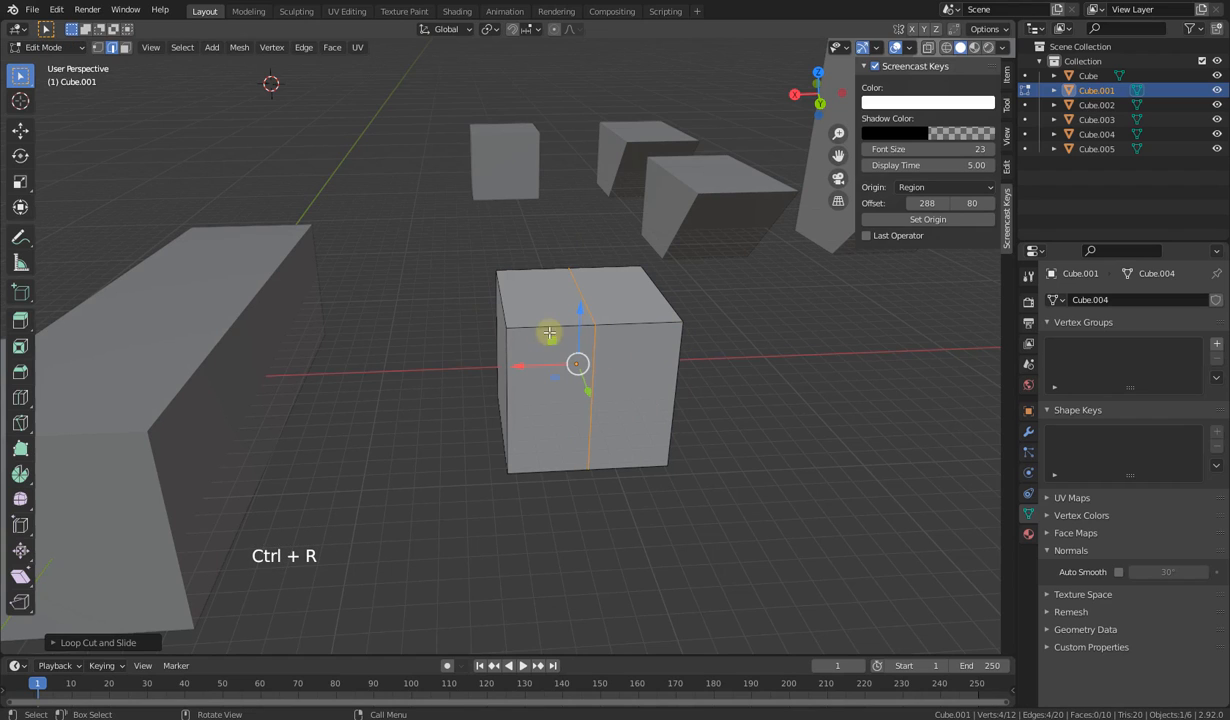
Step: Select the edges around the split top face one by one, ending on the new middle edge
click(549, 328)
click(645, 320)
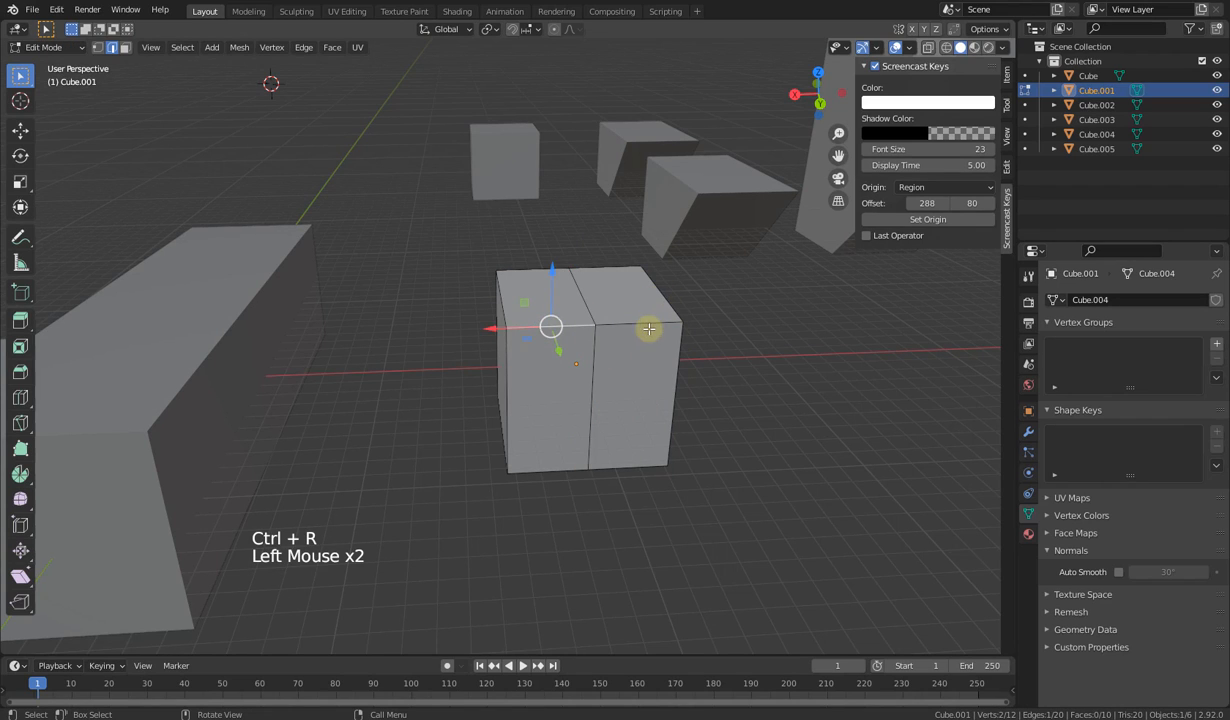
click(660, 304)
click(643, 278)
click(563, 272)
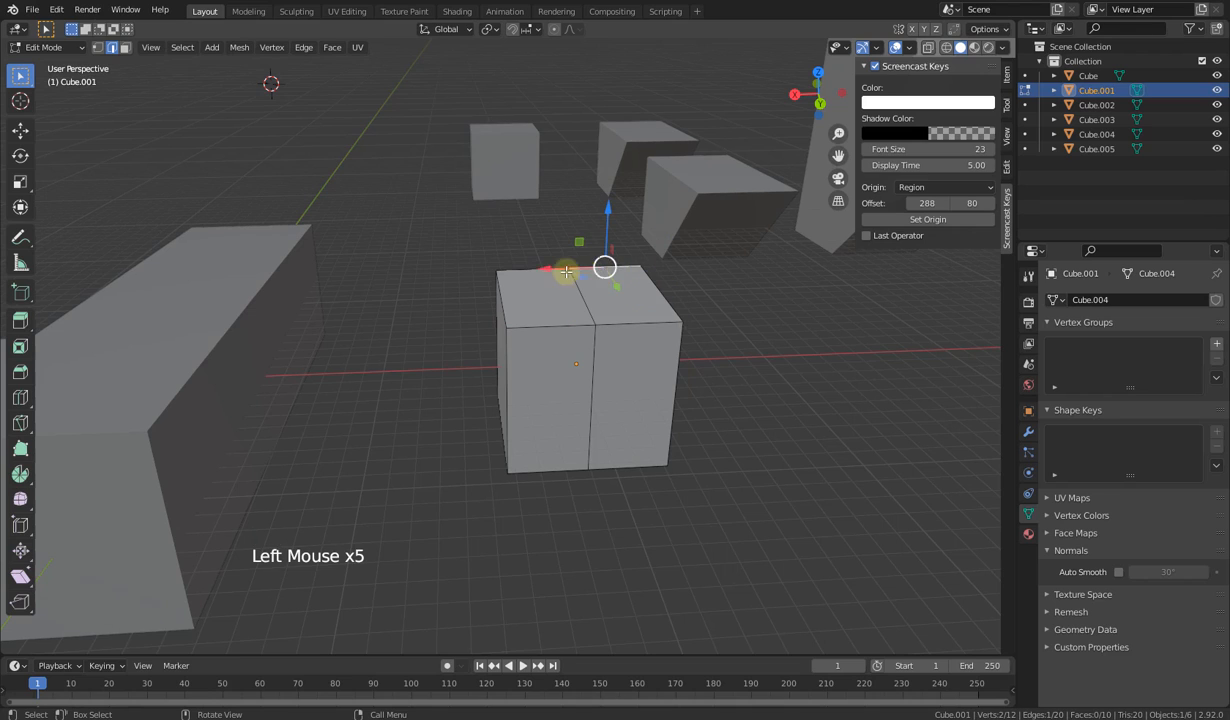
click(530, 272)
click(490, 300)
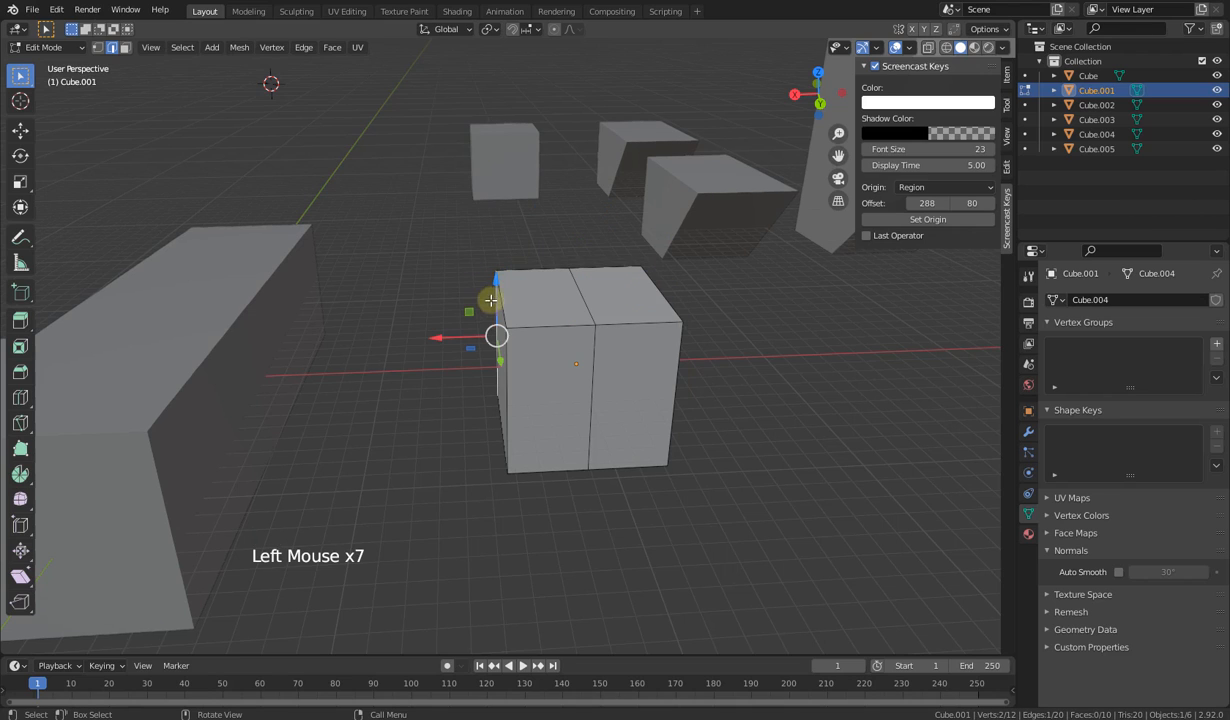
click(545, 307)
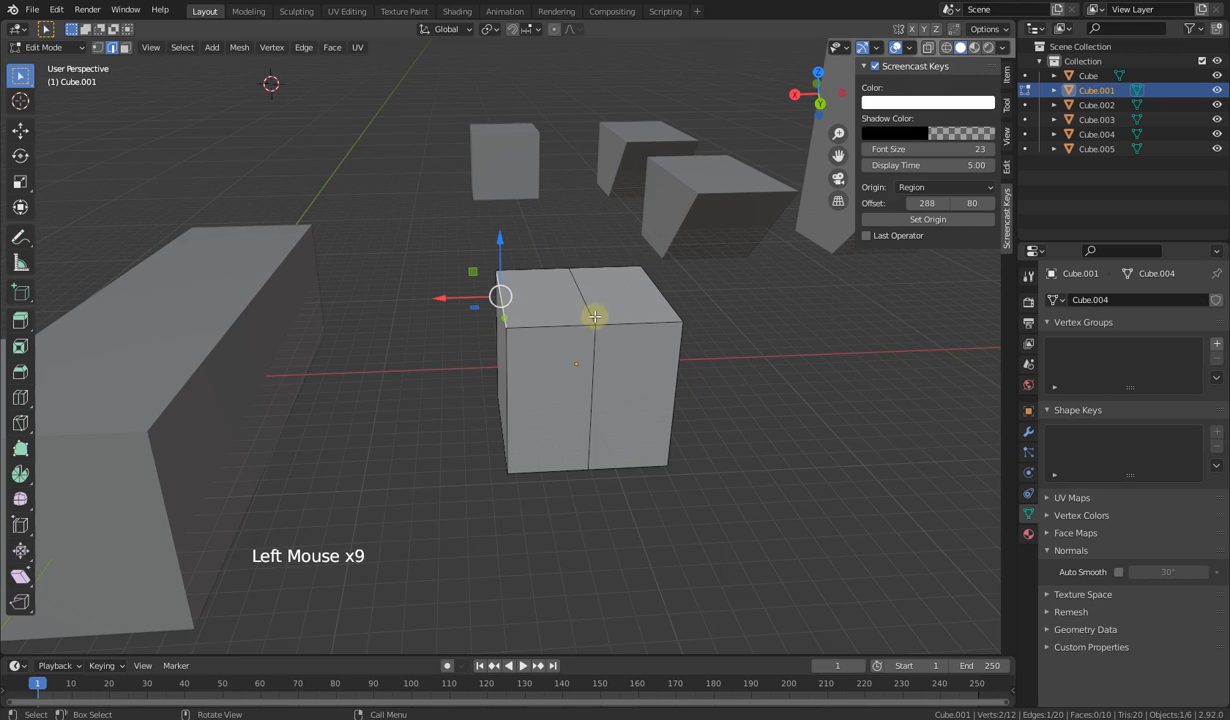
click(587, 311)
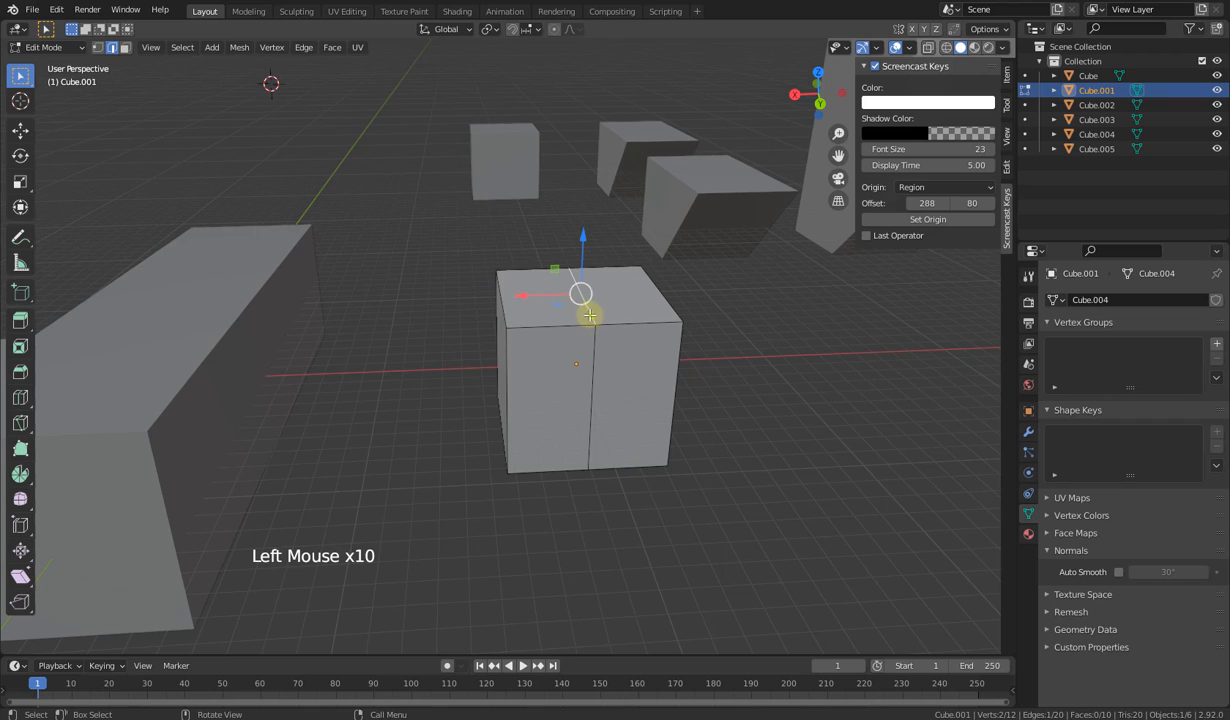
Step: Switch to face selection and select the two halves of the cube's top face in turn
click(125, 48)
click(525, 297)
click(625, 292)
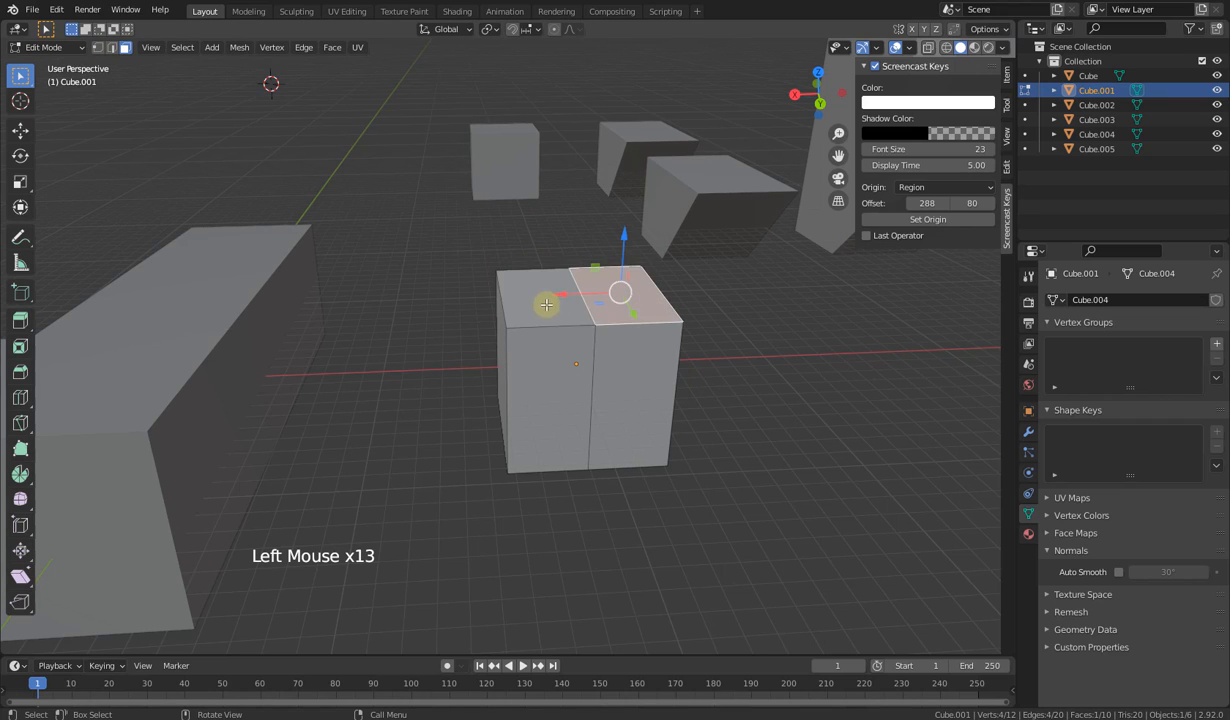
click(525, 294)
middle_drag(634, 380, 611, 405)
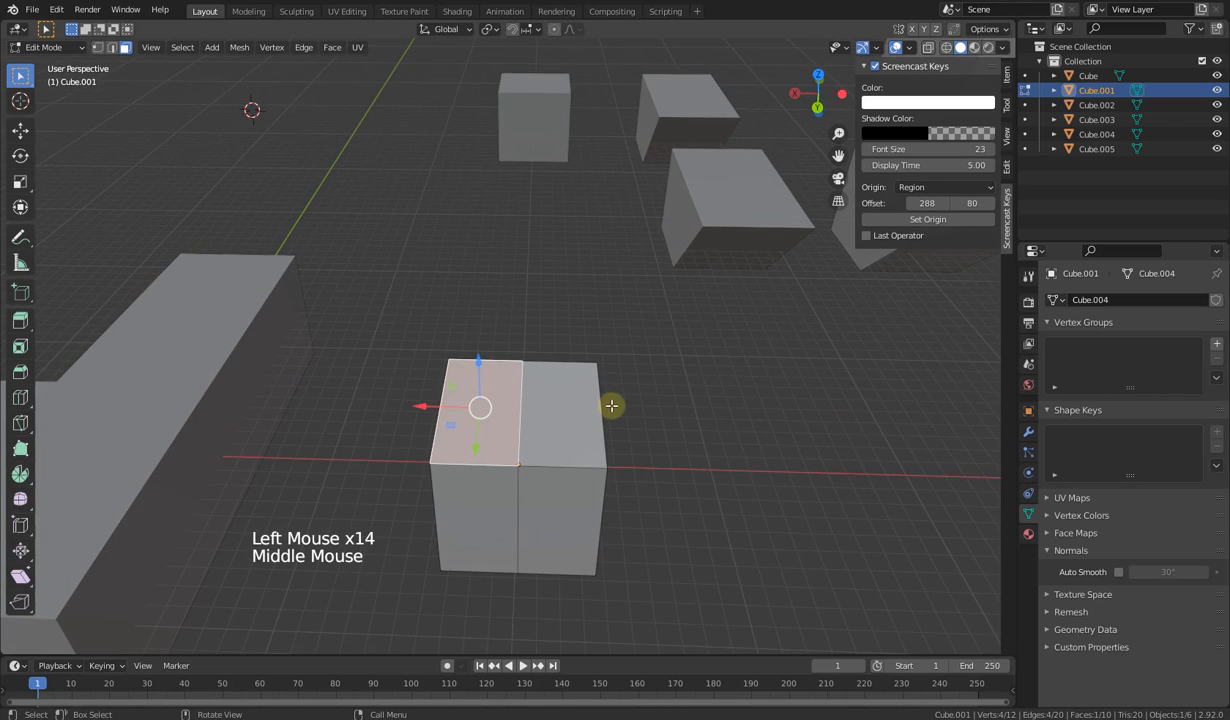
Step: Add four evenly spaced loop cuts across the cube's top face, perpendicular to the existing middle cut
key(ctrl+r)
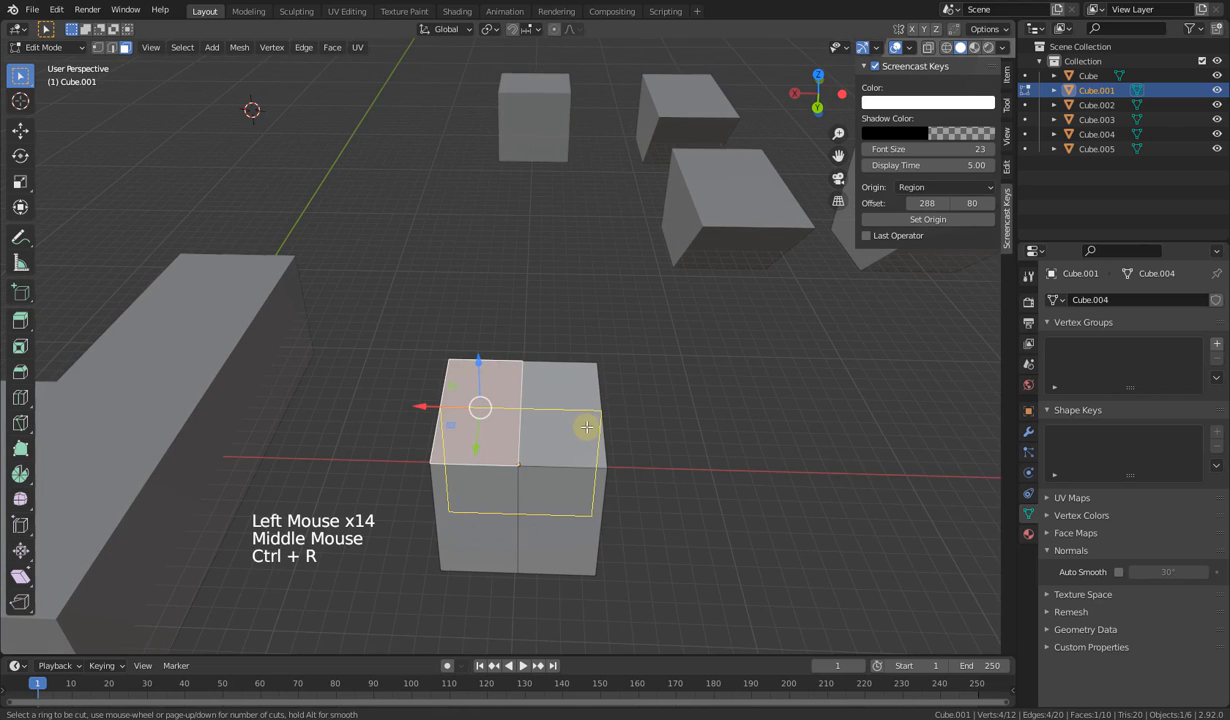
scroll(586, 427, up, 3)
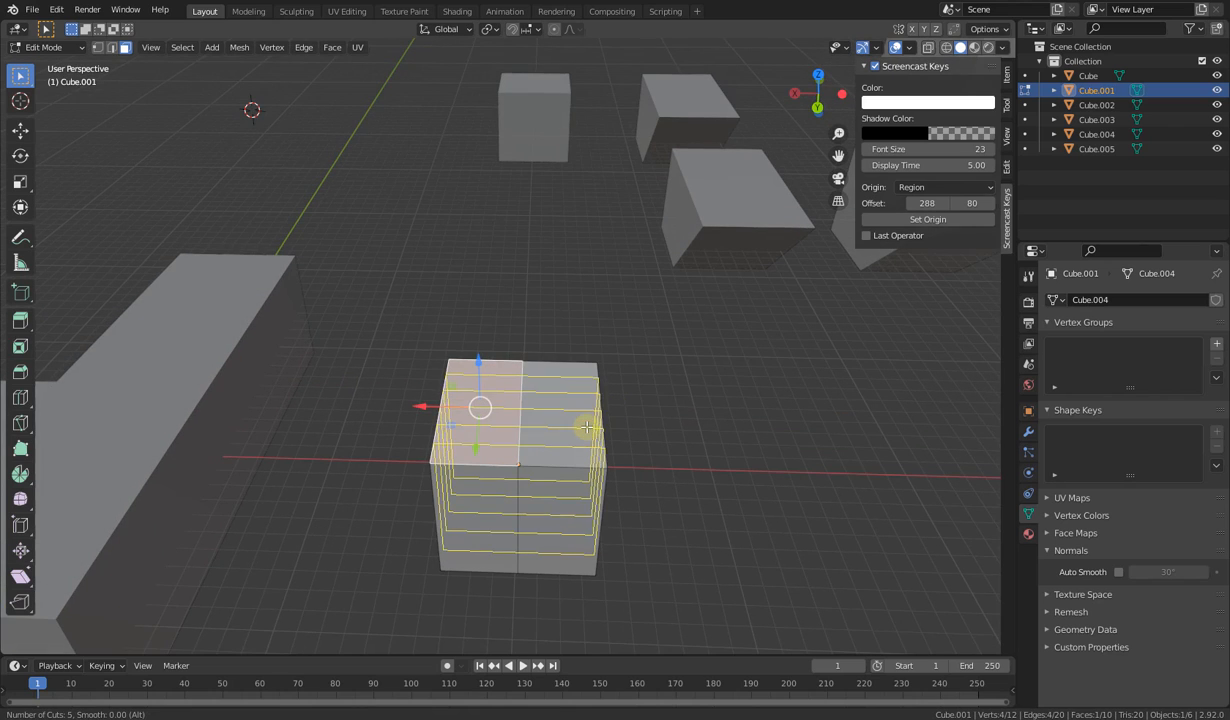
click(586, 427)
right_click(586, 427)
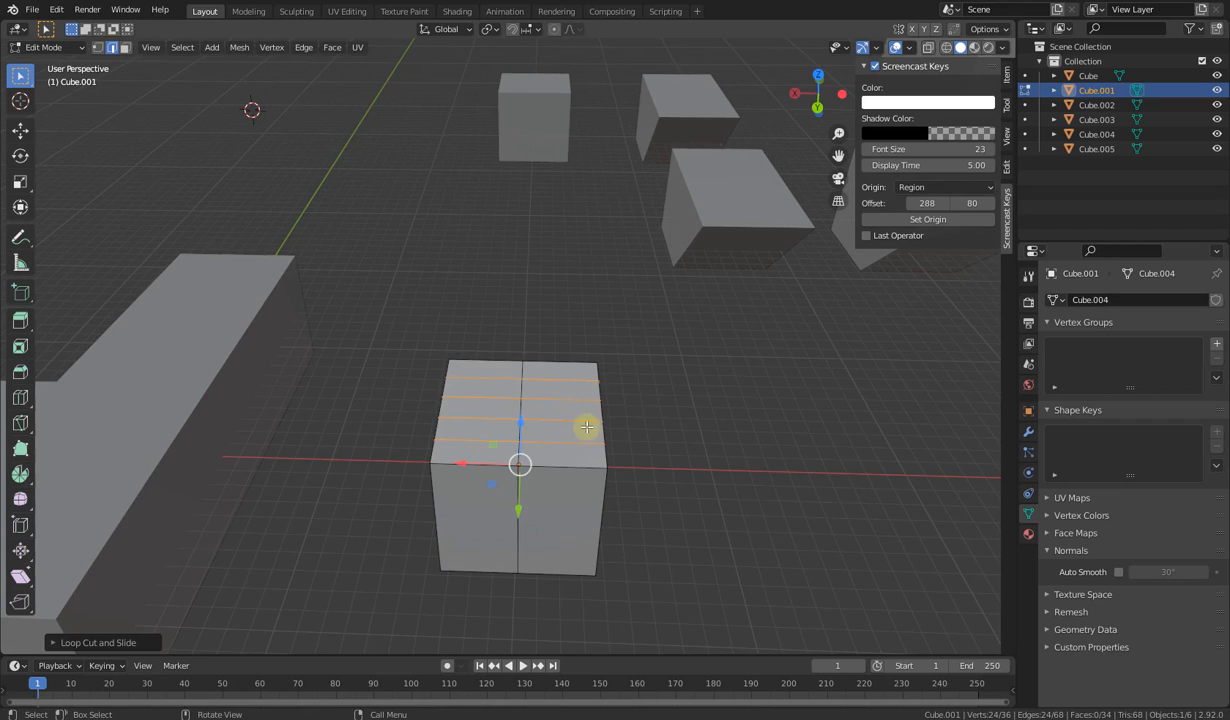
middle_drag(586, 427, 521, 441)
scroll(298, 418, down, 2)
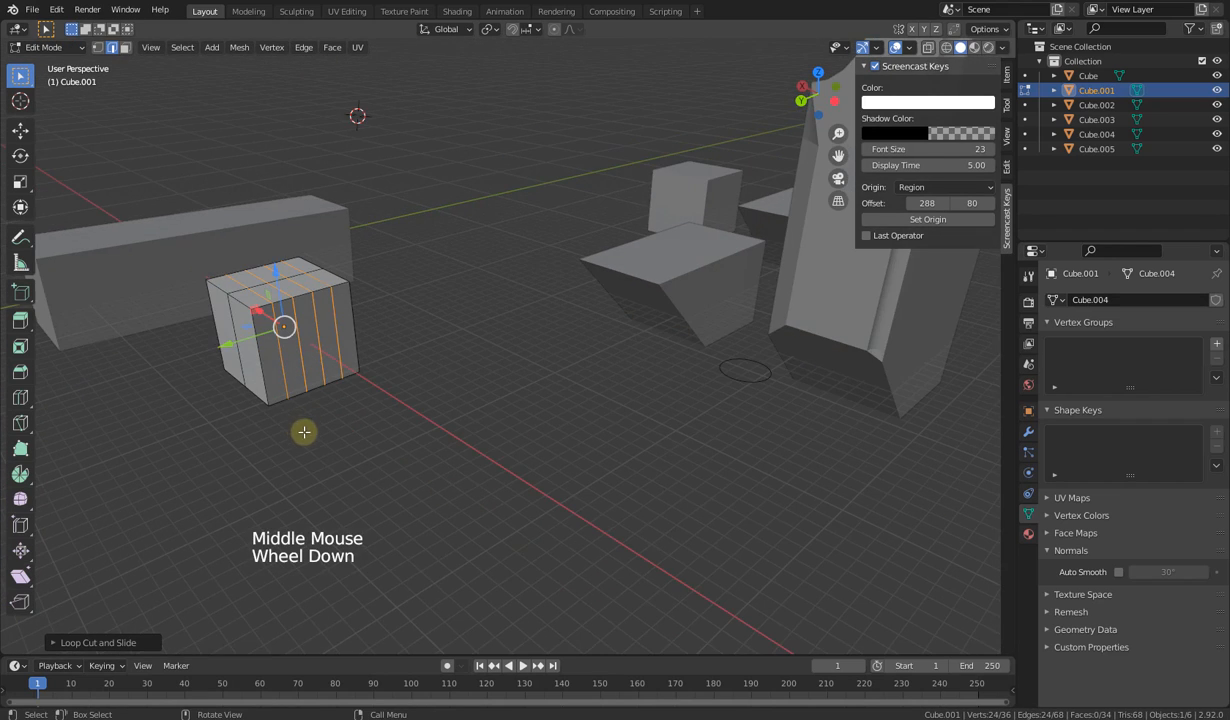
shift+middle_drag(304, 432, 562, 503)
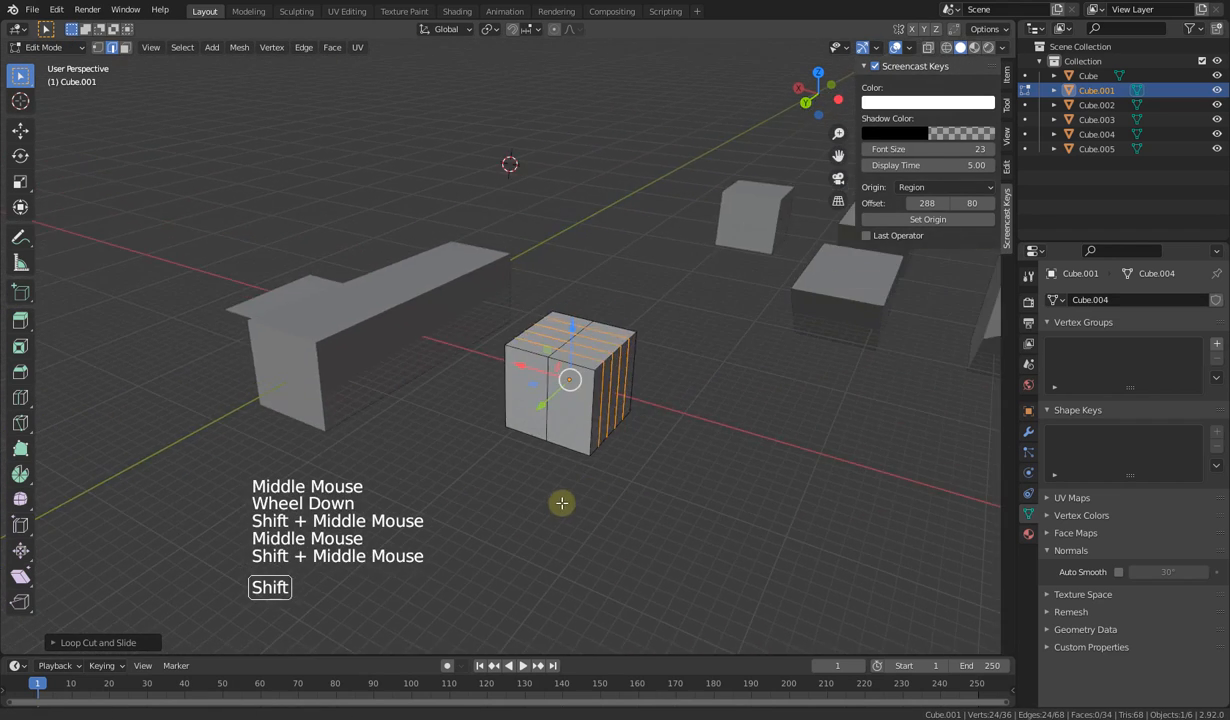
Step: Add four evenly spaced horizontal loop cuts around the cube's sides
key(ctrl+r)
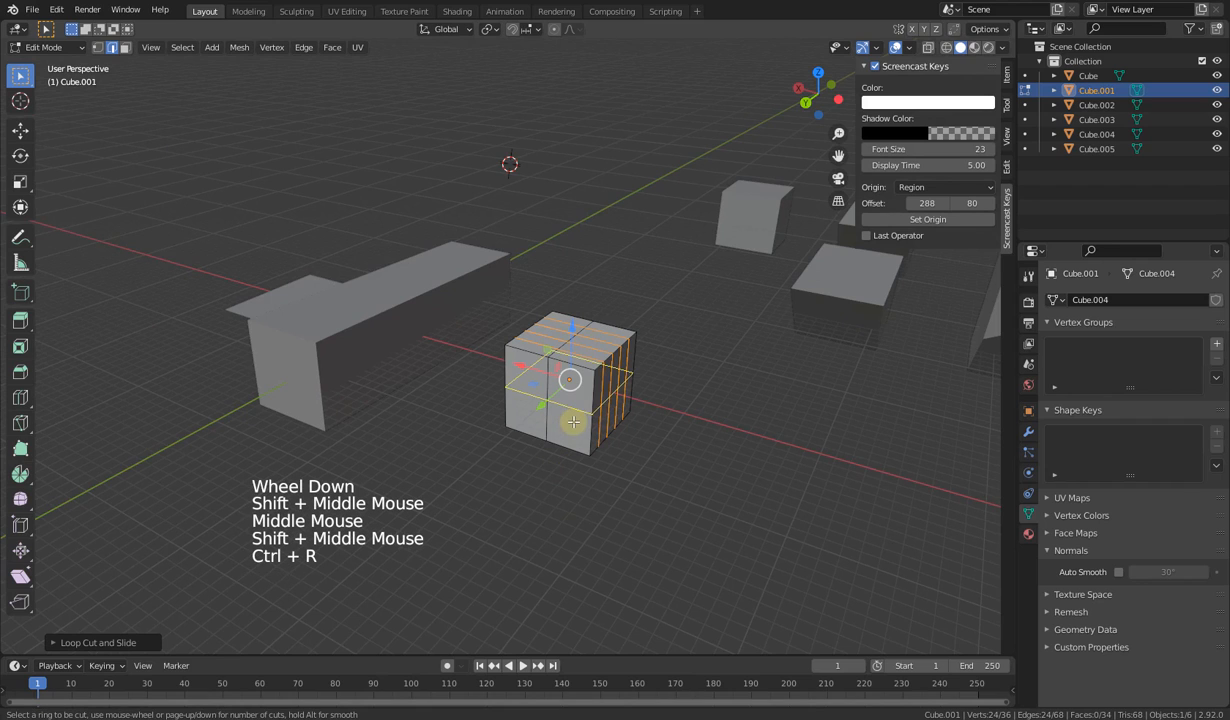
scroll(573, 421, up, 3)
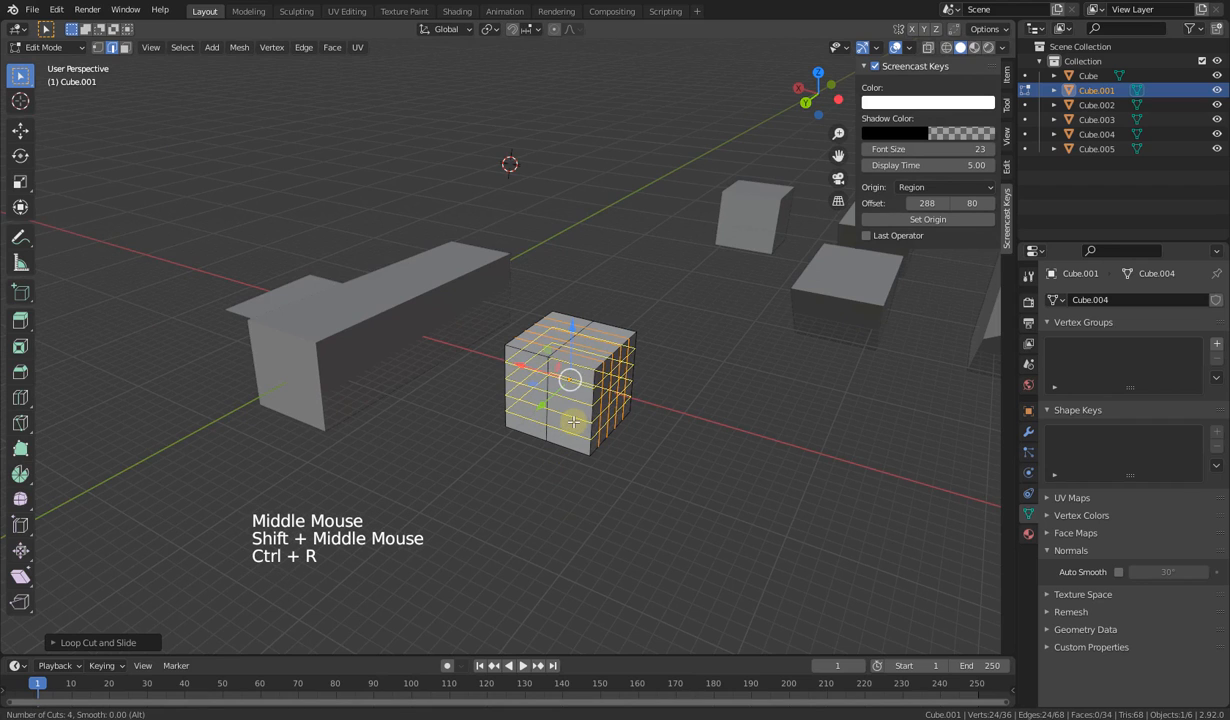
click(573, 421)
right_click(571, 420)
middle_drag(571, 420, 361, 318)
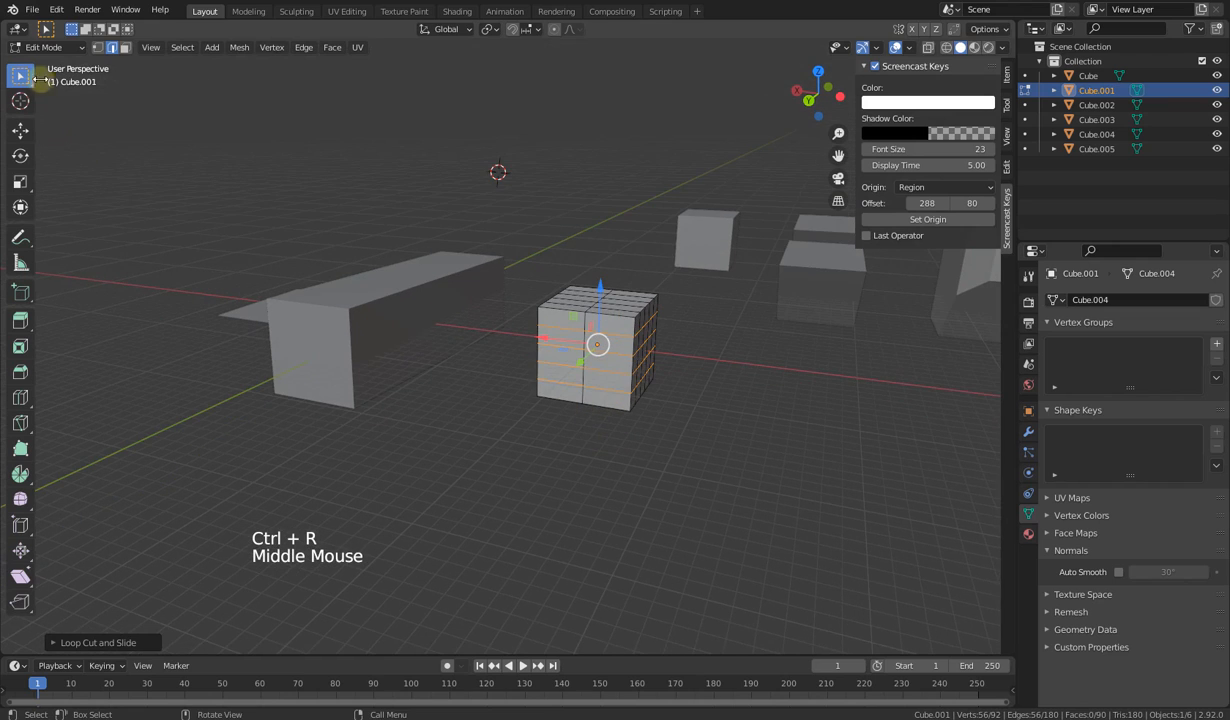
Step: Switch to face selection and select several of the small faces on the cube's front side in turn
click(124, 47)
click(598, 400)
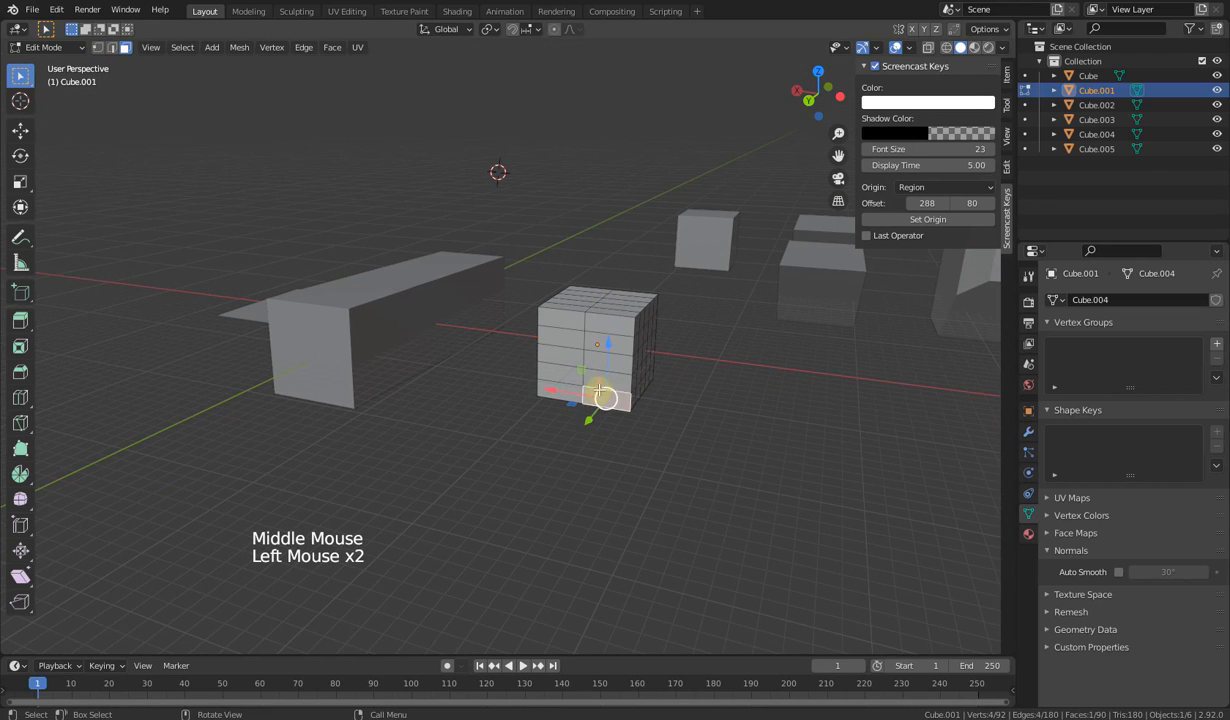
click(603, 376)
click(603, 357)
click(555, 339)
click(525, 340)
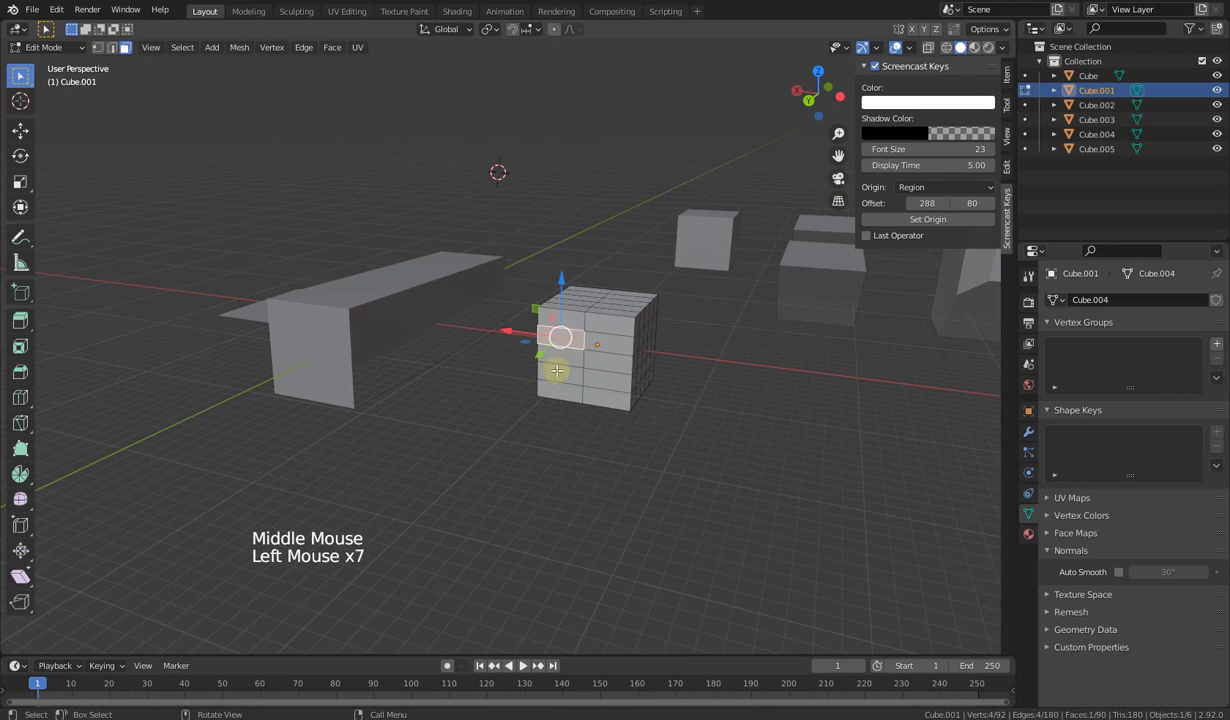
click(590, 384)
Step: Select several of the narrow faces on top of the subdivided cube in turn
middle_drag(613, 328, 585, 440)
click(585, 440)
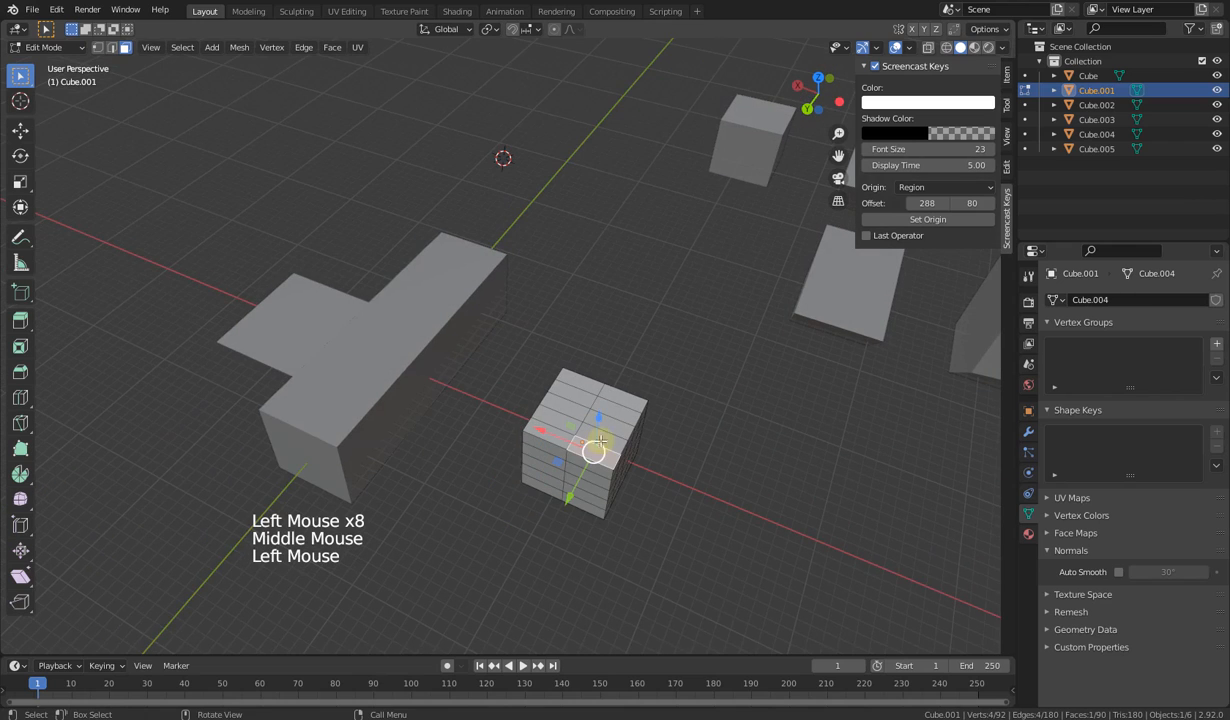
click(583, 432)
click(570, 412)
click(556, 455)
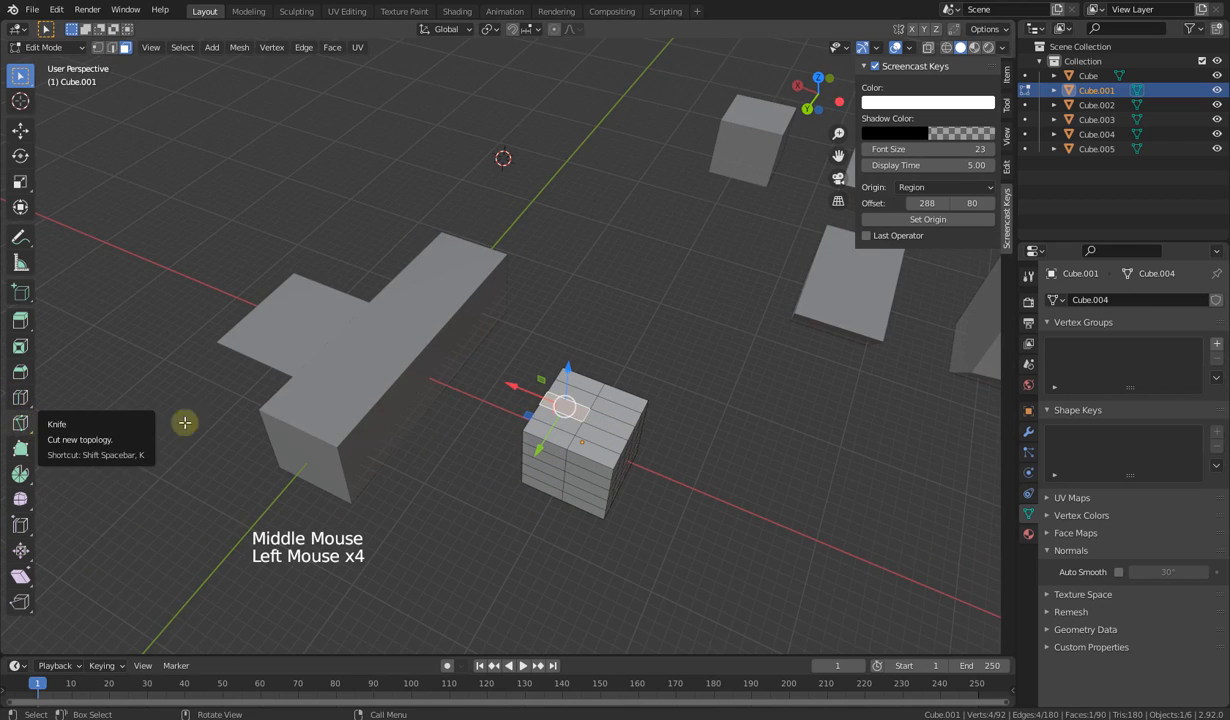
middle_drag(615, 448, 549, 428)
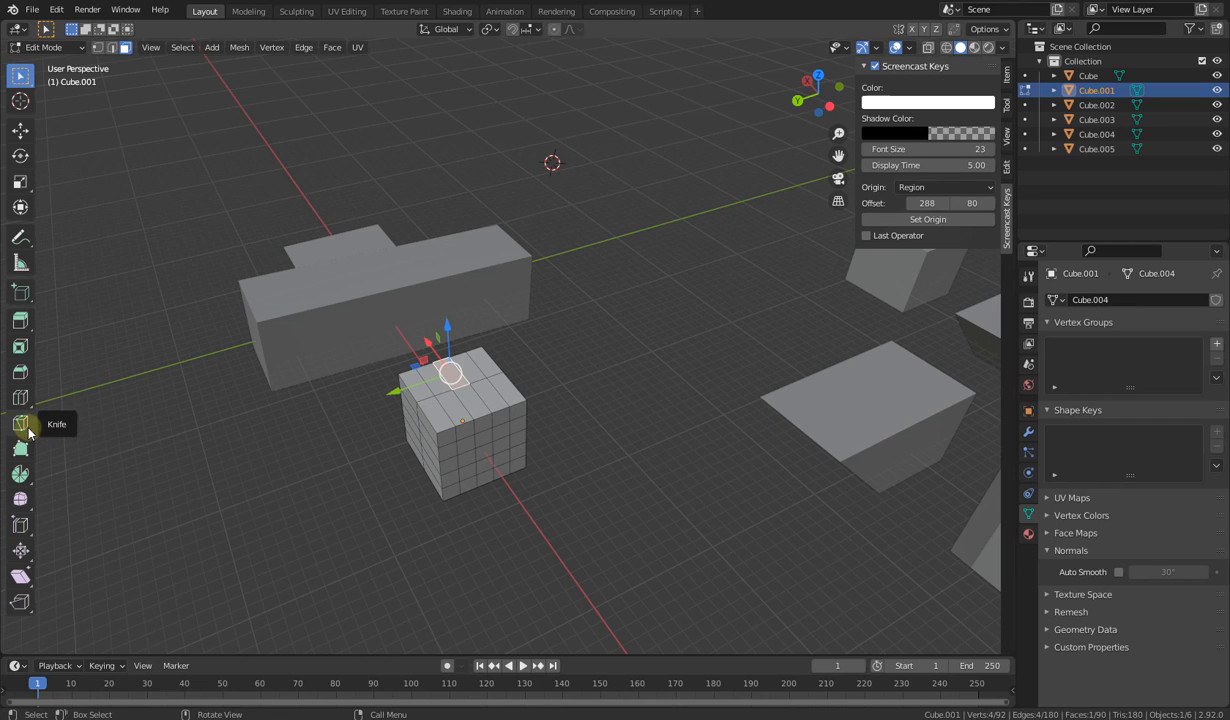
Step: Leave Edit Mode on the subdivided cube and enter it on the long block with the attached flat face
middle_drag(511, 470, 310, 302)
key(Tab)
click(310, 302)
key(Tab)
middle_drag(538, 365, 656, 398)
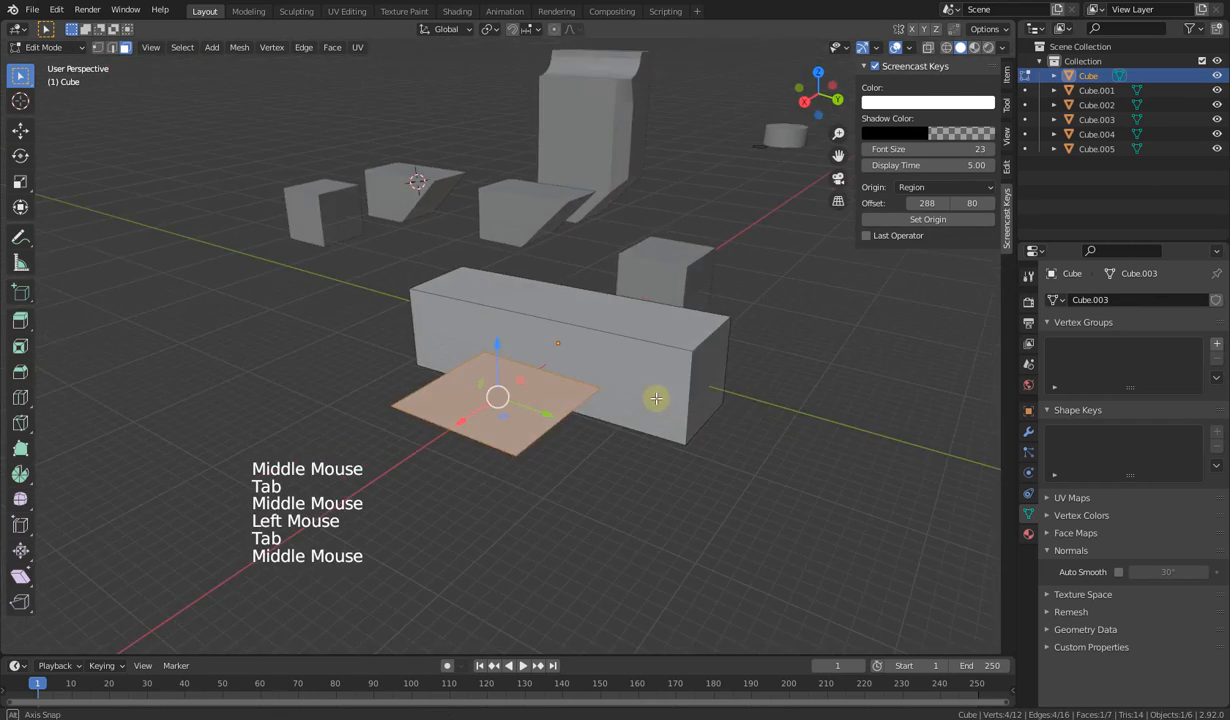
Step: Delete the selected flat face sticking out beside the long block
middle_drag(512, 380, 408, 362)
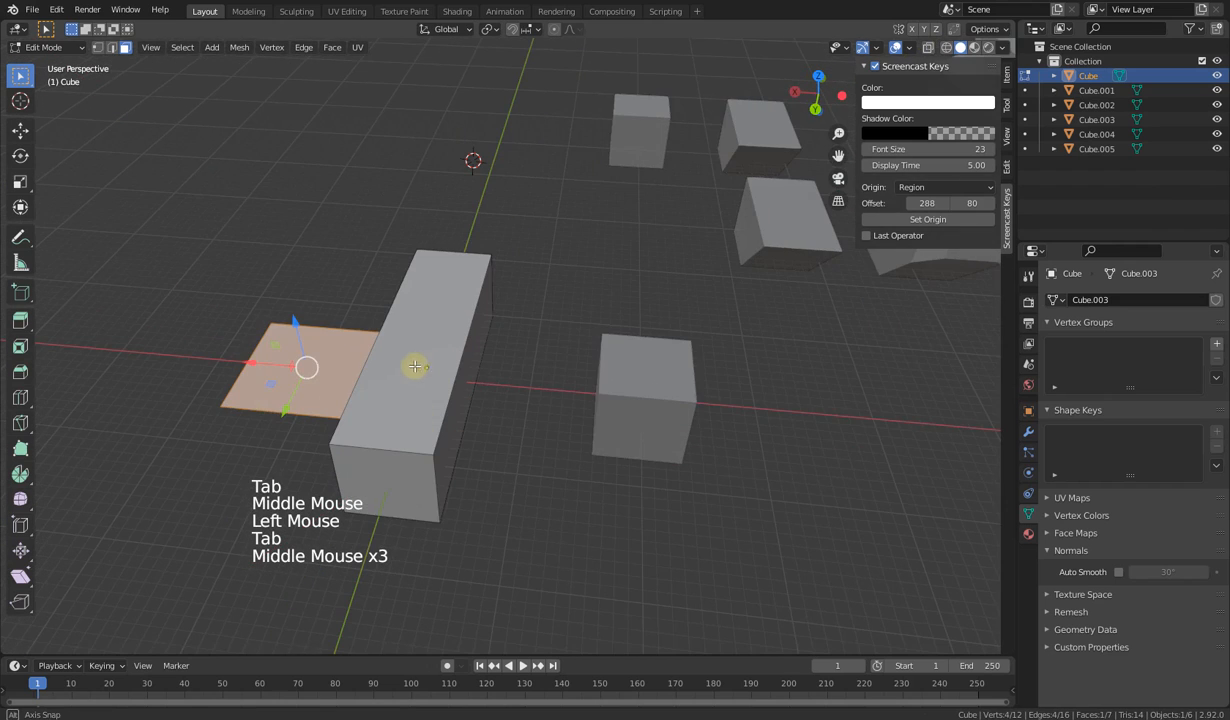
key(x)
click(279, 392)
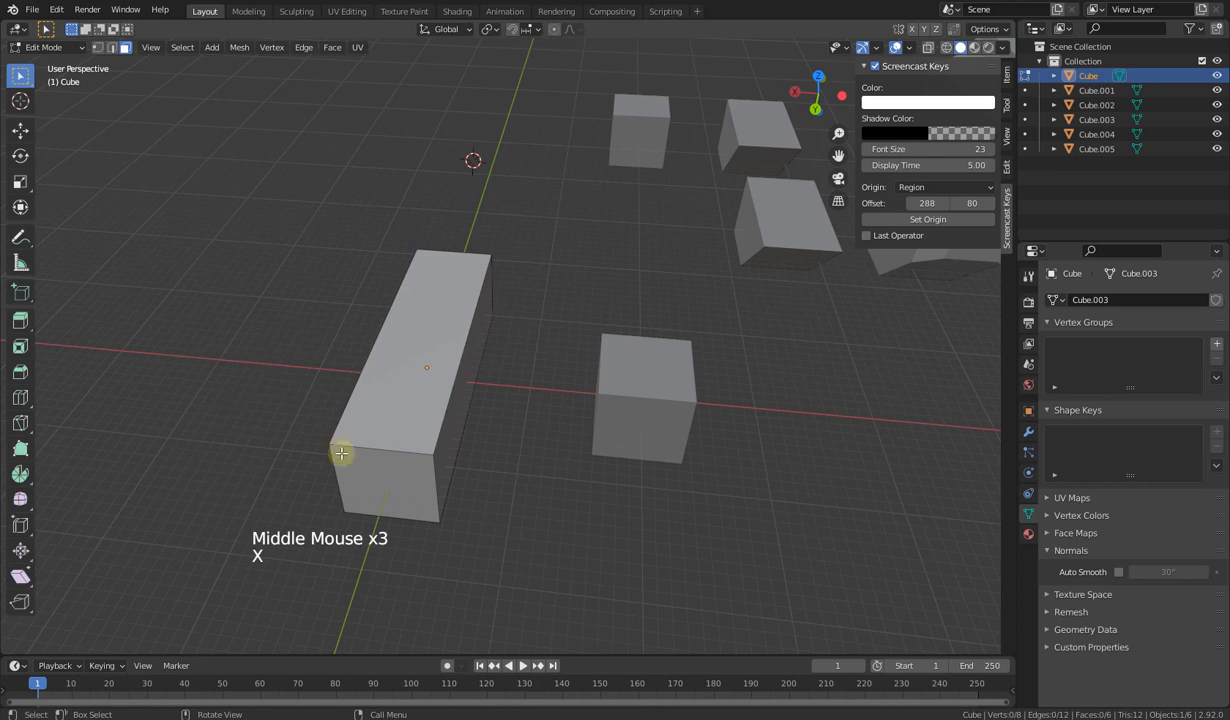
middle_drag(370, 454, 420, 459)
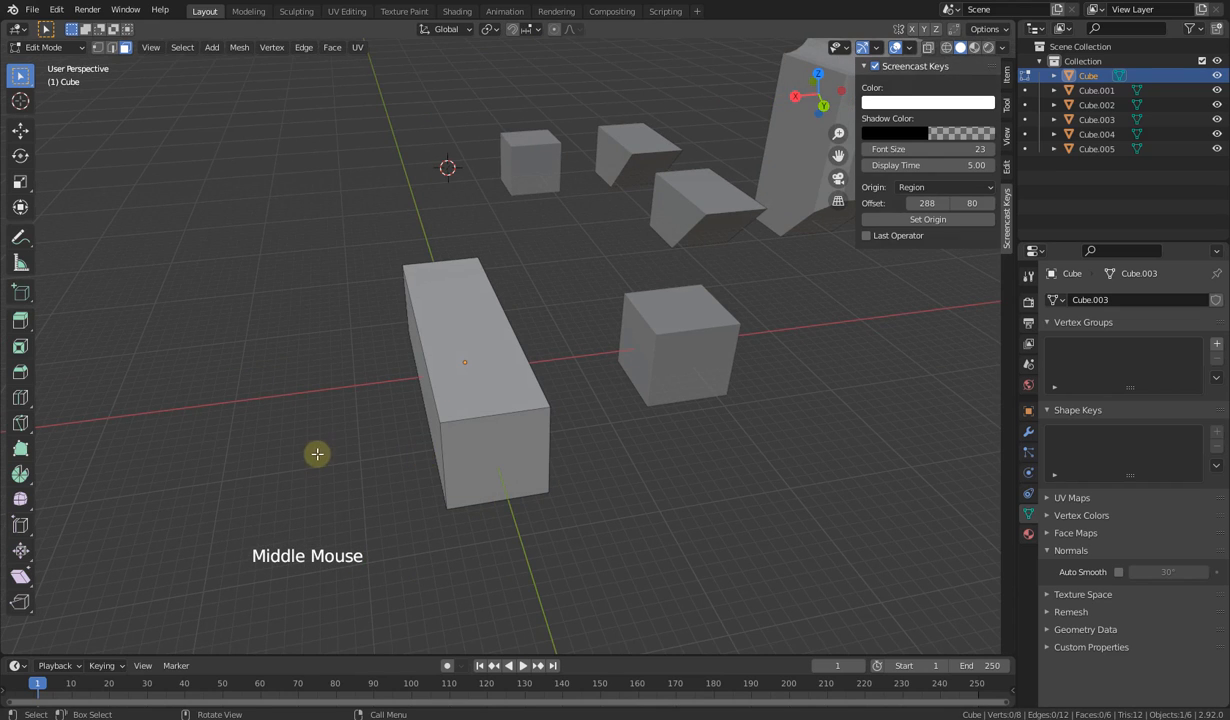
middle_drag(318, 453, 321, 445)
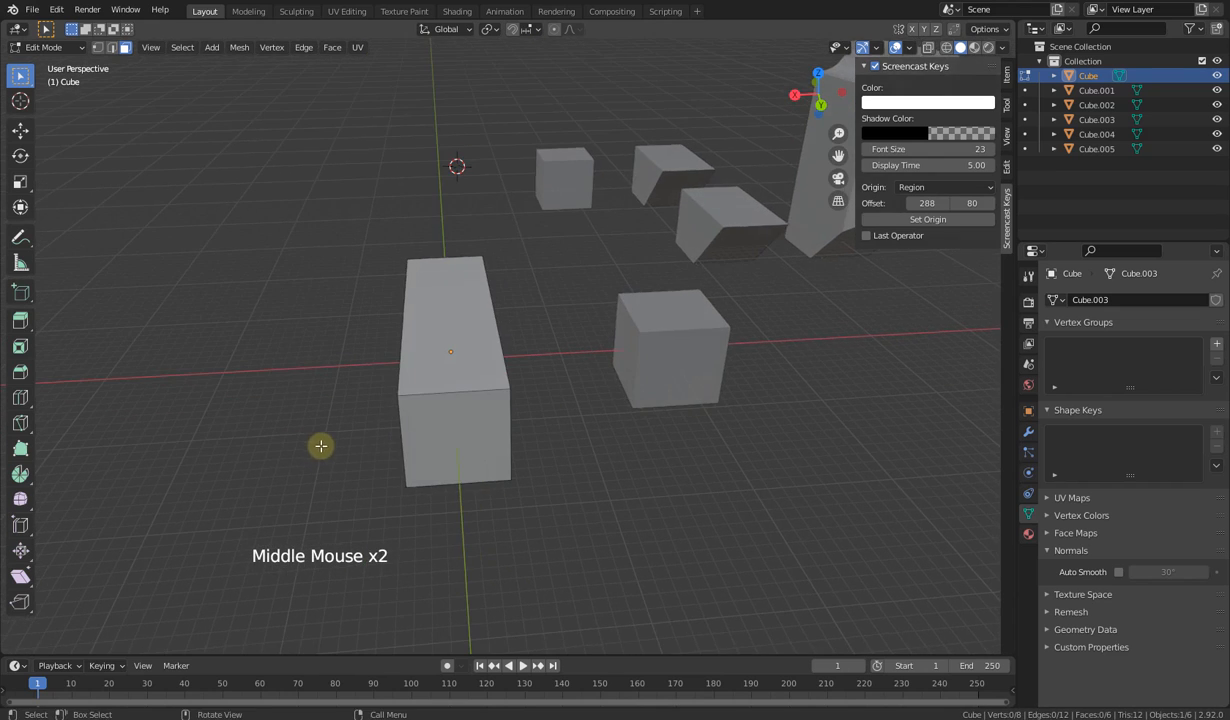
Step: Knife-cut the long block's side face from its upper edge to its lower edge near the middle and select the face beside the cut
click(443, 420)
key(x)
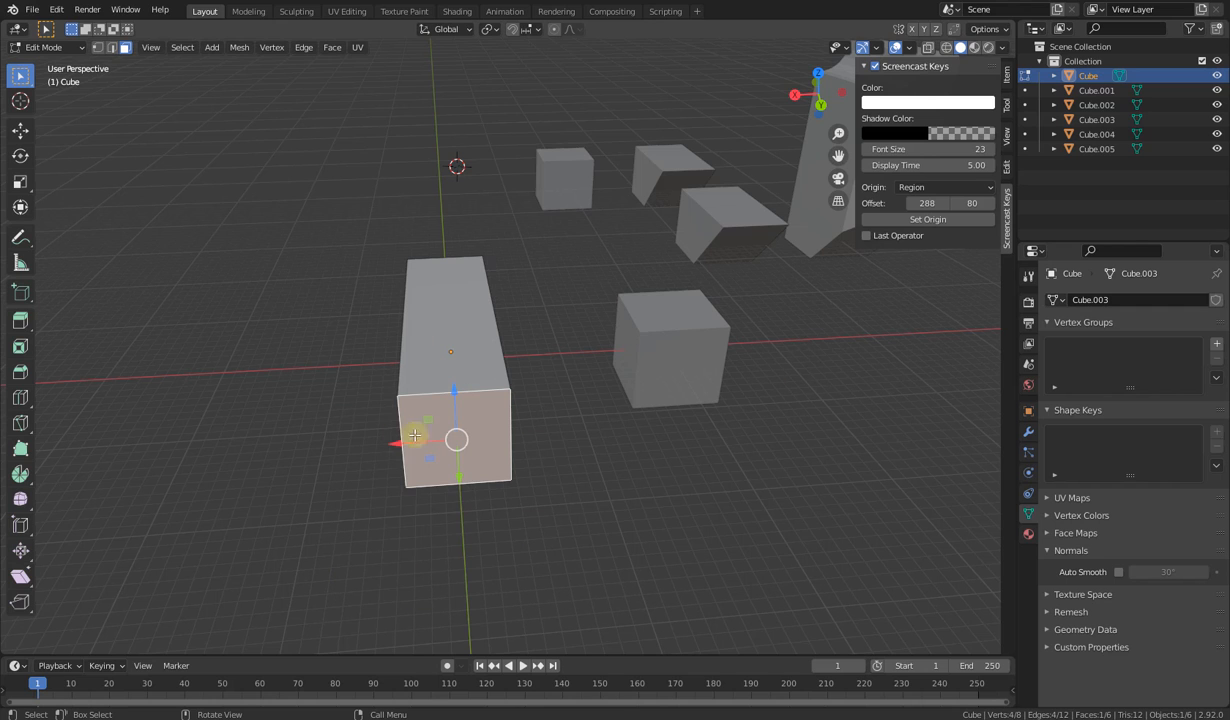
middle_drag(414, 435, 548, 421)
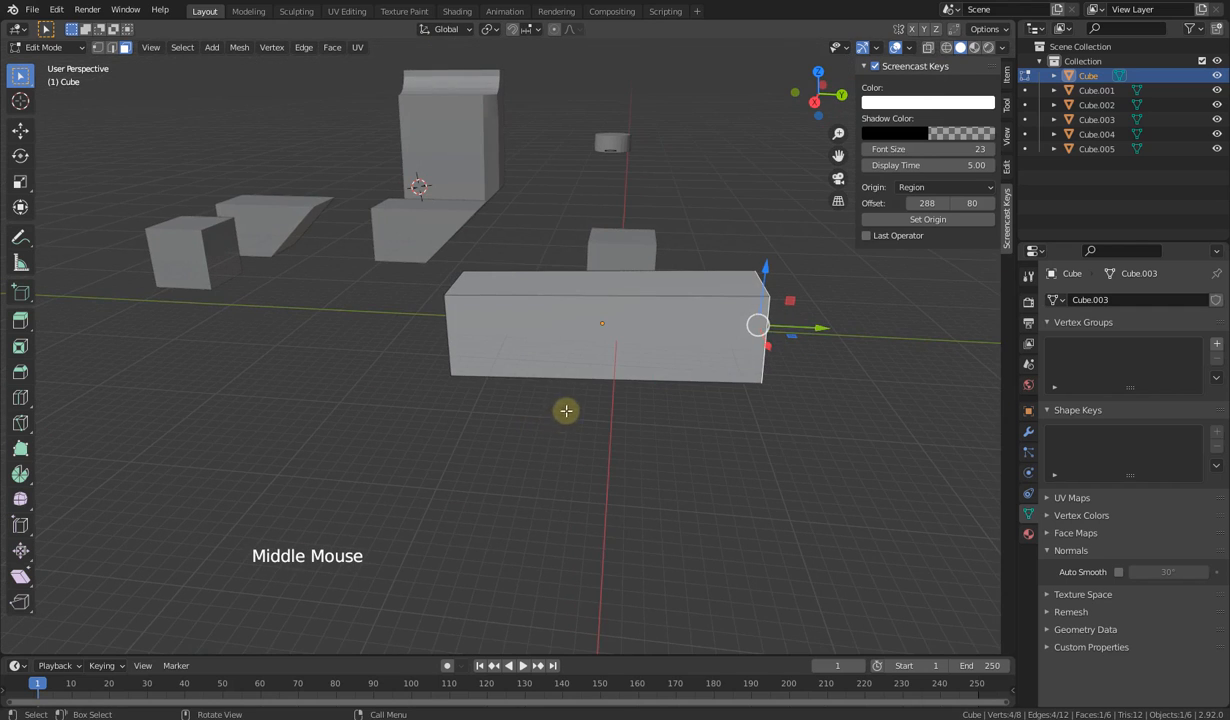
middle_drag(571, 307, 472, 407)
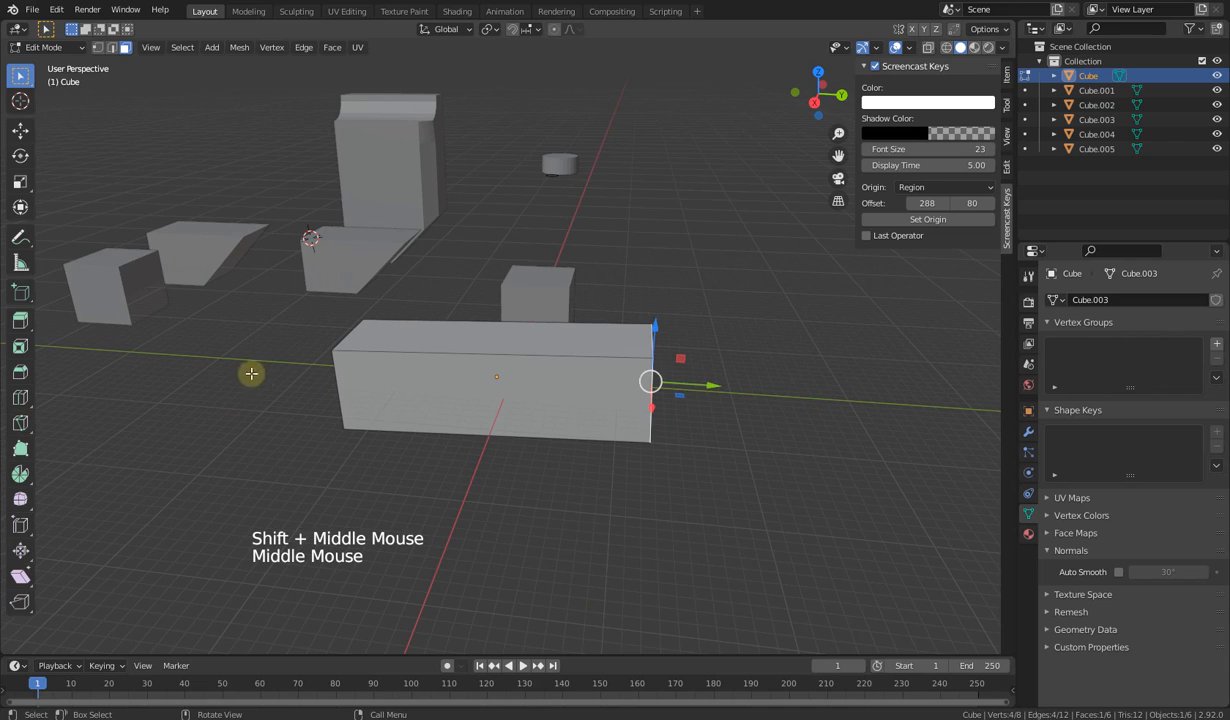
key(k)
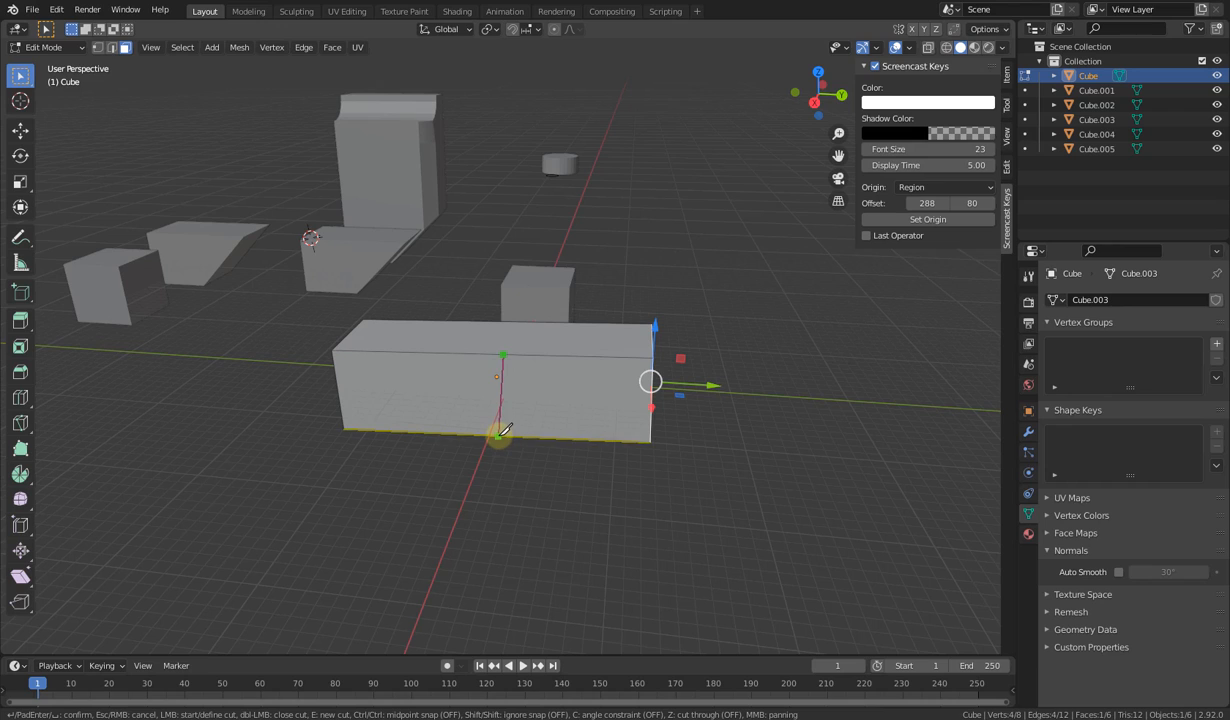
click(500, 436)
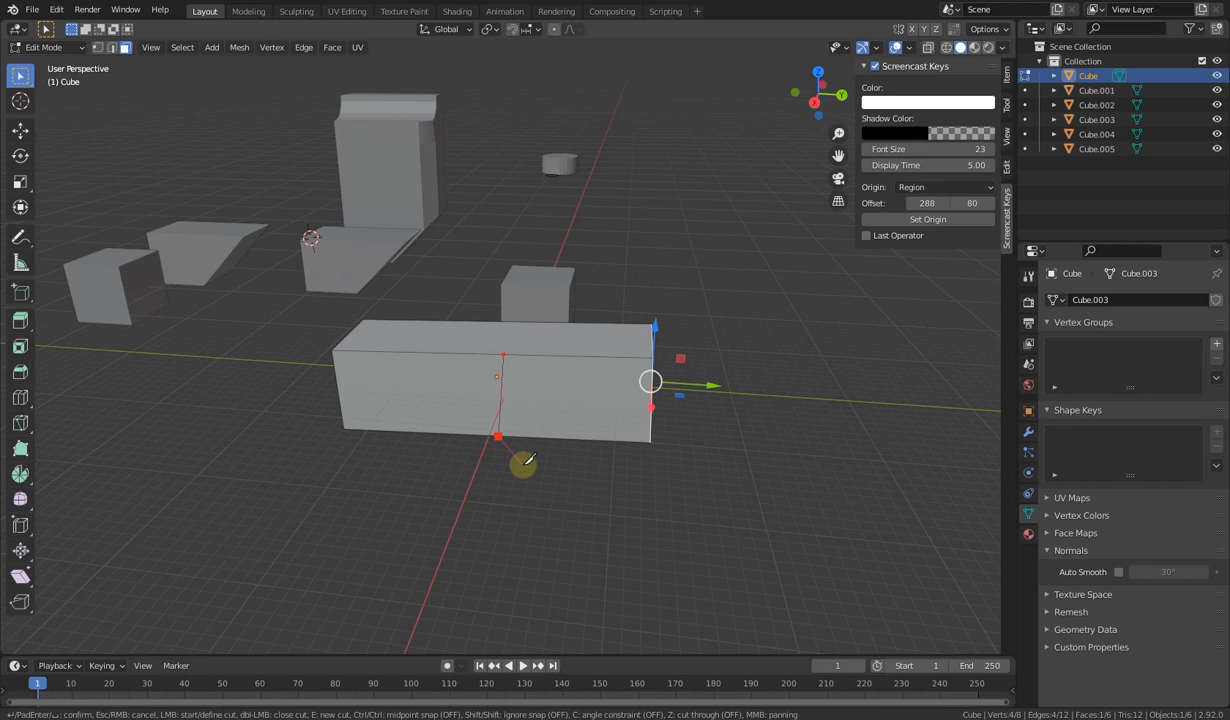
key(Return)
click(546, 379)
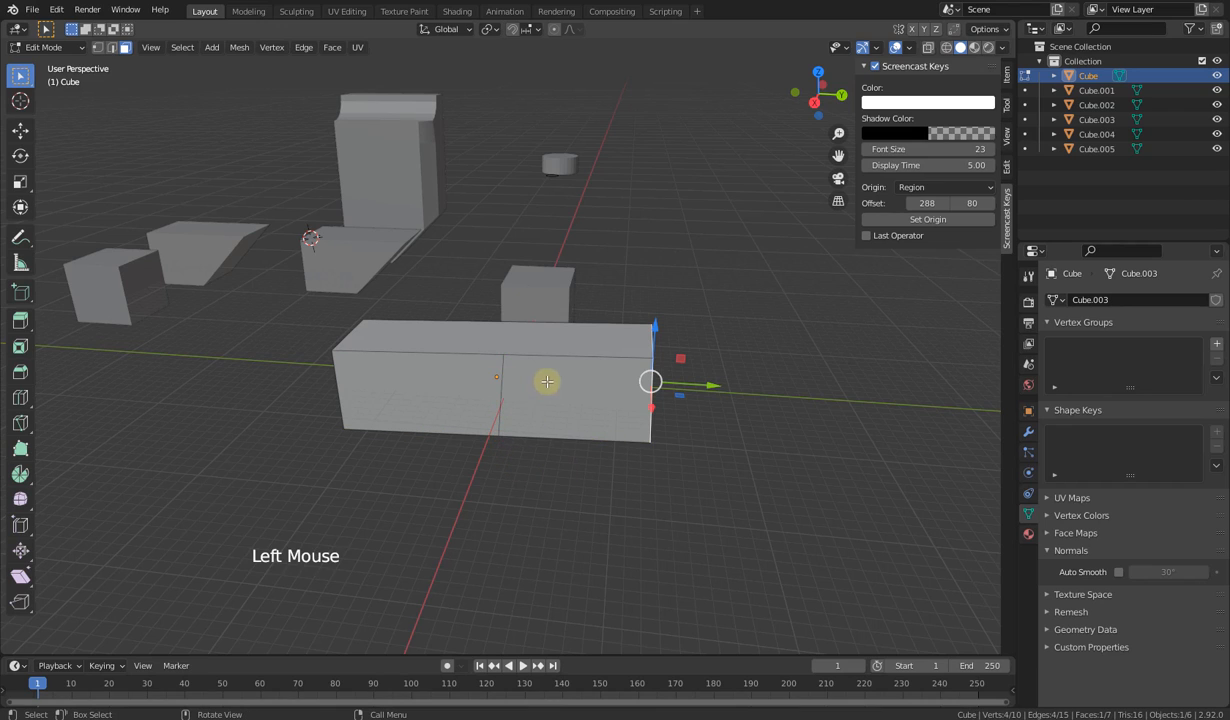
middle_drag(447, 381, 393, 439)
middle_drag(404, 371, 501, 408)
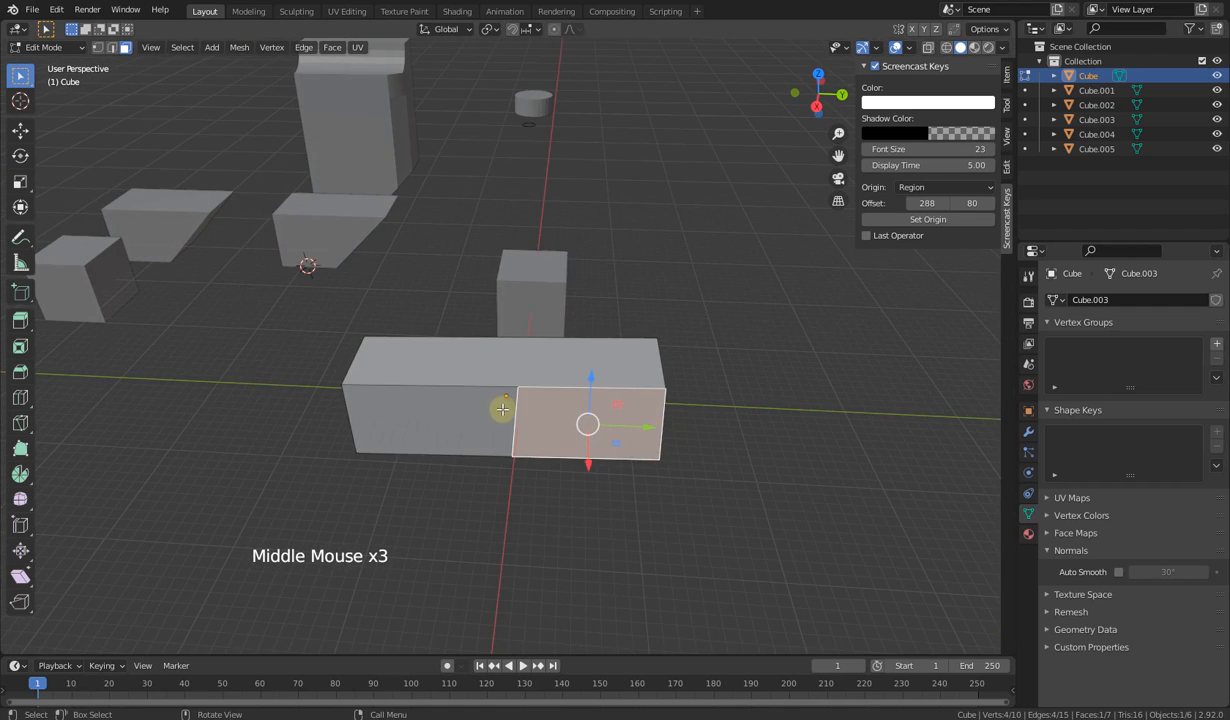
Step: Cut straight across the long block's top face with the Knife, from its back edge to its front edge
key(k)
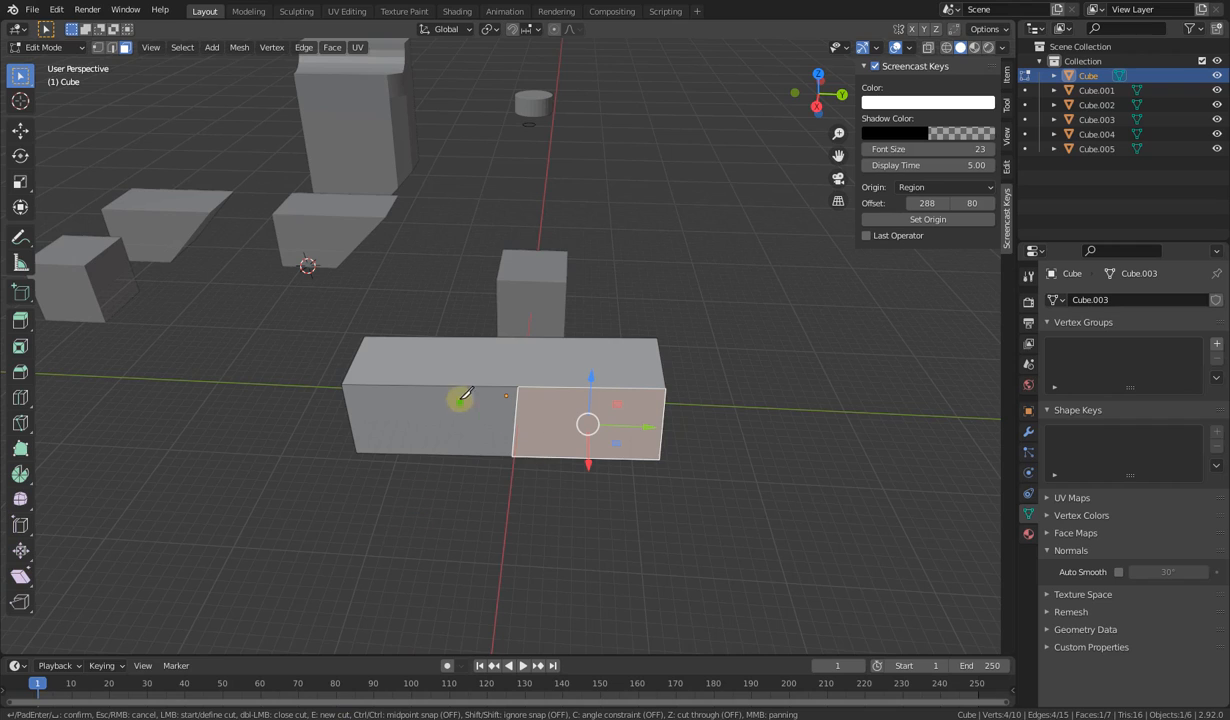
click(482, 338)
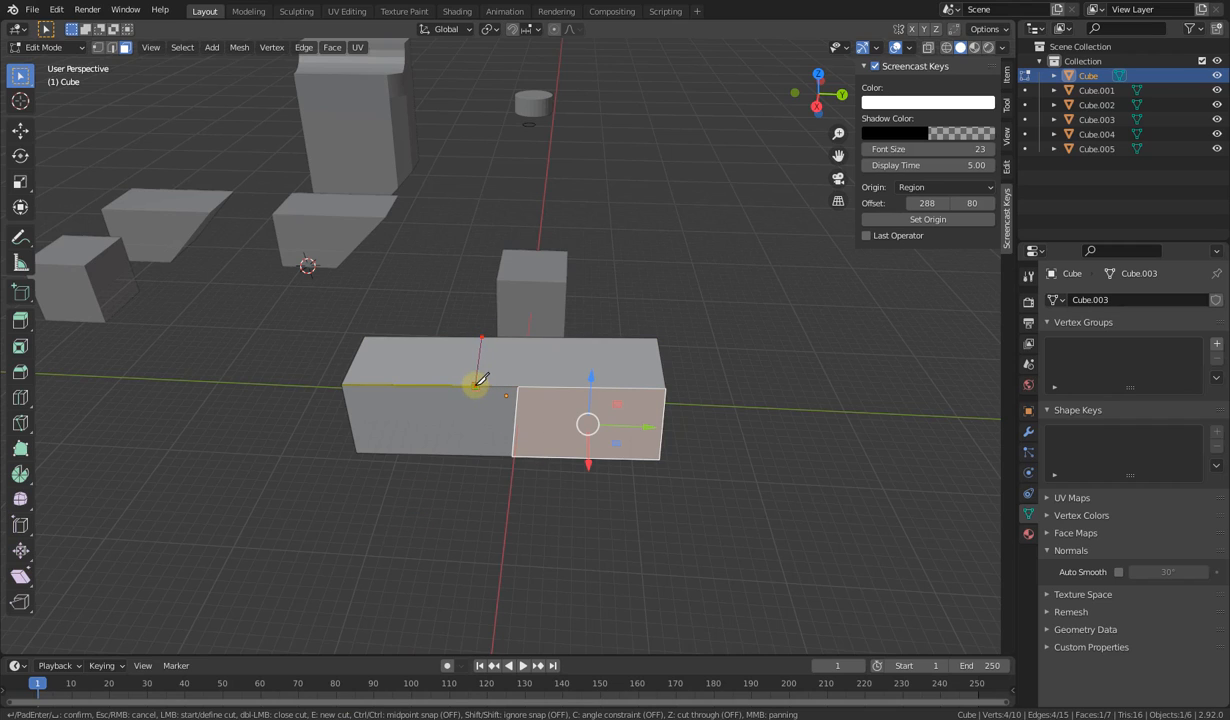
click(476, 385)
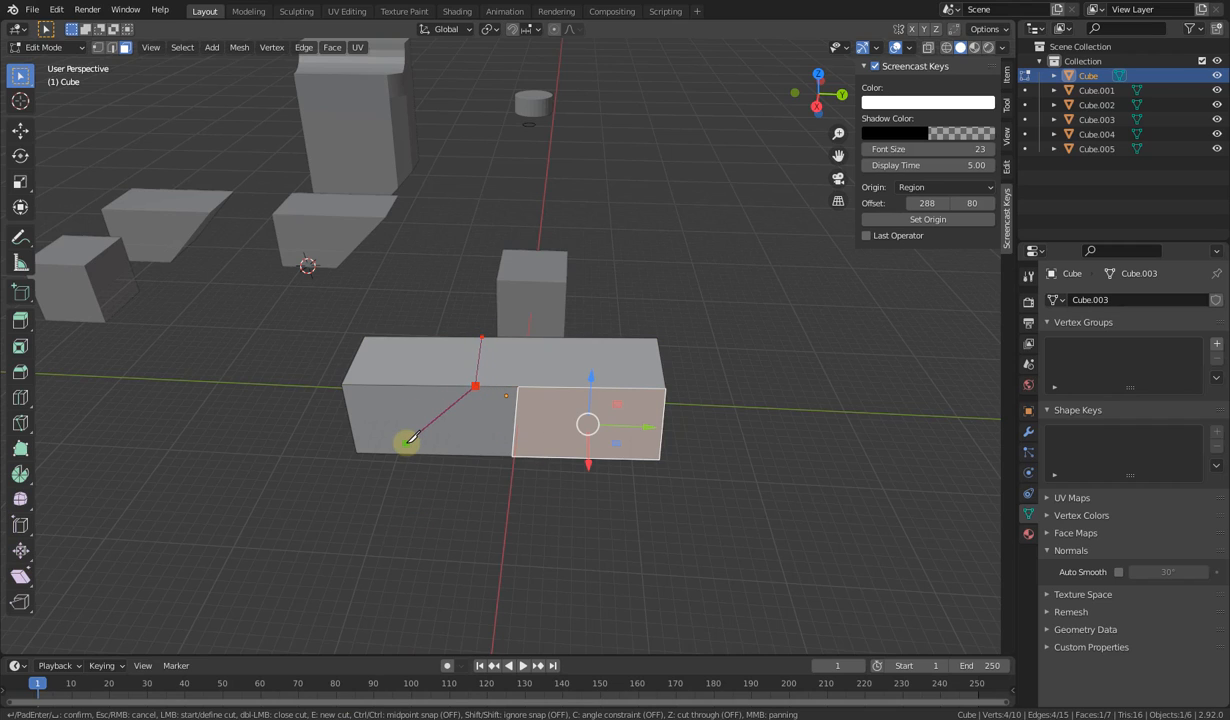
key(Return)
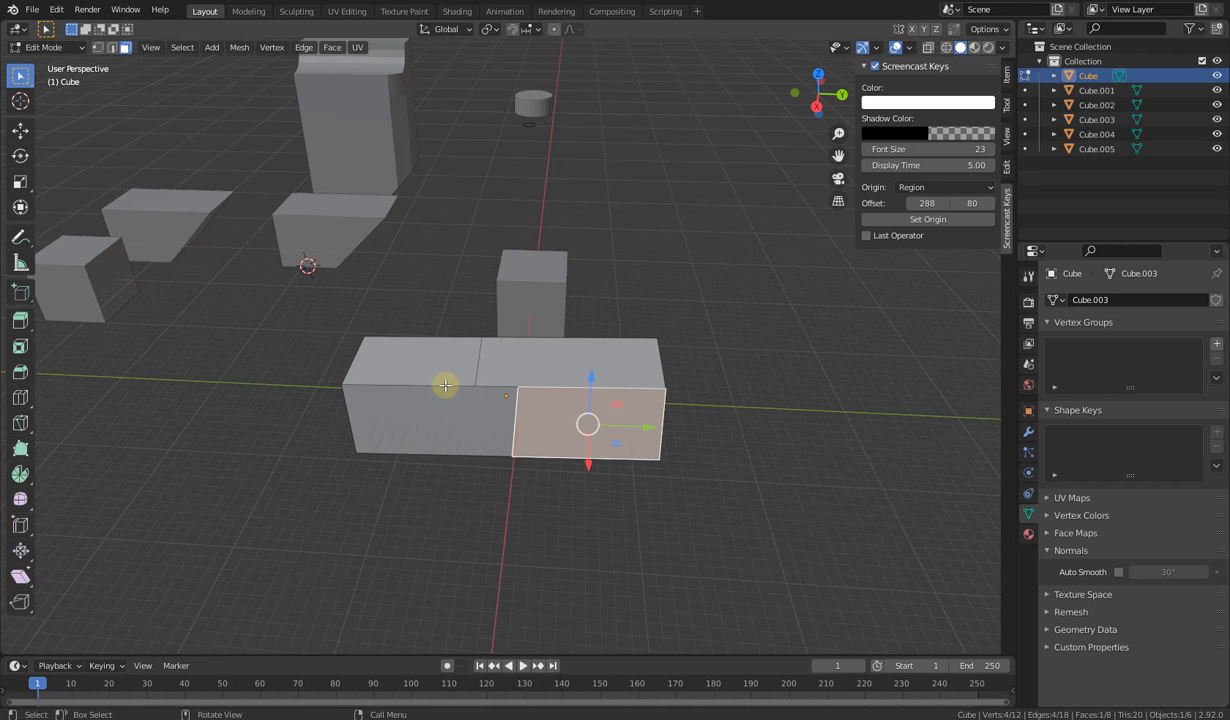
Step: Make two more Knife cuts across the block's top face in one operation, one on each side of the existing cut
key(k)
click(441, 336)
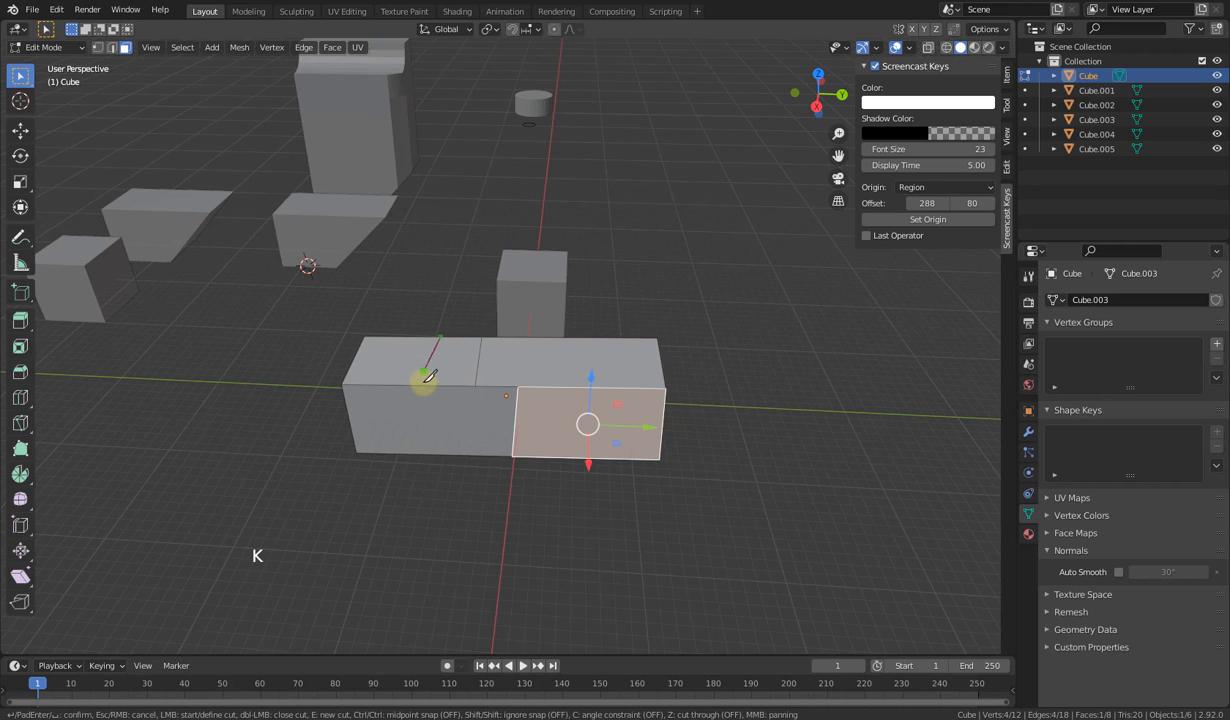
click(423, 385)
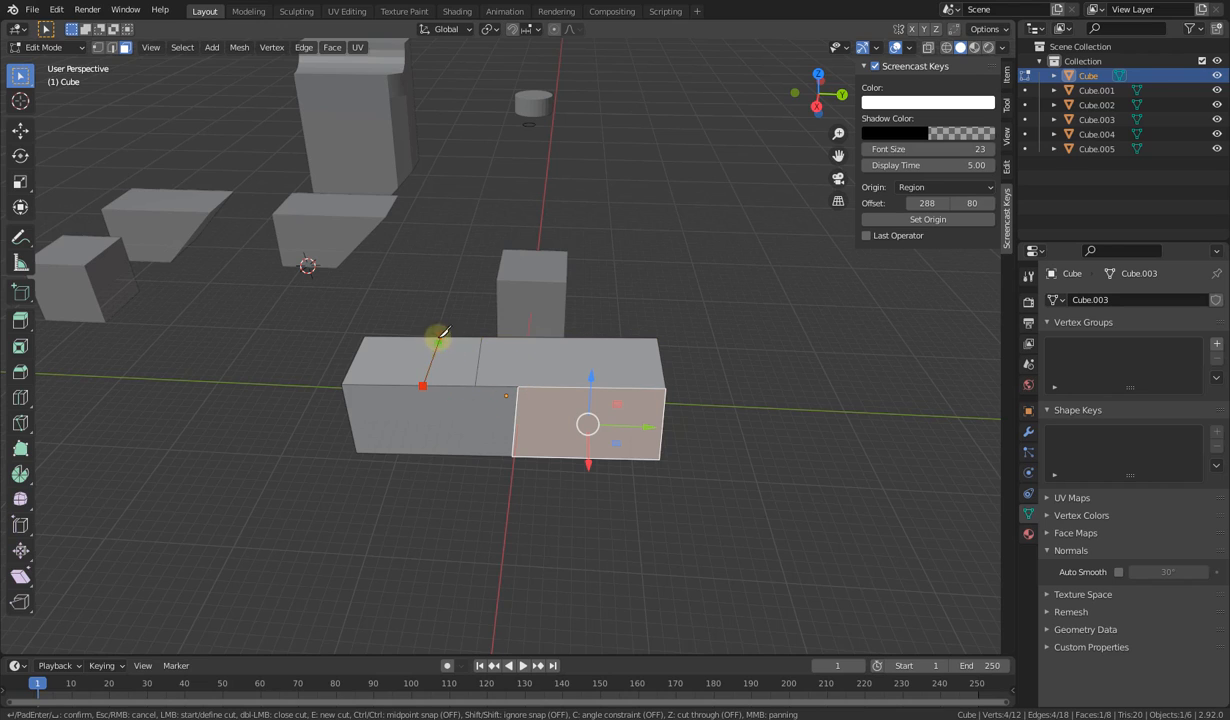
click(557, 337)
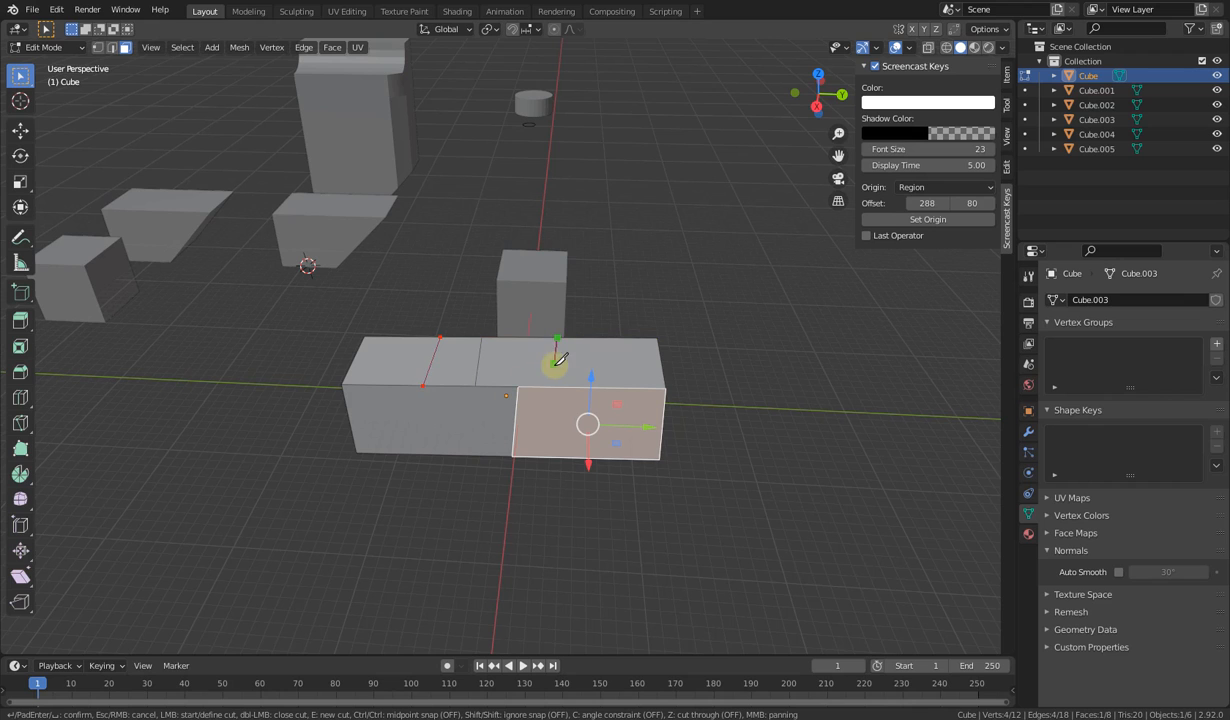
click(556, 386)
key(Return)
middle_drag(590, 379, 527, 384)
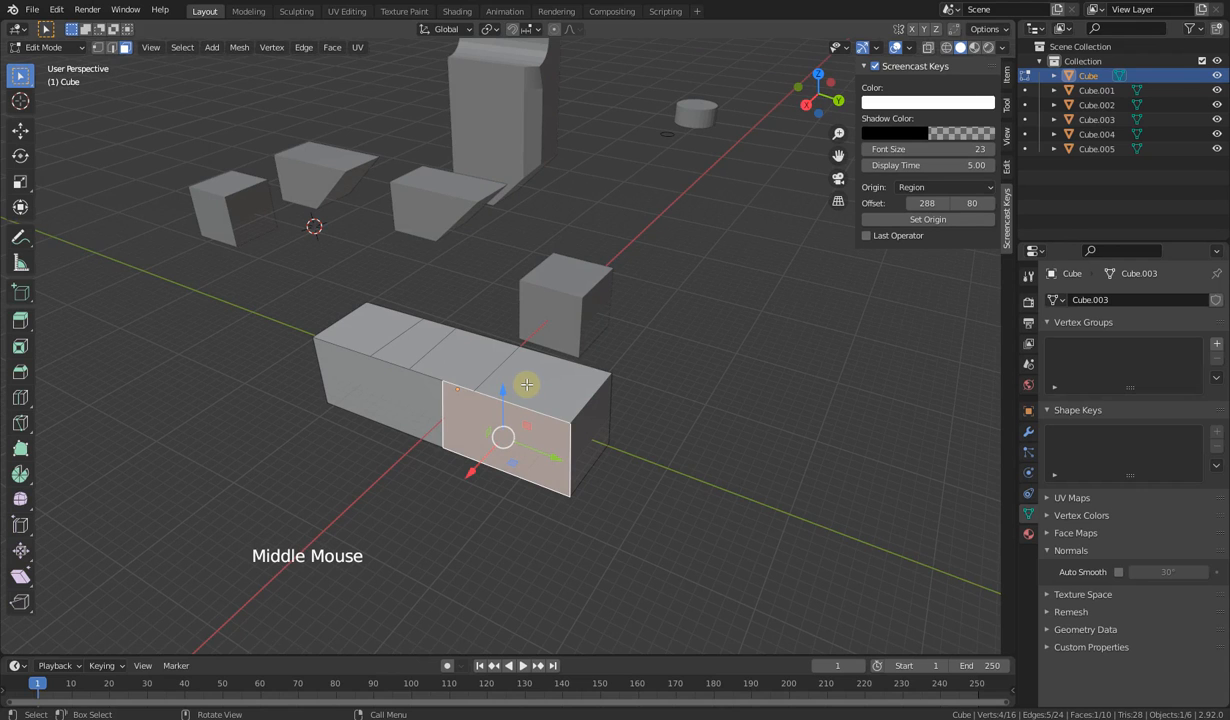
scroll(527, 384, down, 3)
middle_drag(527, 384, 538, 402)
scroll(538, 406, down, 2)
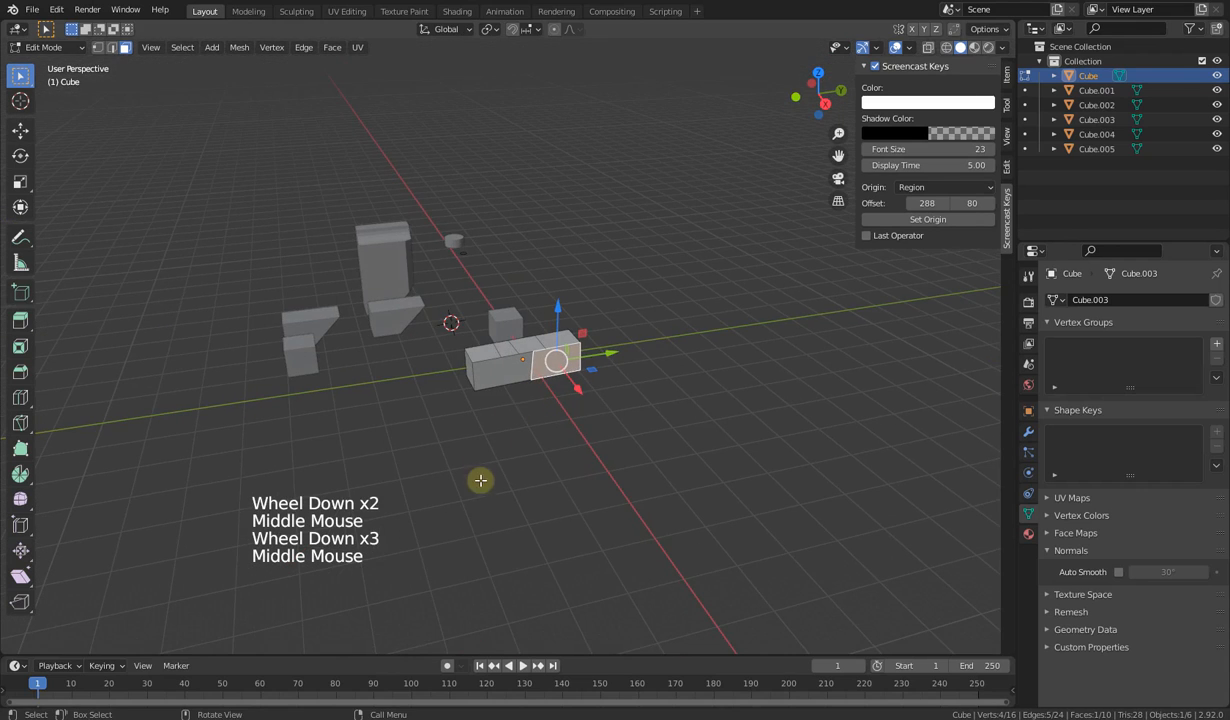
Step: Deselect the side face, box-select the faces of the long block, and leave Edit Mode
click(887, 475)
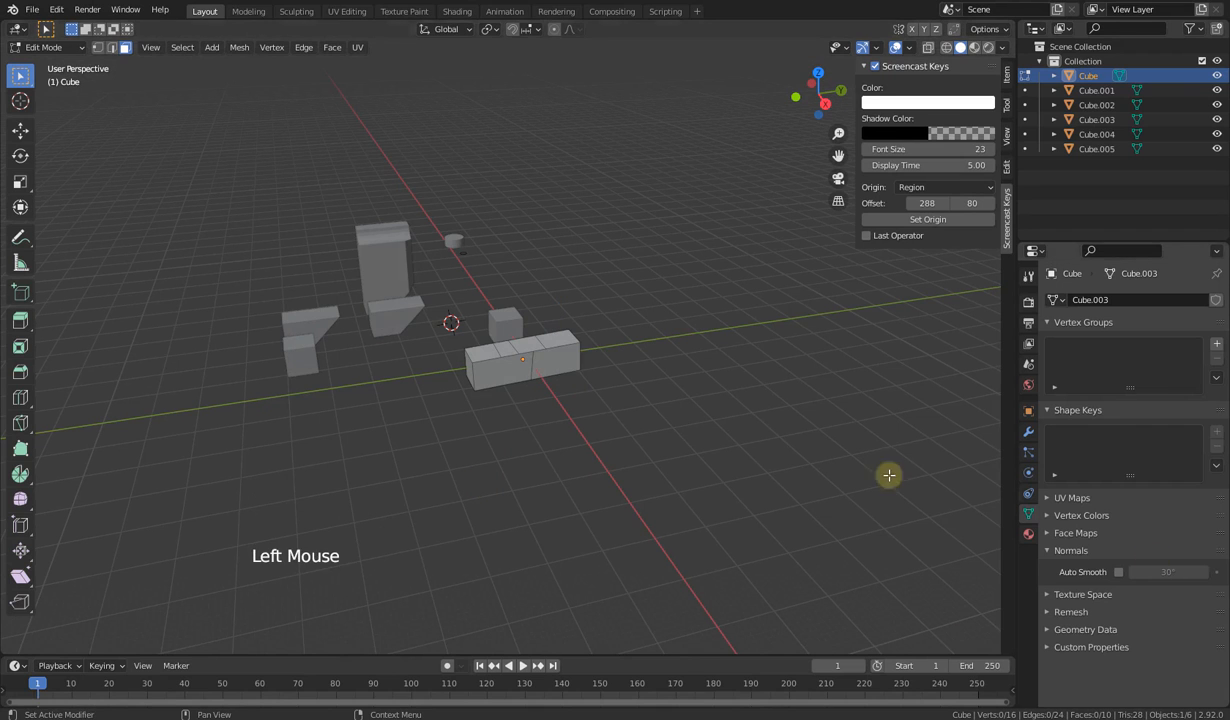
middle_drag(637, 462, 549, 445)
middle_drag(340, 426, 406, 452)
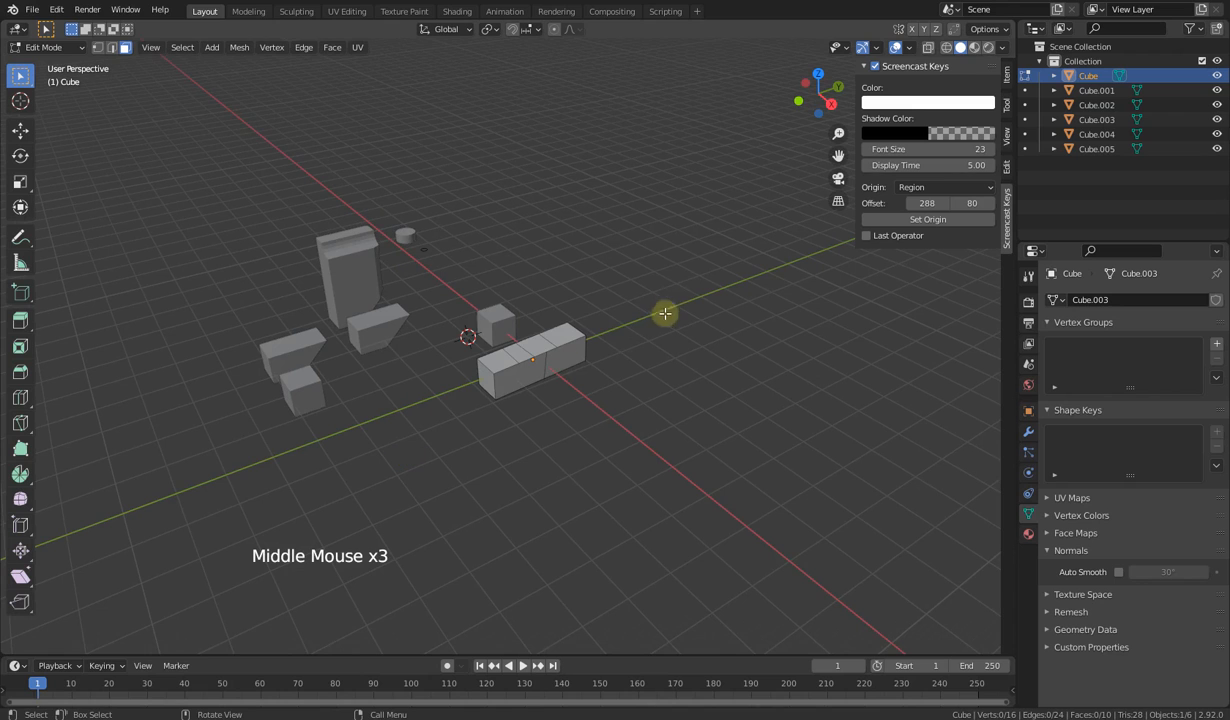
drag(687, 246, 458, 418)
middle_drag(480, 422, 445, 426)
key(Tab)
Step: Box-select the long block with its neighbouring cube, and the group of shapes standing apart from them
click(338, 402)
middle_drag(338, 402, 275, 382)
drag(681, 266, 442, 466)
middle_drag(590, 371, 503, 447)
scroll(503, 447, up, 1)
drag(108, 288, 345, 480)
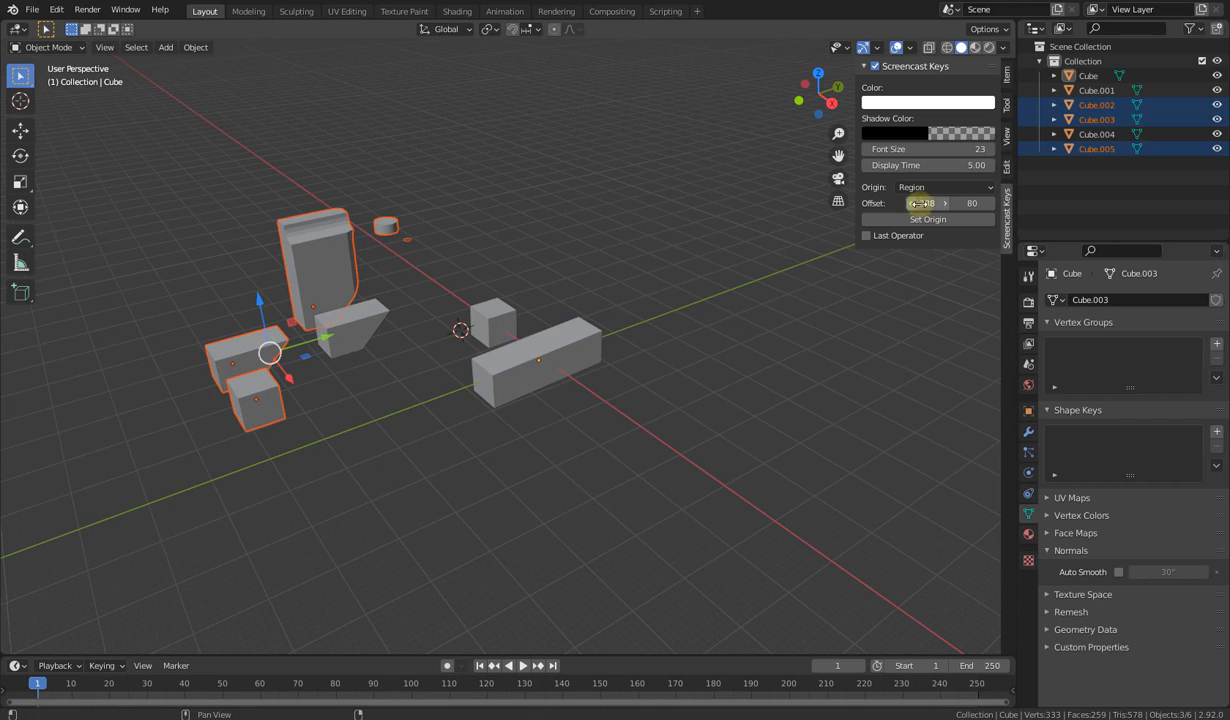
Step: Set the Screencast Keys horizontal offset to 8 and clear the object selection
drag(928, 203, 566, 409)
middle_drag(509, 404, 556, 437)
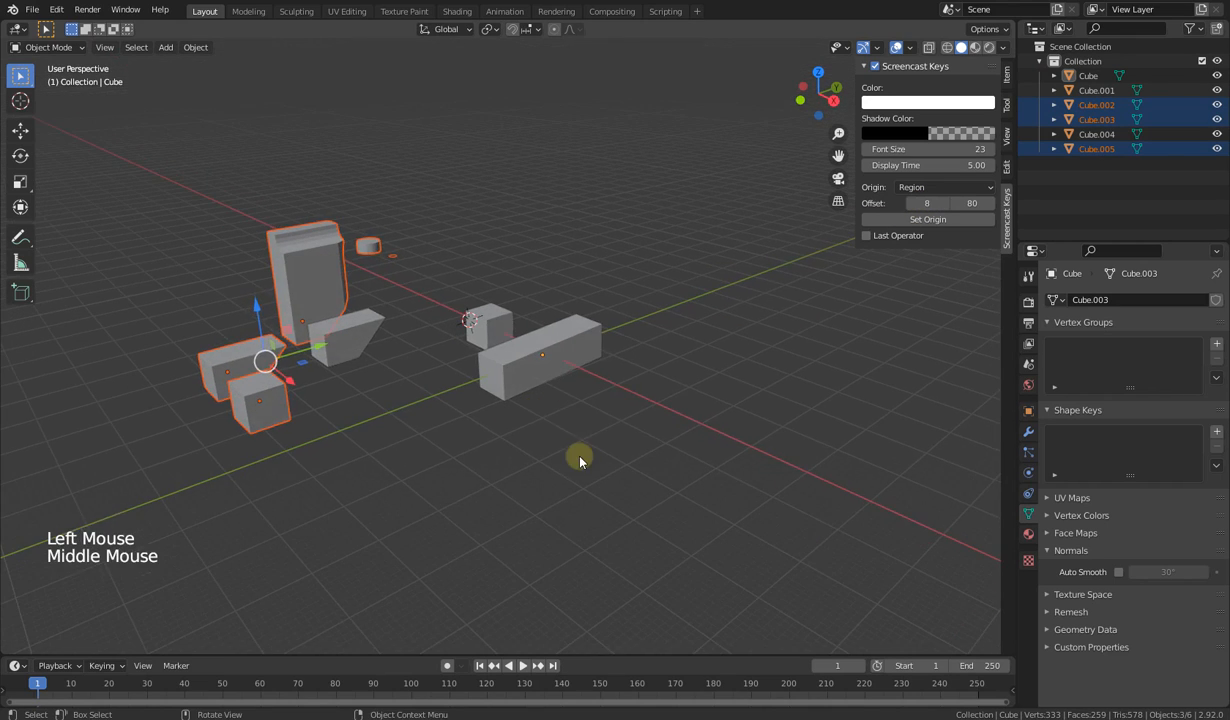
click(557, 436)
Step: Box-select different groups of objects in turn, ending with the four shapes away from the long block
drag(431, 281, 624, 418)
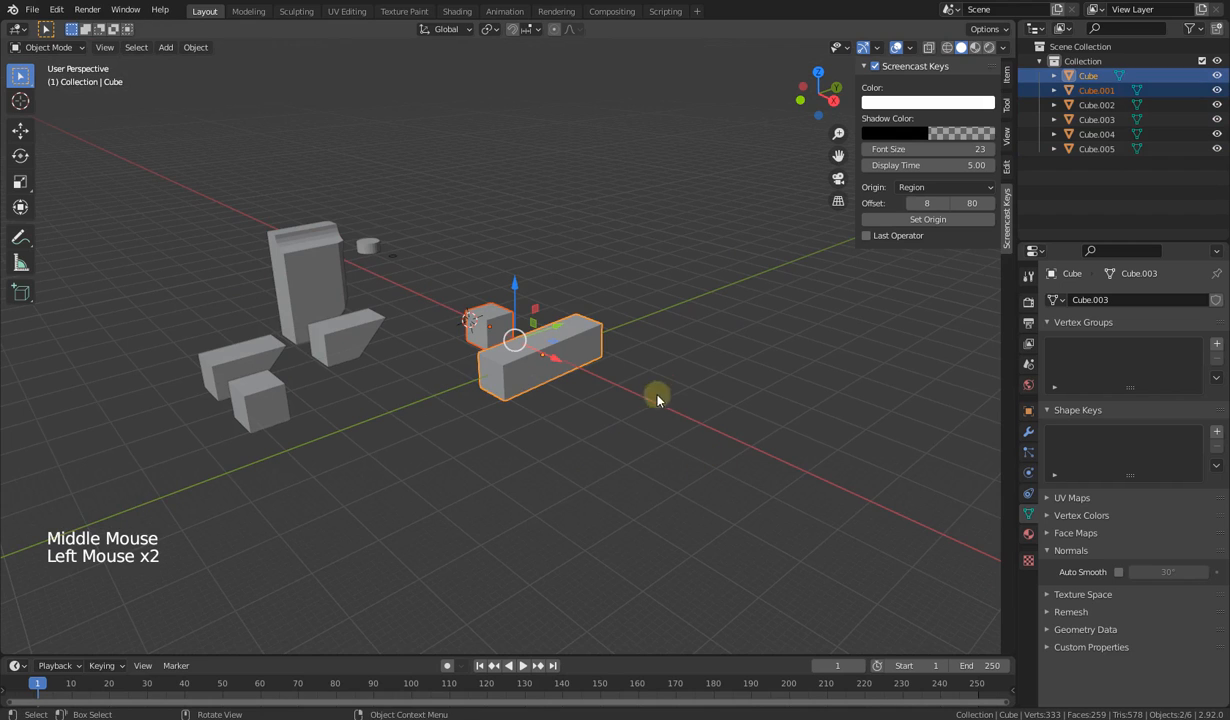
drag(741, 219, 345, 258)
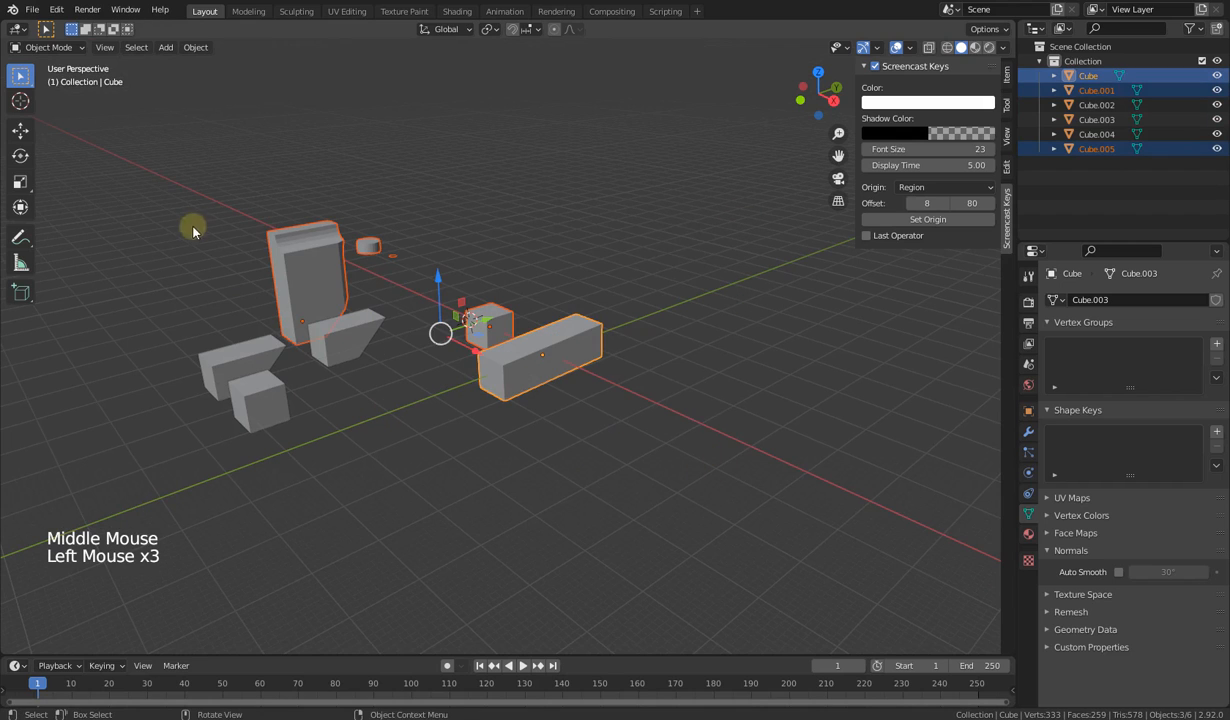
drag(192, 237, 405, 478)
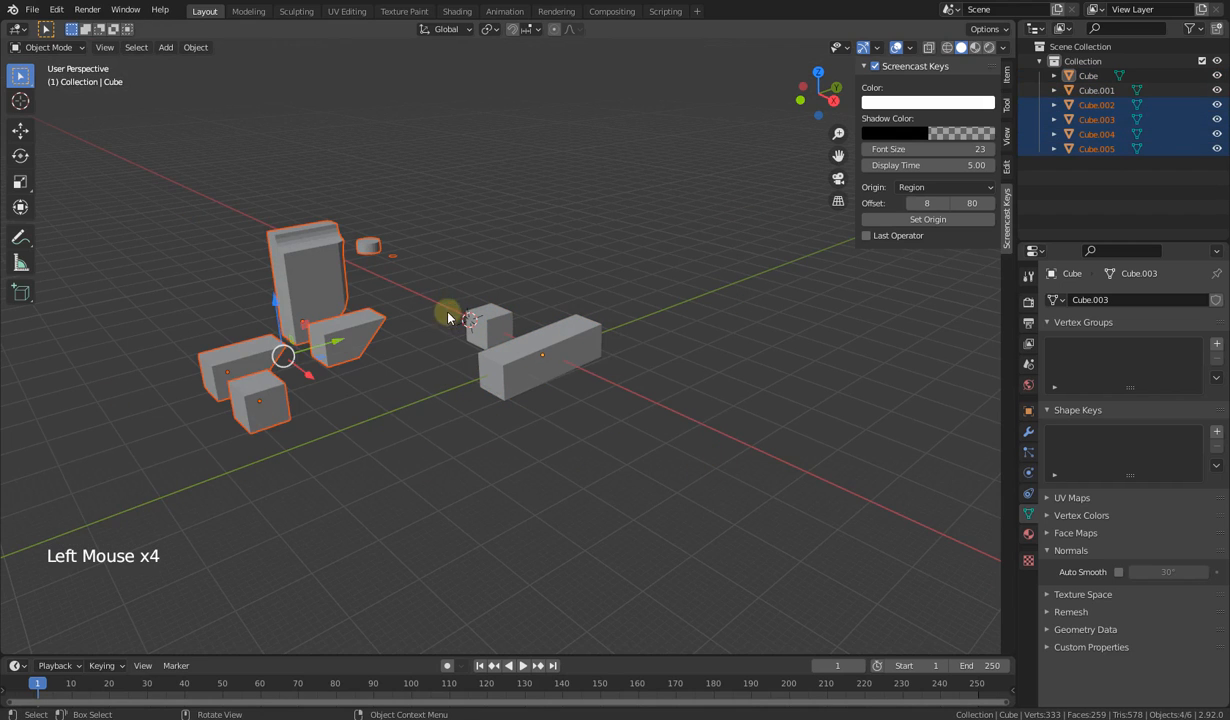
Step: Box-select the long block and the subdivided cube and enter Edit Mode on both
drag(447, 306, 590, 437)
middle_drag(590, 437, 616, 460)
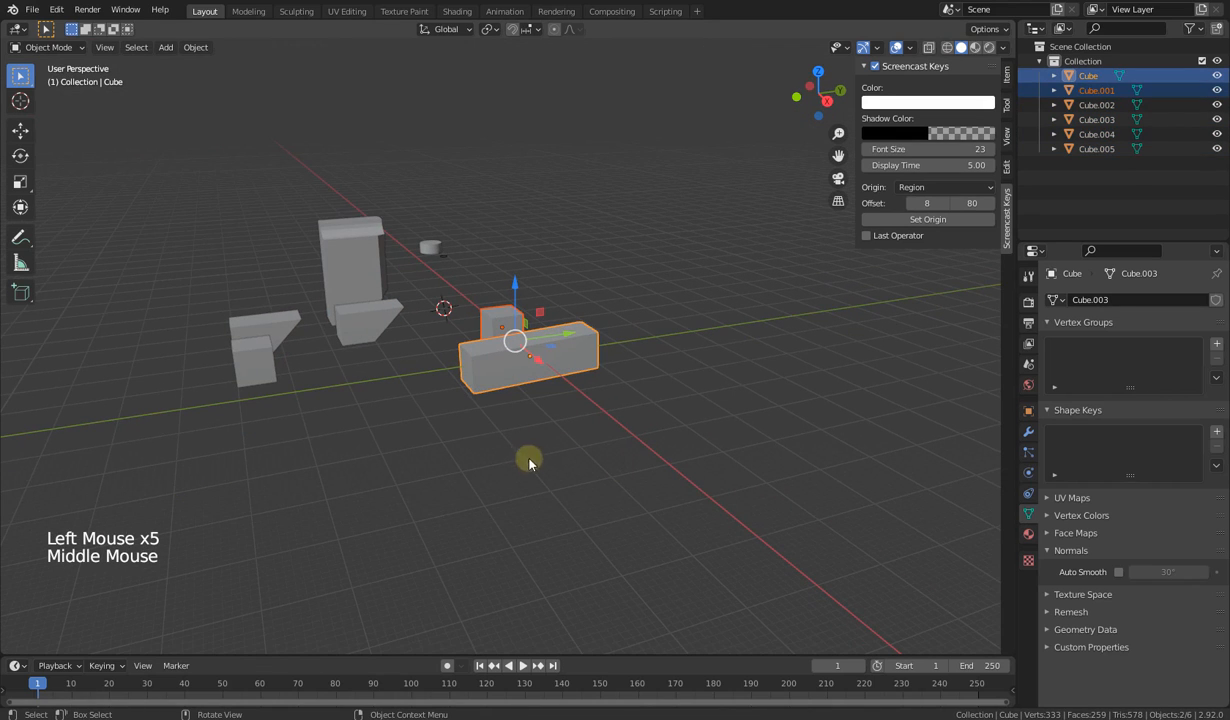
key(Tab)
middle_drag(516, 431, 384, 412)
scroll(633, 440, up, 6)
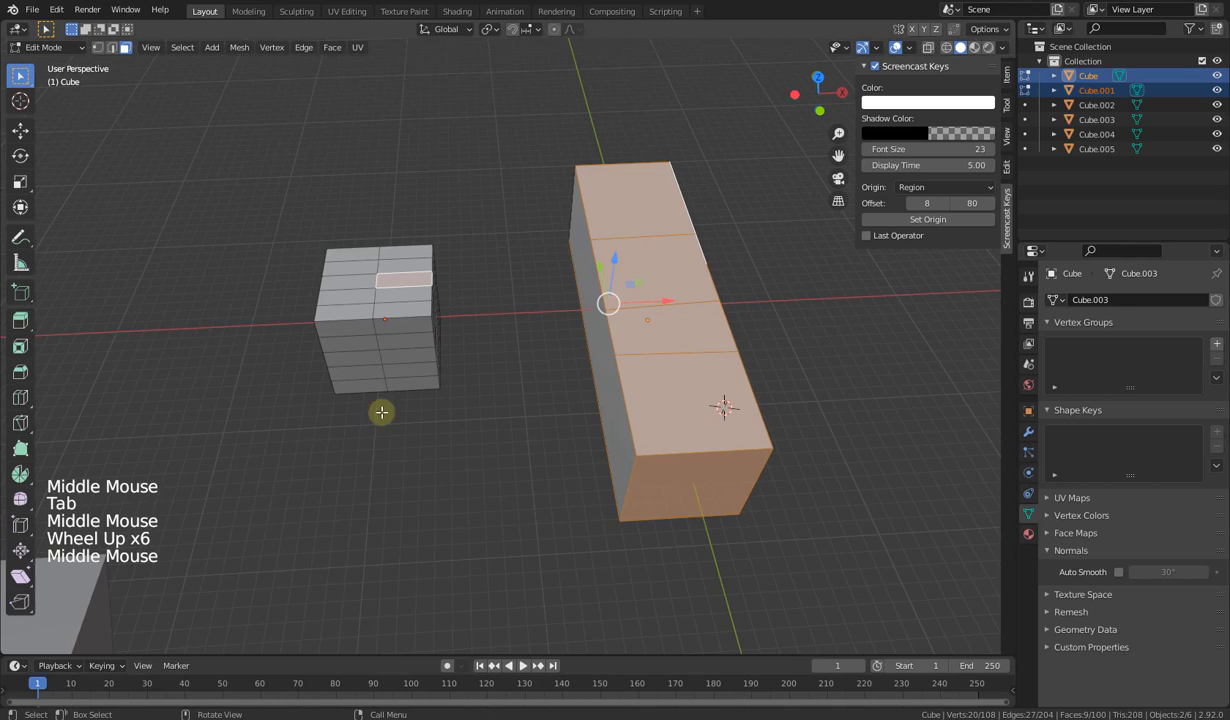
Step: Select several narrow faces on top of the subdivided cube in turn, ending at its back edge, and activate the Select Box tool
click(403, 303)
click(405, 279)
click(405, 279)
click(405, 279)
click(405, 251)
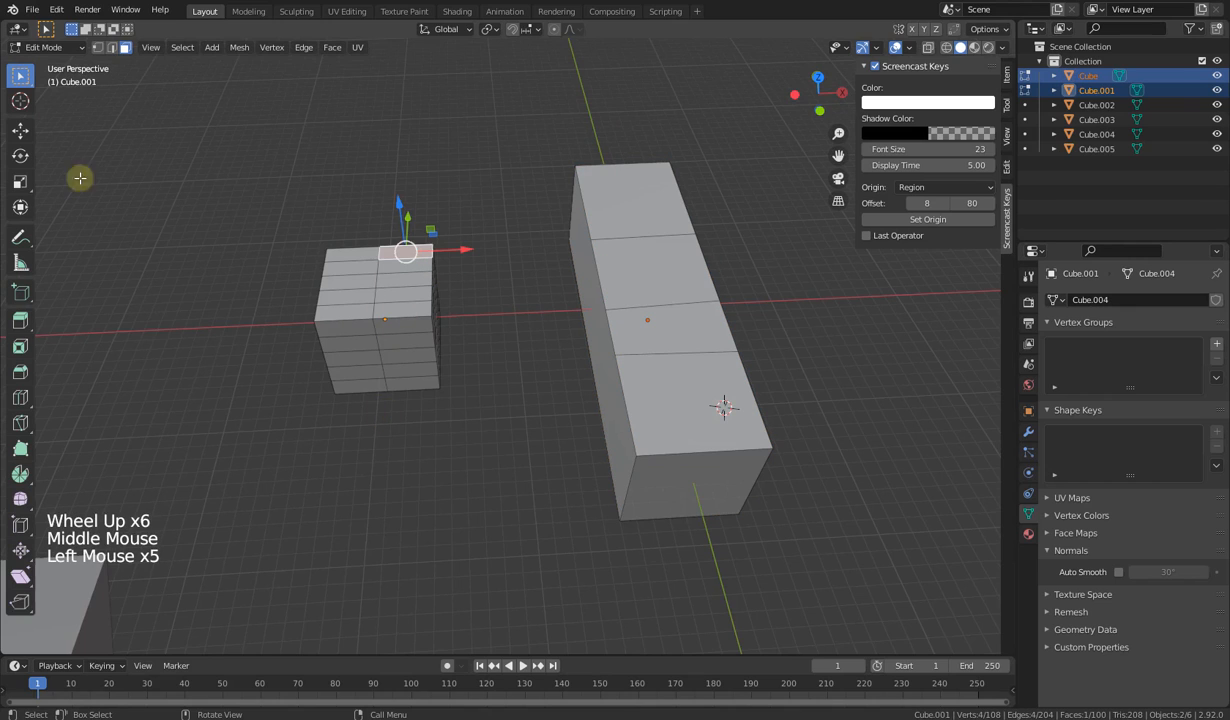
click(30, 78)
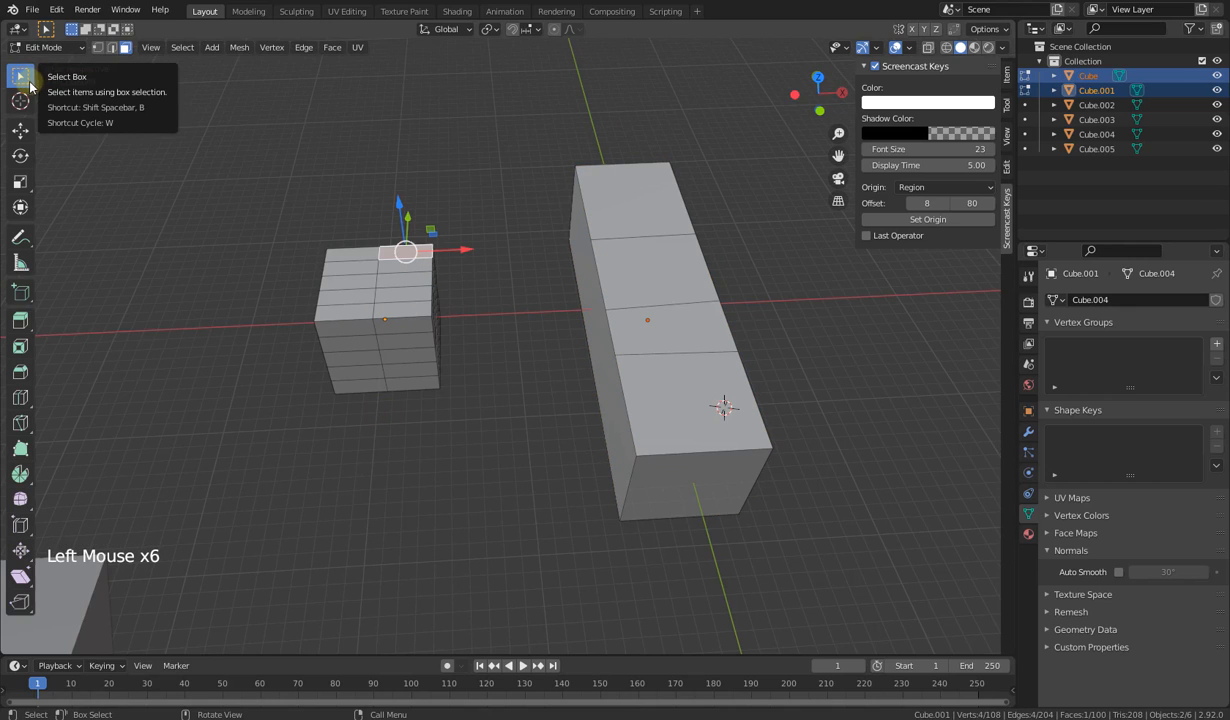
drag(30, 86, 440, 269)
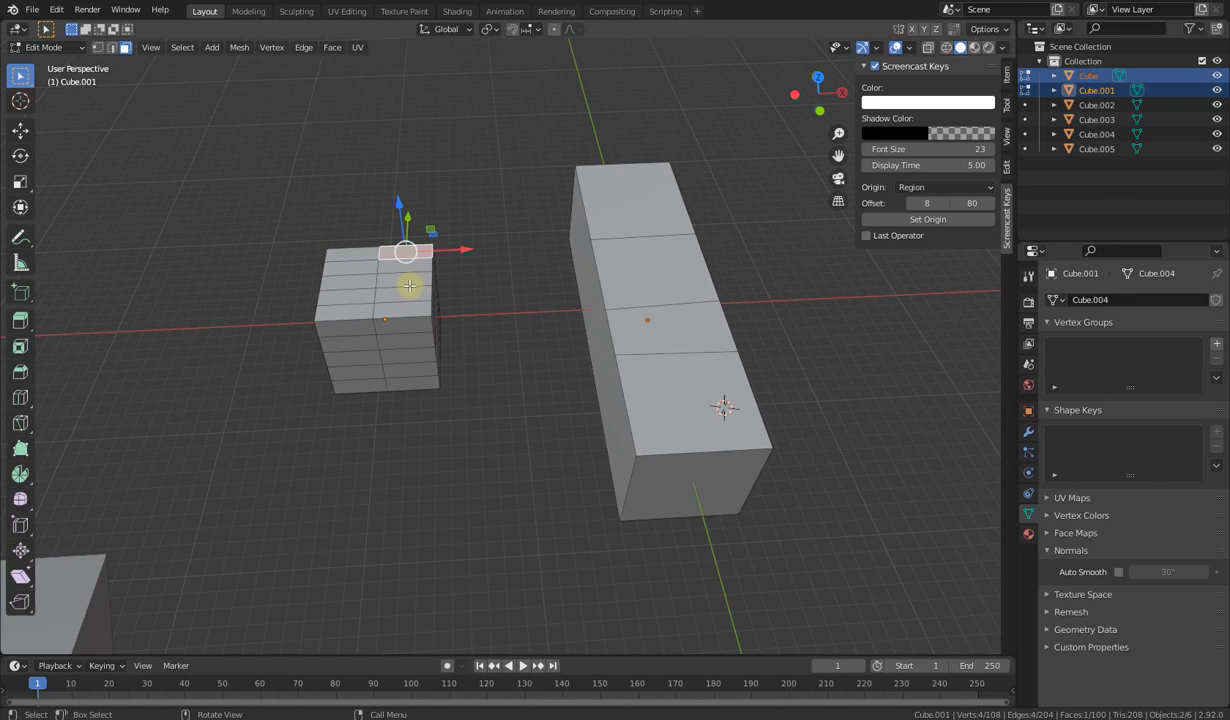
Step: Paint a selection over the subdivided cube's top and front faces with Circle Select
key(c)
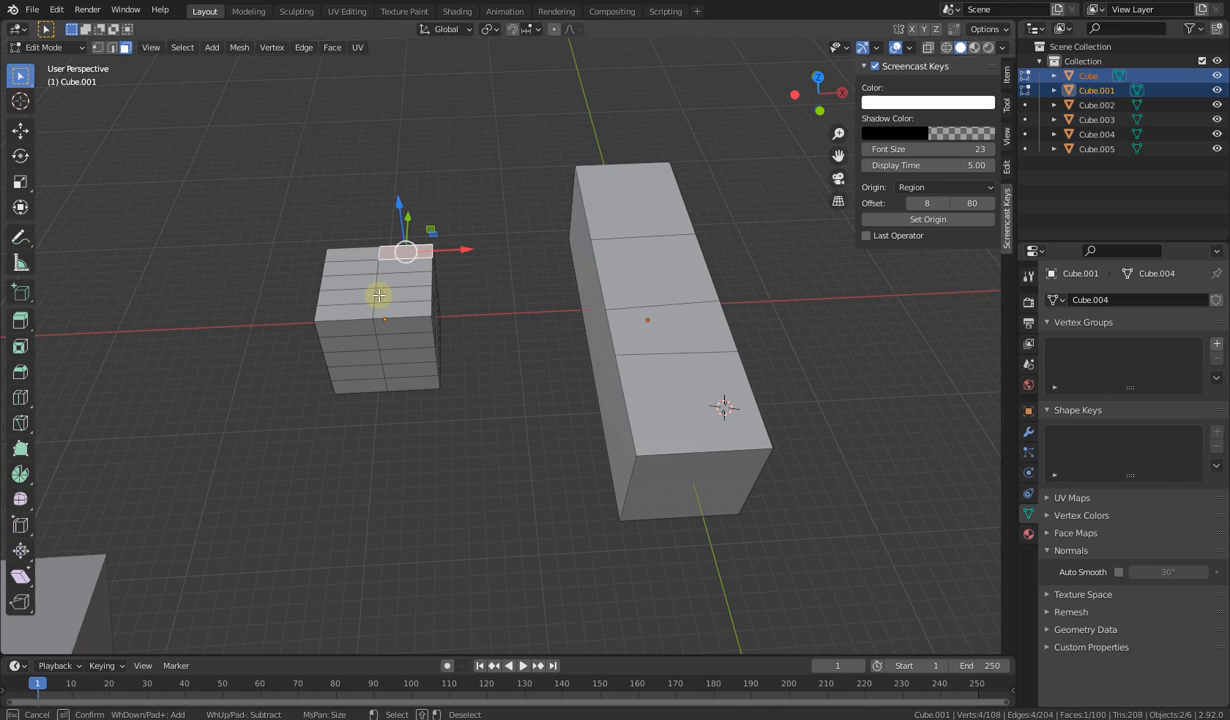
mouse_move(405, 291)
mouse_down()
mouse_move(379, 280)
mouse_move(385, 345)
mouse_move(362, 335)
mouse_move(410, 378)
mouse_move(358, 318)
mouse_move(411, 326)
mouse_move(427, 270)
mouse_move(431, 349)
mouse_up()
mouse_move(441, 374)
middle_down()
mouse_move(310, 365)
mouse_move(458, 311)
middle_up()
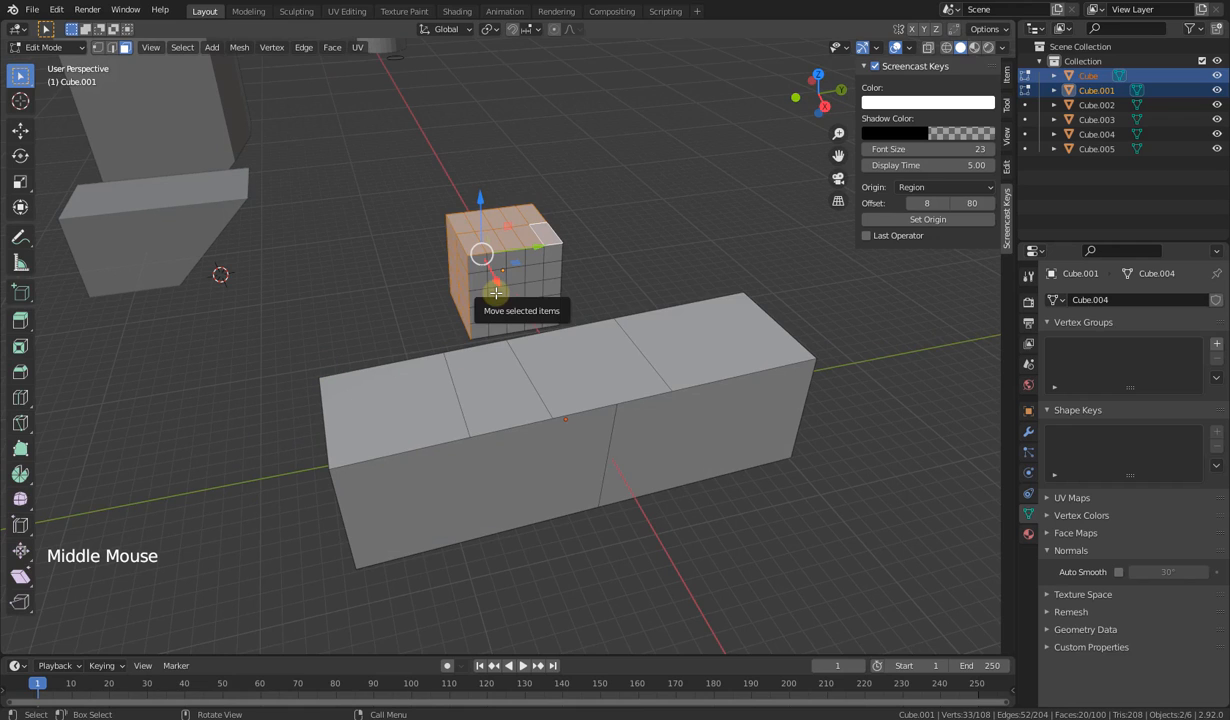
Step: Paint over the cube's finely gridded side with Circle Select, leave the tool, and clear the face selection
key(c)
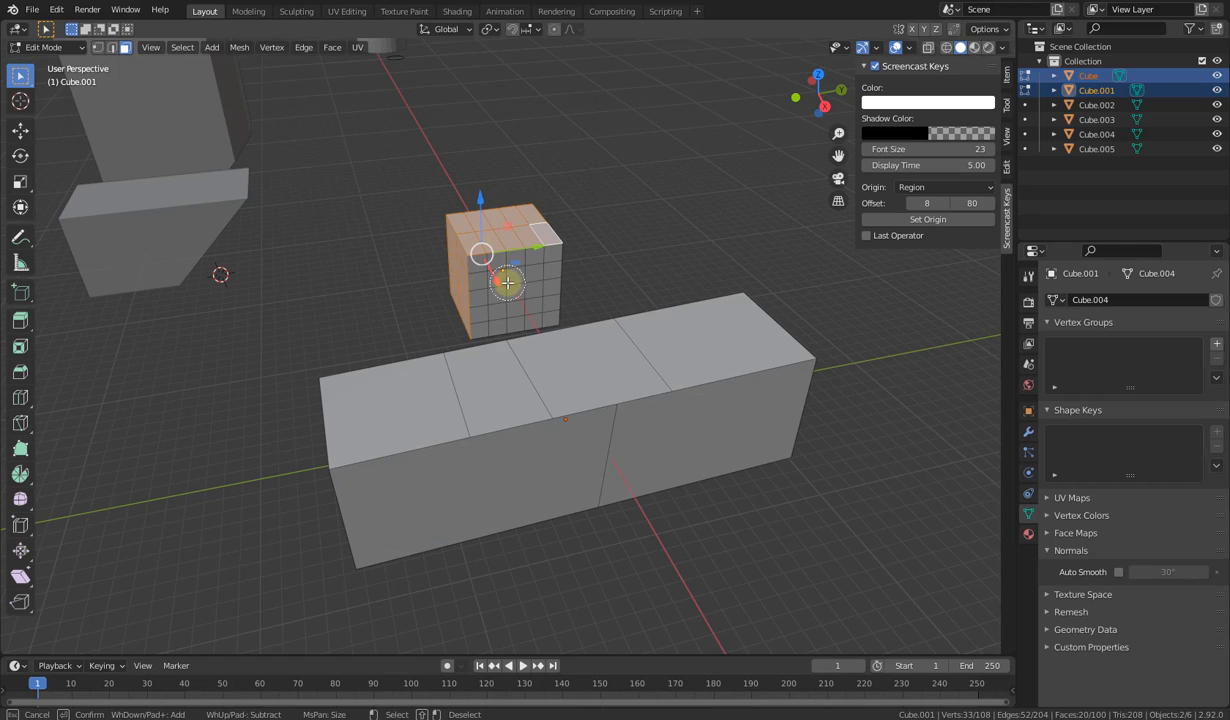
mouse_move(508, 283)
mouse_down()
mouse_move(489, 269)
mouse_move(511, 276)
mouse_move(511, 393)
mouse_move(664, 371)
mouse_move(505, 378)
mouse_move(462, 362)
mouse_up()
right_click(516, 268)
mouse_move(516, 268)
middle_down()
mouse_move(585, 340)
mouse_move(552, 299)
mouse_move(571, 351)
mouse_move(475, 349)
mouse_move(485, 345)
middle_up()
click(552, 299)
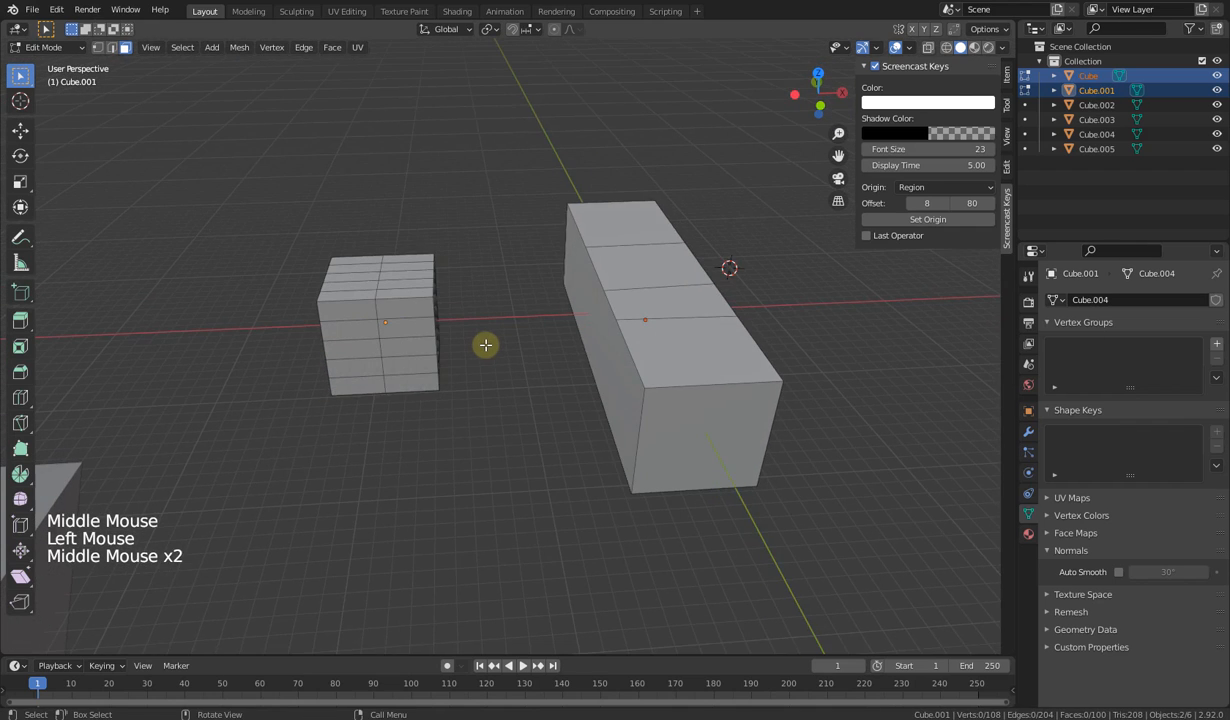
Step: Box-select the faces of the subdivided cube several times, clearing the selection in between and leaving them selected
drag(286, 198, 630, 383)
click(383, 444)
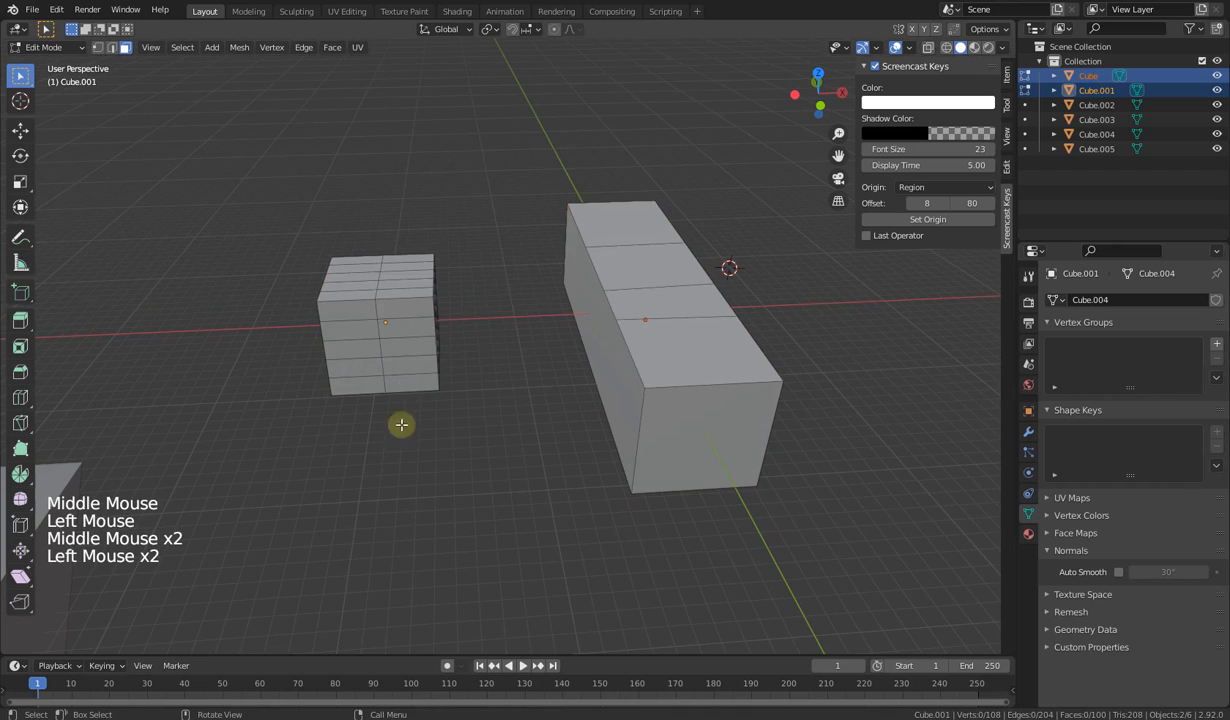
key(b)
drag(242, 214, 498, 449)
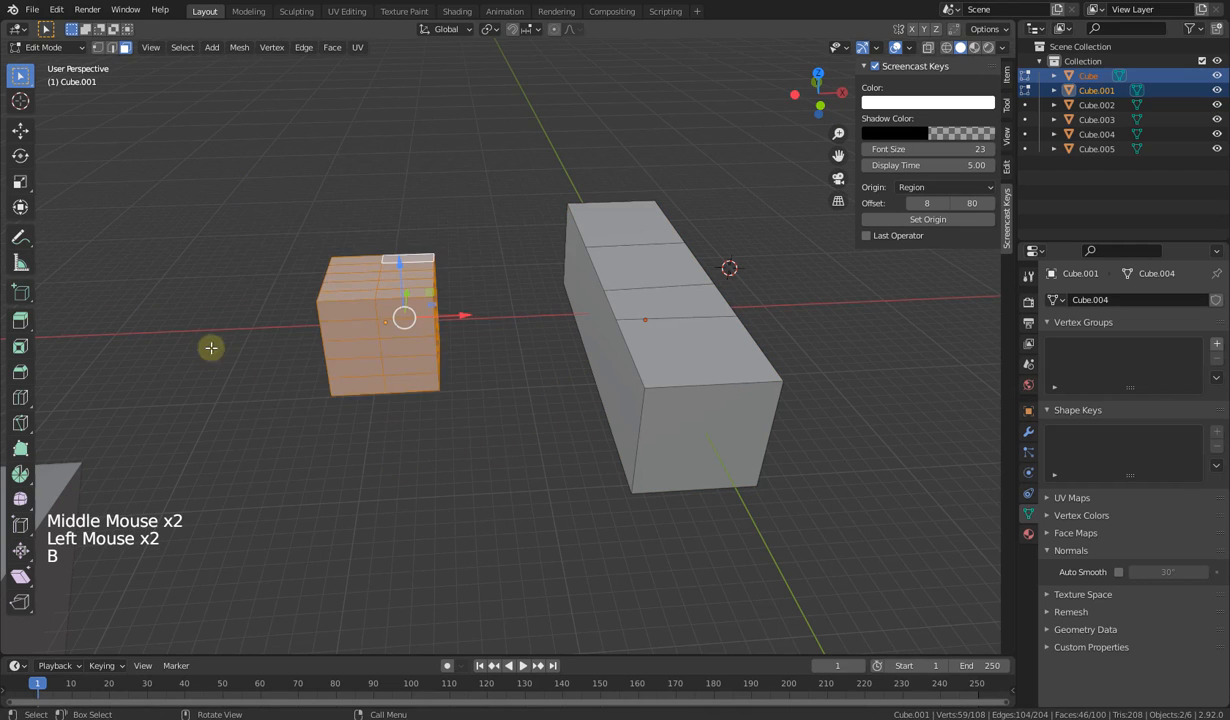
click(213, 284)
key(b)
drag(203, 236, 477, 466)
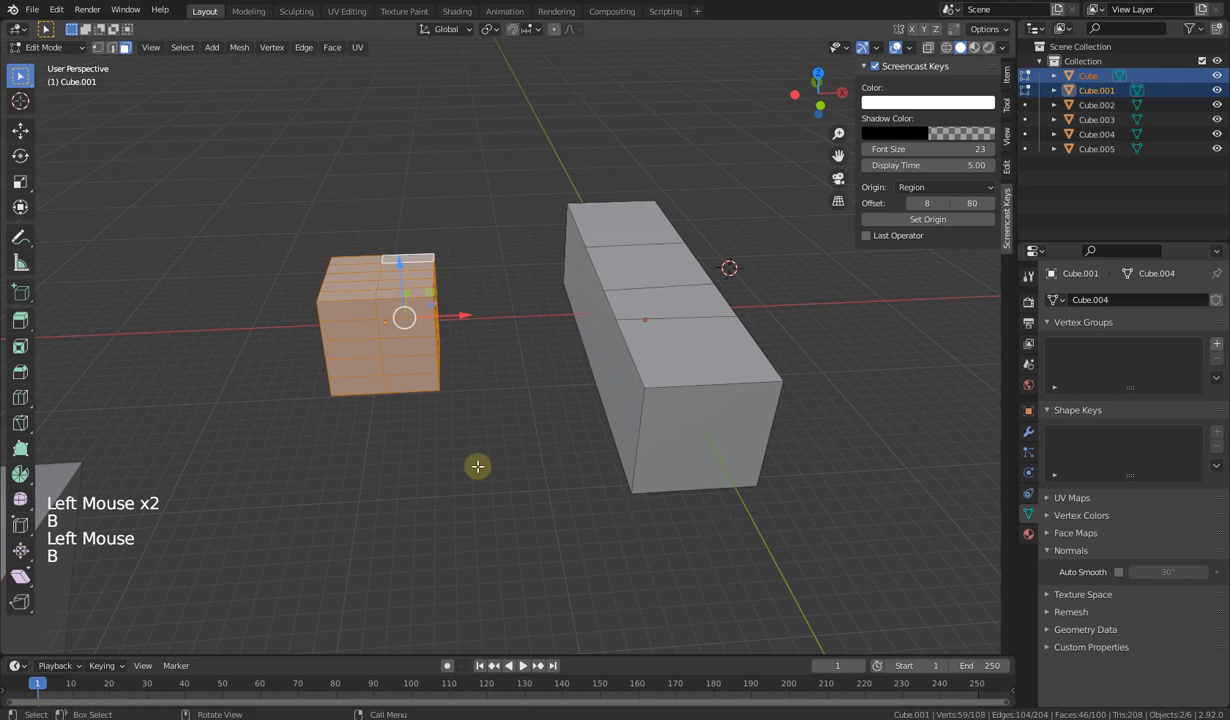
Step: Select the single face in the middle column, second row from the top, on the subdivided cube's gridded side
key(b)
click(352, 366)
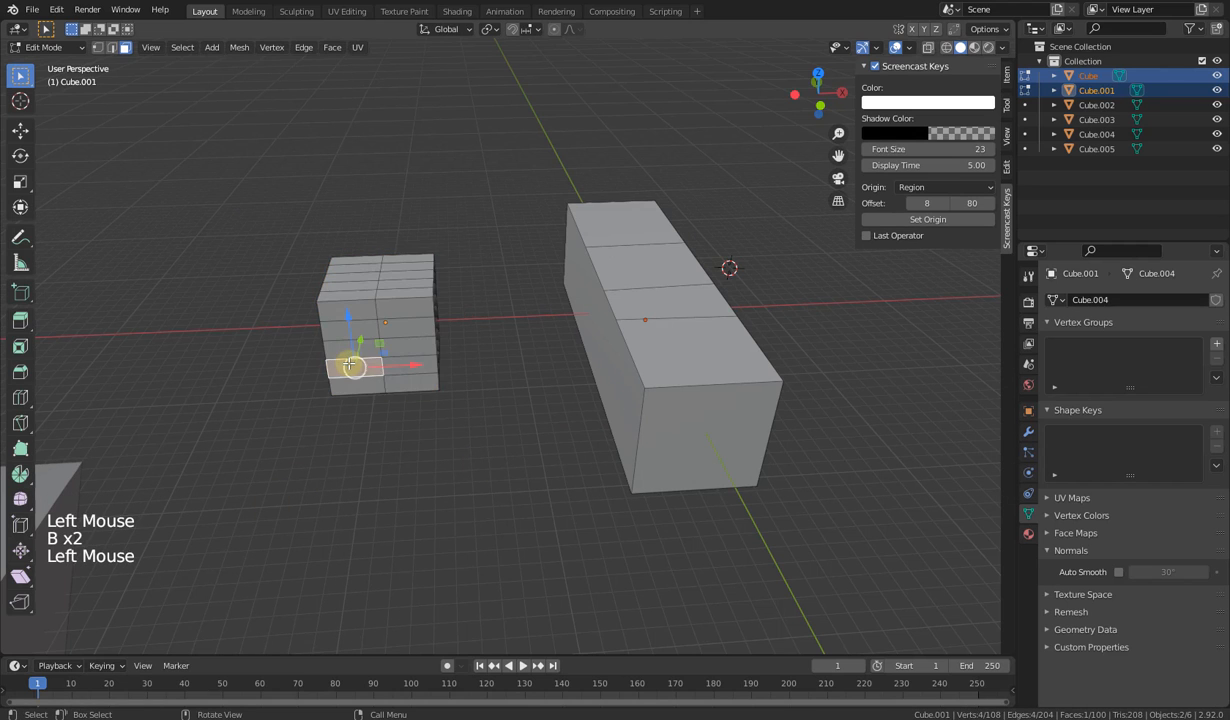
middle_drag(398, 390, 500, 397)
click(408, 365)
click(475, 375)
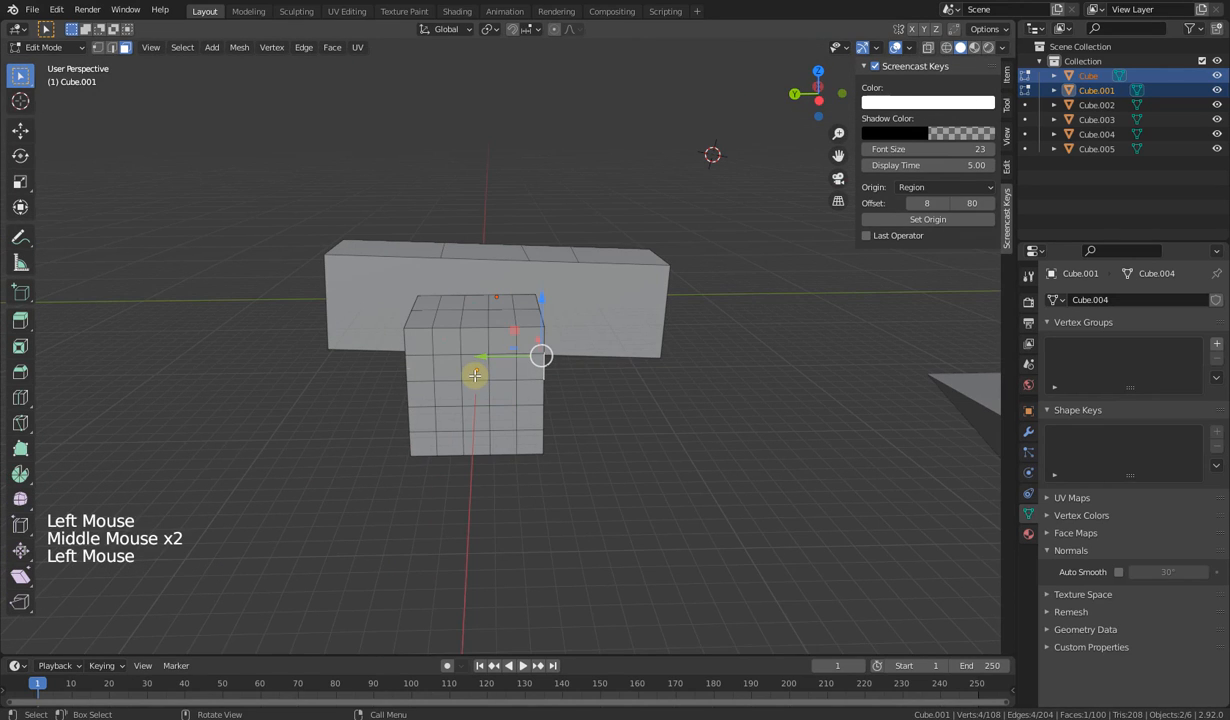
key(x)
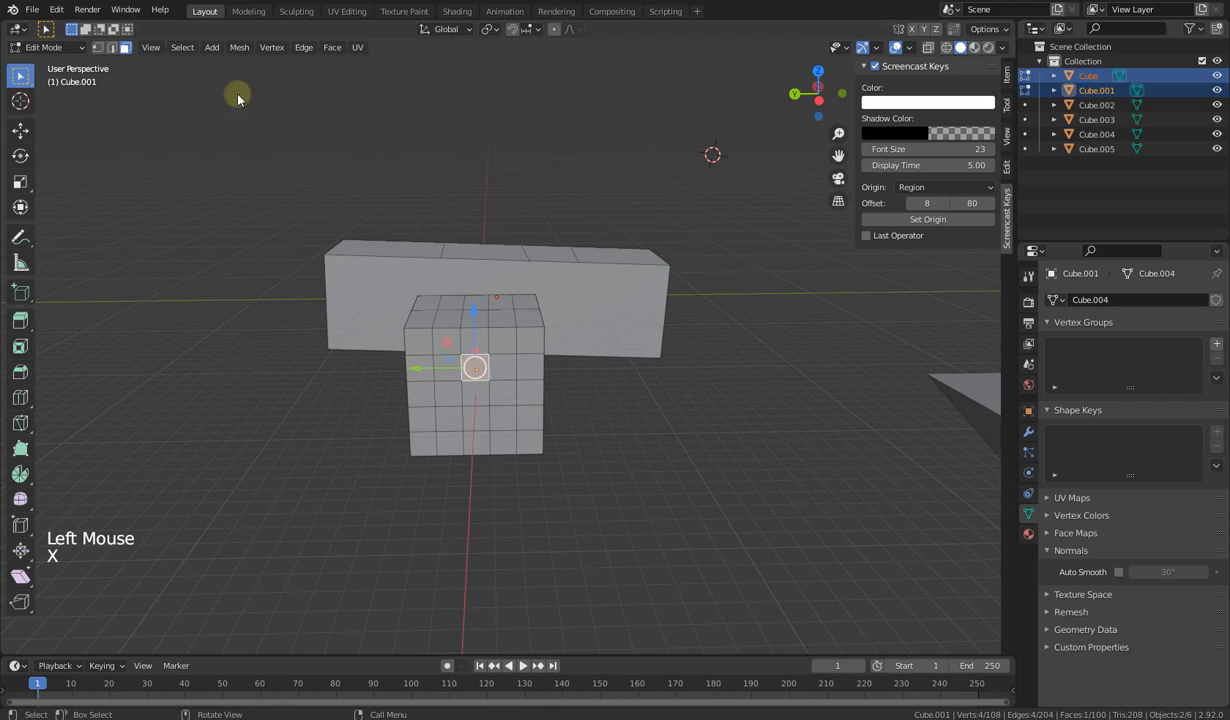
Step: Switch to vertex selection, delete the selected face's corner vertices with the Vertices option, and undo the deletion
click(97, 47)
middle_drag(593, 512, 615, 524)
scroll(623, 513, up, 2)
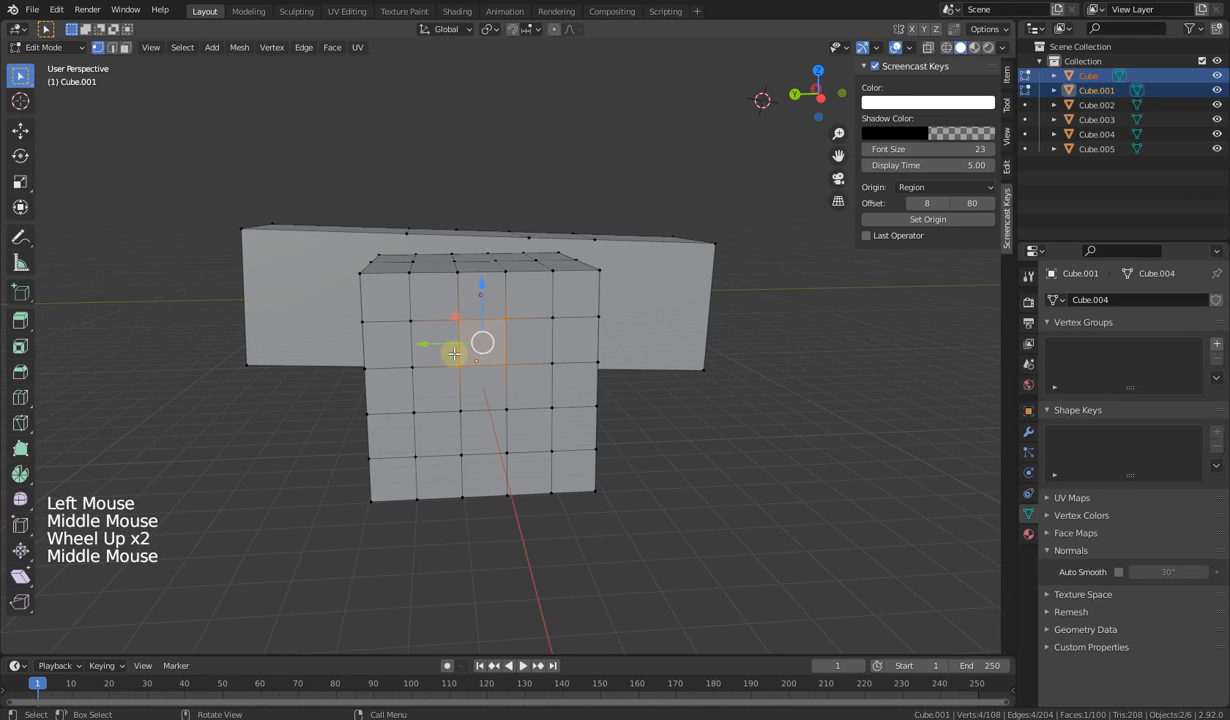
key(x)
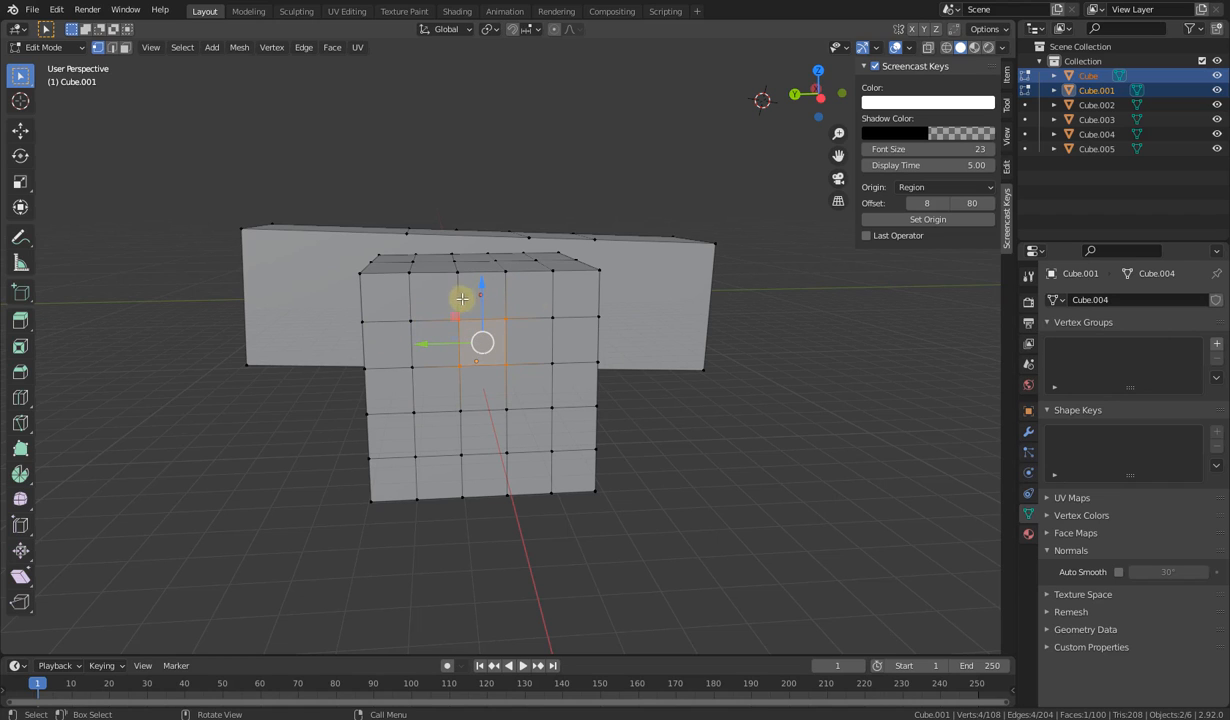
key(x)
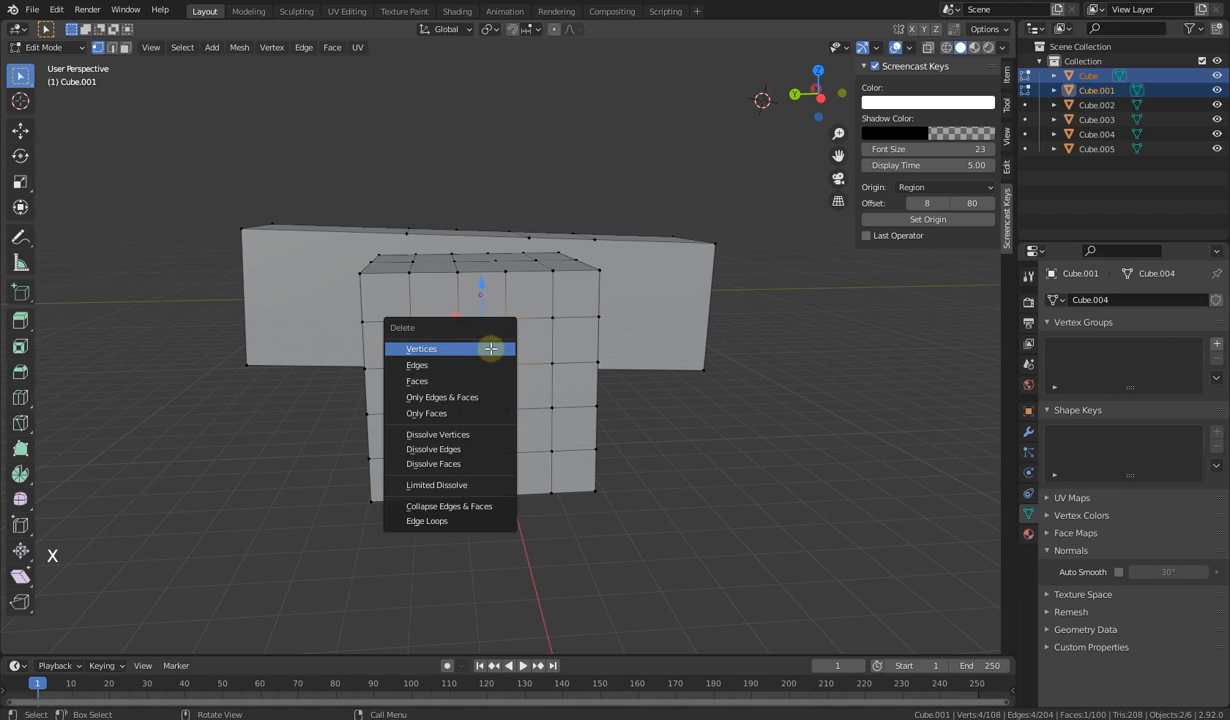
click(490, 354)
middle_drag(489, 351, 669, 343)
key(ctrl)
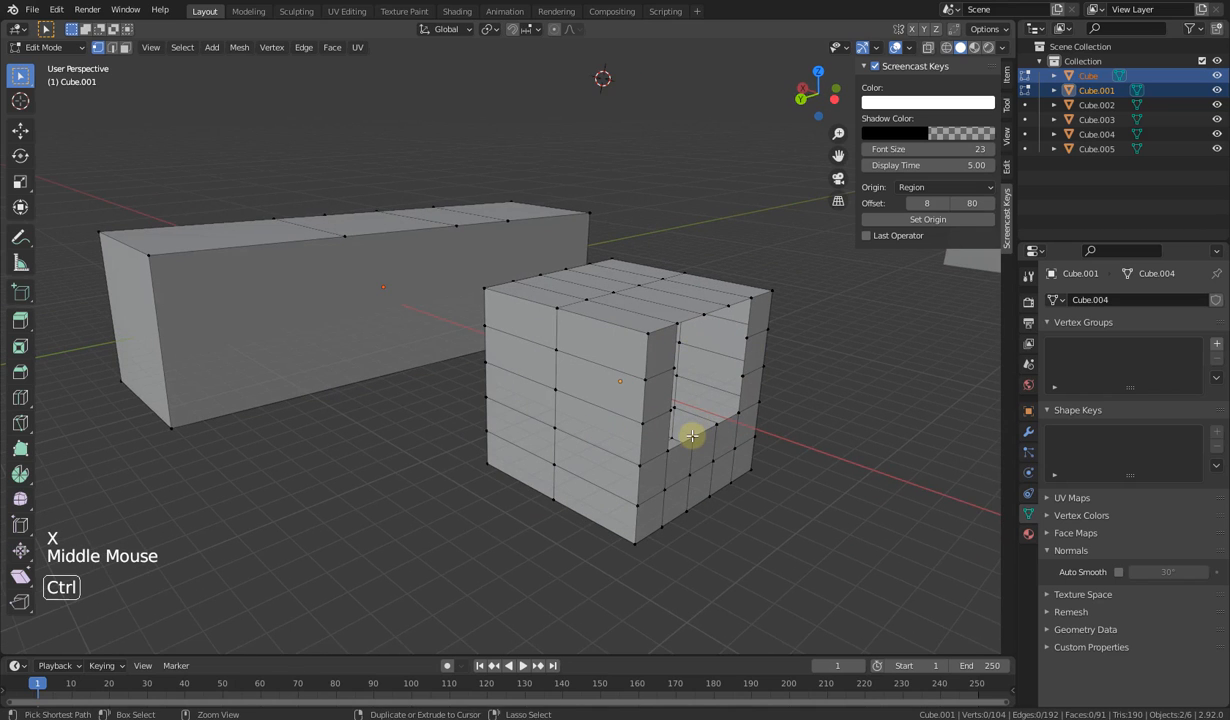
key(ctrl+z)
Step: Delete the same four corner vertices of the gridded side once more, then undo it
middle_drag(648, 431, 610, 431)
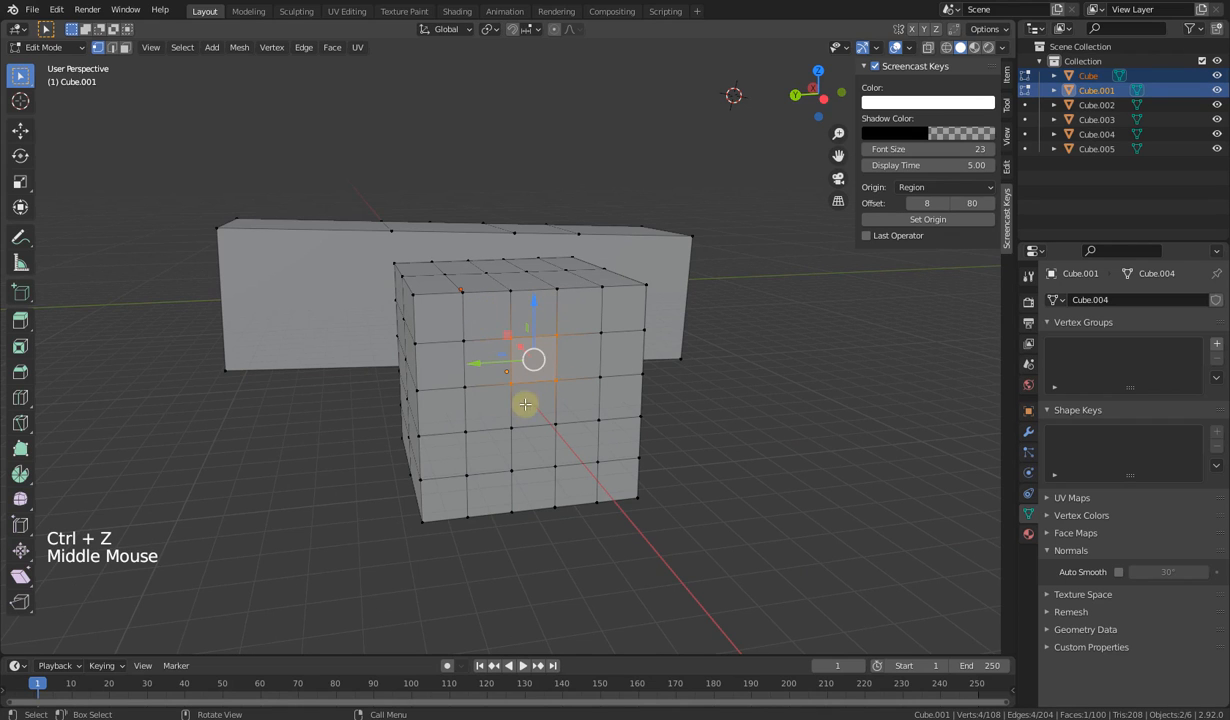
key(x)
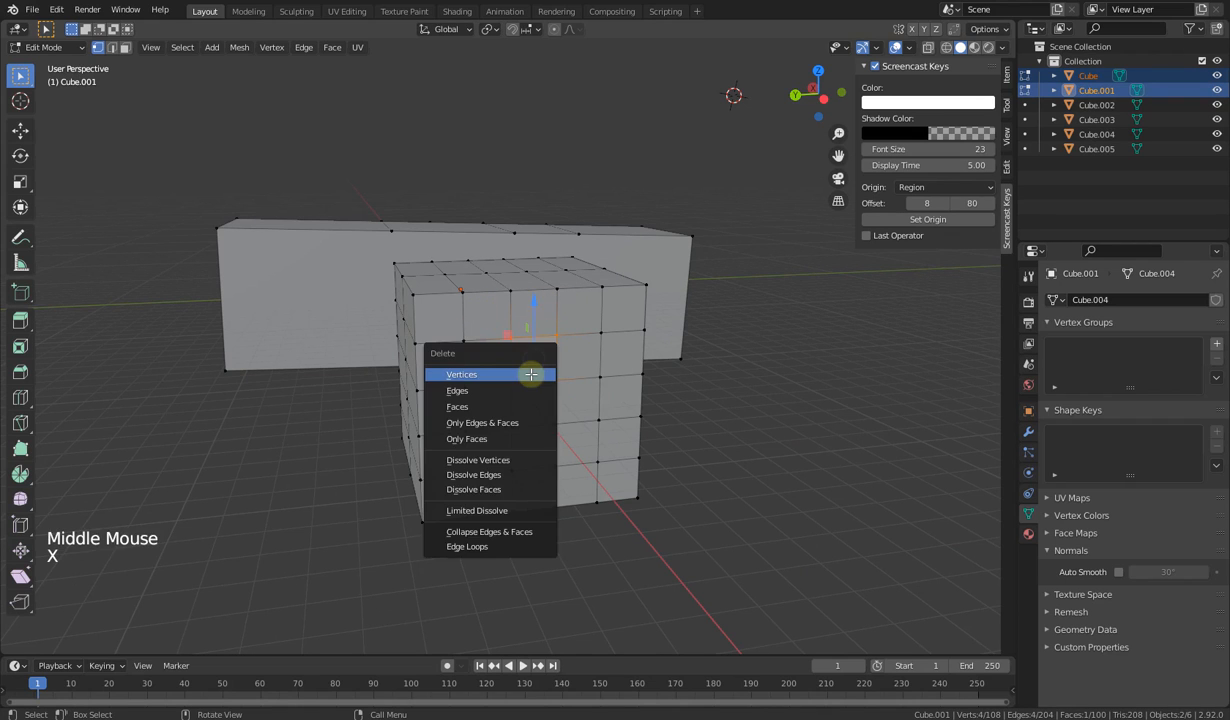
click(535, 371)
middle_drag(532, 371, 681, 349)
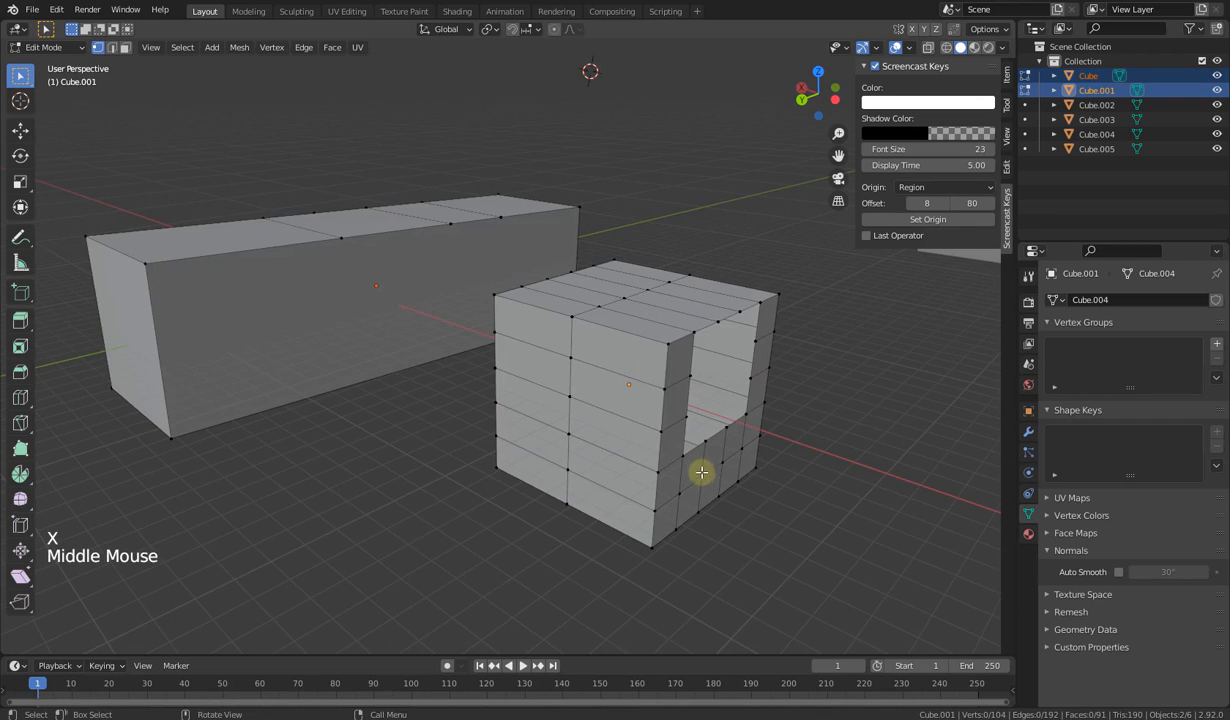
key(ctrl+z)
Step: Switch to face selection, delete the selected face with the Faces option, and undo the deletion
middle_drag(664, 526, 535, 500)
click(124, 55)
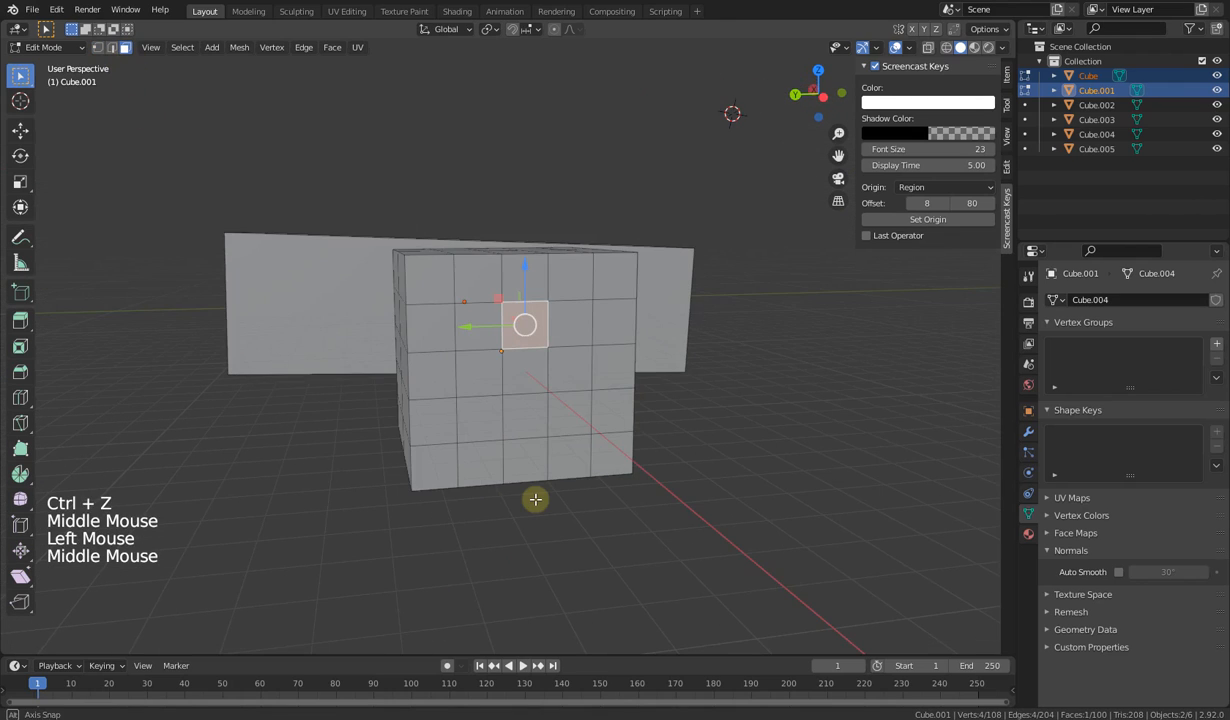
key(x)
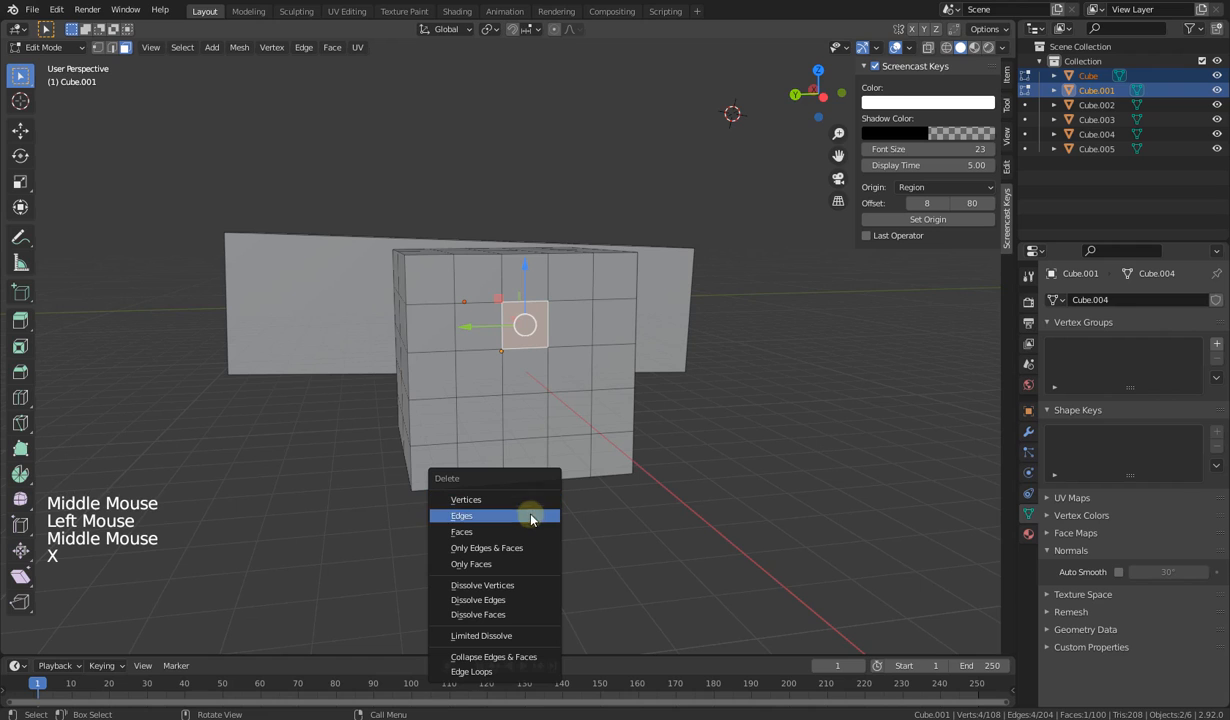
click(520, 531)
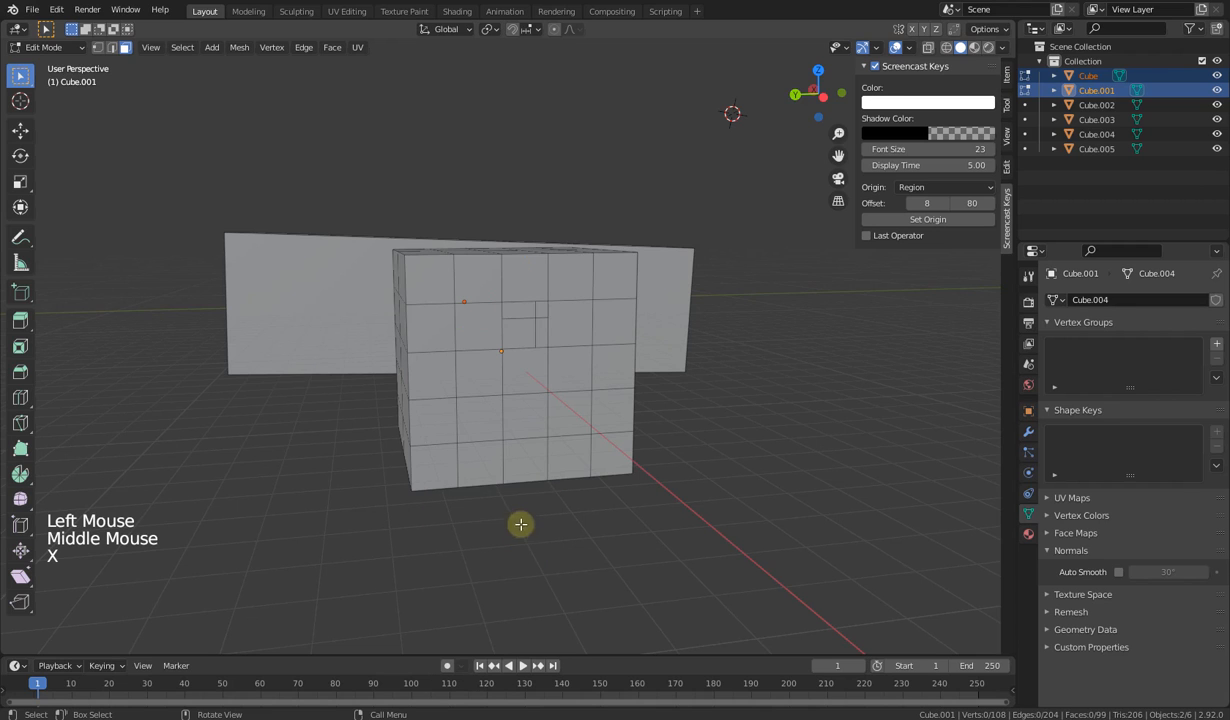
middle_drag(522, 522, 610, 401)
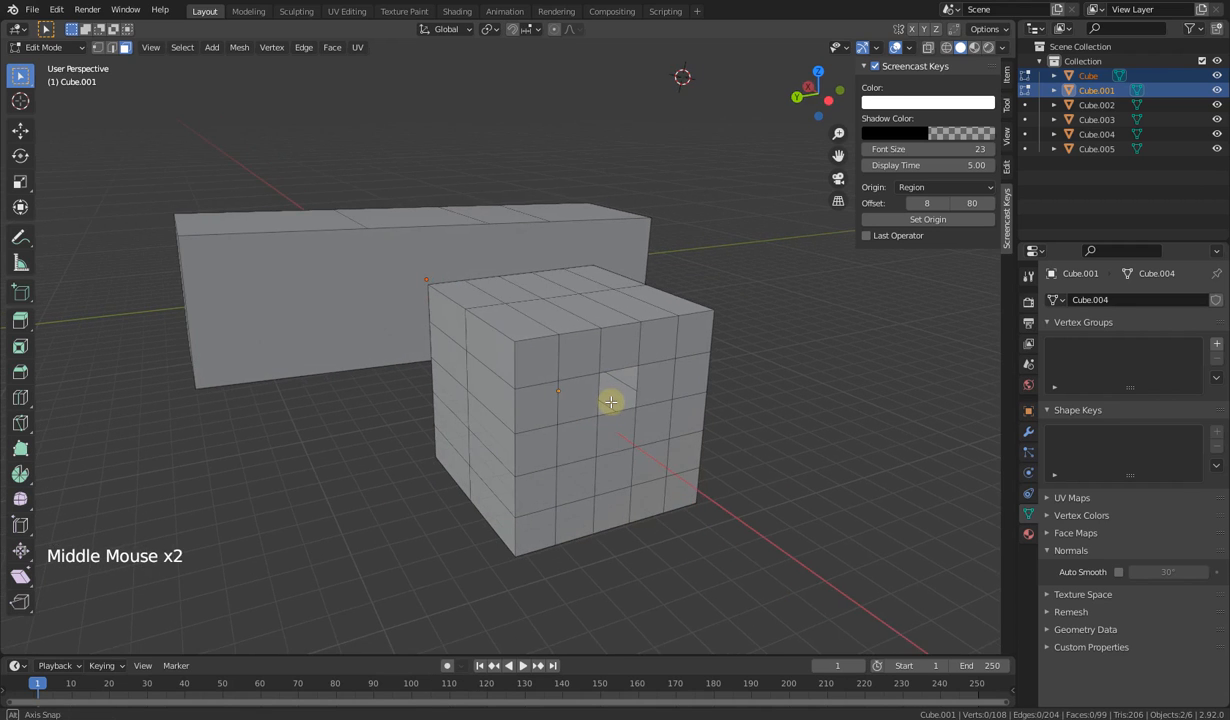
key(ctrl+z)
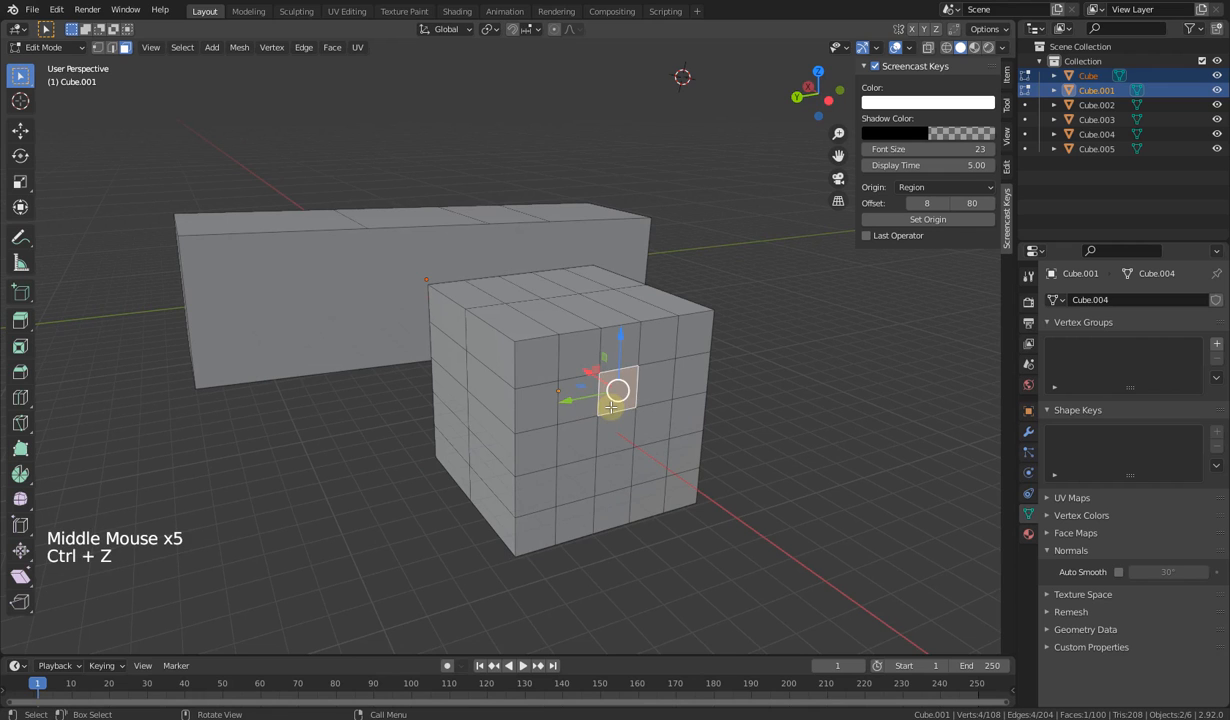
Step: Delete the selected face again using Faces, inspect the opening up close, and undo it
key(x)
click(577, 449)
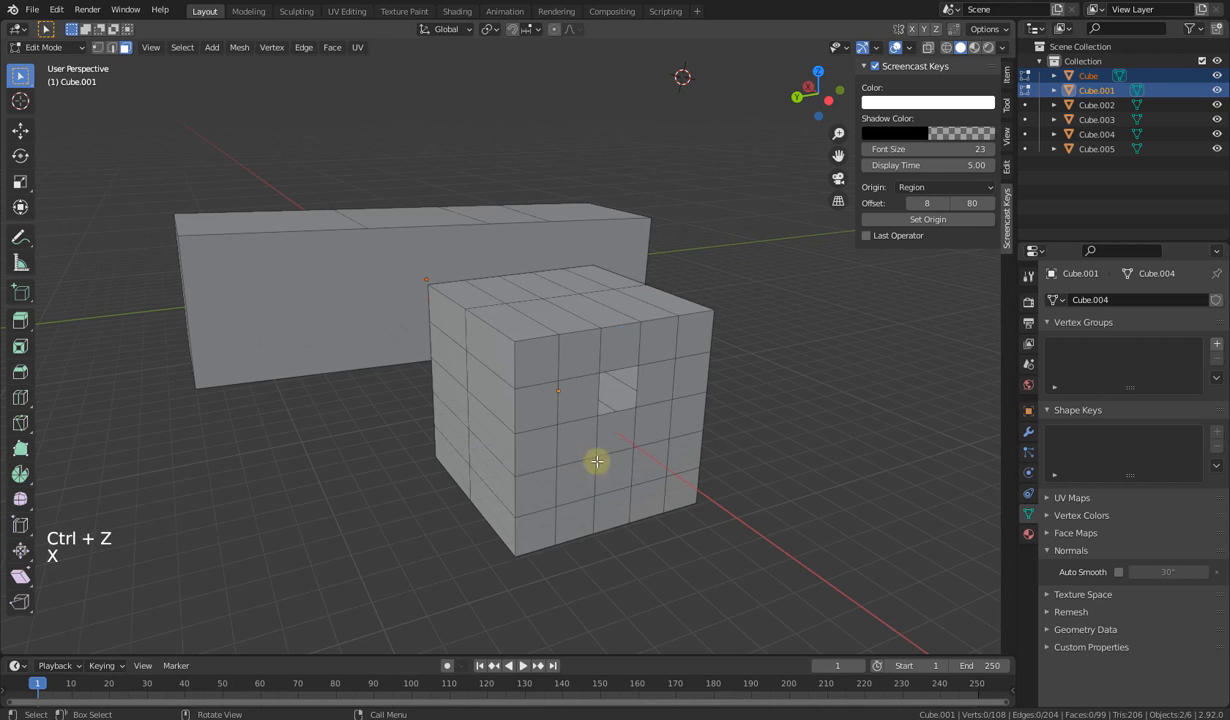
middle_drag(590, 459, 557, 445)
scroll(536, 430, up, 2)
middle_drag(418, 365, 715, 460)
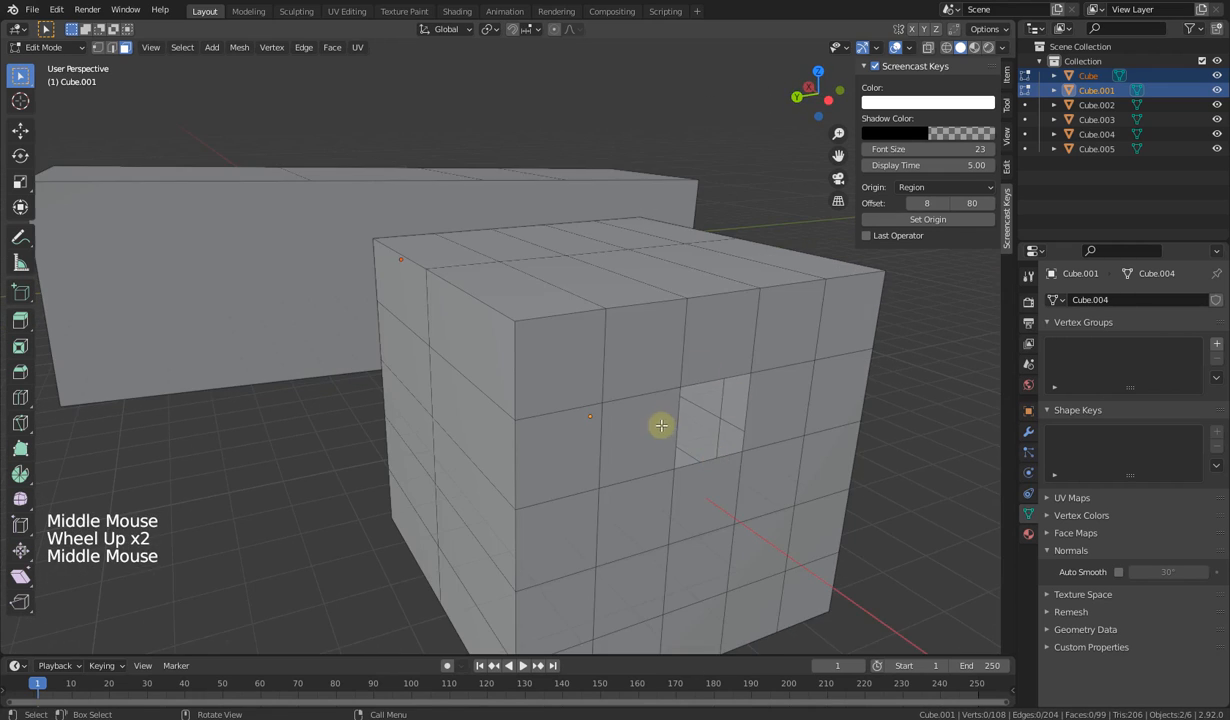
key(ctrl+z)
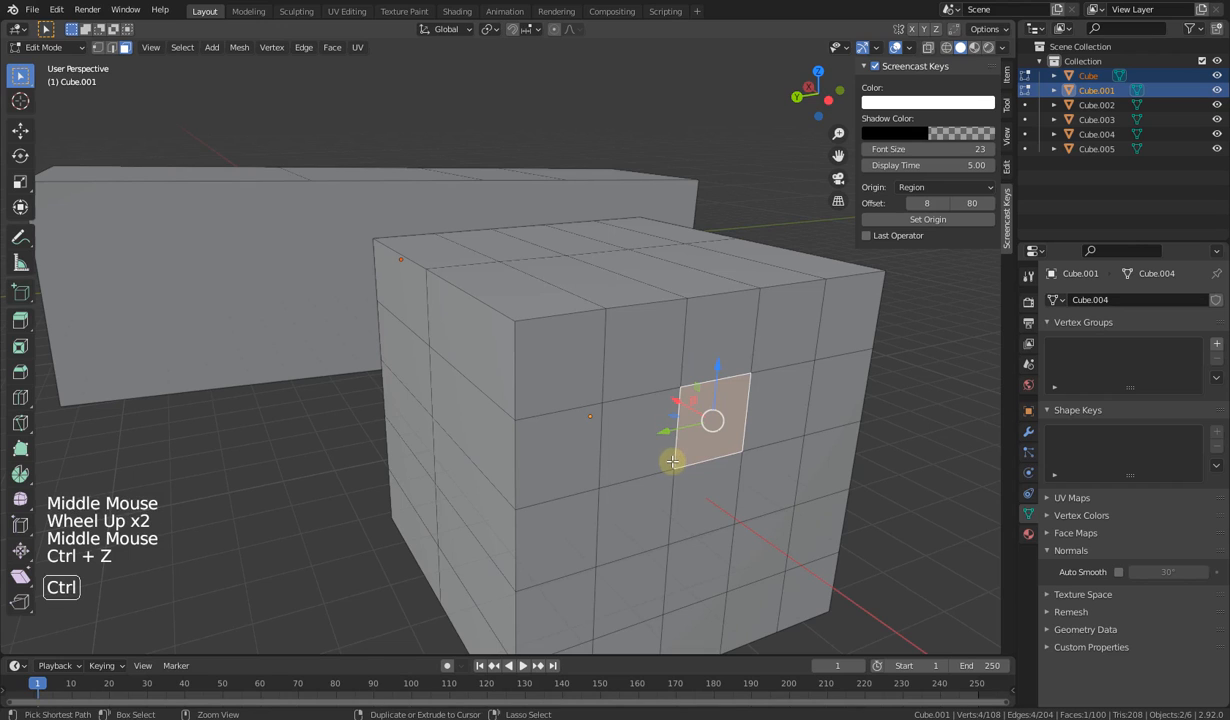
Step: Delete the selected face's boundary with the Edges option, inspect the opening from several angles, and undo the deletion
key(x)
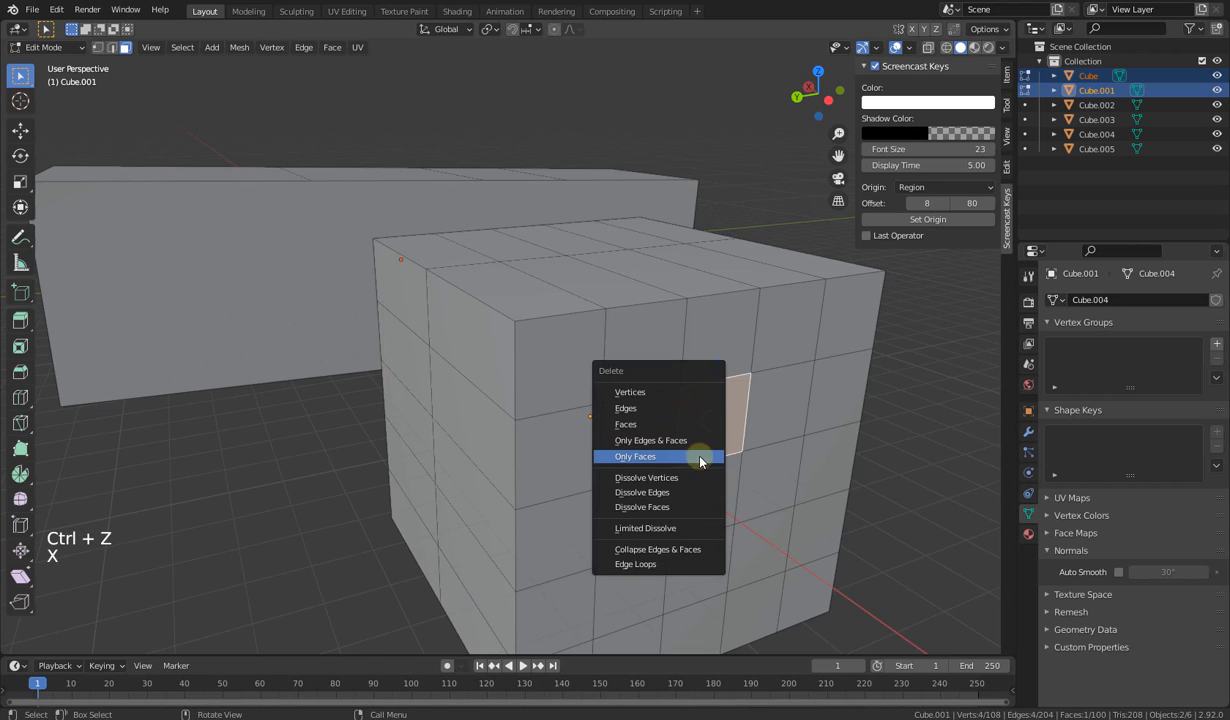
click(641, 410)
middle_drag(725, 502, 697, 483)
middle_drag(456, 277, 473, 277)
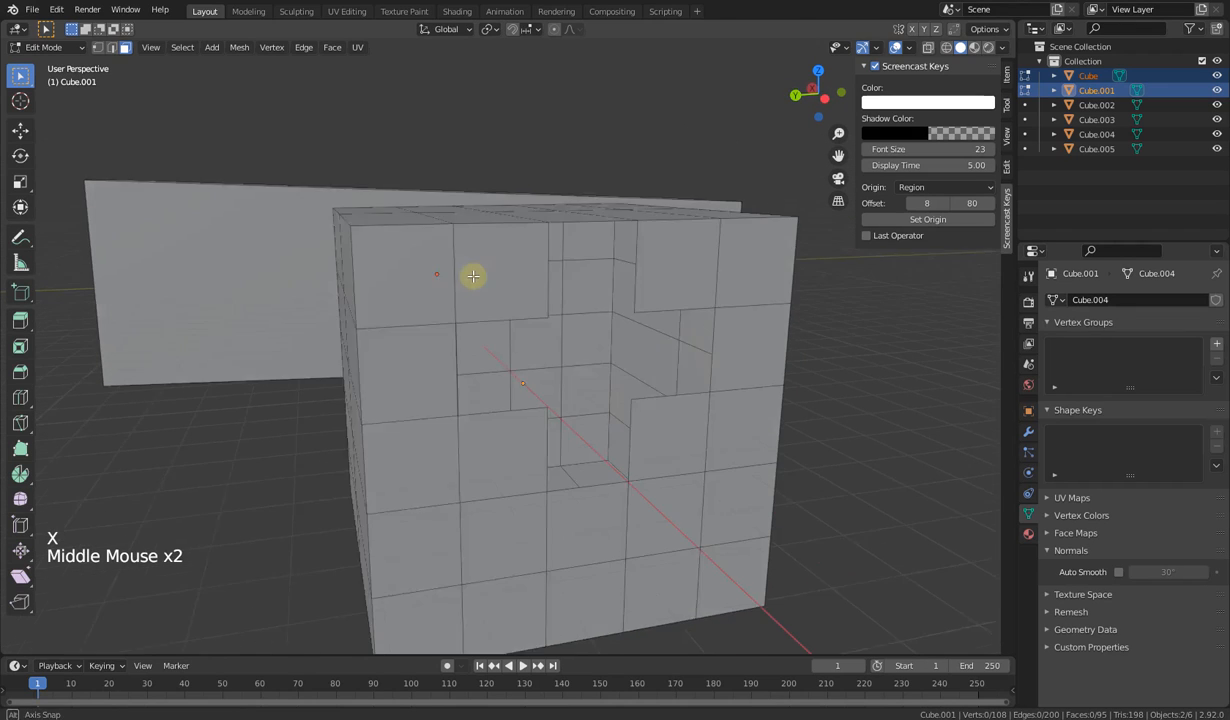
middle_drag(630, 345, 688, 358)
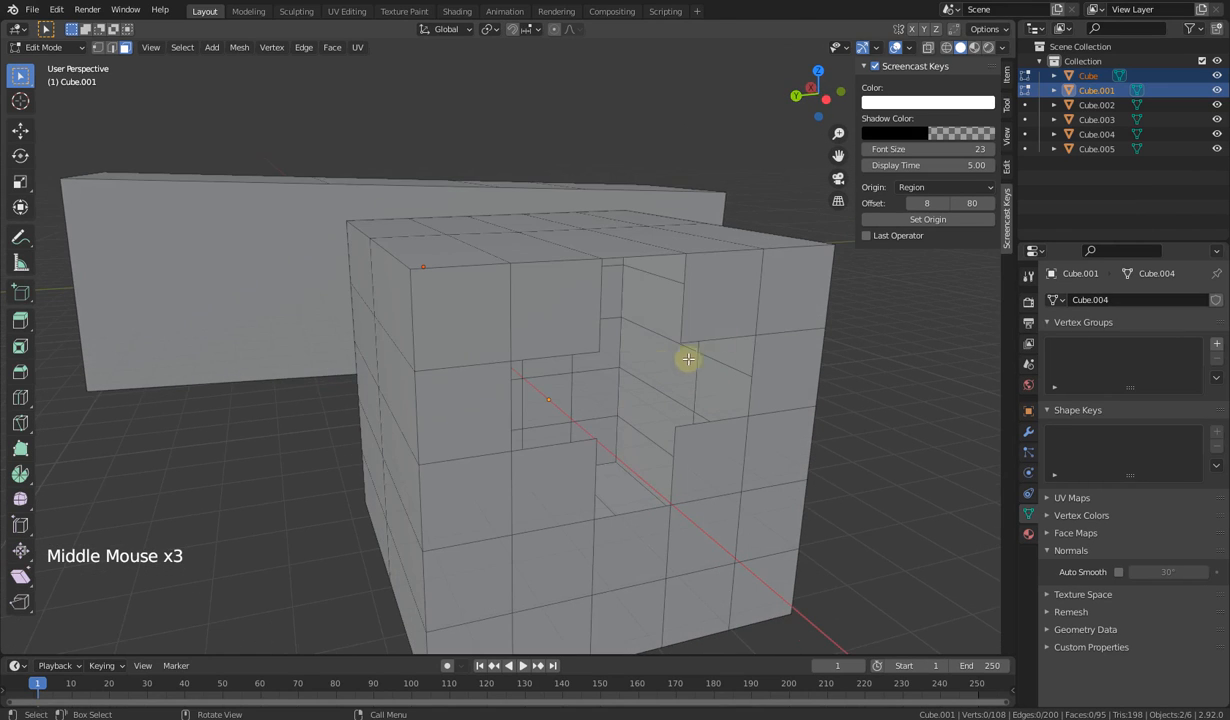
key(ctrl+z)
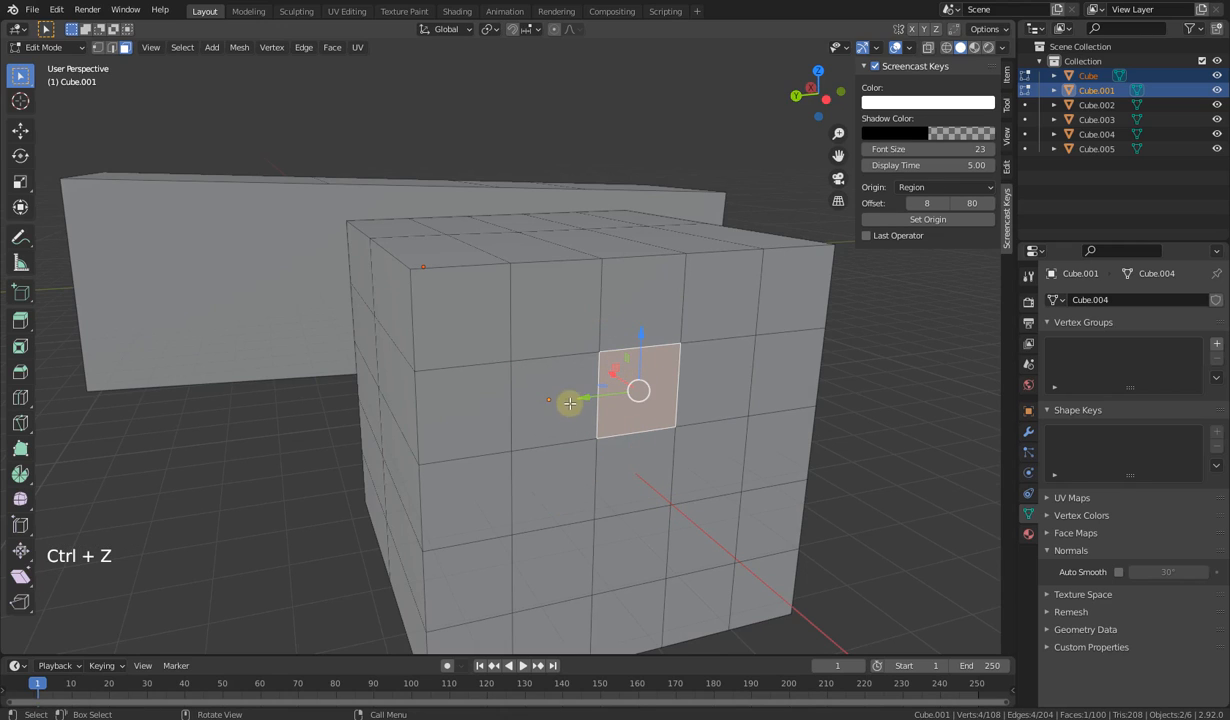
Step: Delete the selected face's edges a second time, view the cube from the side, and undo it
key(x)
click(653, 404)
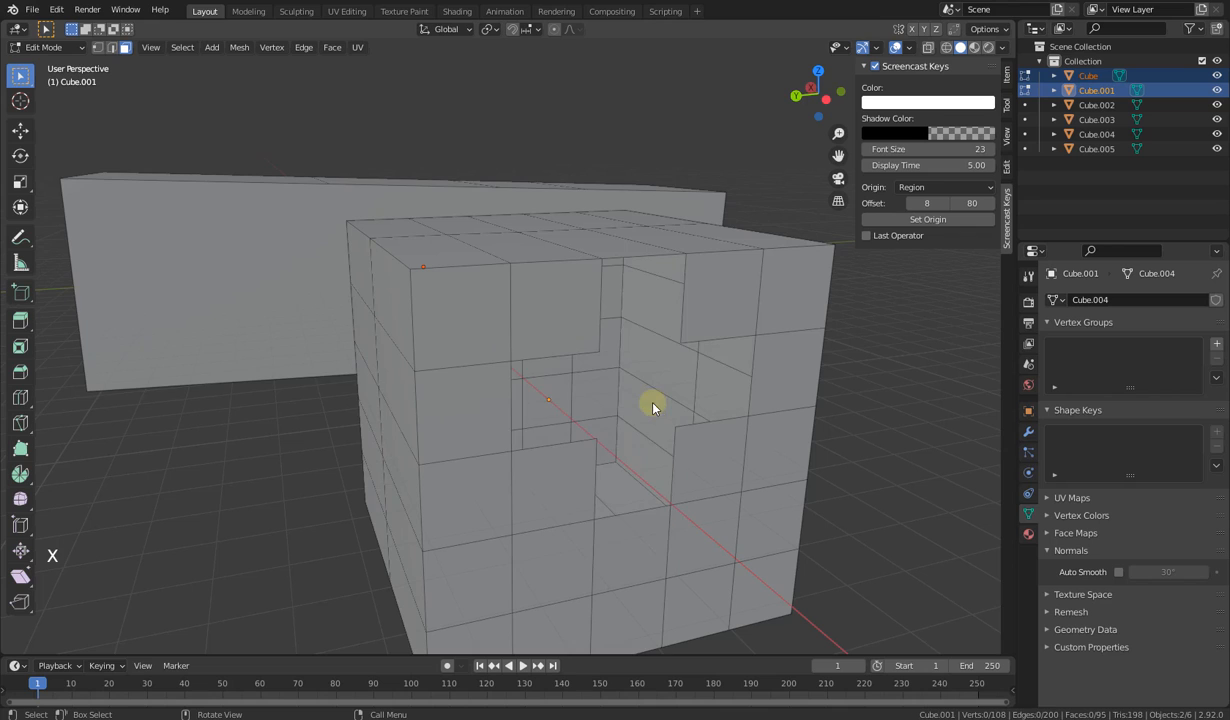
middle_drag(653, 404, 703, 448)
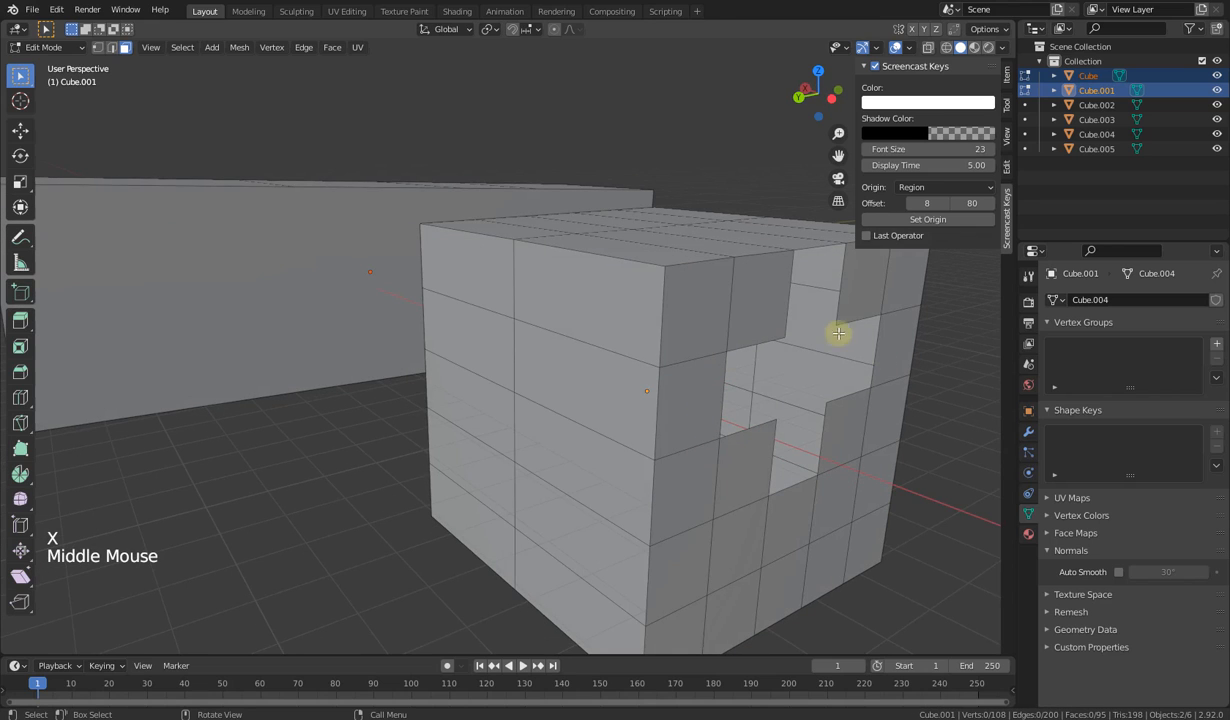
key(ctrl)
key(ctrl+z)
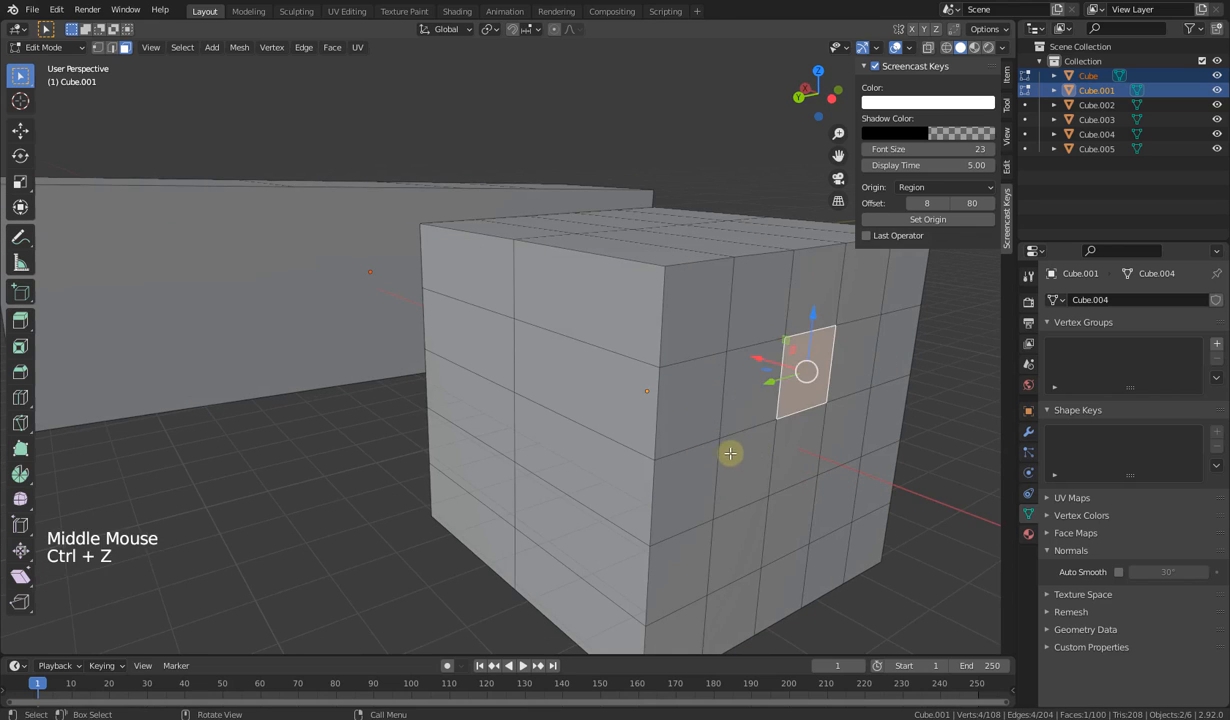
Step: Delete the selected face with the Faces option to leave a single-face opening in the gridded side
middle_drag(730, 451, 618, 486)
key(x)
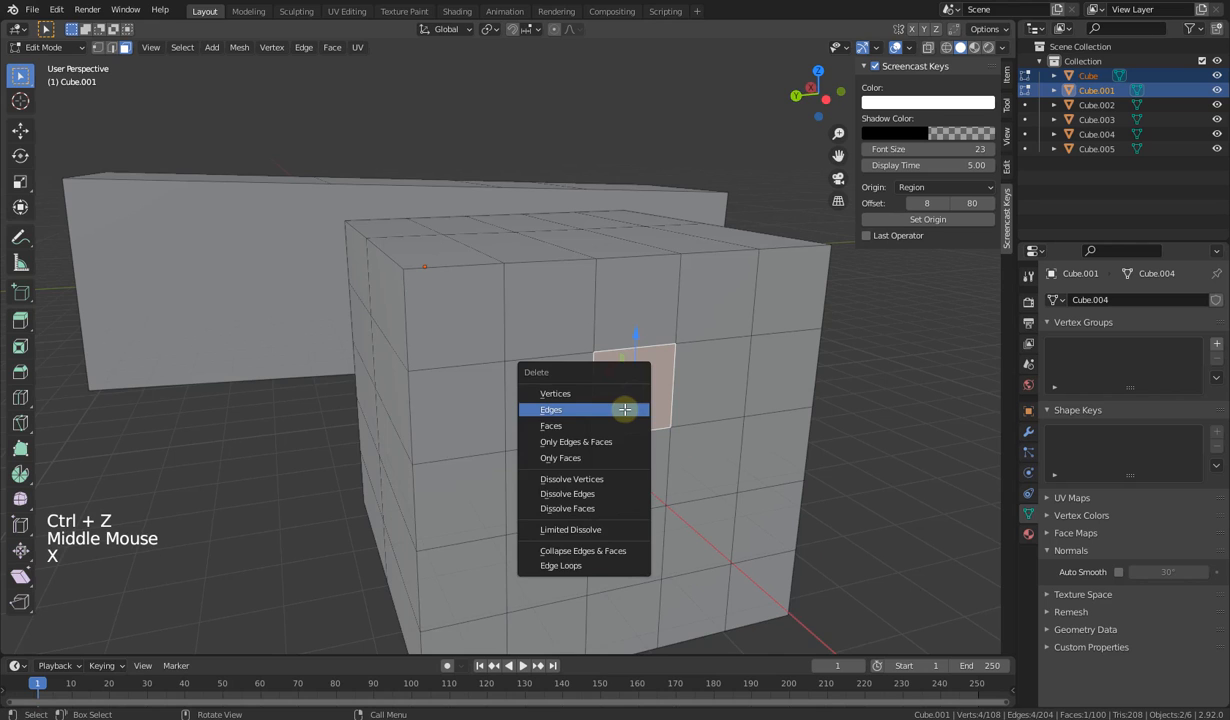
click(624, 413)
middle_drag(624, 413, 560, 420)
Step: Switch to vertex selection, delete the middle vertex one row above the gridded side's lower edge, and undo the deletion
click(111, 47)
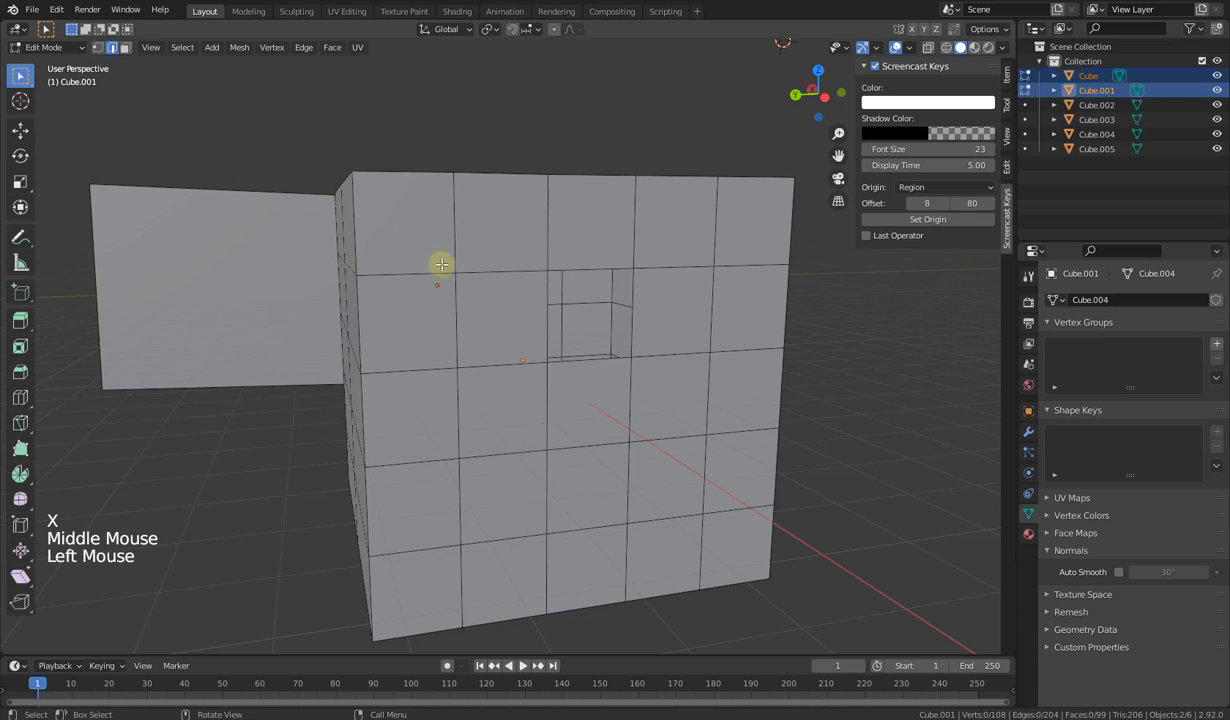
click(97, 47)
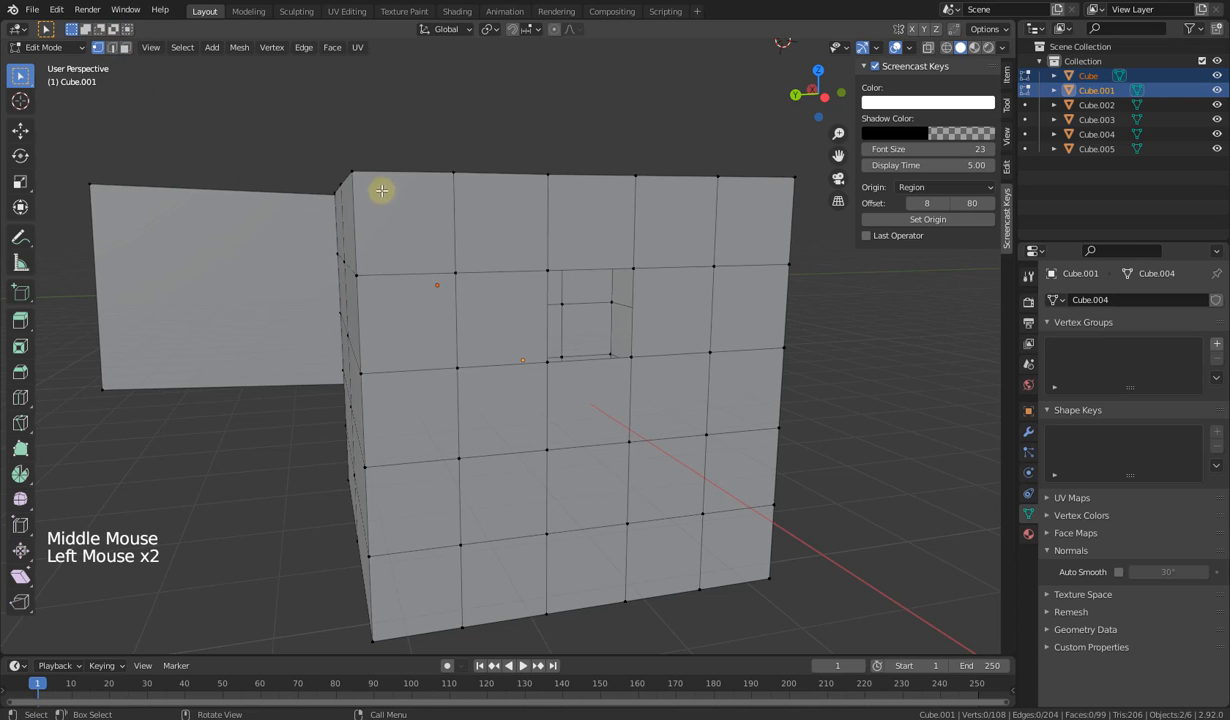
click(455, 272)
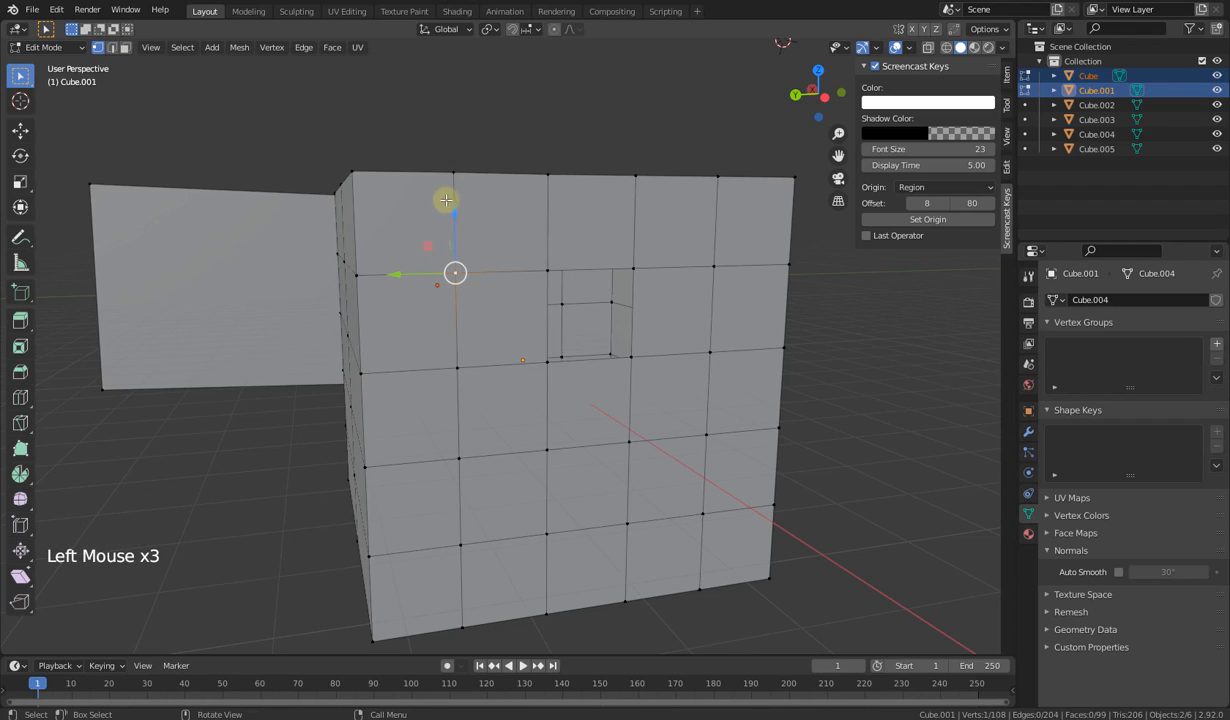
click(546, 532)
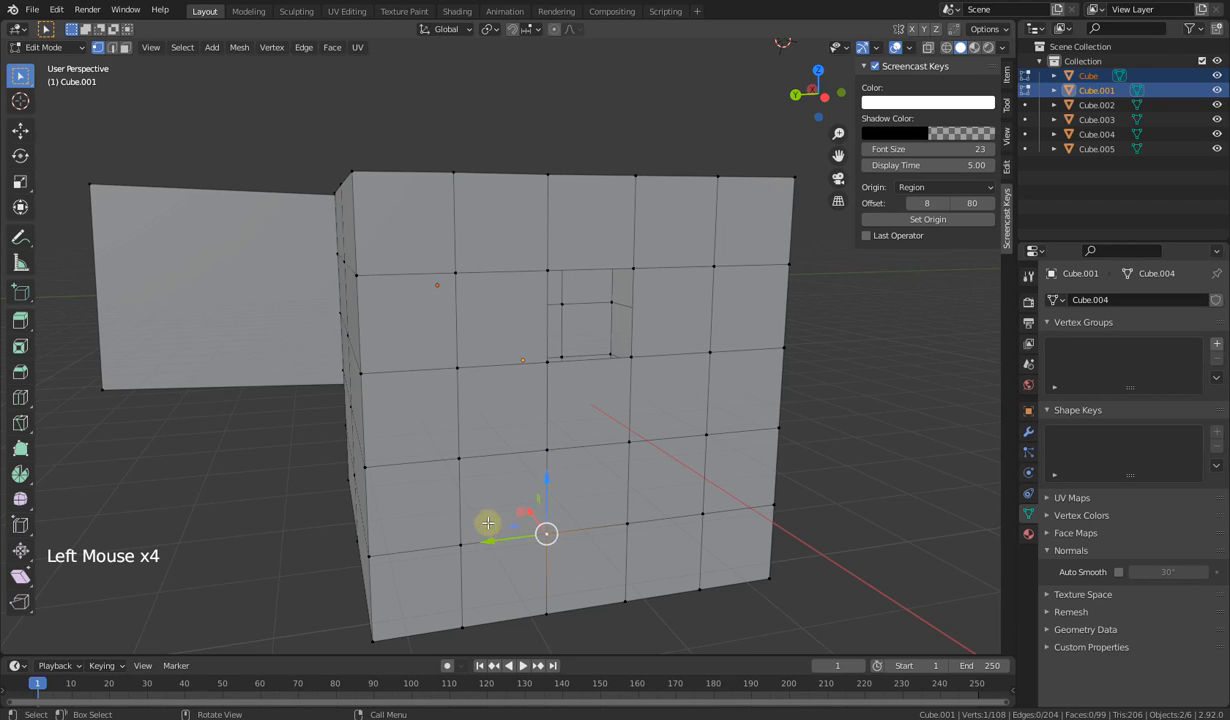
key(x)
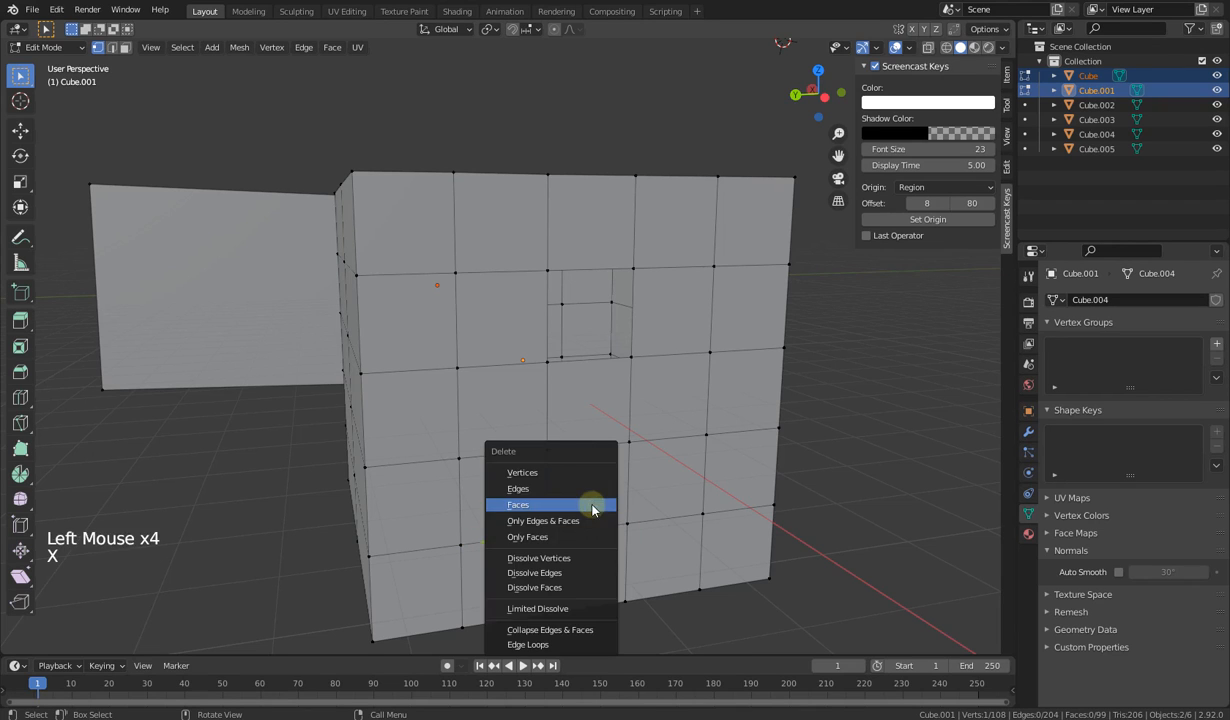
click(548, 470)
middle_drag(609, 502, 772, 439)
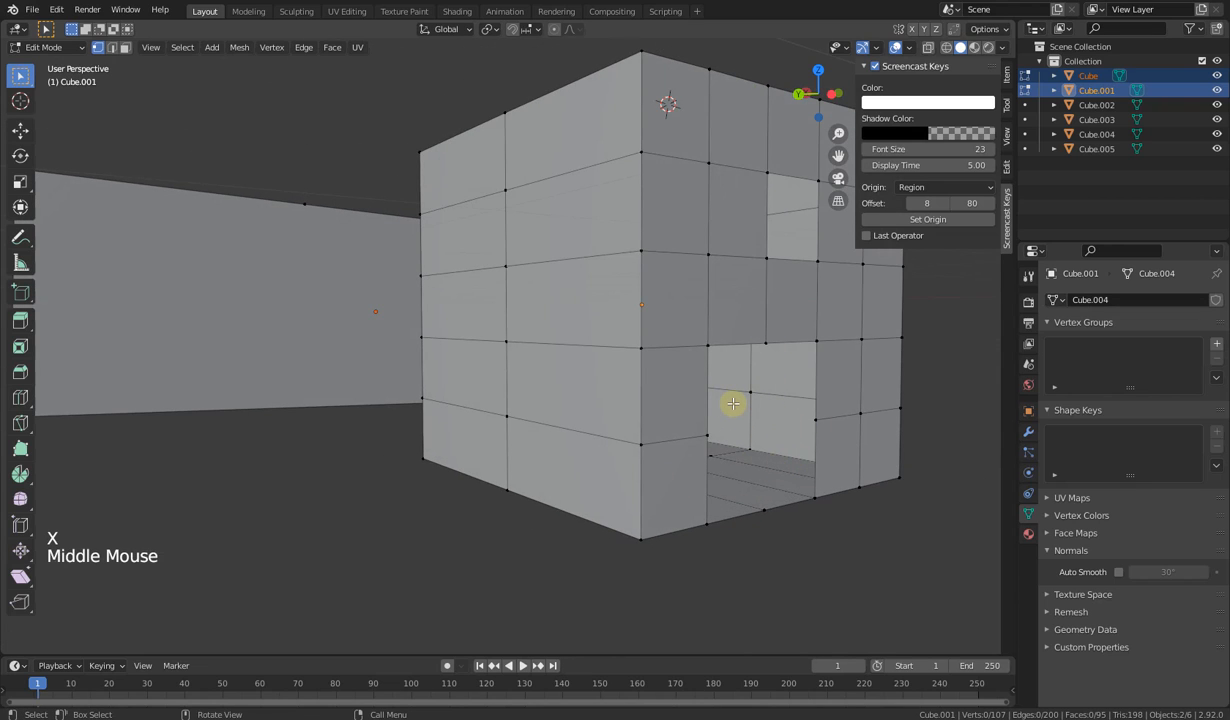
key(ctrl+z)
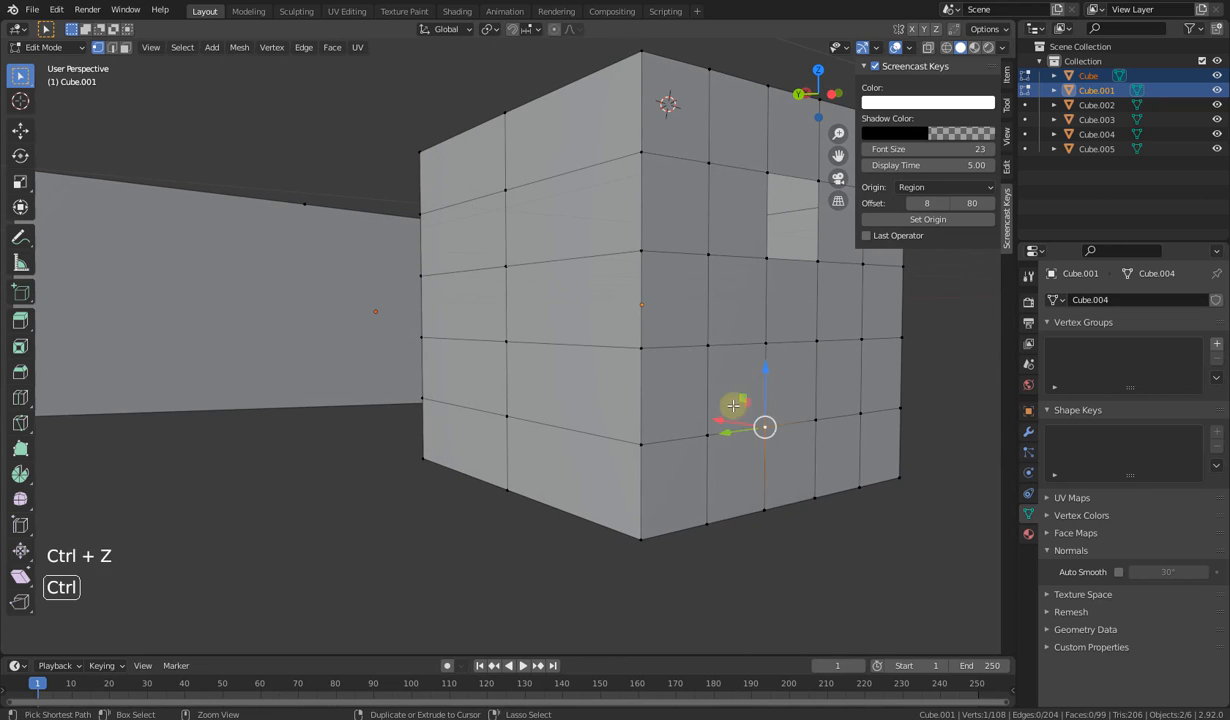
Step: View both blocks from farther away and return from Edit Mode to Object Mode
scroll(720, 404, down, 3)
middle_drag(720, 404, 649, 396)
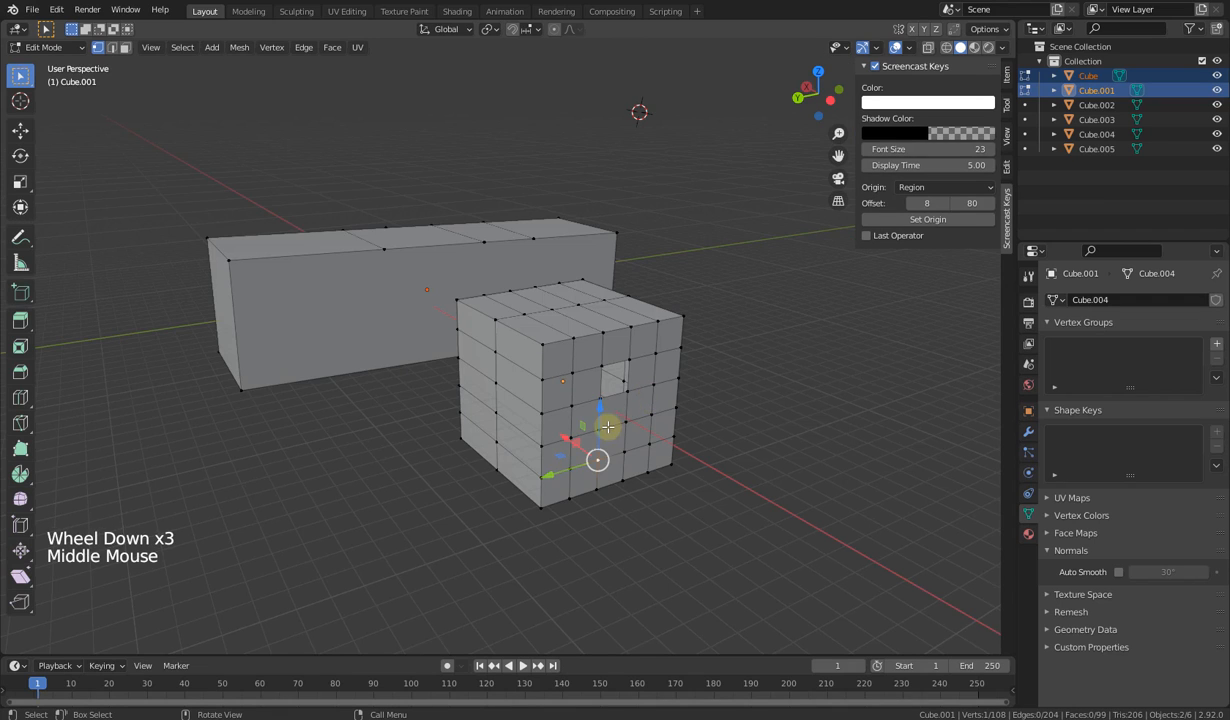
key(Tab)
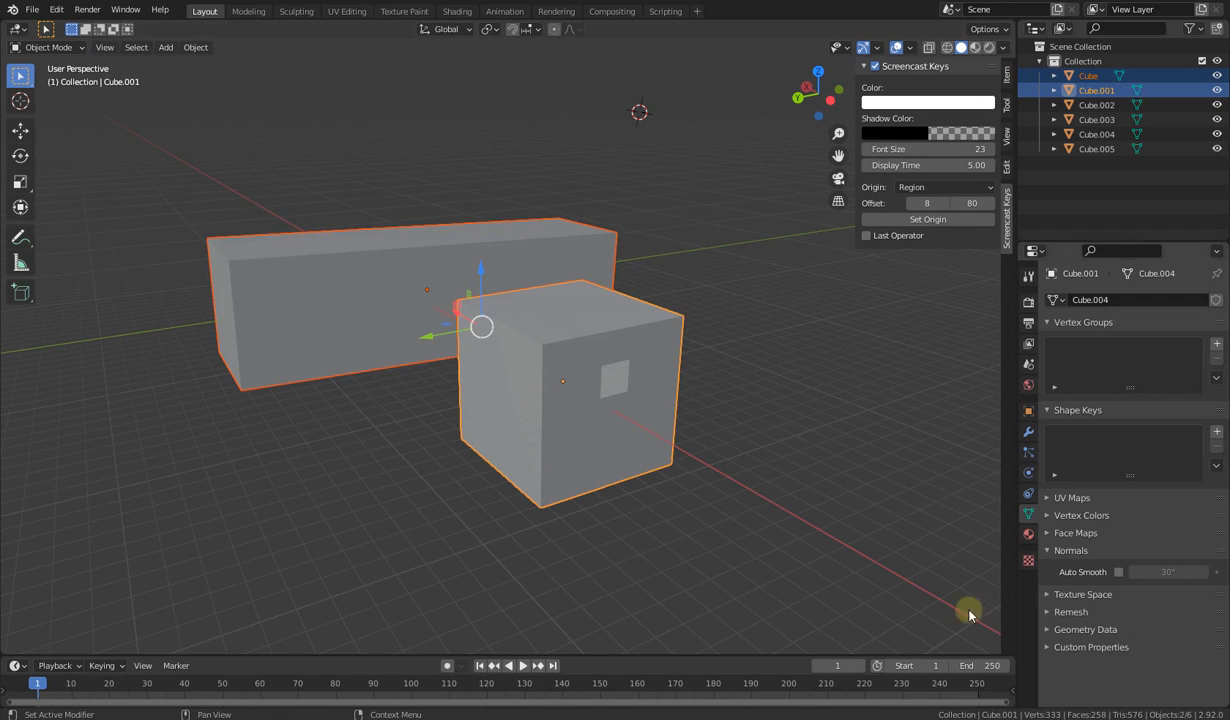
Step: Switch to the Tutorials folder in File Explorer and open the grey cross-back chair picture in the photo viewer
middle_drag(966, 609, 406, 456)
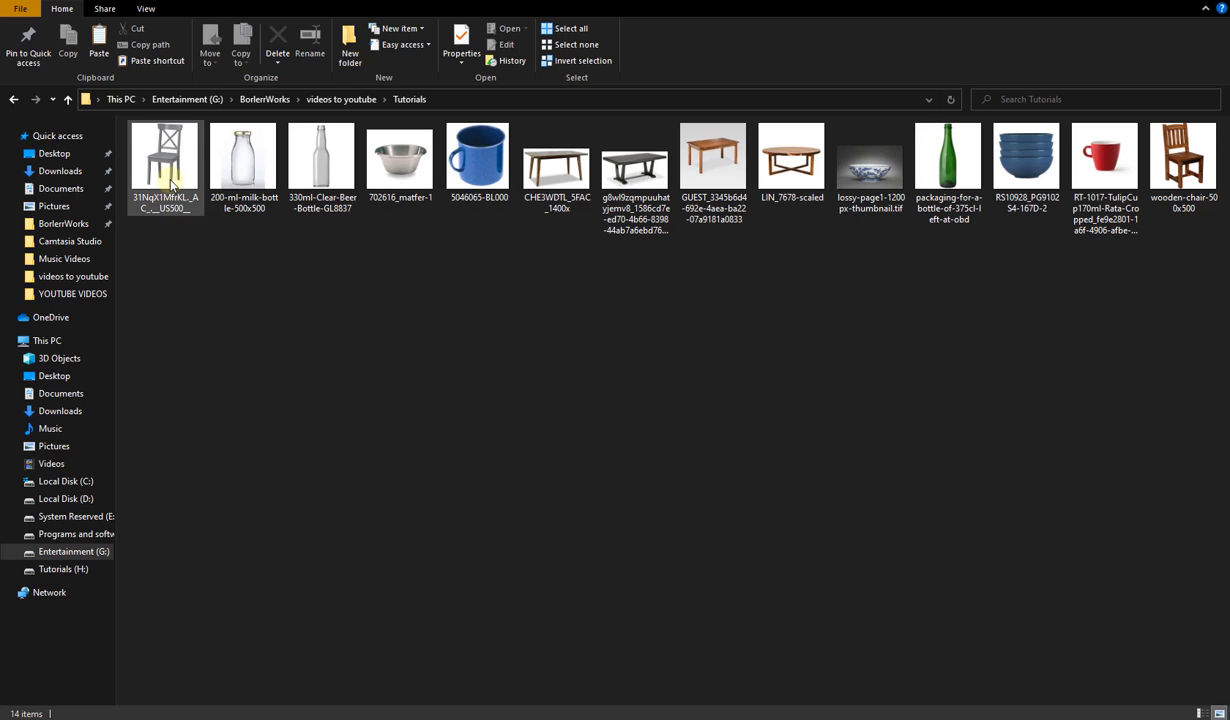
click(172, 185)
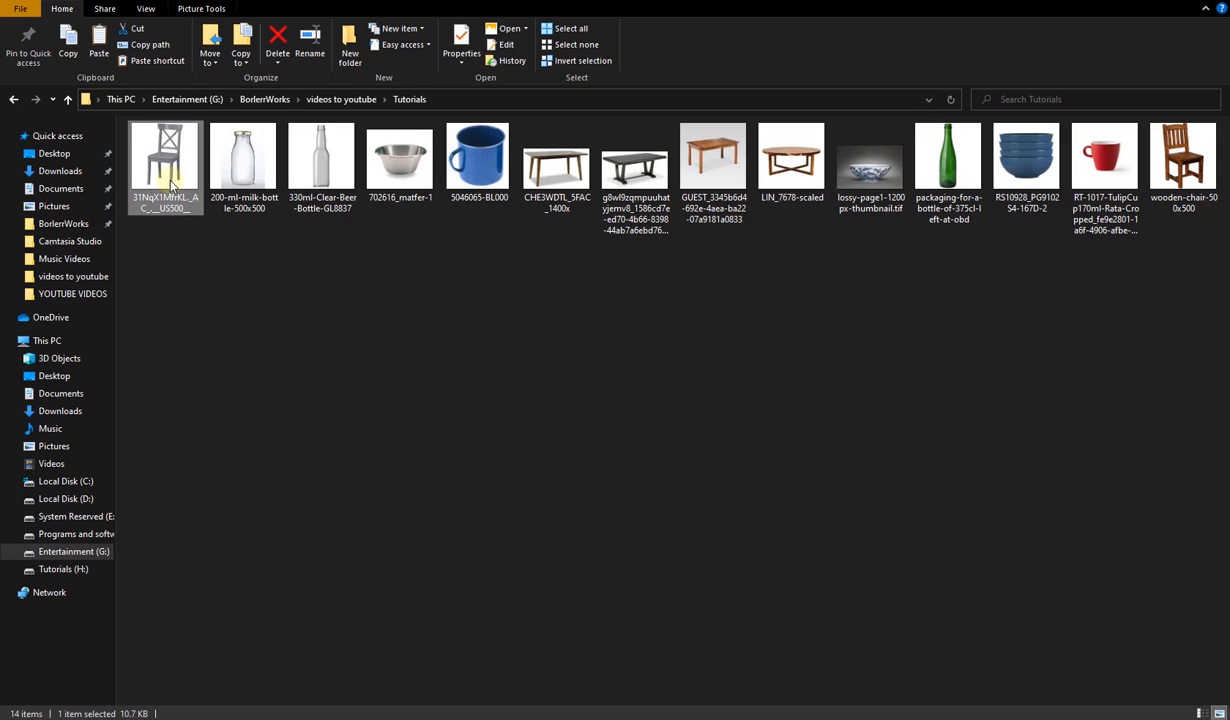
double_click(172, 185)
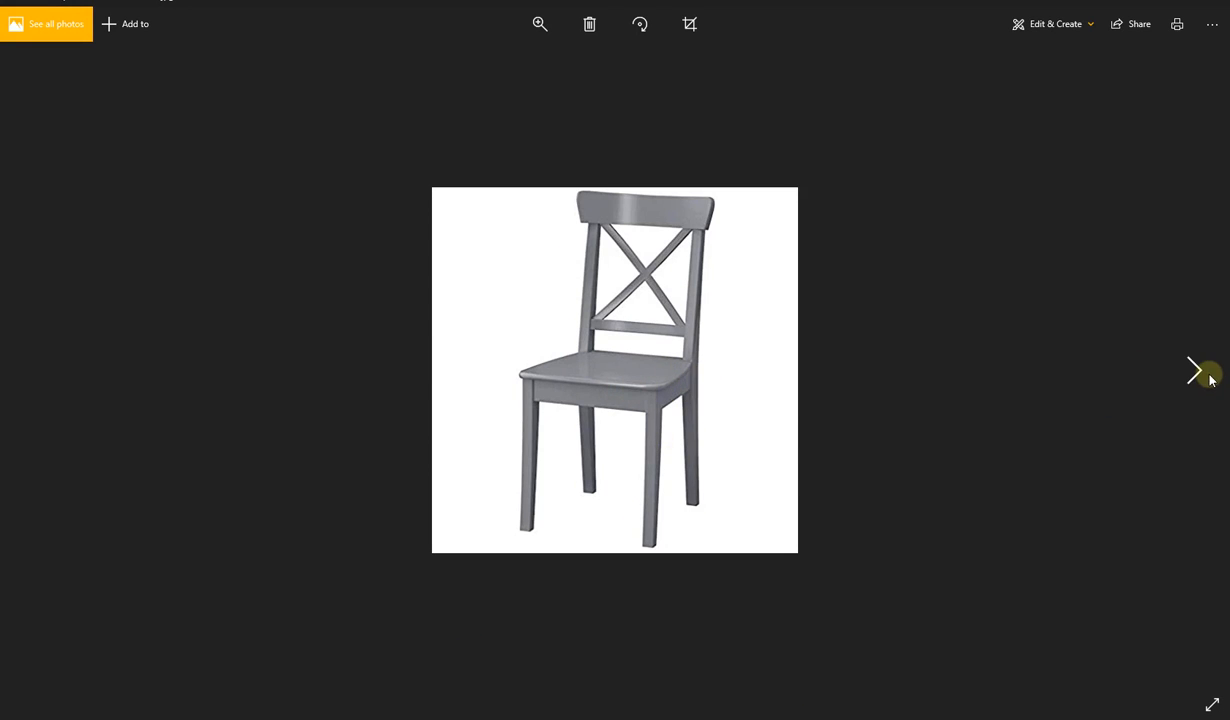
Step: Browse the reference pictures of the milk bottle, clear beer bottle, steel bowl and blue enamel mug
click(1197, 371)
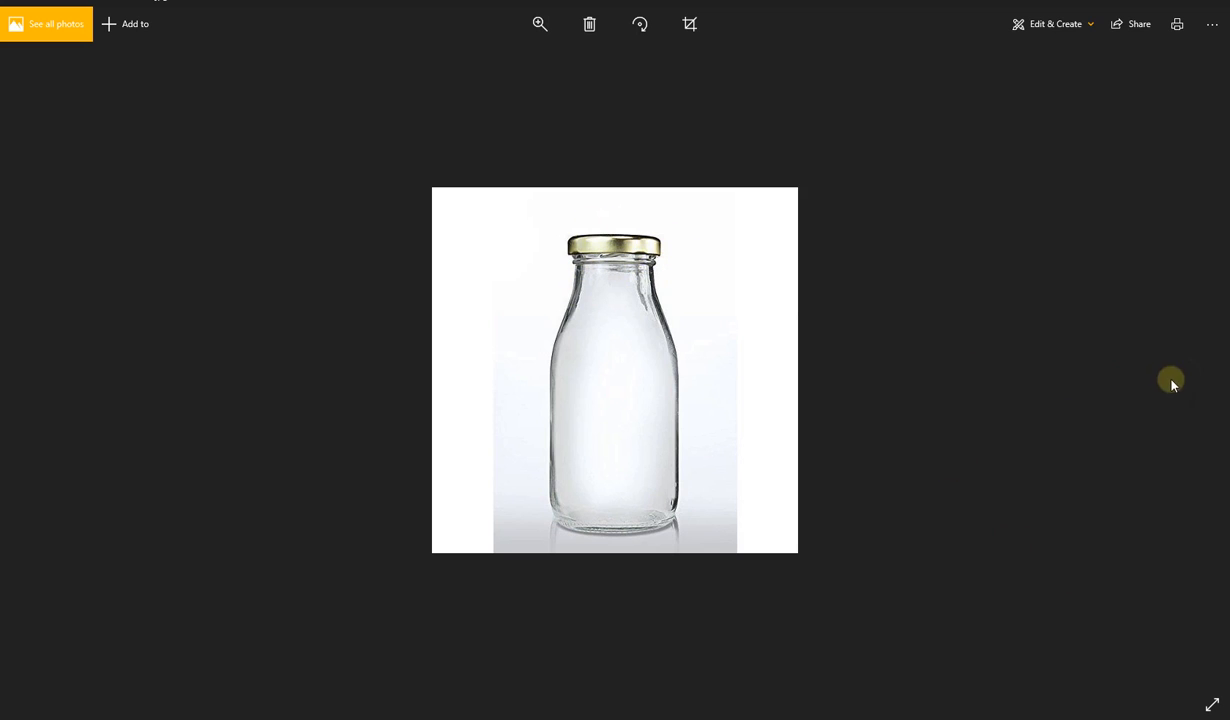
click(1197, 368)
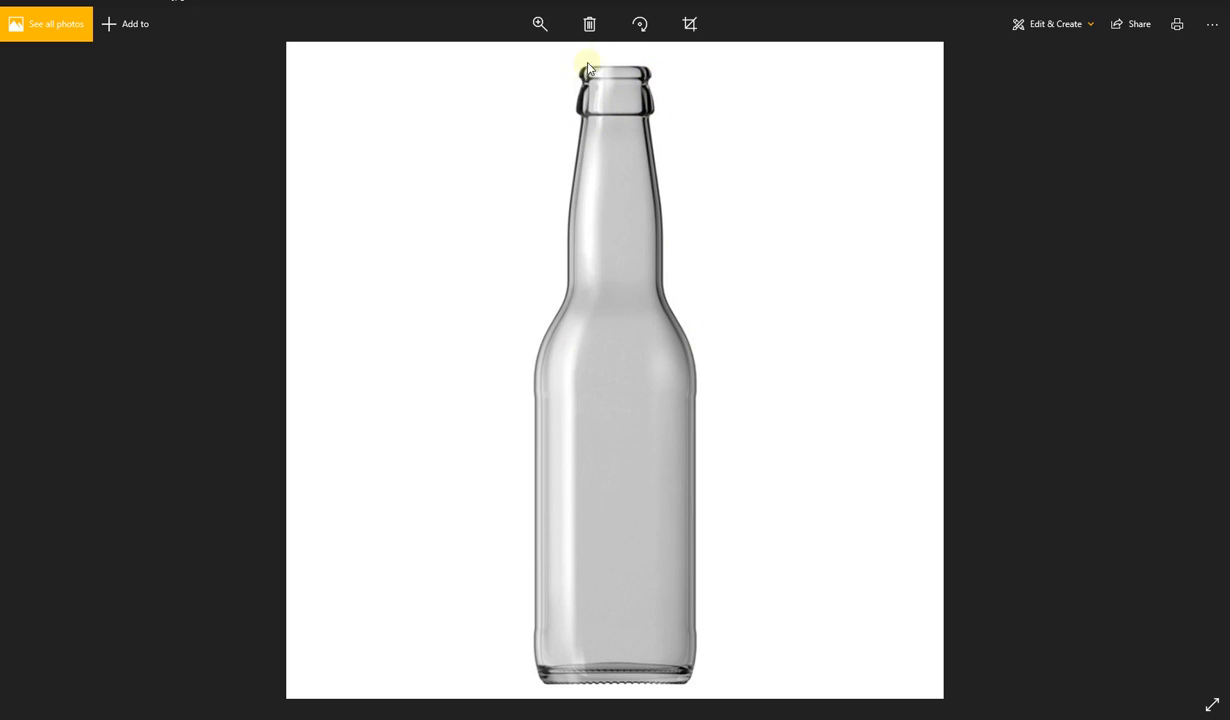
click(1192, 366)
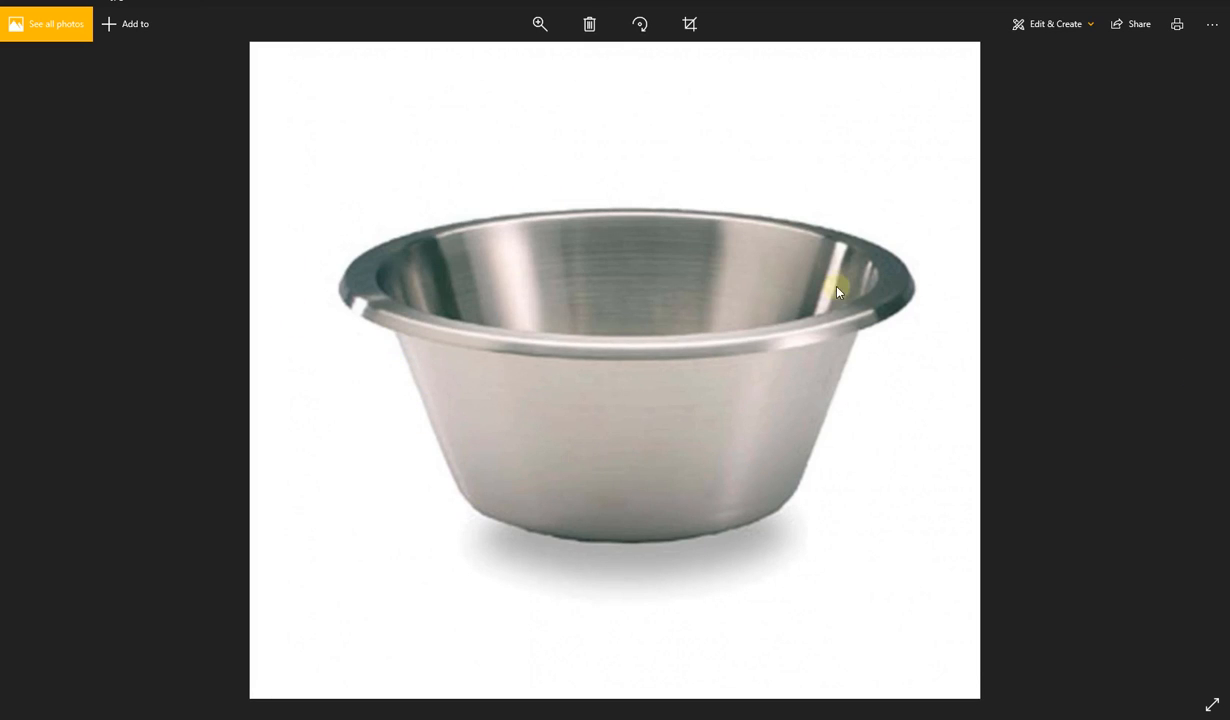
click(1197, 368)
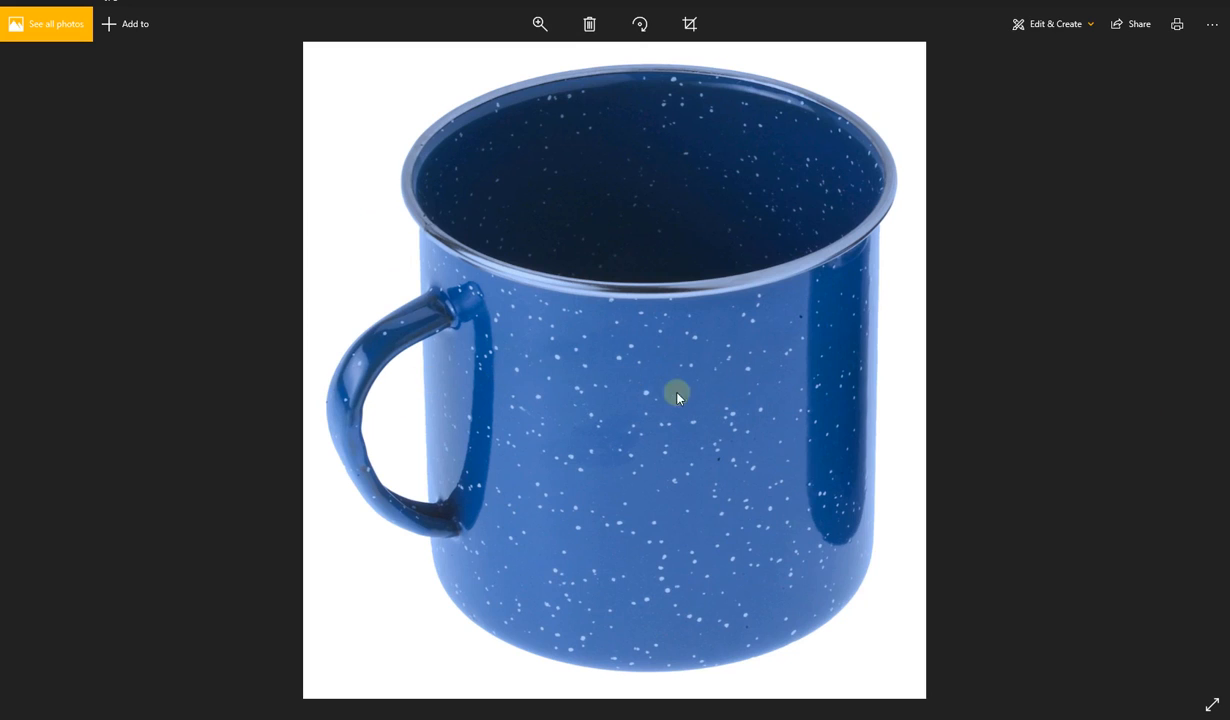
Step: Browse the four table reference pictures, from the angled-leg table through to the round coffee table
click(1192, 370)
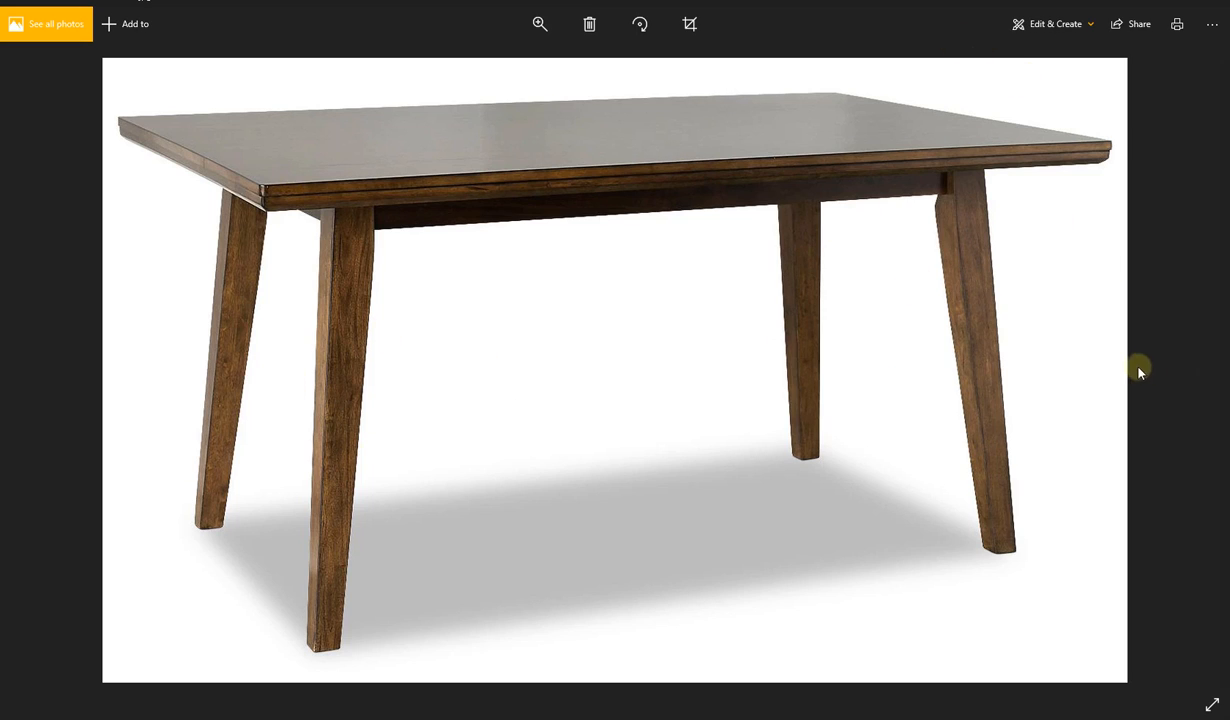
click(1197, 369)
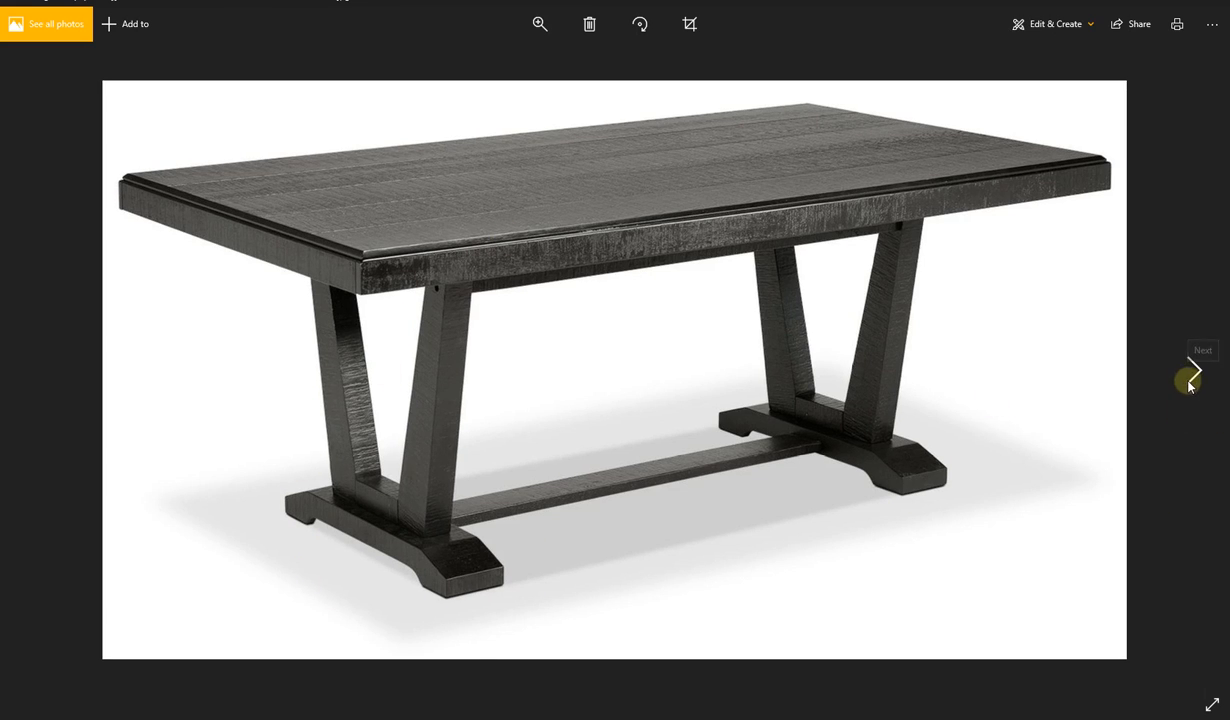
click(1188, 382)
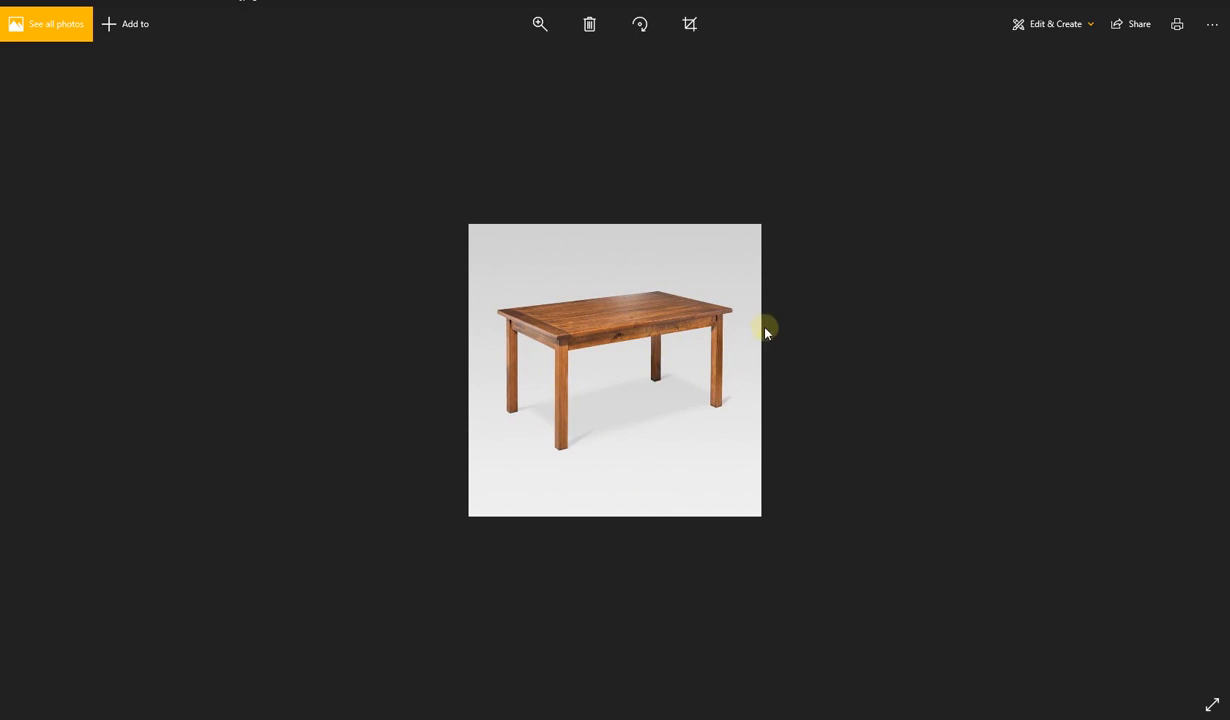
click(1188, 378)
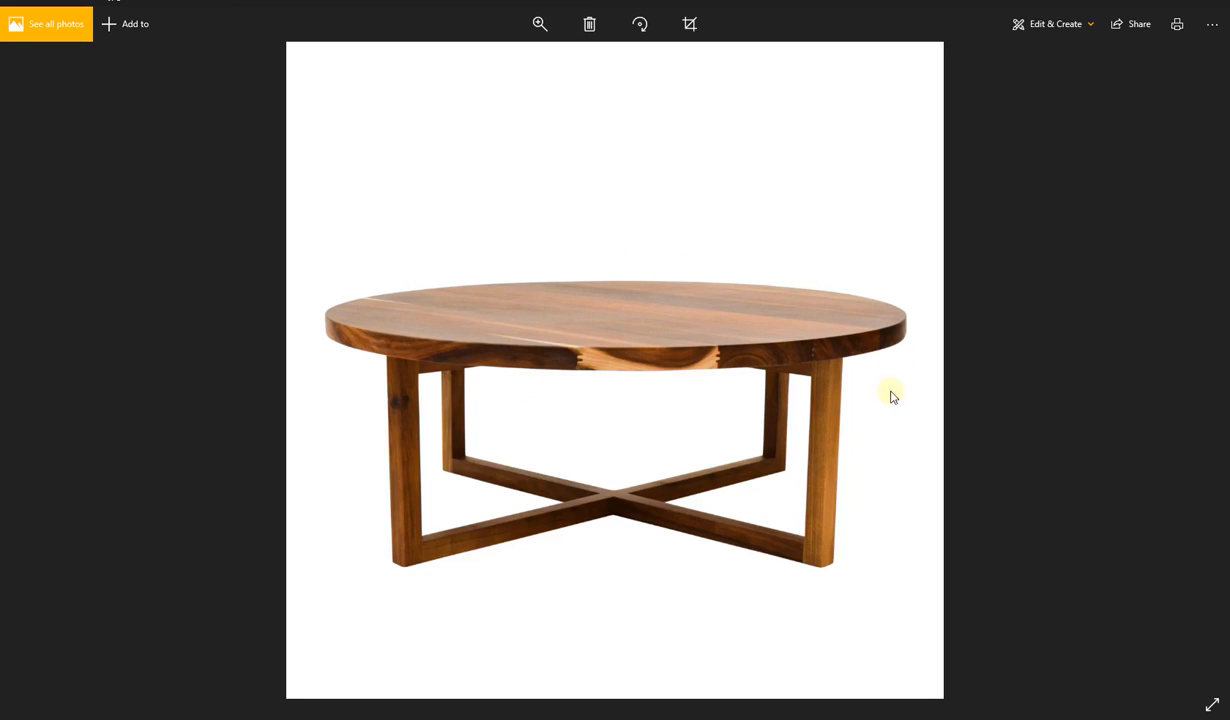
Step: Browse the remaining reference pictures from the porcelain bowl to the wooden chair, and return to Blender
click(1189, 365)
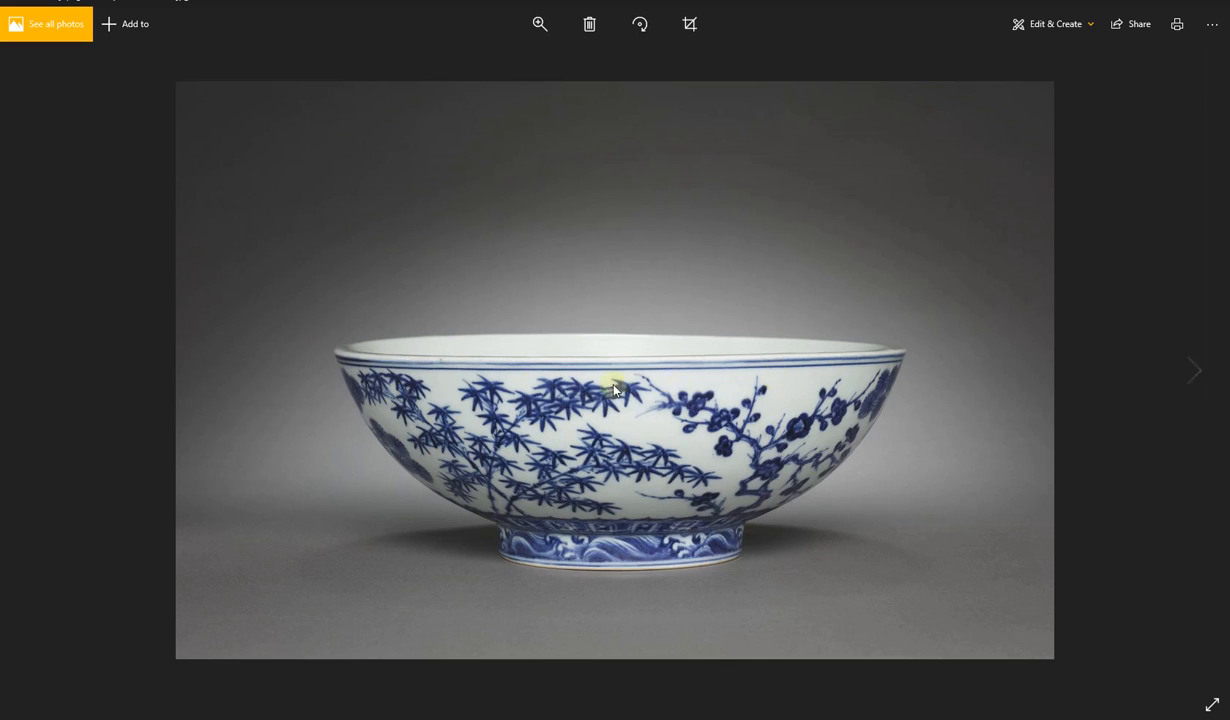
click(1192, 373)
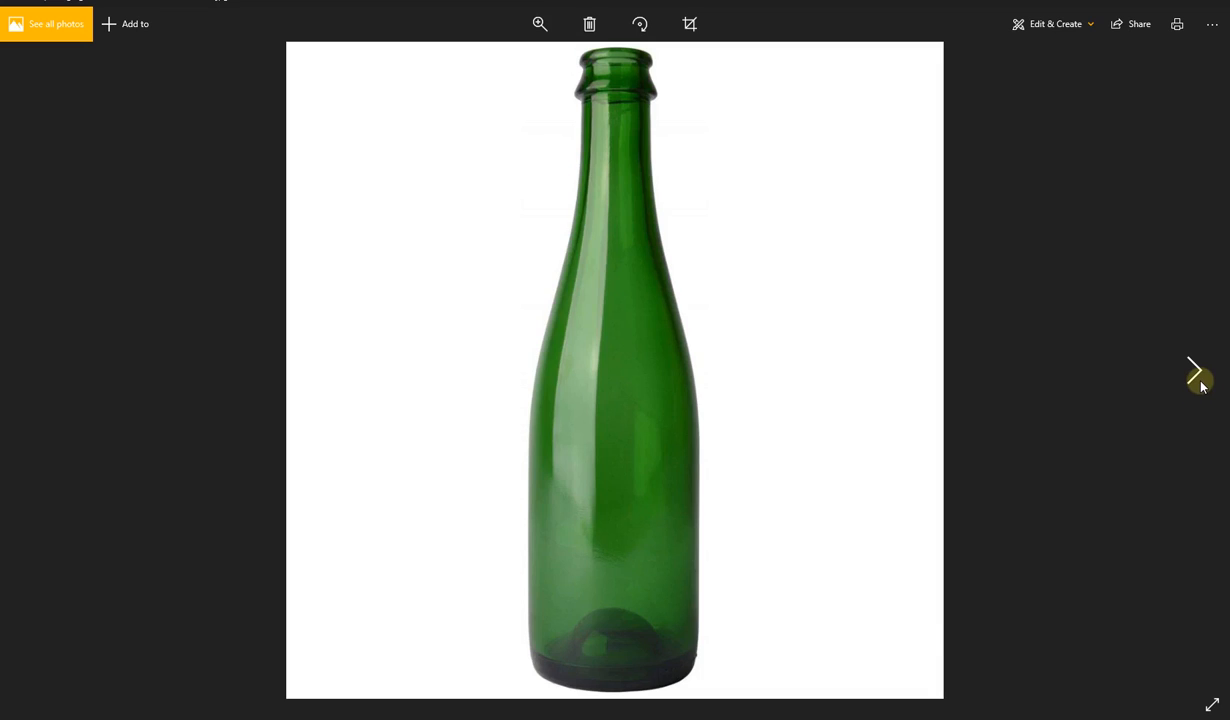
click(1199, 383)
click(1199, 380)
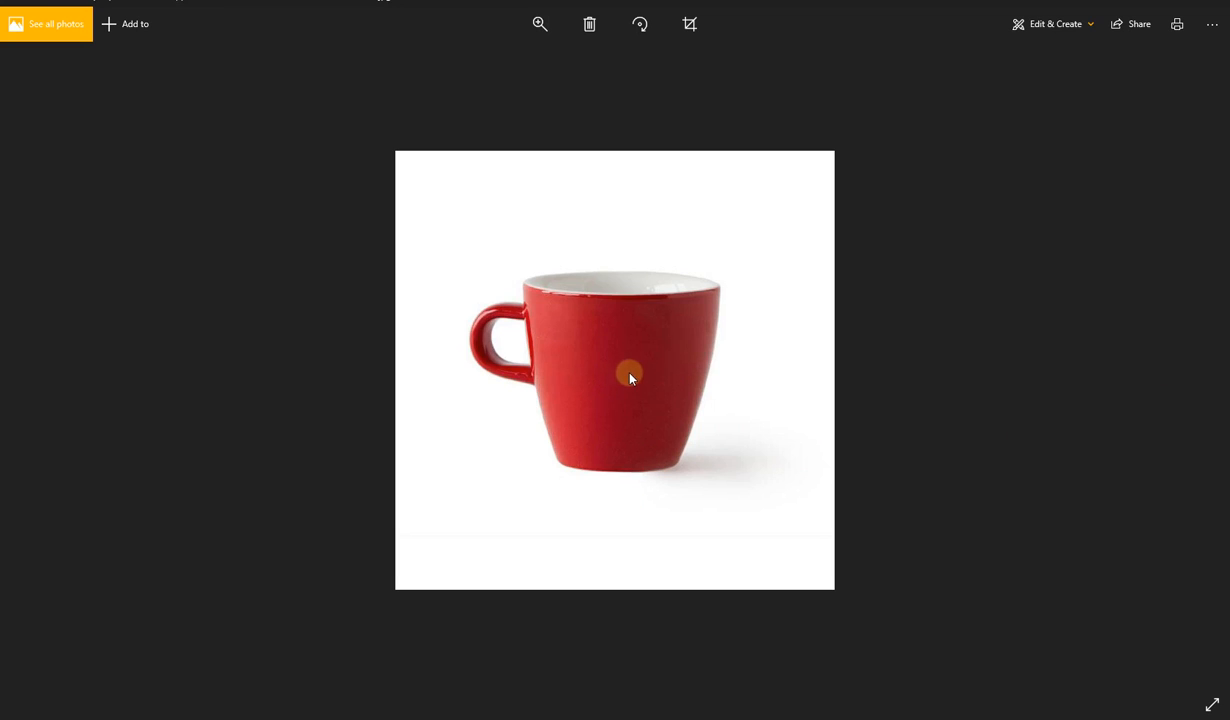
click(1202, 374)
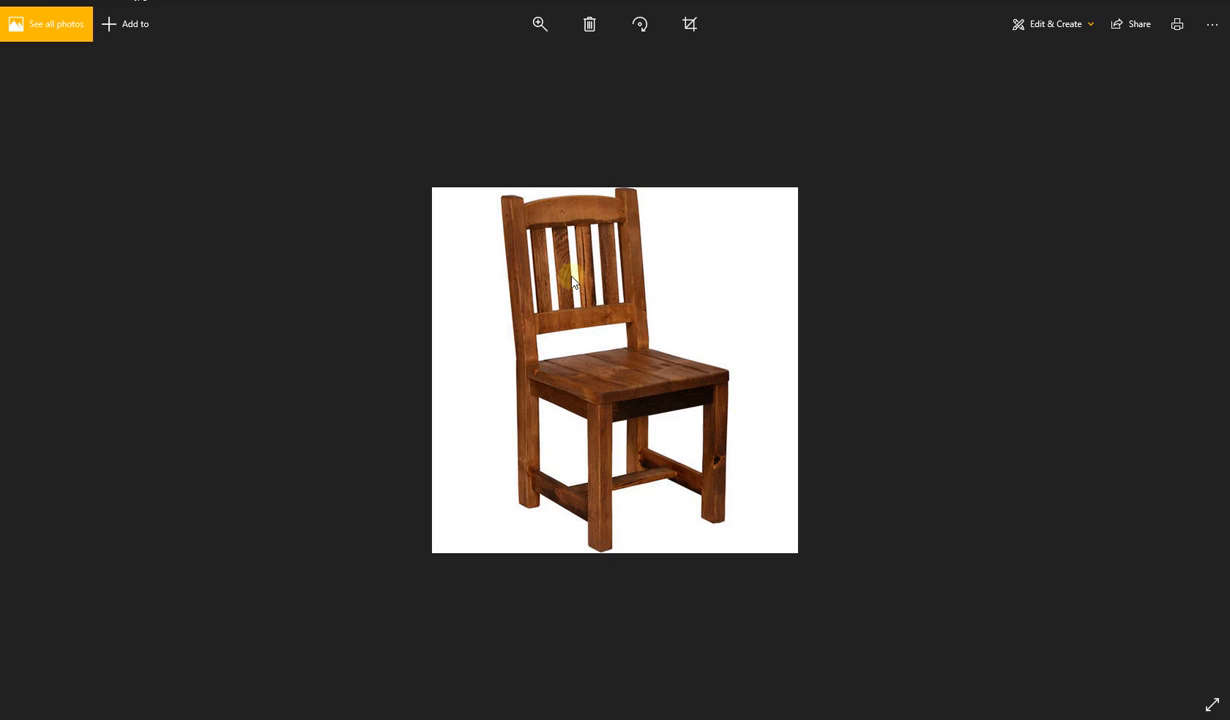
click(1207, 3)
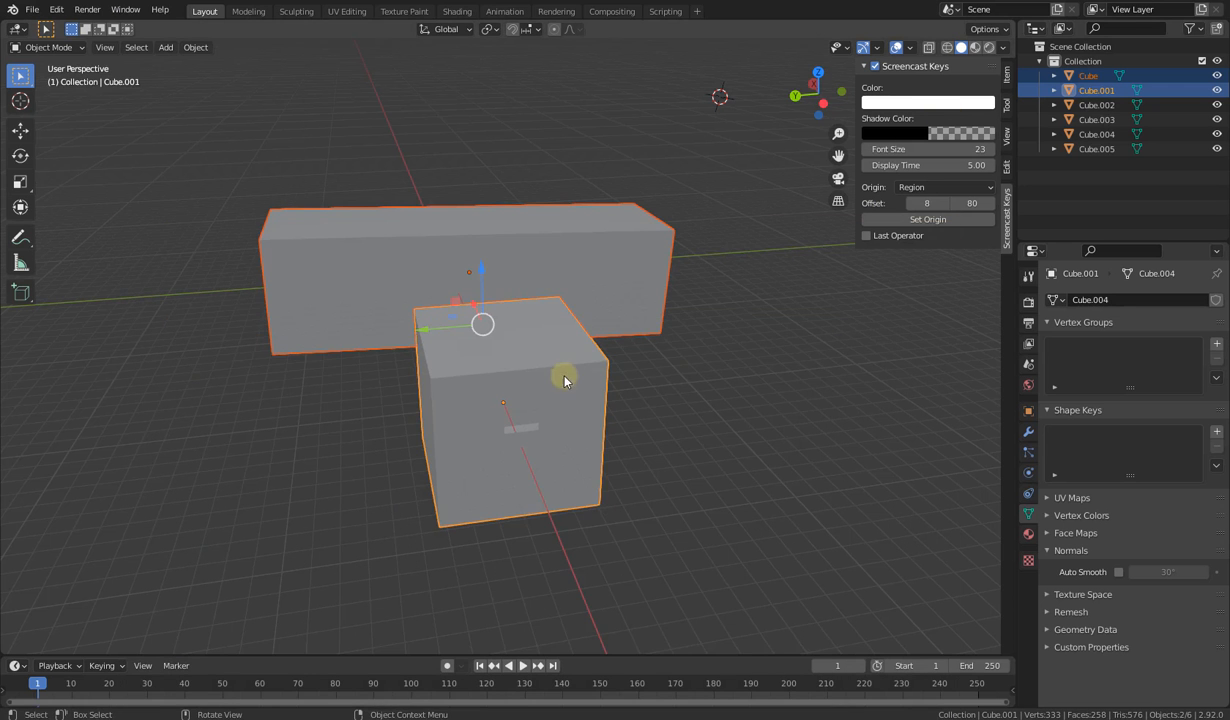
Step: Enter Edit Mode for both blocks and select a middle vertex on the upper front edge of the gridded cube
middle_drag(563, 376, 752, 346)
scroll(634, 390, down, 3)
scroll(550, 463, down, 3)
middle_drag(579, 373, 439, 431)
key(Tab)
scroll(565, 414, down, 3)
middle_drag(514, 425, 324, 401)
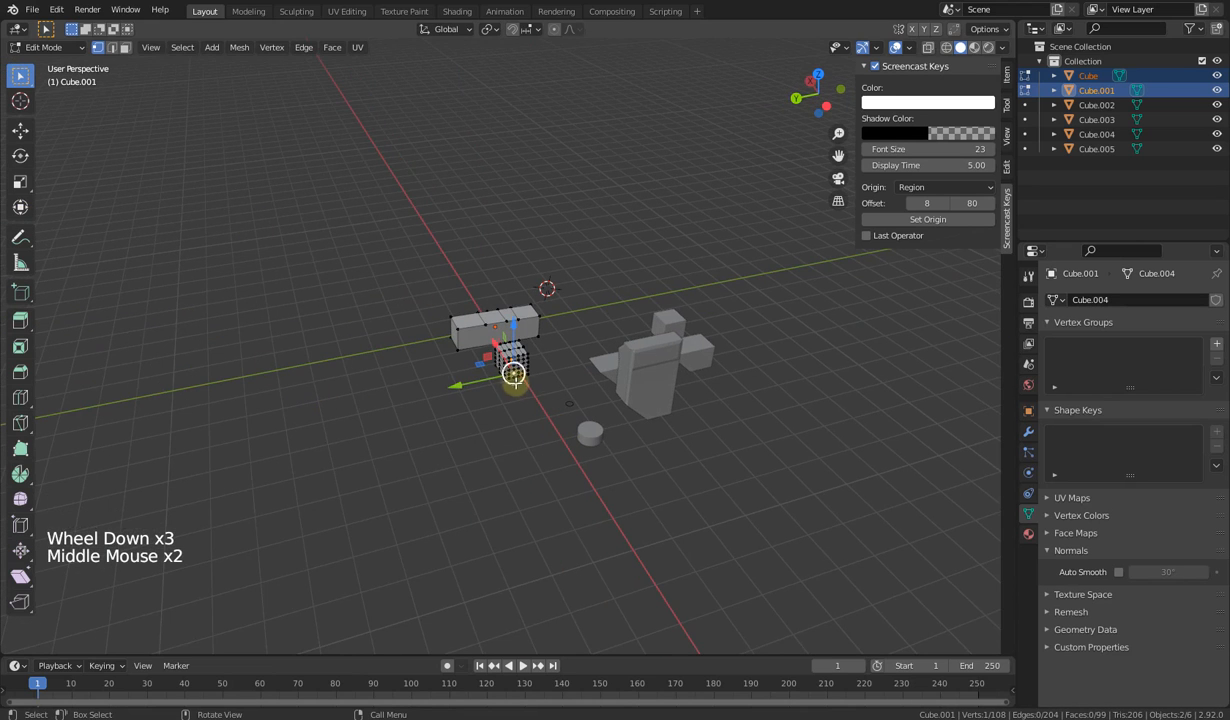
scroll(515, 378, up, 7)
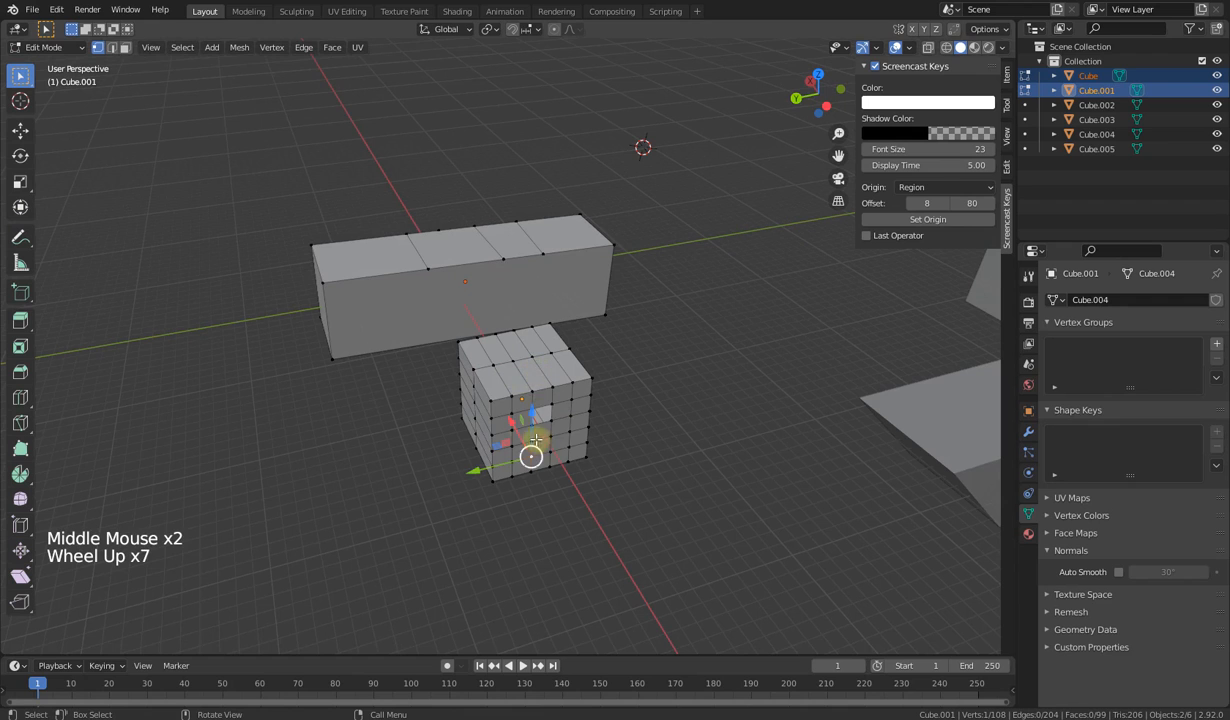
click(530, 392)
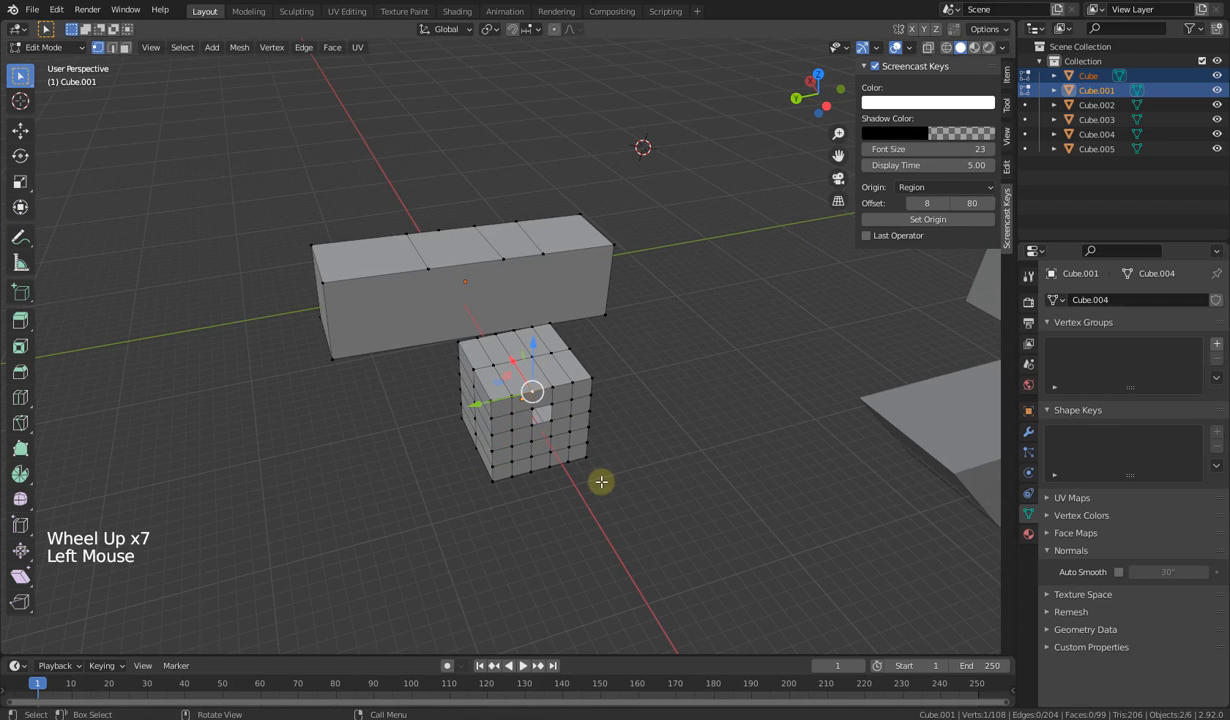
Step: Switch both blocks between Object Mode and Edit Mode twice, ending in Edit Mode
key(Tab)
middle_drag(522, 396, 637, 367)
key(Tab)
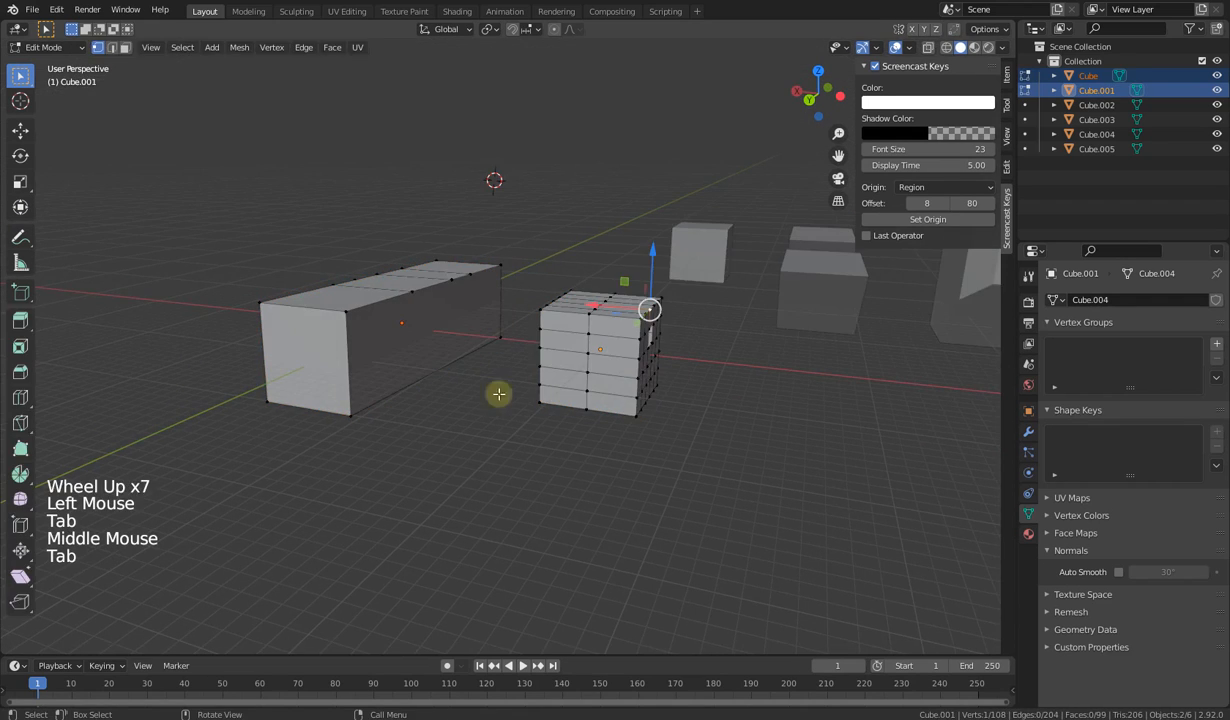
key(Tab)
key(Tab)
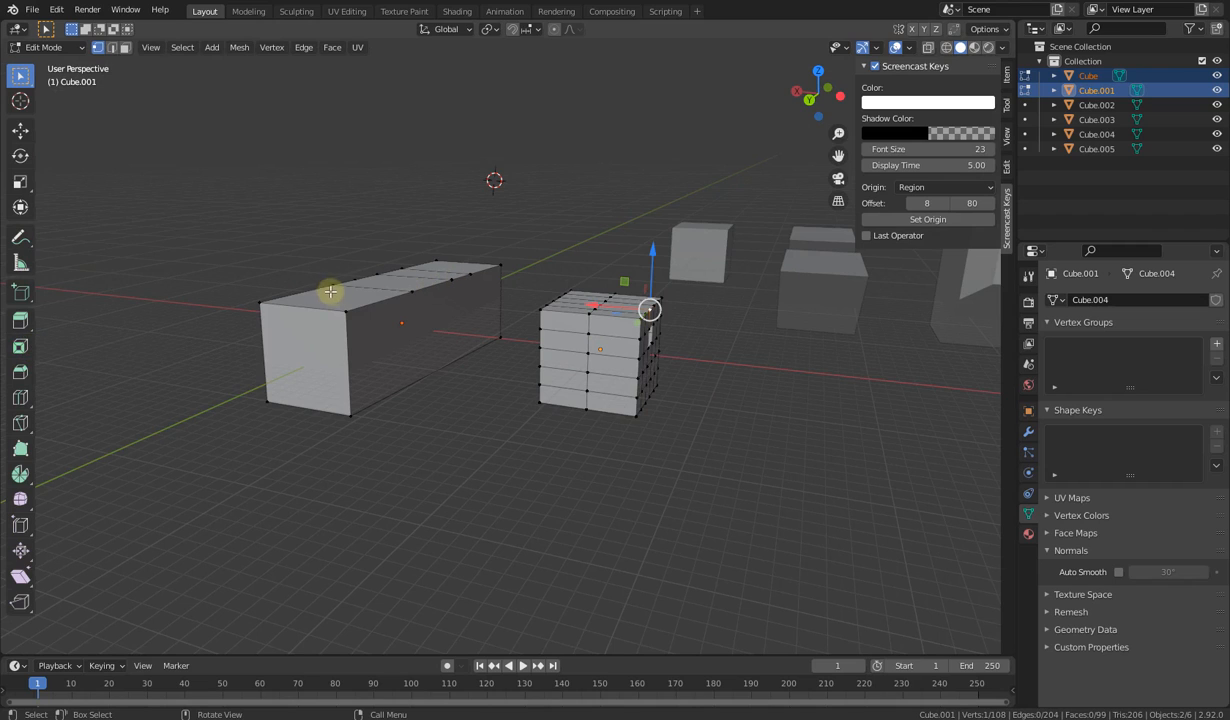
Step: Hide and show the viewport toolbar repeatedly, leaving it shown
key(t)
key(t)
key(t)
key(t)
key(t)
key(t)
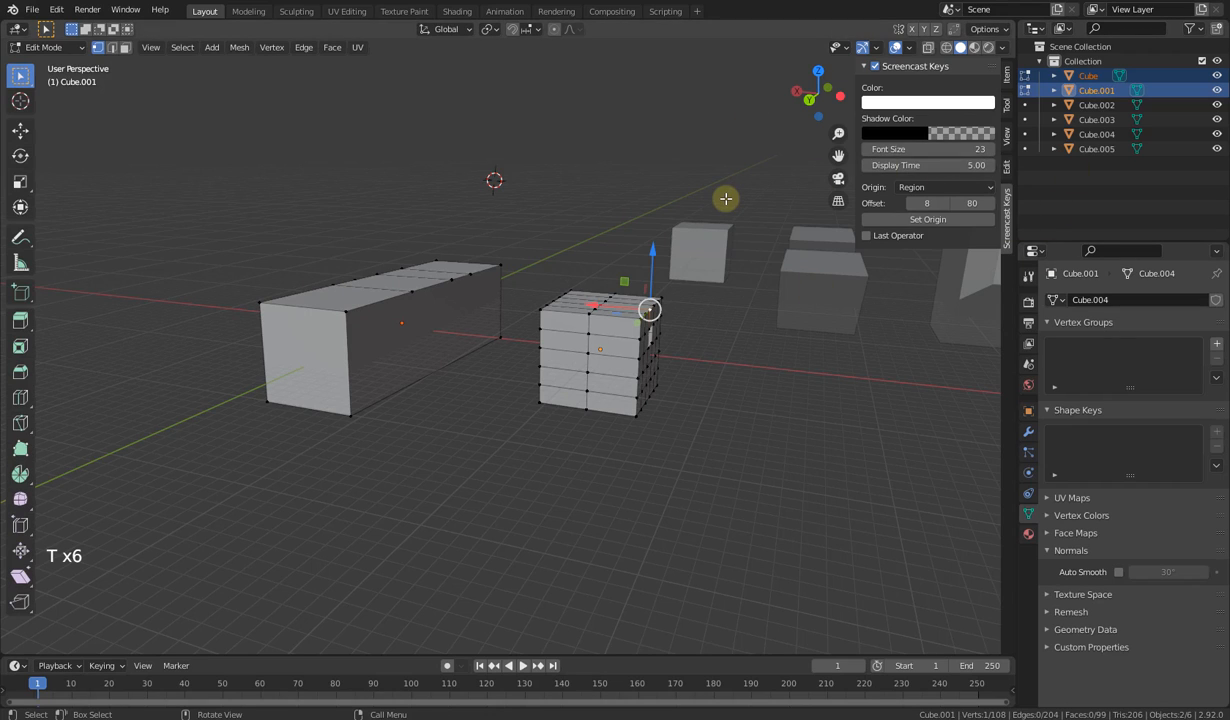
Step: Toggle the viewport sidebar repeatedly, leaving it hidden
key(n)
key(n)
key(n)
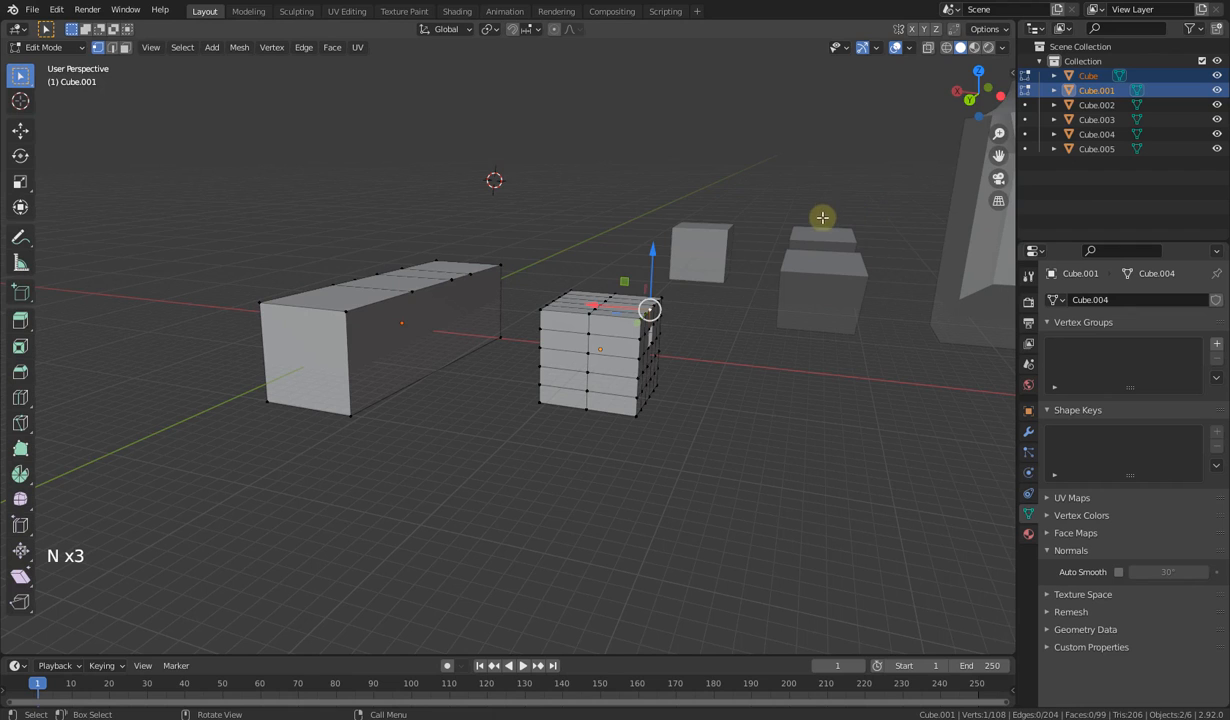
key(n)
key(n)
key(n)
scroll(788, 275, up, 1)
middle_drag(788, 275, 650, 380)
scroll(662, 393, down, 2)
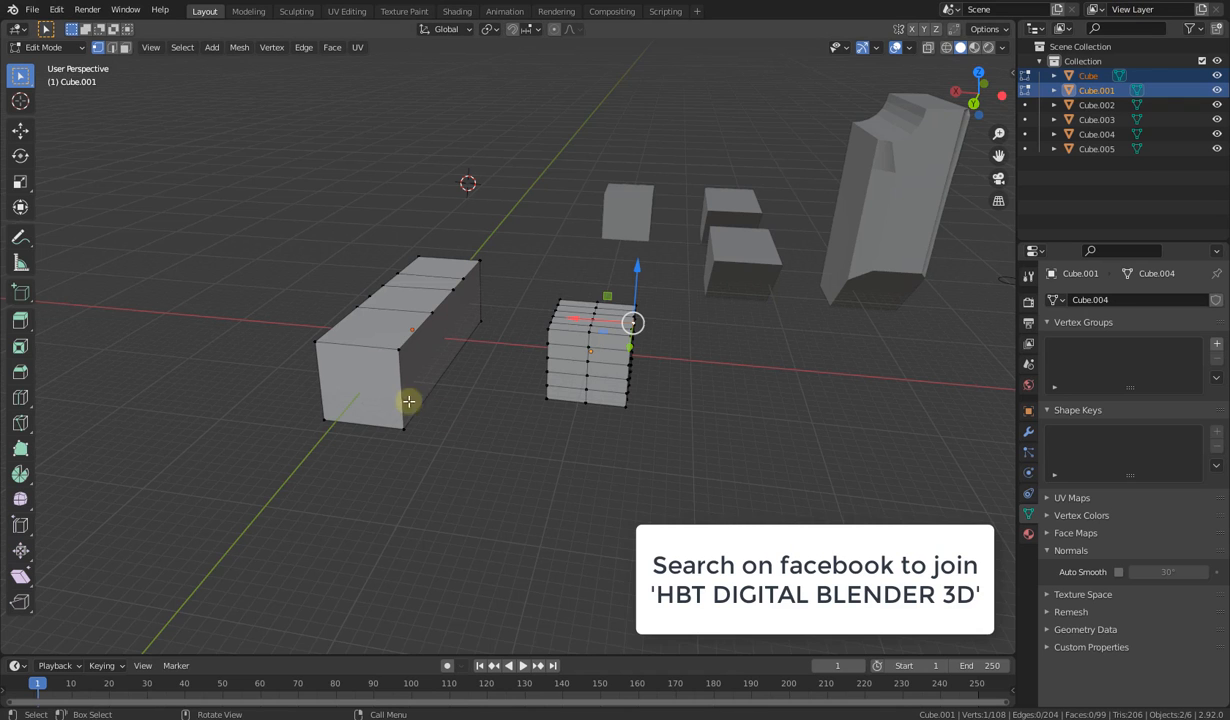
middle_drag(406, 401, 451, 347)
scroll(577, 347, down, 1)
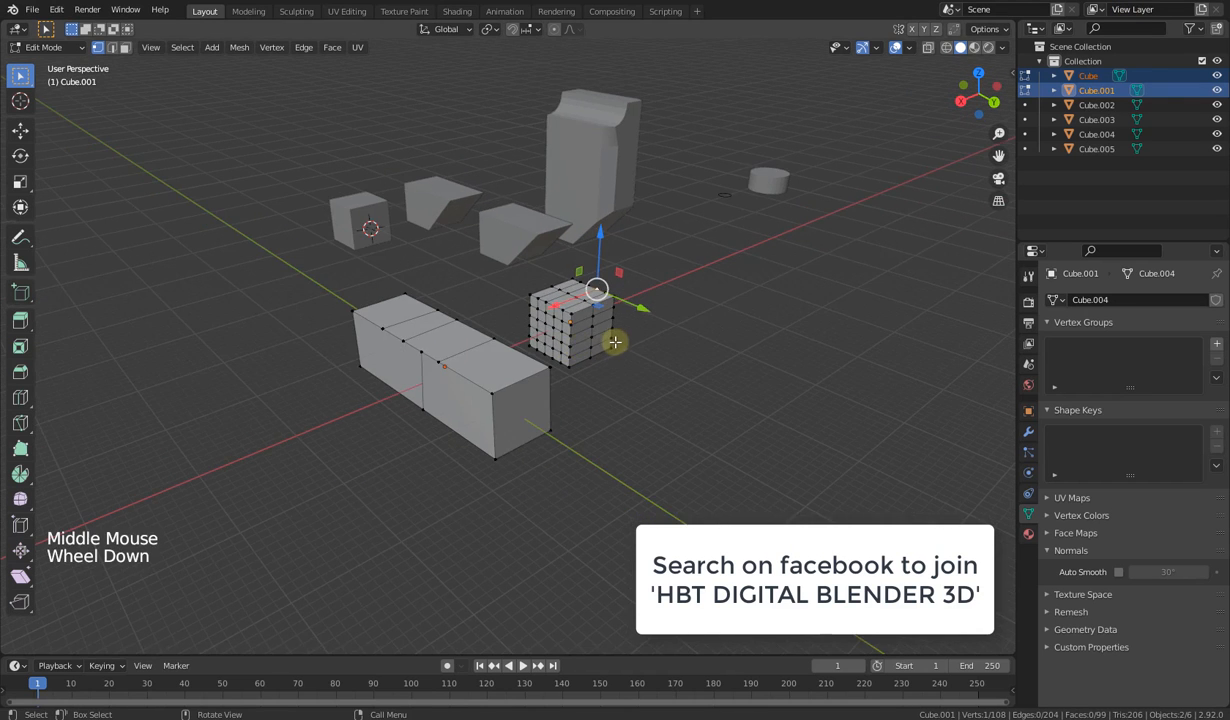
middle_drag(610, 345, 474, 344)
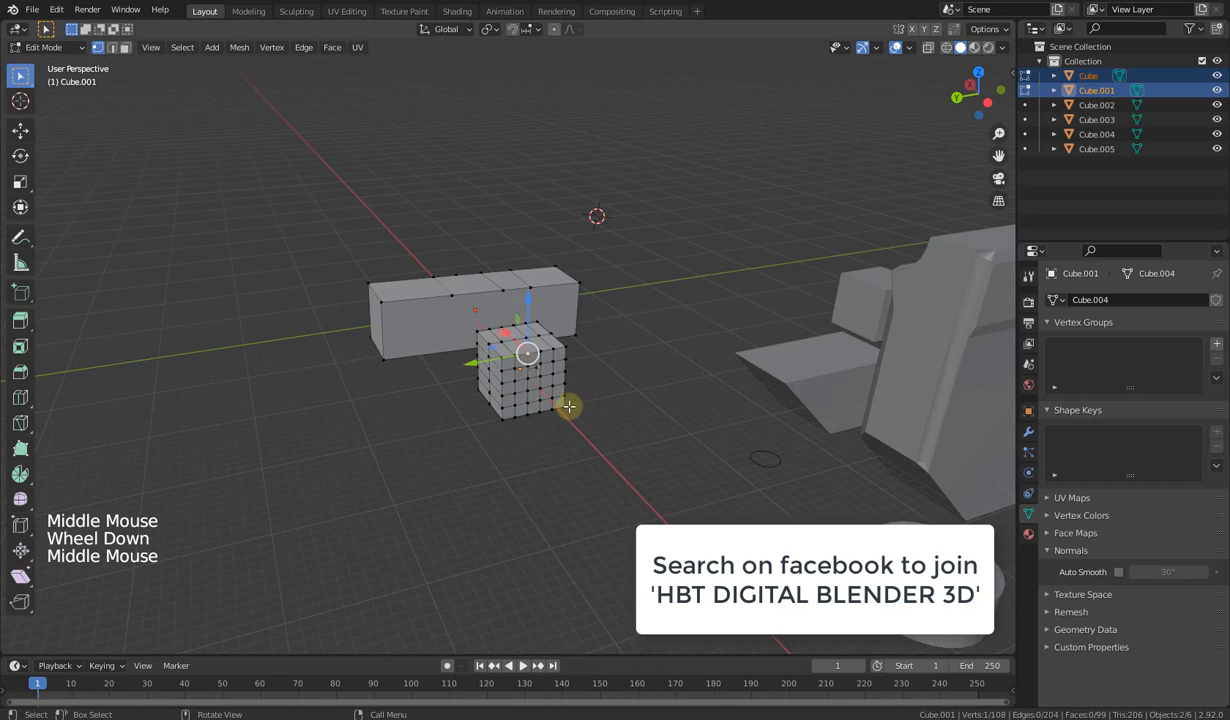
middle_drag(569, 406, 653, 415)
middle_drag(423, 379, 538, 370)
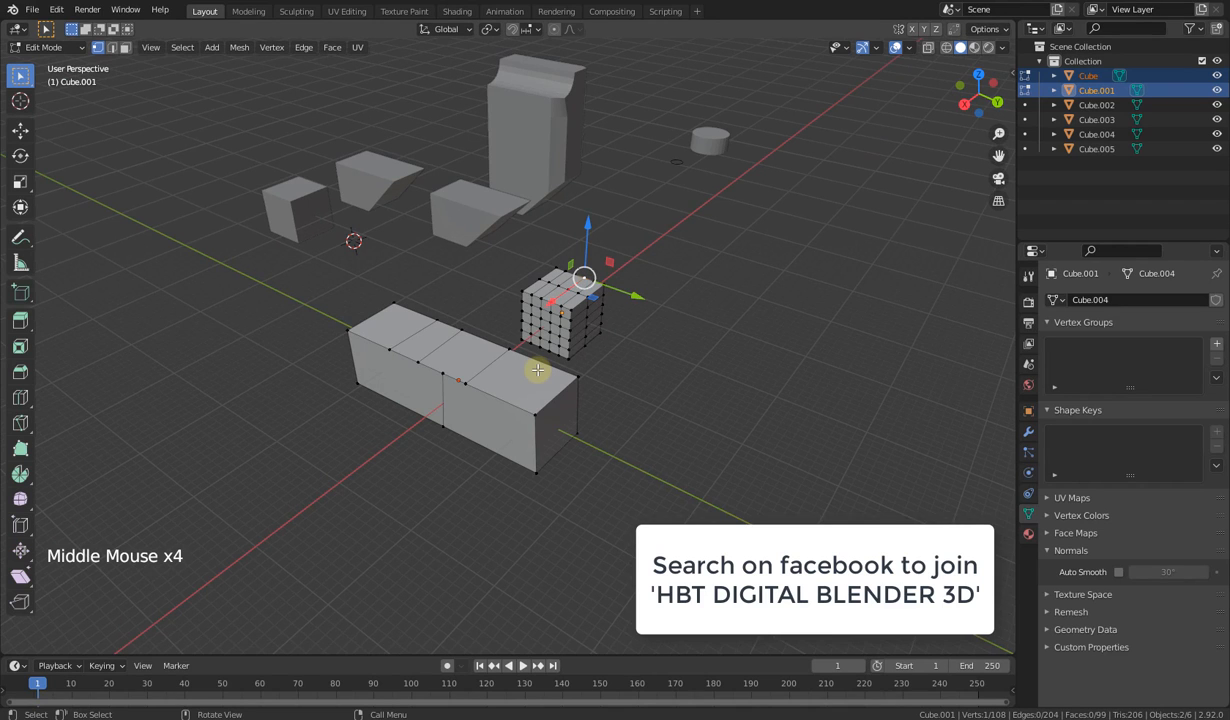
middle_drag(459, 421, 275, 408)
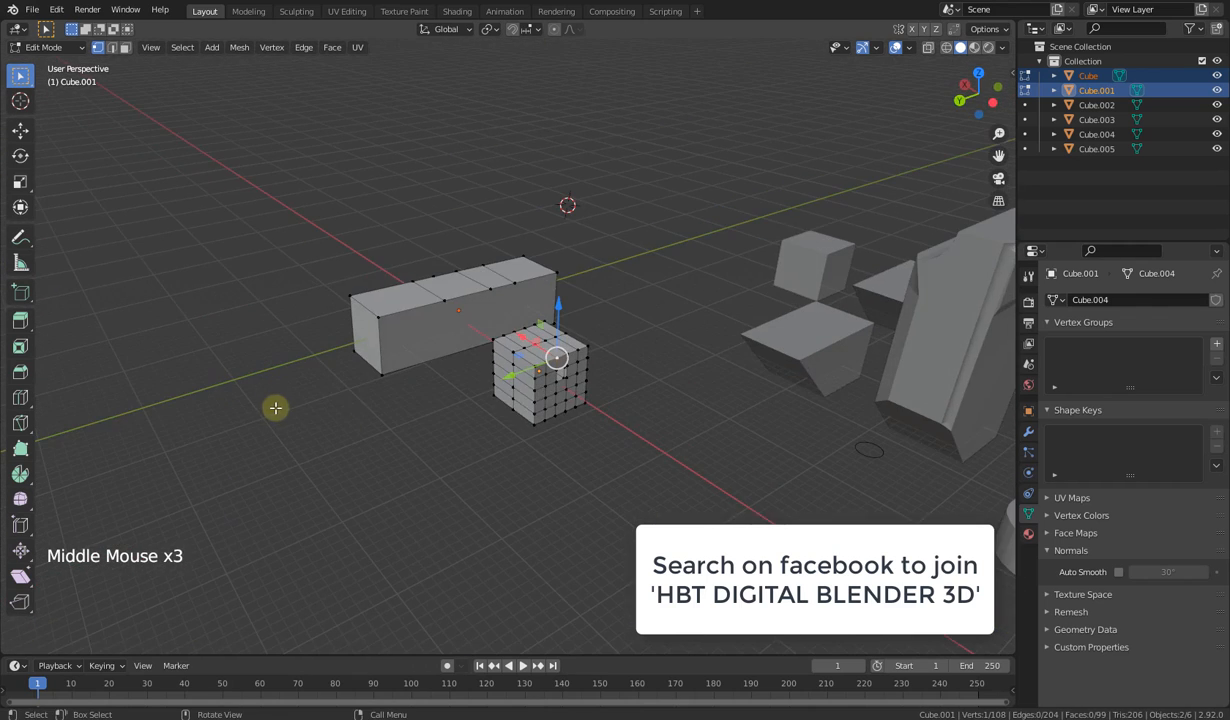
middle_drag(549, 402, 733, 404)
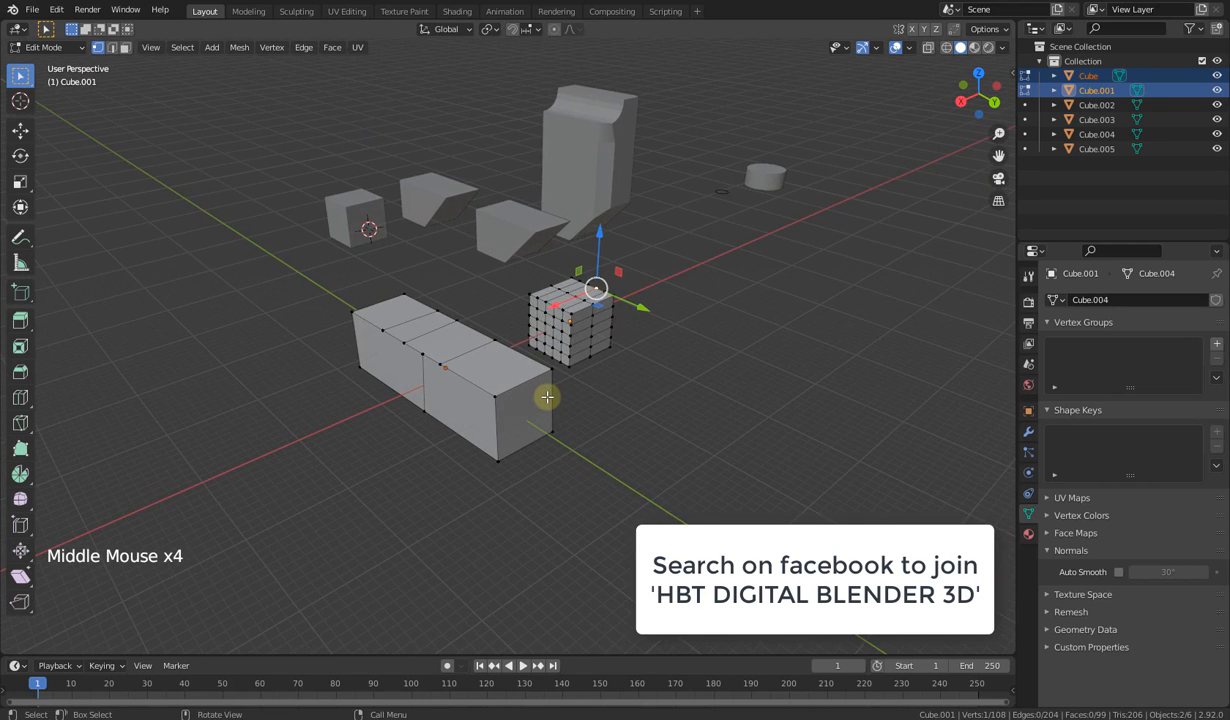
middle_drag(500, 405, 551, 389)
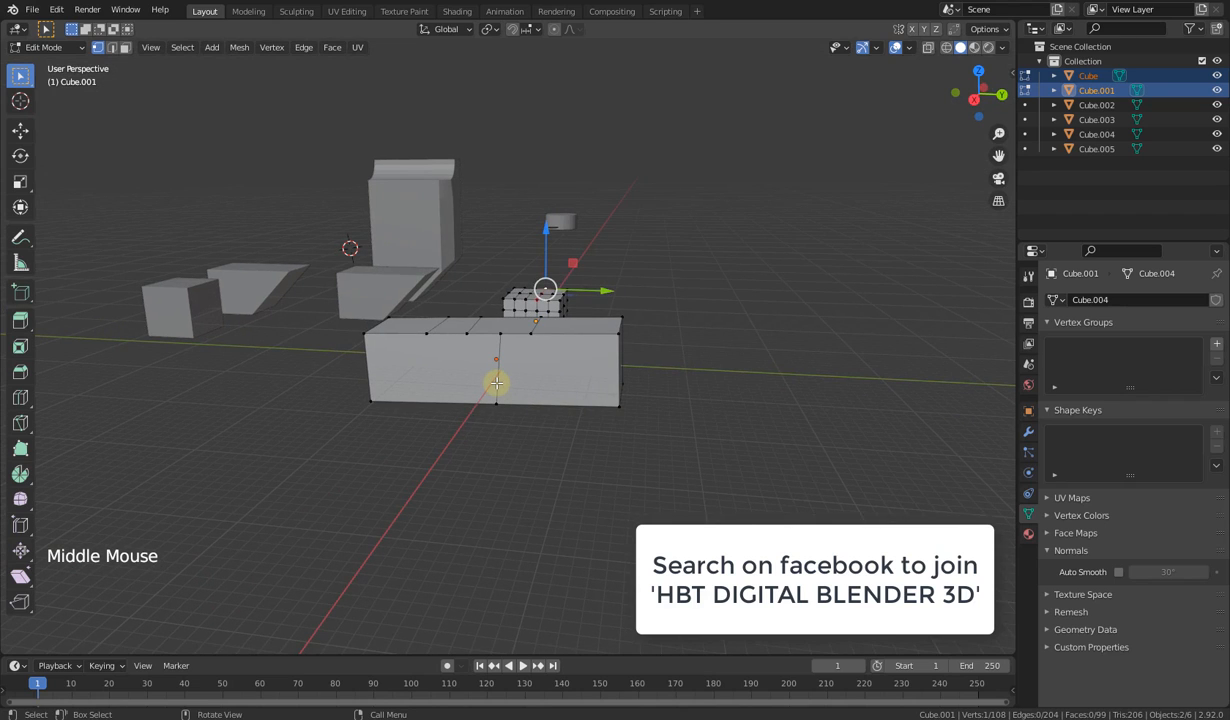
middle_drag(557, 366, 659, 357)
scroll(670, 369, down, 3)
scroll(659, 357, up, 5)
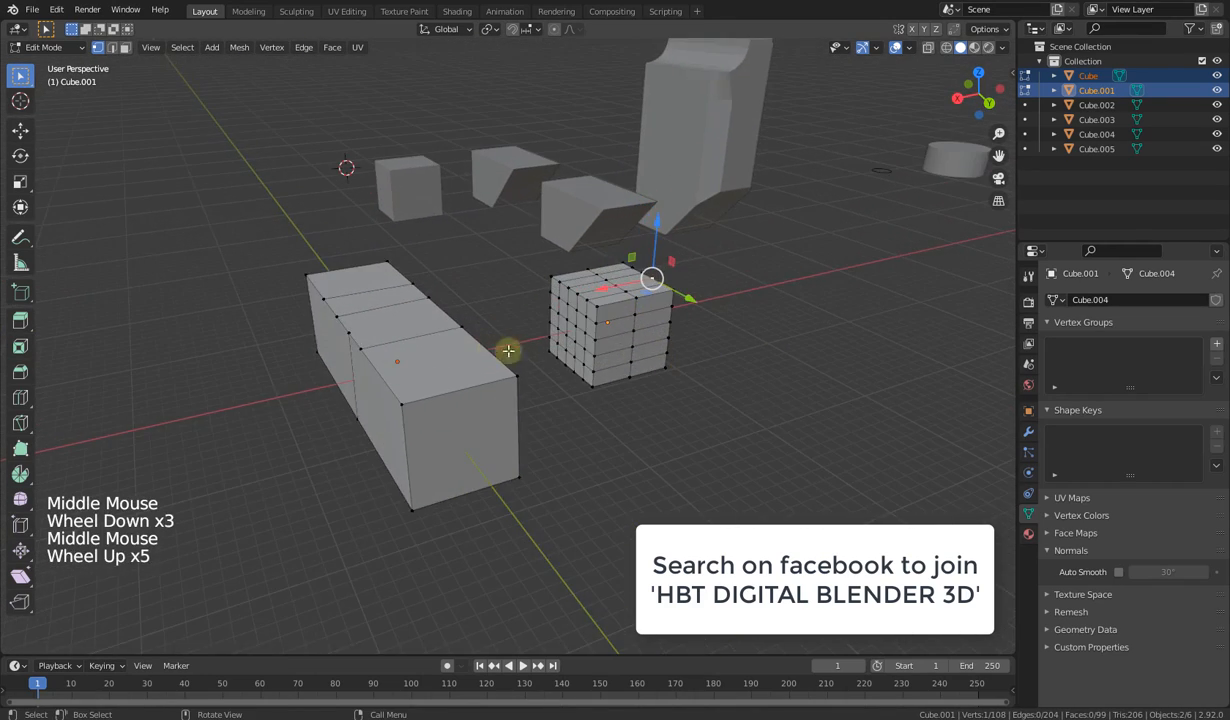
middle_drag(508, 351, 250, 375)
scroll(497, 330, down, 2)
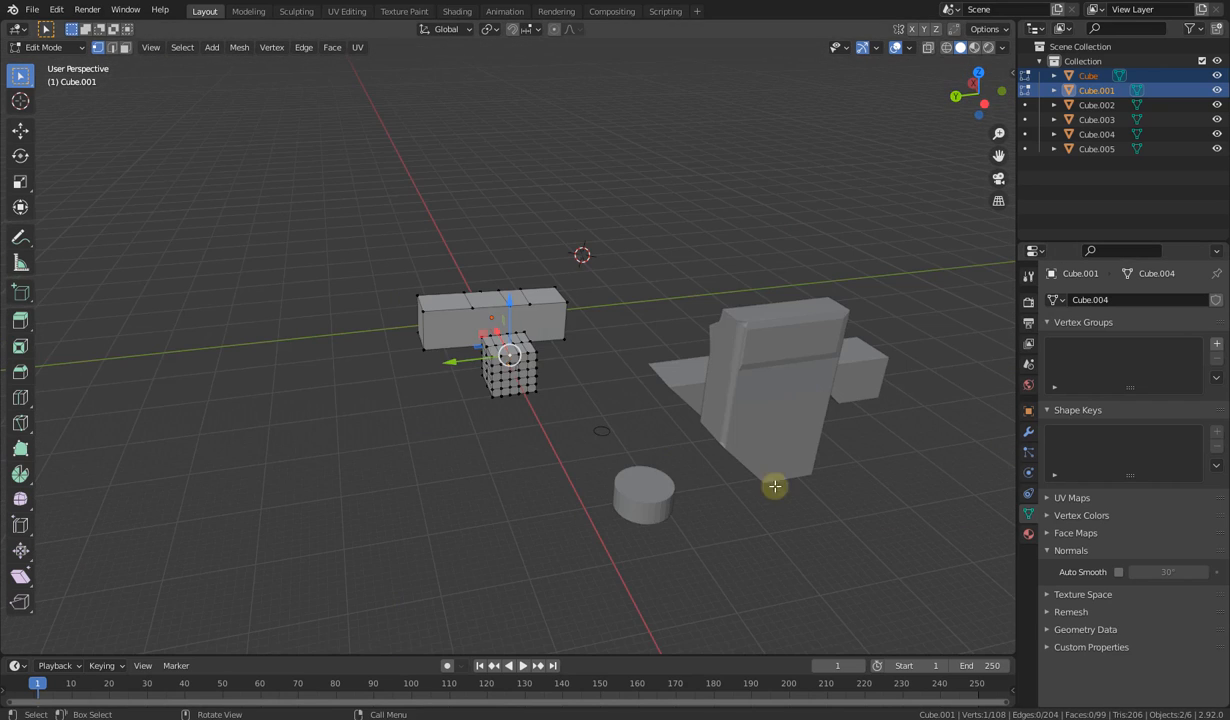
mouse_move(686, 453)
middle_down()
mouse_move(726, 446)
mouse_move(681, 434)
middle_up()
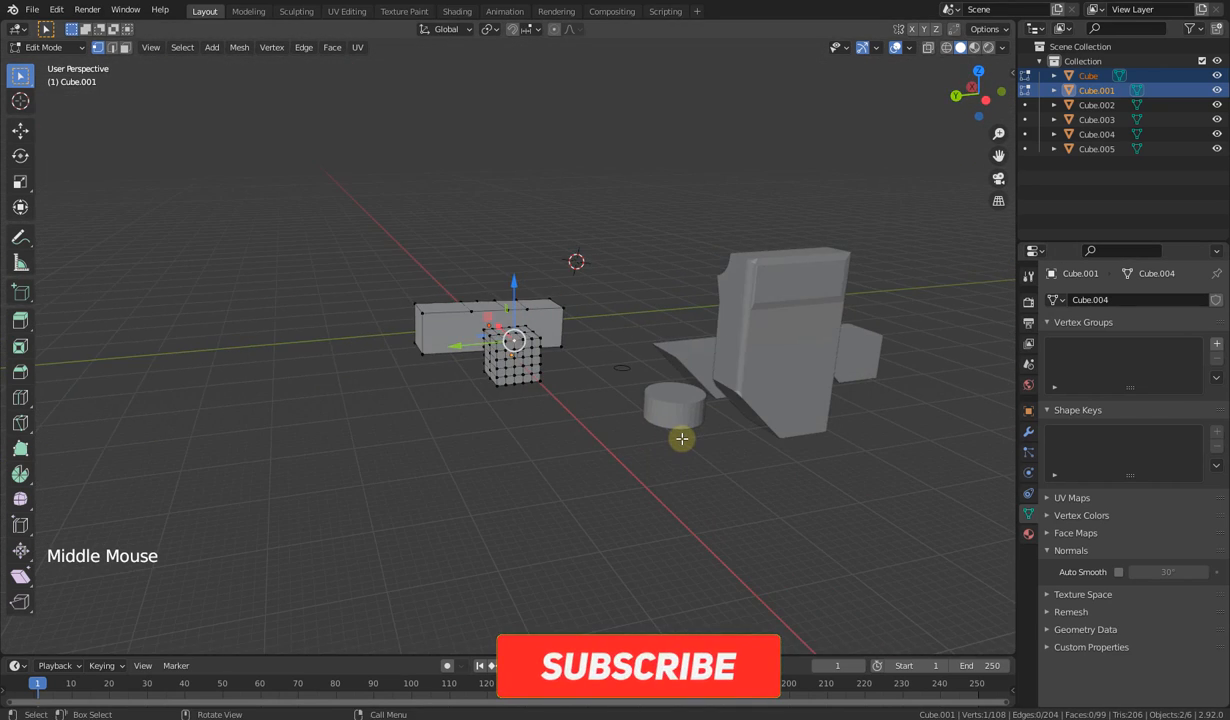
middle_drag(494, 411, 539, 430)
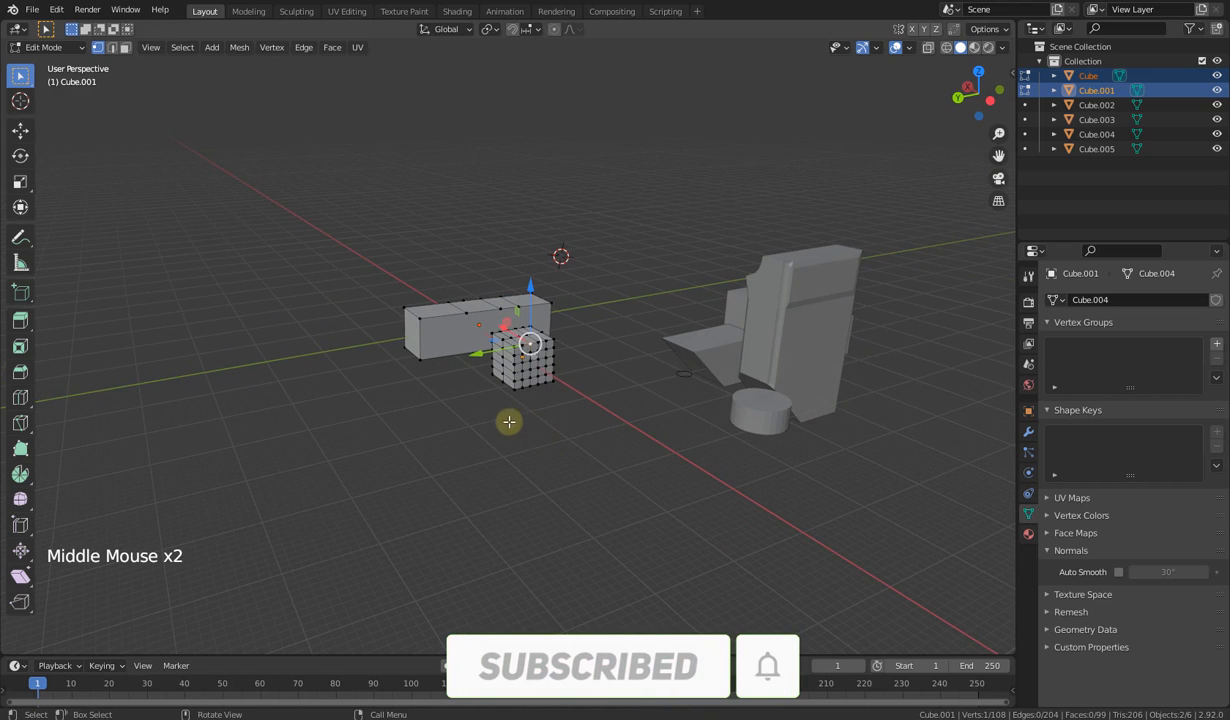
middle_drag(469, 414, 706, 412)
middle_drag(556, 422, 511, 393)
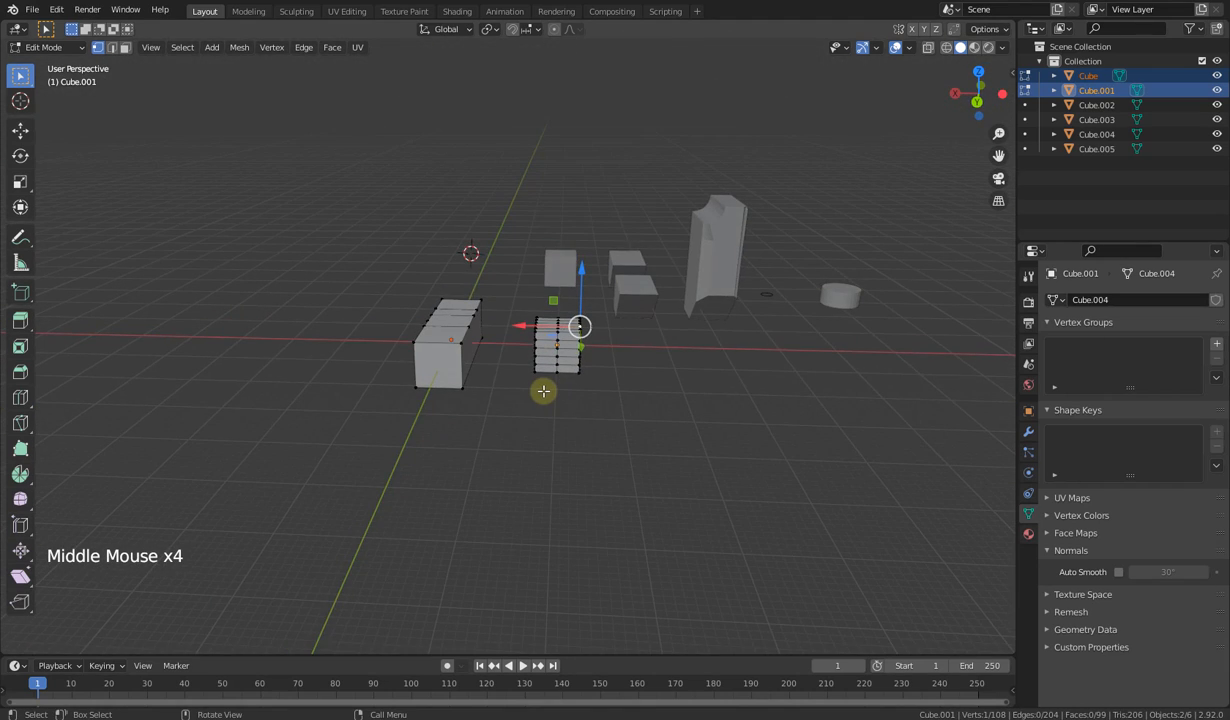